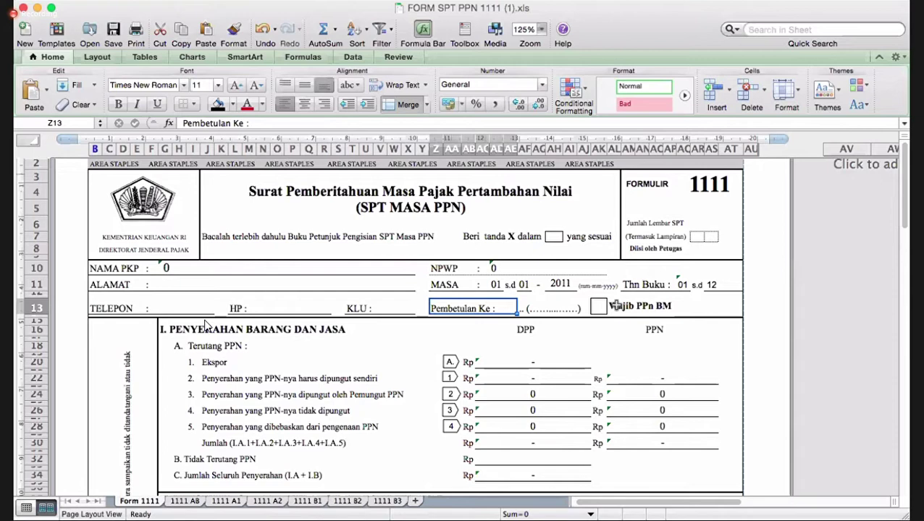
# - Mark the Form 1111 delivery lines: Ekspor, items 3–5, Tidak Terutang PPN and total C
pyautogui.scroll(-3, 290, 315)
pyautogui.click(215, 278)
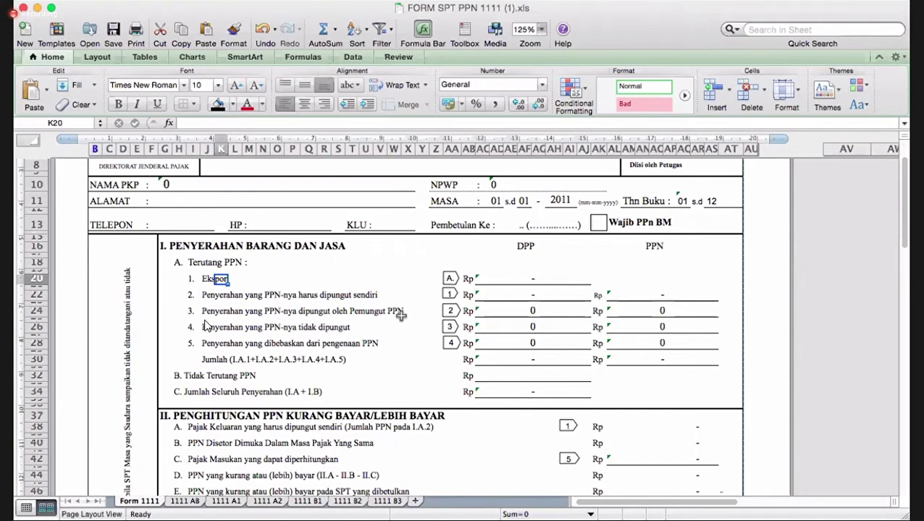
pyautogui.click(400, 313)
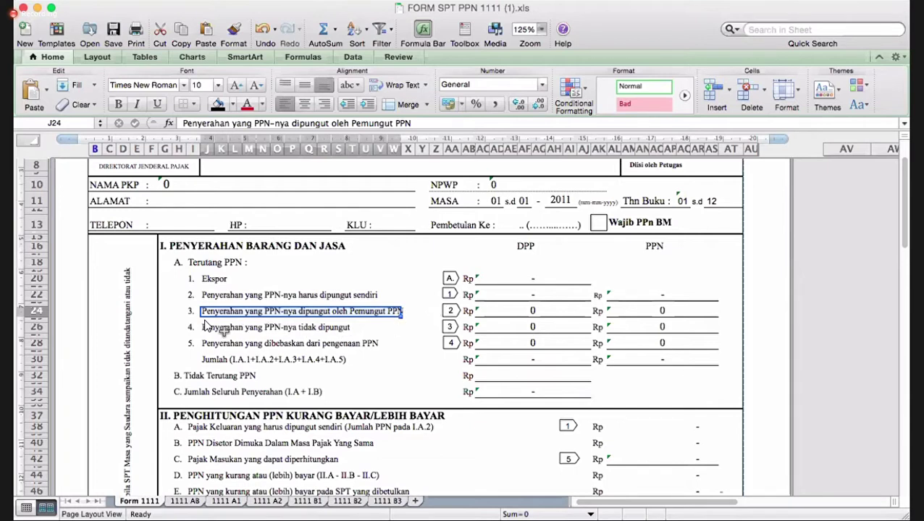
pyautogui.click(207, 328)
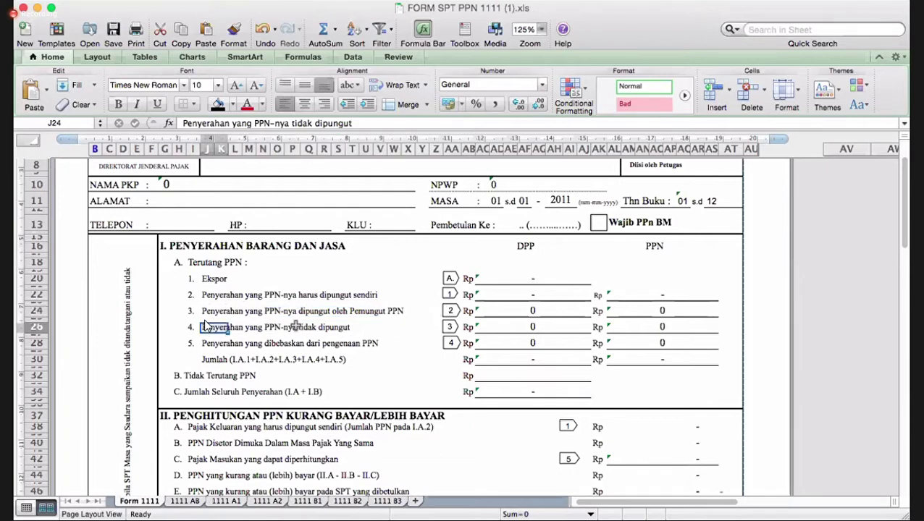
pyautogui.moveTo(295, 326); pyautogui.dragTo(348, 329)
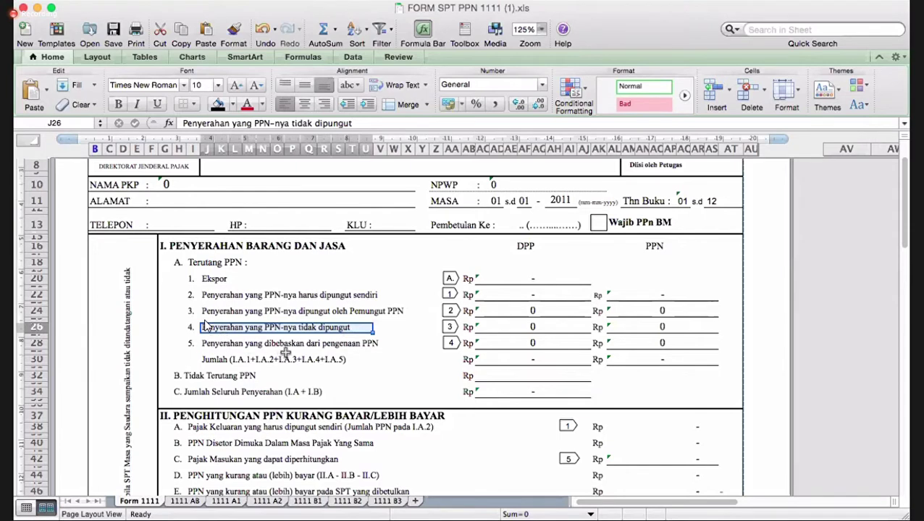
pyautogui.moveTo(372, 343); pyautogui.dragTo(391, 341)
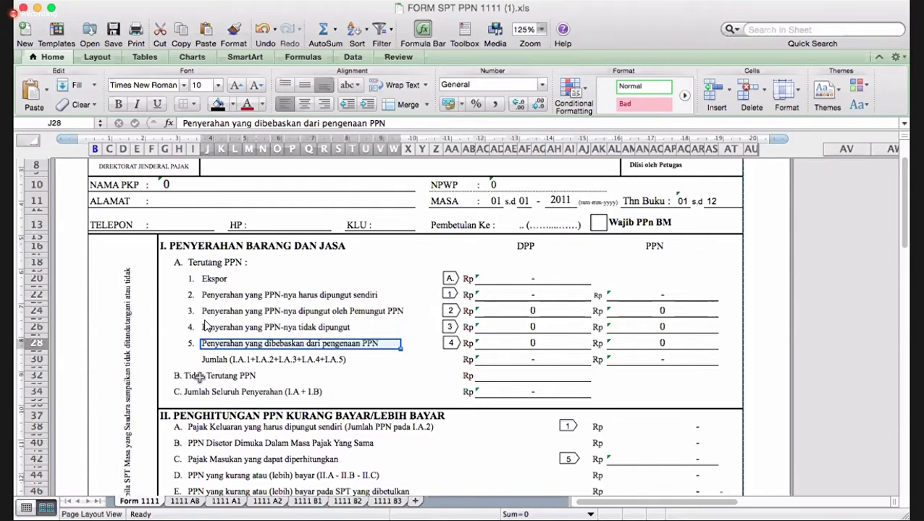
pyautogui.moveTo(198, 374); pyautogui.dragTo(274, 374)
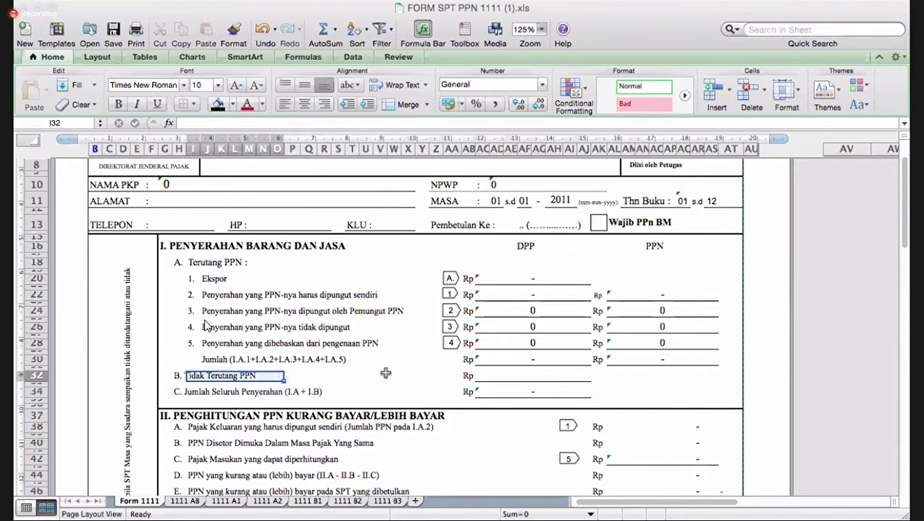
pyautogui.click(297, 398)
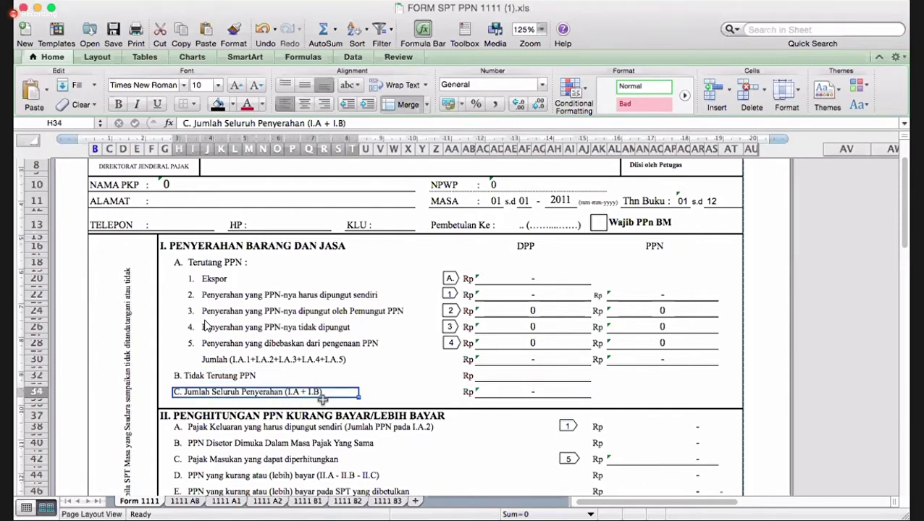
# - Mark item 2 (self-collected PPN) and Part II lines II.B, II.C and II.E
pyautogui.scroll(-5, 322, 399)
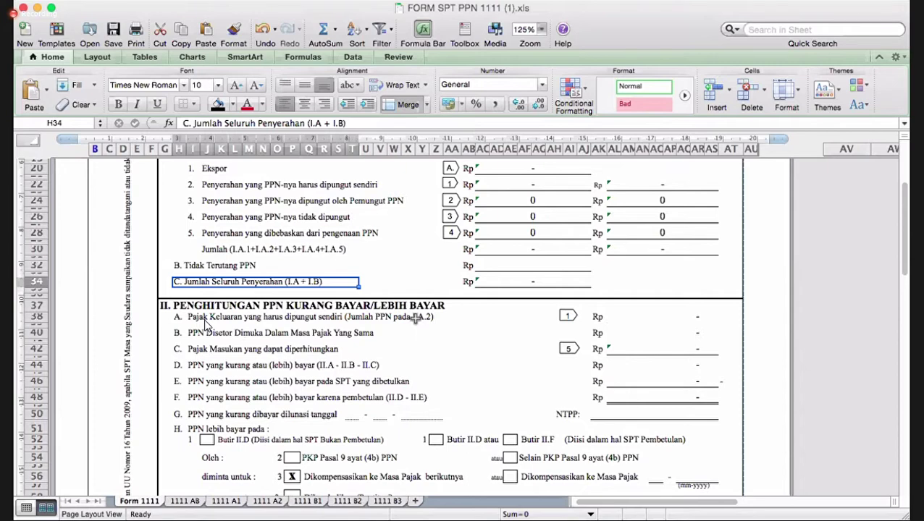
pyautogui.scroll(2, 415, 319)
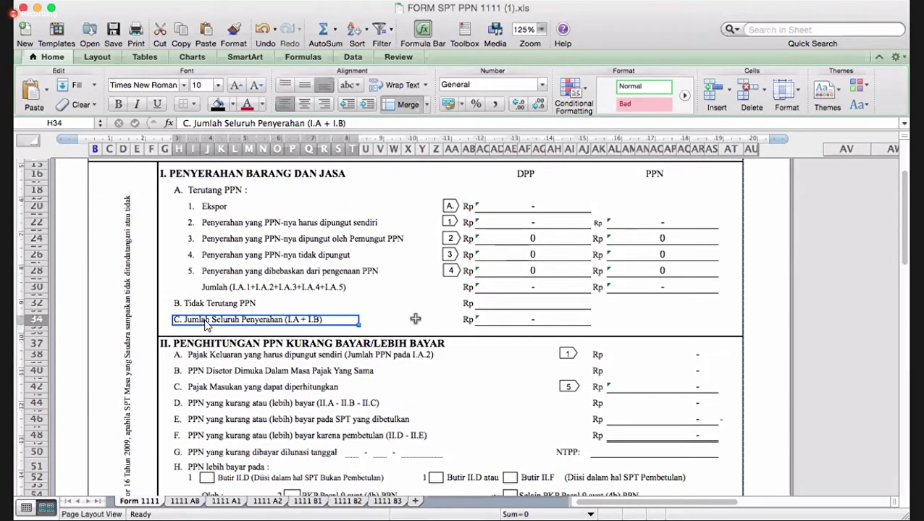
pyautogui.scroll(1, 206, 224)
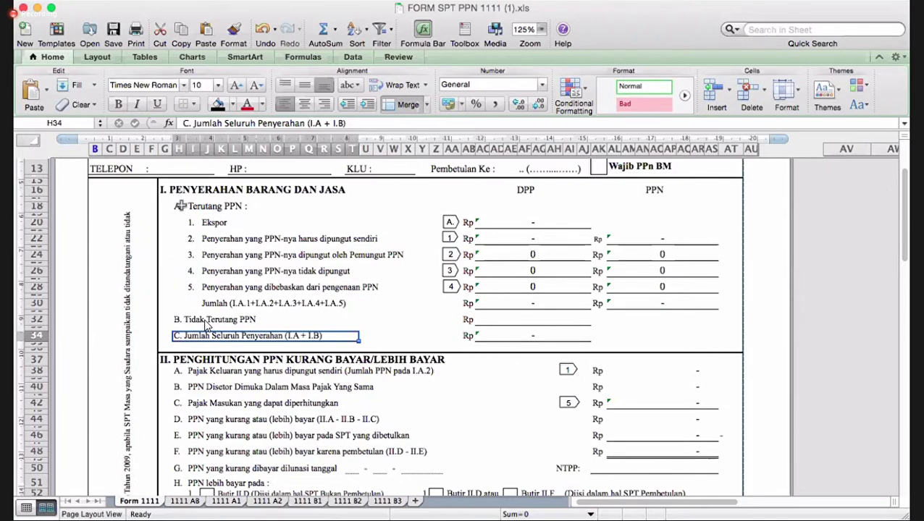
pyautogui.moveTo(218, 241); pyautogui.dragTo(644, 244)
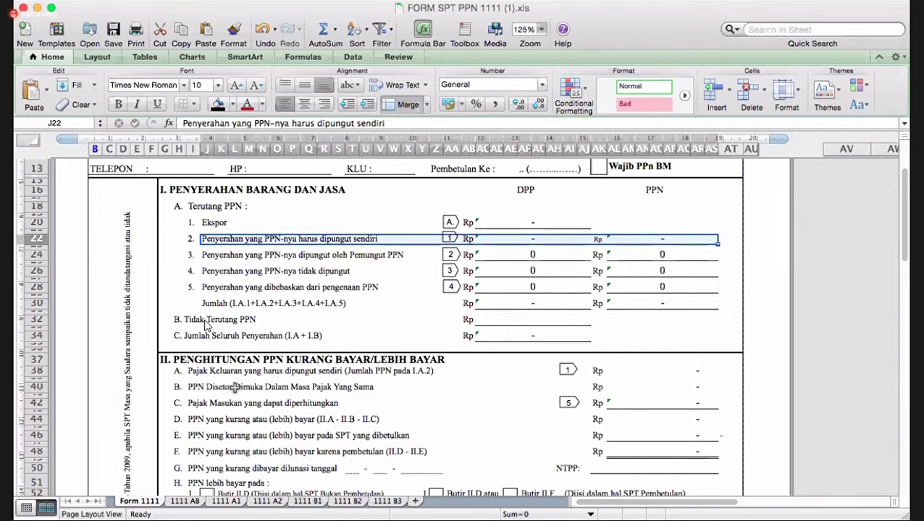
pyautogui.click(234, 387)
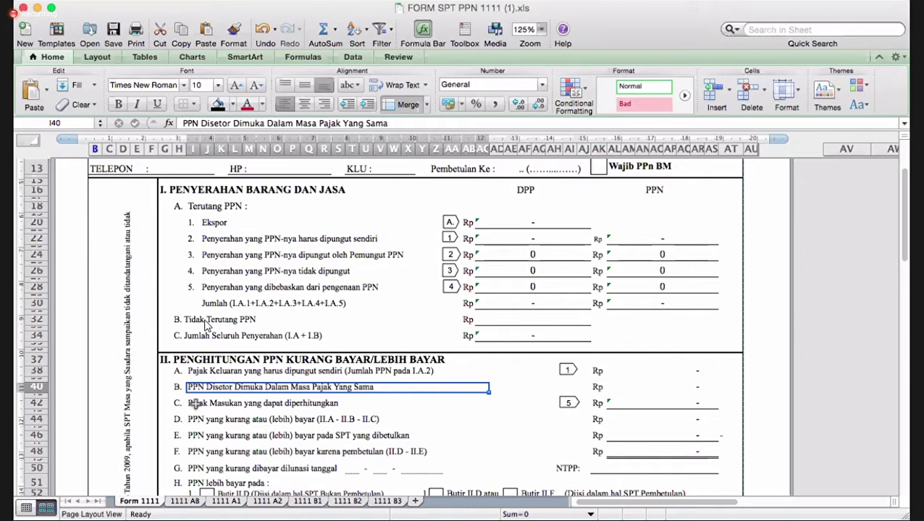
pyautogui.click(194, 404)
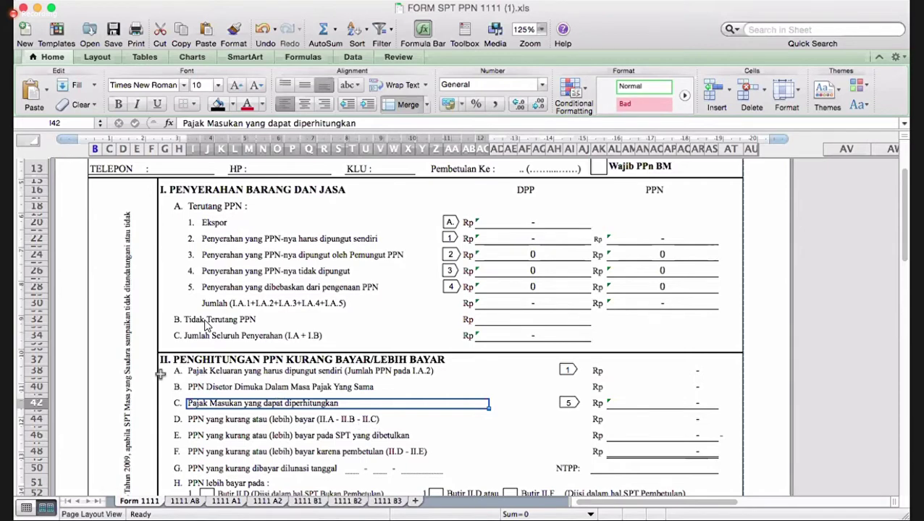
pyautogui.click(212, 435)
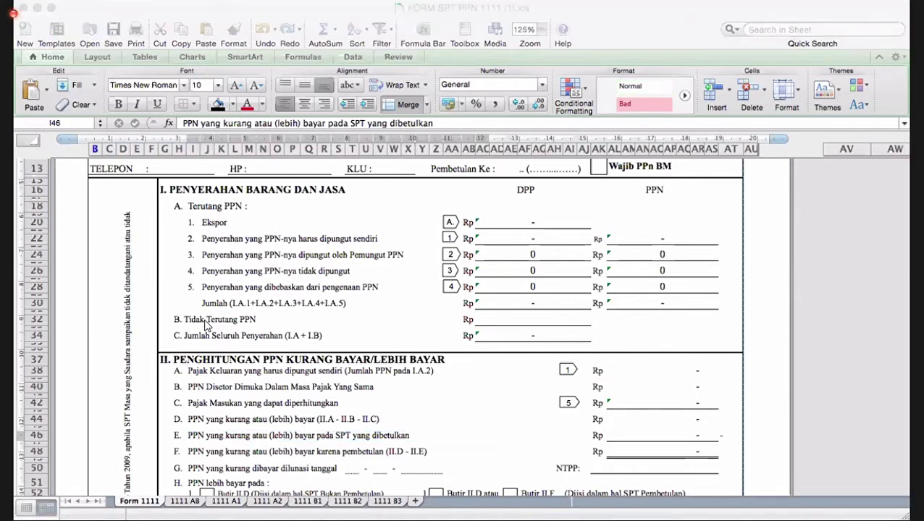
# - Mark the Khusus Restitusi untuk PKP options block at Pasal 17C KUP
pyautogui.scroll(-1, 258, 423)
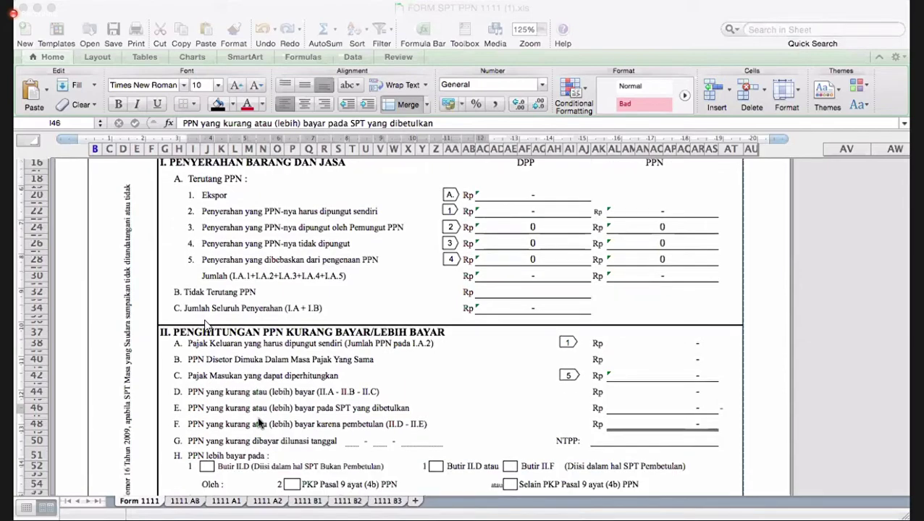
pyautogui.scroll(-1, 208, 389)
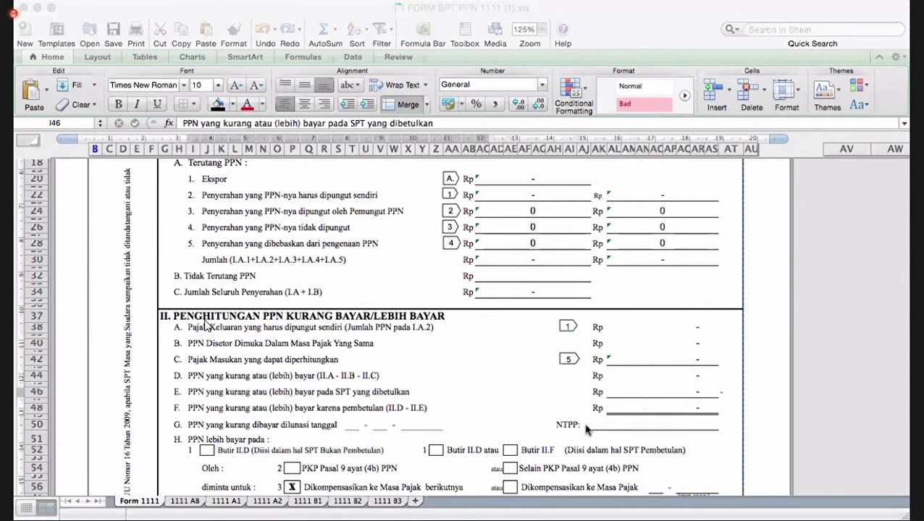
pyautogui.scroll(-3, 586, 430)
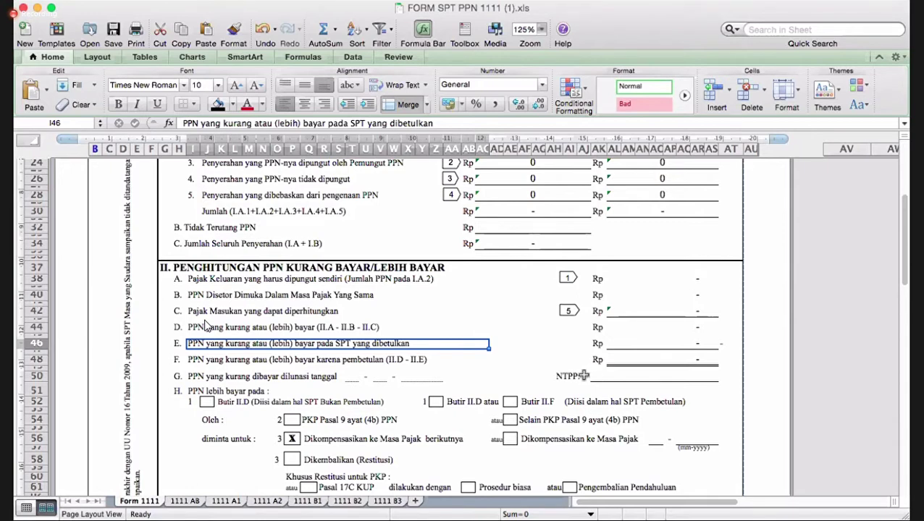
pyautogui.scroll(-1, 289, 409)
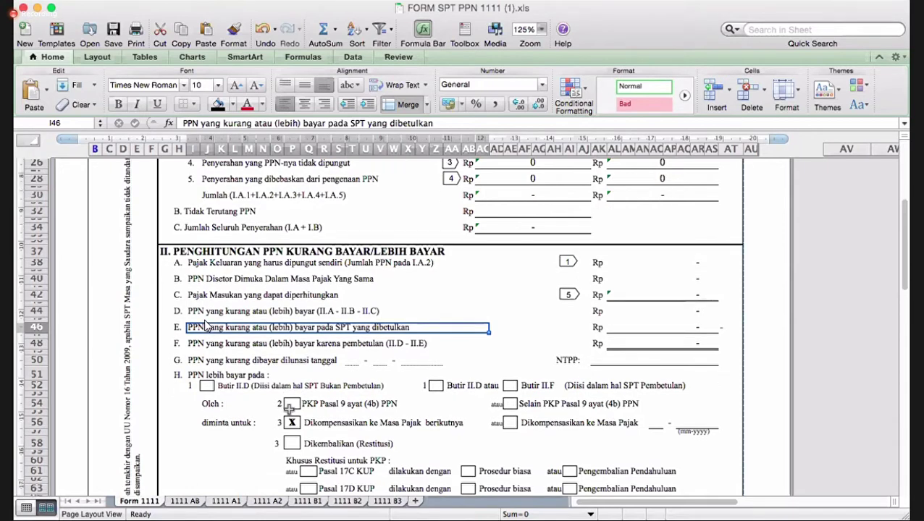
pyautogui.scroll(-5, 214, 300)
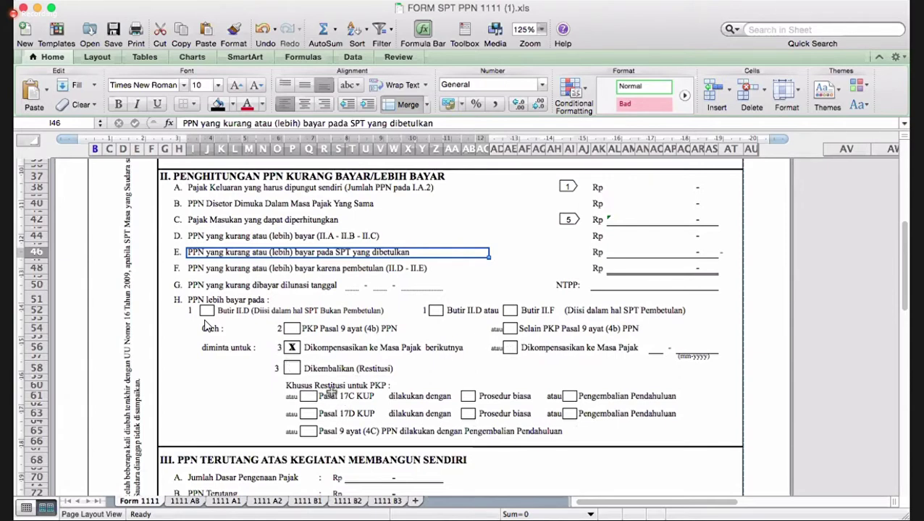
pyautogui.click(337, 395)
pyautogui.moveTo(392, 393); pyautogui.dragTo(635, 434)
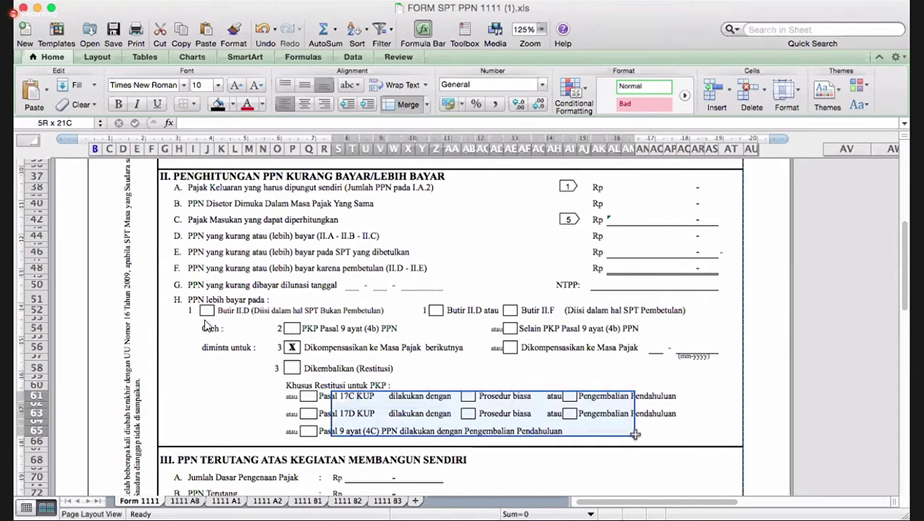
pyautogui.moveTo(635, 435); pyautogui.dragTo(635, 435)
pyautogui.scroll(-5, 205, 326)
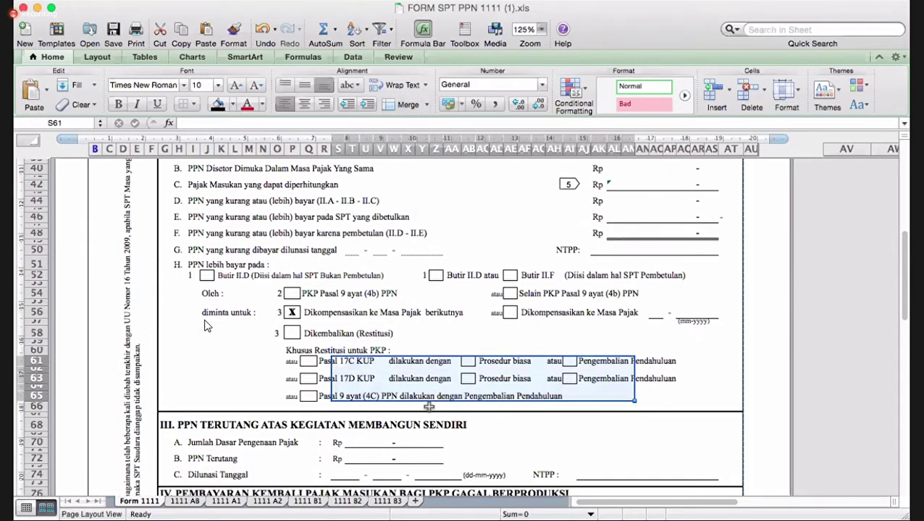
pyautogui.scroll(-3, 207, 323)
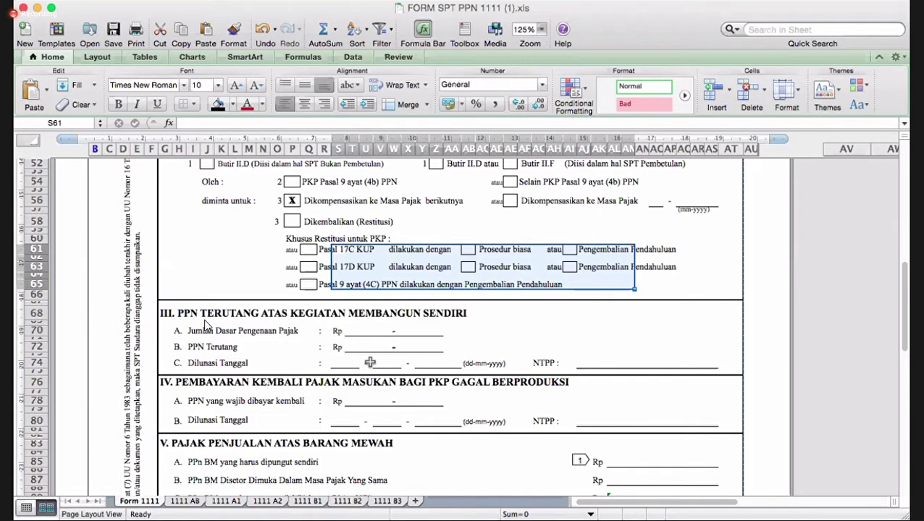
# - Scroll to the end of the form and switch to the 1111 A1 sheet
pyautogui.scroll(-5, 369, 362)
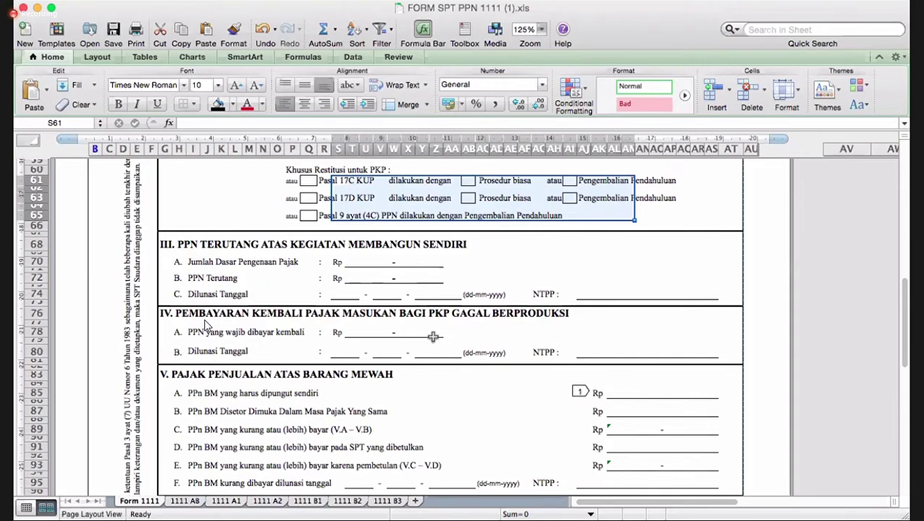
pyautogui.scroll(-4, 214, 320)
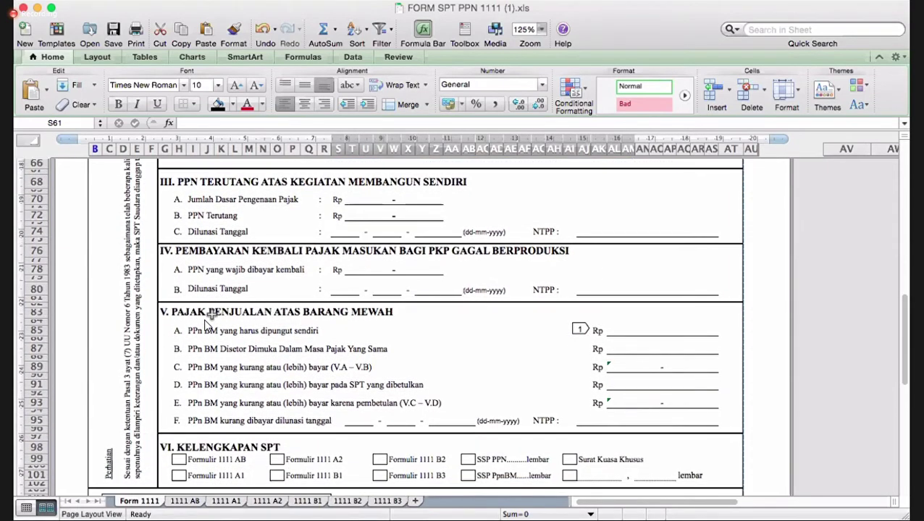
pyautogui.scroll(-8, 208, 321)
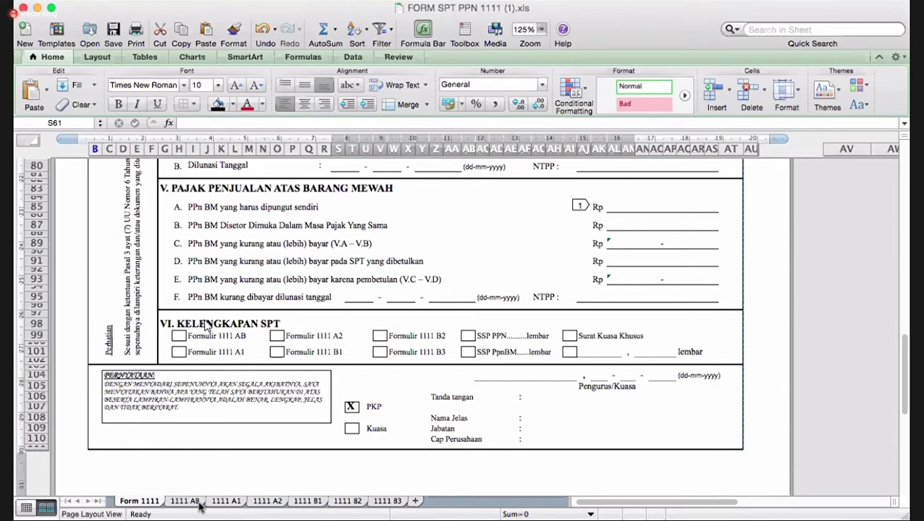
pyautogui.click(224, 503)
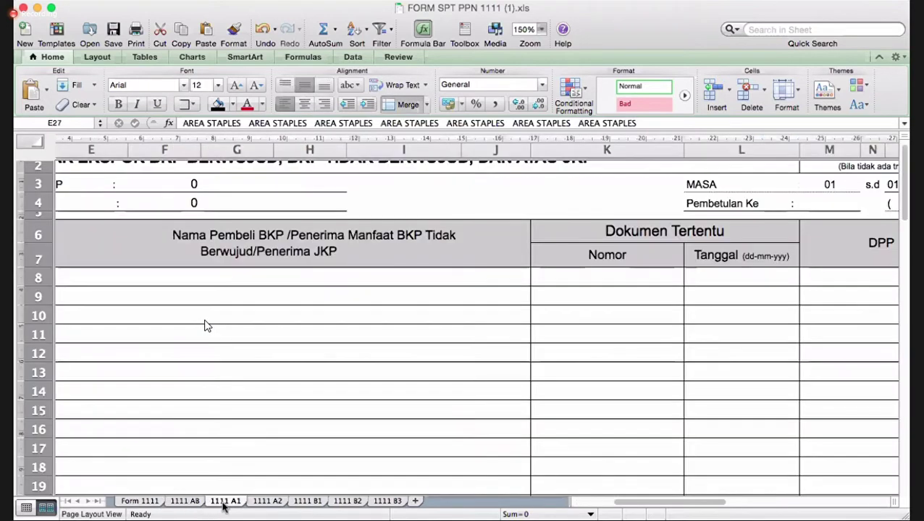
# - Flip through the 1111 A2, 1111 B1 and 1111 B2 sheets, ending on 1111 B3
pyautogui.click(268, 503)
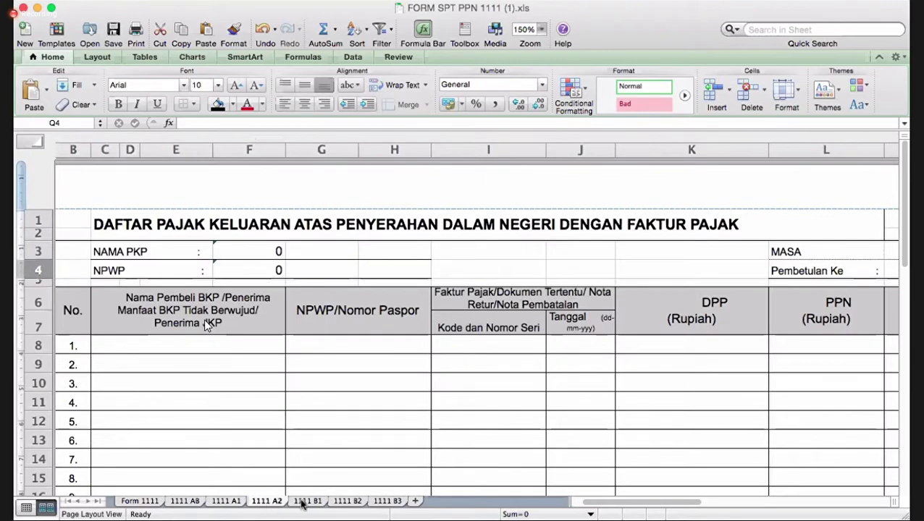
pyautogui.click(302, 503)
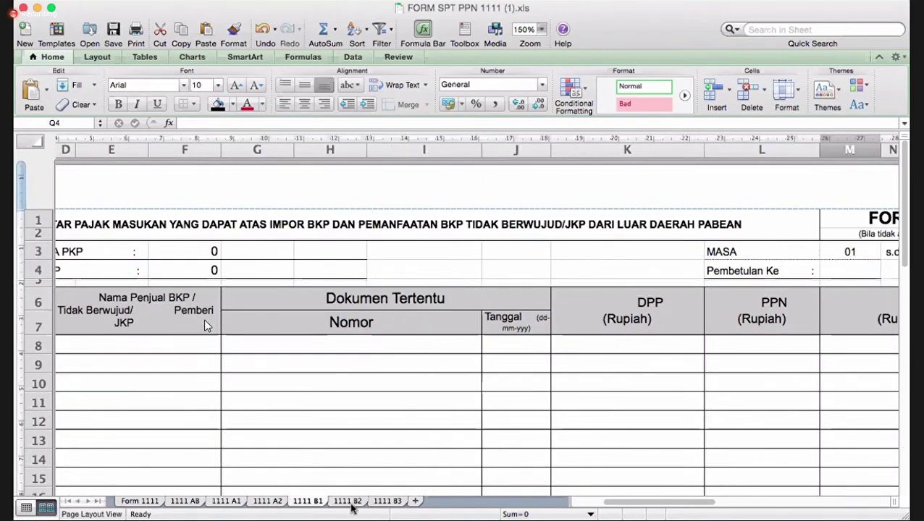
pyautogui.click(350, 505)
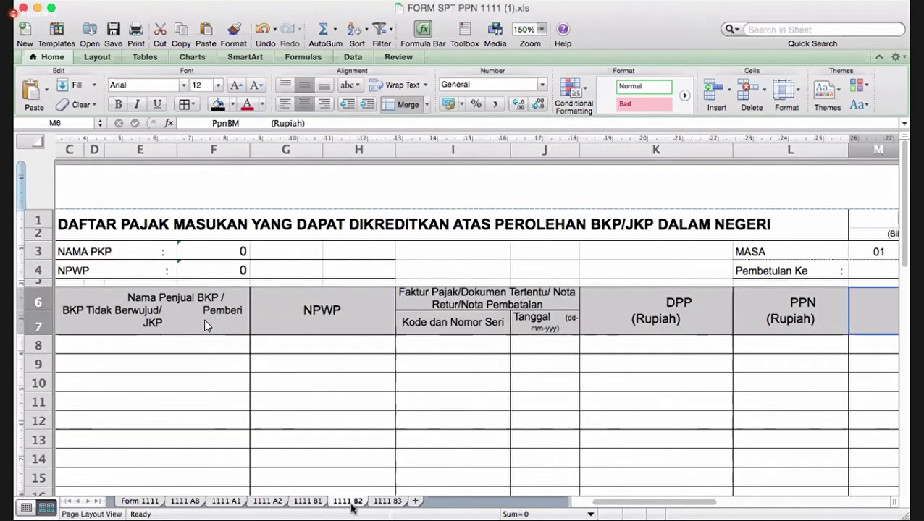
pyautogui.click(388, 503)
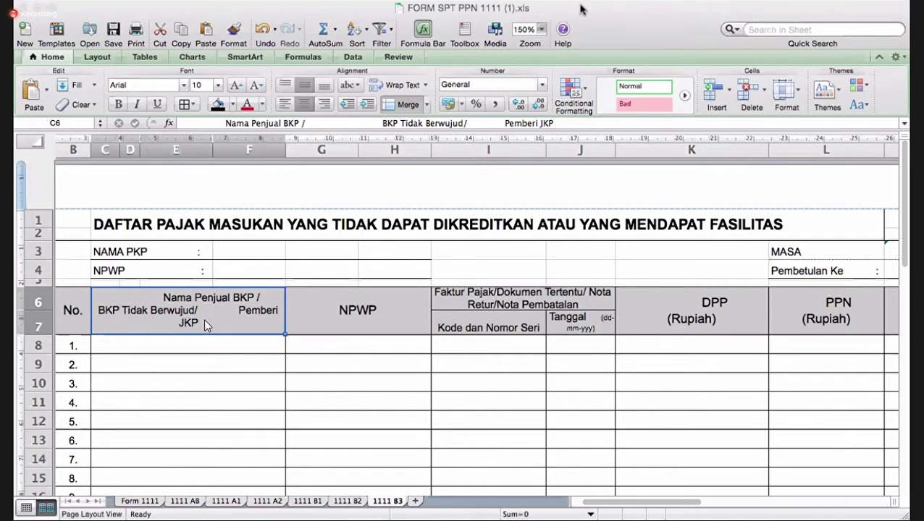
# - Go back through 1111 B2, 1111 B1 and 1111 A2 to the 1111 A1 sheet
pyautogui.click(347, 501)
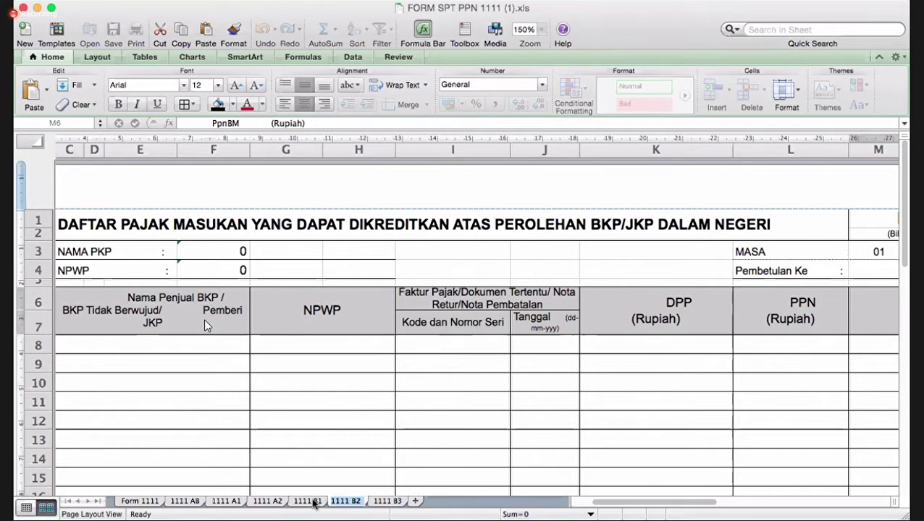
pyautogui.click(314, 501)
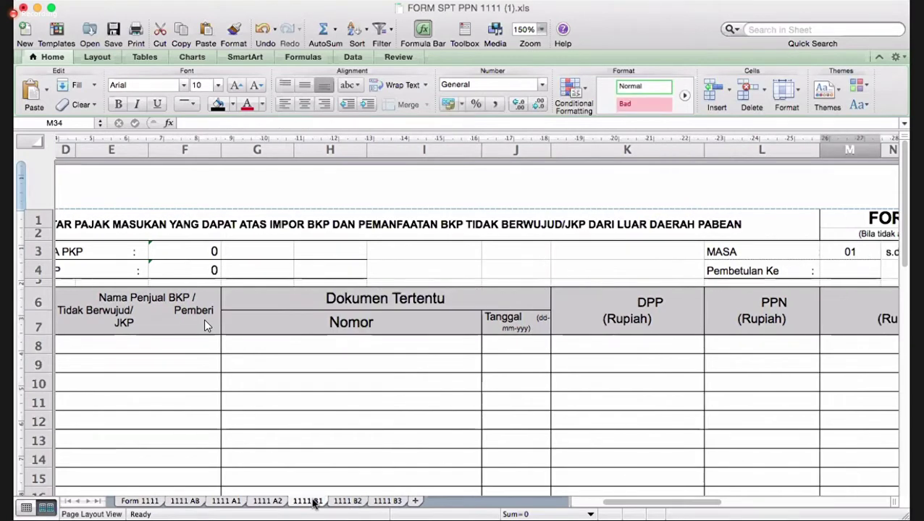
pyautogui.click(262, 501)
pyautogui.click(236, 502)
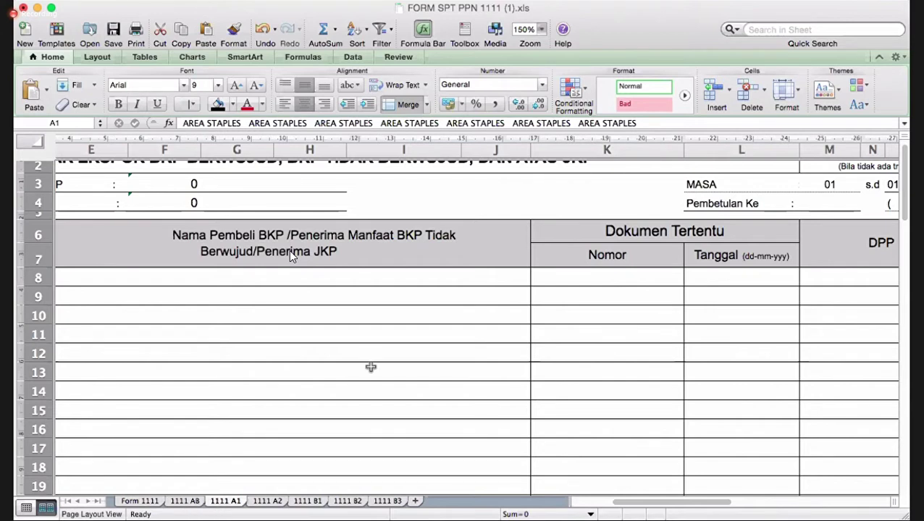
pyautogui.scroll(3, 371, 364)
pyautogui.hscroll(-1, 371, 364)
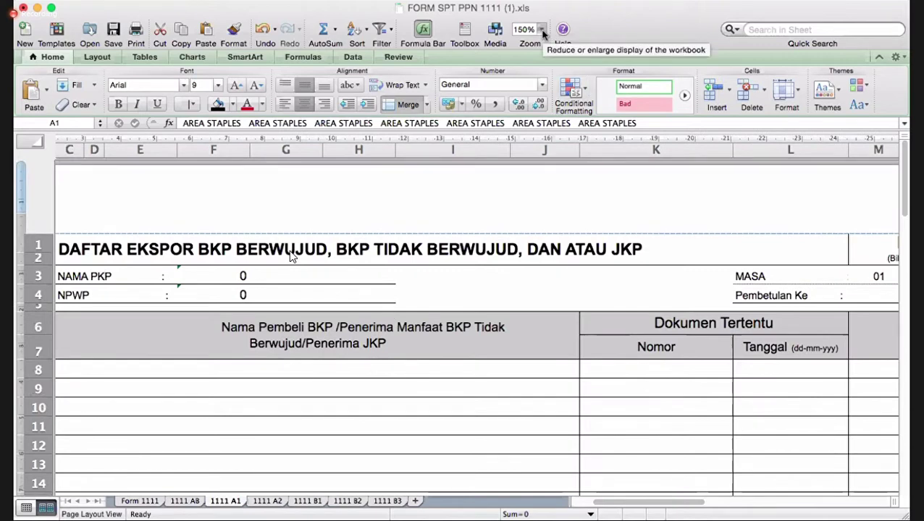
# - Set the 1111 A1 sheet zoom to 125% and browse the export list
pyautogui.click(543, 34)
pyautogui.click(540, 67)
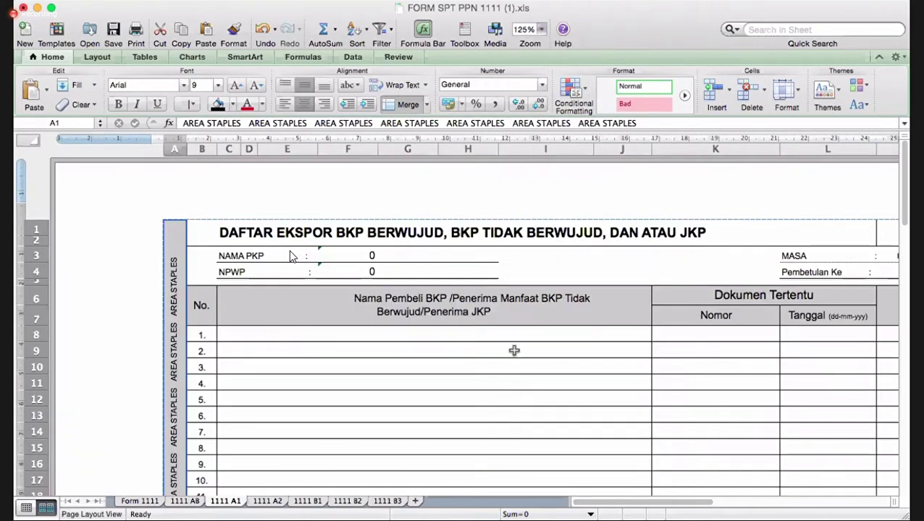
pyautogui.hscroll(3, 292, 257)
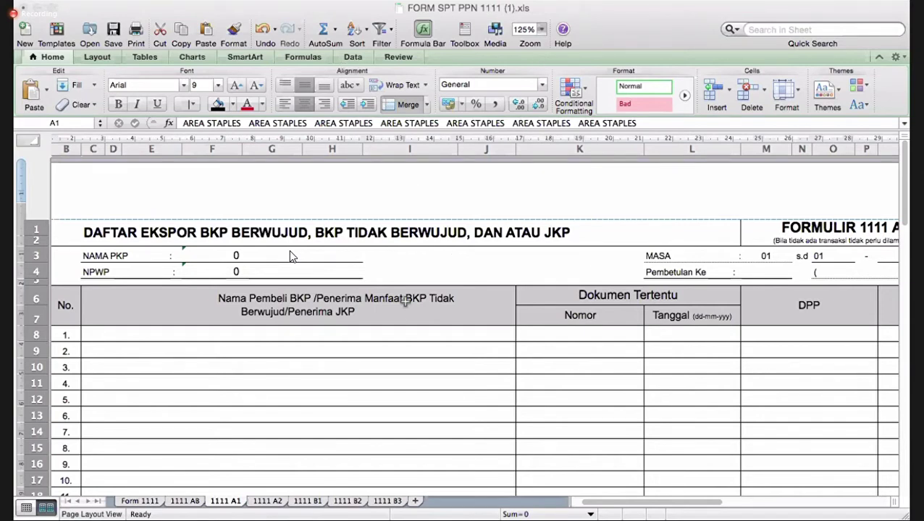
pyautogui.scroll(-3, 393, 322)
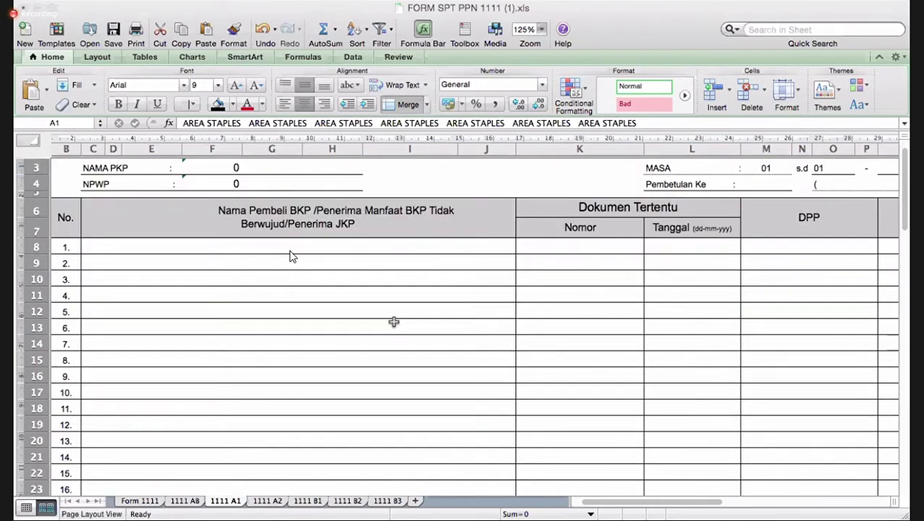
pyautogui.scroll(3, 393, 322)
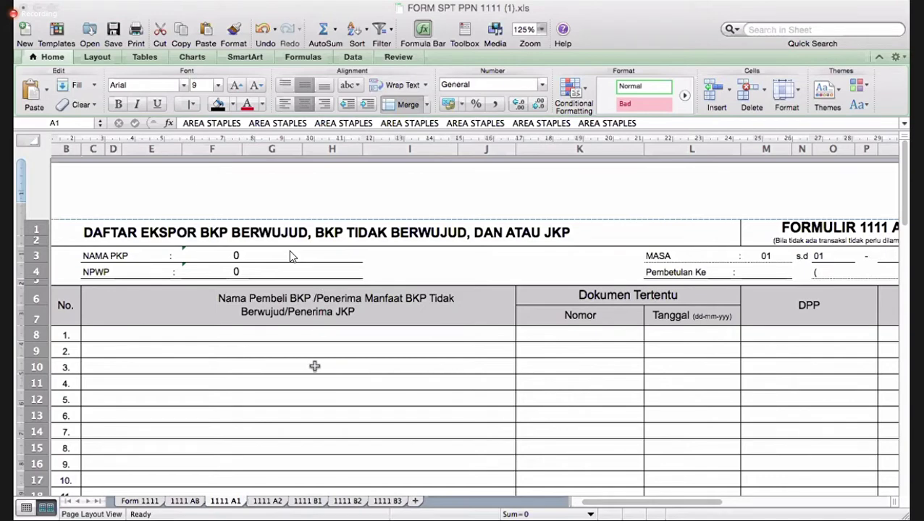
pyautogui.scroll(-3, 314, 367)
pyautogui.scroll(3, 314, 367)
pyautogui.hscroll(3, 314, 367)
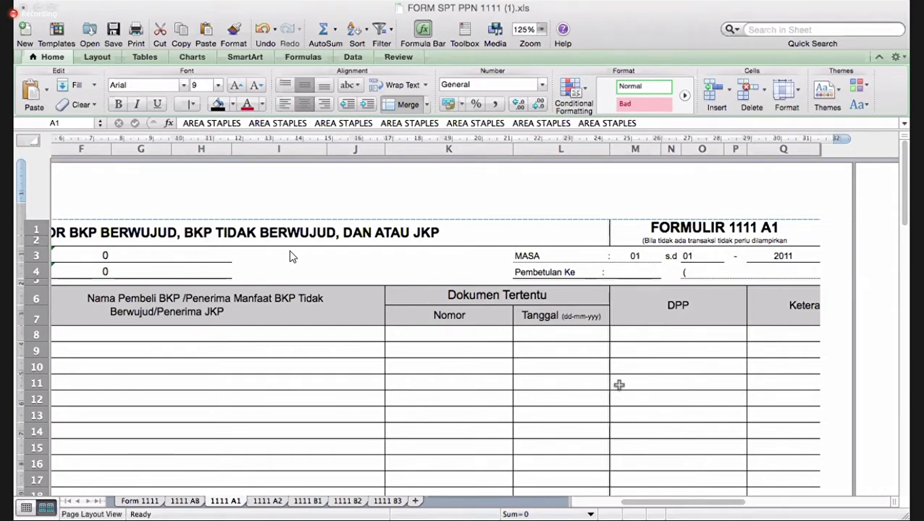
pyautogui.hscroll(-5, 371, 330)
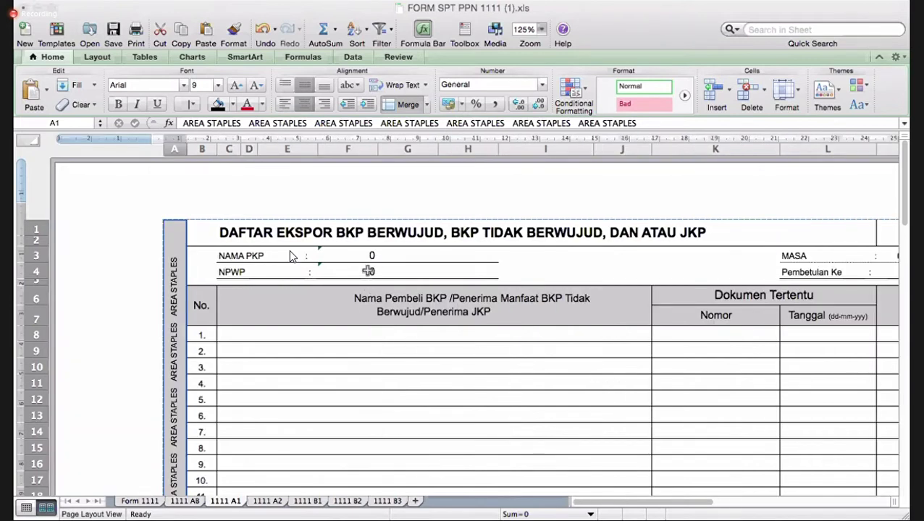
pyautogui.scroll(-3, 447, 297)
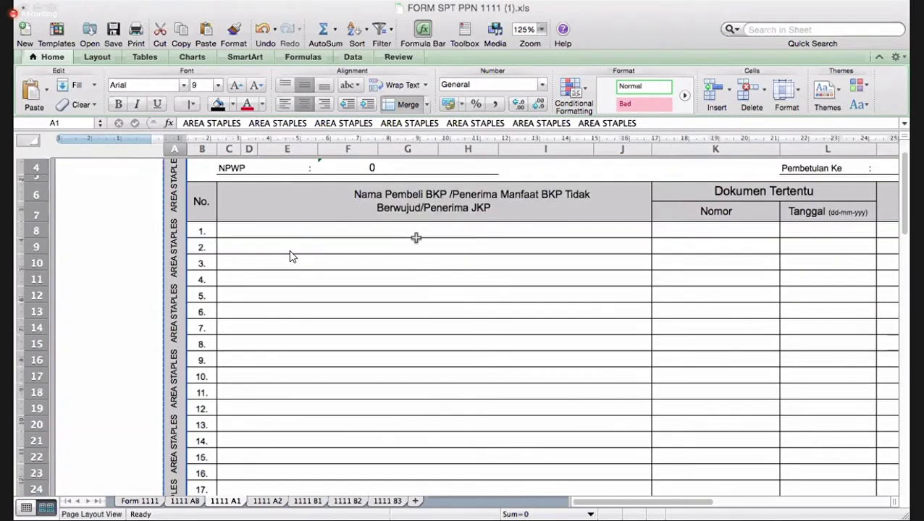
pyautogui.click(289, 252)
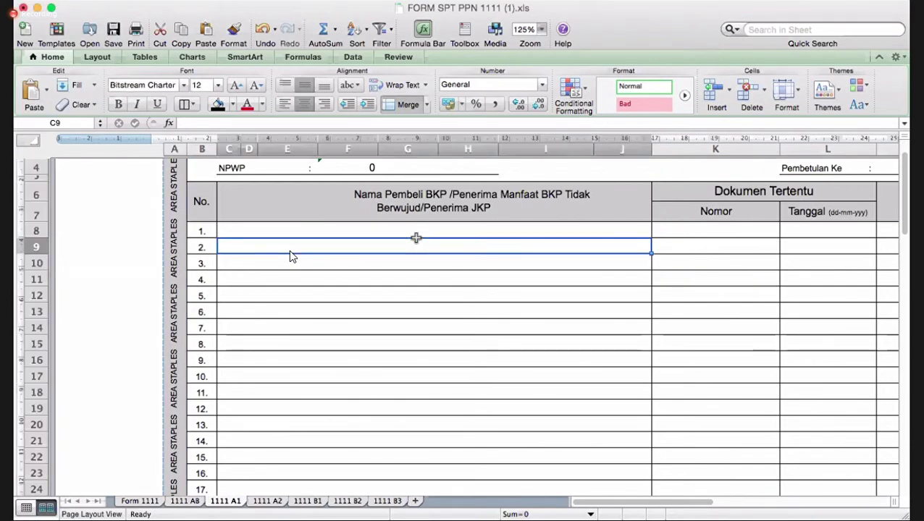
pyautogui.press('Up')
pyautogui.press('Right')
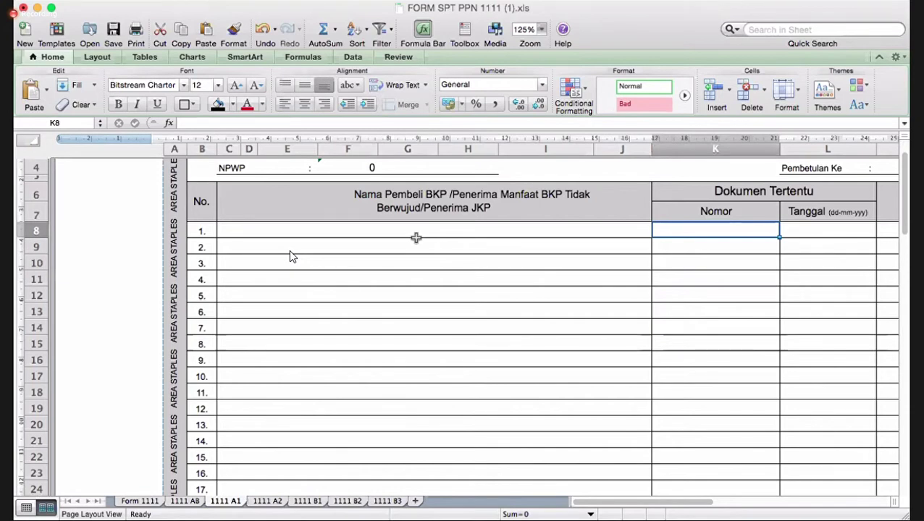
pyautogui.press('Right')
pyautogui.press('Right')
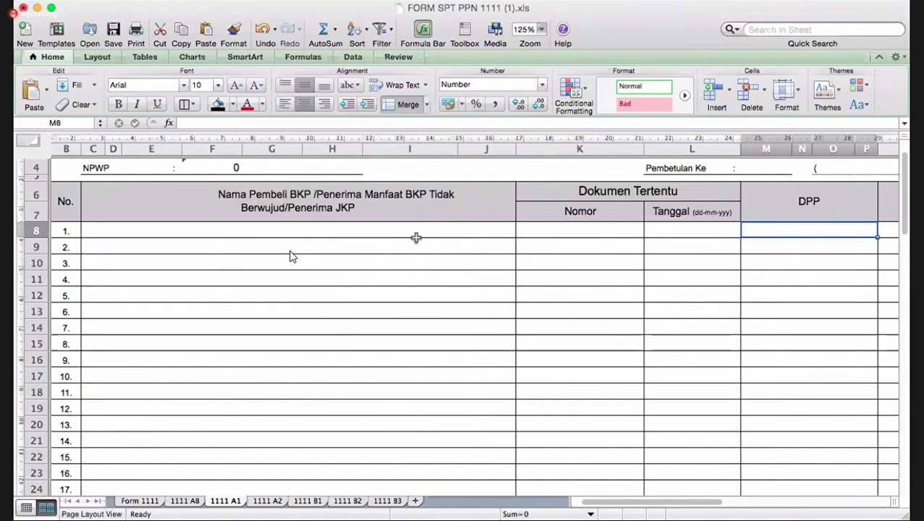
pyautogui.press('Right')
pyautogui.press('Right')
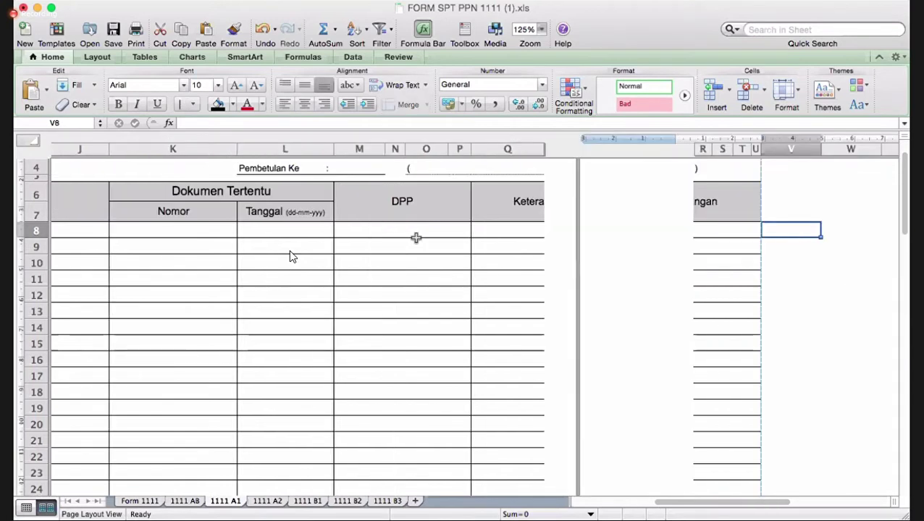
pyautogui.press('Left')
pyautogui.press('Down')
pyautogui.press('Down')
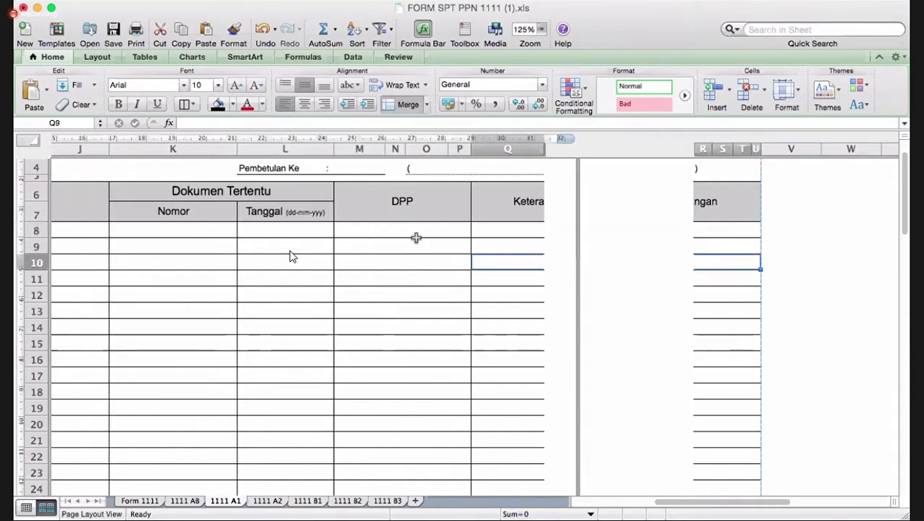
pyautogui.press('Left')
pyautogui.hotkey('ctrl', 'Home')
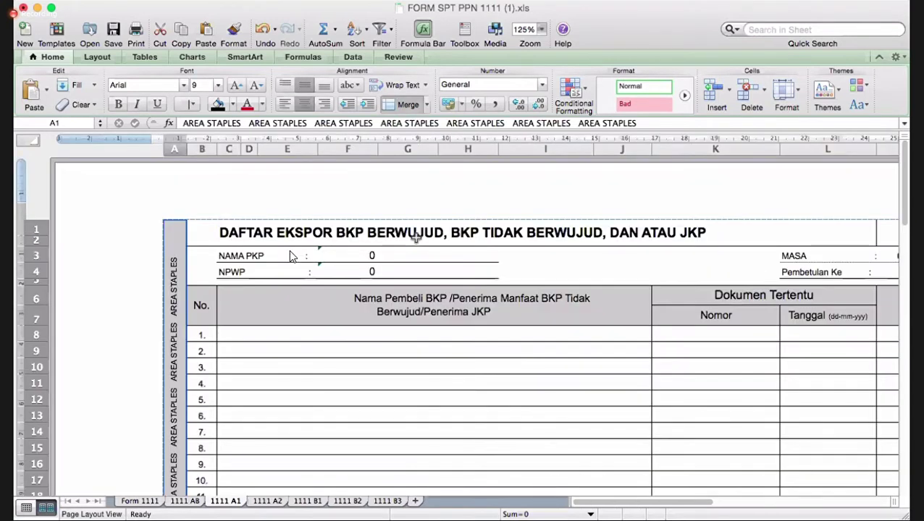
pyautogui.press('Right')
pyautogui.press('Down')
pyautogui.press('Down')
pyautogui.press('Down')
pyautogui.press('Down')
pyautogui.press('Down')
pyautogui.press('Down')
pyautogui.hotkey('shift', 'Right')
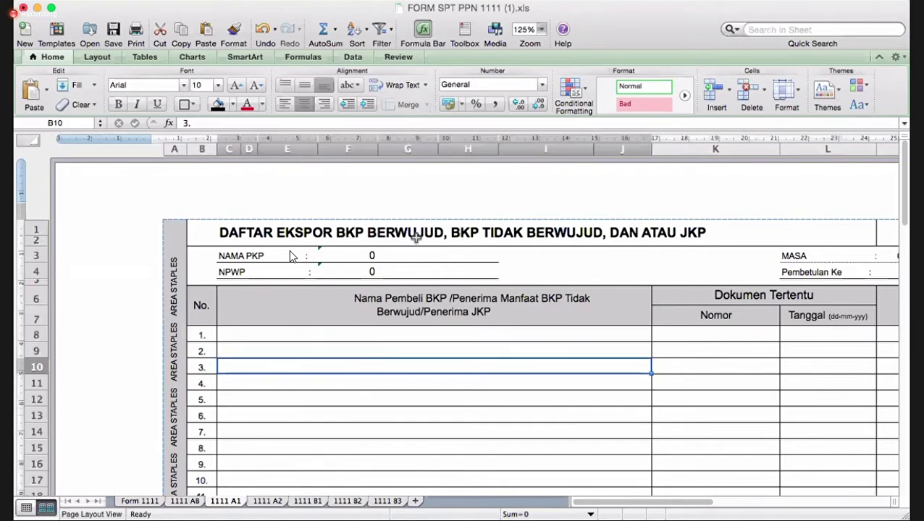
pyautogui.press('Tab')
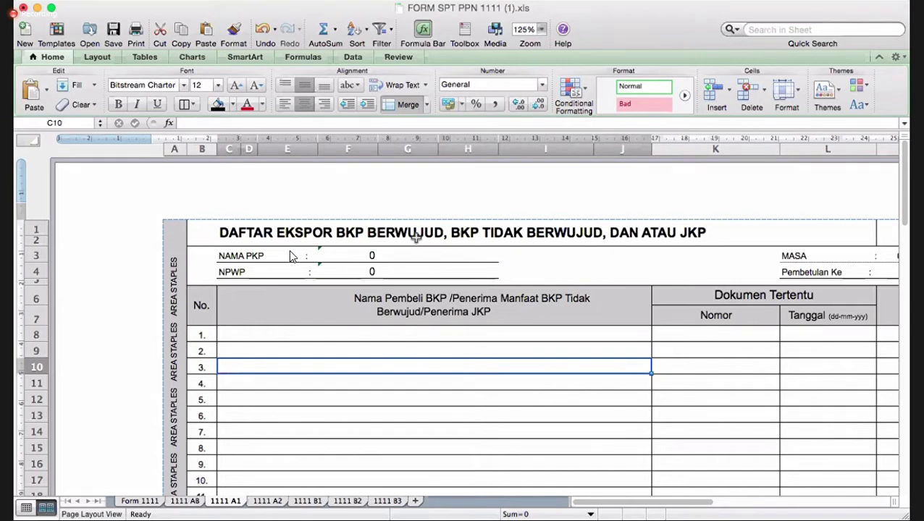
pyautogui.press('Tab')
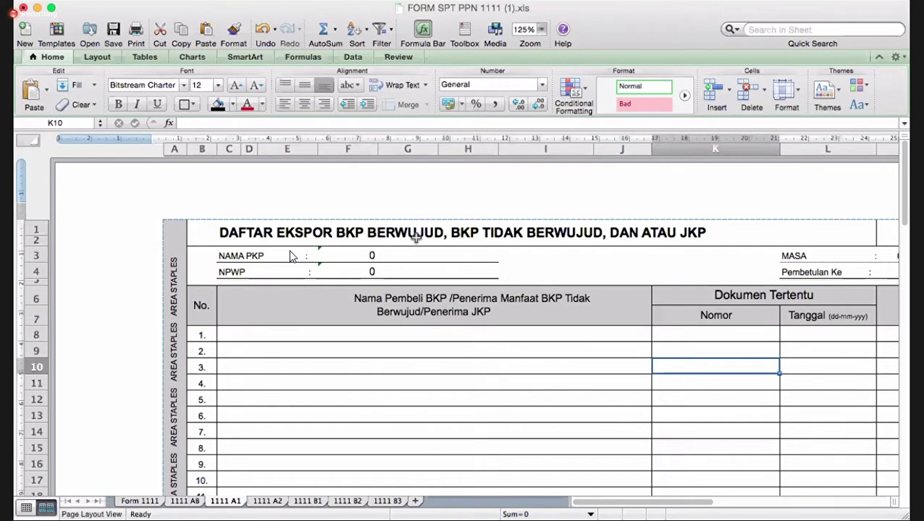
pyautogui.press('Tab')
pyautogui.press('Tab')
pyautogui.press('Tab')
pyautogui.press('Tab')
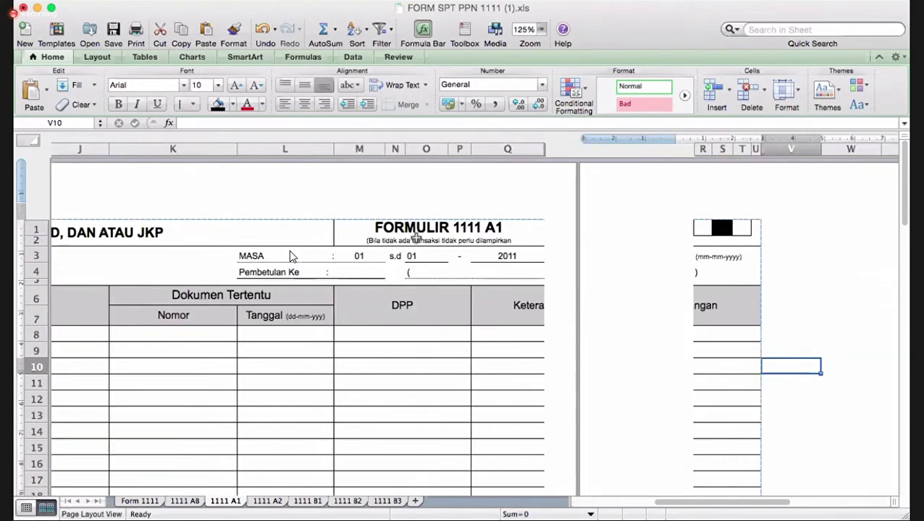
pyautogui.hotkey('shift', 'Tab')
pyautogui.hotkey('shift', 'Tab')
pyautogui.hotkey('shift', 'Tab')
pyautogui.hotkey('shift', 'Tab')
pyautogui.press('Home')
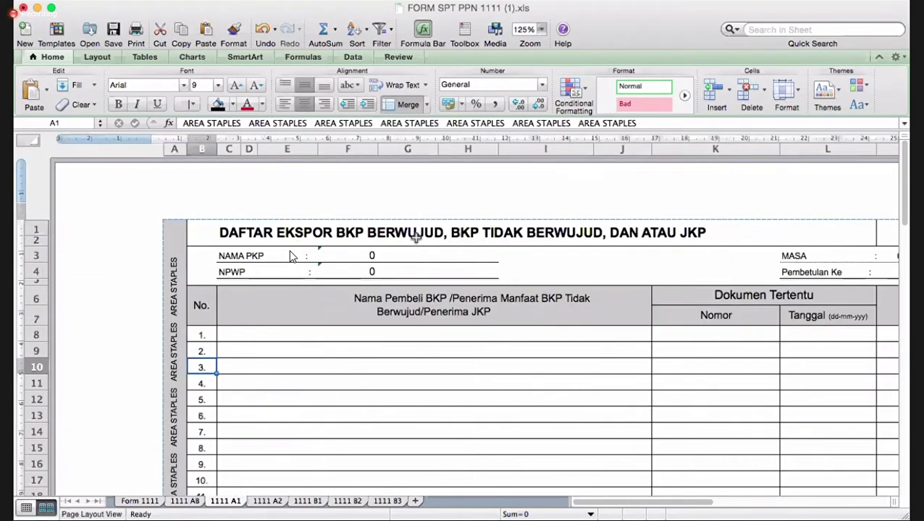
pyautogui.click(443, 370)
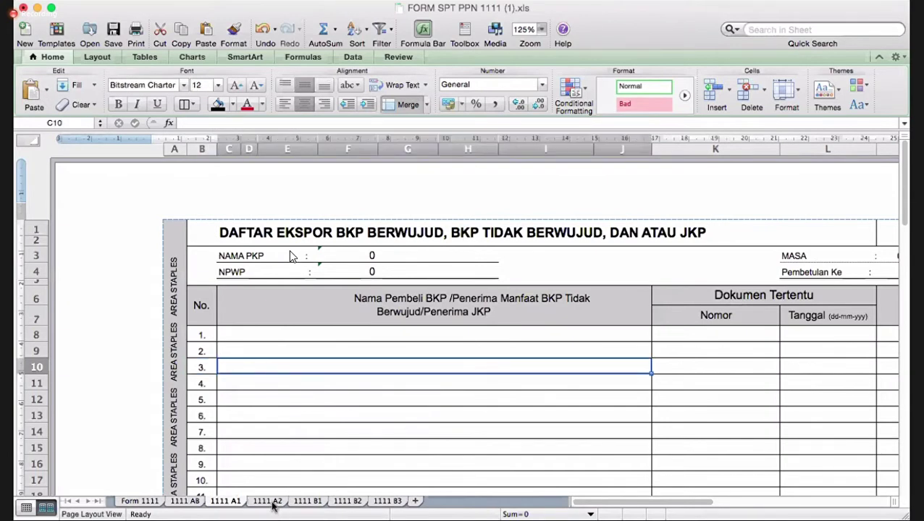
# - Review the 1111 A2 domestic output-tax sheet, then move to 1111 B1
pyautogui.click(269, 501)
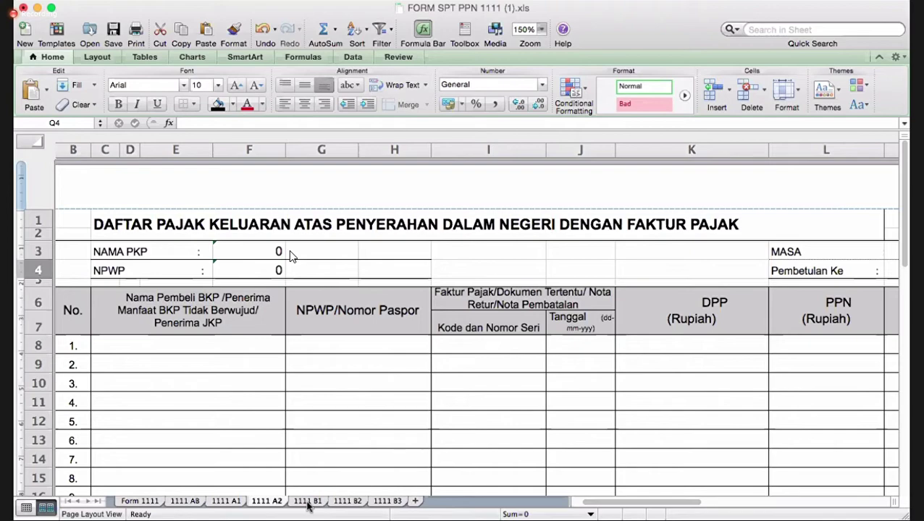
pyautogui.click(307, 502)
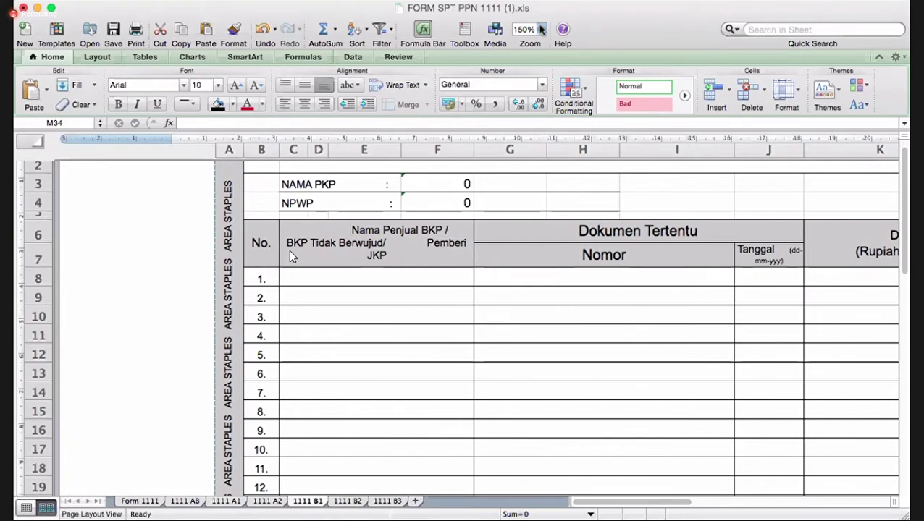
# - Zoom the 1111 B1 sheet to 125%
pyautogui.click(542, 29)
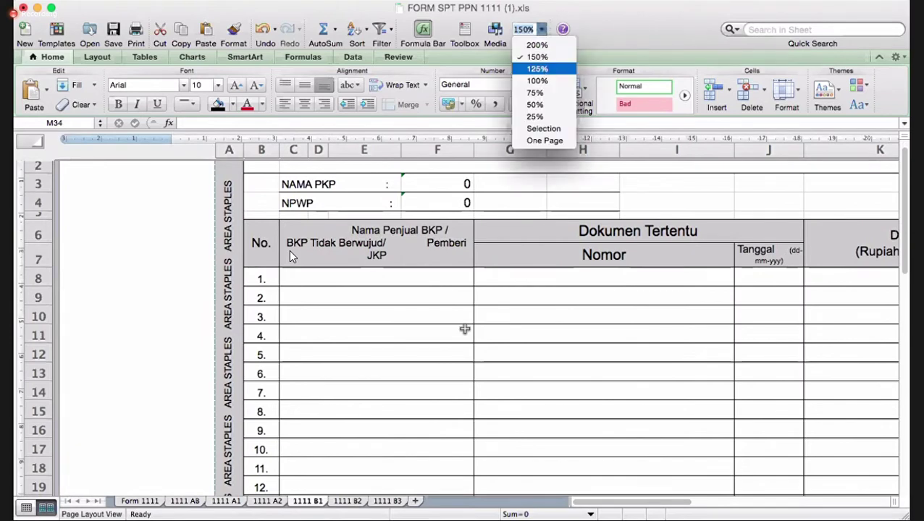
pyautogui.press('Return')
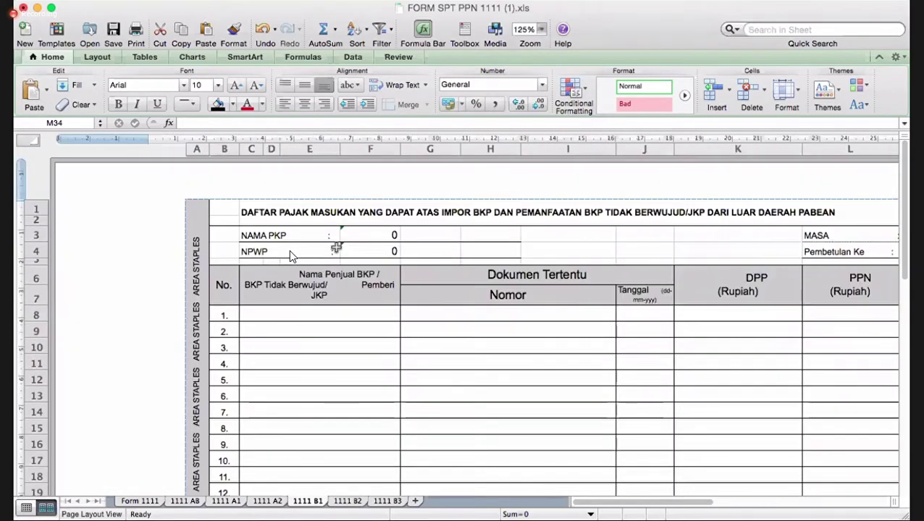
pyautogui.hscroll(4, 290, 255)
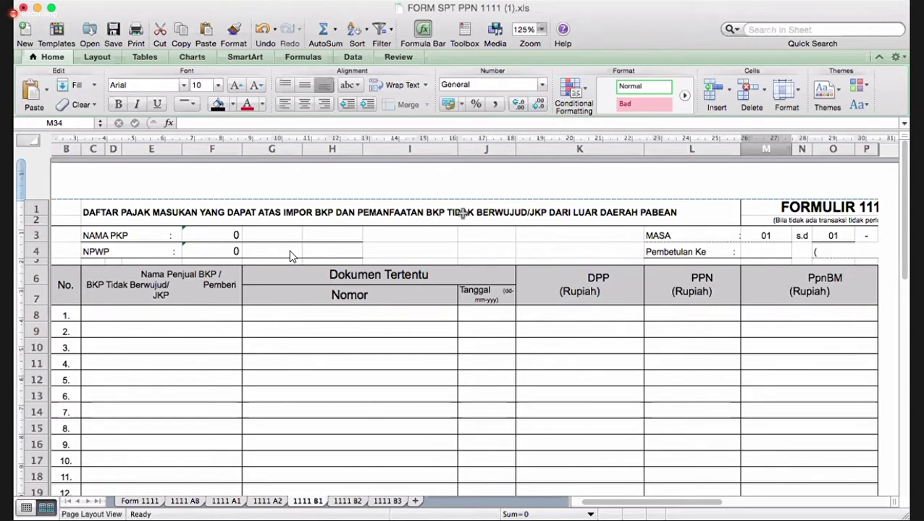
# - Select item 2's Nomor, date, DPP, PPN and PpnBM cells in turn
pyautogui.click(367, 369)
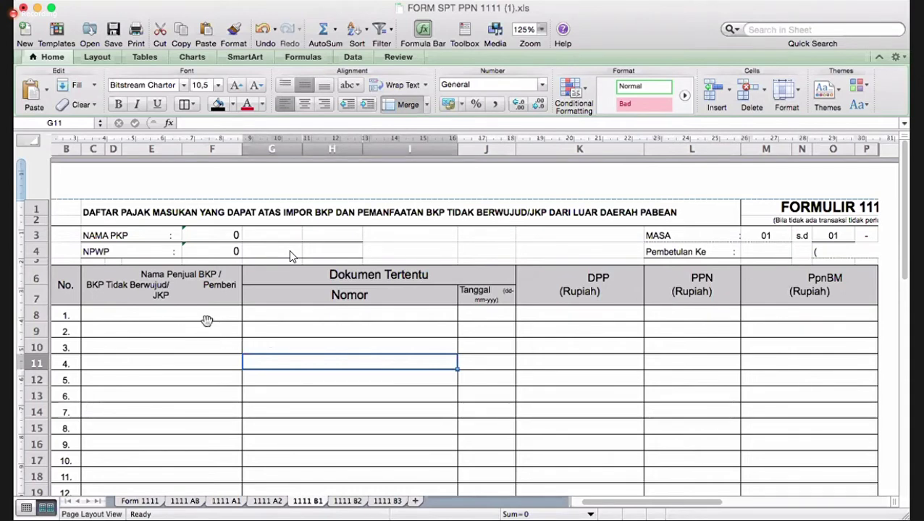
pyautogui.press('Up')
pyautogui.press('Up')
pyautogui.press('Left')
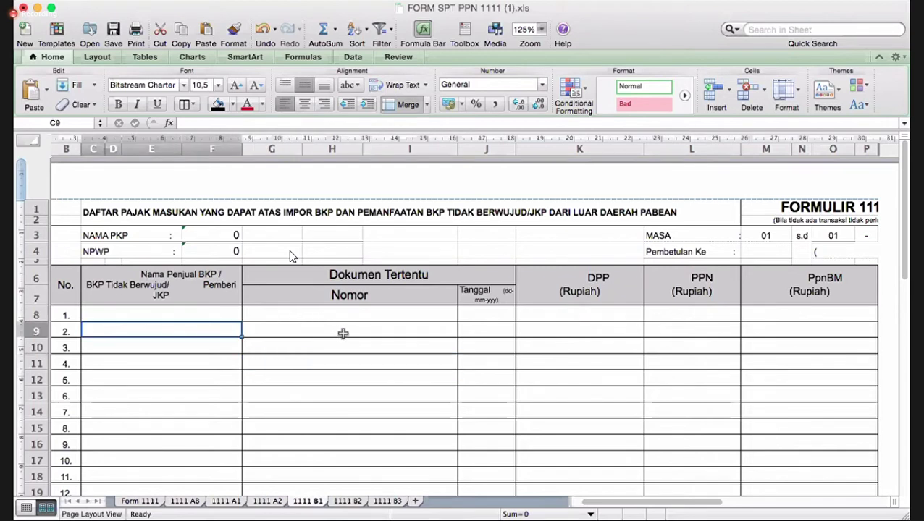
pyautogui.click(373, 327)
pyautogui.click(510, 326)
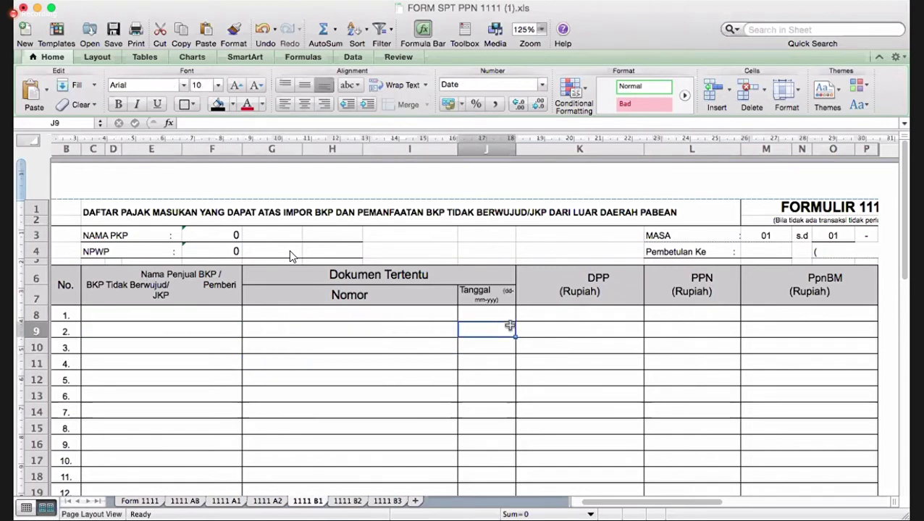
pyautogui.click(577, 323)
pyautogui.click(704, 324)
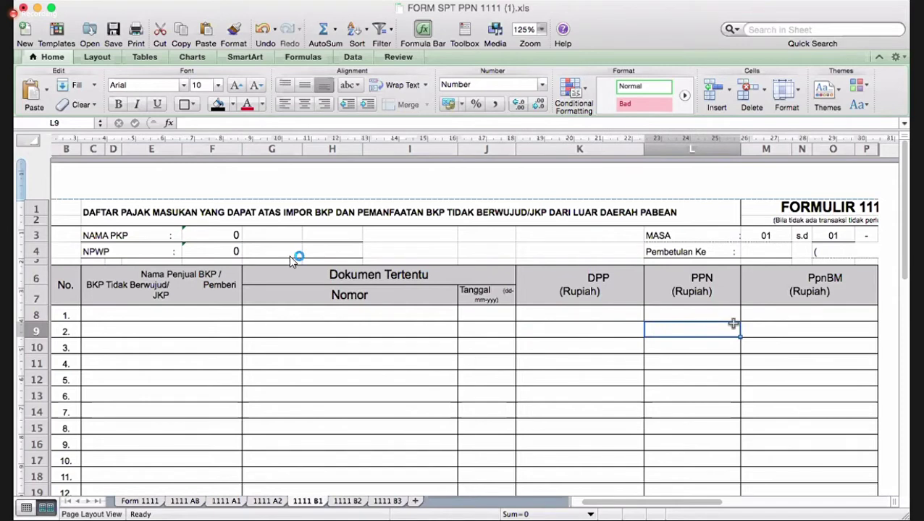
pyautogui.click(792, 323)
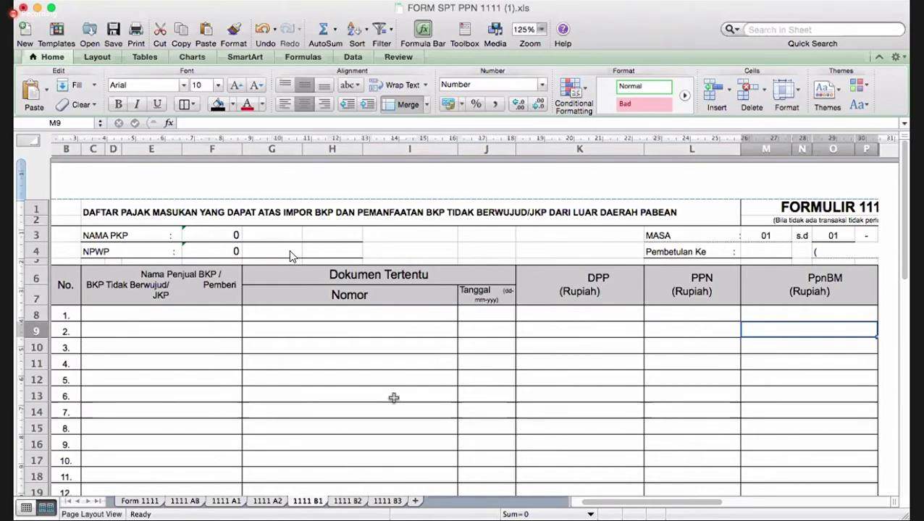
pyautogui.scroll(-3, 394, 398)
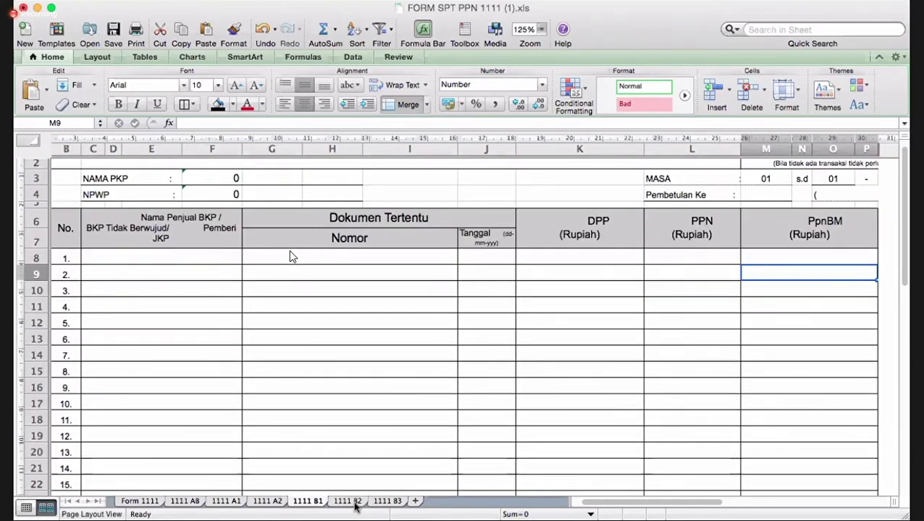
# - Review the 1111 B2 sheet, then move on to 1111 B3
pyautogui.click(348, 502)
pyautogui.hscroll(-1, 375, 411)
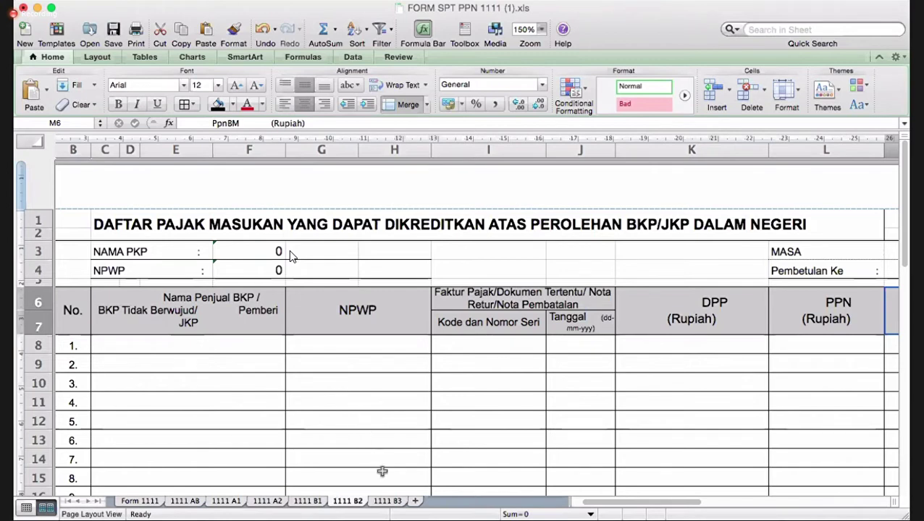
pyautogui.click(386, 501)
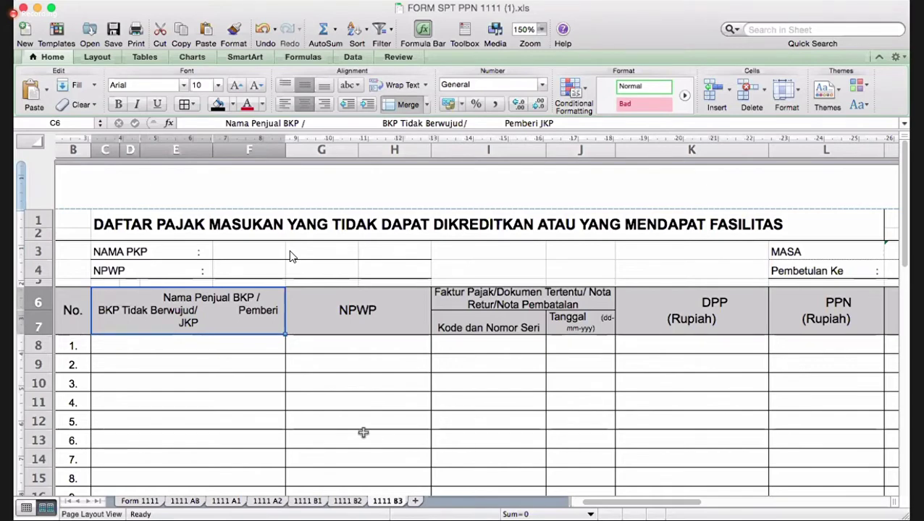
pyautogui.hscroll(-5, 362, 432)
pyautogui.hscroll(3, 363, 432)
pyautogui.scroll(-2, 363, 432)
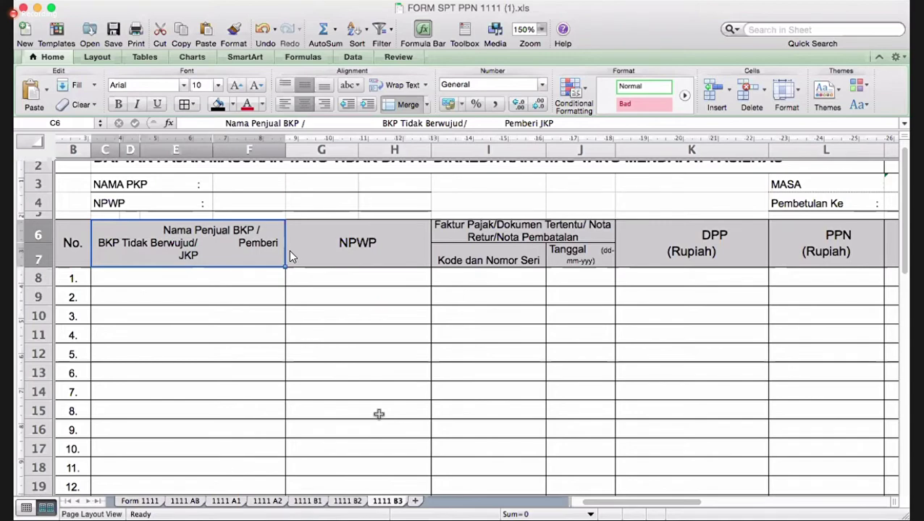
pyautogui.scroll(-2, 378, 413)
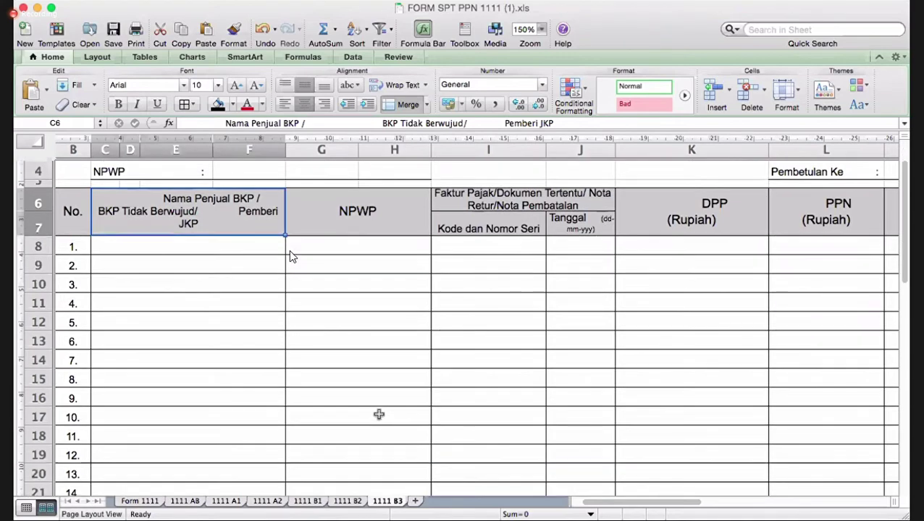
pyautogui.click(186, 501)
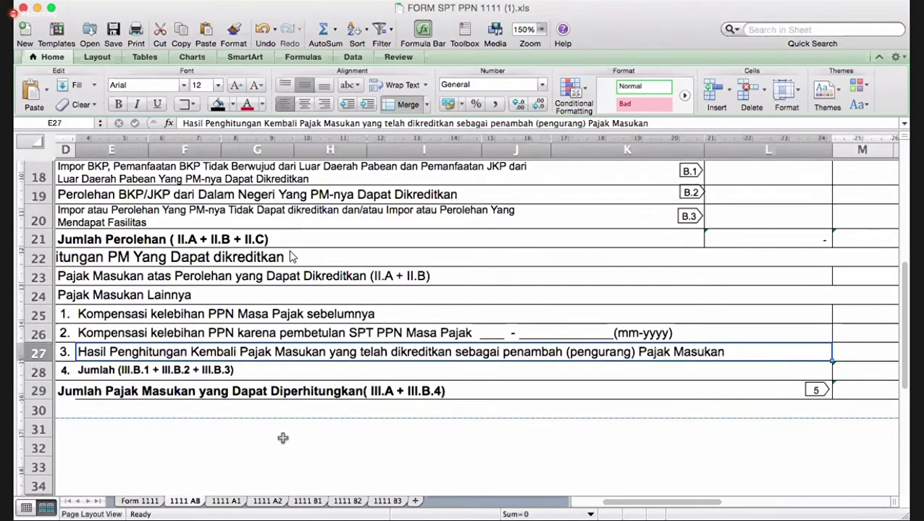
pyautogui.scroll(6, 290, 256)
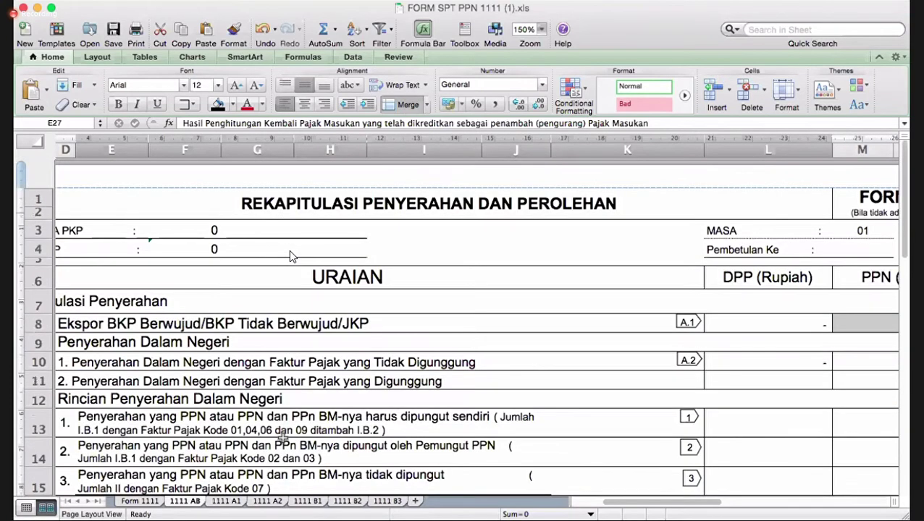
pyautogui.hscroll(-2, 290, 256)
pyautogui.scroll(-2, 290, 257)
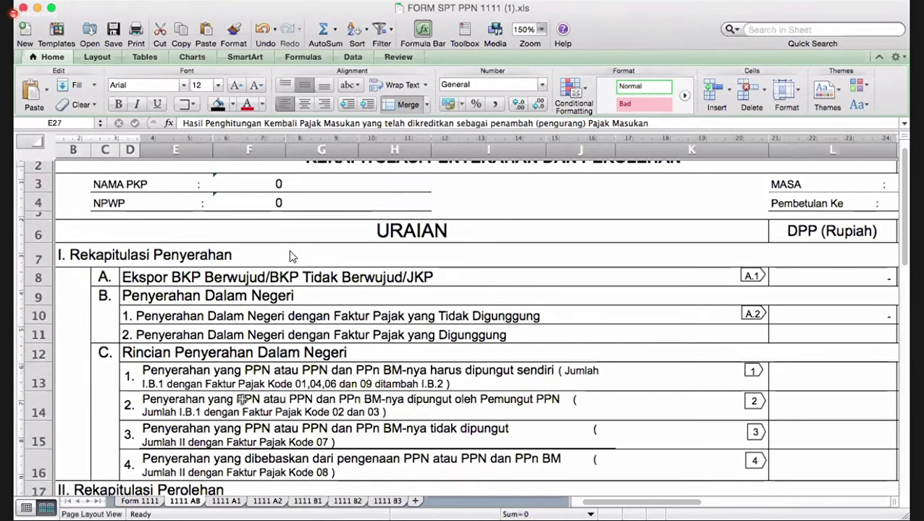
pyautogui.press('Up')
pyautogui.press('Up')
pyautogui.press('Up')
pyautogui.press('Up')
pyautogui.press('Up')
pyautogui.press('Up')
pyautogui.press('Up')
pyautogui.press('Up')
pyautogui.press('Up')
pyautogui.press('Up')
pyautogui.press('Up')
pyautogui.press('Up')
pyautogui.press('Up')
pyautogui.press('Up')
pyautogui.press('Up')
pyautogui.press('Up')
pyautogui.press('Up')
pyautogui.press('Up')
pyautogui.press('Up')
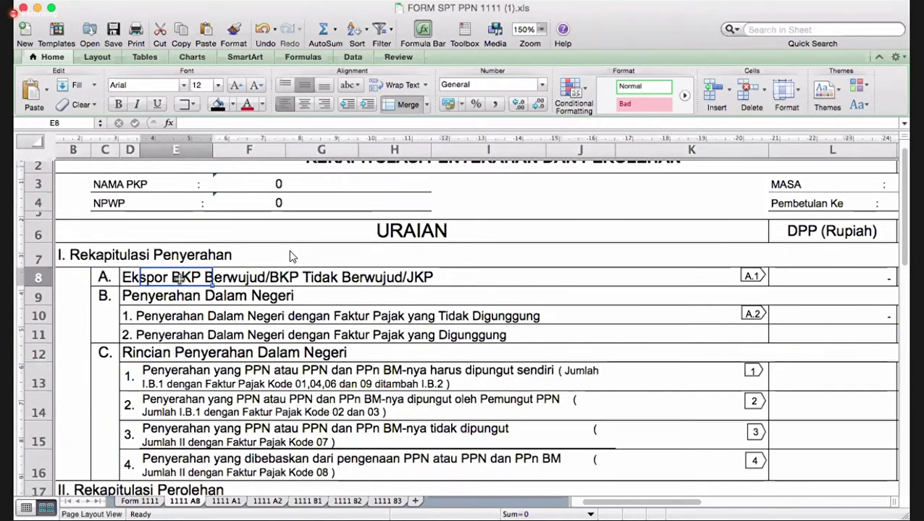
pyautogui.press('Left')
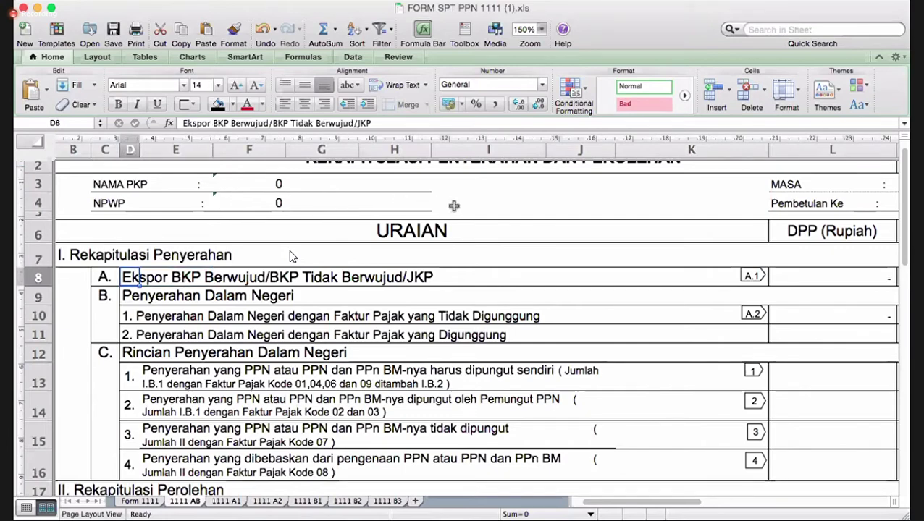
pyautogui.press('Right')
pyautogui.scroll(2, 497, 204)
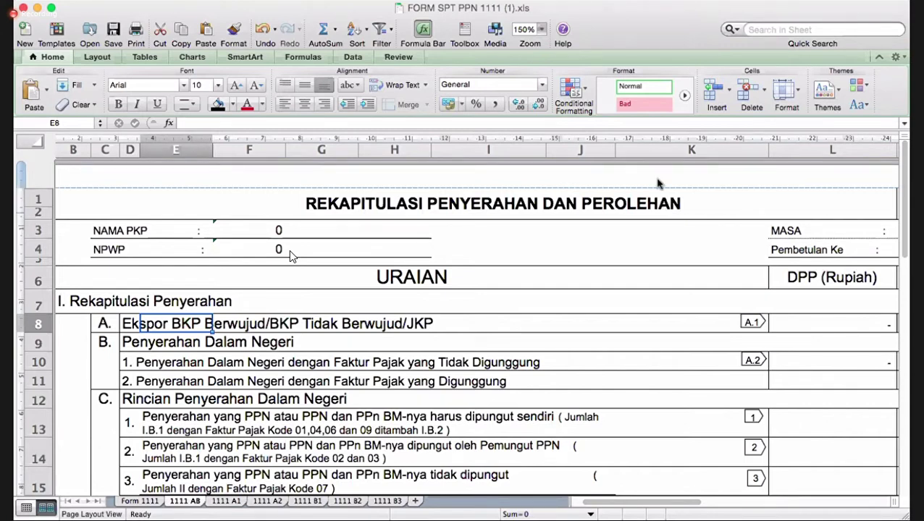
pyautogui.click(364, 254)
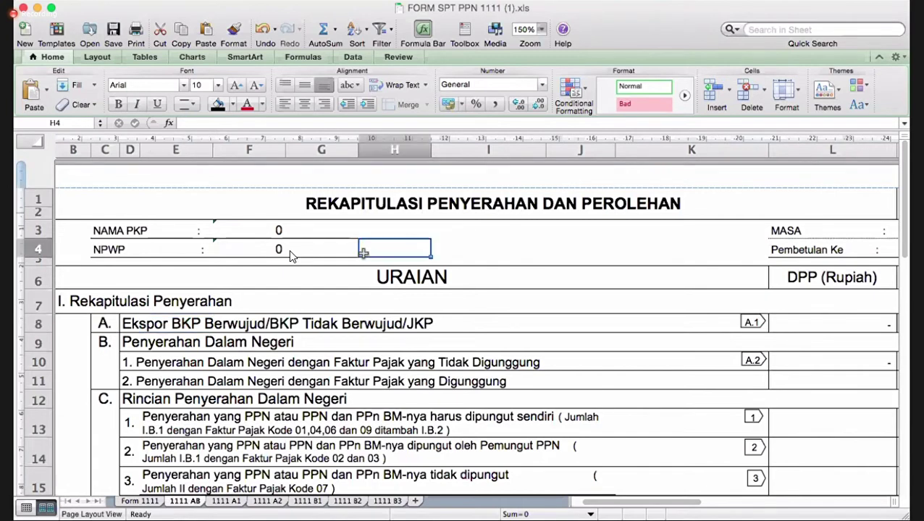
pyautogui.hscroll(2, 363, 253)
pyautogui.hscroll(2, 363, 253)
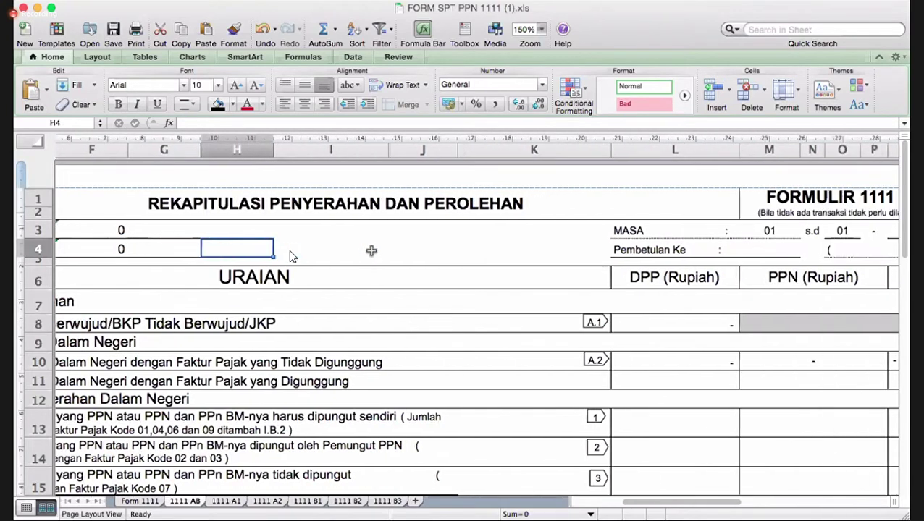
pyautogui.hscroll(5, 643, 243)
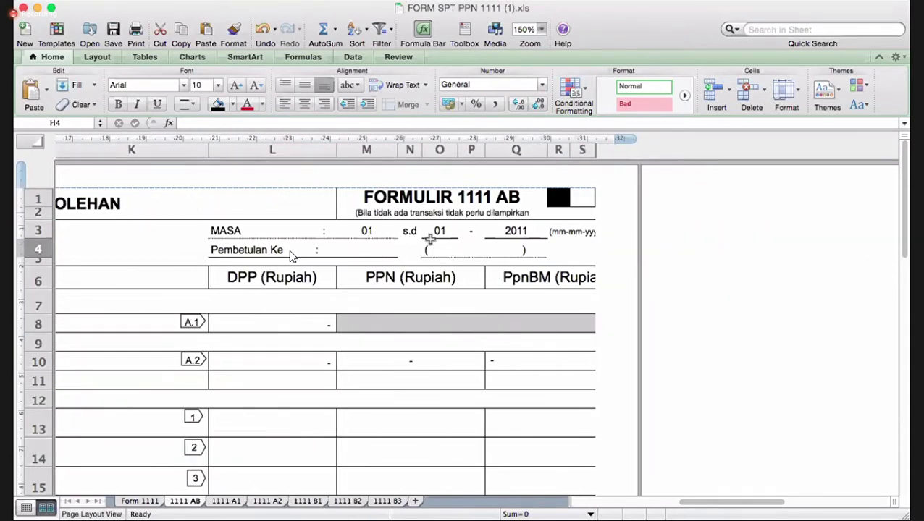
pyautogui.click(518, 230)
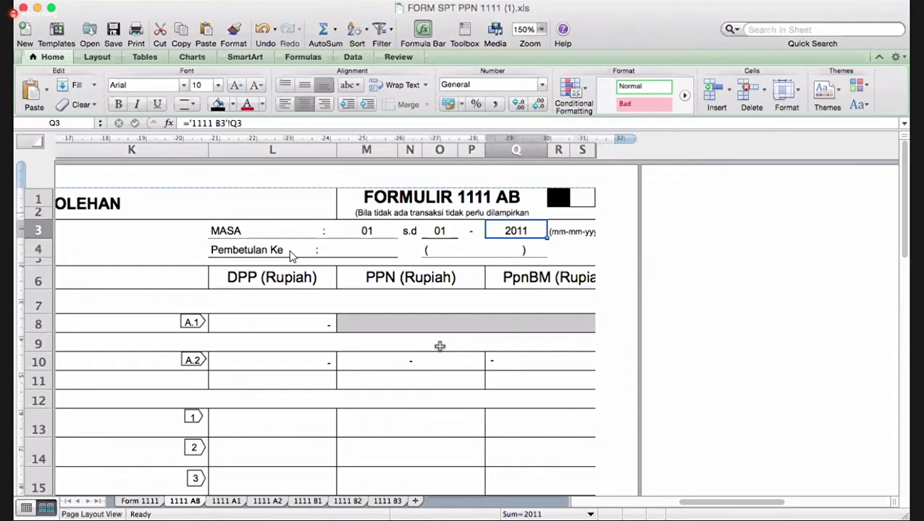
pyautogui.hscroll(-10, 291, 256)
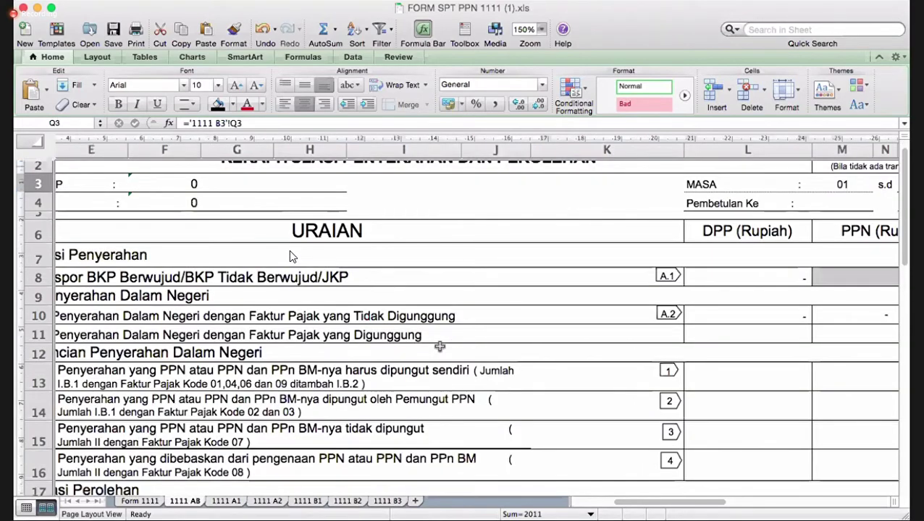
pyautogui.hscroll(-5, 440, 347)
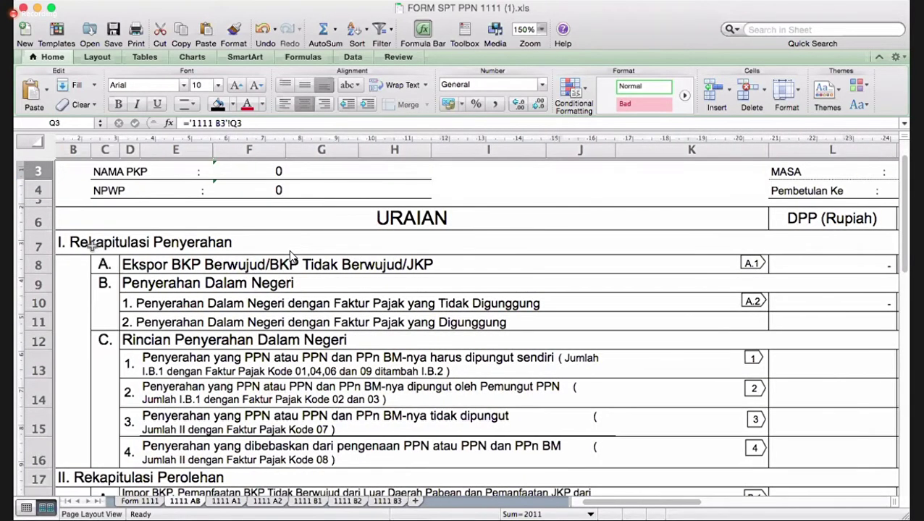
pyautogui.click(83, 240)
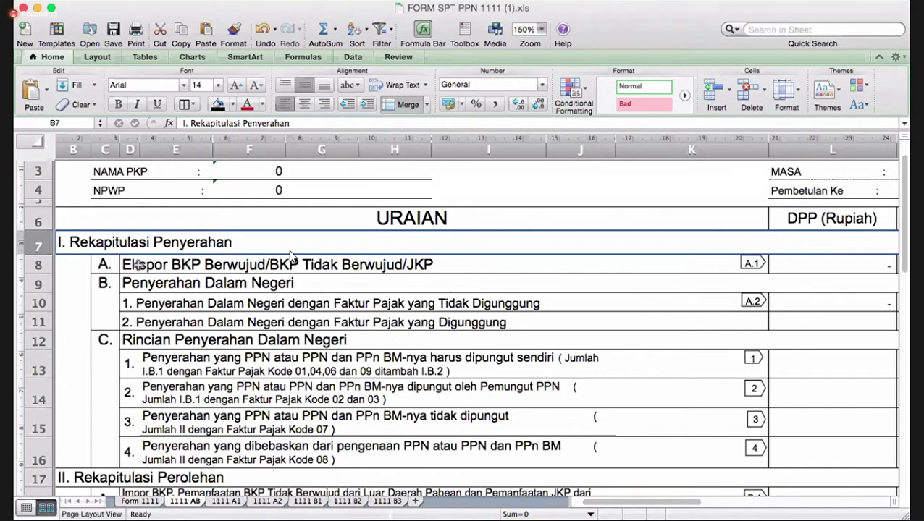
pyautogui.moveTo(138, 265); pyautogui.dragTo(253, 266)
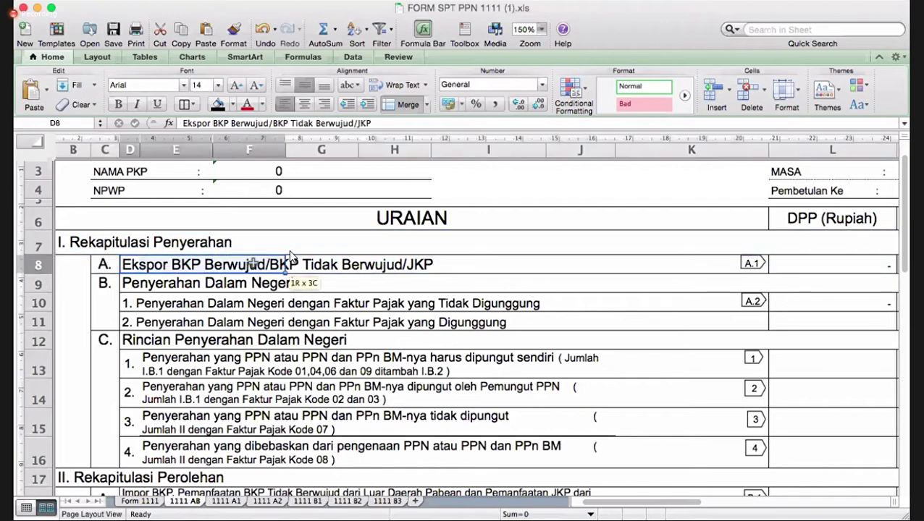
pyautogui.click(134, 288)
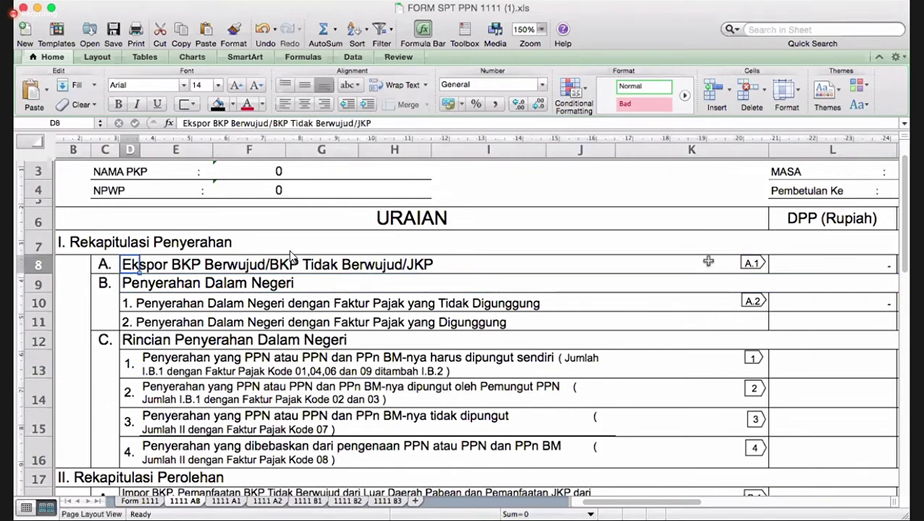
pyautogui.press('Up')
pyautogui.click(745, 263)
pyautogui.click(714, 297)
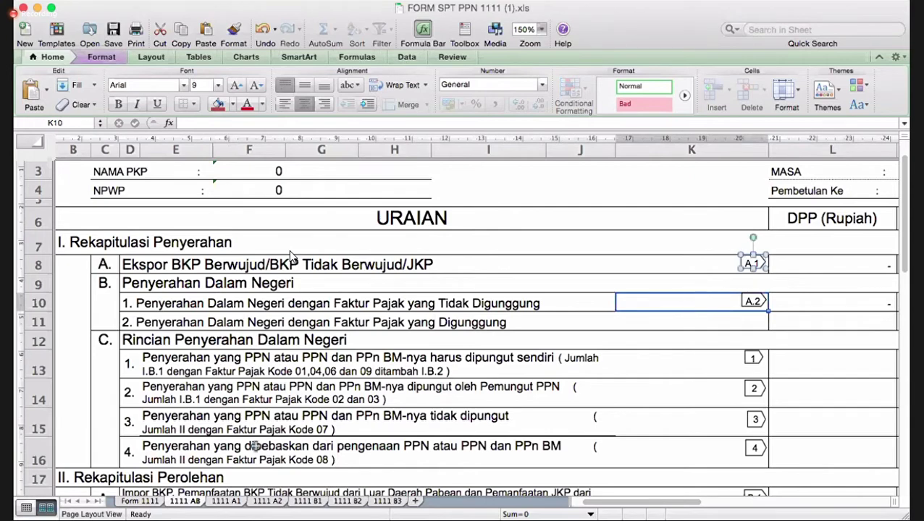
# - On 1111 A1, locate the A.1 label beside the JUMLAH total
pyautogui.click(224, 503)
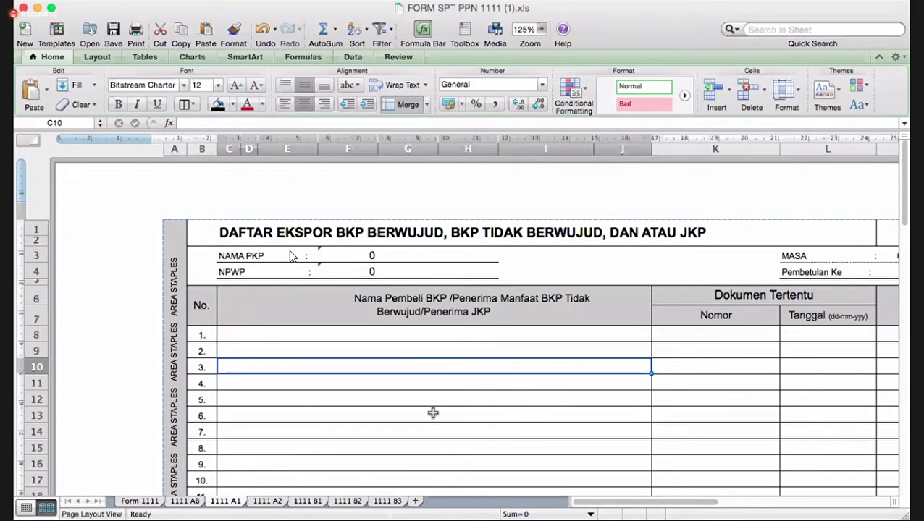
pyautogui.scroll(-5, 291, 257)
pyautogui.hscroll(2, 290, 256)
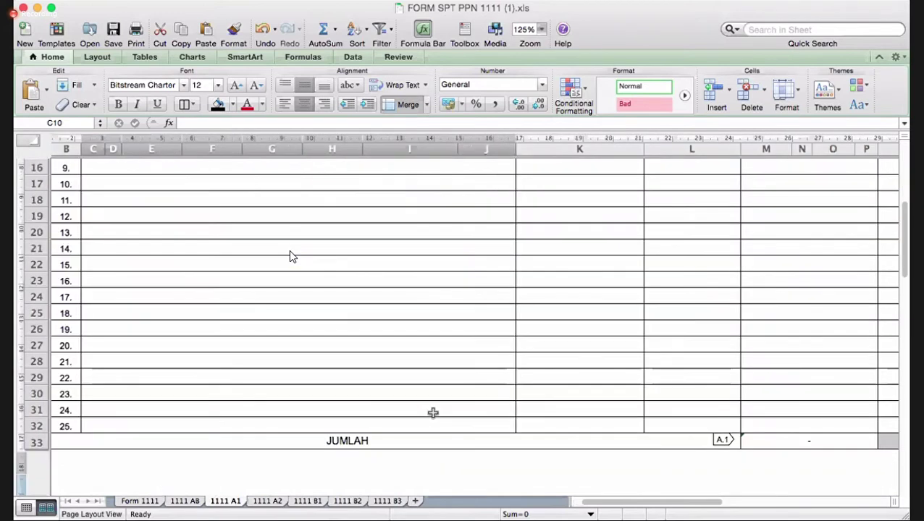
pyautogui.hscroll(3, 432, 413)
pyautogui.click(530, 439)
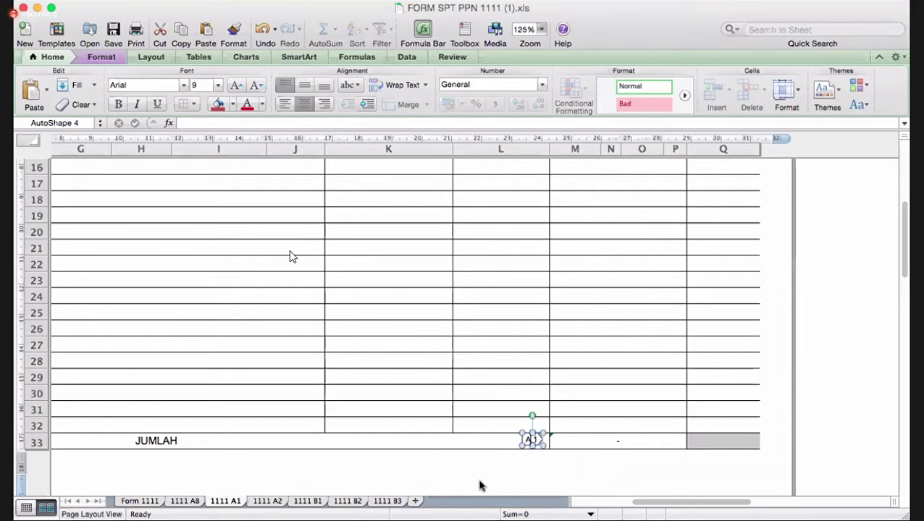
# - Fill cell L8 on the 1111 AB recap sheet with yellow
pyautogui.click(186, 501)
pyautogui.click(817, 266)
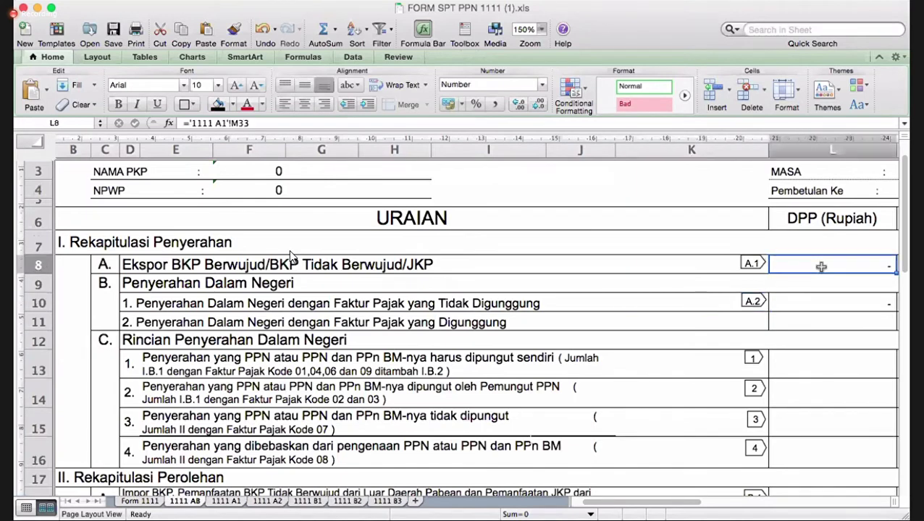
pyautogui.click(233, 104)
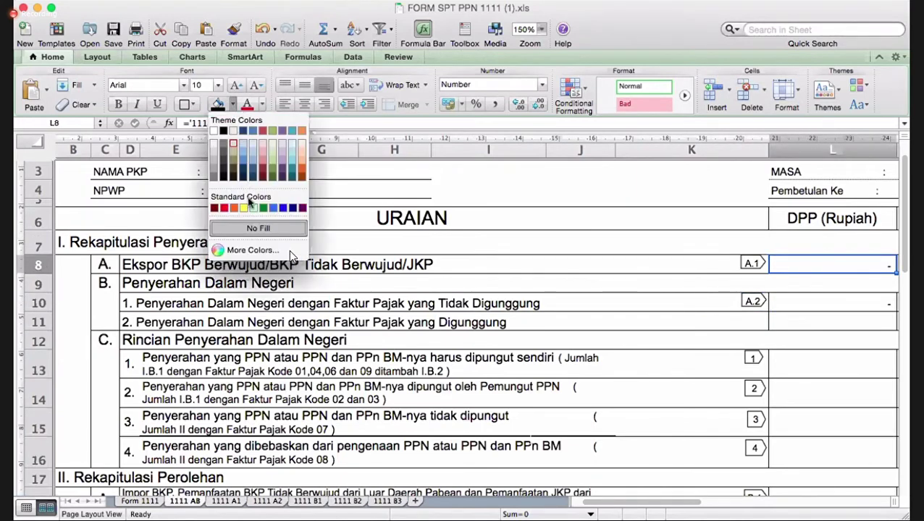
pyautogui.click(244, 208)
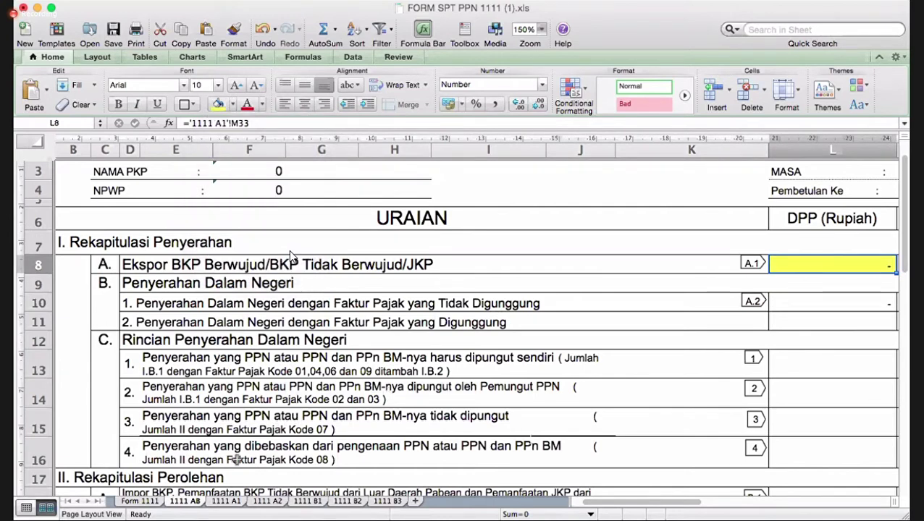
# - Fill the JUMLAH total in 1111 A1 cell M33 with yellow and return to 1111 AB
pyautogui.click(223, 503)
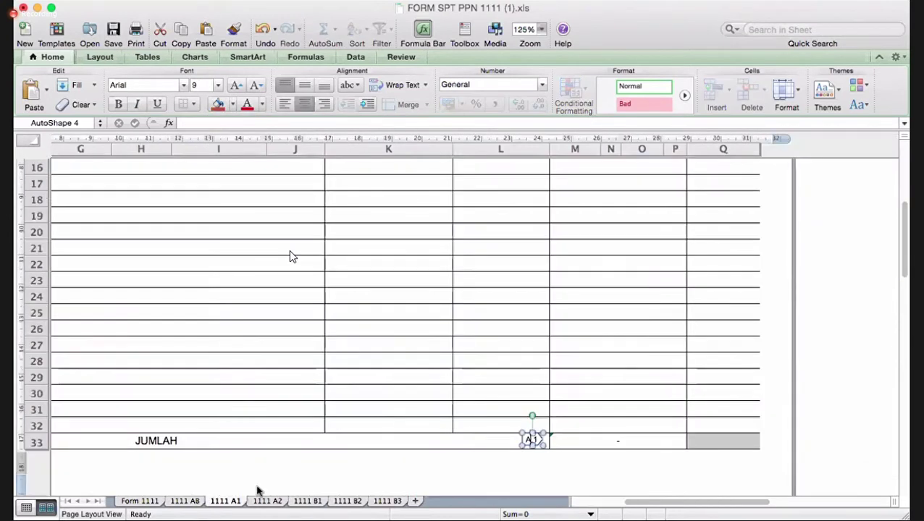
pyautogui.click(641, 442)
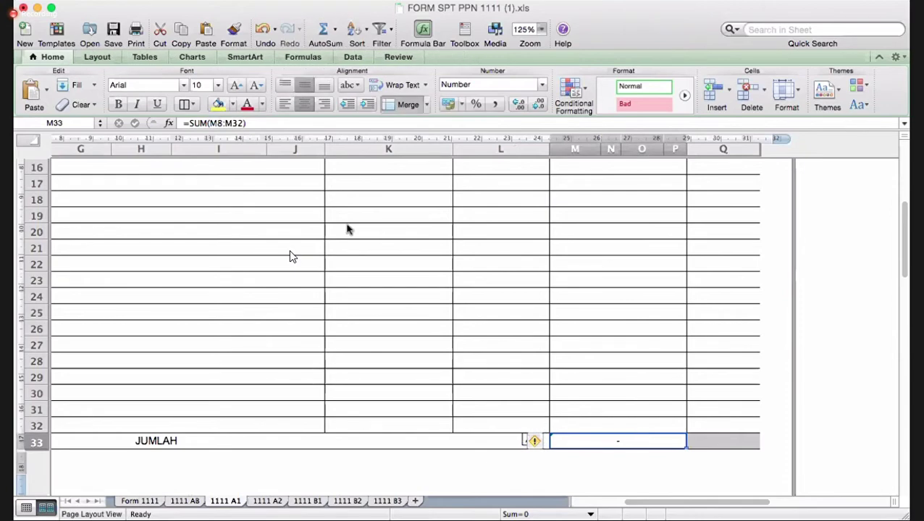
pyautogui.click(215, 105)
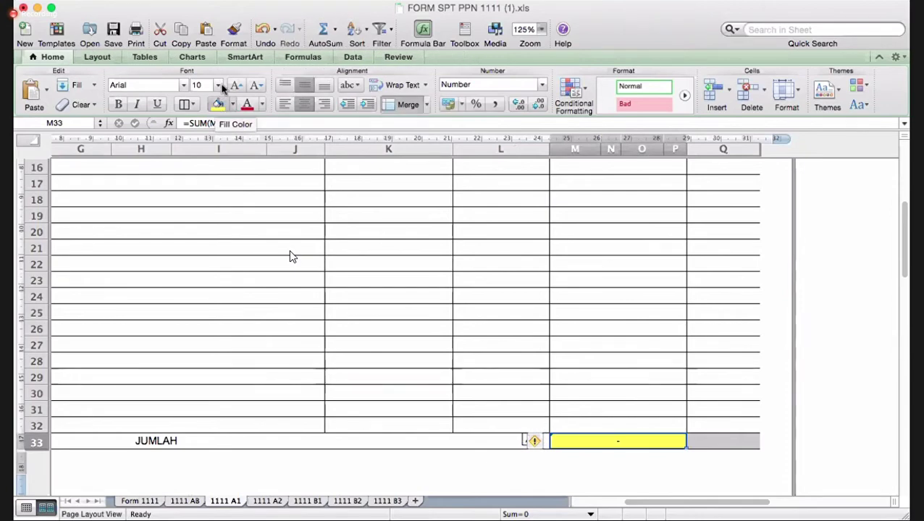
pyautogui.click(186, 501)
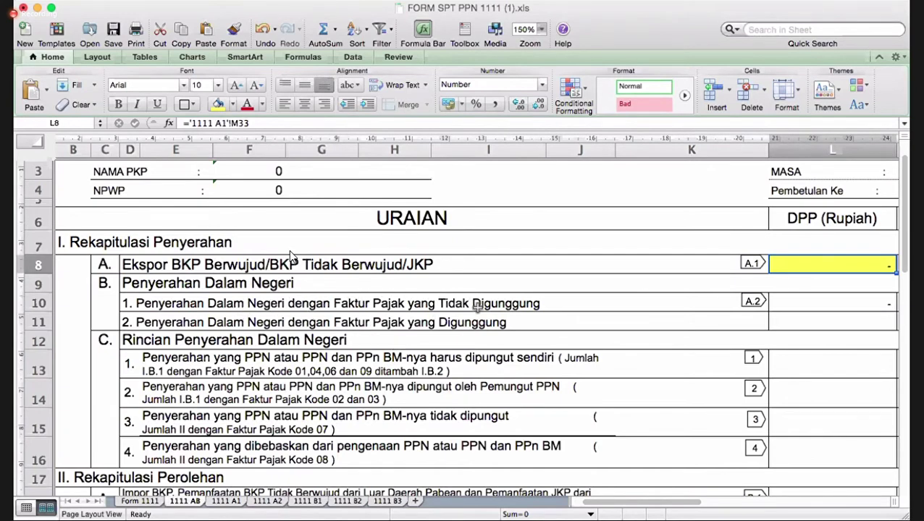
pyautogui.hscroll(5, 563, 291)
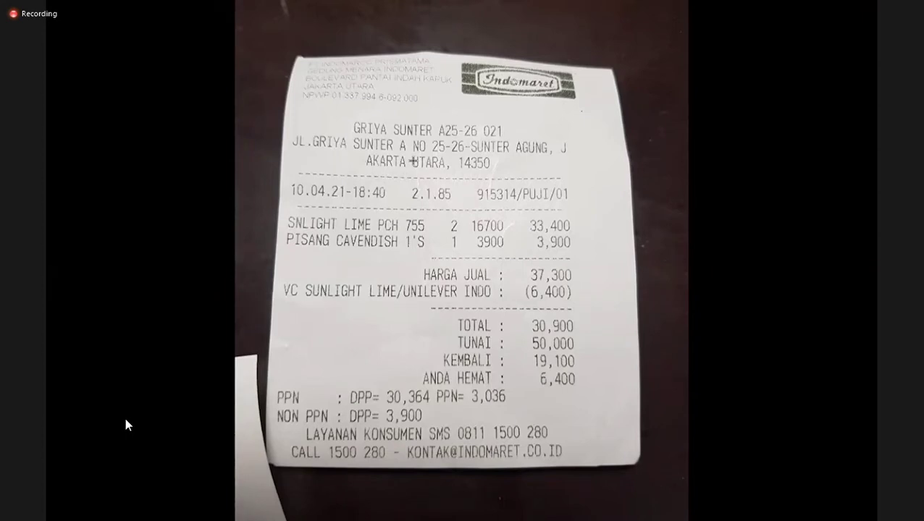
# - View the shared Indomaret receipt photo showing 50,000 tendered and 19,100 change
pyautogui.moveTo(82, 474)
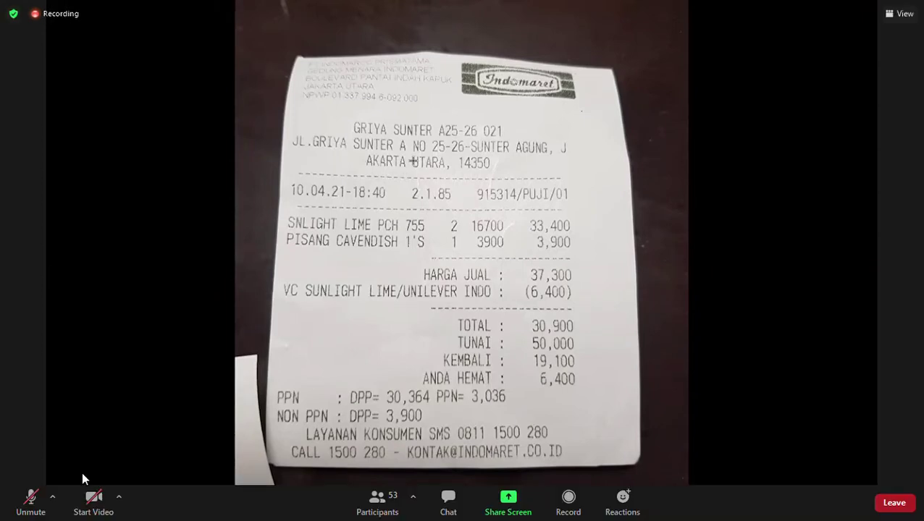
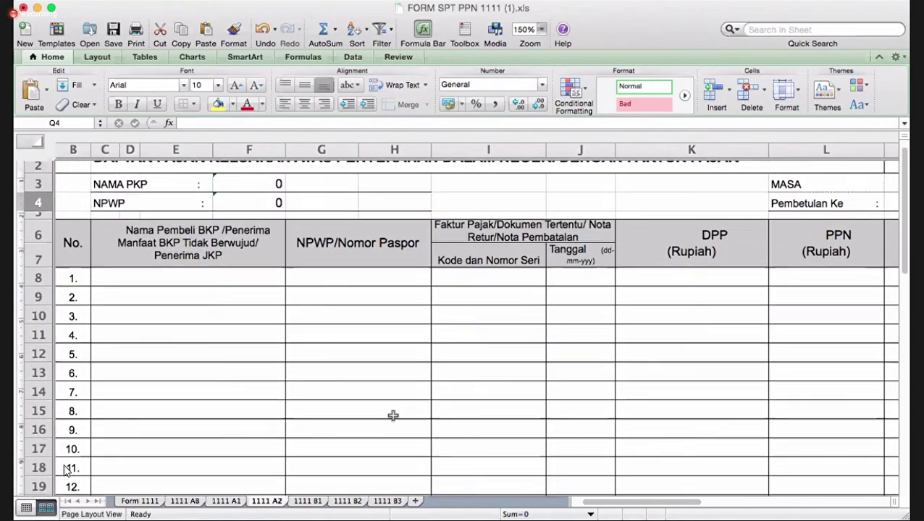
# - Fill the 1111 A2 DPP total in L33 light green
pyautogui.click(226, 302)
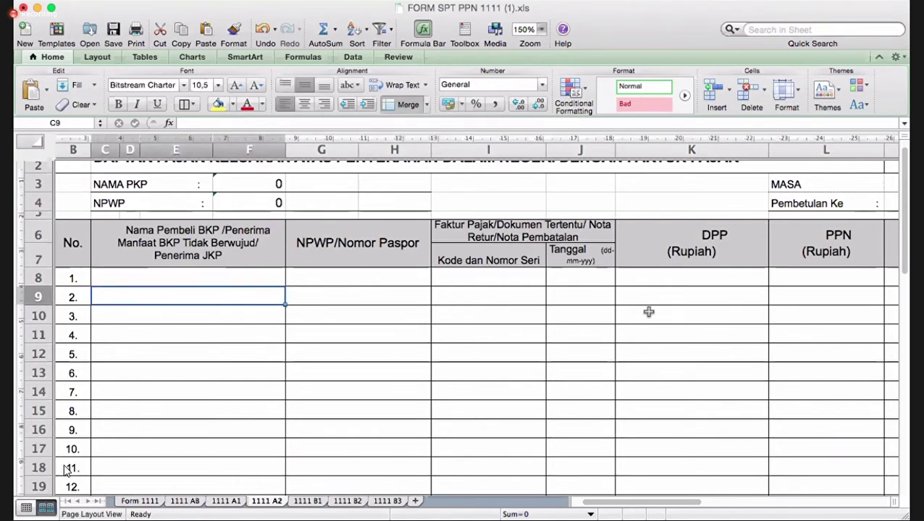
pyautogui.hscroll(2, 650, 313)
pyautogui.scroll(-10, 640, 325)
pyautogui.hscroll(3, 641, 325)
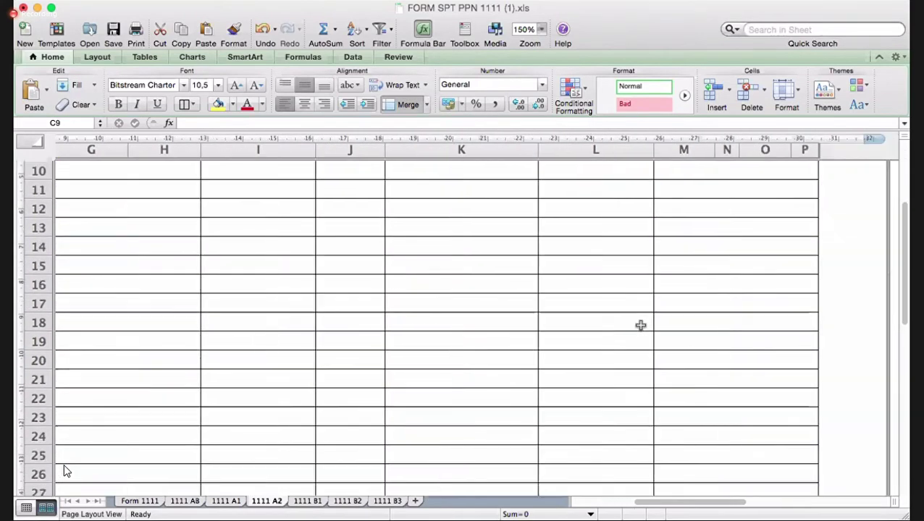
pyautogui.scroll(-3, 640, 325)
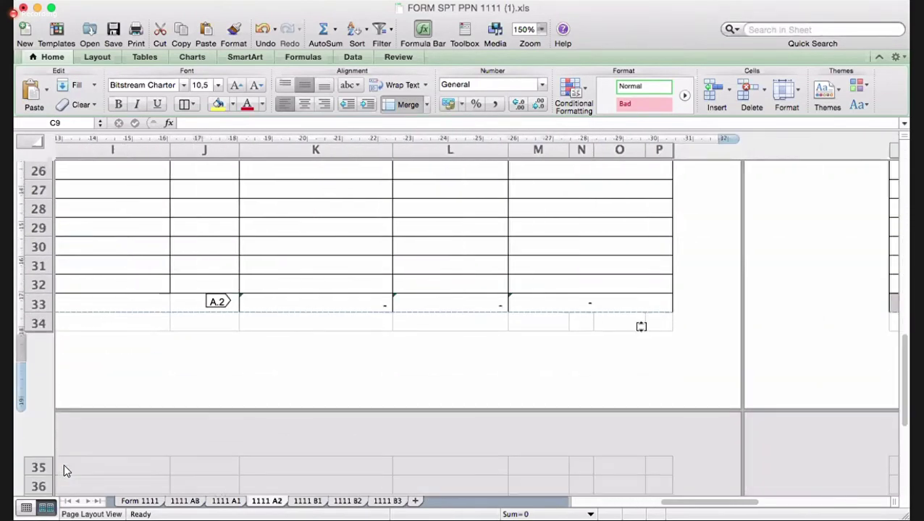
pyautogui.scroll(12, 443, 302)
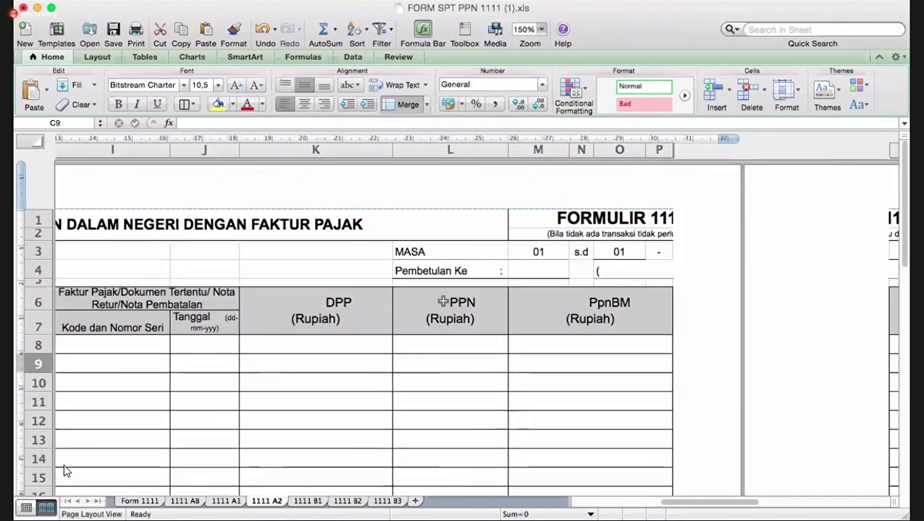
pyautogui.scroll(-3, 443, 301)
pyautogui.scroll(-10, 443, 301)
pyautogui.hscroll(-2, 444, 301)
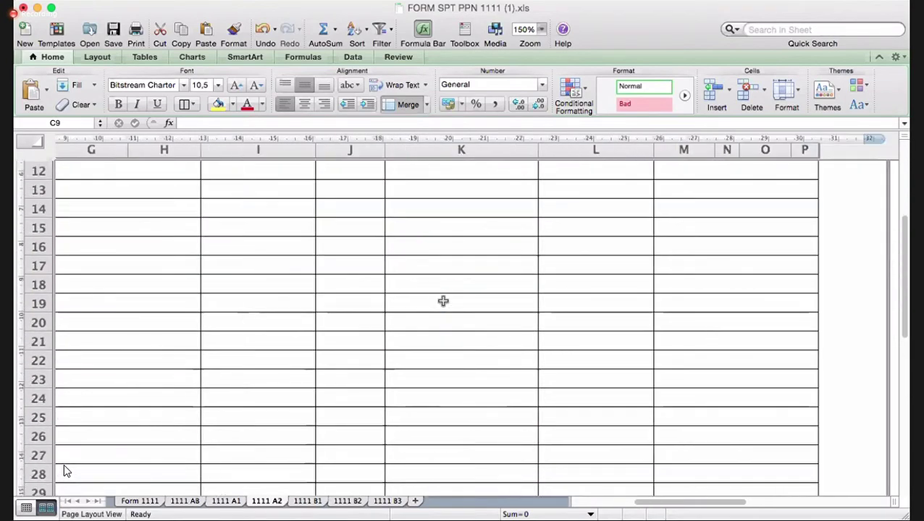
pyautogui.click(581, 336)
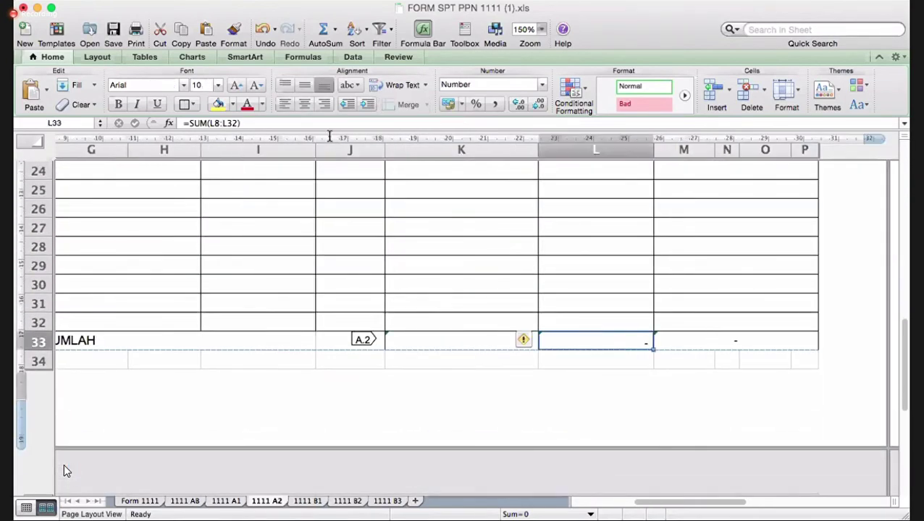
pyautogui.click(232, 105)
pyautogui.click(253, 209)
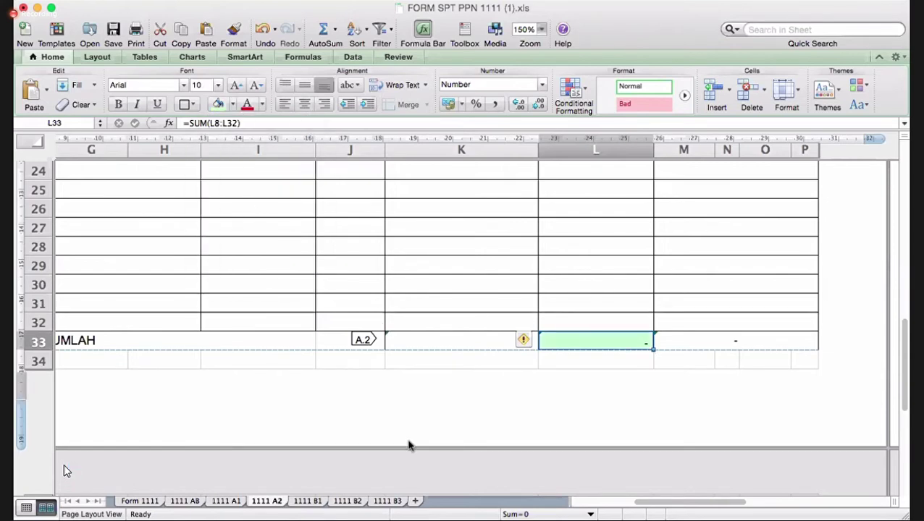
# - Give the URAIAN sheet's A.2 amounts L10:M10 and 1111 A2 total K33 the same light green
pyautogui.click(199, 503)
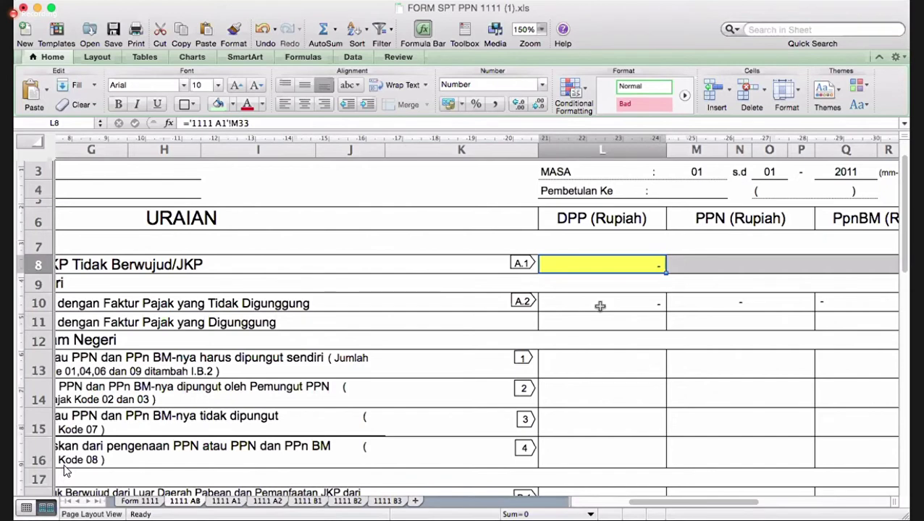
pyautogui.moveTo(619, 305); pyautogui.dragTo(681, 305)
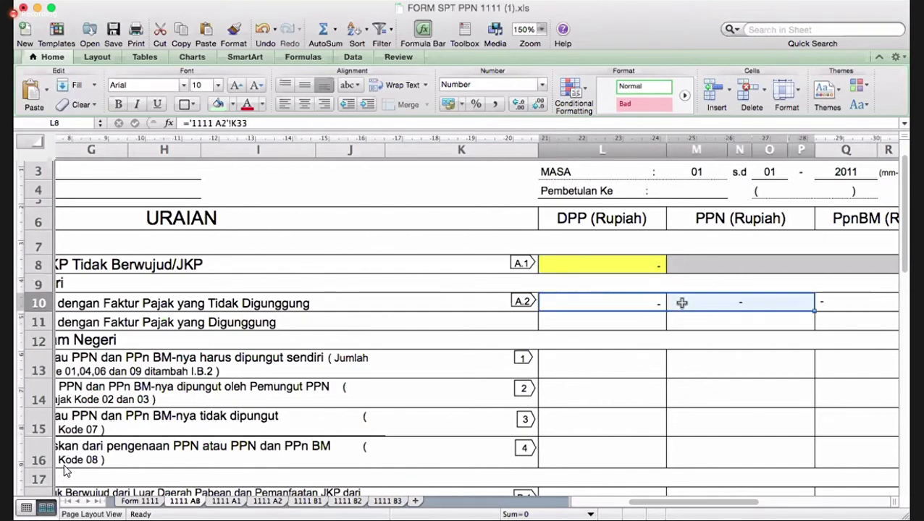
pyautogui.click(218, 103)
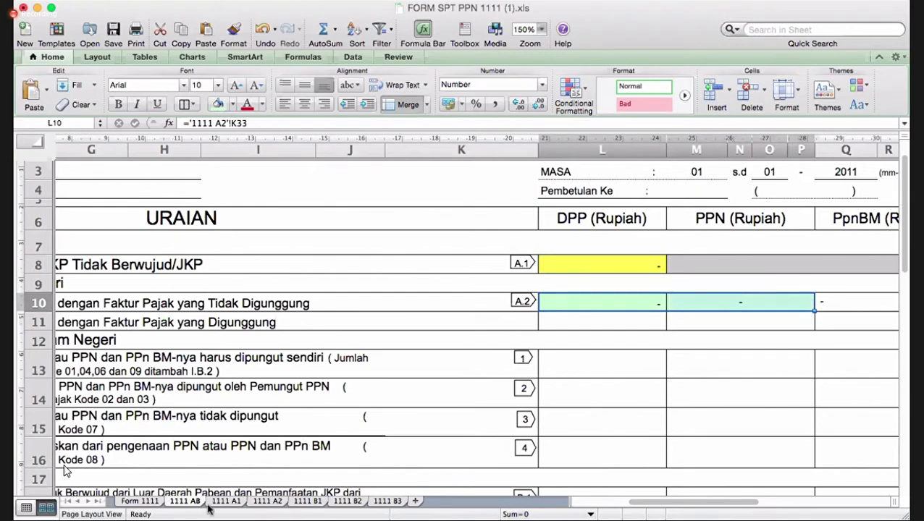
pyautogui.click(268, 501)
pyautogui.moveTo(495, 345); pyautogui.dragTo(549, 341)
pyautogui.click(217, 106)
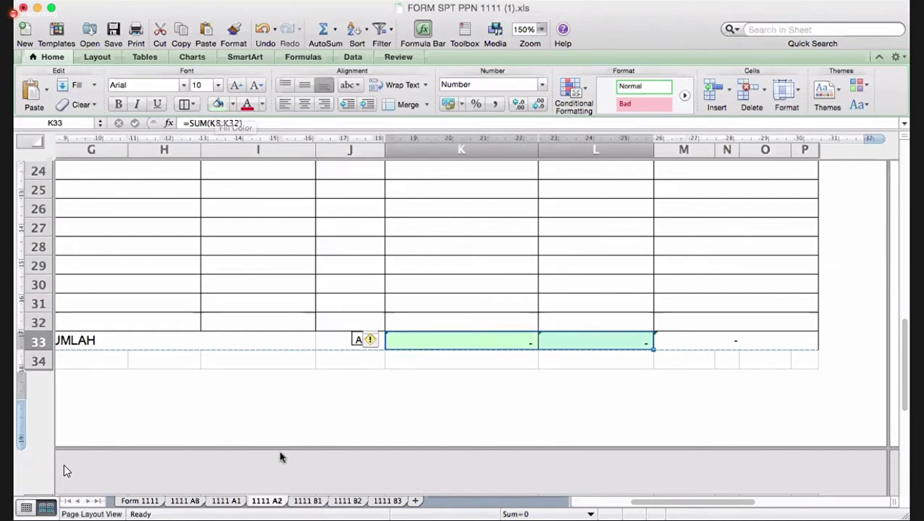
# - Back on the summary sheet, select the row 11 amounts L11:M11
pyautogui.click(183, 501)
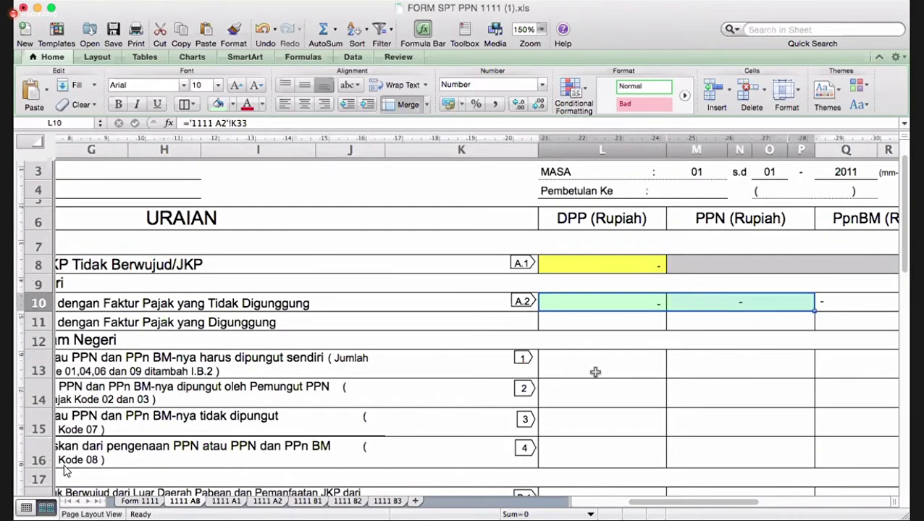
pyautogui.scroll(-3, 595, 372)
pyautogui.hscroll(-2, 595, 375)
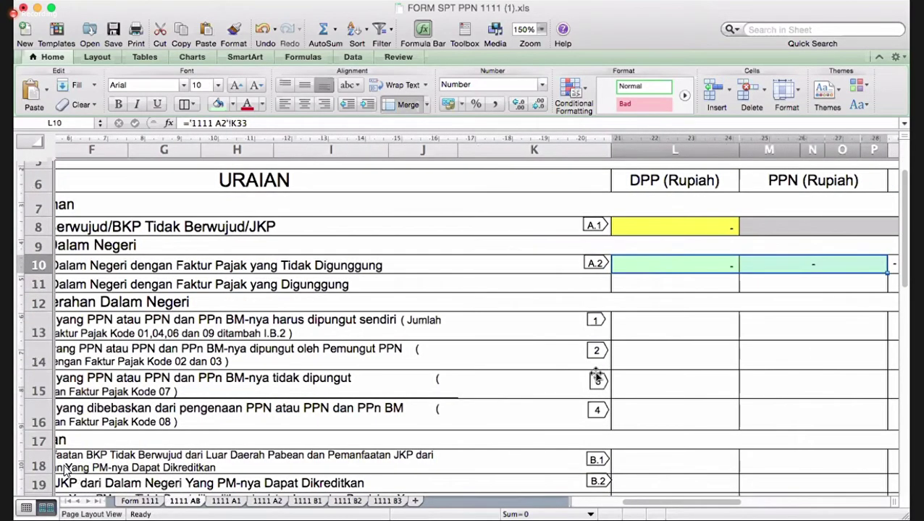
pyautogui.hscroll(-2, 596, 375)
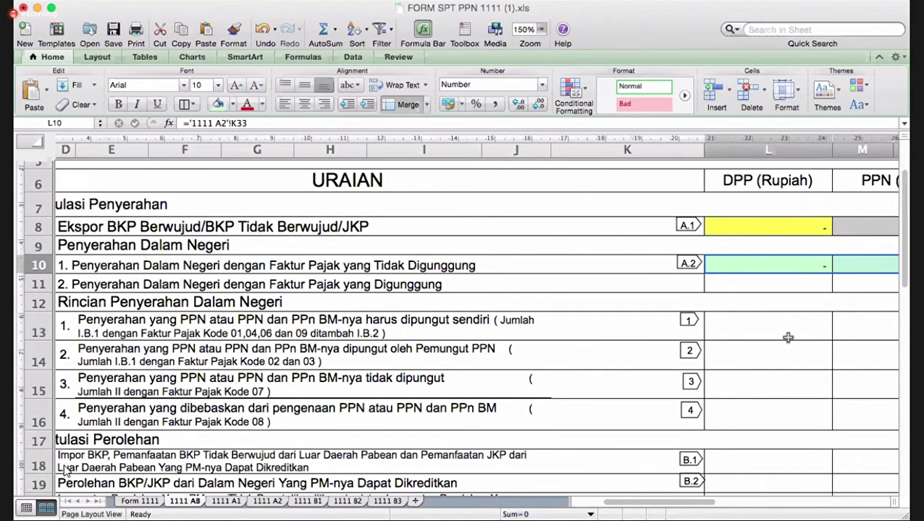
pyautogui.hscroll(2, 788, 338)
pyautogui.hscroll(2, 788, 338)
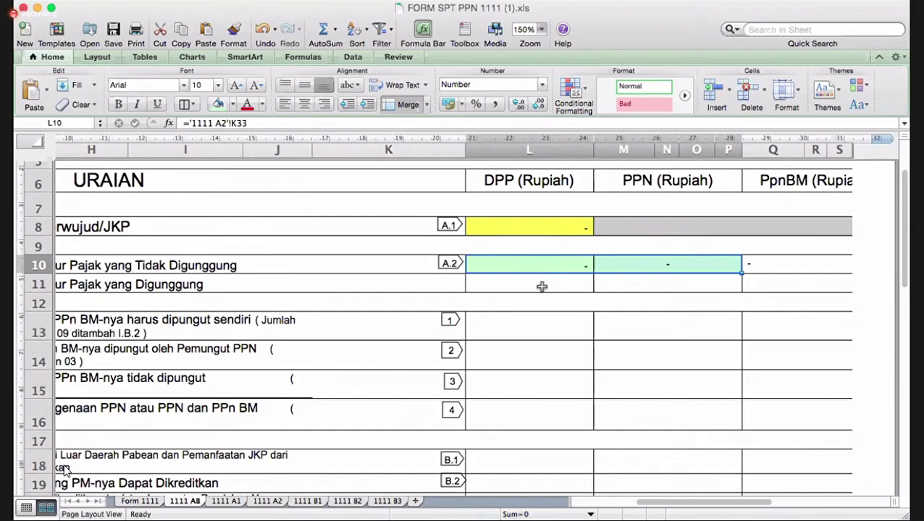
pyautogui.moveTo(542, 286); pyautogui.dragTo(616, 281)
# - Fill the row 11 DPP and PPN amounts L11:M11 with Accent 6 orange
pyautogui.click(233, 105)
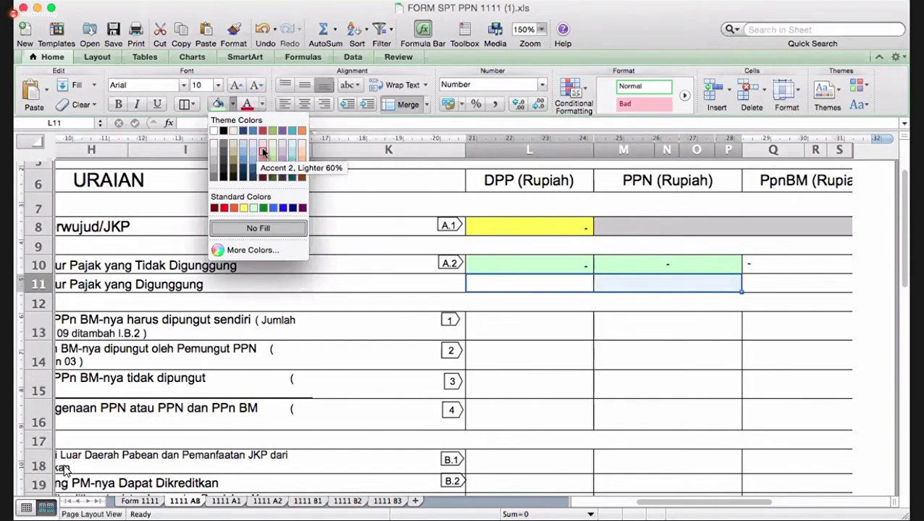
pyautogui.click(302, 131)
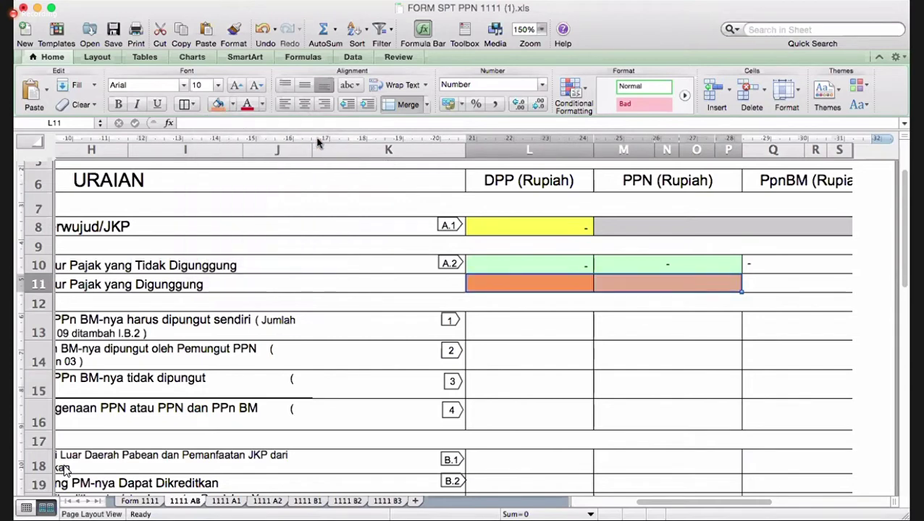
pyautogui.click(311, 304)
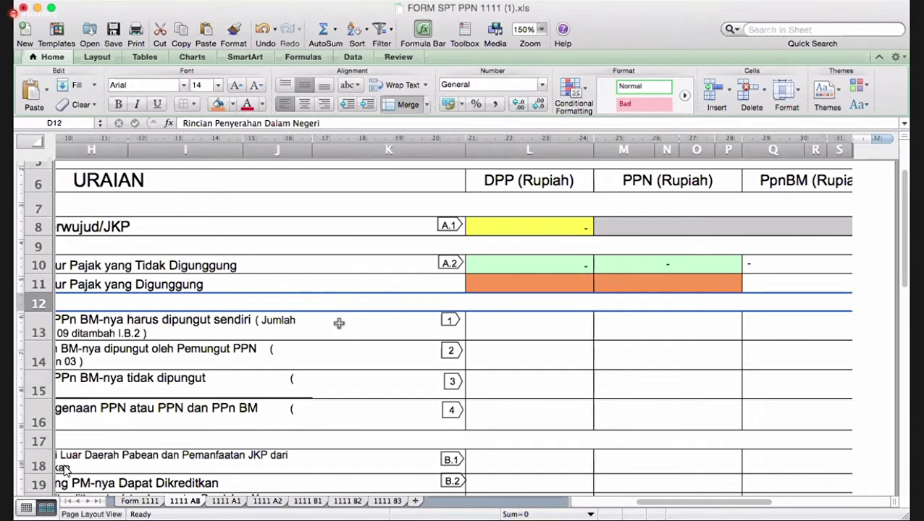
pyautogui.click(338, 324)
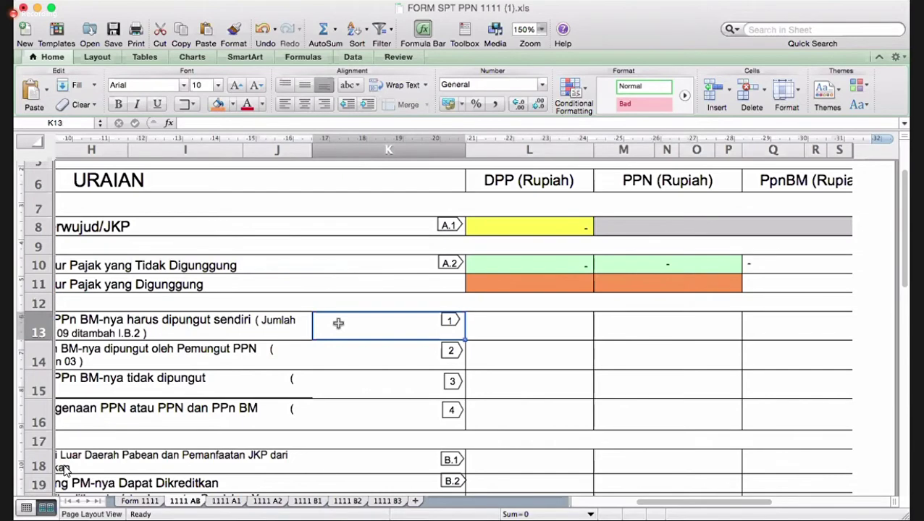
pyautogui.hscroll(-5, 338, 323)
pyautogui.hscroll(-2, 339, 324)
pyautogui.click(338, 323)
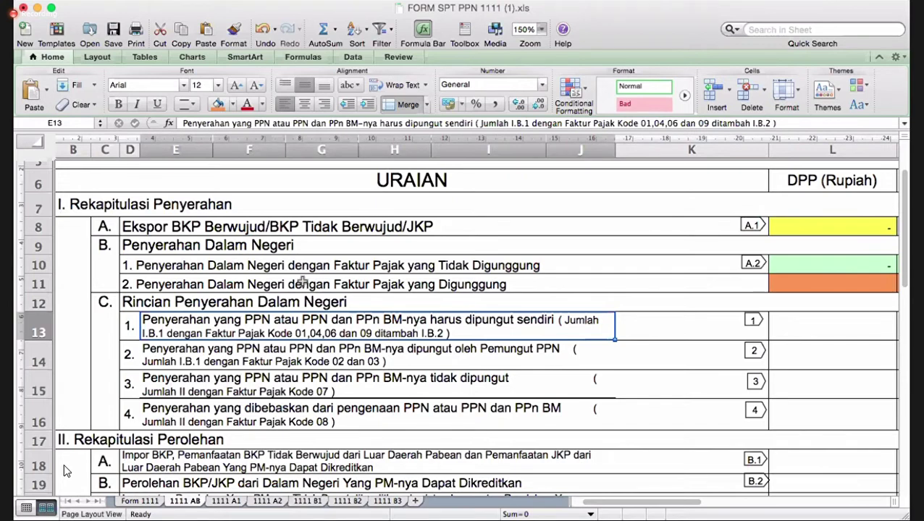
pyautogui.click(120, 245)
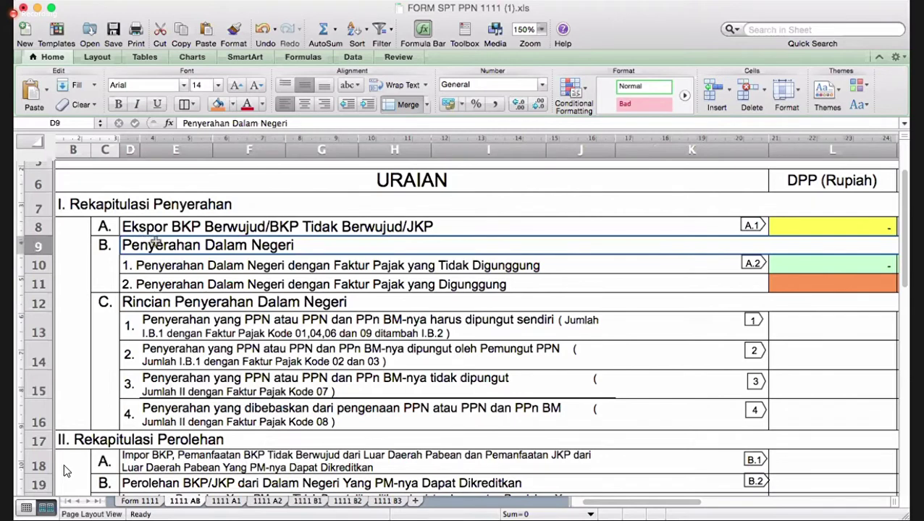
pyautogui.click(168, 321)
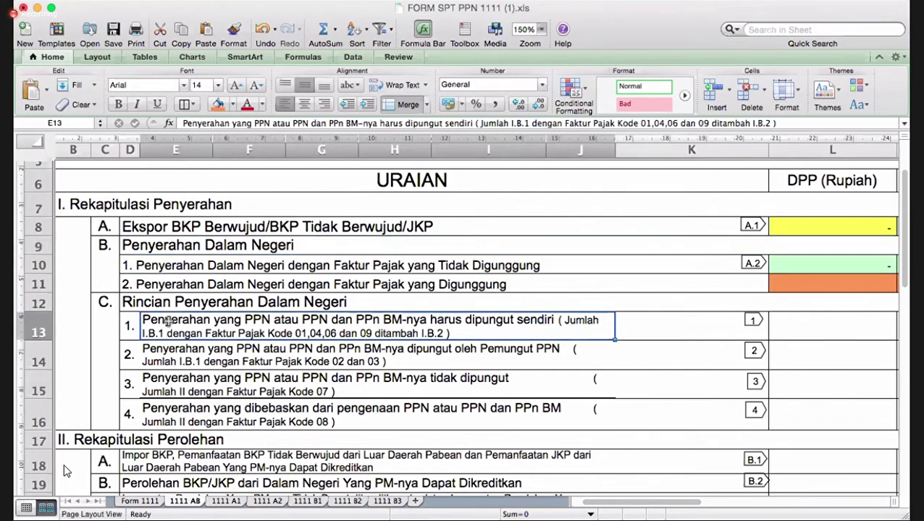
pyautogui.click(165, 364)
pyautogui.click(171, 389)
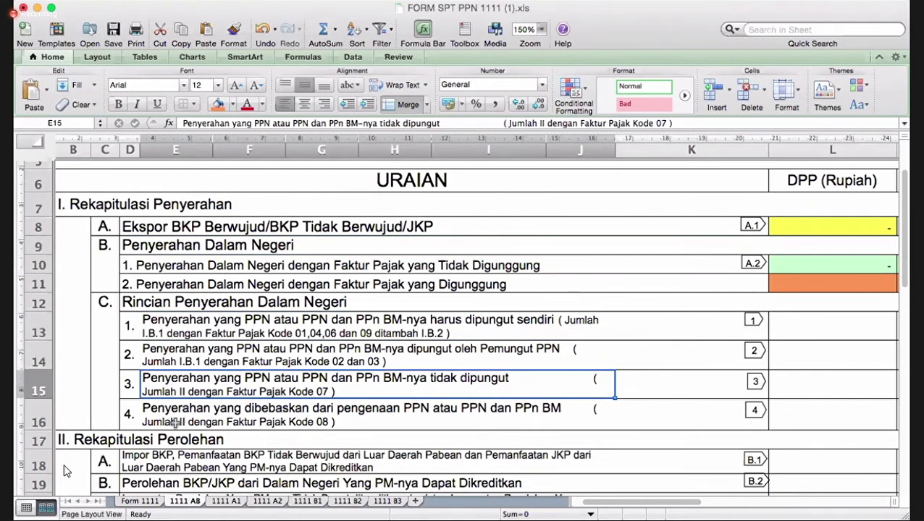
pyautogui.click(174, 422)
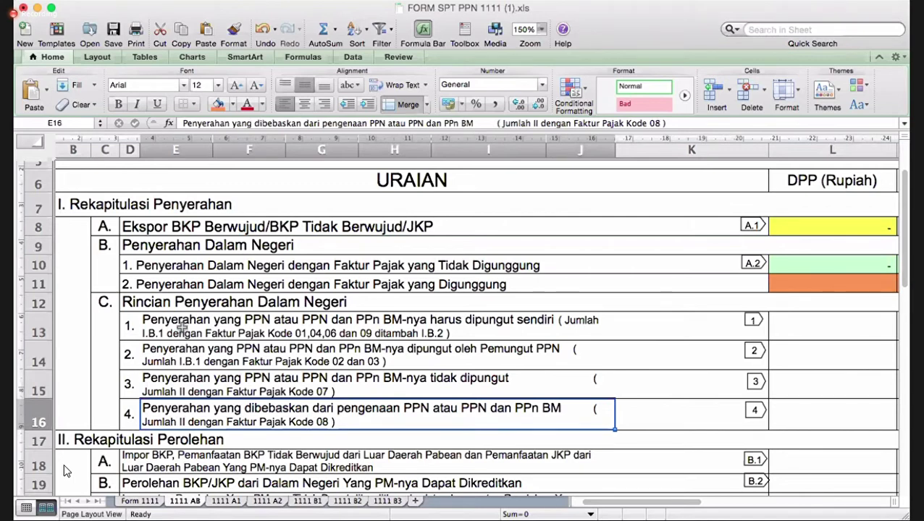
pyautogui.click(182, 328)
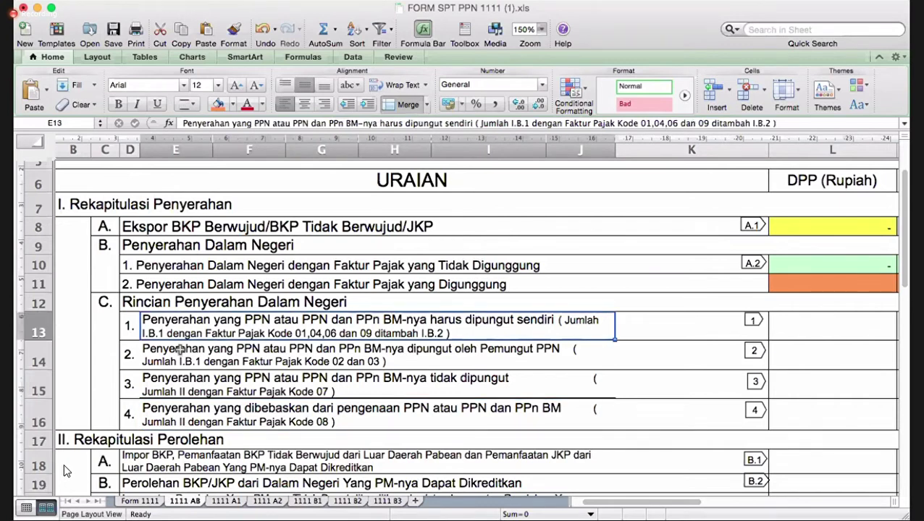
pyautogui.click(179, 349)
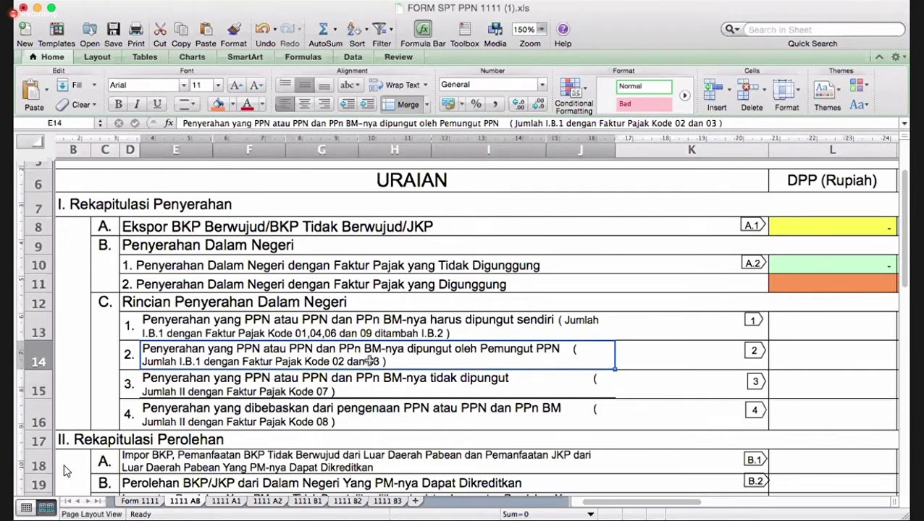
pyautogui.click(225, 391)
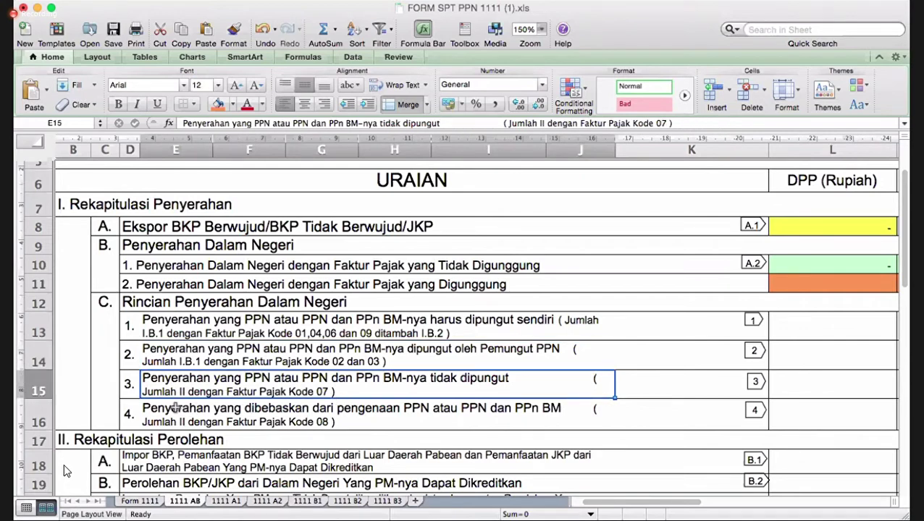
pyautogui.click(294, 416)
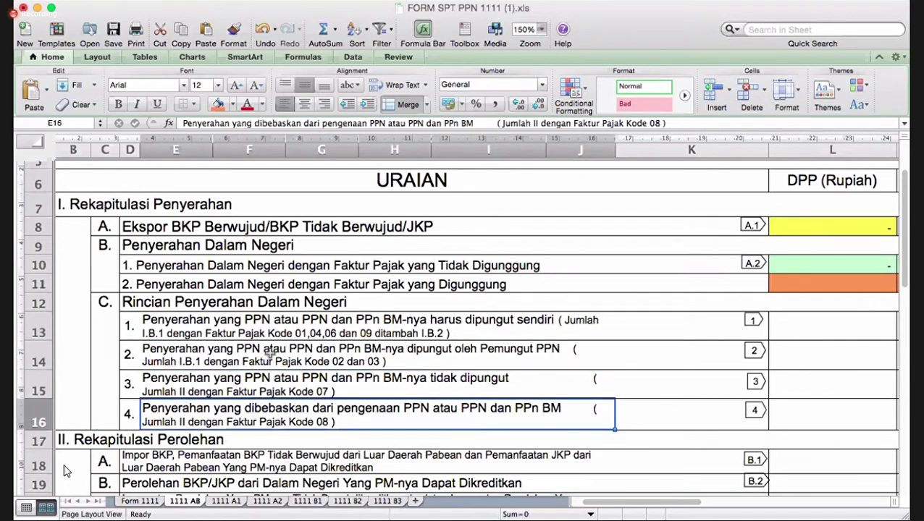
pyautogui.click(273, 324)
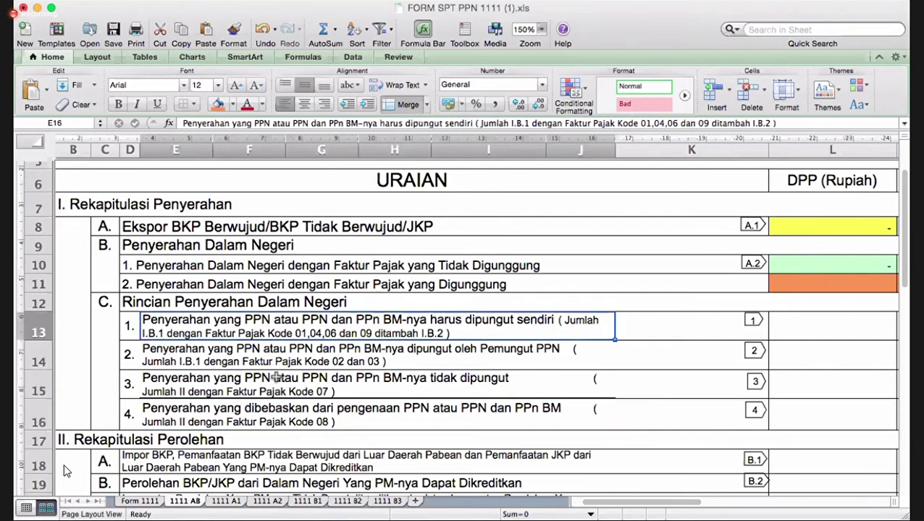
pyautogui.moveTo(276, 377); pyautogui.dragTo(279, 420)
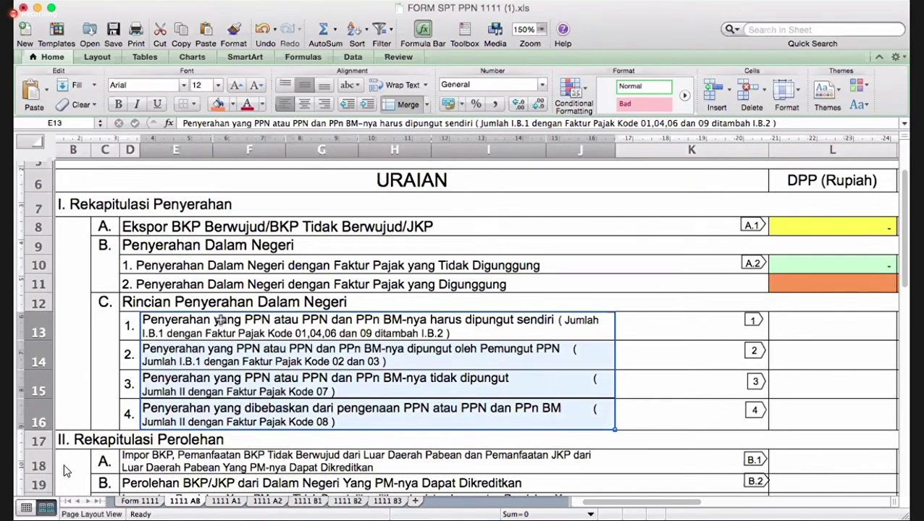
pyautogui.moveTo(220, 319); pyautogui.dragTo(231, 410)
pyautogui.hscroll(2, 246, 421)
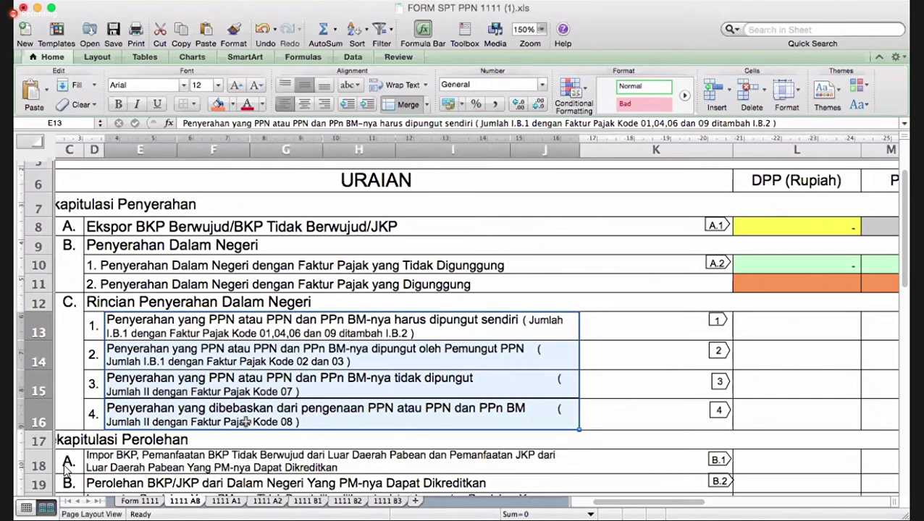
pyautogui.click(328, 334)
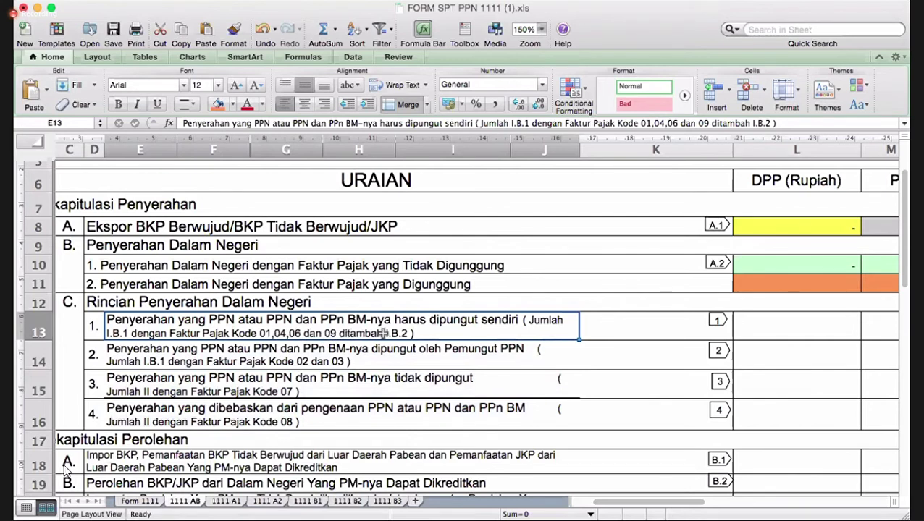
pyautogui.click(65, 244)
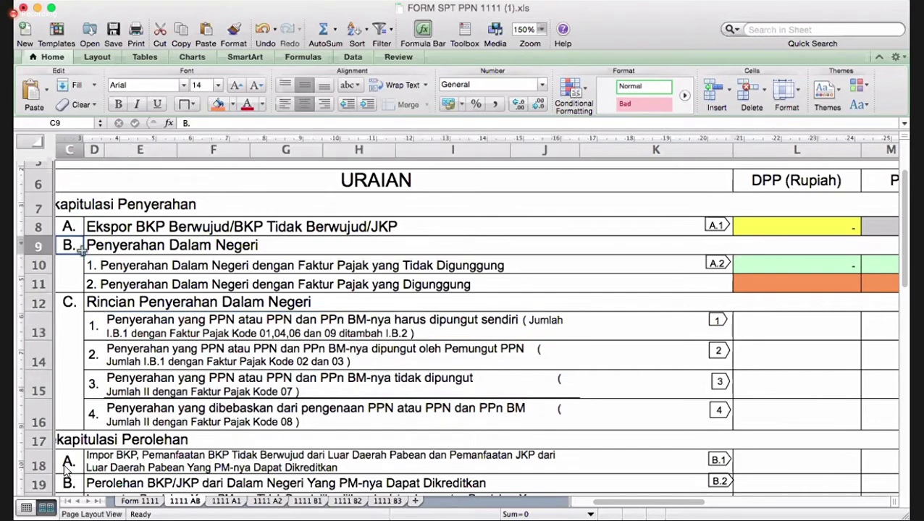
pyautogui.click(103, 284)
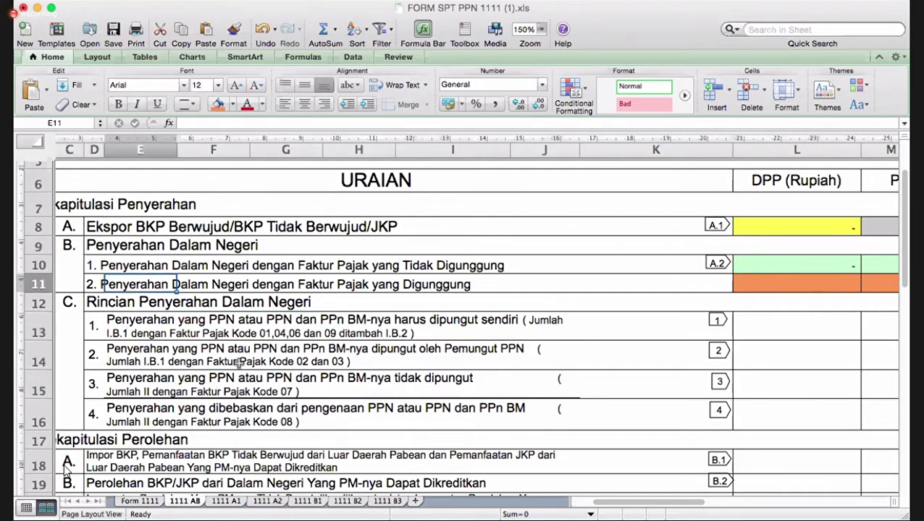
pyautogui.scroll(-1, 239, 365)
pyautogui.scroll(-3, 239, 364)
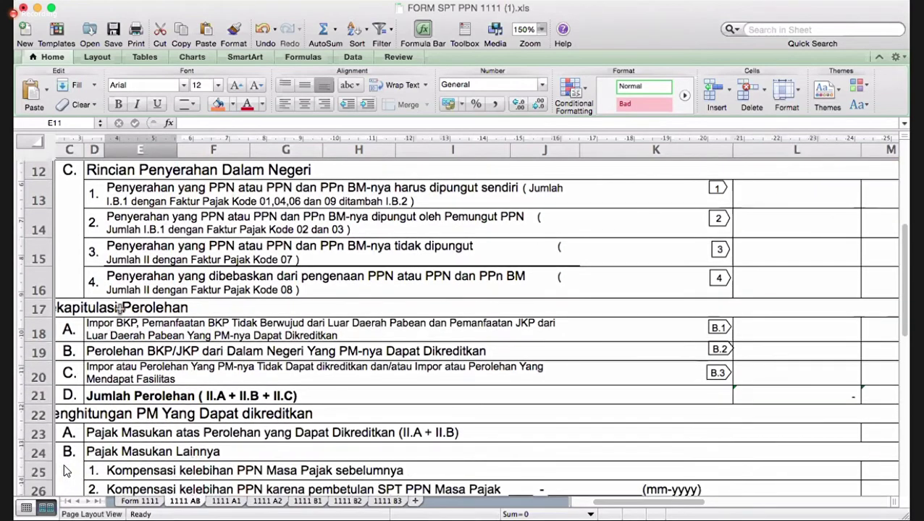
pyautogui.hscroll(-2, 125, 304)
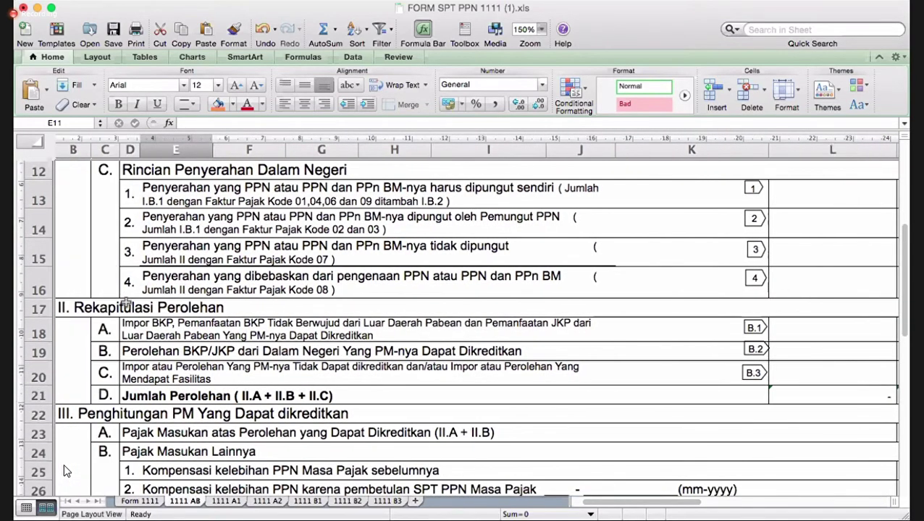
pyautogui.click(85, 309)
pyautogui.scroll(4, 263, 328)
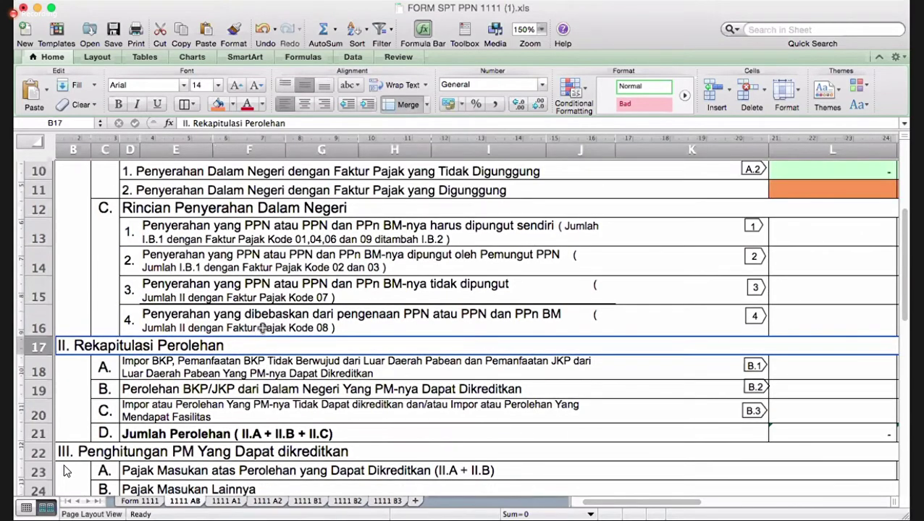
pyautogui.hscroll(3, 262, 327)
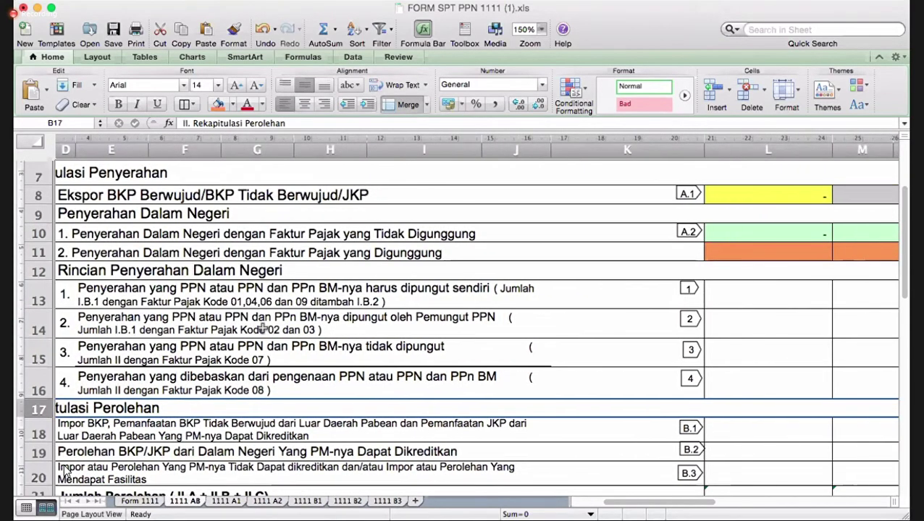
pyautogui.scroll(-1, 434, 275)
pyautogui.hscroll(5, 592, 264)
pyautogui.moveTo(622, 274); pyautogui.dragTo(683, 272)
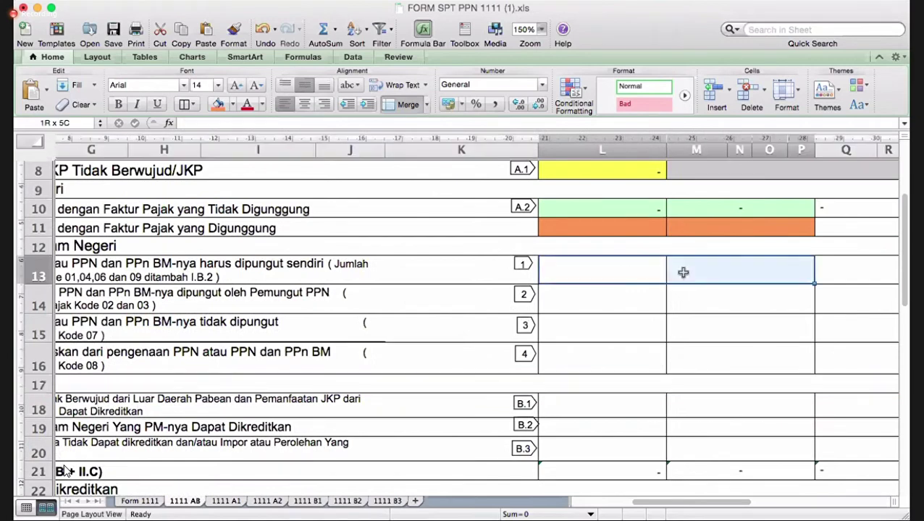
# - Shade the amounts L13:M13 and L14:M14 with Accent 4, Lighter 60% lavender
pyautogui.click(233, 105)
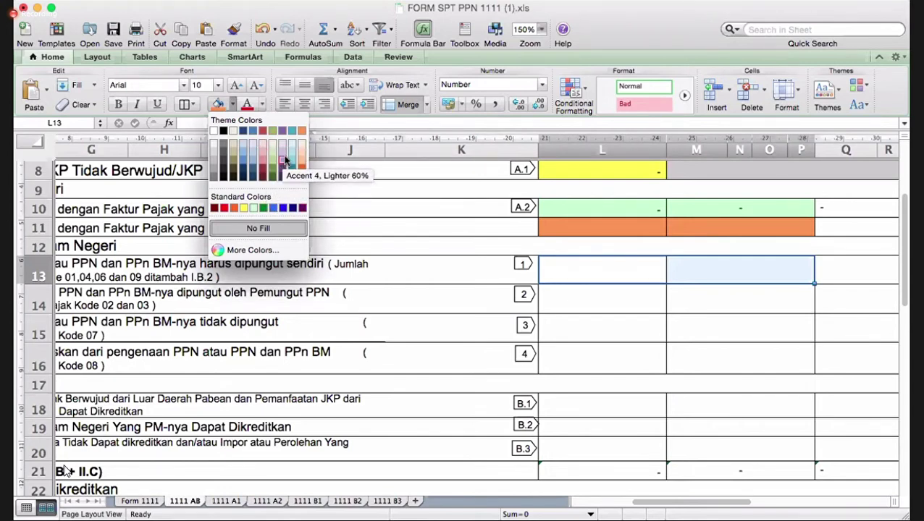
pyautogui.click(284, 153)
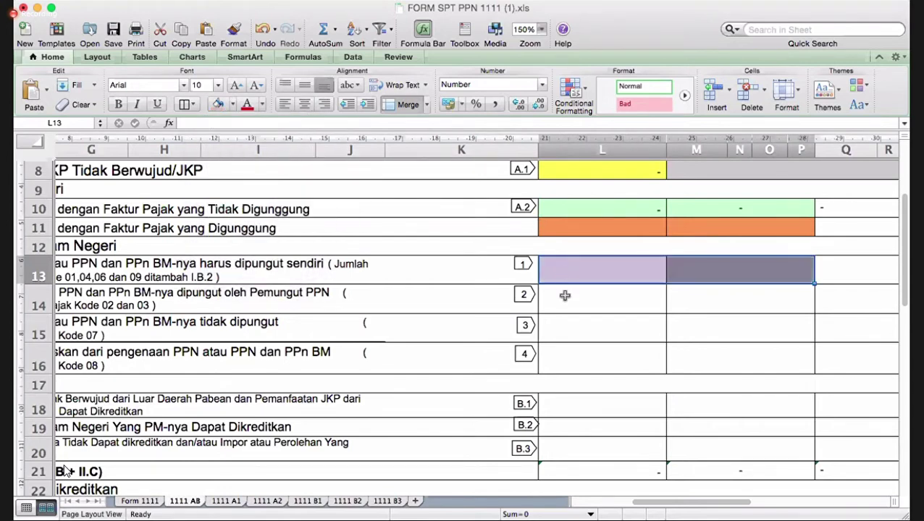
pyautogui.click(645, 293)
pyautogui.moveTo(645, 293); pyautogui.dragTo(672, 293)
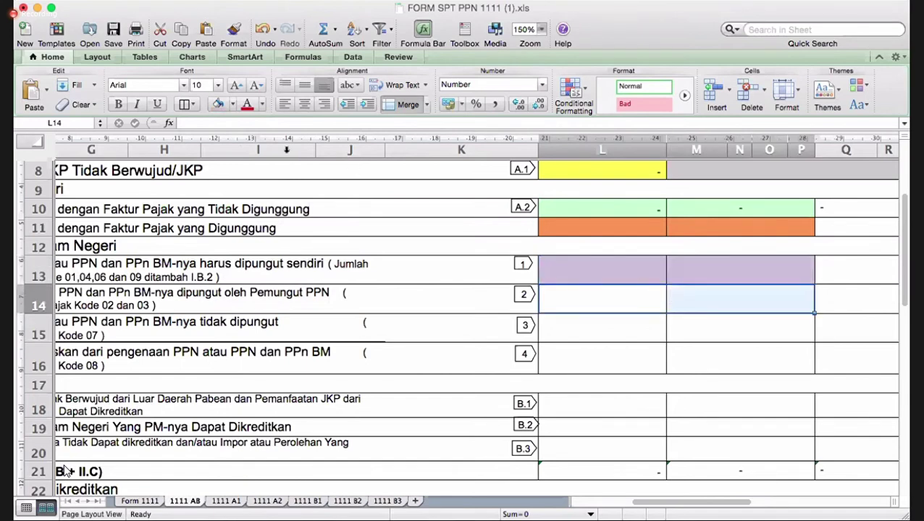
pyautogui.click(218, 105)
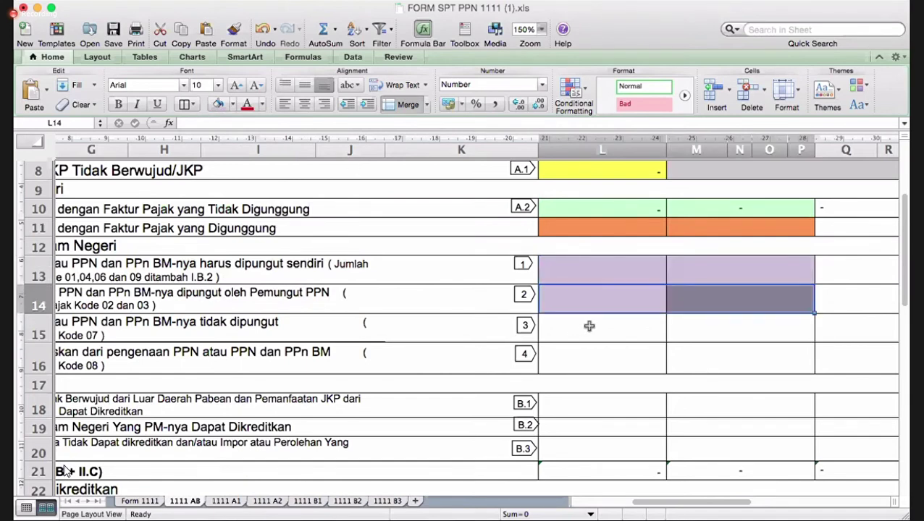
# - Shade L15:M15 and L16:M16 lavender too, then review the shaded amount rows
pyautogui.moveTo(610, 330); pyautogui.dragTo(677, 335)
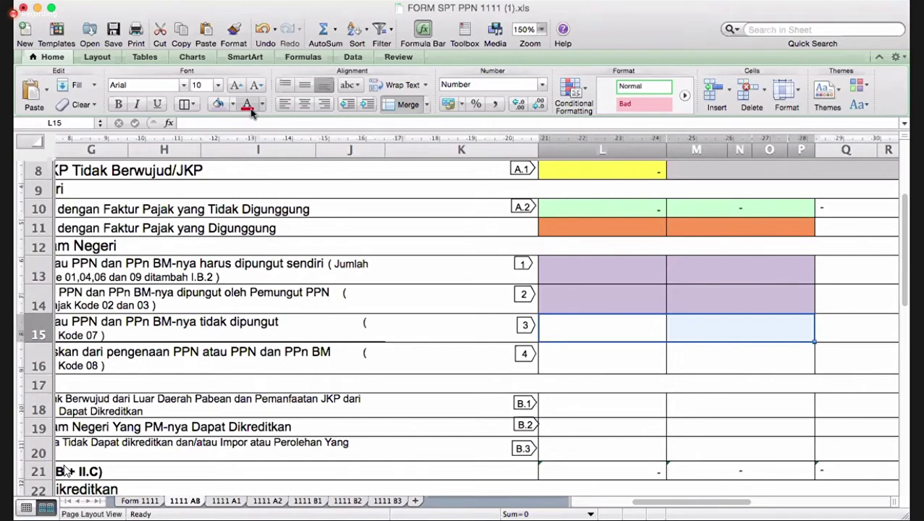
pyautogui.click(221, 105)
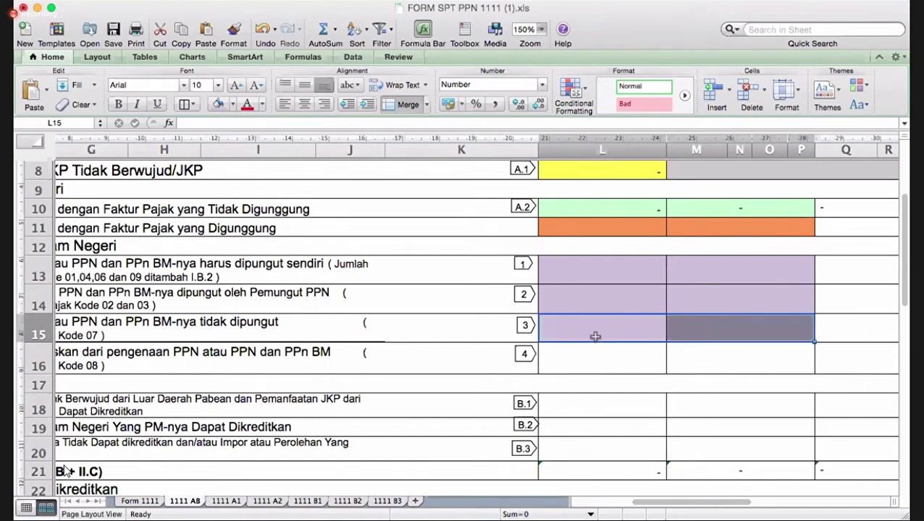
pyautogui.moveTo(587, 355); pyautogui.dragTo(684, 364)
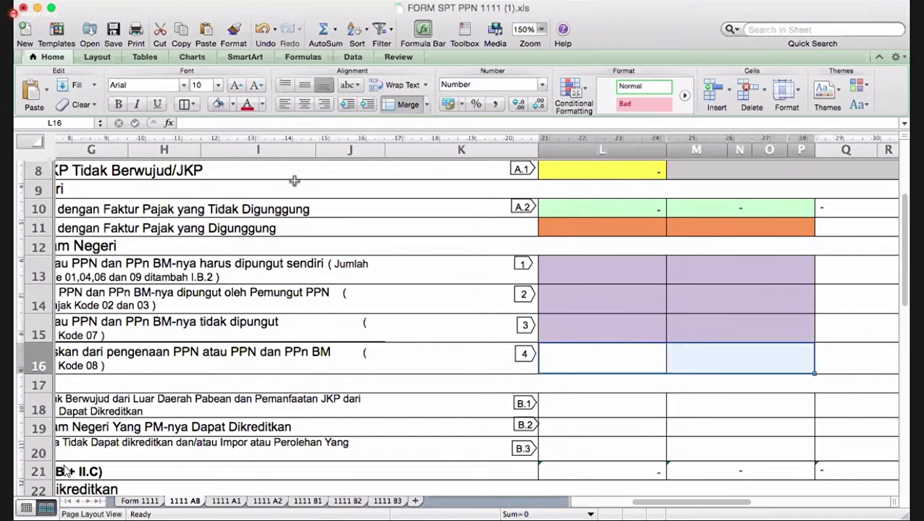
pyautogui.click(217, 105)
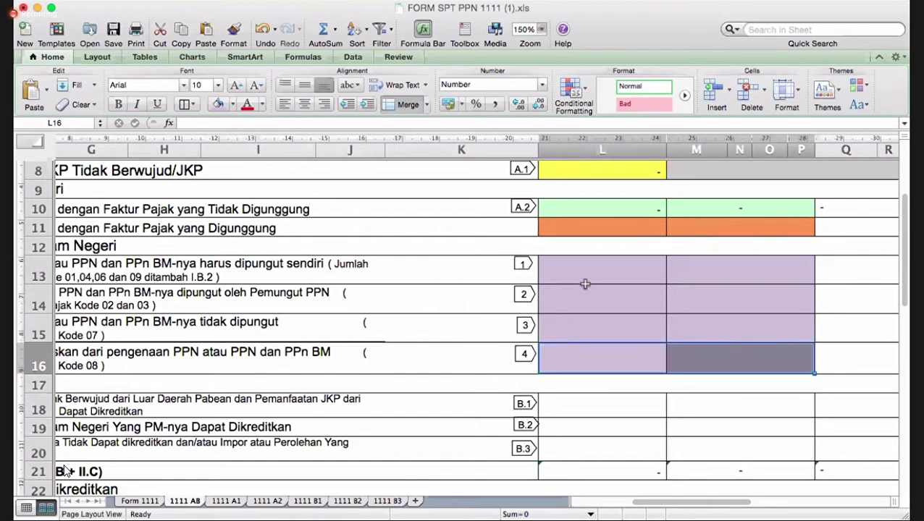
pyautogui.moveTo(599, 268); pyautogui.dragTo(695, 360)
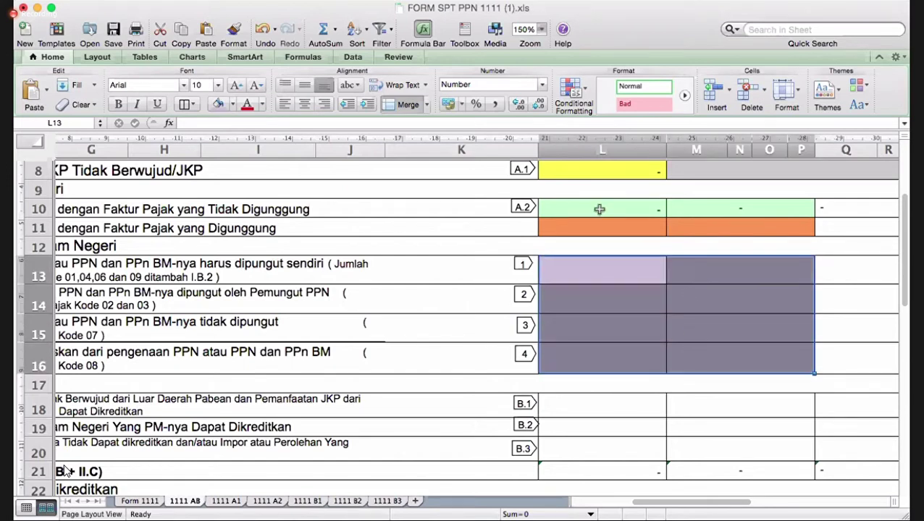
pyautogui.moveTo(599, 209); pyautogui.dragTo(682, 231)
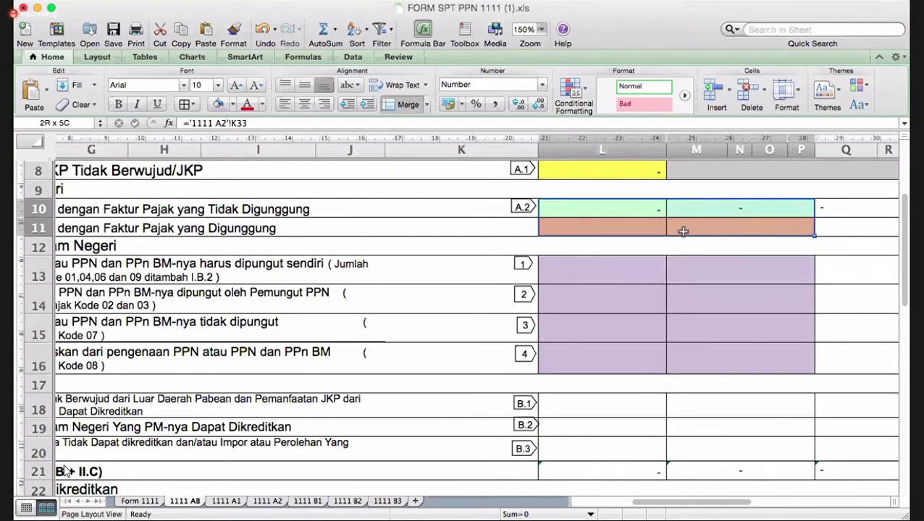
pyautogui.moveTo(683, 231); pyautogui.dragTo(682, 231)
pyautogui.scroll(-5, 481, 453)
pyautogui.scroll(-1, 481, 458)
pyautogui.hscroll(-2, 482, 458)
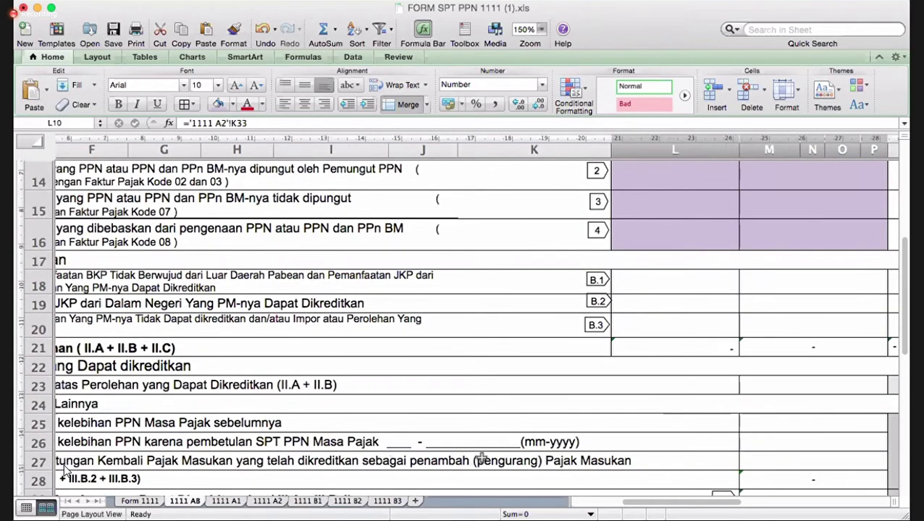
pyautogui.hscroll(-2, 481, 457)
pyautogui.scroll(1, 63, 471)
pyautogui.hscroll(-3, 64, 471)
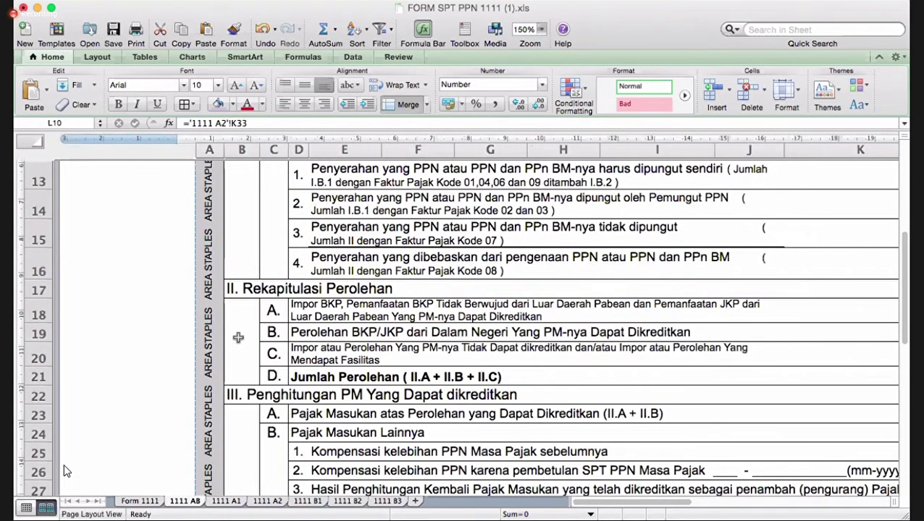
pyautogui.hscroll(1, 65, 472)
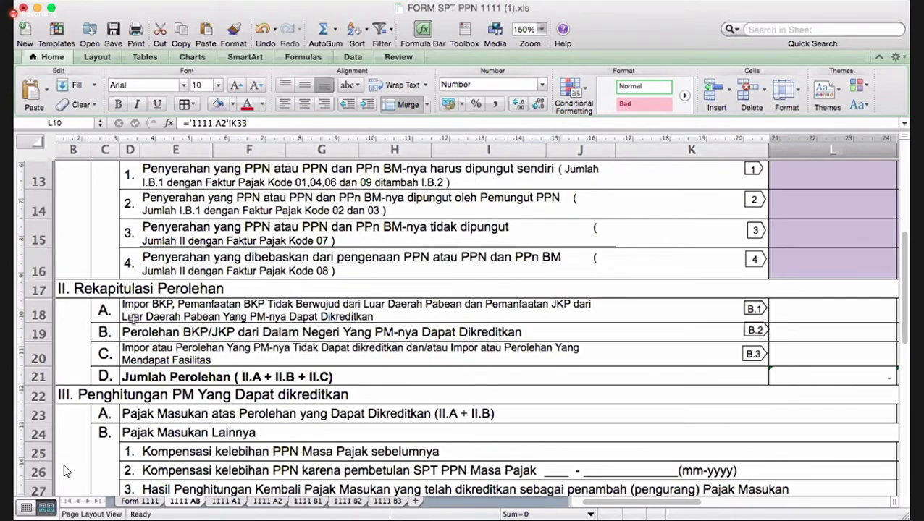
pyautogui.click(142, 315)
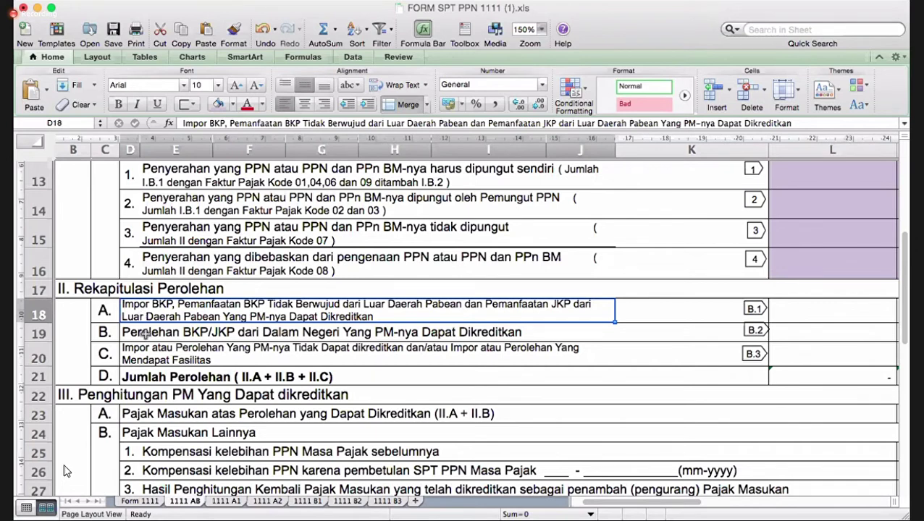
pyautogui.click(145, 333)
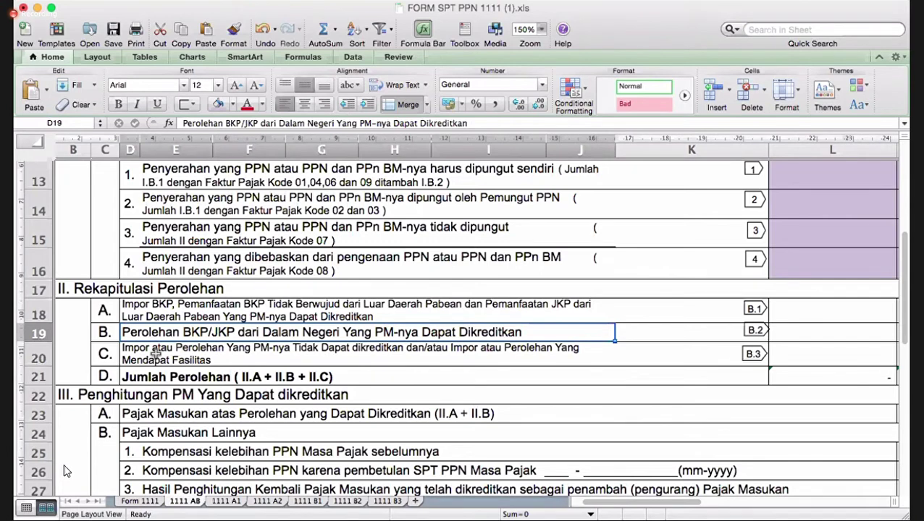
pyautogui.click(154, 353)
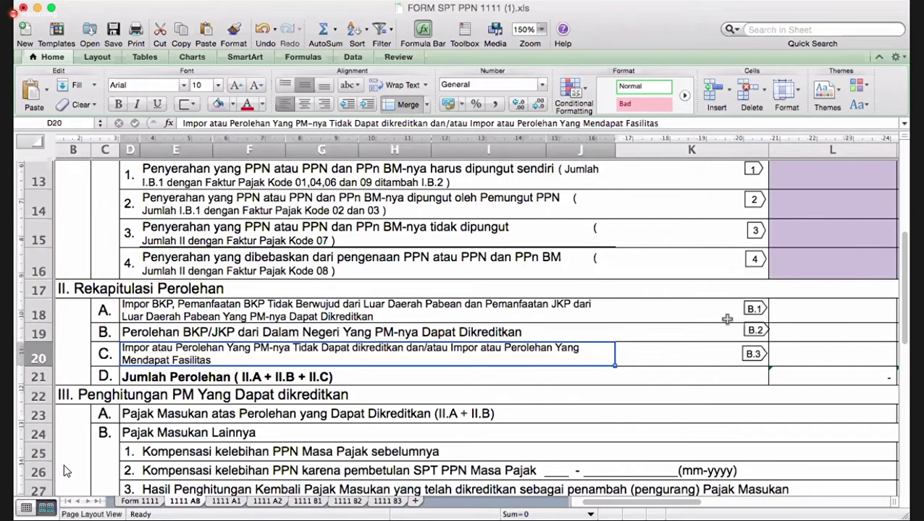
pyautogui.click(753, 309)
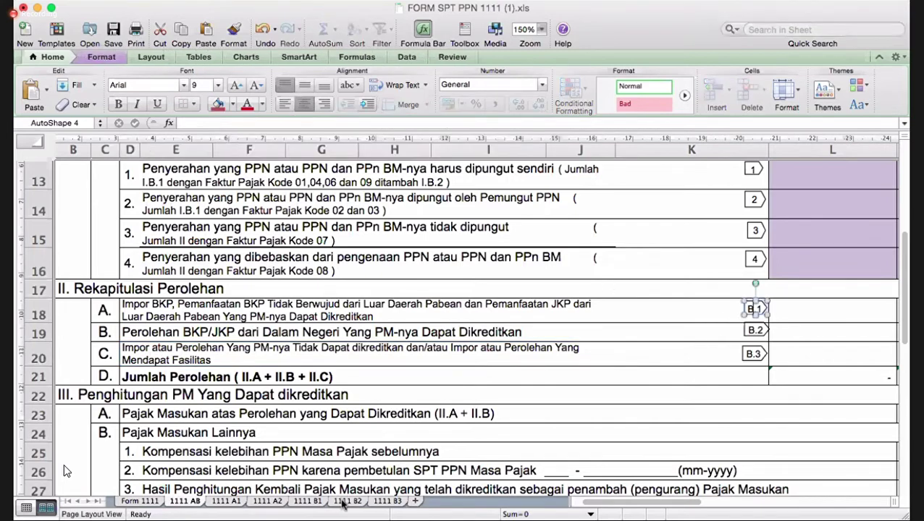
# - Give the 1111 B1 JUMLAH totals K33:L33 a tan fill
pyautogui.click(307, 501)
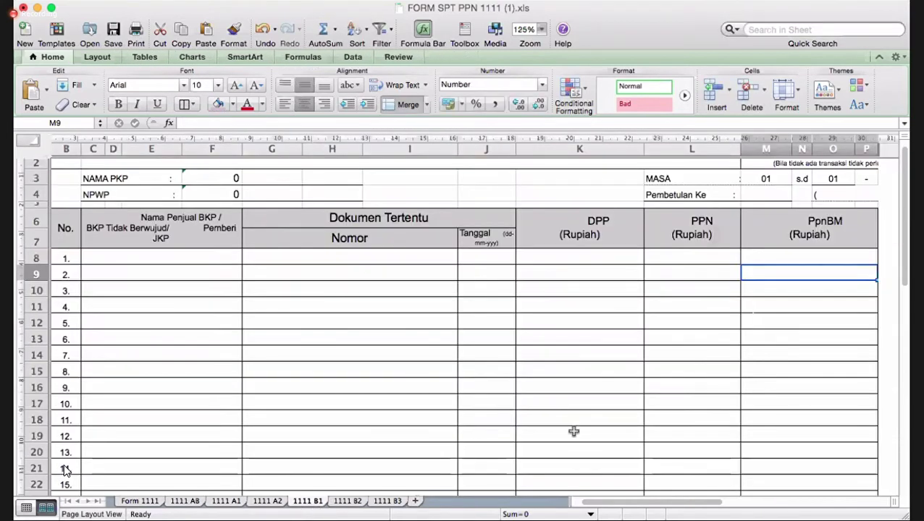
pyautogui.scroll(-3, 574, 430)
pyautogui.scroll(3, 573, 431)
pyautogui.scroll(-6, 574, 432)
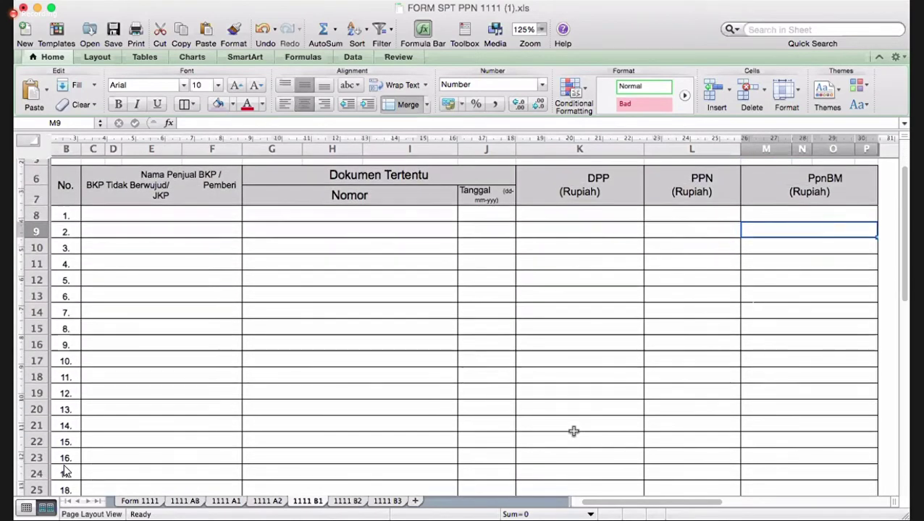
pyautogui.moveTo(579, 374); pyautogui.dragTo(654, 373)
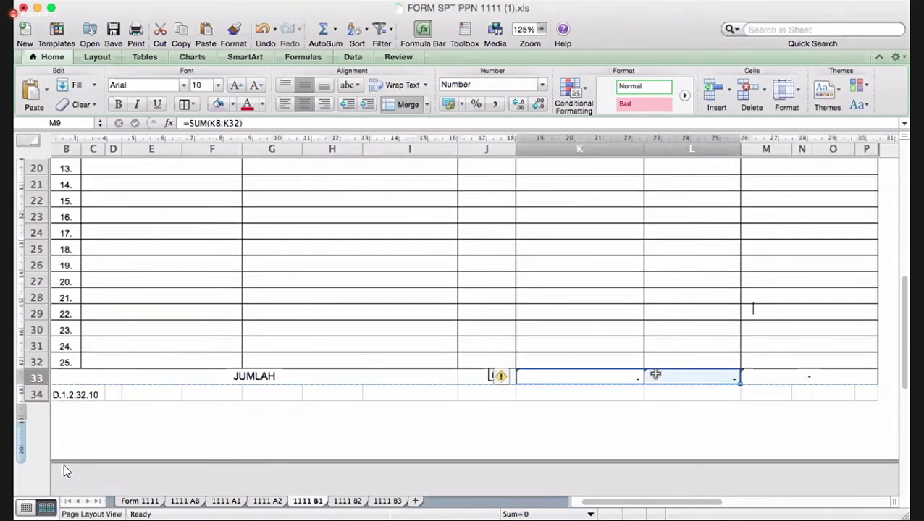
pyautogui.click(234, 105)
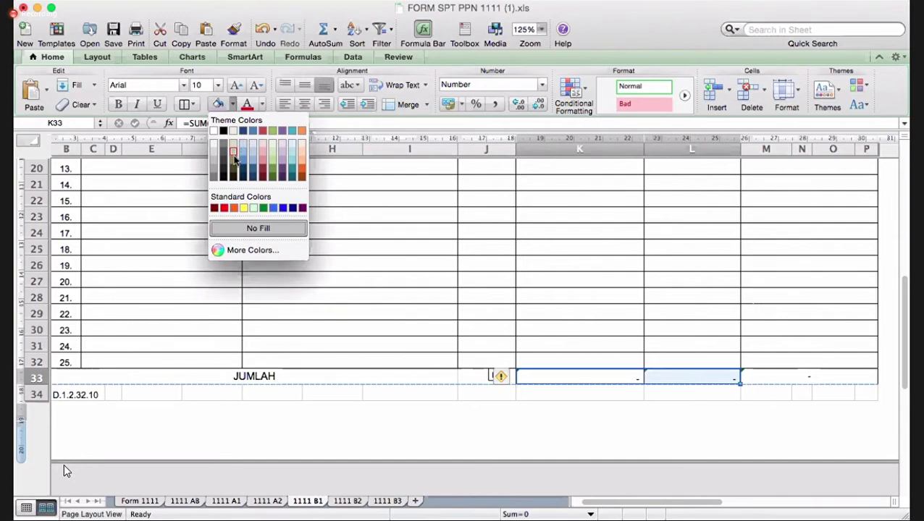
pyautogui.click(234, 158)
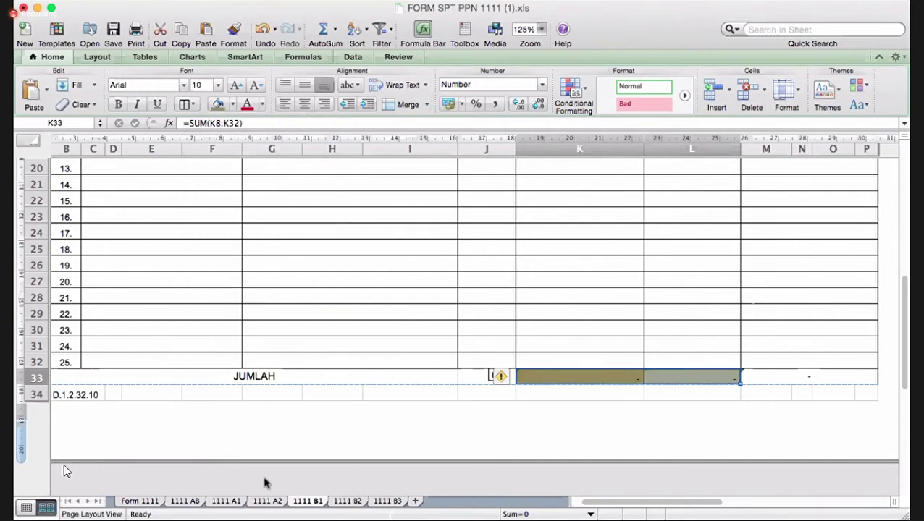
# - Apply the same olive fill to the B.1 row on 1111 AB, then open 1111 B2
pyautogui.click(190, 501)
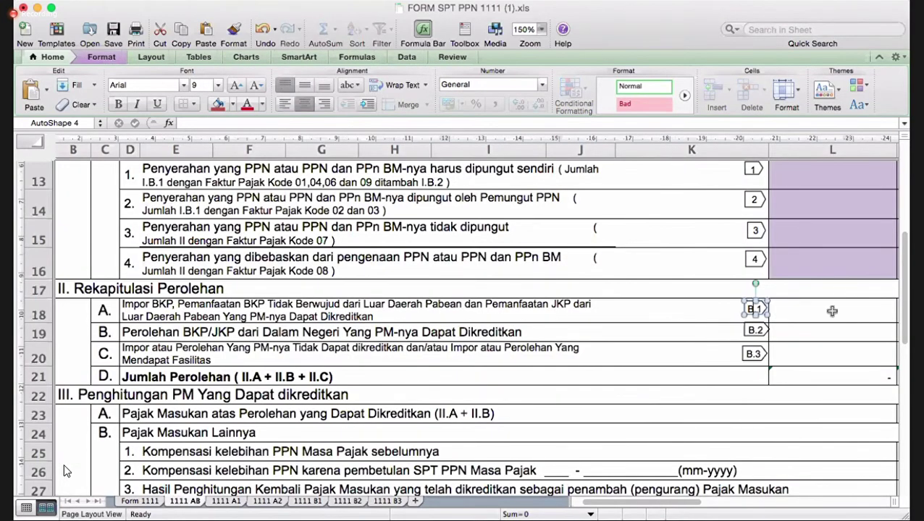
pyautogui.moveTo(840, 308); pyautogui.dragTo(860, 330)
pyautogui.click(862, 313)
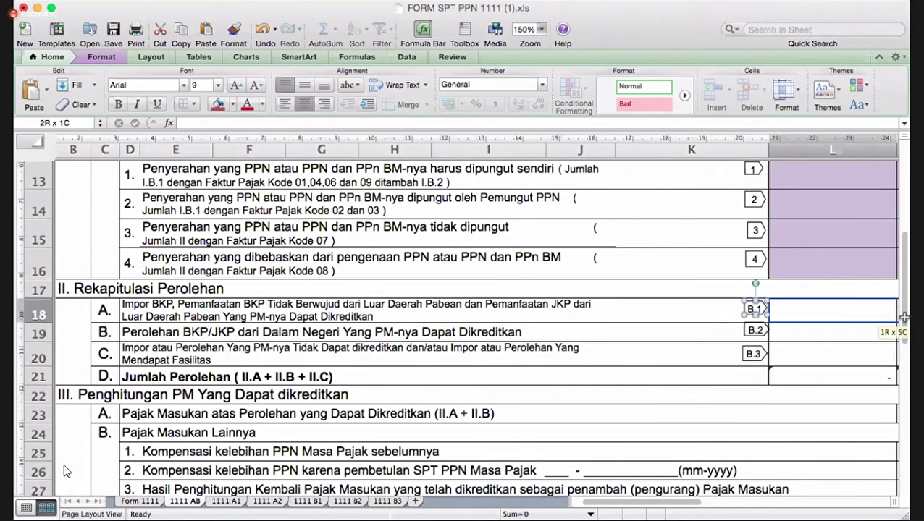
pyautogui.hscroll(-5, 463, 393)
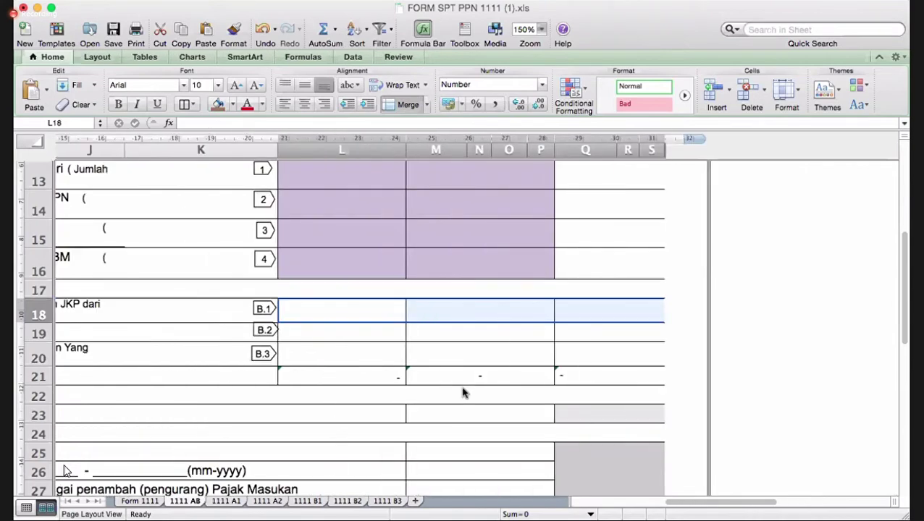
pyautogui.keyDown('shift'); pyautogui.click(422, 314); pyautogui.keyUp('shift')
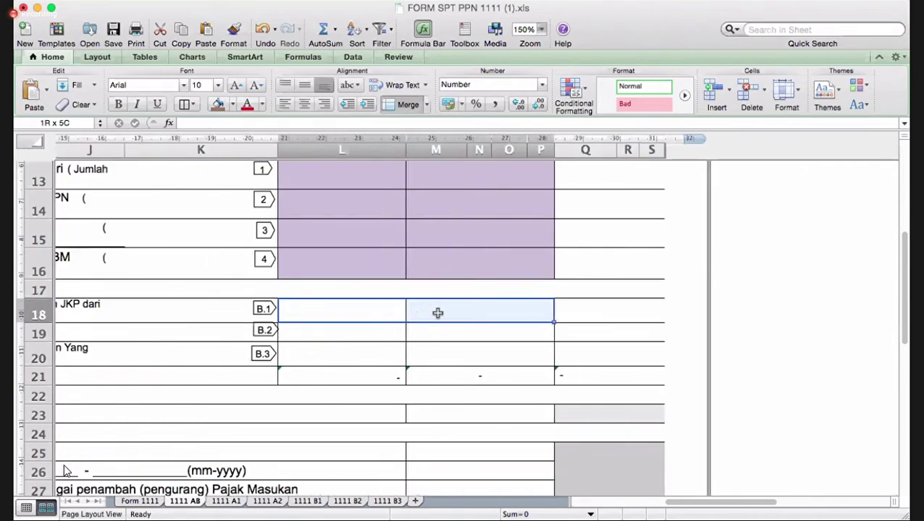
pyautogui.click(218, 106)
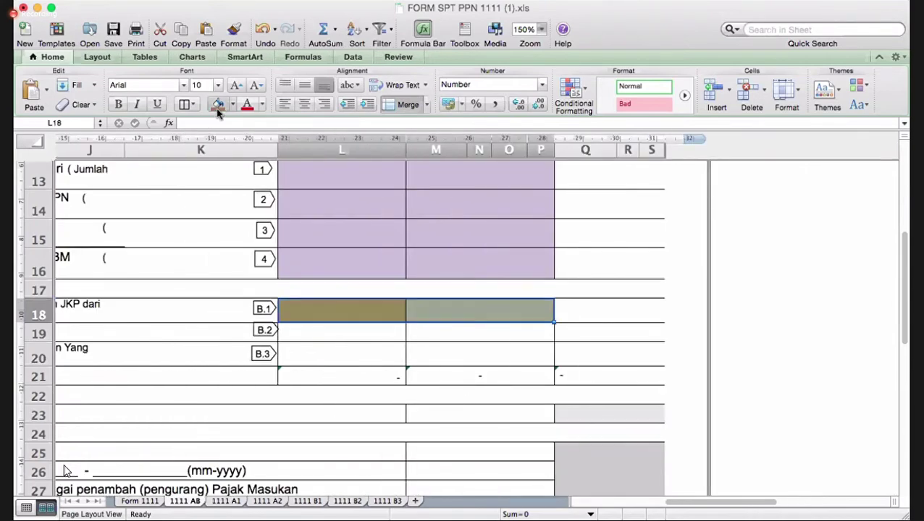
pyautogui.click(349, 501)
pyautogui.scroll(-5, 496, 476)
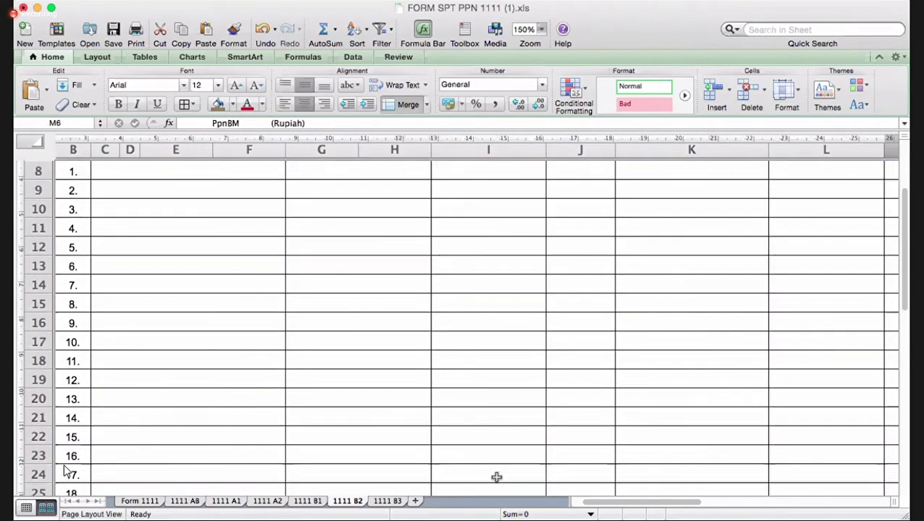
# - Fill the 1111 B2 JUMLAH totals K33:L33 grey
pyautogui.scroll(-5, 496, 477)
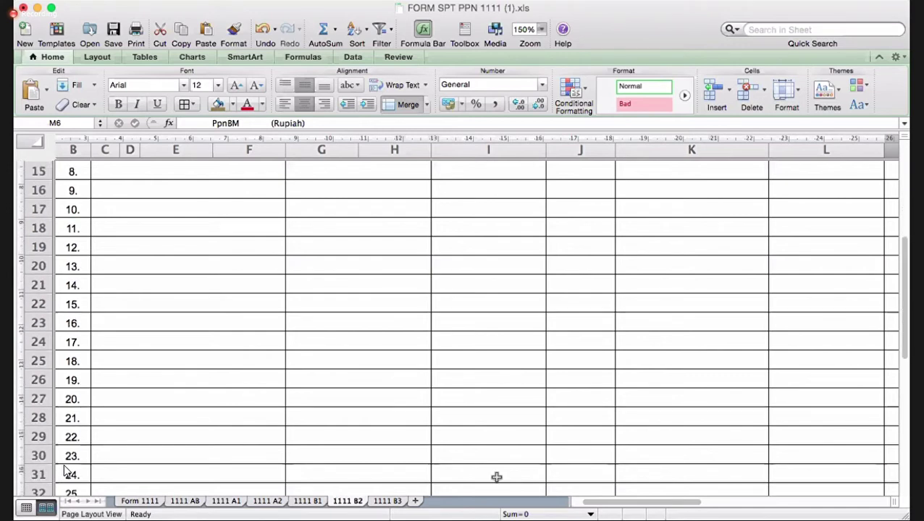
pyautogui.scroll(-5, 496, 477)
pyautogui.hscroll(5, 496, 477)
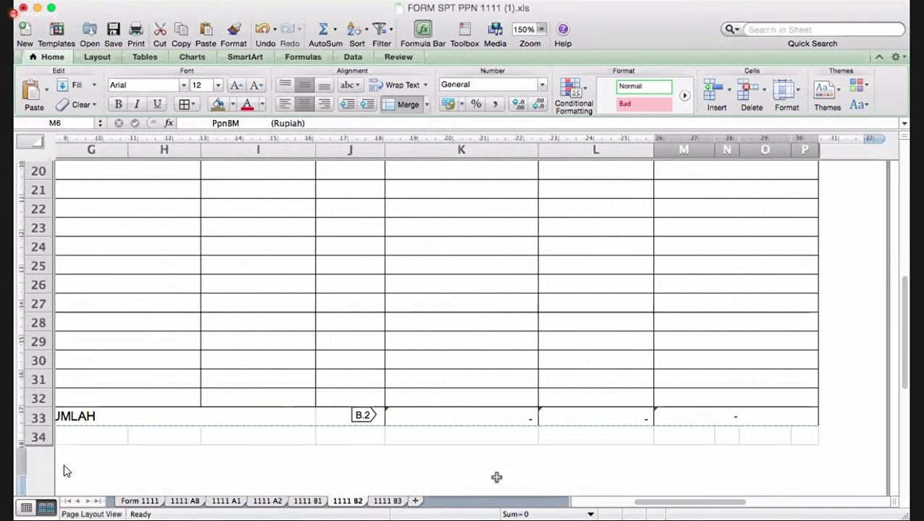
pyautogui.moveTo(499, 439); pyautogui.dragTo(633, 430)
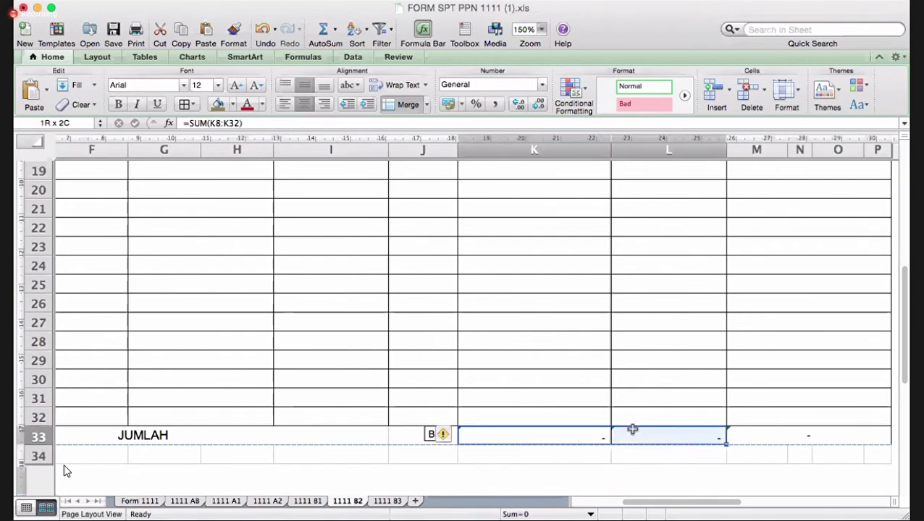
pyautogui.click(232, 106)
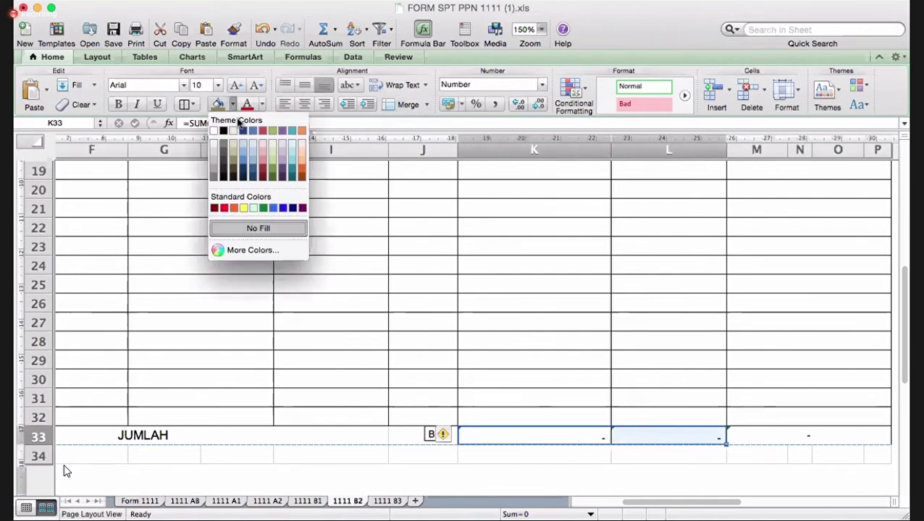
pyautogui.click(213, 152)
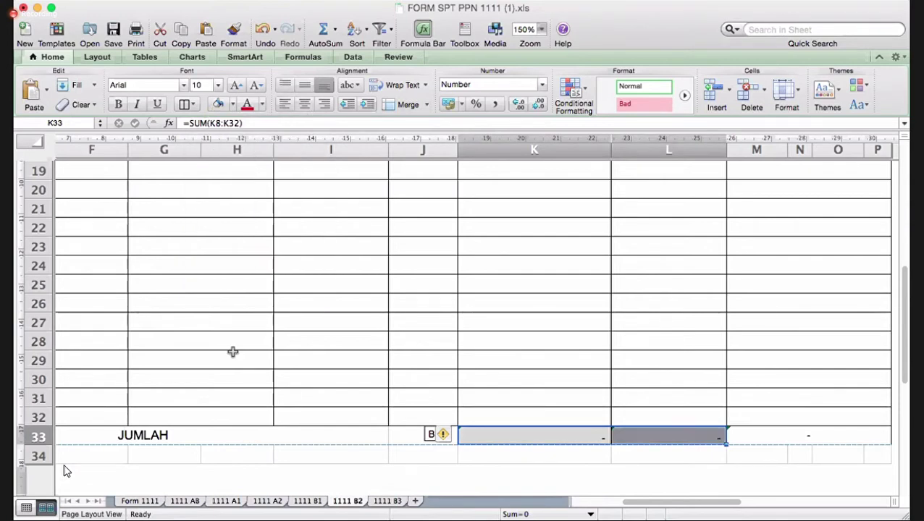
# - Fill the B.2 amounts L19:M19 on 1111 AB grey to match
pyautogui.click(181, 502)
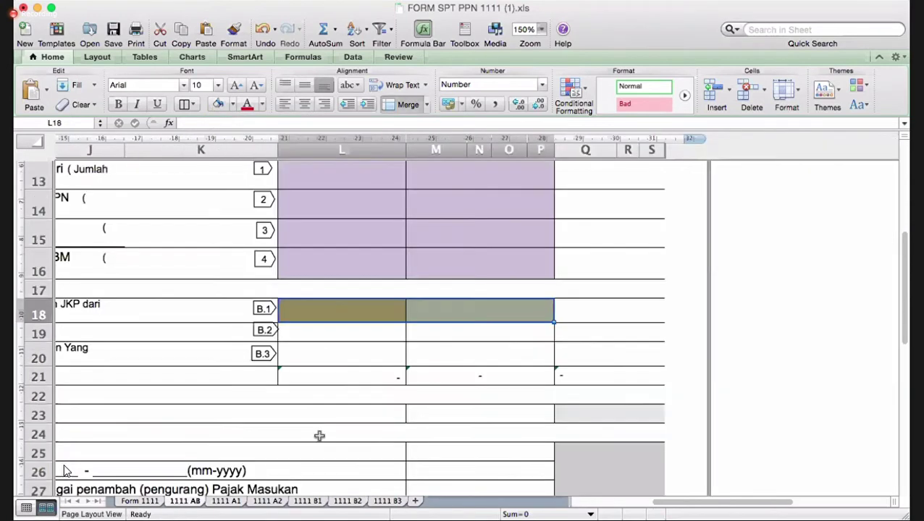
pyautogui.moveTo(403, 333); pyautogui.dragTo(431, 332)
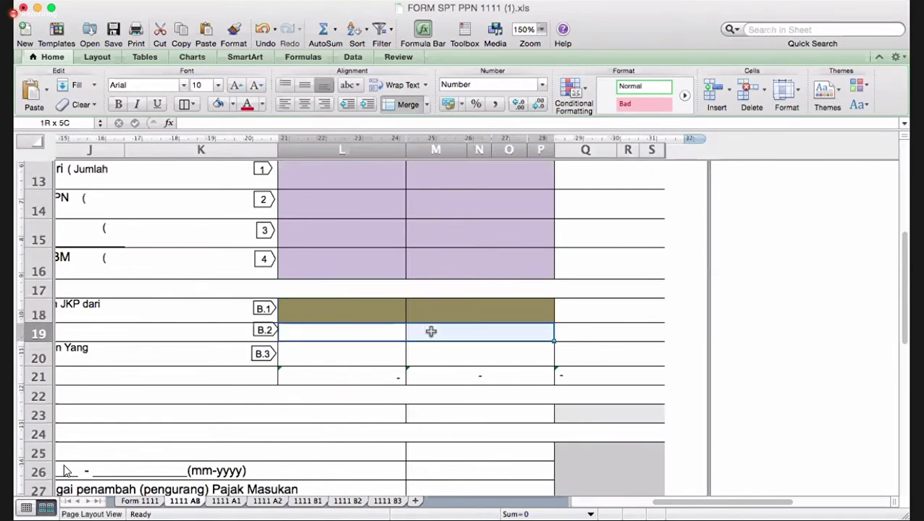
pyautogui.click(218, 105)
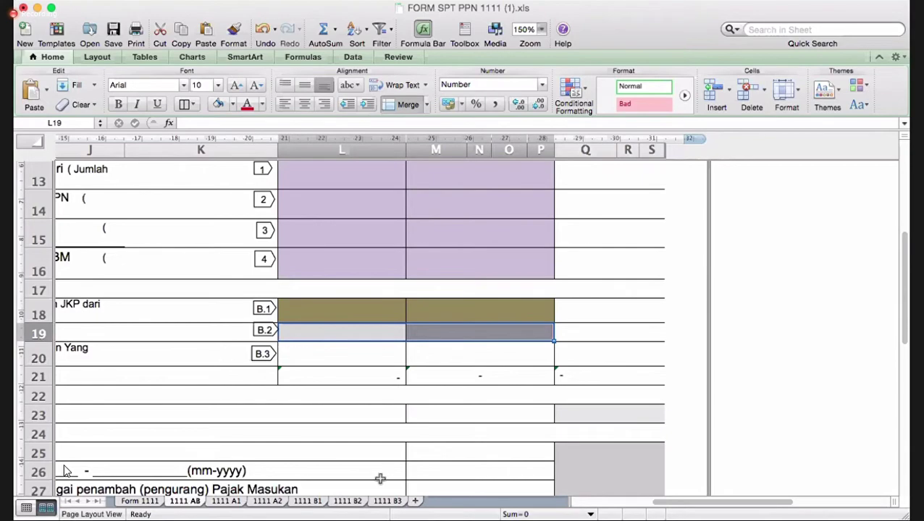
# - Fill the 1111 B3 JUMLAH totals K33:L33 blue
pyautogui.click(387, 501)
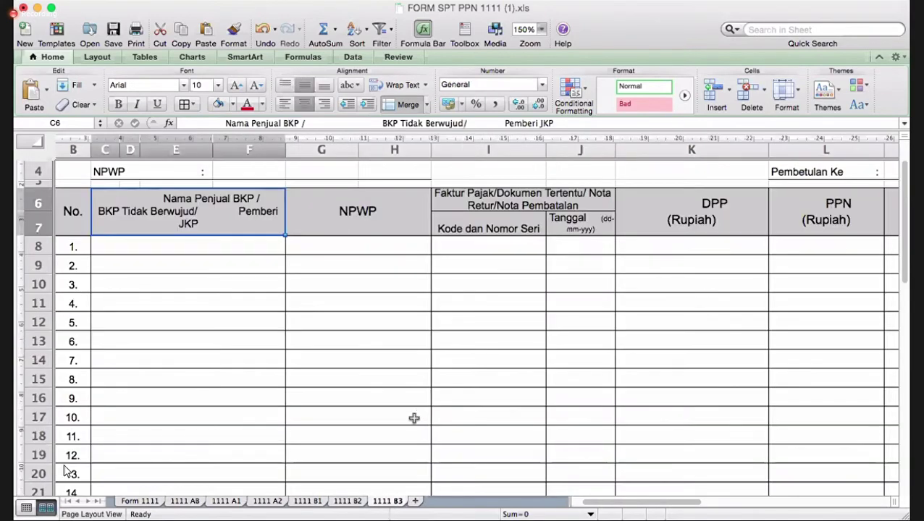
pyautogui.scroll(-4, 413, 418)
pyautogui.scroll(5, 414, 418)
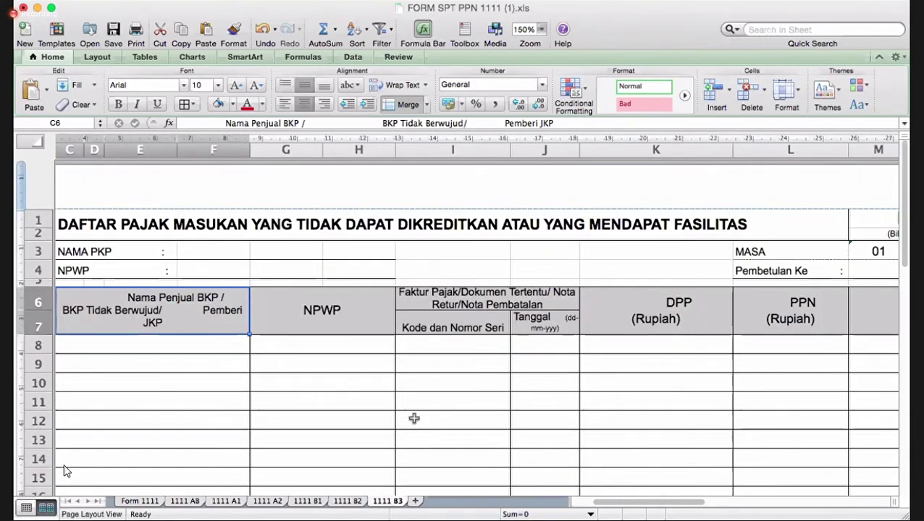
pyautogui.scroll(-8, 413, 419)
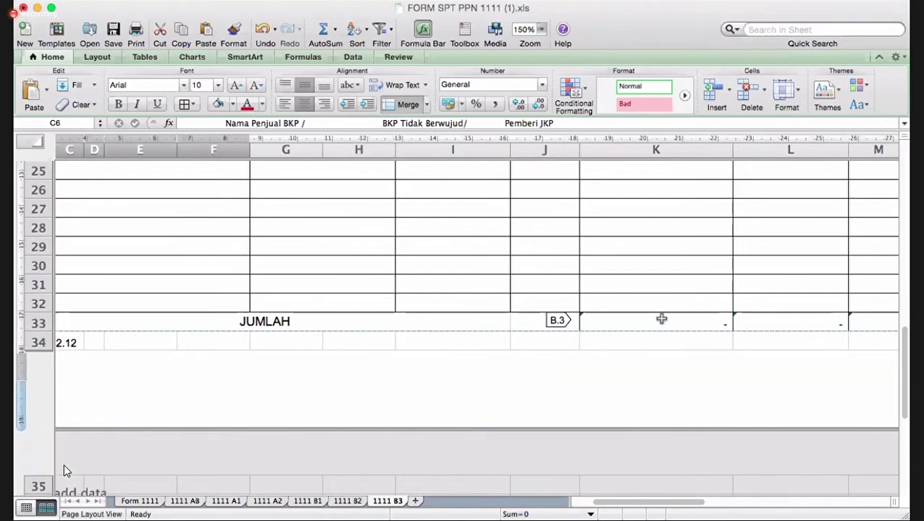
pyautogui.moveTo(660, 319); pyautogui.dragTo(763, 315)
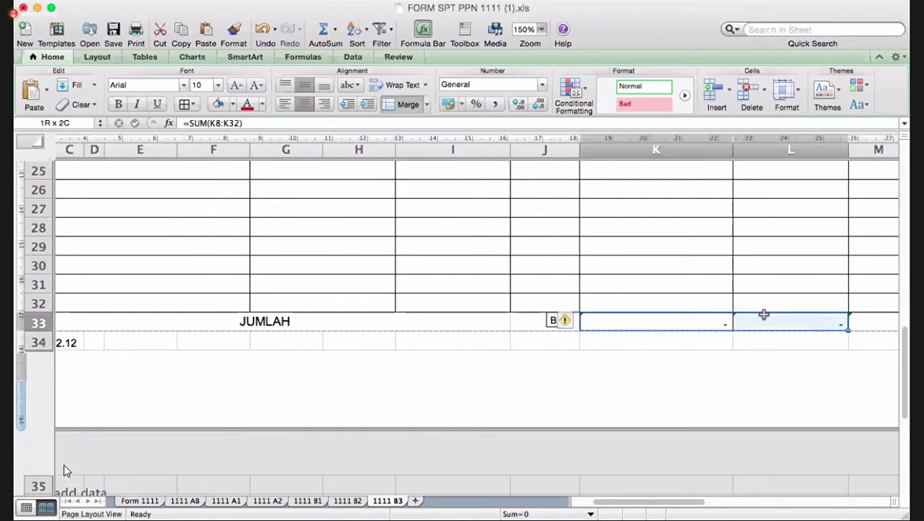
pyautogui.click(233, 105)
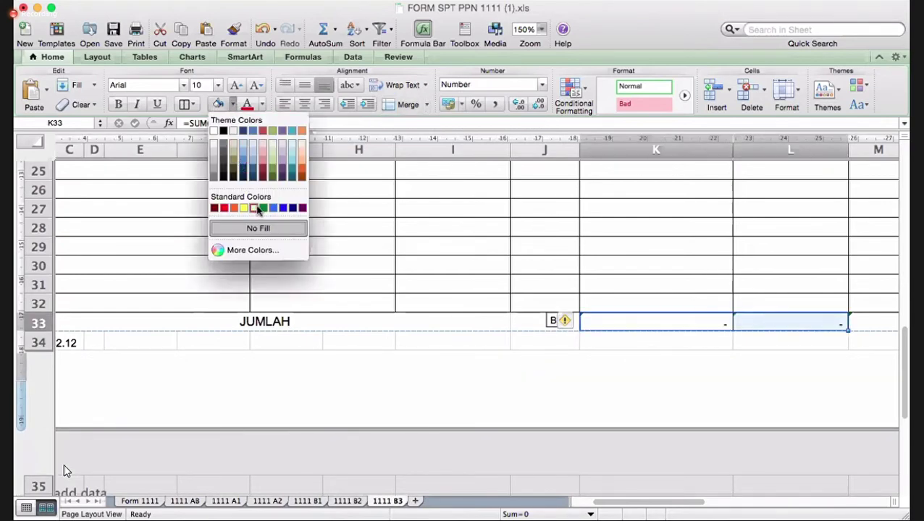
pyautogui.click(273, 209)
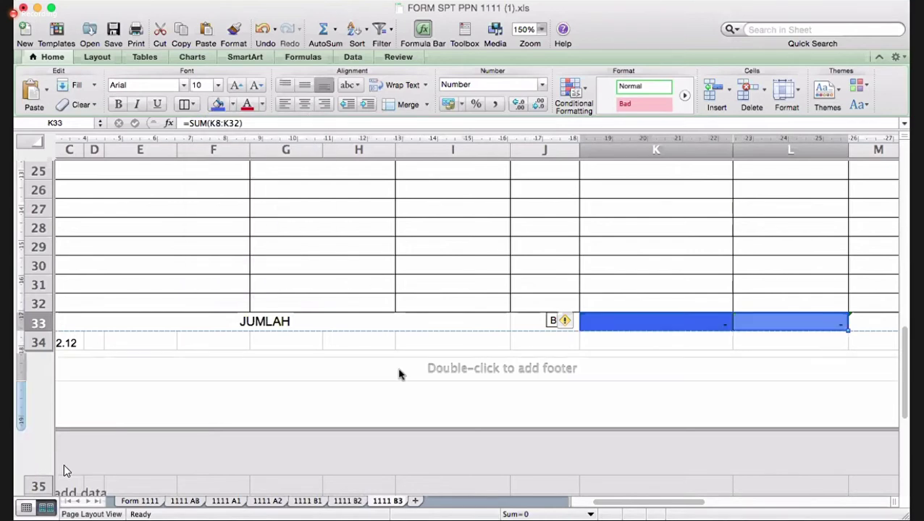
# - Fill the B.3 amounts L20:M20 on 1111 AB blue to match
pyautogui.click(187, 501)
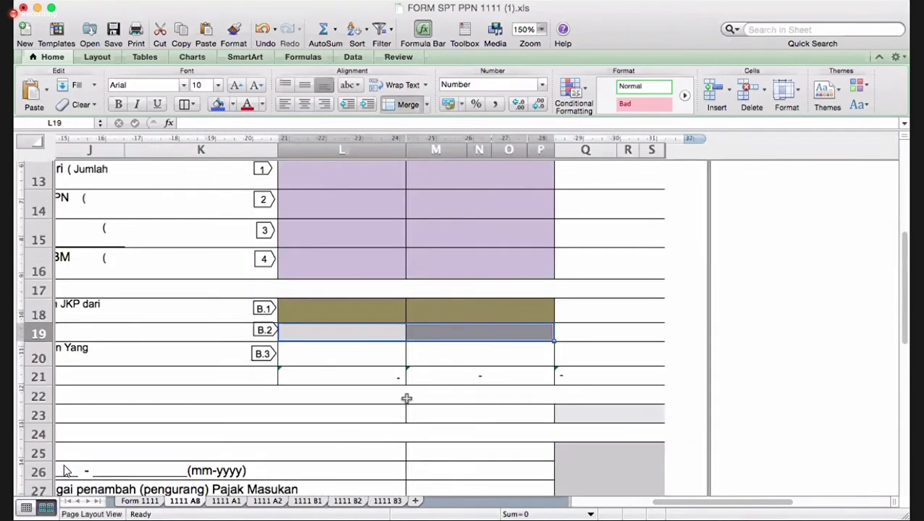
pyautogui.click(333, 356)
pyautogui.moveTo(417, 360); pyautogui.dragTo(421, 360)
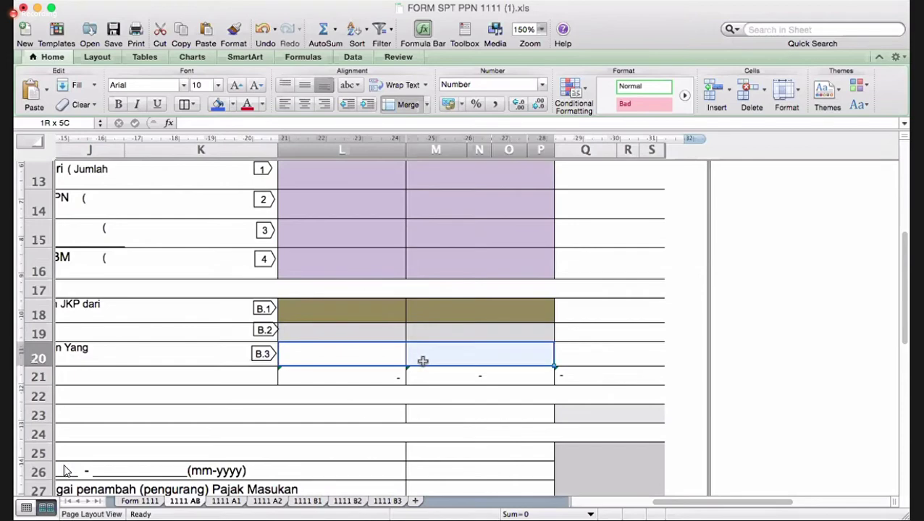
pyautogui.click(218, 105)
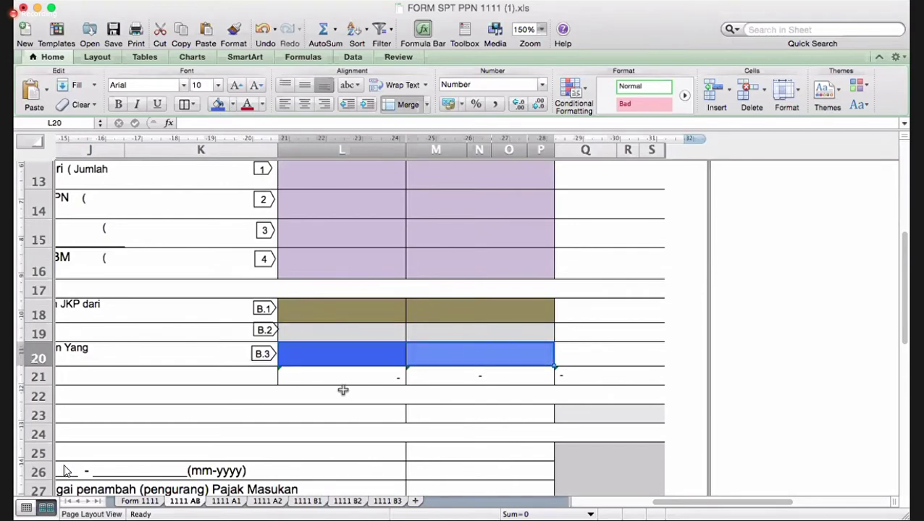
pyautogui.scroll(-2, 340, 391)
pyautogui.hscroll(-5, 340, 391)
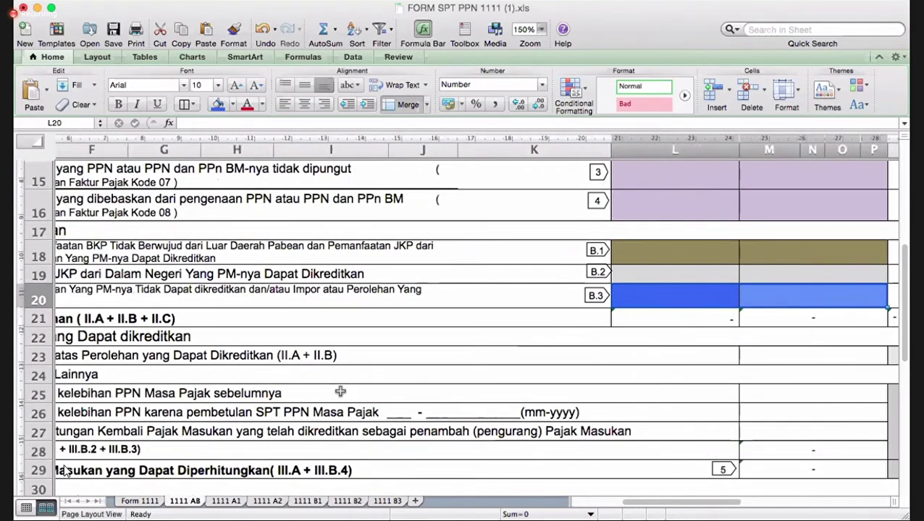
pyautogui.hscroll(-4, 340, 392)
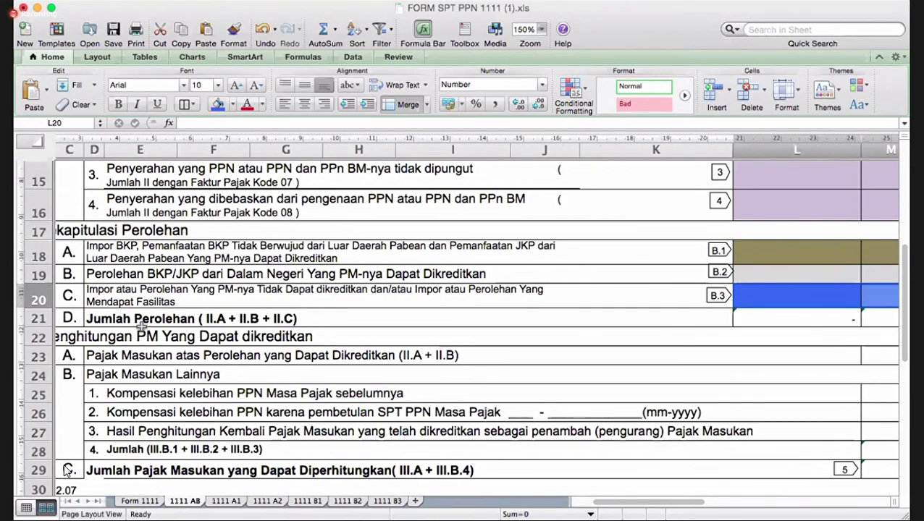
pyautogui.click(142, 323)
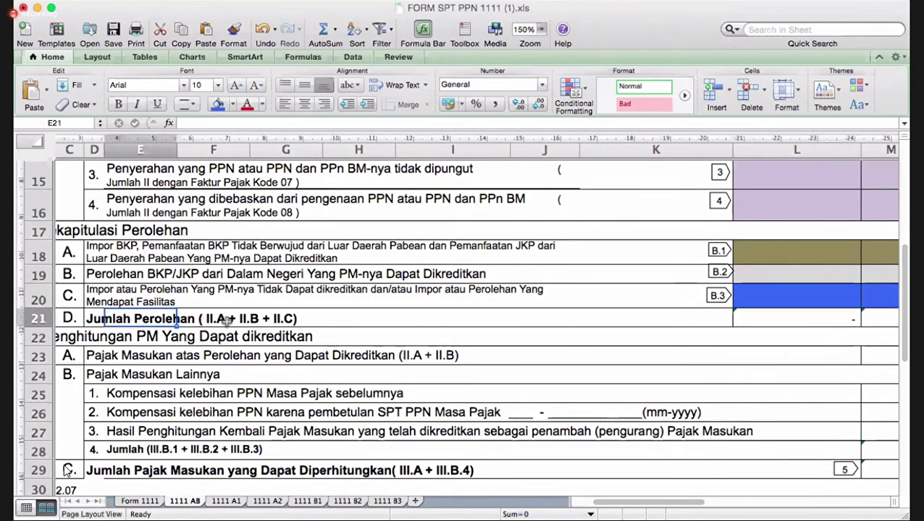
pyautogui.hscroll(-3, 227, 318)
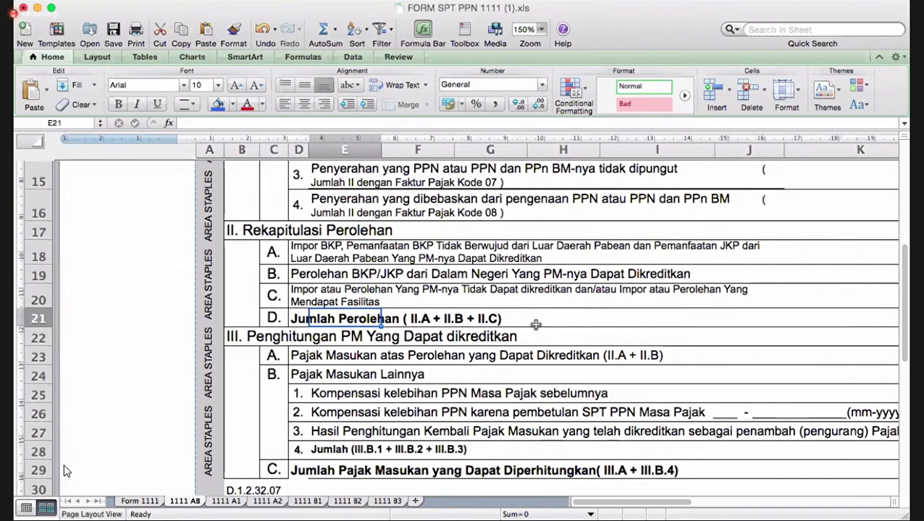
pyautogui.hscroll(5, 535, 325)
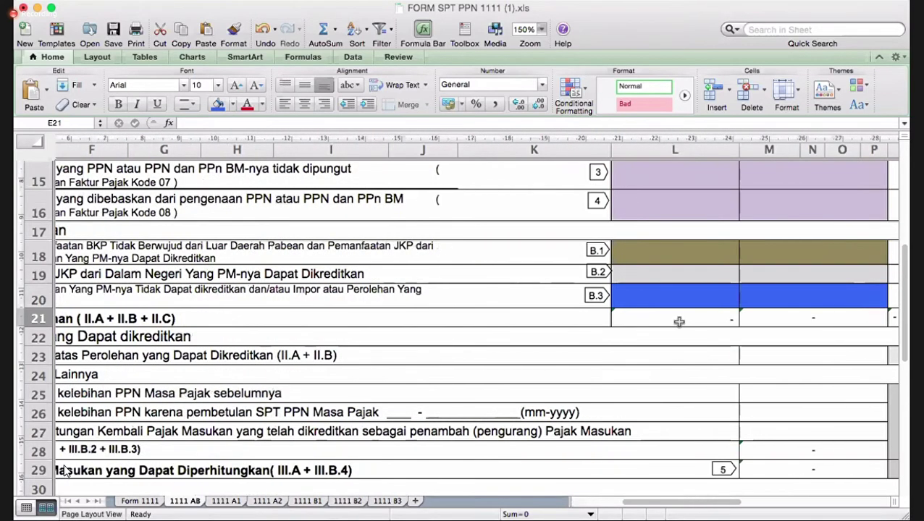
pyautogui.click(792, 319)
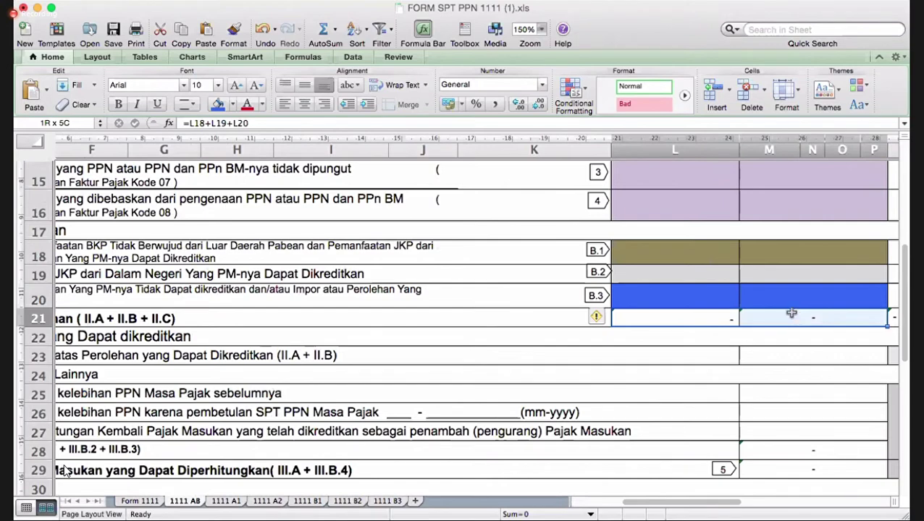
pyautogui.scroll(-2, 414, 326)
pyautogui.hscroll(-5, 414, 330)
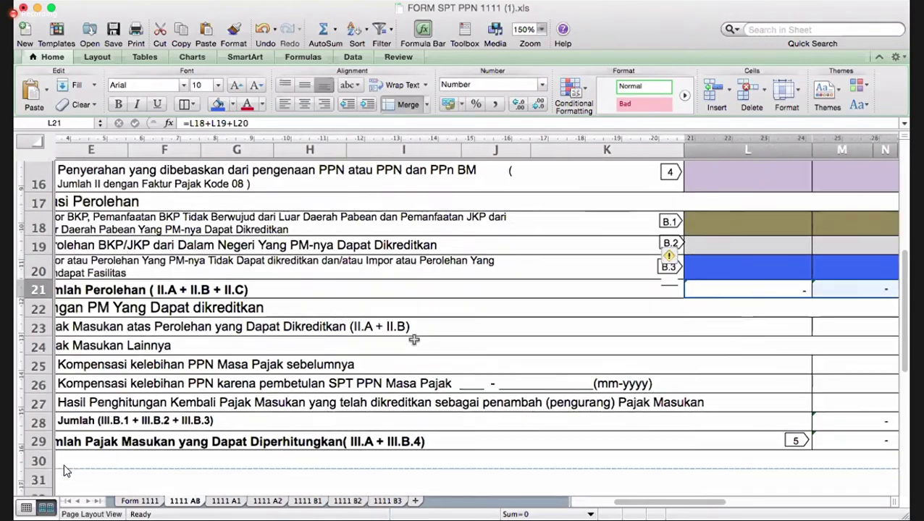
pyautogui.hscroll(-3, 372, 324)
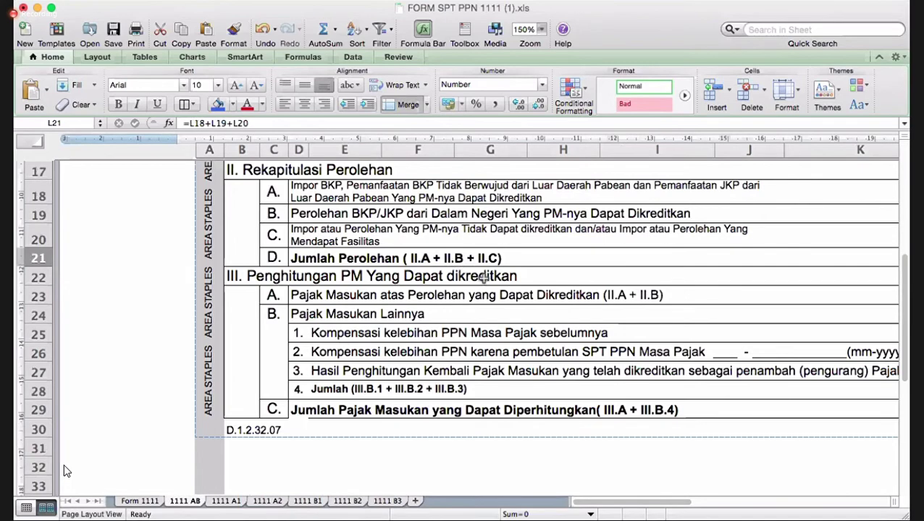
pyautogui.hscroll(3, 483, 278)
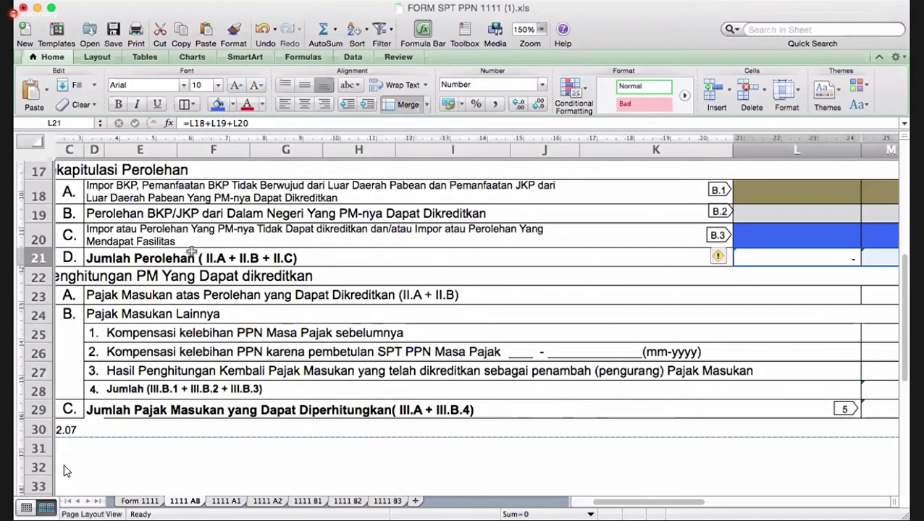
pyautogui.click(141, 302)
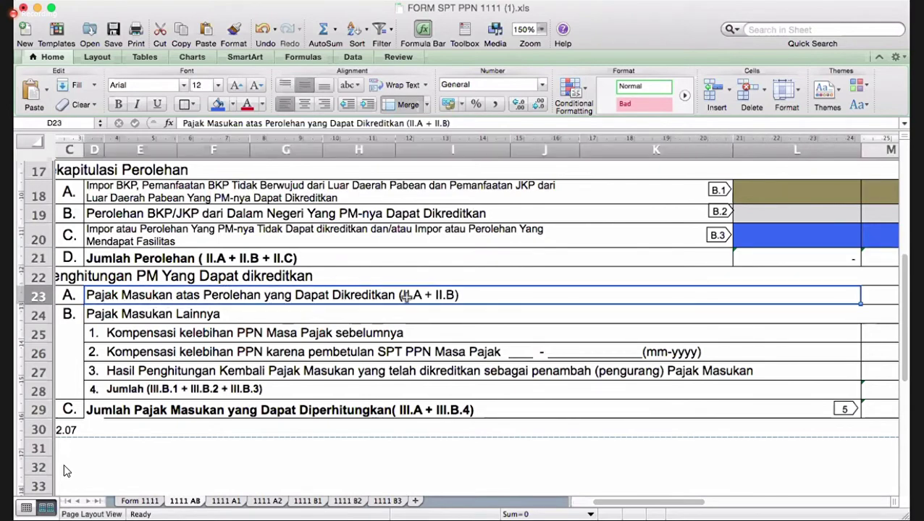
# - Fill the III.A Pajak Masukan atas Perolehan amount cell M23 light pink
pyautogui.hscroll(-5, 293, 231)
pyautogui.scroll(1, 296, 229)
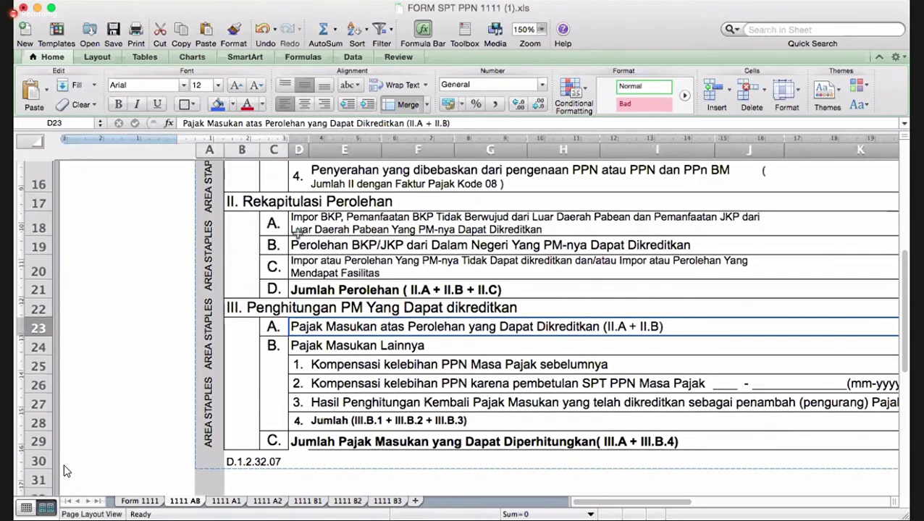
pyautogui.moveTo(304, 226); pyautogui.dragTo(312, 245)
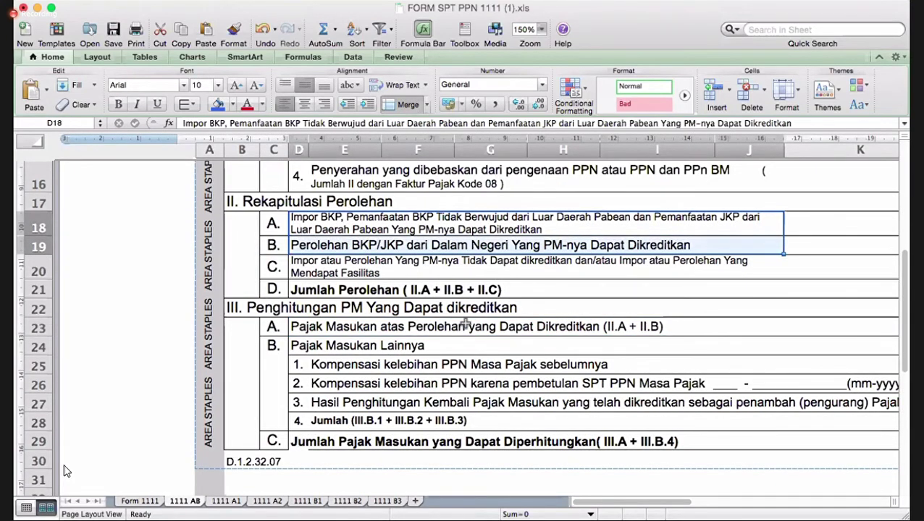
pyautogui.hscroll(5, 465, 323)
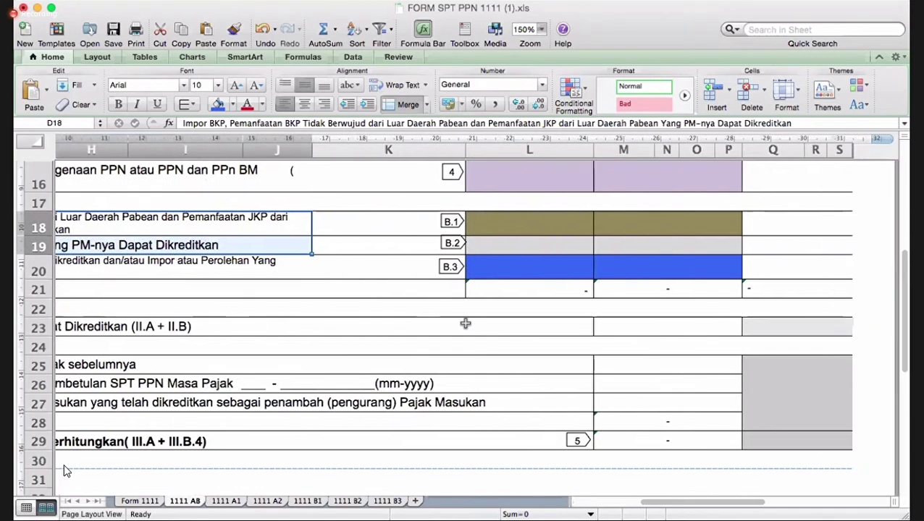
pyautogui.click(652, 321)
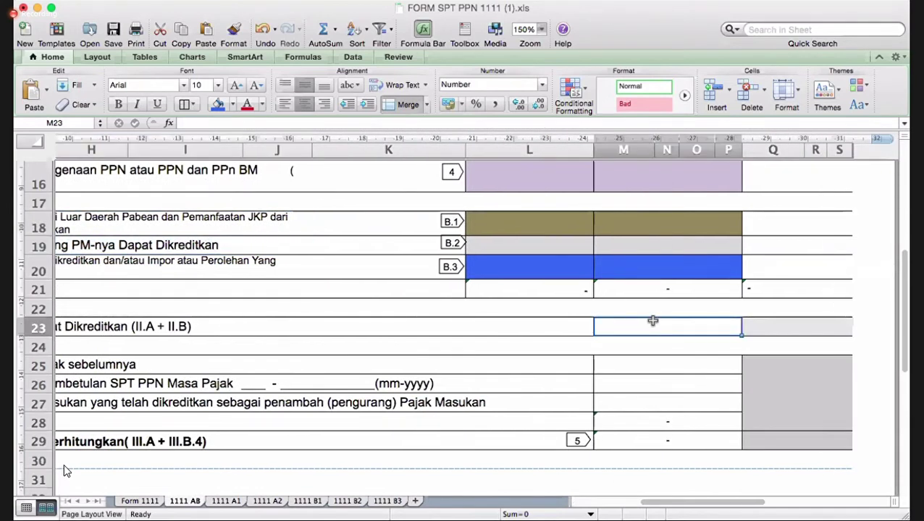
pyautogui.click(233, 104)
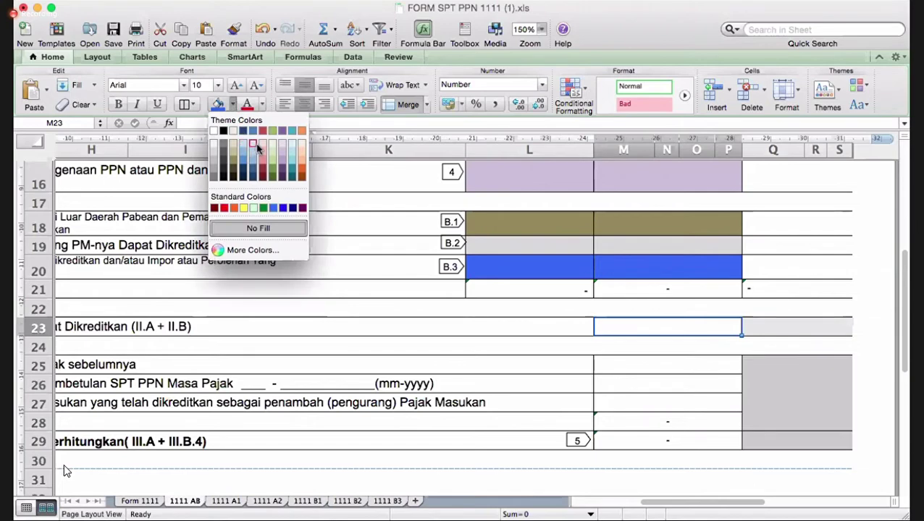
pyautogui.click(263, 147)
pyautogui.hscroll(-5, 360, 305)
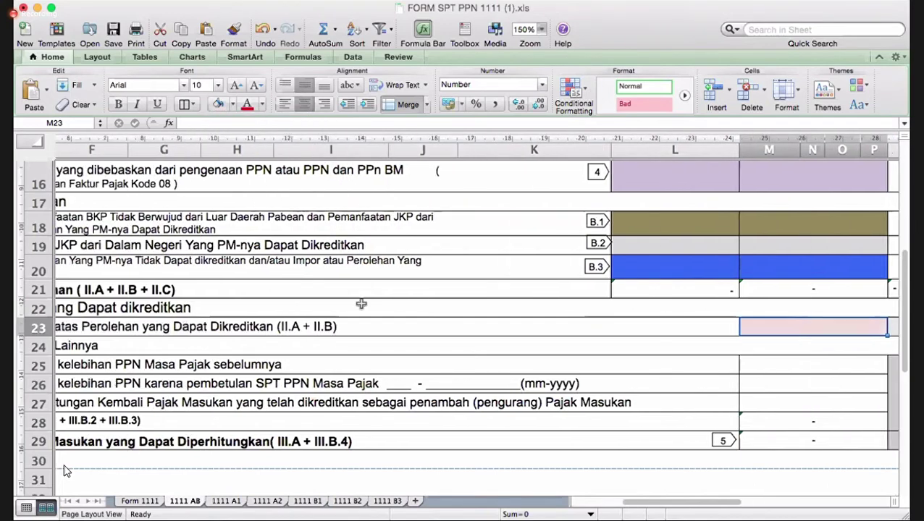
pyautogui.hscroll(-3, 321, 319)
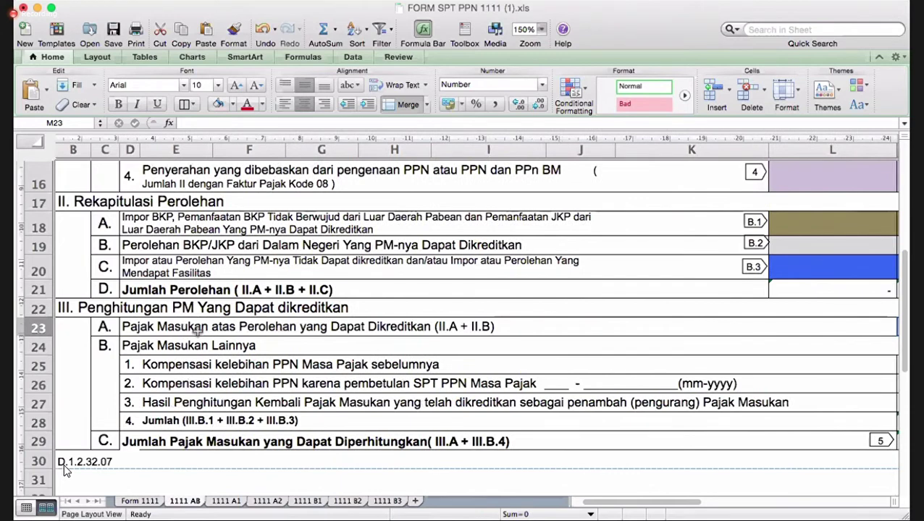
pyautogui.click(197, 349)
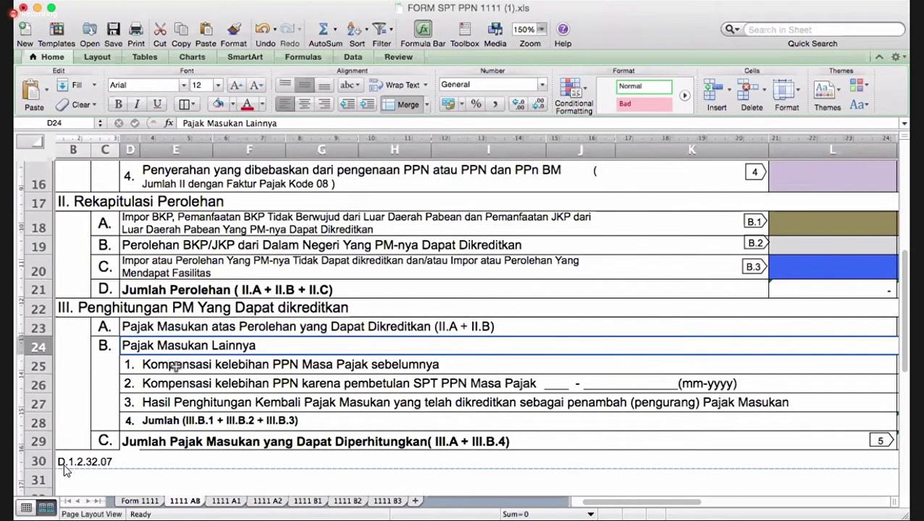
# - Select the row 25 Kompensasi amount M25 and close the fill colours without changing it
pyautogui.click(194, 366)
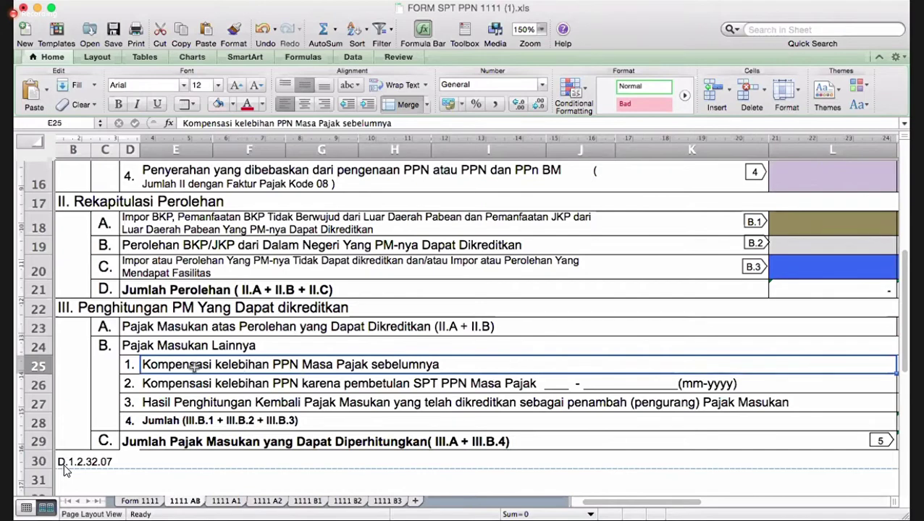
pyautogui.hscroll(10, 194, 366)
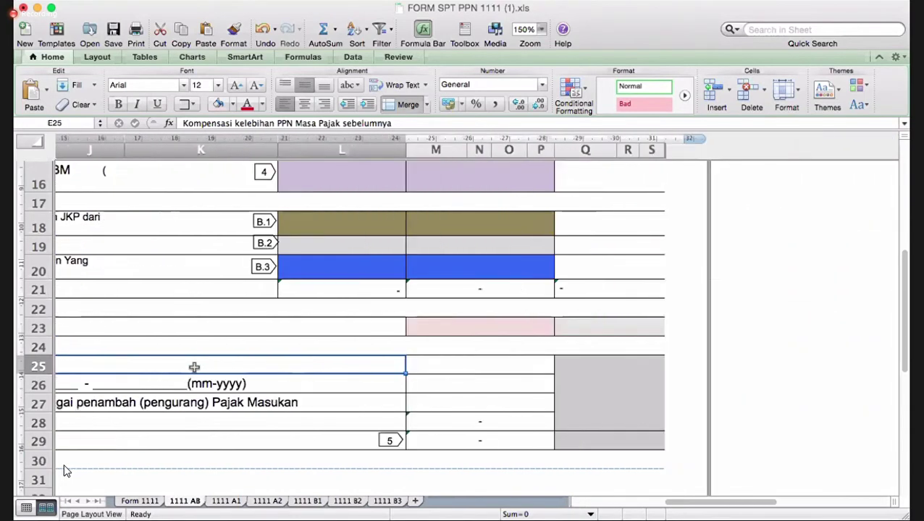
pyautogui.click(468, 366)
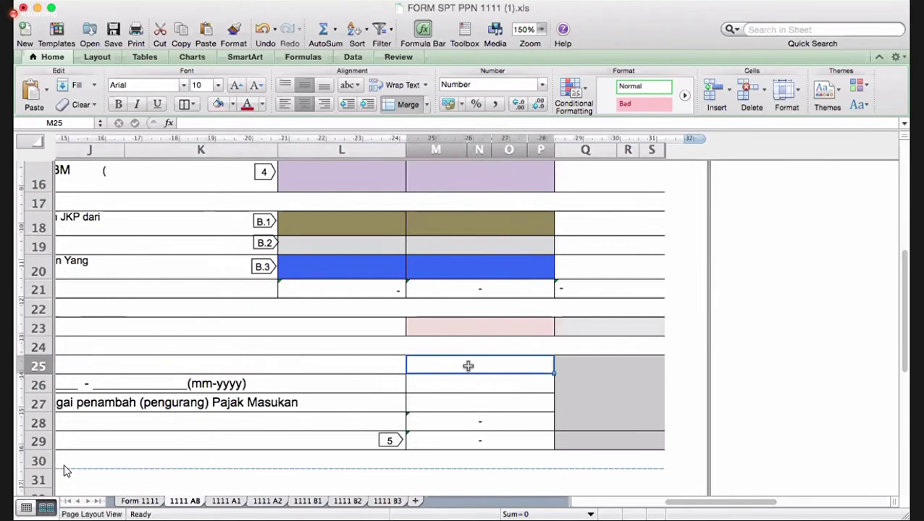
pyautogui.click(234, 106)
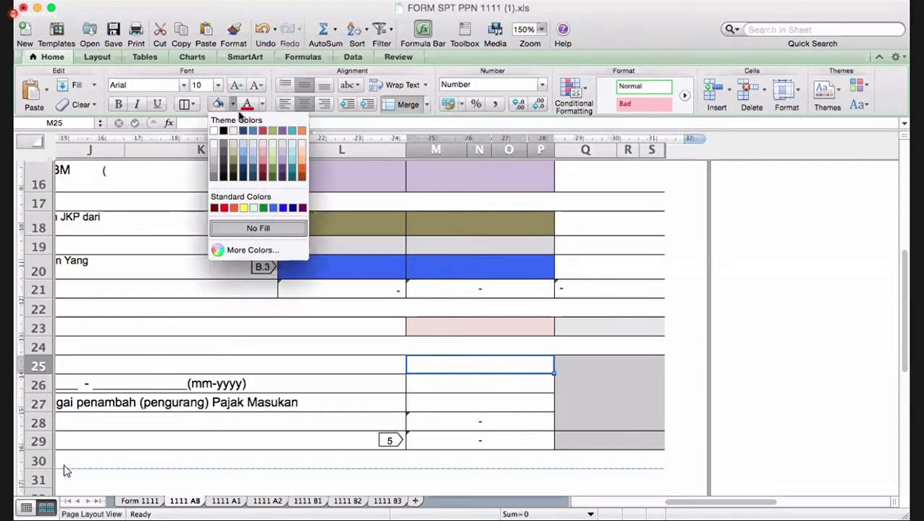
pyautogui.press('Escape')
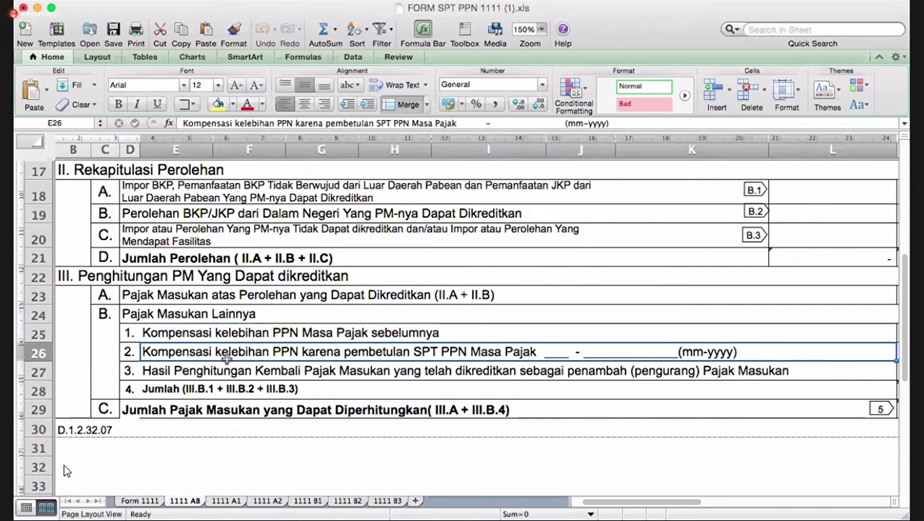
# - Shade the row 25–27 amount cells with a theme fill colour
pyautogui.press('Down')
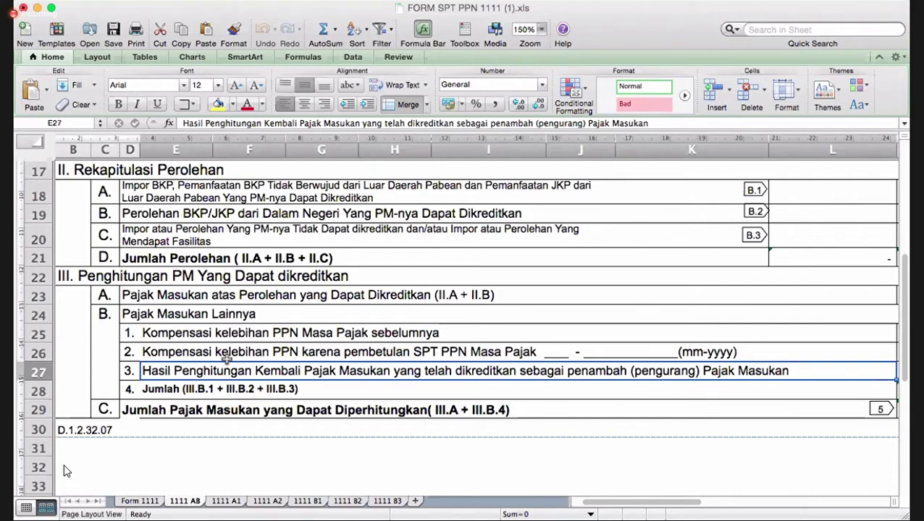
pyautogui.click(173, 388)
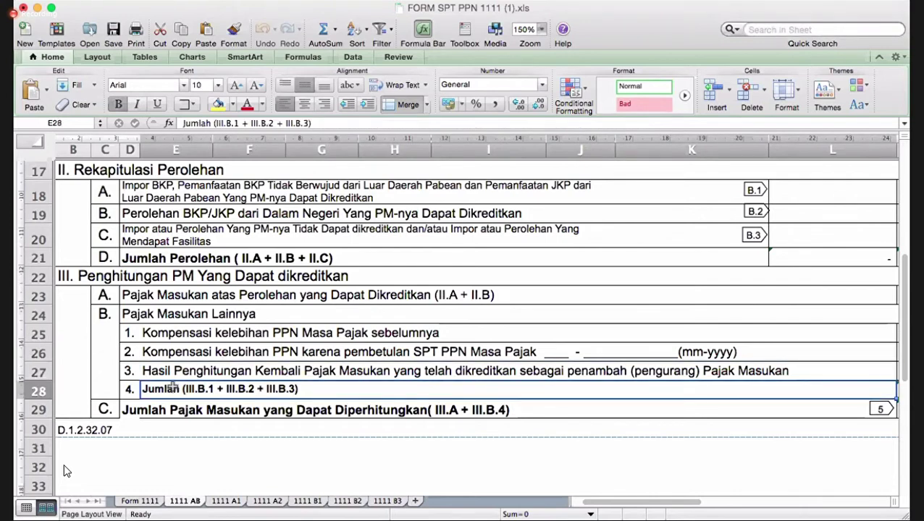
pyautogui.hscroll(10, 173, 388)
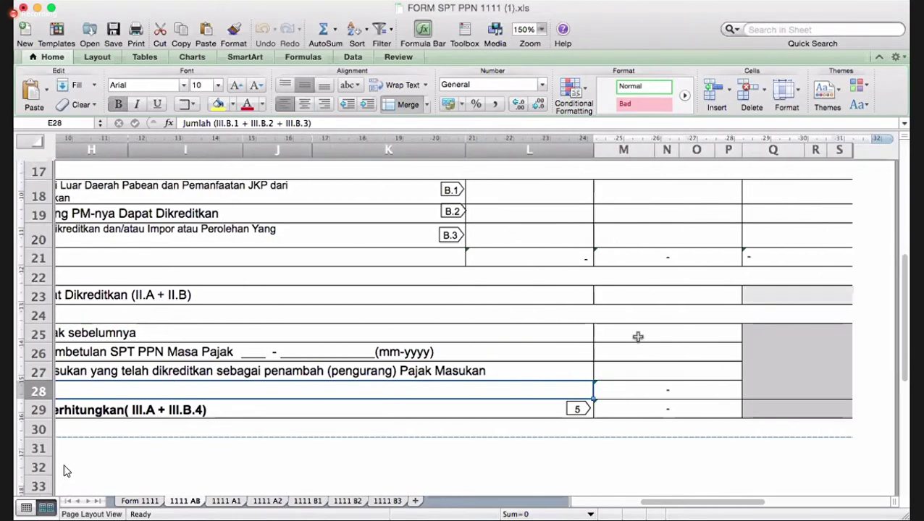
pyautogui.moveTo(645, 351); pyautogui.dragTo(646, 380)
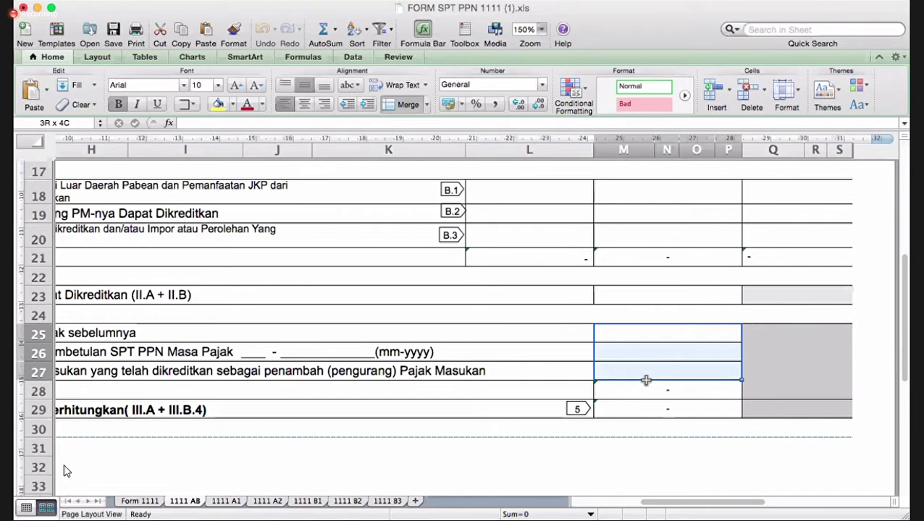
pyautogui.click(234, 105)
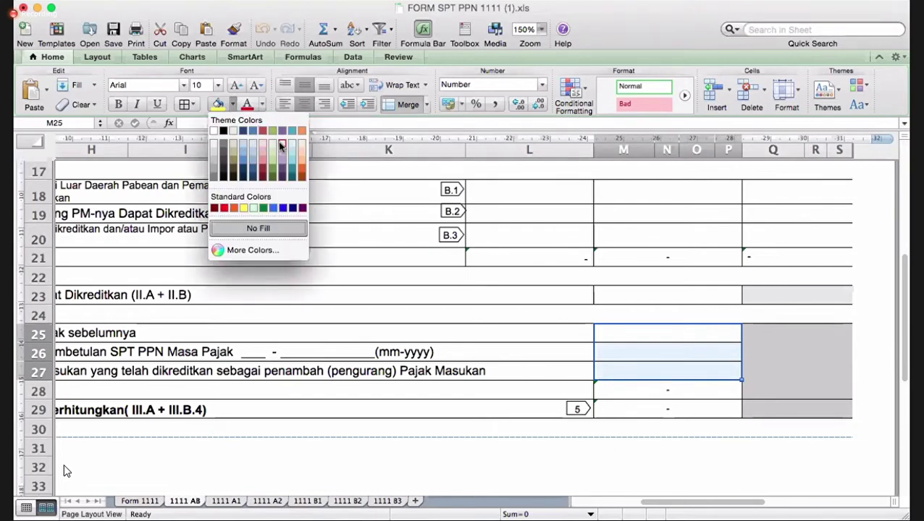
pyautogui.click(281, 145)
# - Check that M29 totals =M23+M28, then bring up the Form 1111 sheet
pyautogui.hscroll(-5, 596, 282)
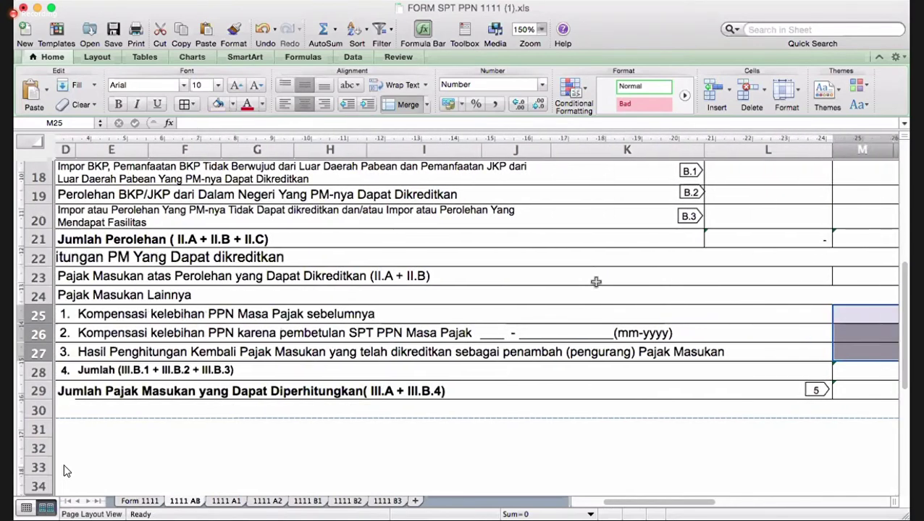
pyautogui.hscroll(5, 595, 282)
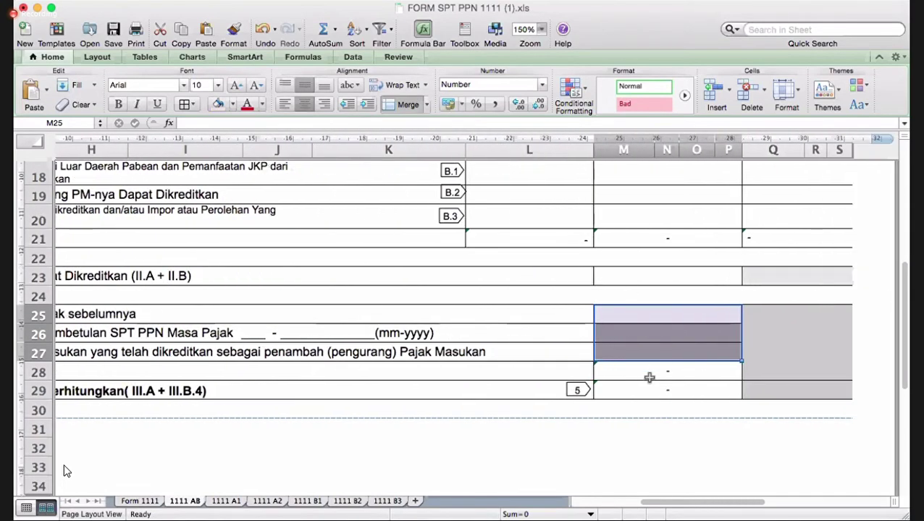
pyautogui.hscroll(-5, 650, 377)
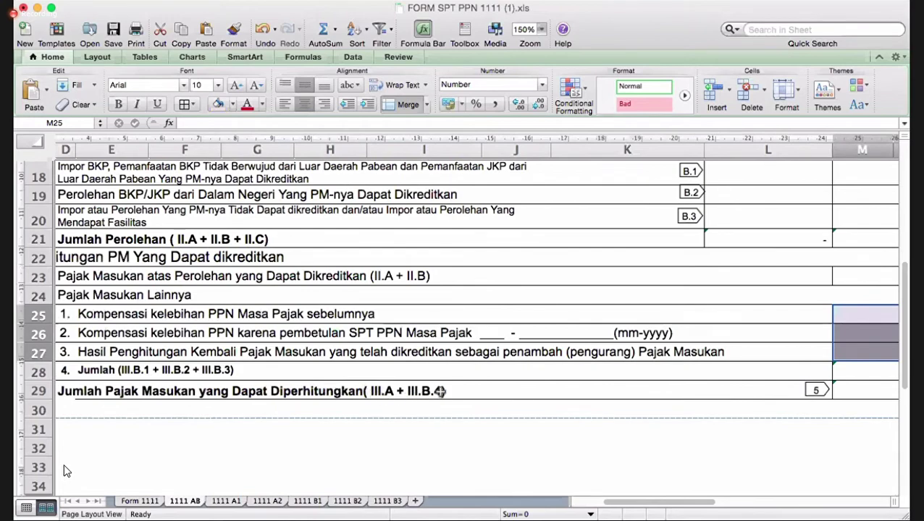
pyautogui.hscroll(-5, 441, 391)
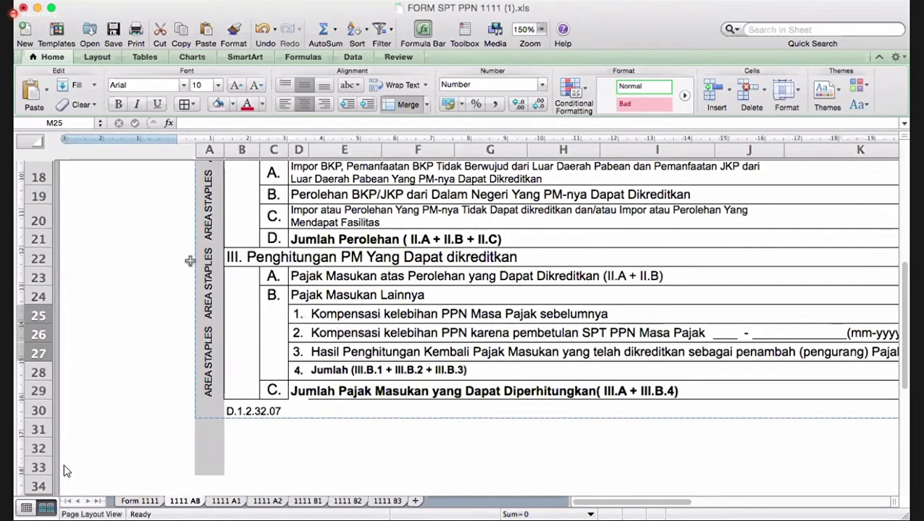
pyautogui.click(326, 370)
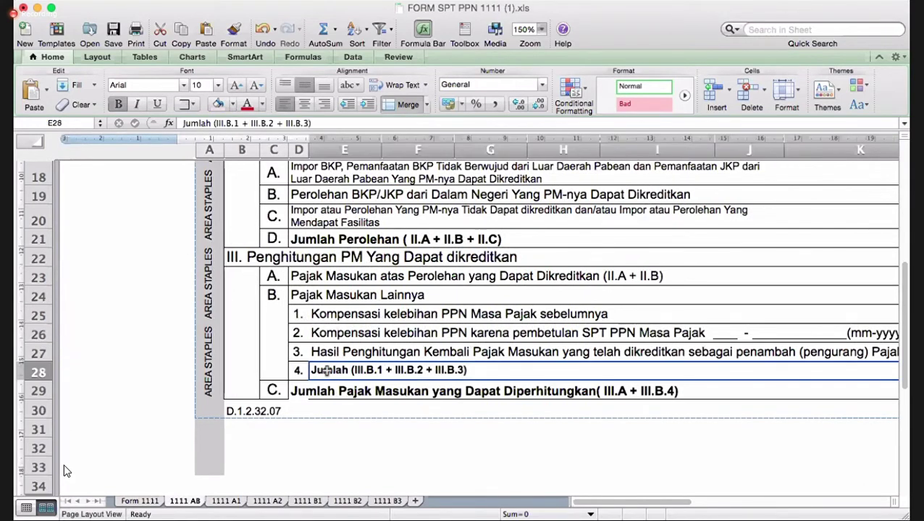
pyautogui.click(276, 271)
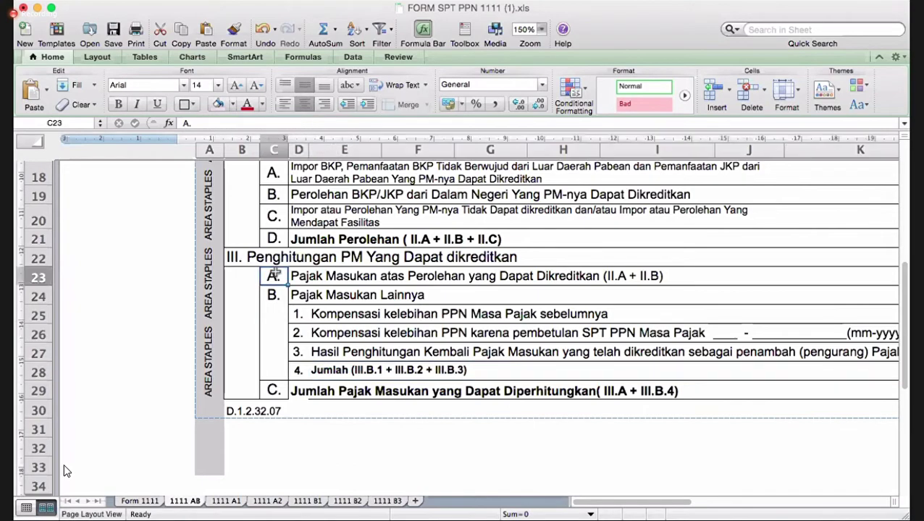
pyautogui.click(346, 370)
pyautogui.hscroll(10, 499, 411)
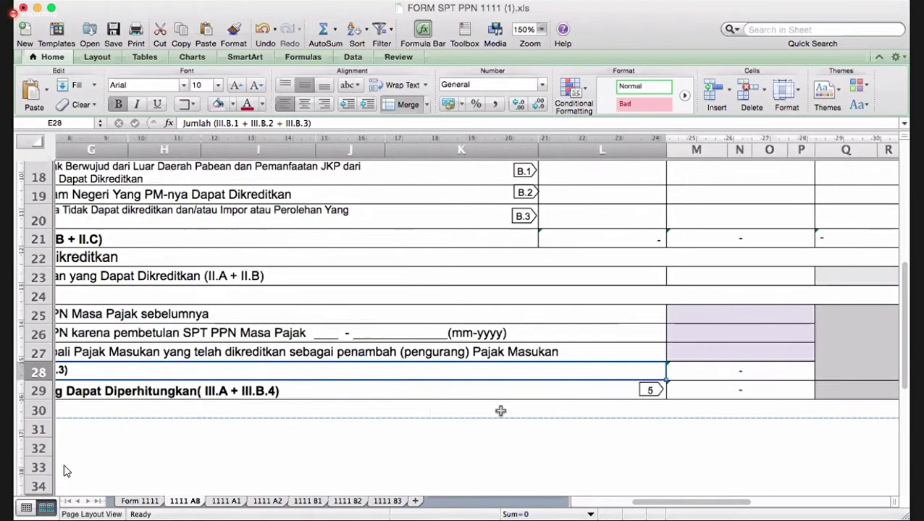
pyautogui.click(474, 390)
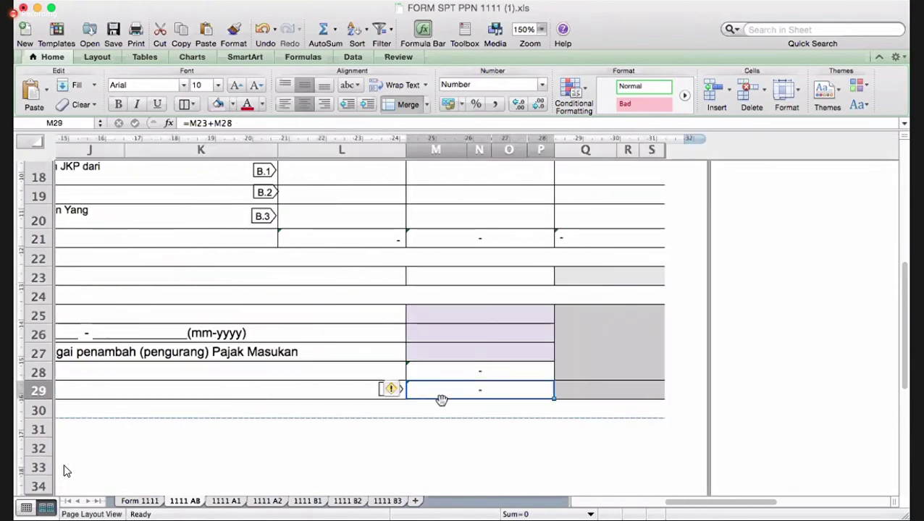
pyautogui.click(415, 464)
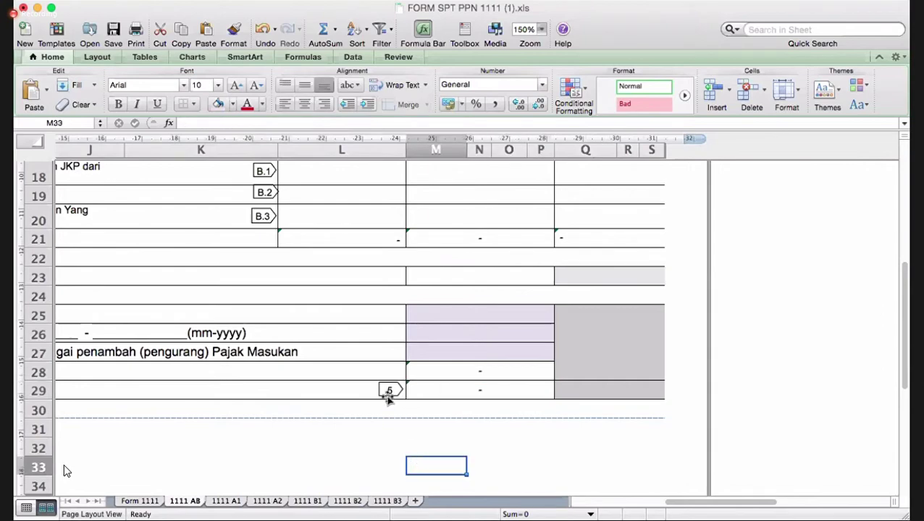
pyautogui.click(139, 501)
pyautogui.scroll(15, 448, 416)
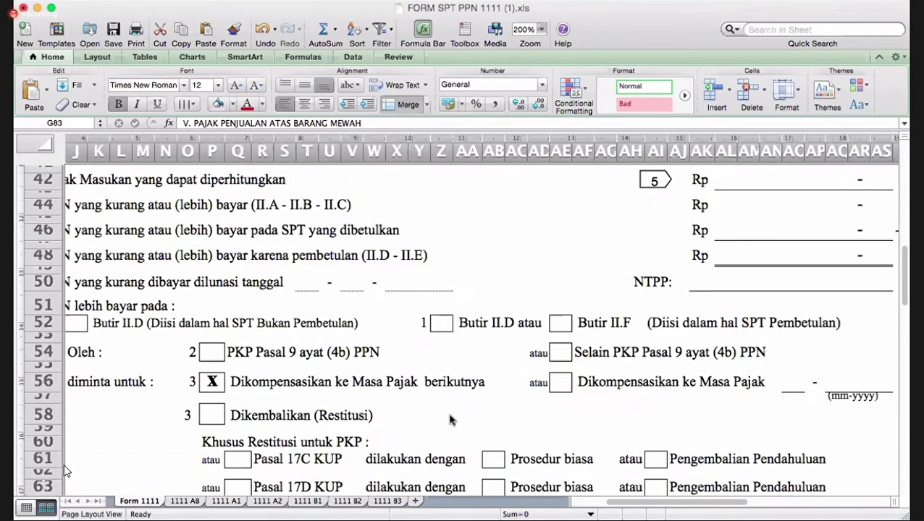
pyautogui.scroll(4, 449, 418)
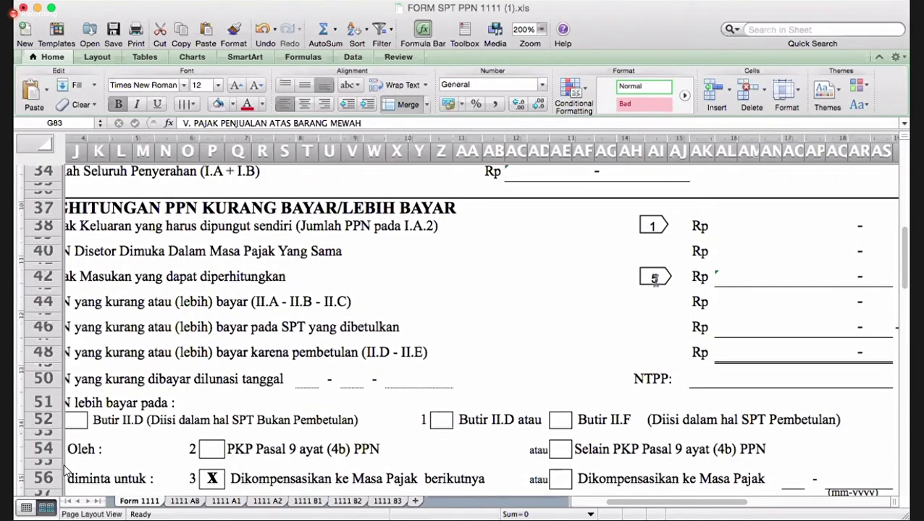
pyautogui.click(653, 279)
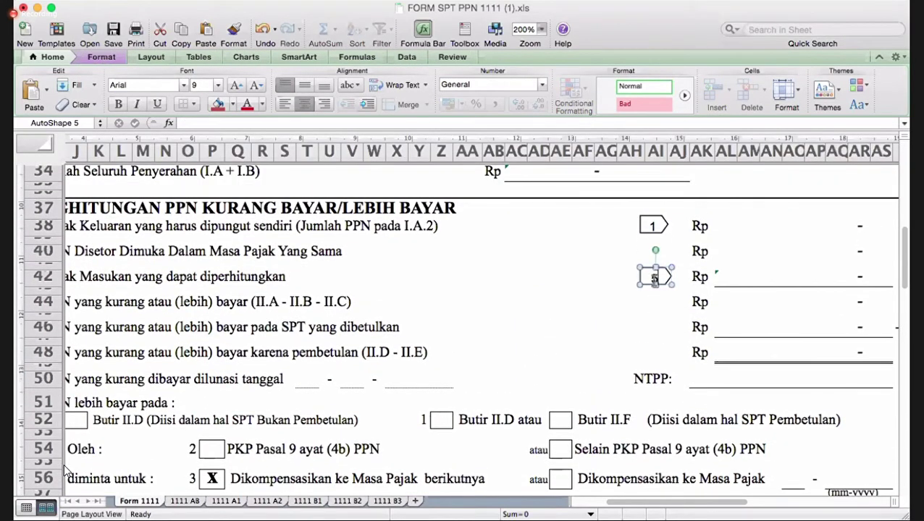
pyautogui.click(193, 504)
pyautogui.scroll(4, 66, 471)
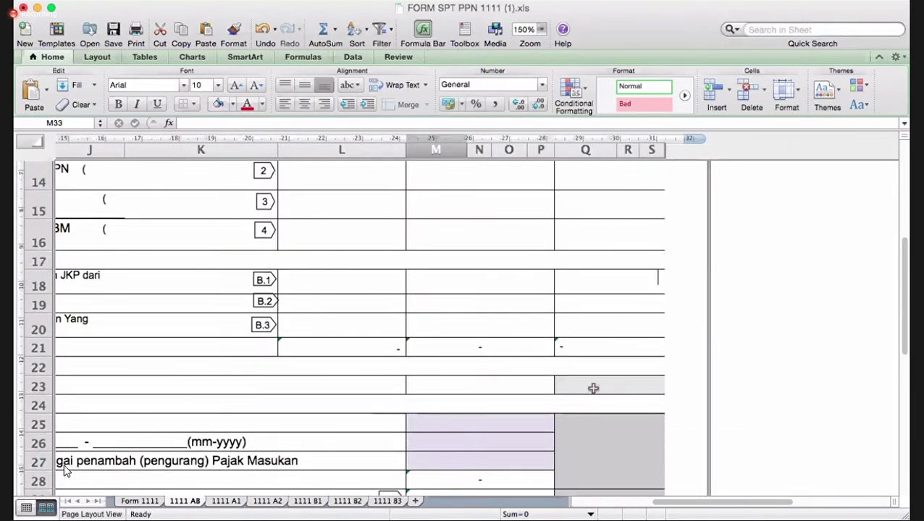
pyautogui.scroll(2, 65, 470)
pyautogui.scroll(6, 64, 471)
pyautogui.hscroll(-2, 64, 472)
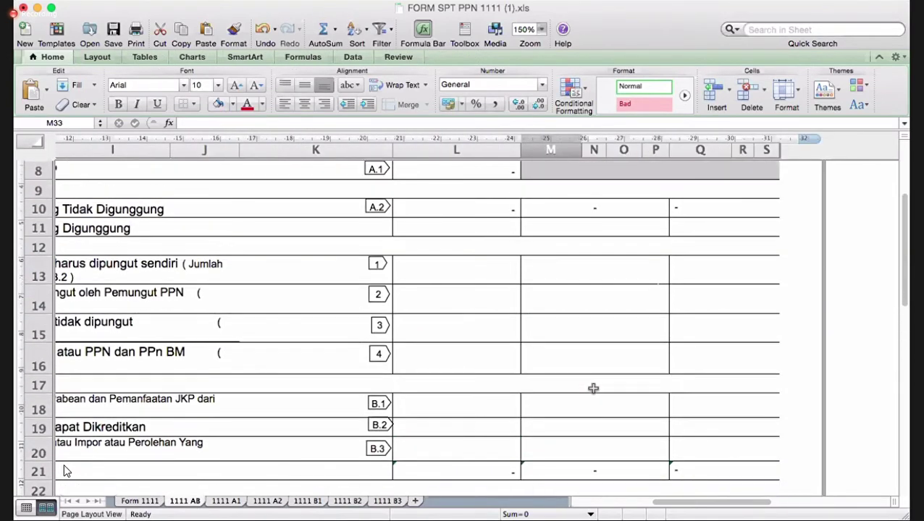
pyautogui.scroll(-8, 63, 472)
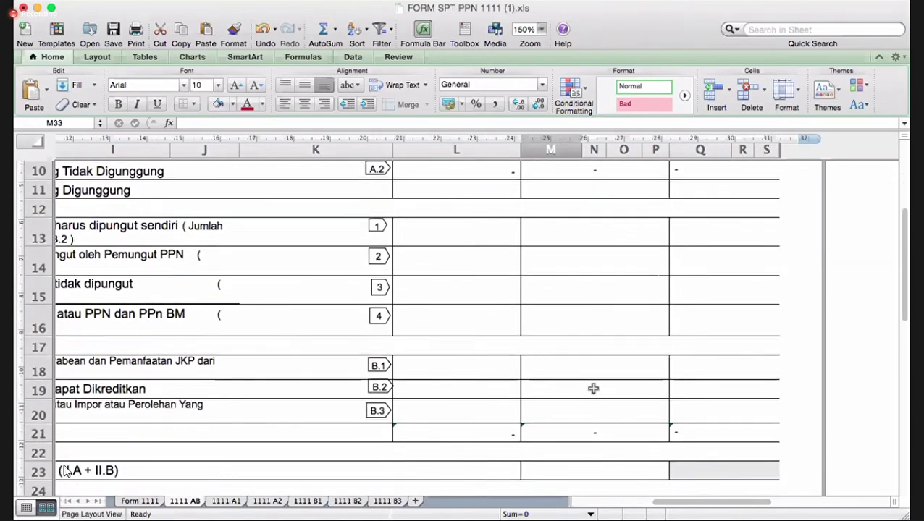
pyautogui.scroll(-6, 64, 471)
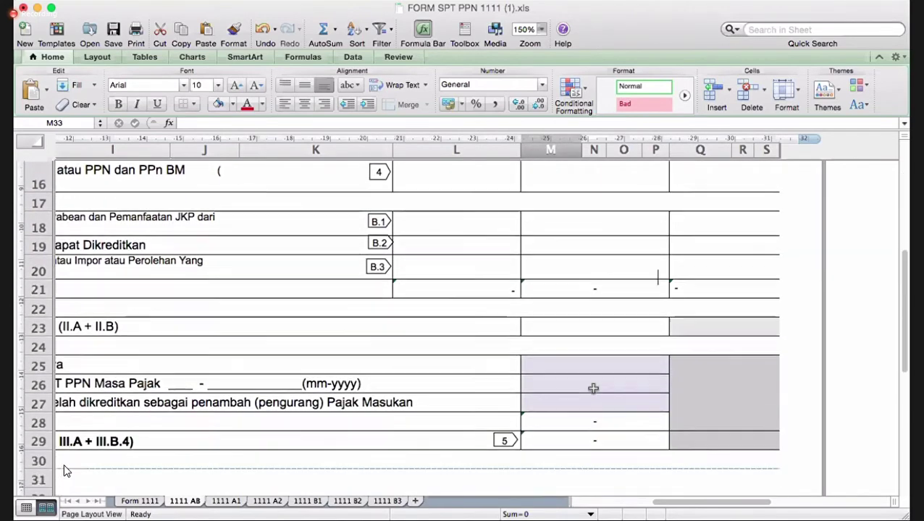
pyautogui.hscroll(-1, 65, 471)
pyautogui.scroll(1, 63, 472)
pyautogui.hscroll(-4, 64, 471)
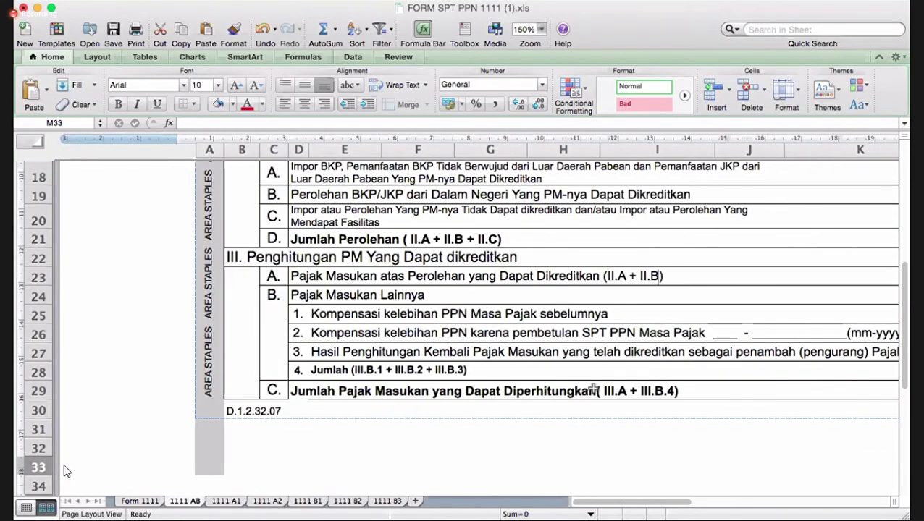
pyautogui.scroll(10, 64, 472)
pyautogui.hscroll(3, 64, 471)
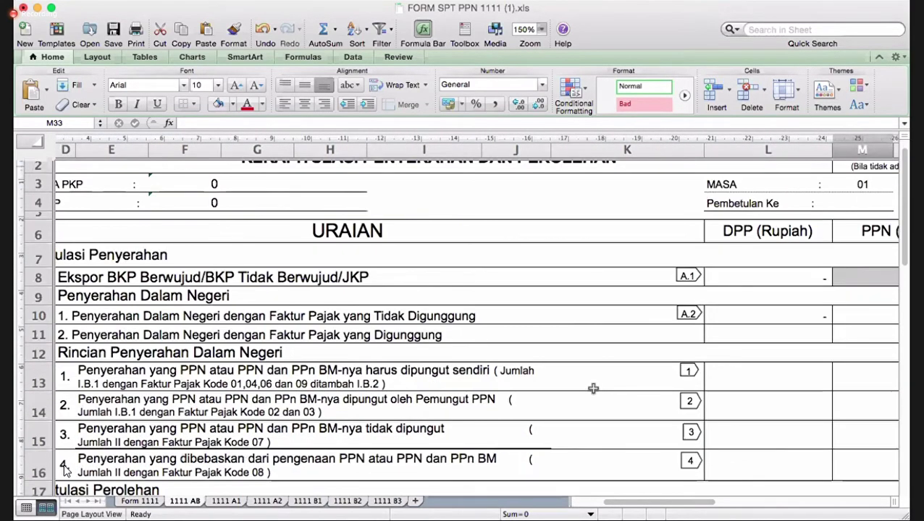
pyautogui.scroll(-1, 593, 389)
pyautogui.hscroll(5, 593, 388)
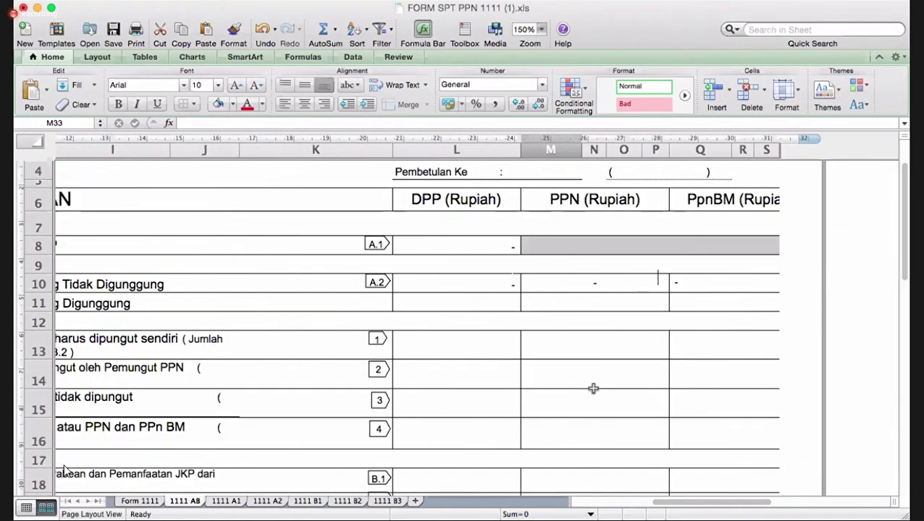
pyautogui.click(140, 501)
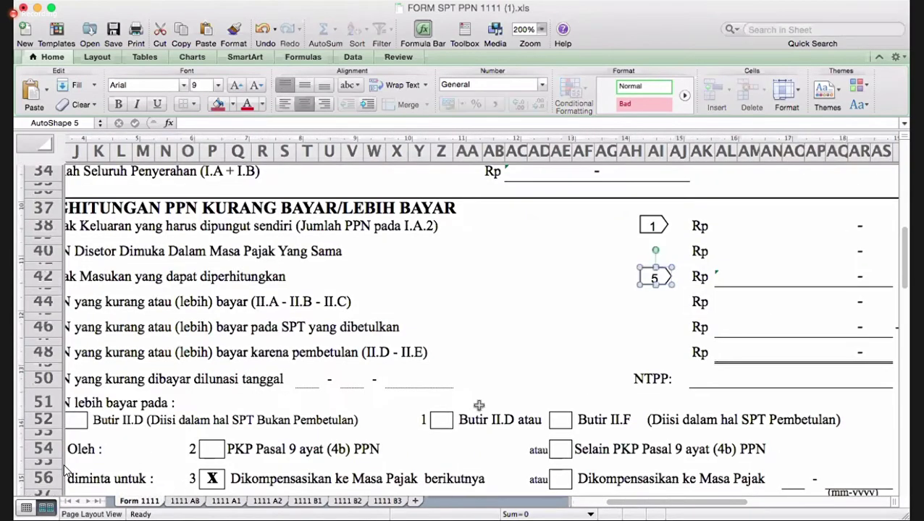
pyautogui.scroll(3, 605, 407)
pyautogui.hscroll(2, 605, 407)
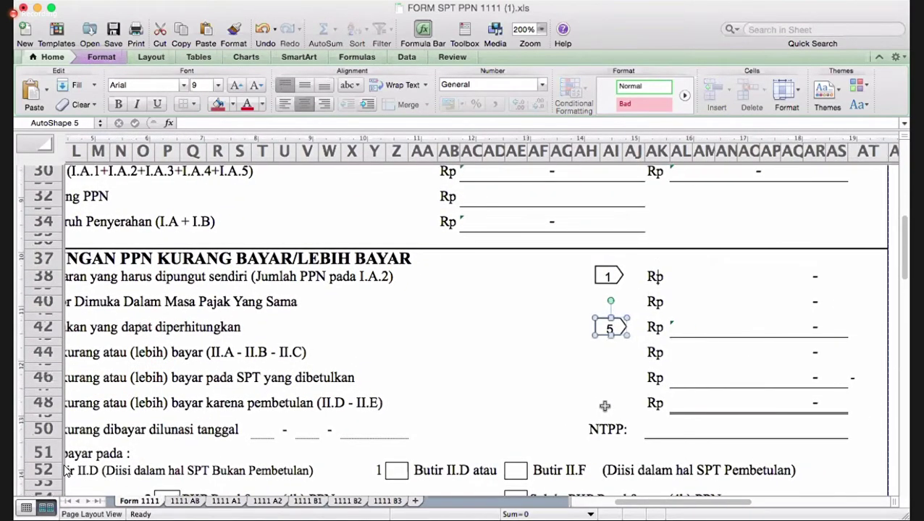
pyautogui.click(610, 277)
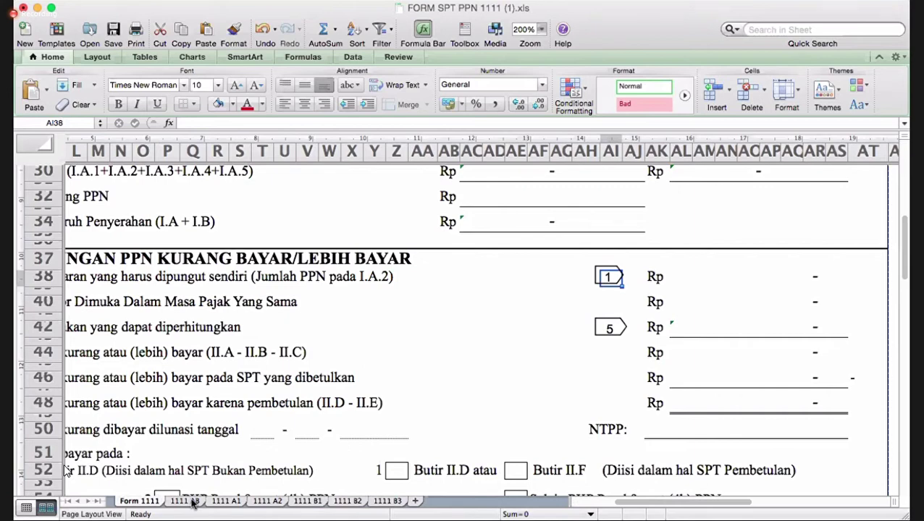
pyautogui.click(193, 503)
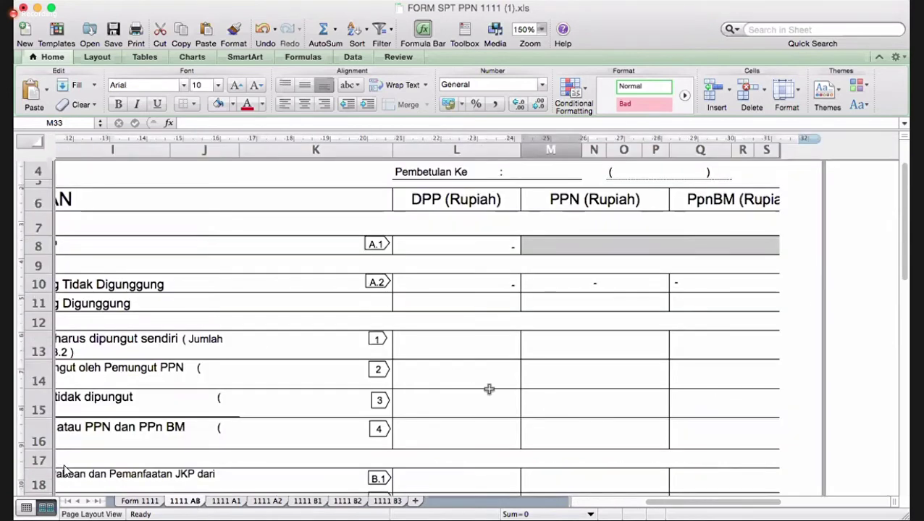
pyautogui.scroll(2, 489, 389)
pyautogui.scroll(-4, 488, 389)
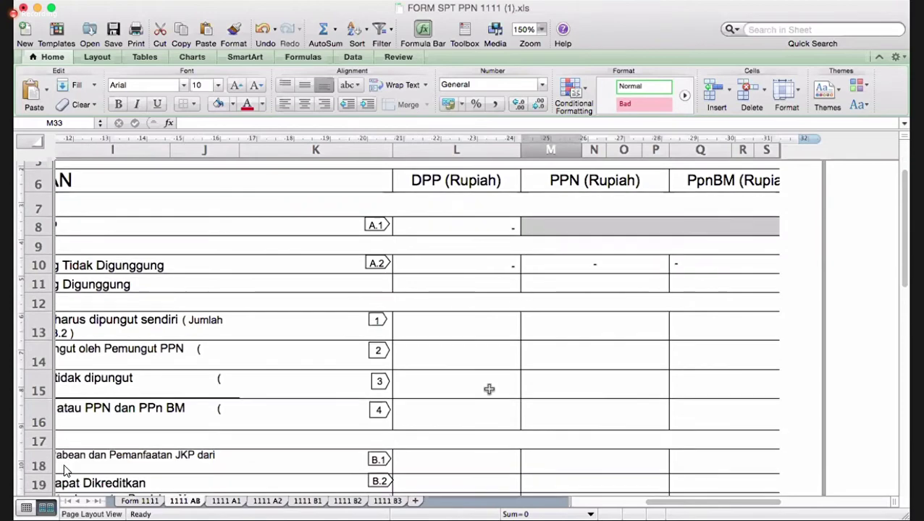
pyautogui.scroll(3, 488, 390)
pyautogui.scroll(2, 489, 389)
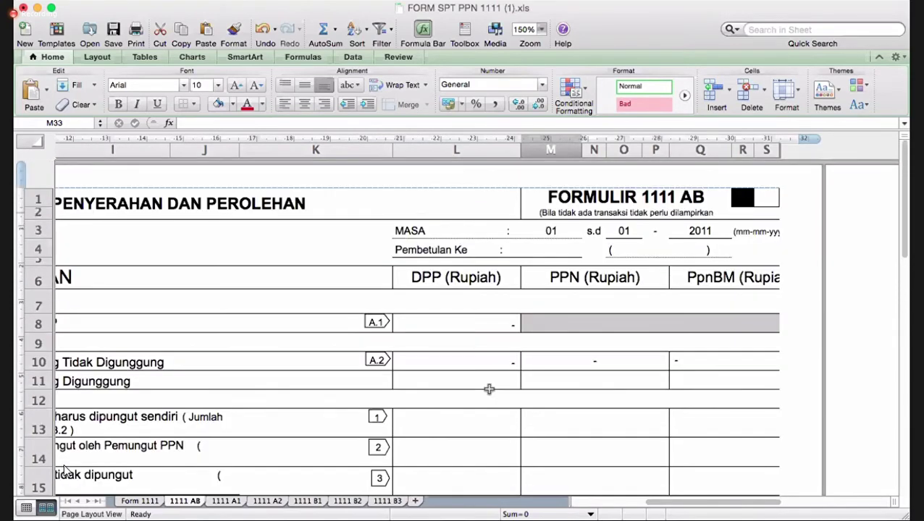
pyautogui.scroll(-5, 489, 390)
pyautogui.hscroll(-3, 488, 389)
pyautogui.hscroll(-4, 489, 389)
pyautogui.scroll(-2, 488, 389)
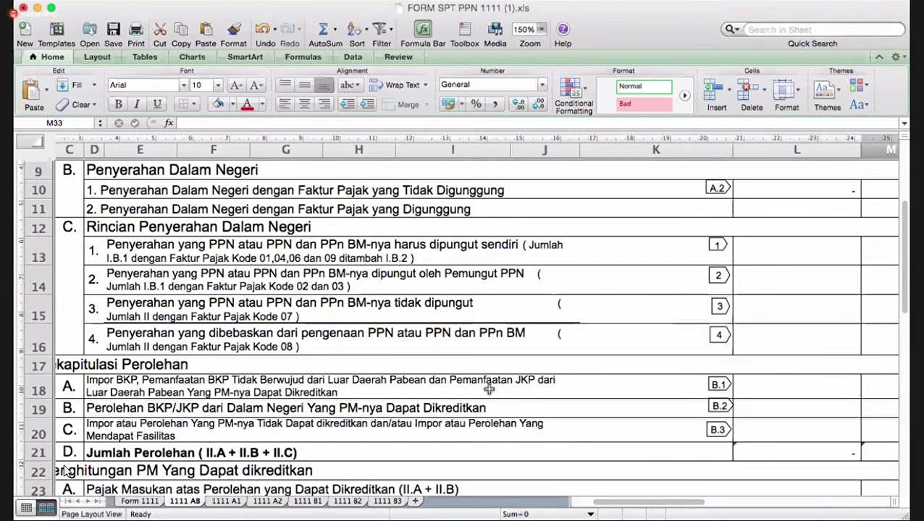
pyautogui.hscroll(1, 64, 471)
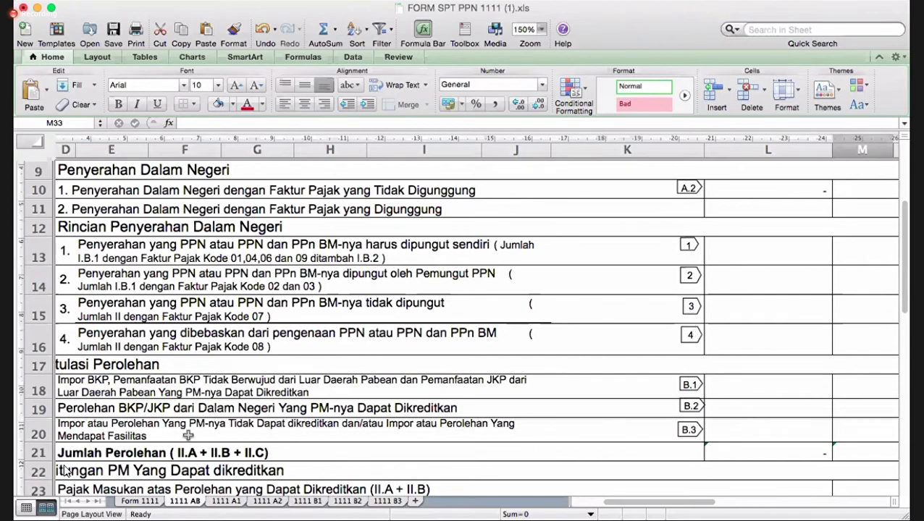
pyautogui.click(139, 501)
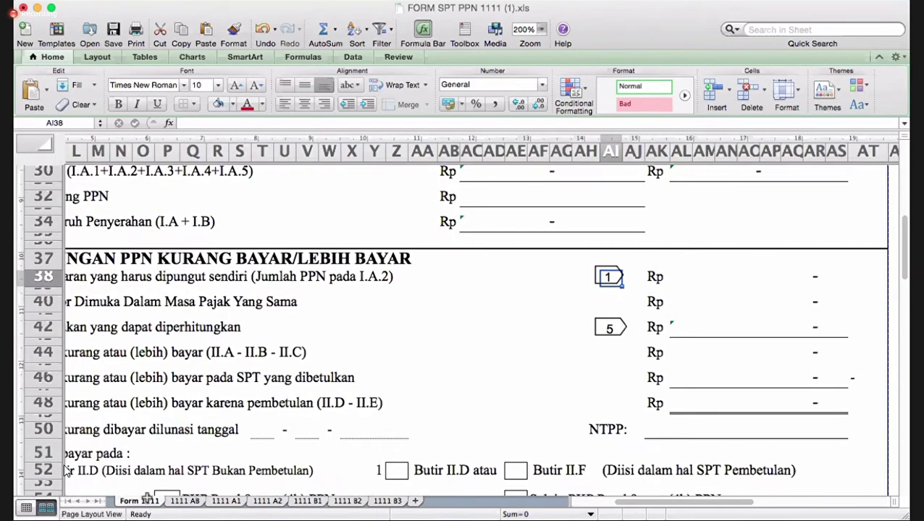
pyautogui.scroll(5, 521, 387)
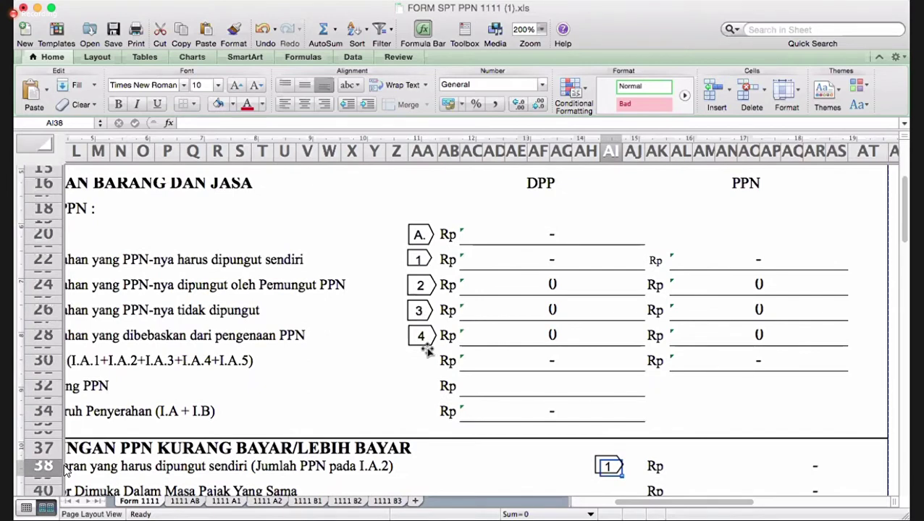
pyautogui.click(189, 501)
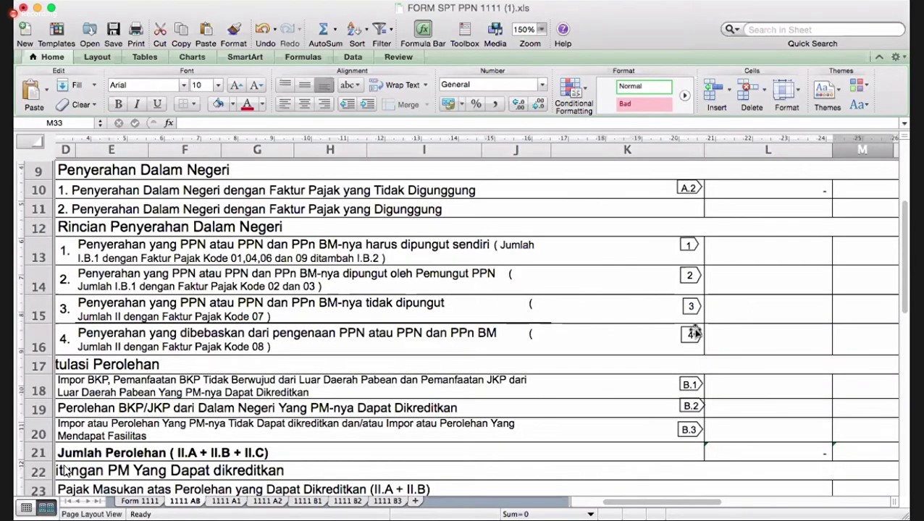
pyautogui.click(136, 501)
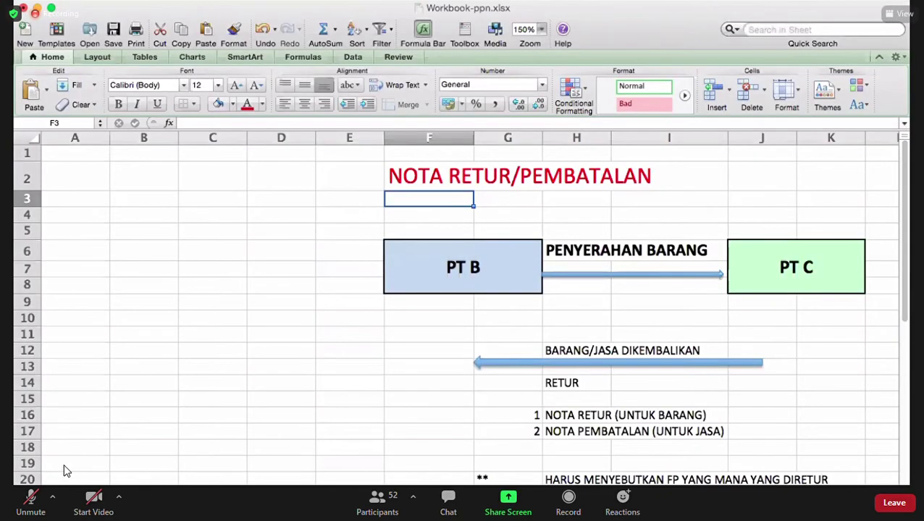
pyautogui.click(472, 501)
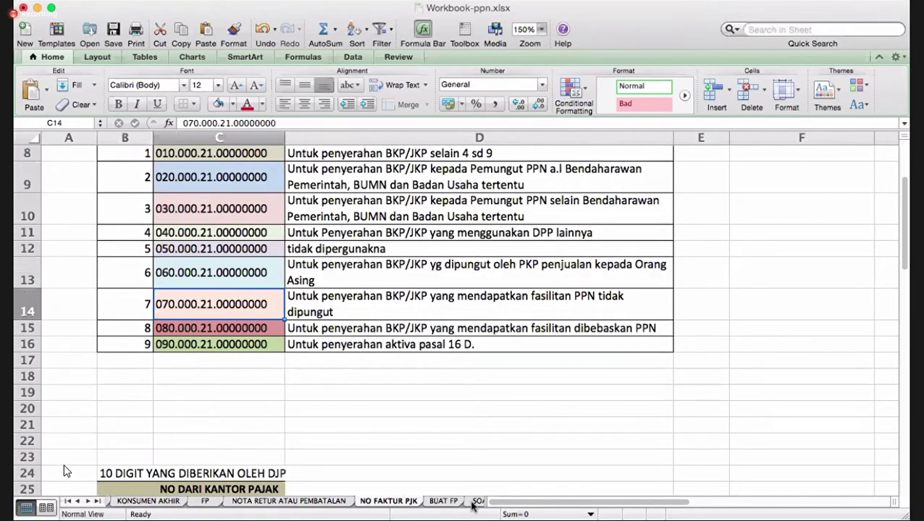
pyautogui.click(466, 501)
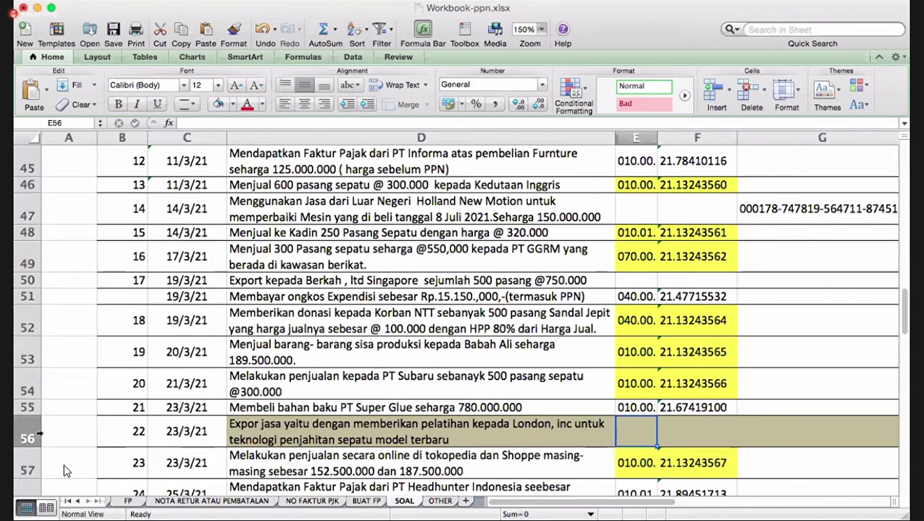
pyautogui.click(37, 433)
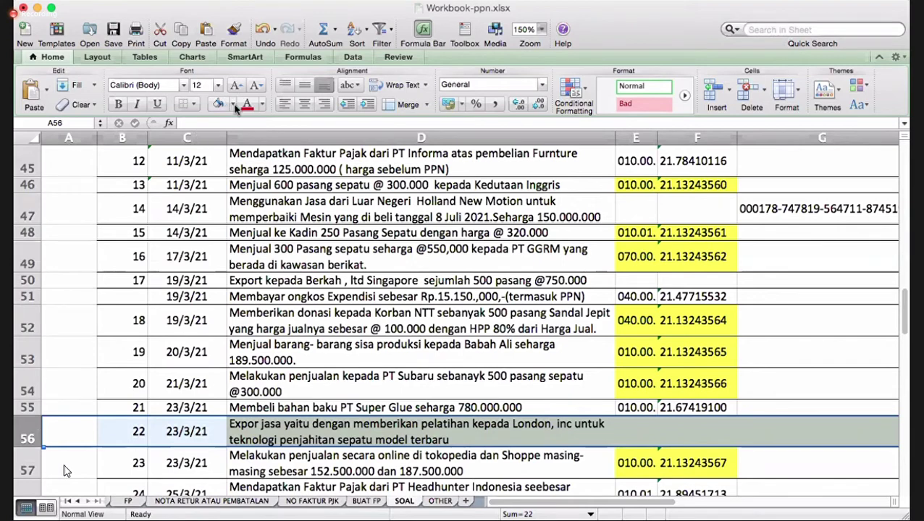
pyautogui.click(246, 103)
pyautogui.click(233, 104)
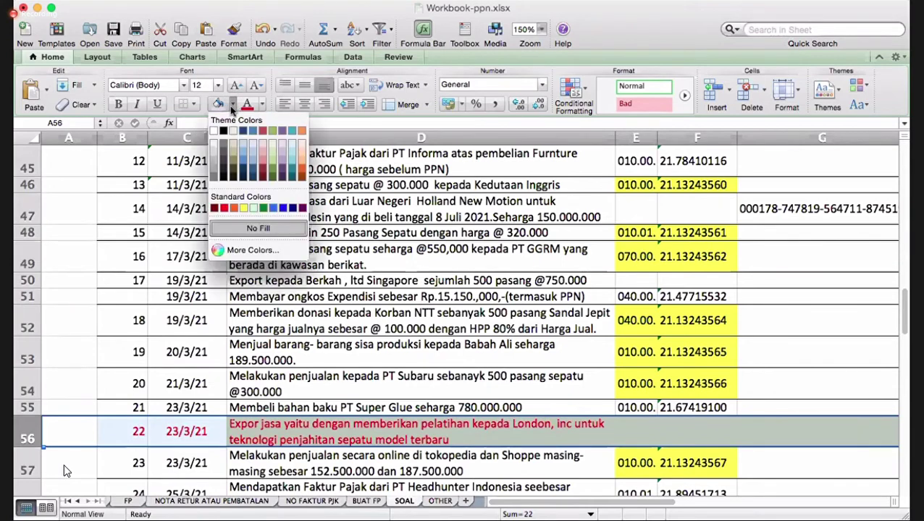
pyautogui.click(261, 228)
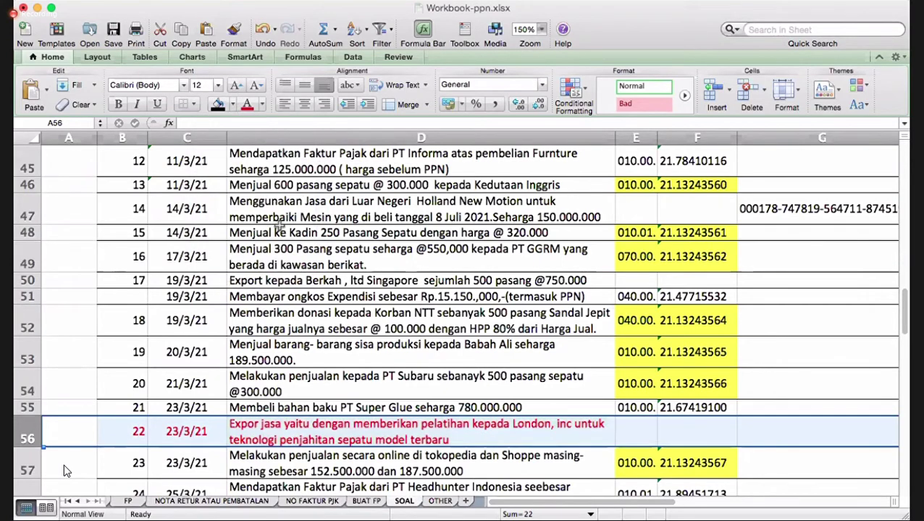
pyautogui.click(263, 108)
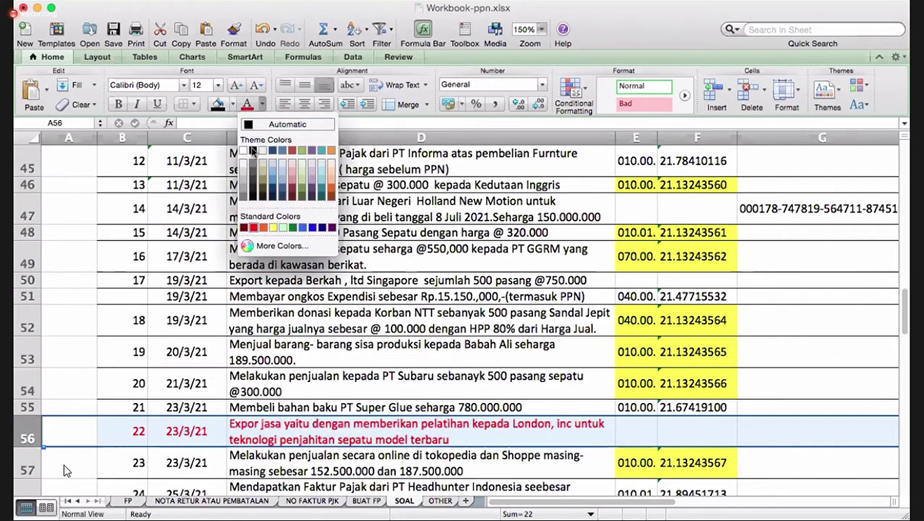
pyautogui.press('Escape')
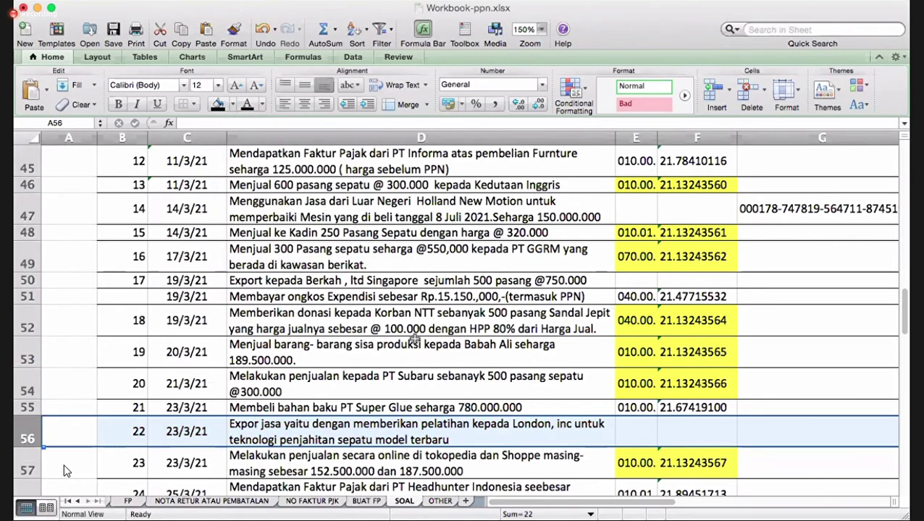
pyautogui.scroll(10, 64, 469)
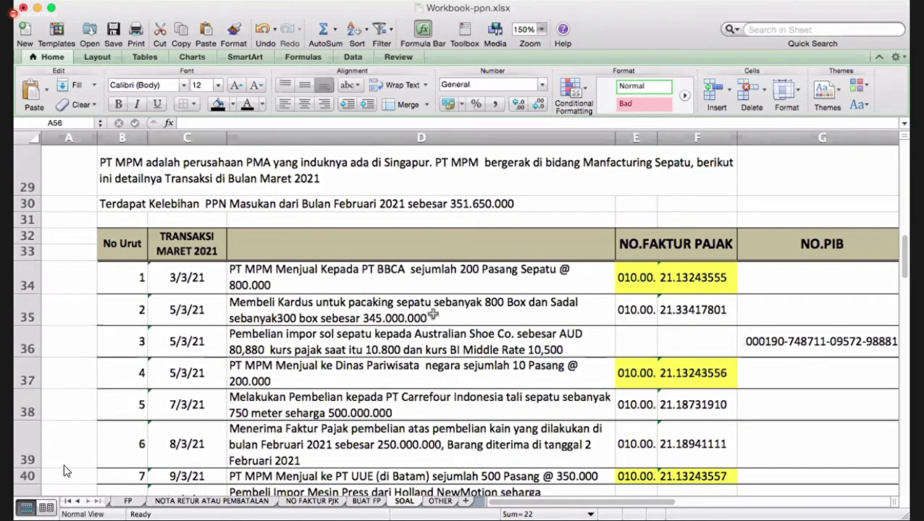
# - Make the row 30 note about February's excess input VAT red and save the workbook
pyautogui.click(400, 273)
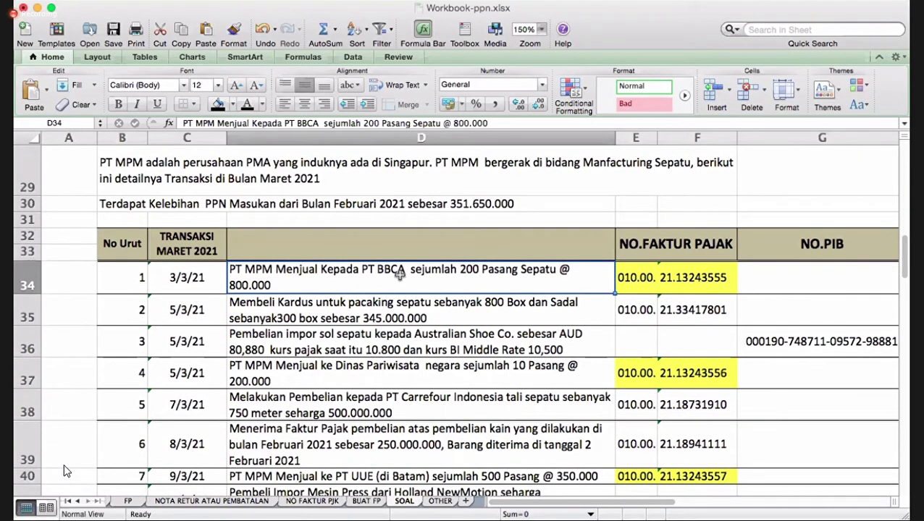
pyautogui.press('Left')
pyautogui.press('Up')
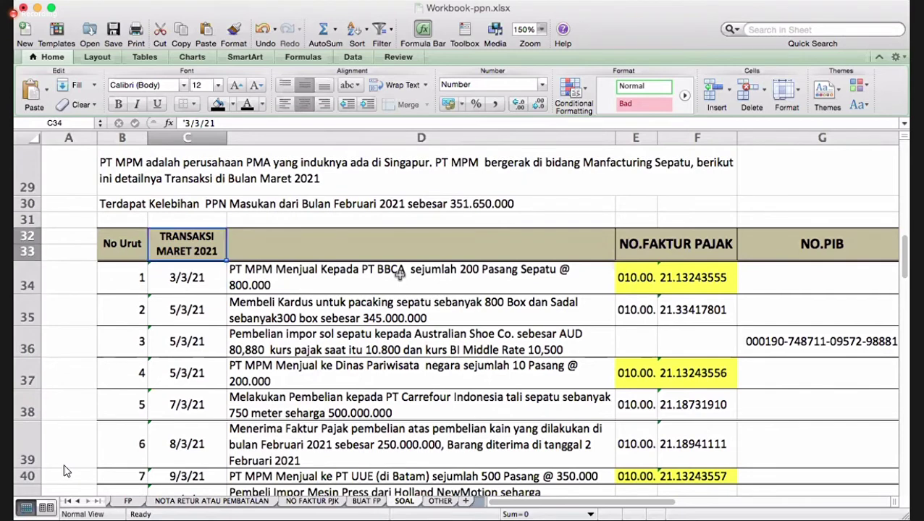
pyautogui.press('Up')
pyautogui.press('Up')
pyautogui.press('Up')
pyautogui.press('Up')
pyautogui.press('Down')
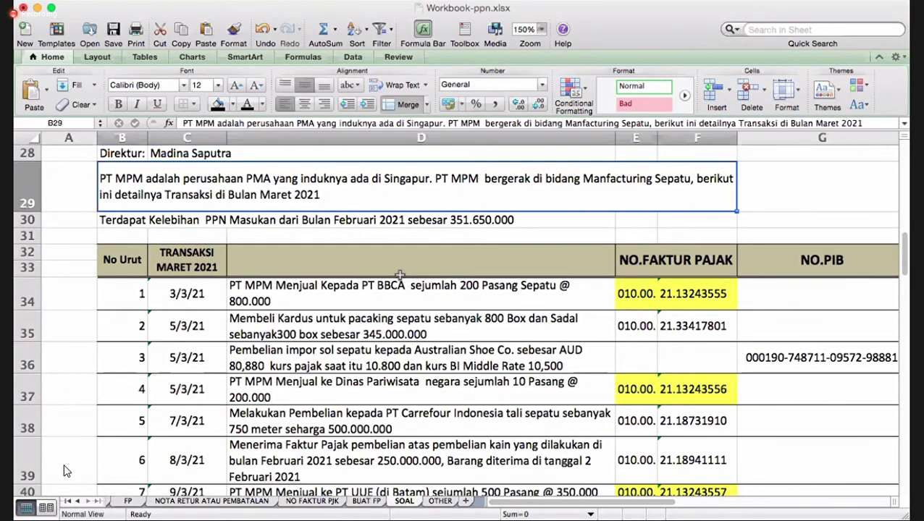
pyautogui.press('Down')
pyautogui.press('Right')
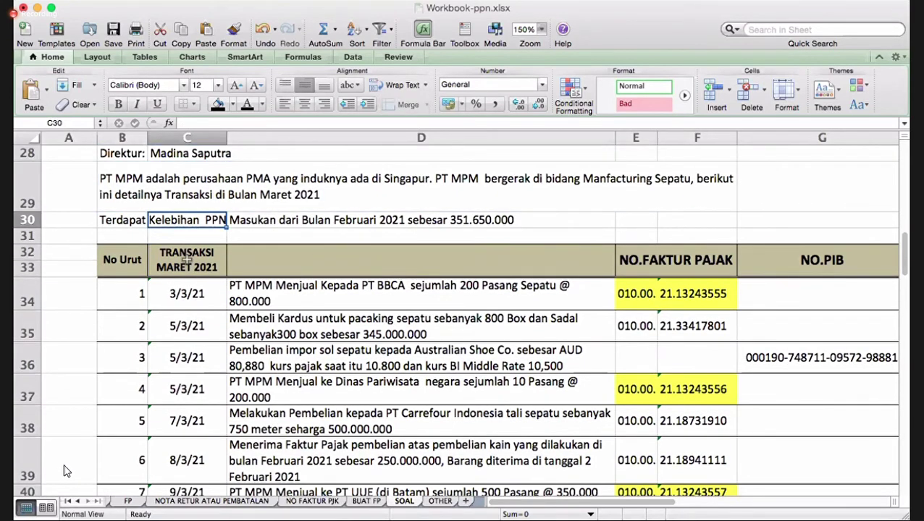
pyautogui.press('Left')
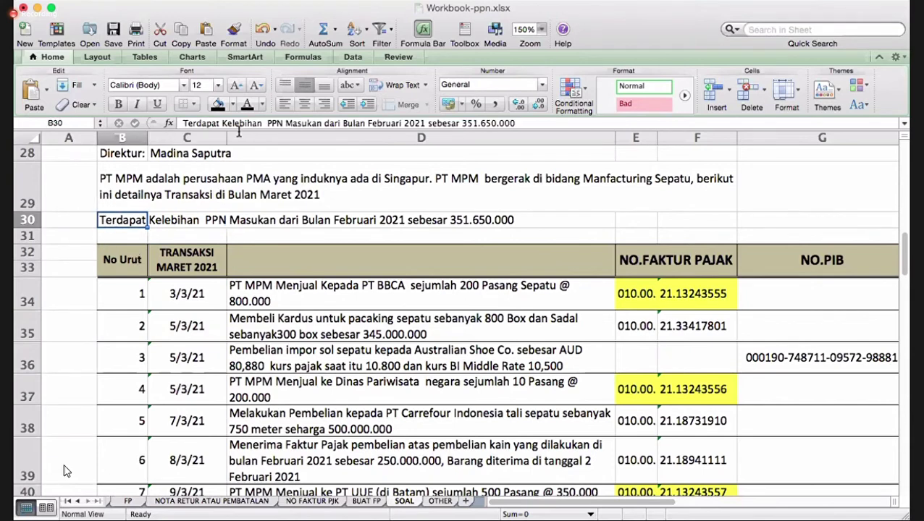
pyautogui.click(261, 104)
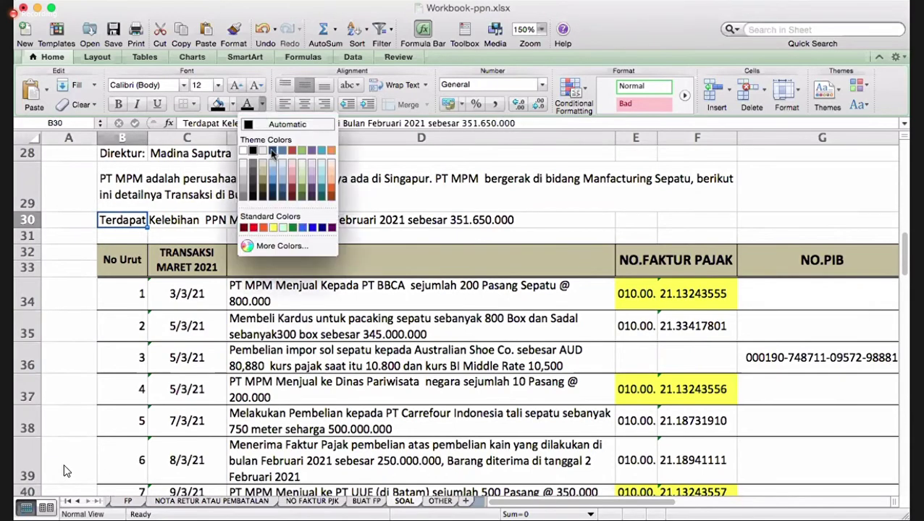
pyautogui.click(253, 227)
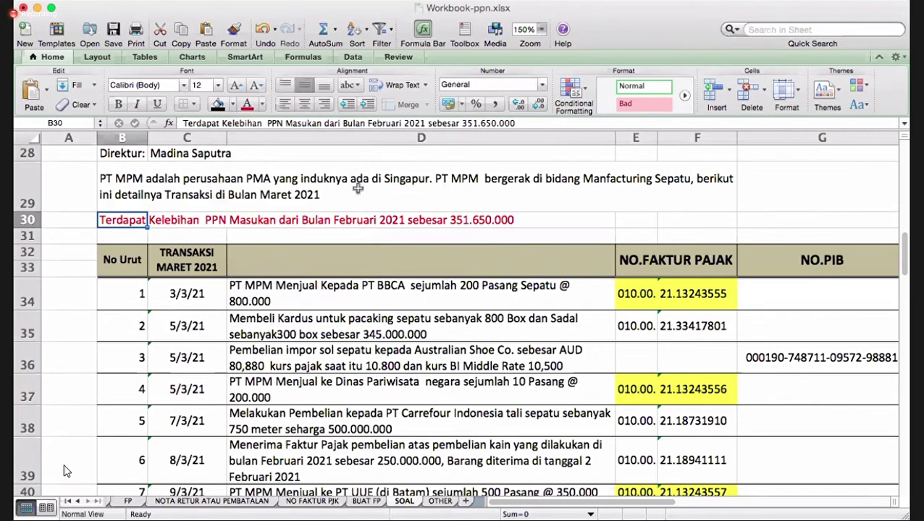
pyautogui.click(113, 30)
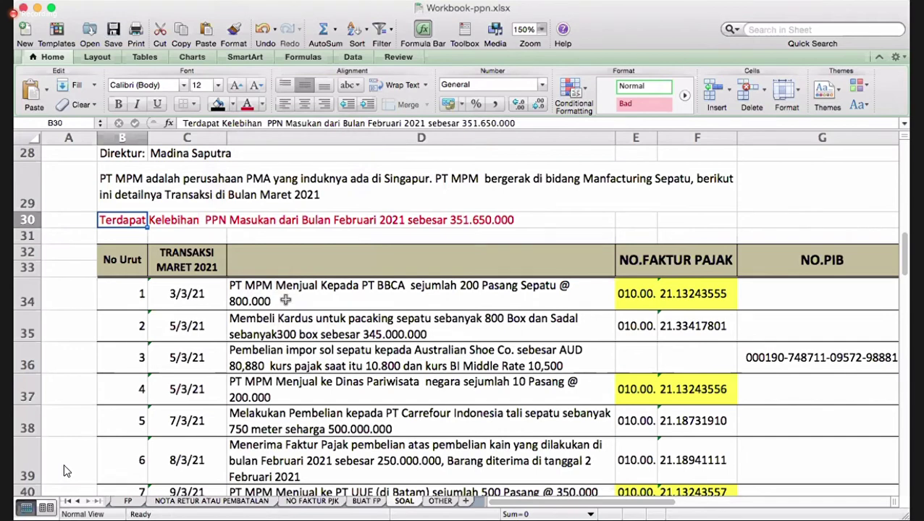
# - Move along the first transaction row 34 from the description to column G
pyautogui.click(286, 295)
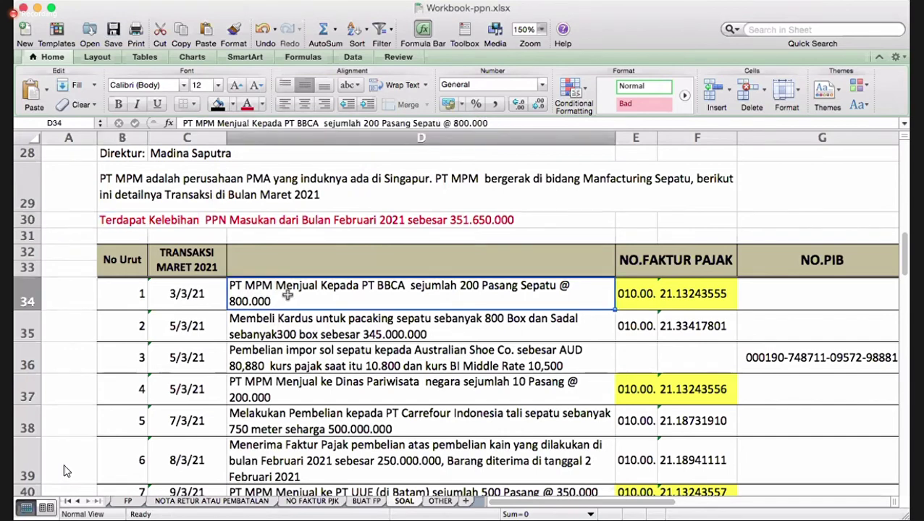
pyautogui.press('Right')
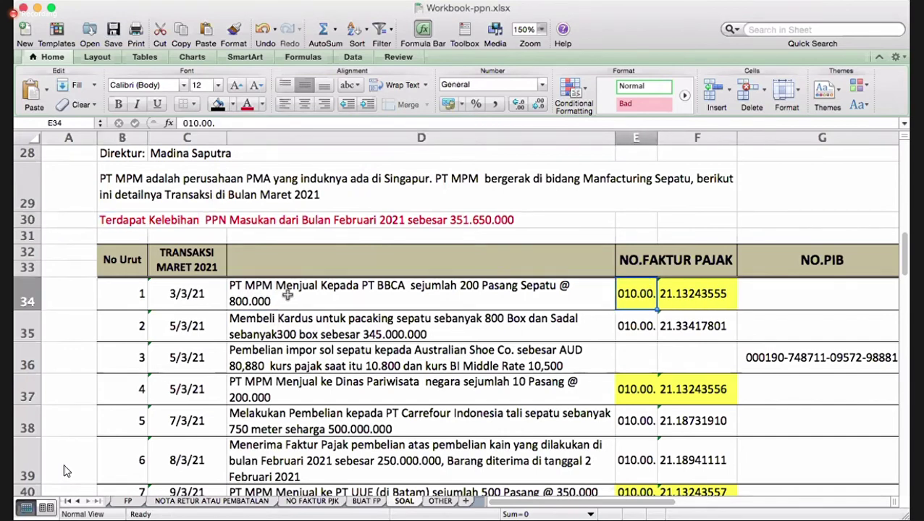
pyautogui.press('Left')
pyautogui.press('Left')
pyautogui.press('Right')
pyautogui.press('Right')
pyautogui.press('Right')
pyautogui.press('Right')
pyautogui.press('Right')
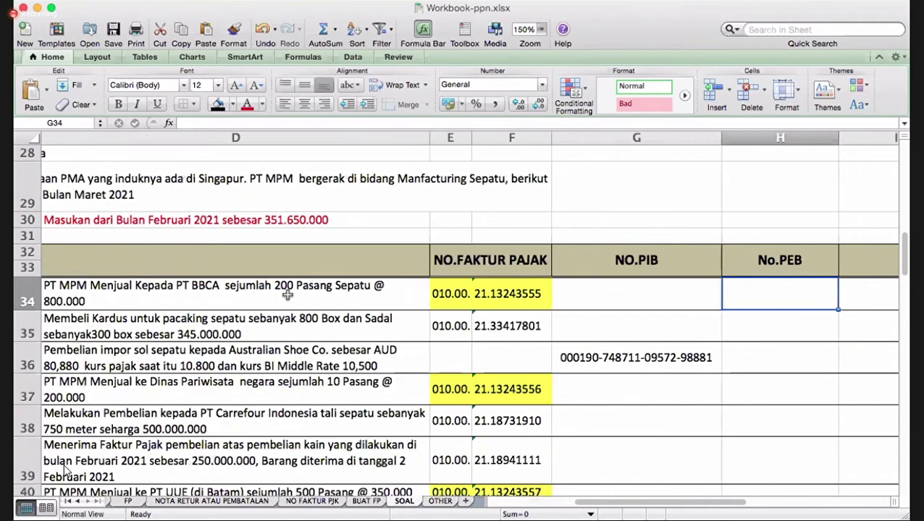
pyautogui.press('Right')
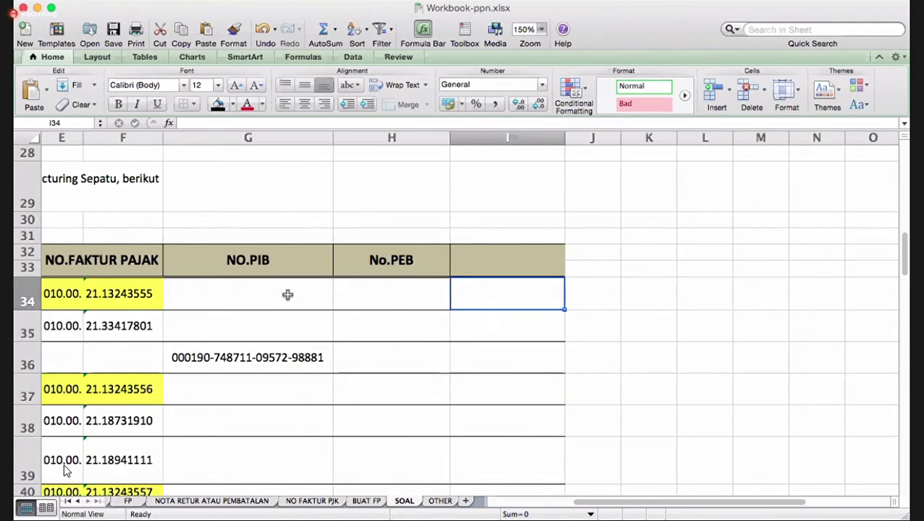
pyautogui.press('Left')
pyautogui.press('Left')
pyautogui.press('Left')
pyautogui.press('Left')
pyautogui.press('Left')
pyautogui.press('Left')
pyautogui.press('Right')
pyautogui.press('Right')
pyautogui.press('Right')
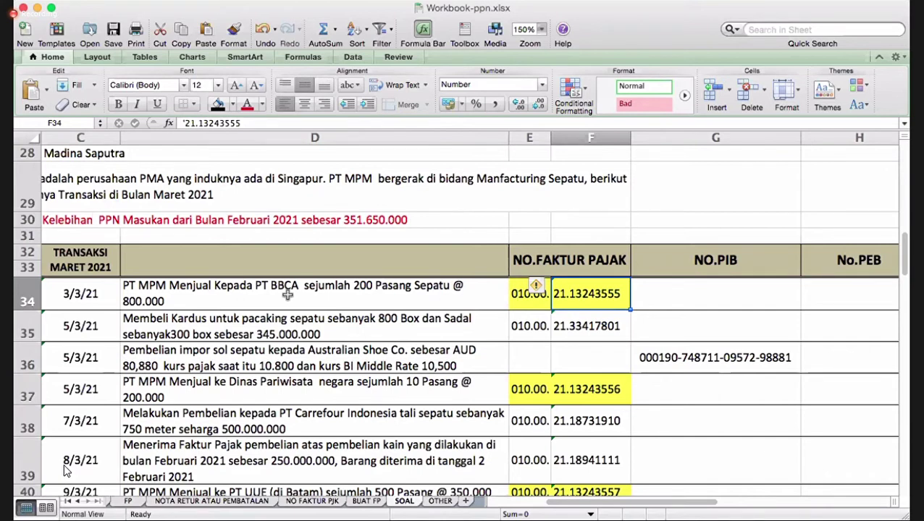
pyautogui.press('Right')
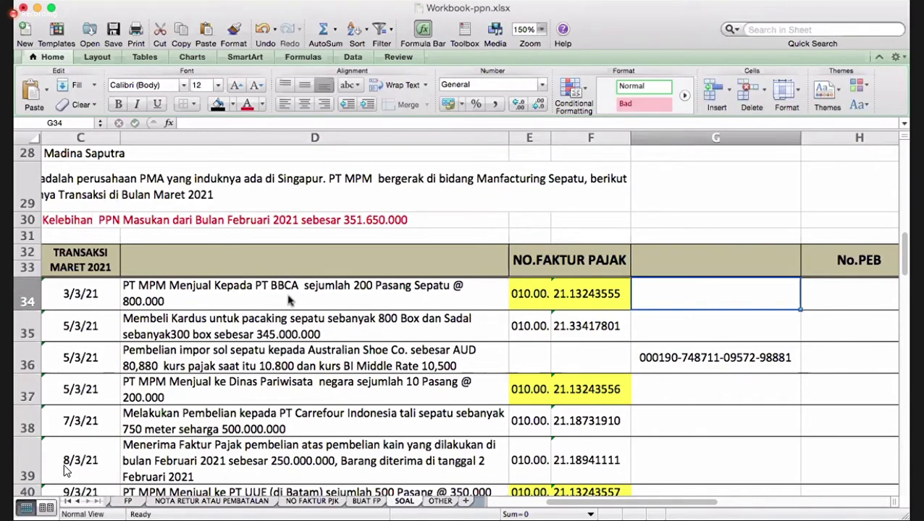
# - Replace the NO.PIB heading in G32 with NPWP LAWAN TRANSAKSI
pyautogui.press('Up')
pyautogui.write('N')
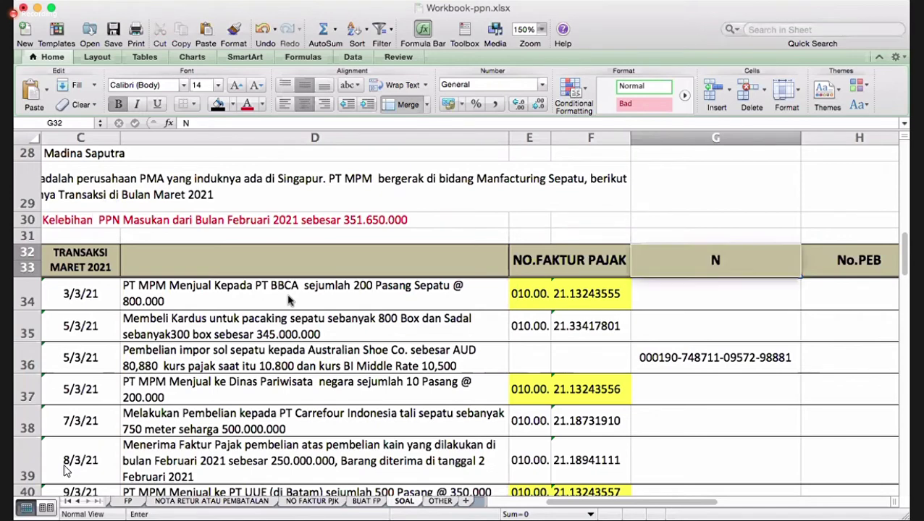
pyautogui.write('PWP LA')
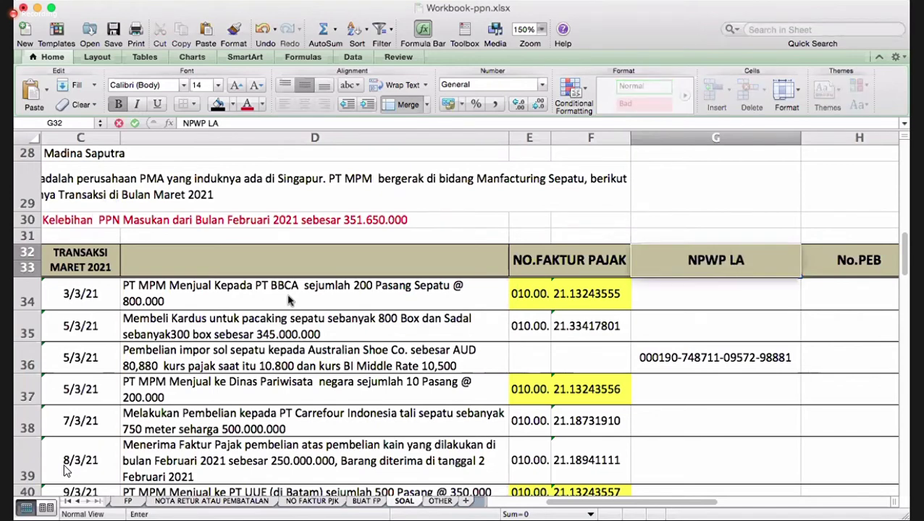
pyautogui.write('WAN TRANSAKSI')
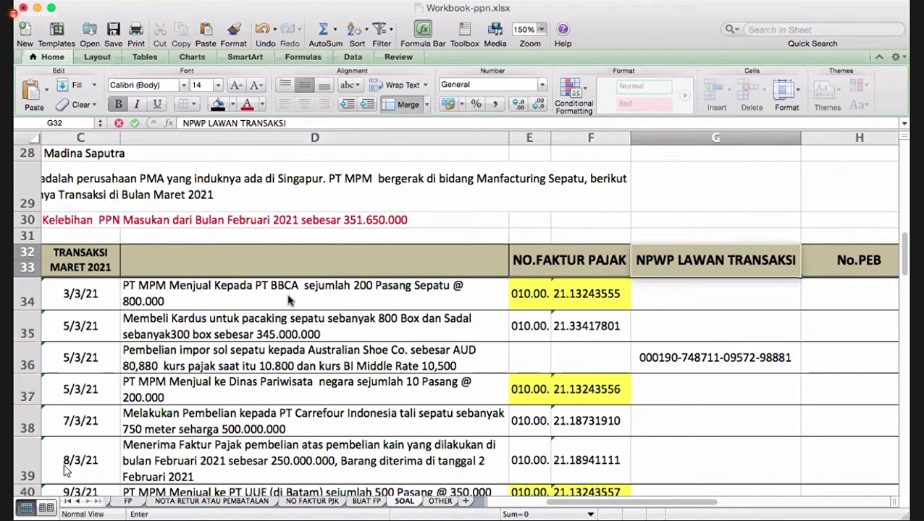
pyautogui.press('Return')
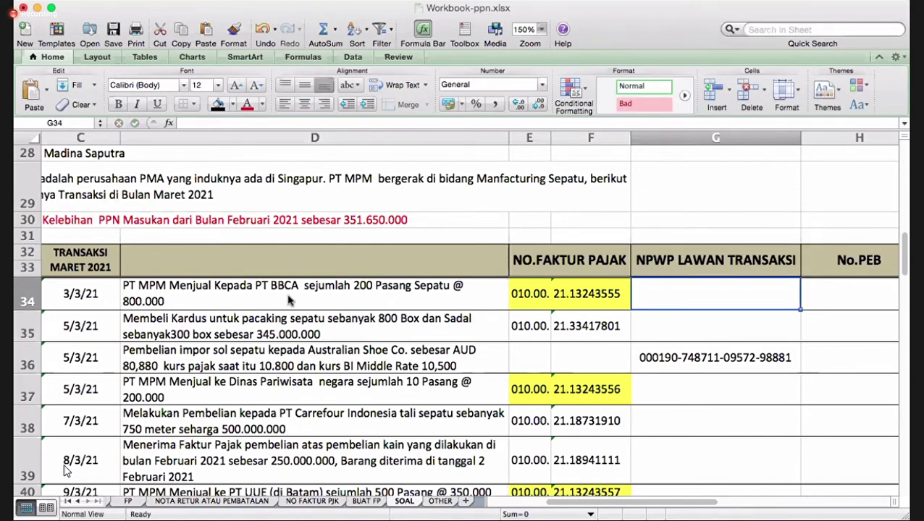
pyautogui.write('0')
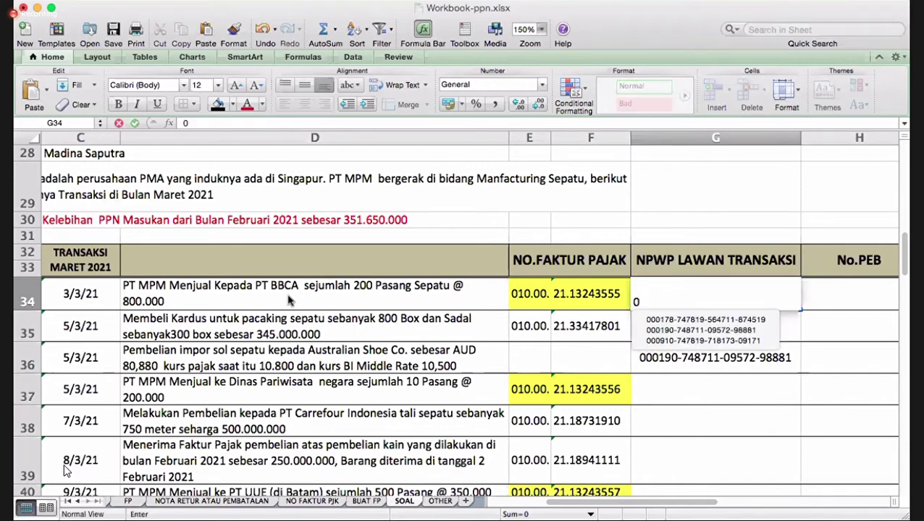
pyautogui.press('BackSpace')
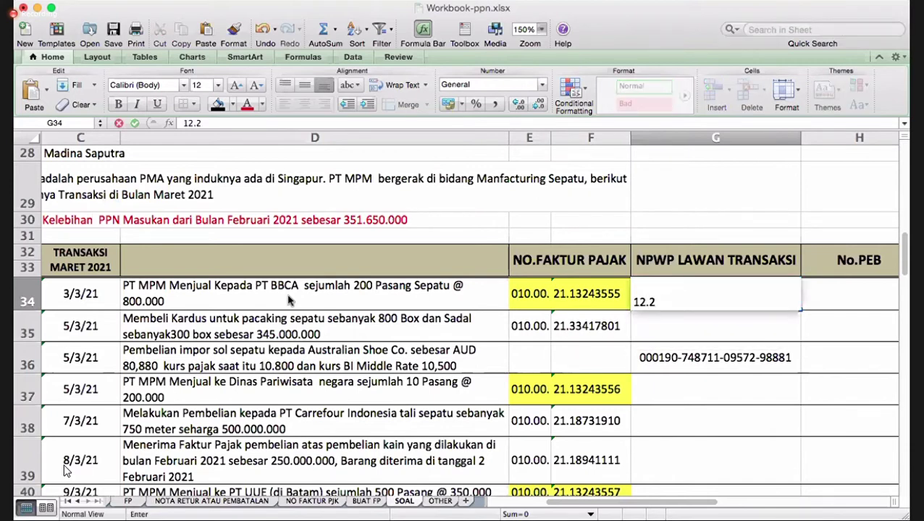
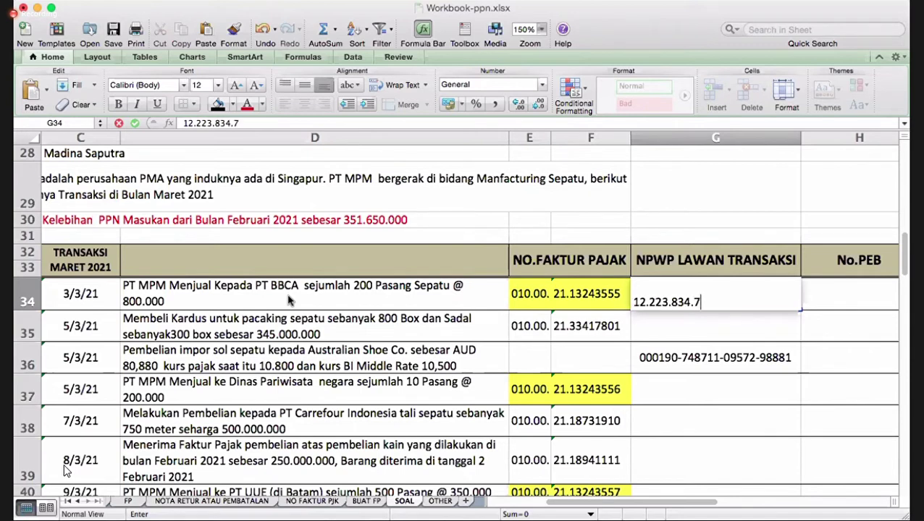
pyautogui.press('Return')
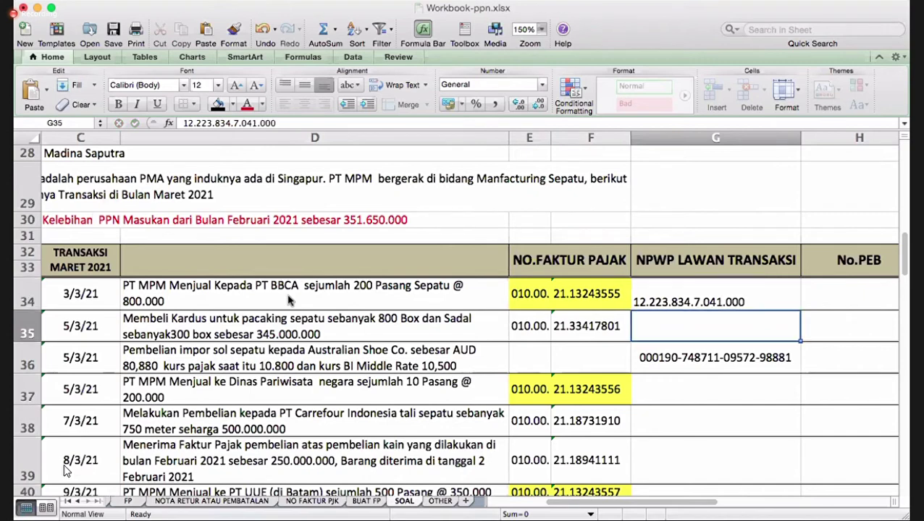
pyautogui.click(682, 299)
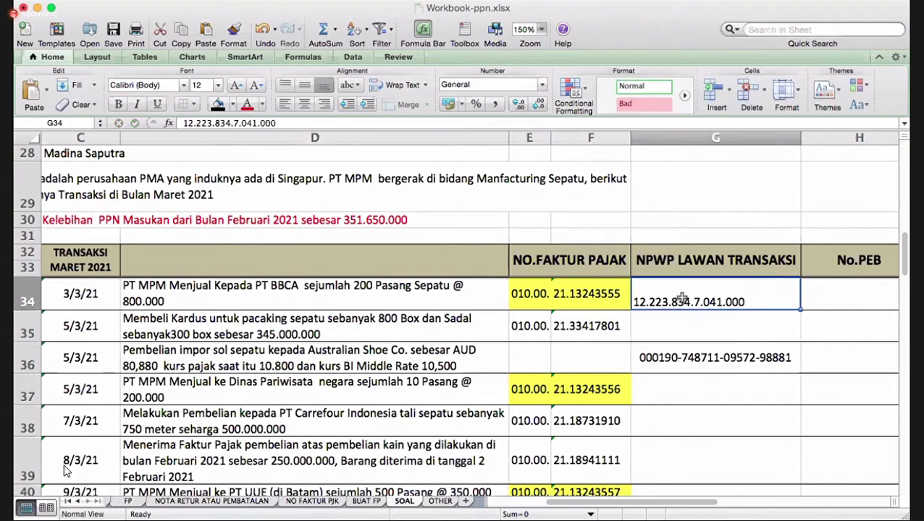
pyautogui.click(307, 87)
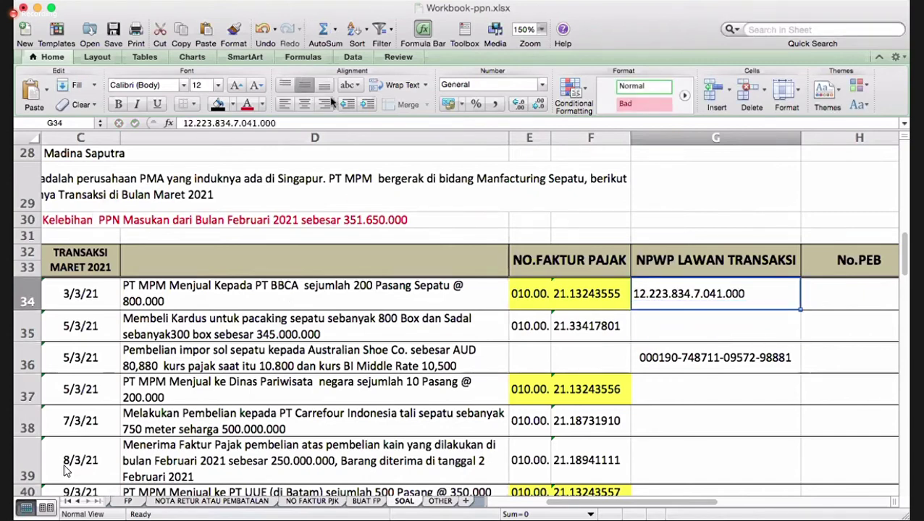
pyautogui.click(307, 107)
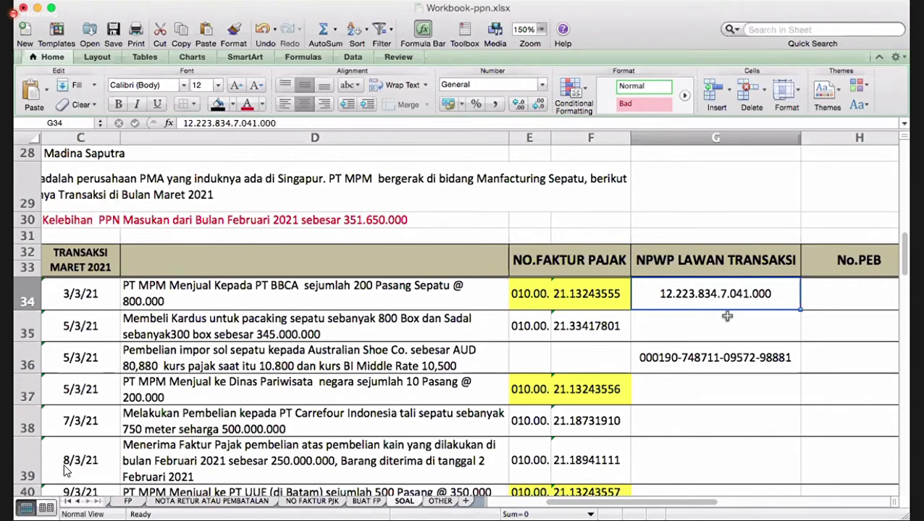
pyautogui.click(114, 33)
pyautogui.moveTo(800, 314); pyautogui.dragTo(802, 335)
pyautogui.click(740, 327)
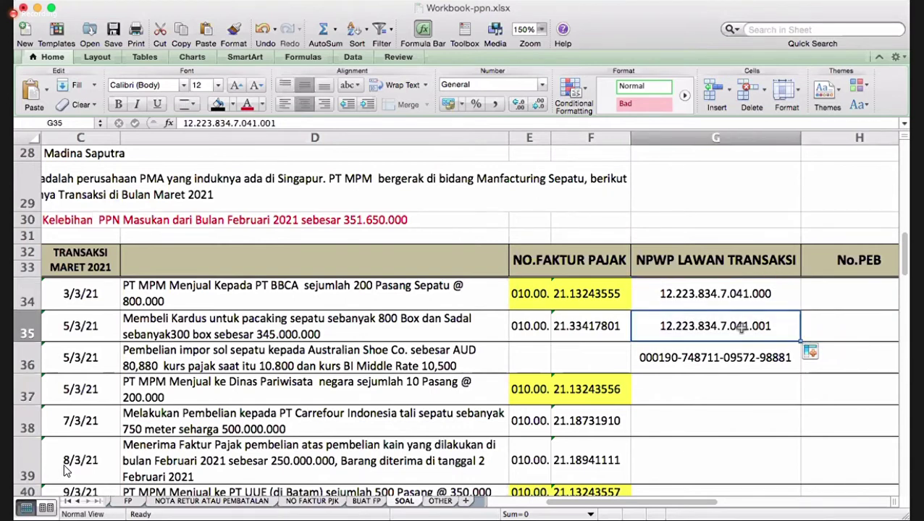
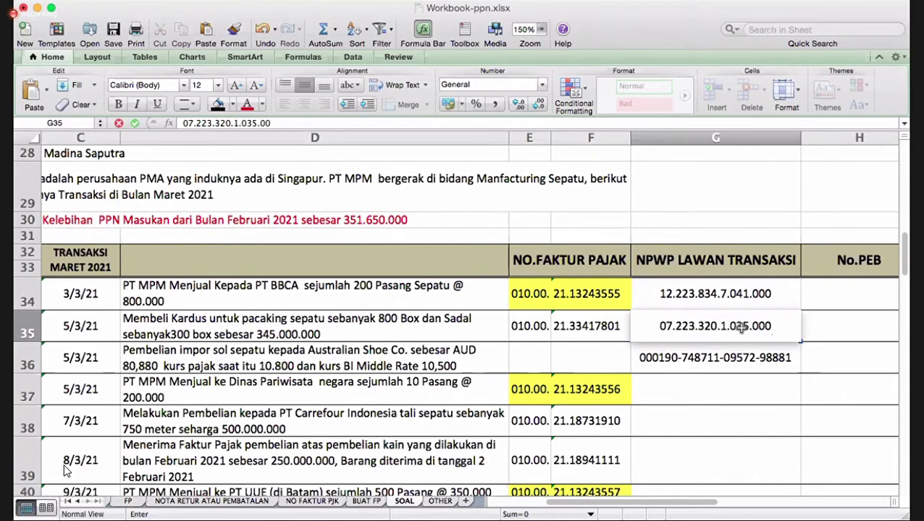
pyautogui.press('Return')
pyautogui.press('Return')
pyautogui.press('Return')
pyautogui.press('Return')
pyautogui.press('Return')
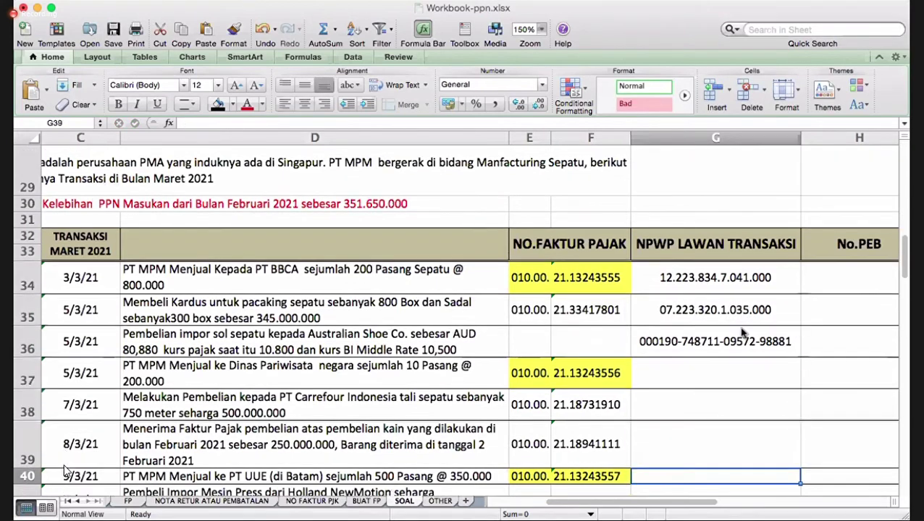
# - Insert 'HARGA C&F' and 'DAN BEA MASUK 20%' into the D36 import description
pyautogui.press('Up')
pyautogui.press('Up')
pyautogui.press('Up')
pyautogui.press('Up')
pyautogui.press('Up')
pyautogui.press('Down')
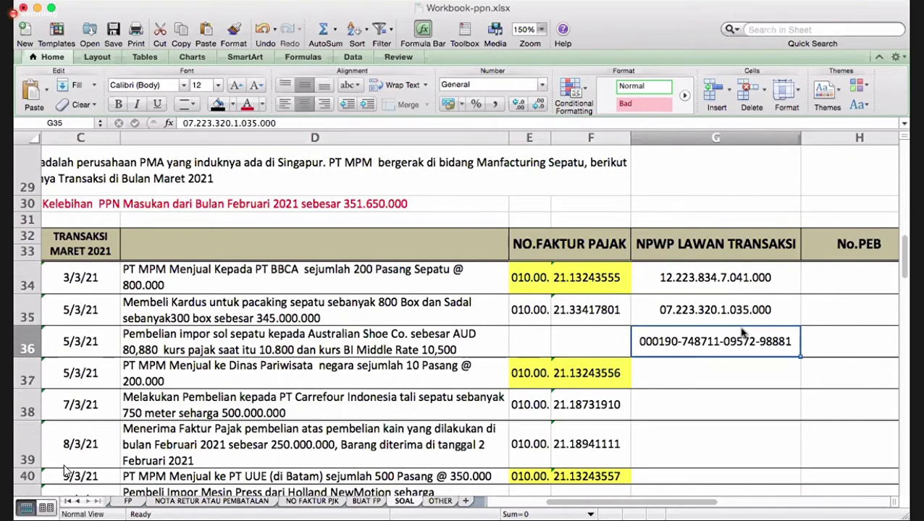
pyautogui.press('Left')
pyautogui.press('Left')
pyautogui.press('Left')
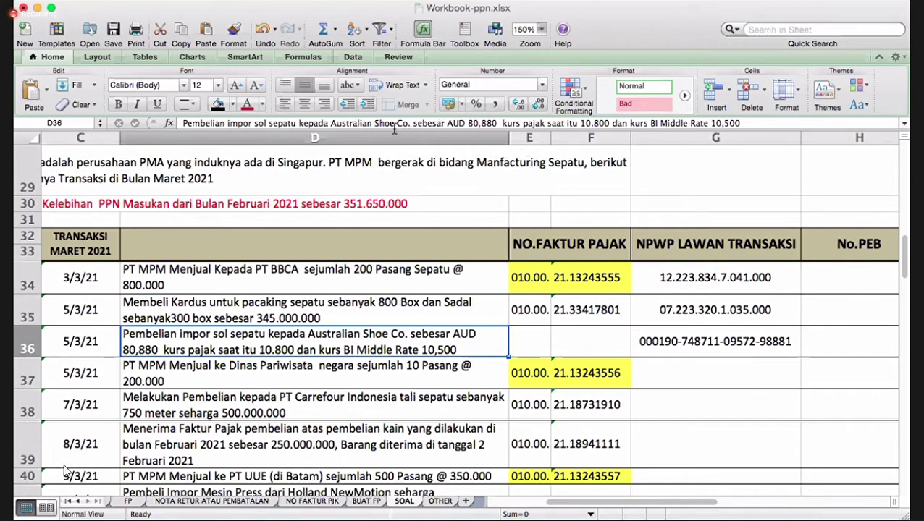
pyautogui.click(446, 123)
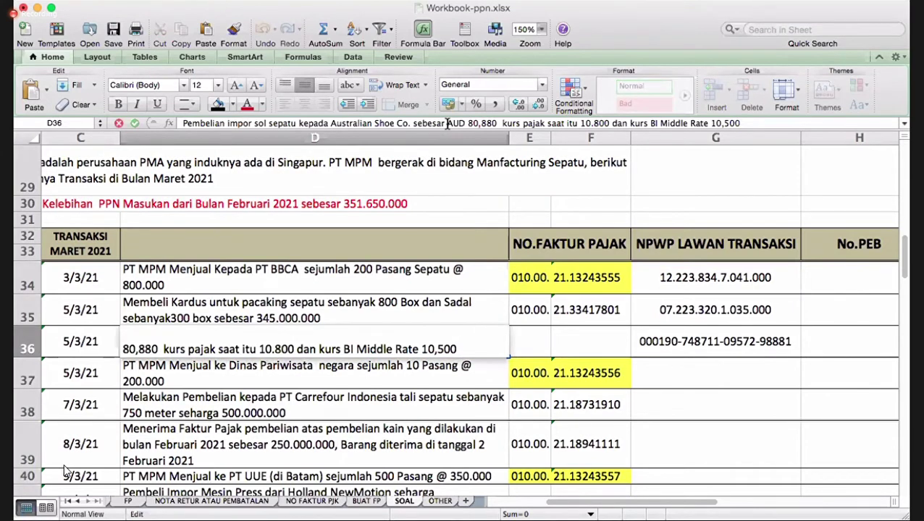
pyautogui.write('HARGA C')
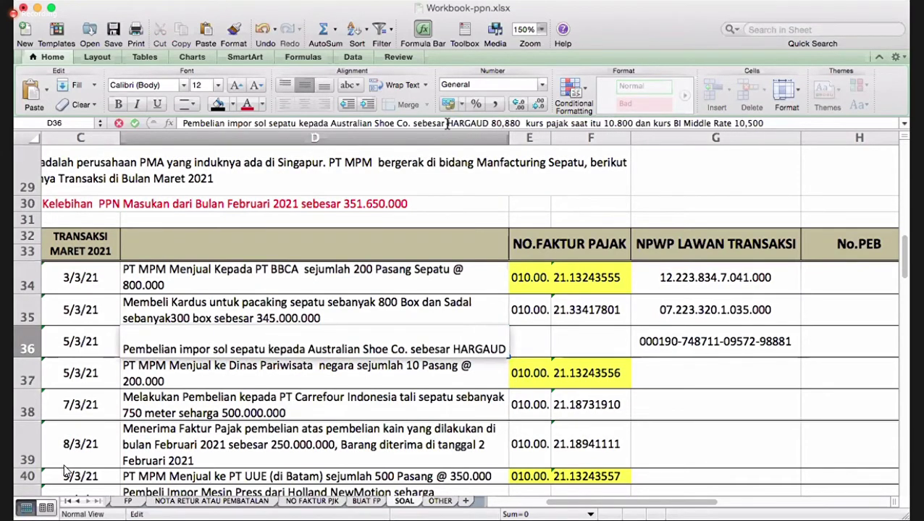
pyautogui.write('& F')
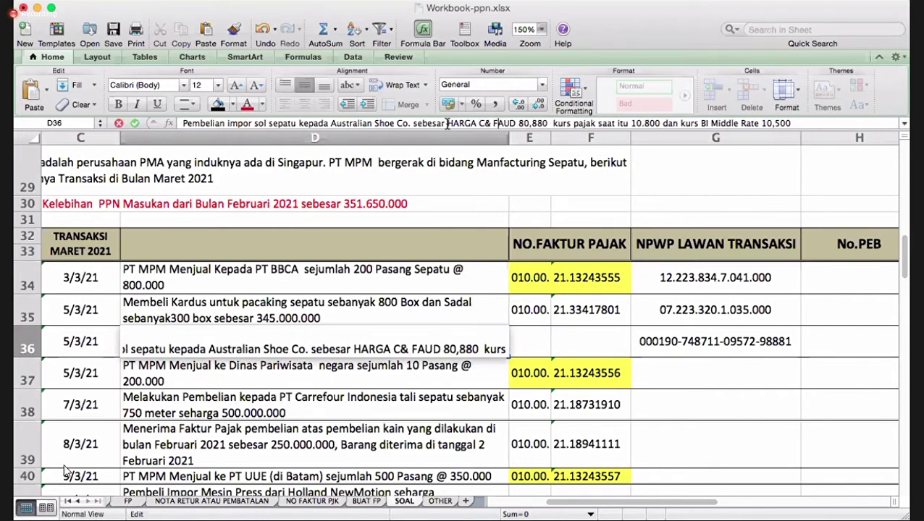
pyautogui.press('BackSpace')
pyautogui.press('BackSpace')
pyautogui.write('F')
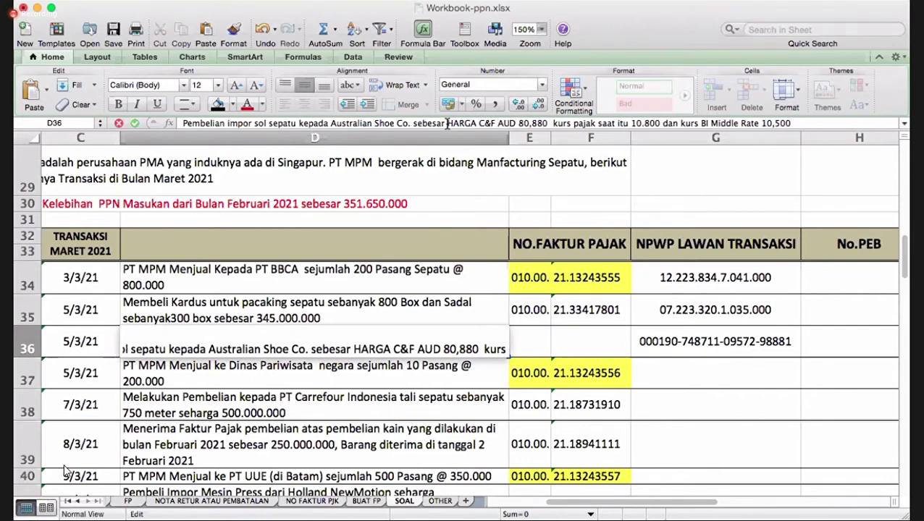
pyautogui.press('Right')
pyautogui.press('Right')
pyautogui.press('Right')
pyautogui.write('DAN BE')
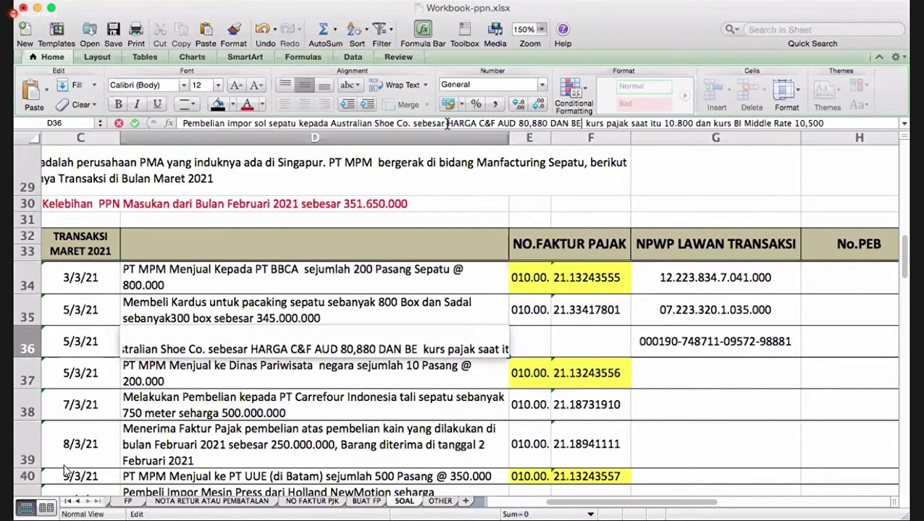
pyautogui.write('A MASUK 2')
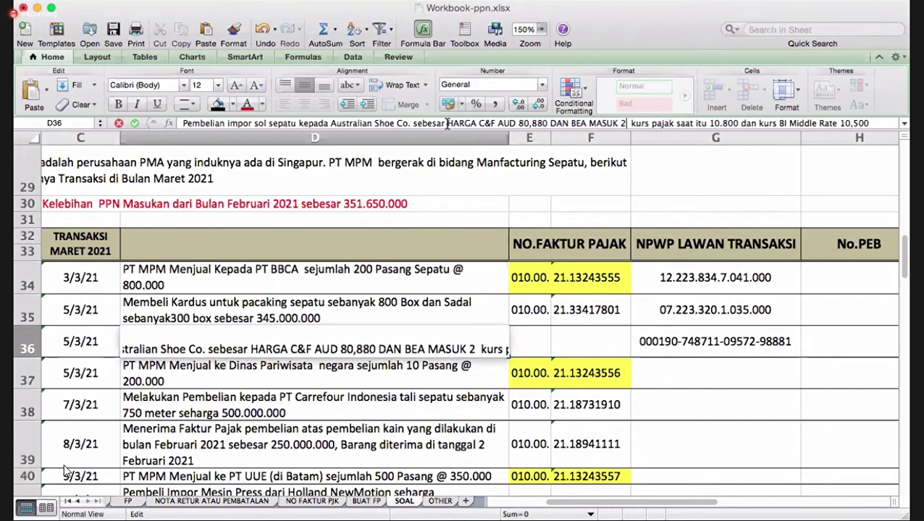
pyautogui.write('0%')
pyautogui.press('Return')
# - Review the descriptions and select row 37's sale description and tax invoice cells
pyautogui.press('Up')
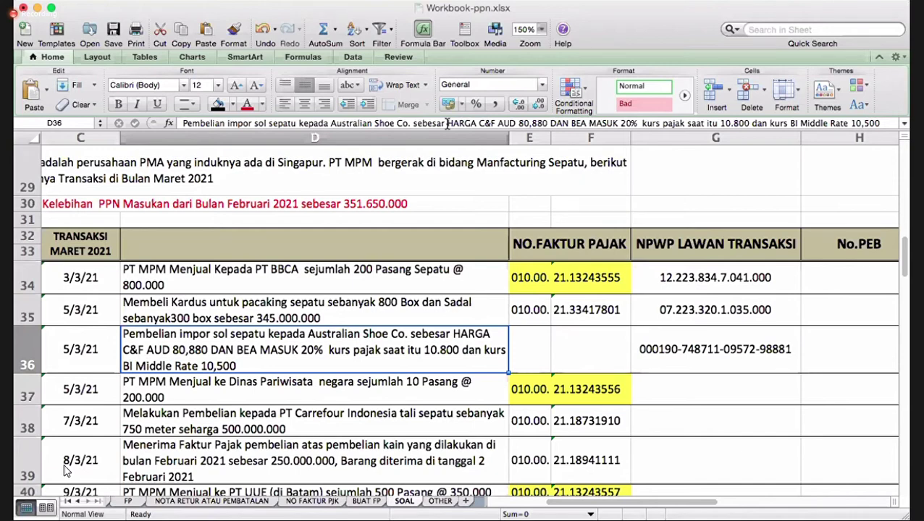
pyautogui.press('Down')
pyautogui.press('Down')
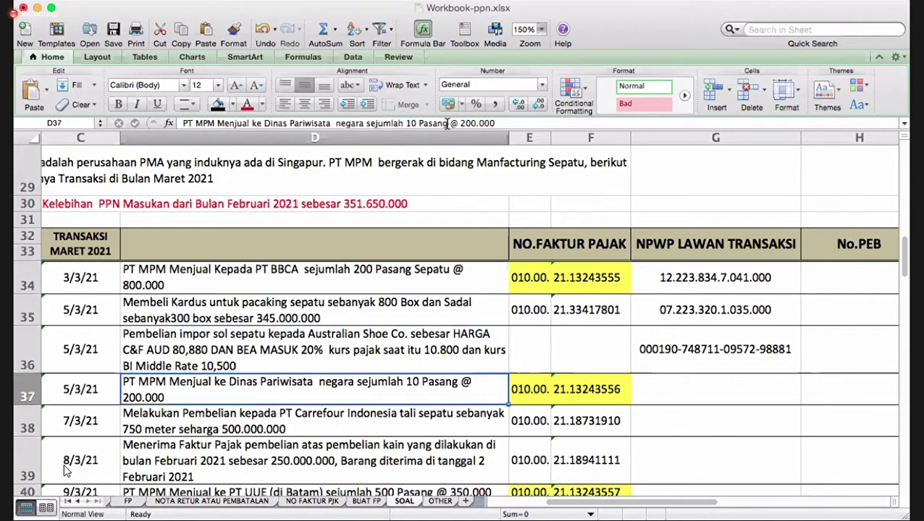
pyautogui.press('Up')
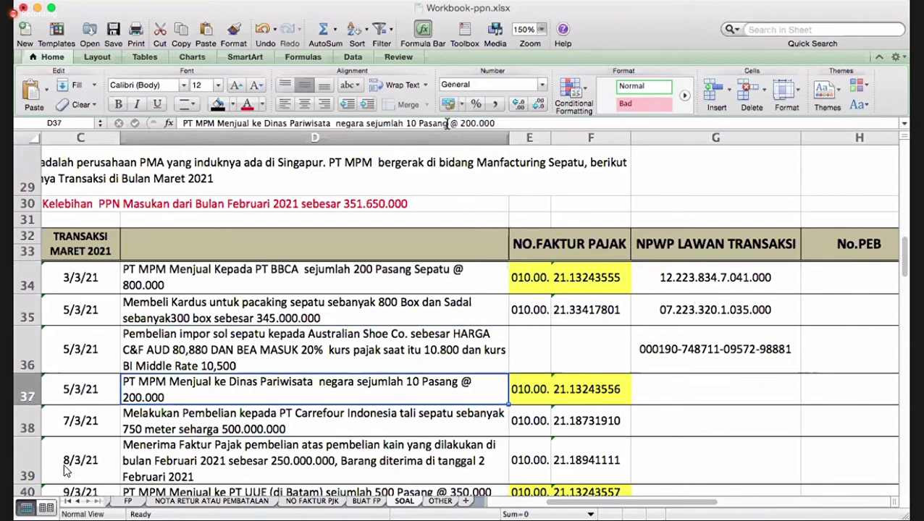
pyautogui.press('Up')
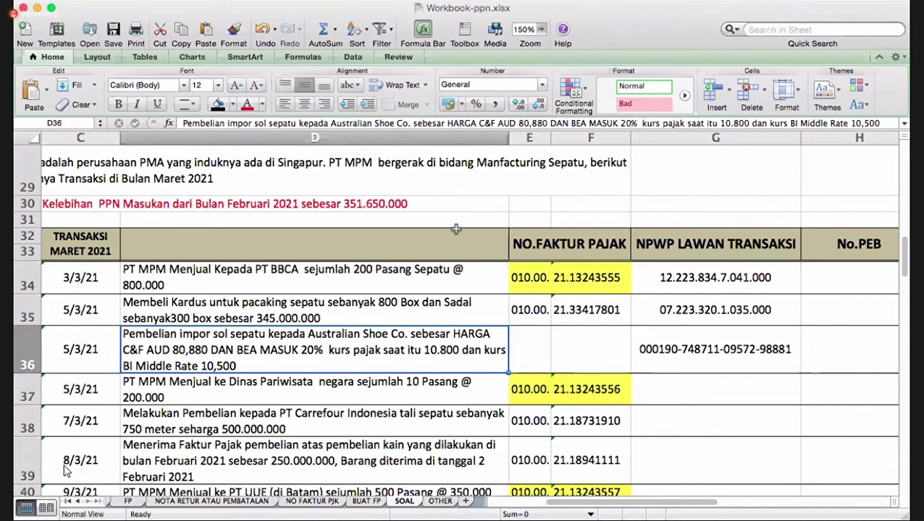
pyautogui.click(400, 391)
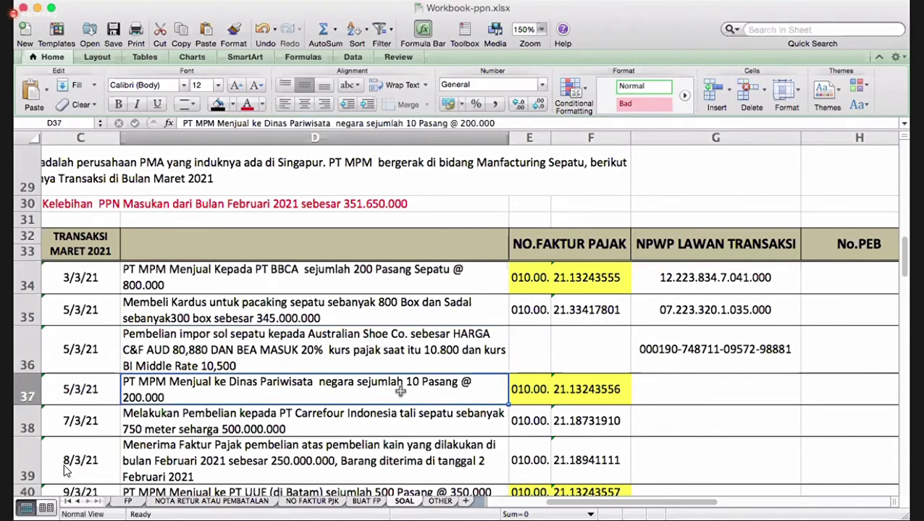
pyautogui.press('Right')
pyautogui.press('Right')
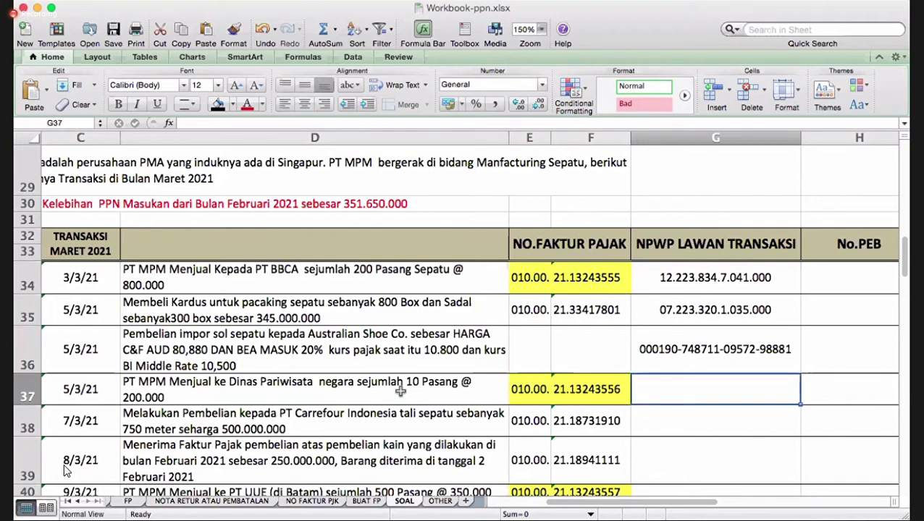
pyautogui.click(340, 402)
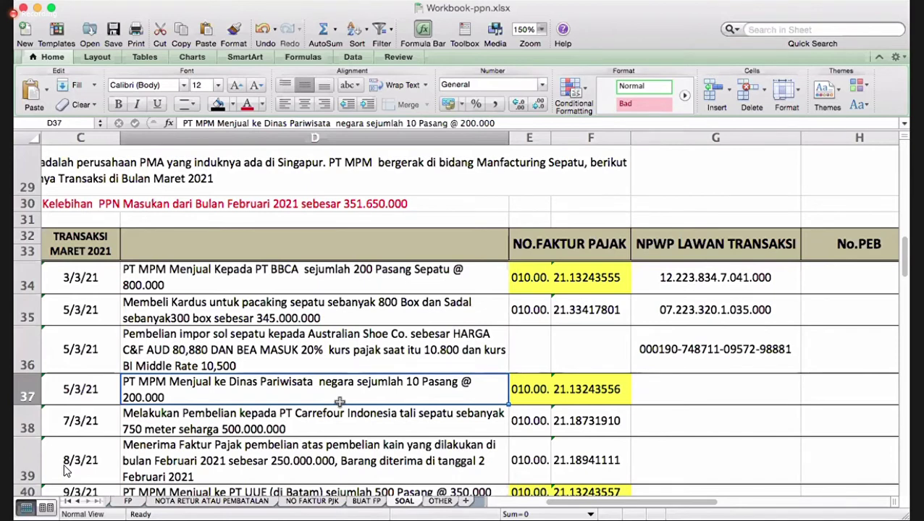
pyautogui.moveTo(521, 387); pyautogui.dragTo(574, 388)
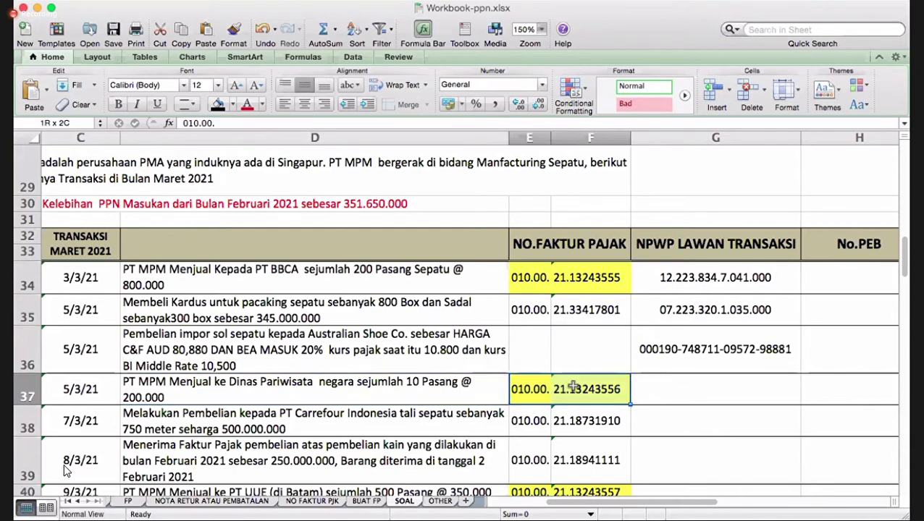
# - Correct the D37 description from Dinas Pariwisata to DUNIA Pariwisata
pyautogui.click(368, 386)
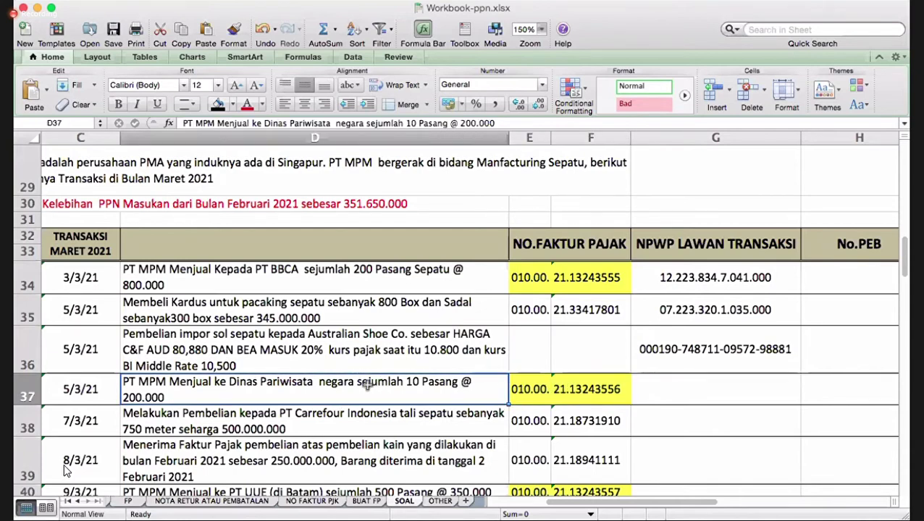
pyautogui.click(287, 126)
pyautogui.press('BackSpace')
pyautogui.press('BackSpace')
pyautogui.press('BackSpace')
pyautogui.press('BackSpace')
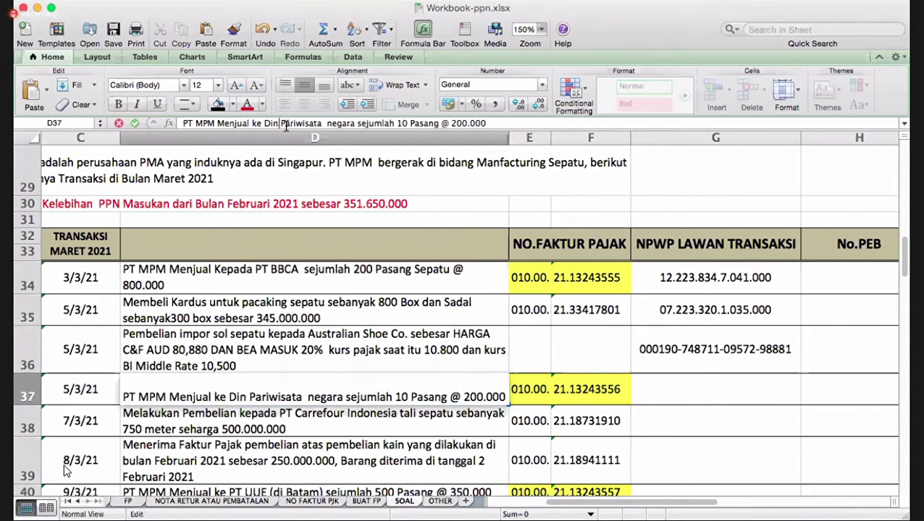
pyautogui.write('UNIA')
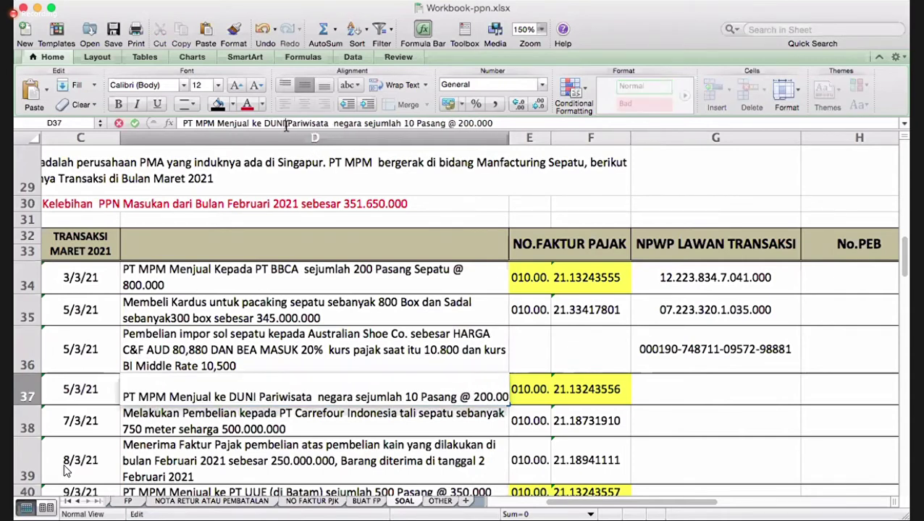
pyautogui.press('Return')
pyautogui.press('Up')
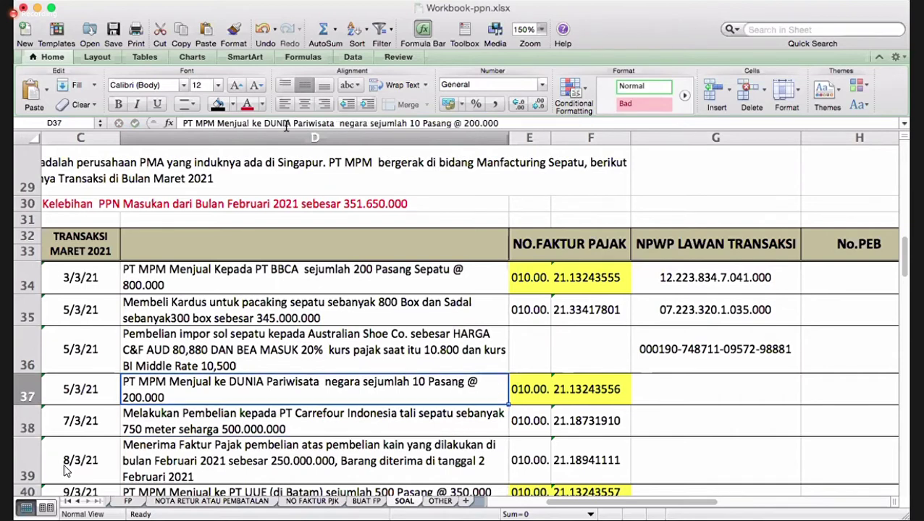
pyautogui.press('Right')
pyautogui.press('Right')
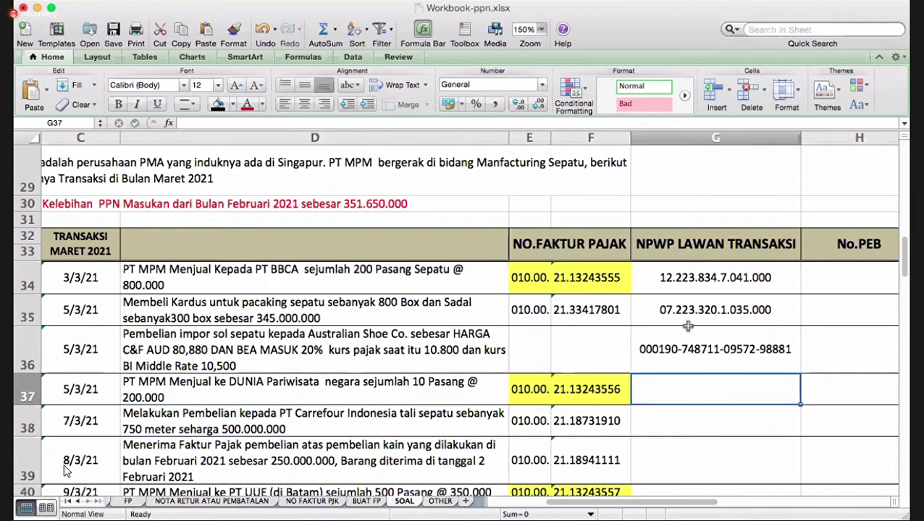
pyautogui.click(713, 308)
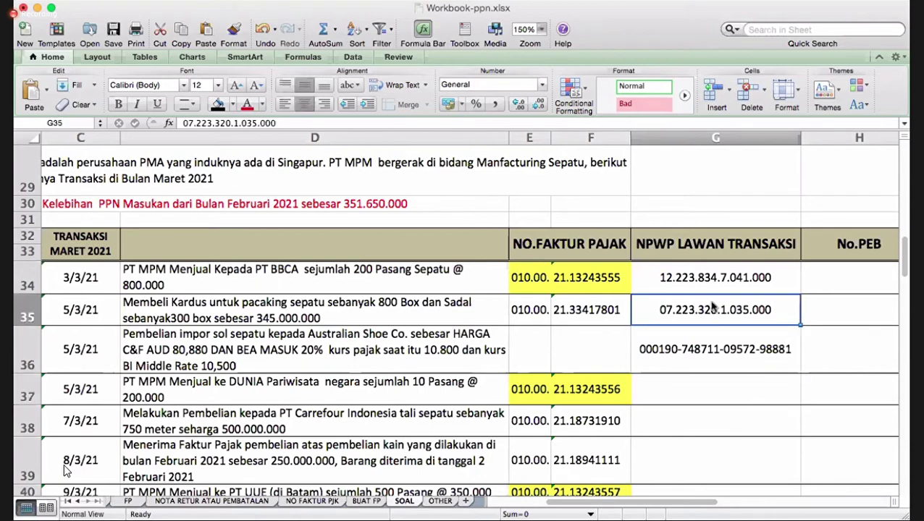
pyautogui.rightClick(713, 308)
pyautogui.click(737, 238)
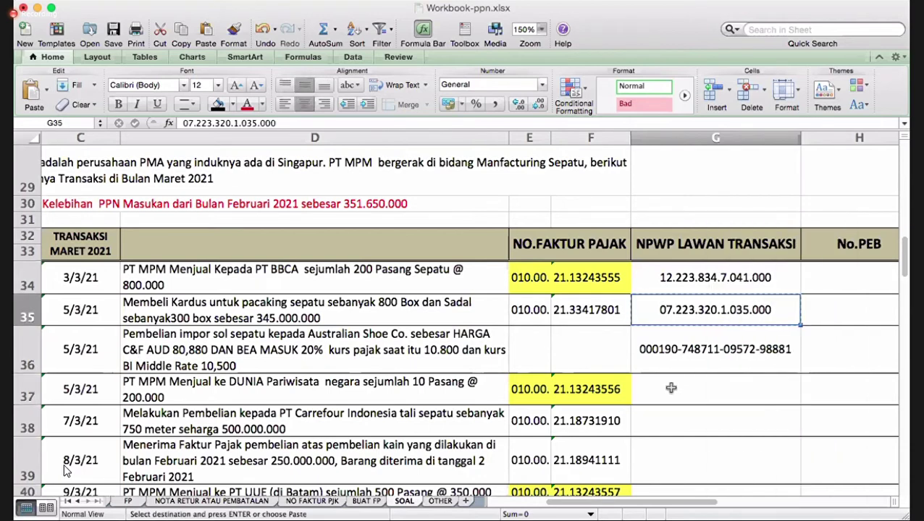
pyautogui.click(672, 389)
pyautogui.rightClick(670, 389)
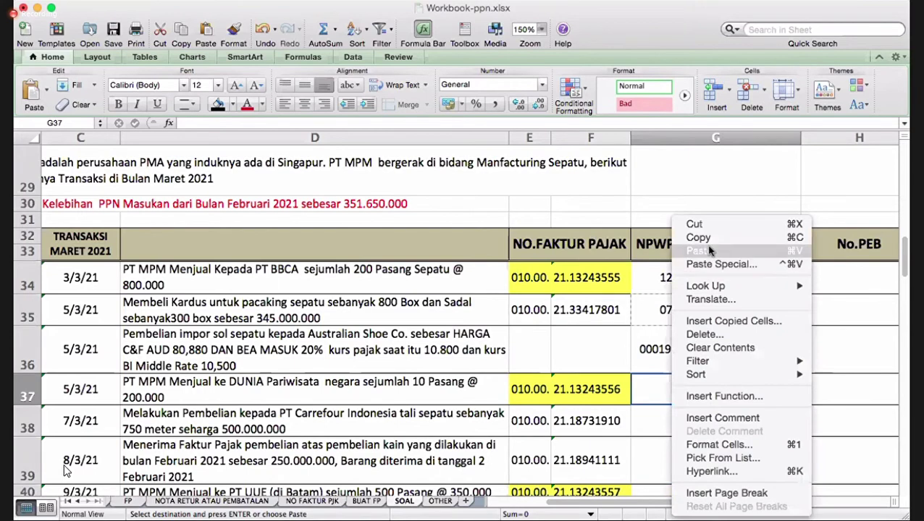
pyautogui.click(709, 250)
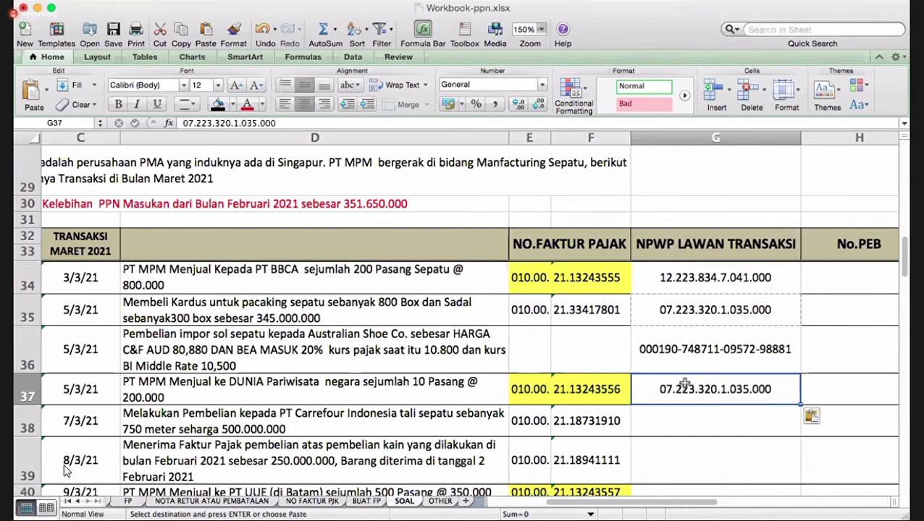
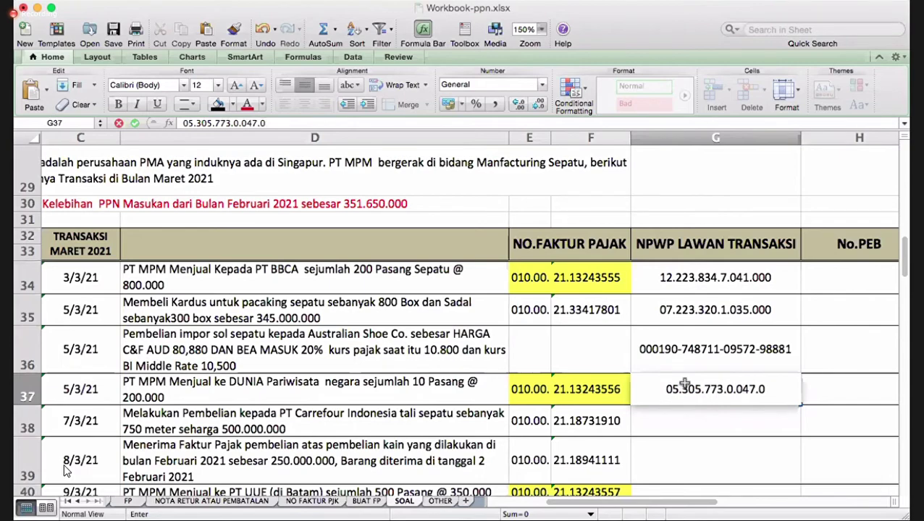
pyautogui.press('Return')
pyautogui.press('Down')
pyautogui.press('Down')
pyautogui.press('Down')
pyautogui.press('Down')
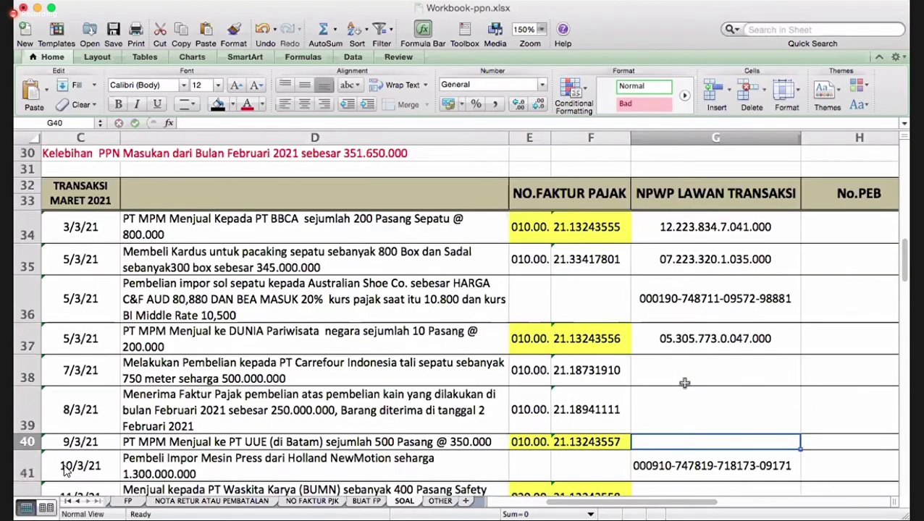
# - Save the workbook and enter category code A2 in J34
pyautogui.click(120, 30)
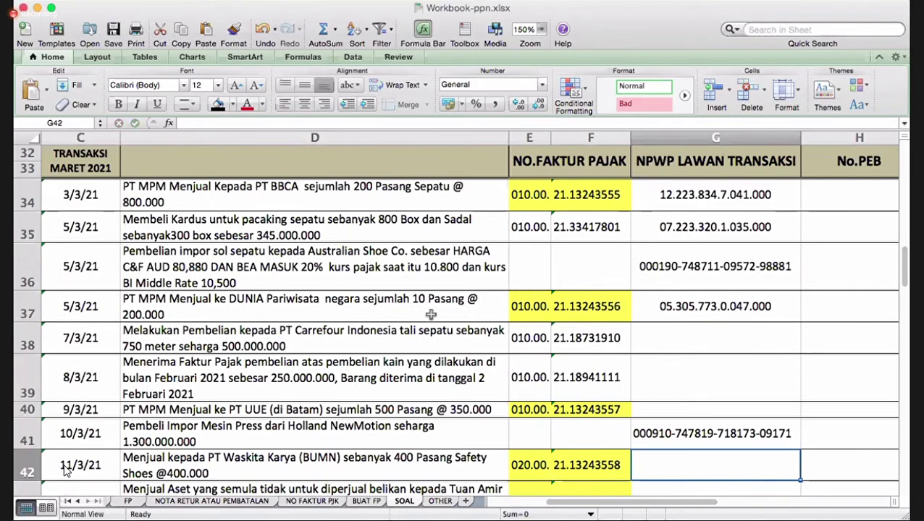
pyautogui.click(669, 338)
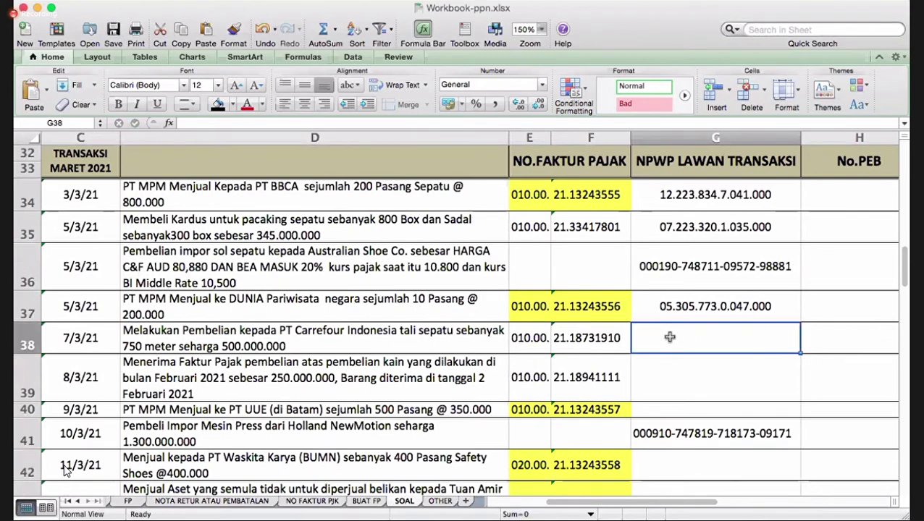
pyautogui.press('Up')
pyautogui.press('Up')
pyautogui.press('Up')
pyautogui.press('Up')
pyautogui.press('Up')
pyautogui.press('Up')
pyautogui.press('Up')
pyautogui.press('Up')
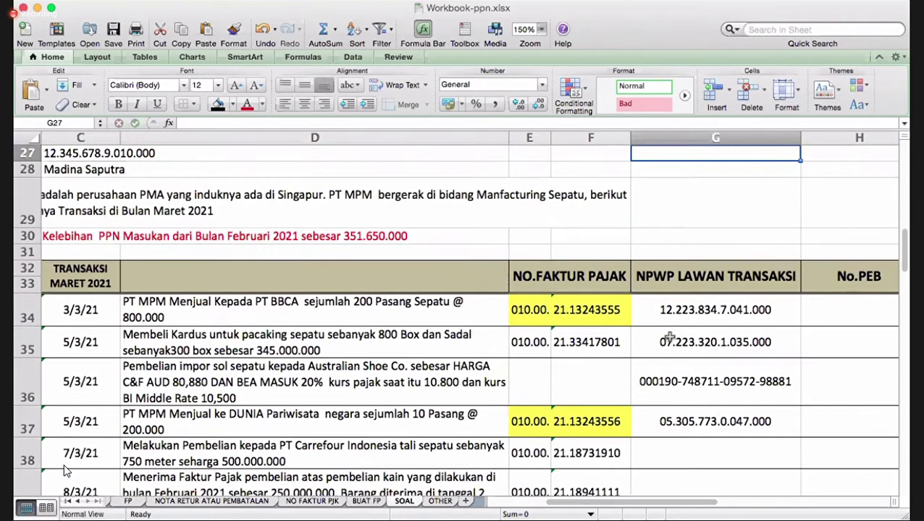
pyautogui.press('Down')
pyautogui.press('Down')
pyautogui.press('Down')
pyautogui.press('Down')
pyautogui.press('Right')
pyautogui.press('Right')
pyautogui.press('Right')
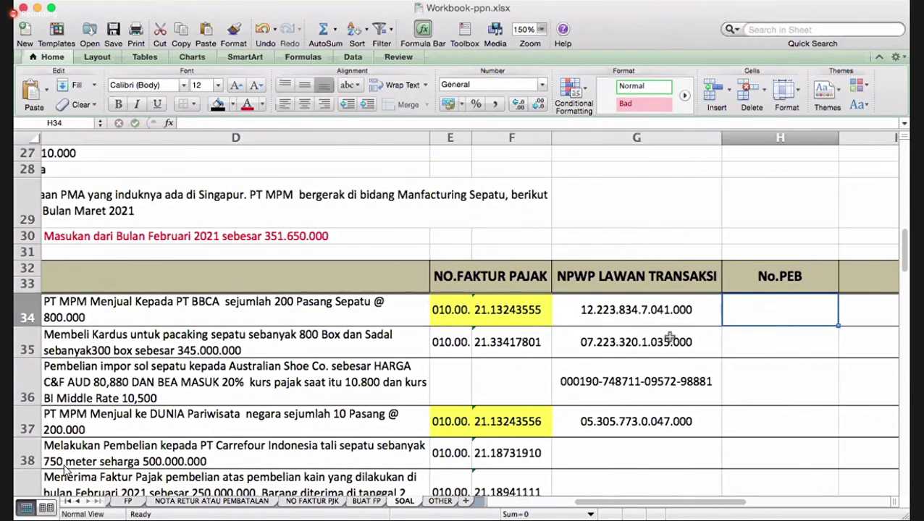
pyautogui.press('Left')
pyautogui.press('Left')
pyautogui.press('Right')
pyautogui.press('Right')
pyautogui.write('A')
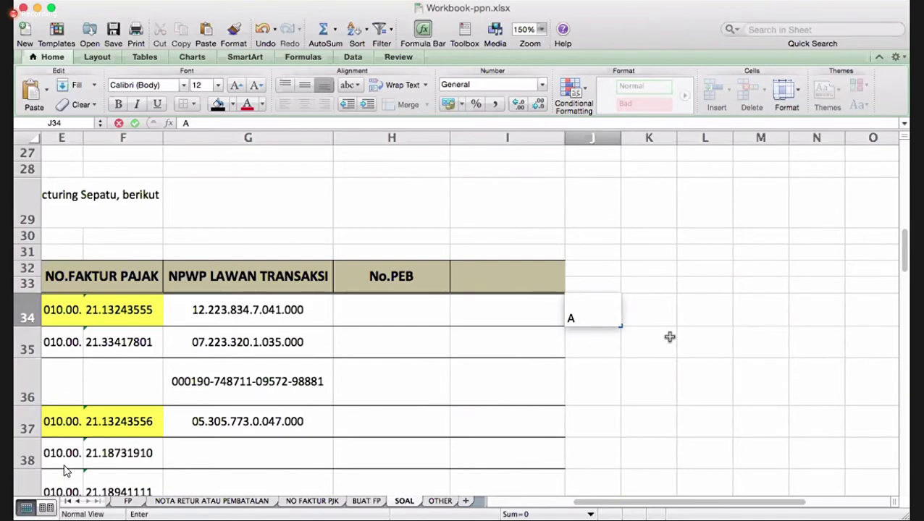
pyautogui.write('2')
pyautogui.press('Return')
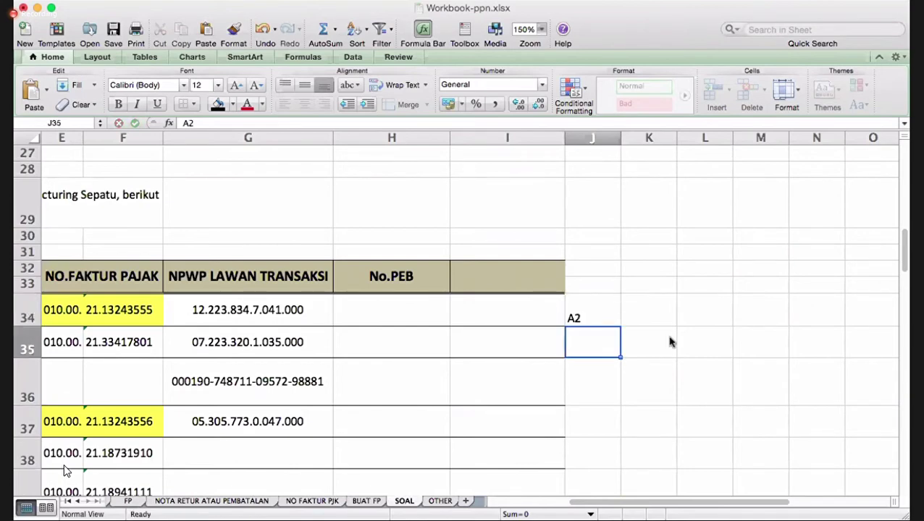
# - Enter category code B2 in J35, correcting an initial B1
pyautogui.press('Left')
pyautogui.press('Left')
pyautogui.press('Left')
pyautogui.press('Left')
pyautogui.press('Left')
pyautogui.hscroll(-10, 669, 342)
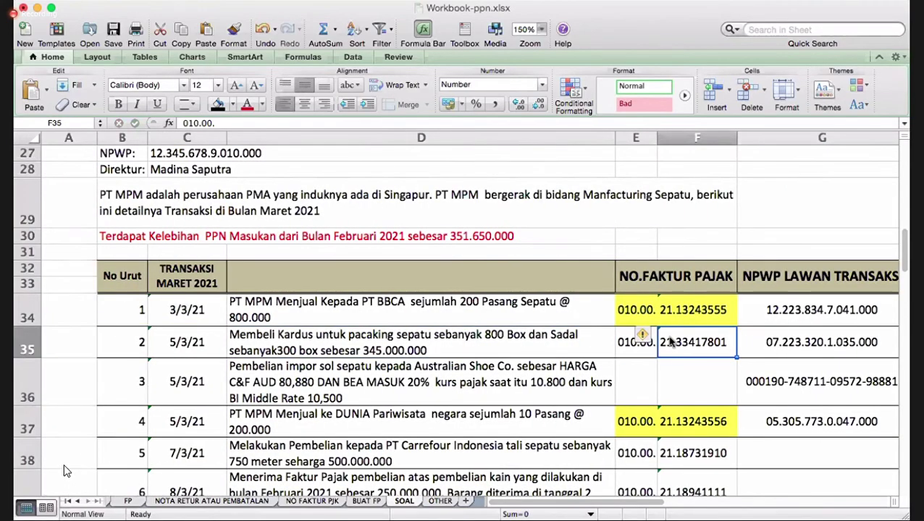
pyautogui.press('Right')
pyautogui.press('Right')
pyautogui.press('Right')
pyautogui.press('Right')
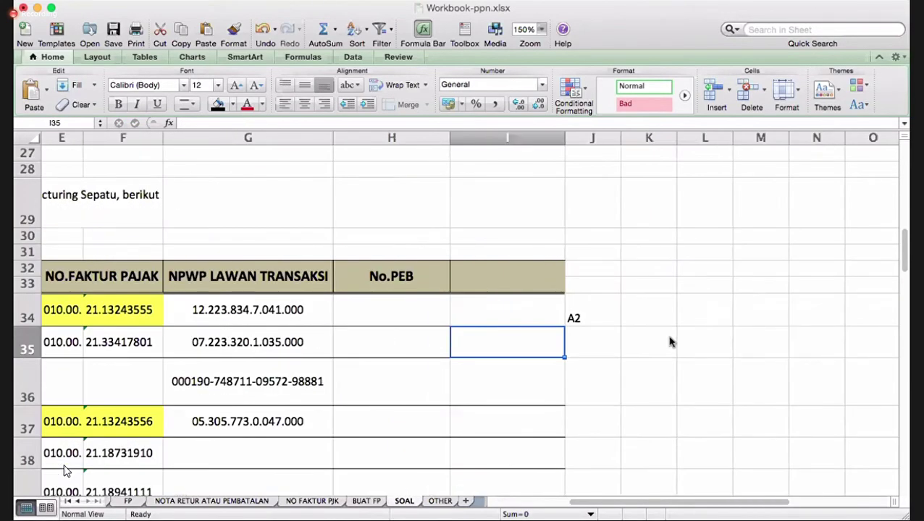
pyautogui.press('Right')
pyautogui.press('Left')
pyautogui.press('Right')
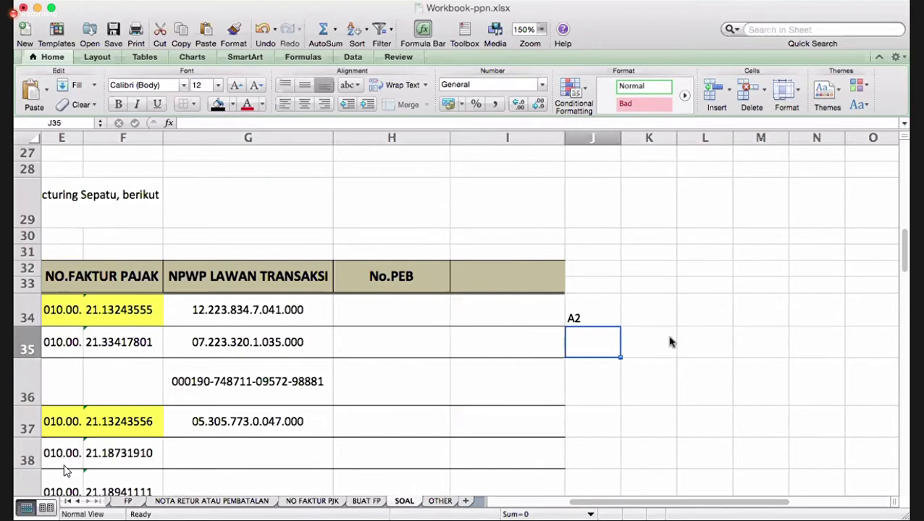
pyautogui.write('B1')
pyautogui.press('Return')
pyautogui.press('Up')
pyautogui.write('B2')
pyautogui.press('Return')
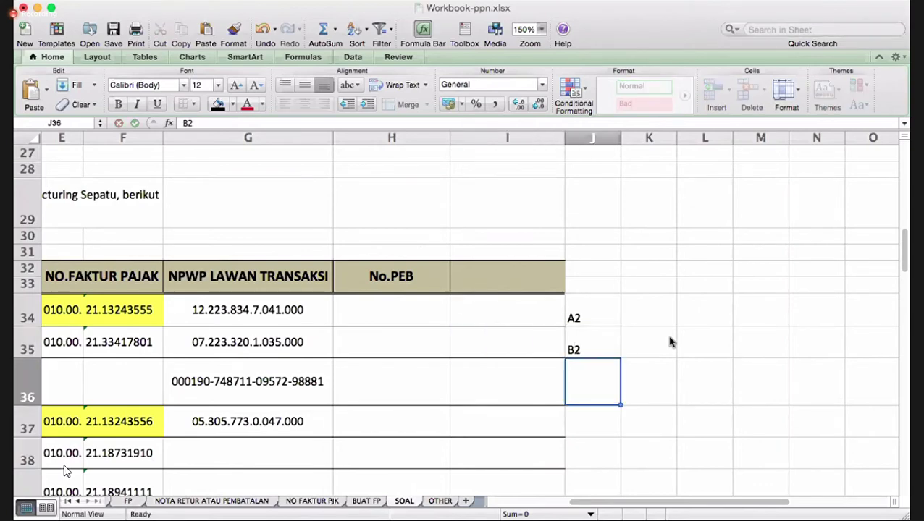
# - Enter category code B1 in J36
pyautogui.press('Left')
pyautogui.press('Left')
pyautogui.press('Left')
pyautogui.press('Left')
pyautogui.press('Left')
pyautogui.press('Left')
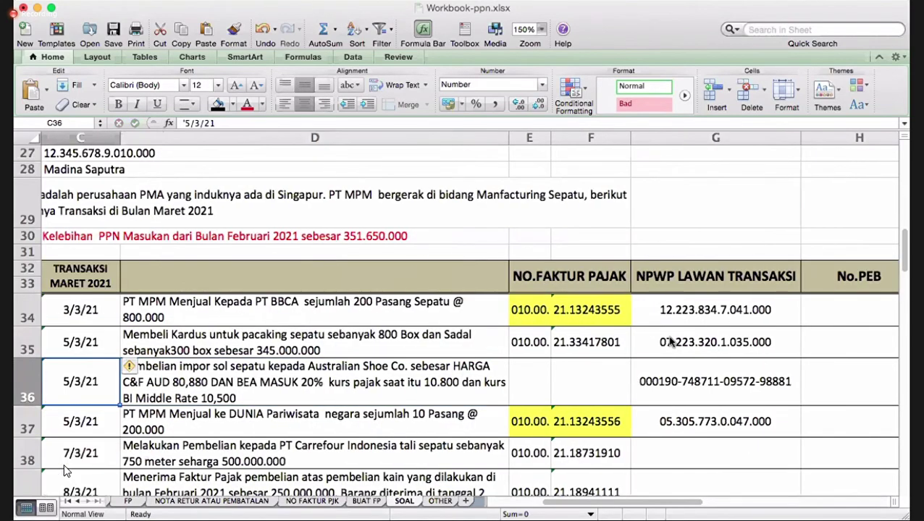
pyautogui.press('Right')
pyautogui.press('Right')
pyautogui.press('Right')
pyautogui.press('Right')
pyautogui.press('Right')
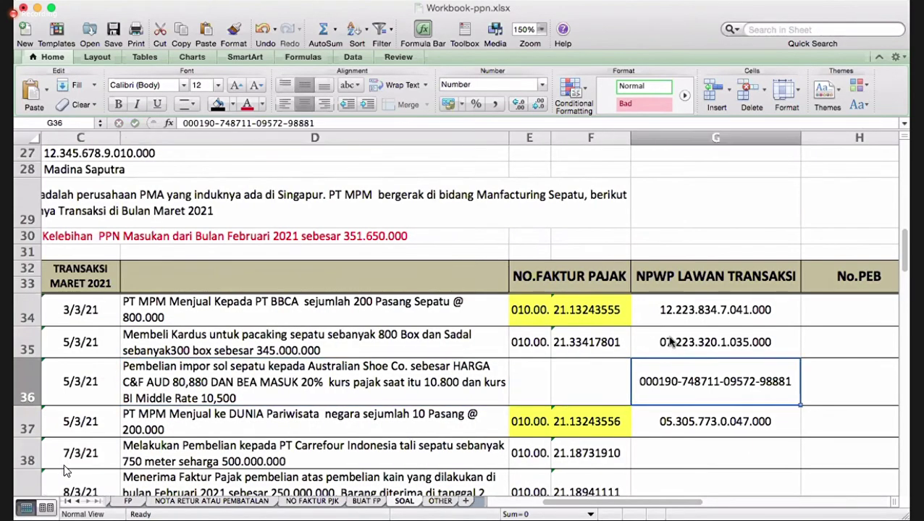
pyautogui.press('Right')
pyautogui.write('B1')
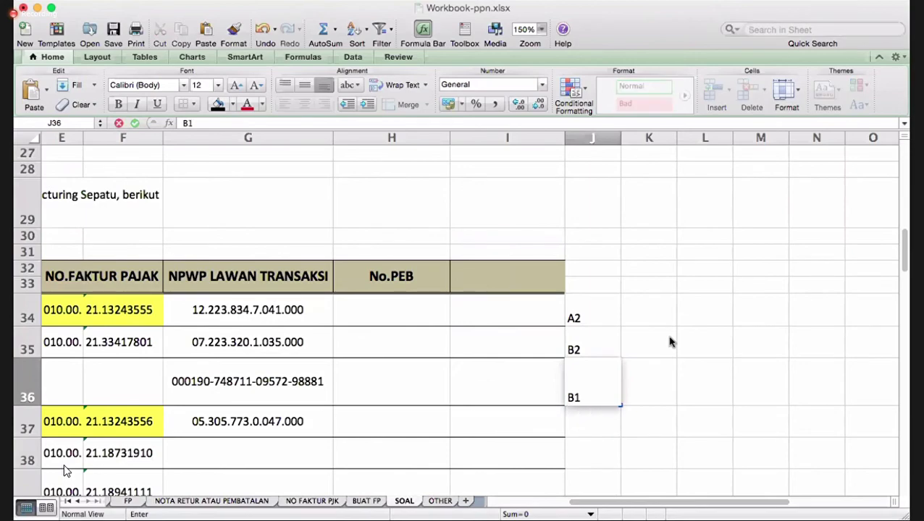
pyautogui.press('Return')
# - Enter category code A2 in J37 and review row 38
pyautogui.press('Left')
pyautogui.press('Left')
pyautogui.press('Left')
pyautogui.press('Left')
pyautogui.press('Left')
pyautogui.press('Left')
pyautogui.press('Left')
pyautogui.press('Left')
pyautogui.press('Left')
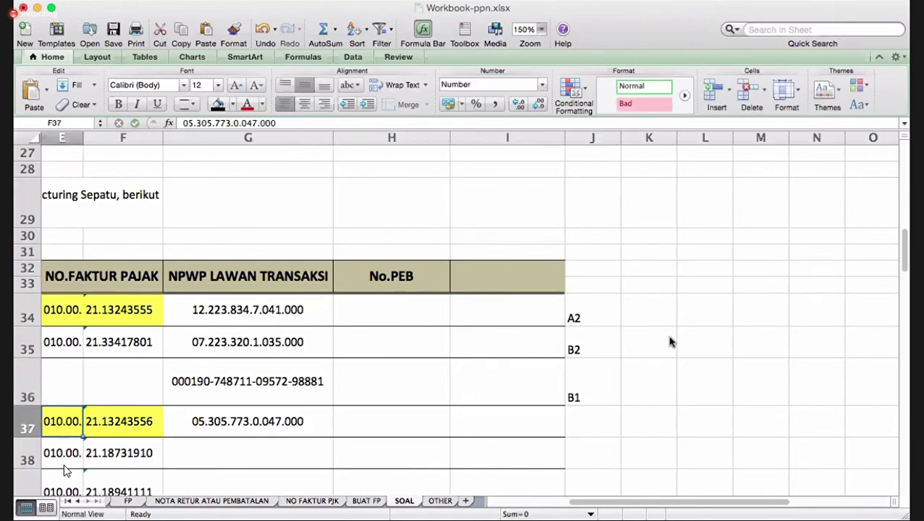
pyautogui.press('Right')
pyautogui.press('Right')
pyautogui.press('Right')
pyautogui.press('Right')
pyautogui.press('Left')
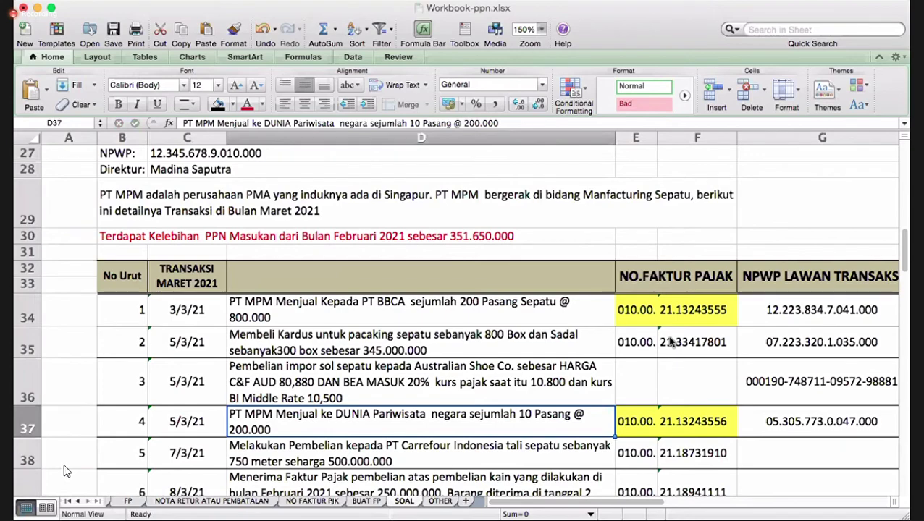
pyautogui.press('Right')
pyautogui.press('Right')
pyautogui.press('Right')
pyautogui.press('Right')
pyautogui.press('Right')
pyautogui.press('Right')
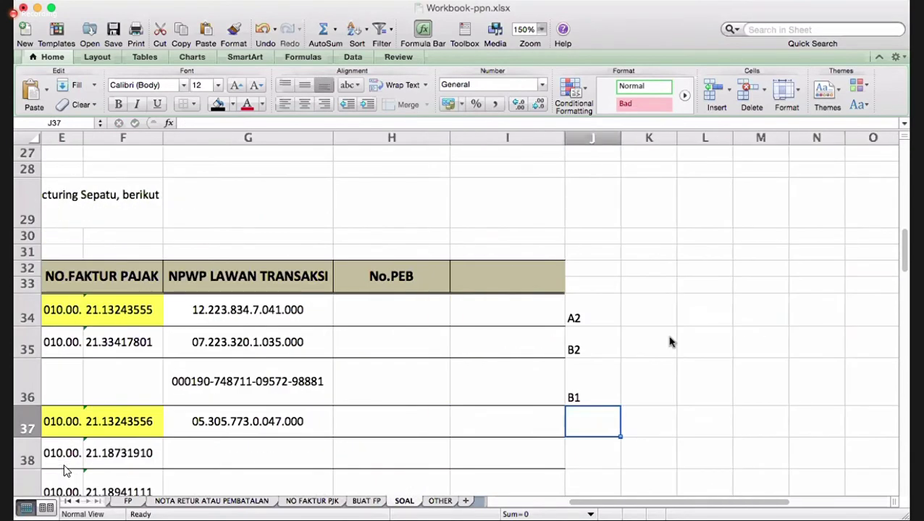
pyautogui.write('A2')
pyautogui.press('Return')
pyautogui.press('Left')
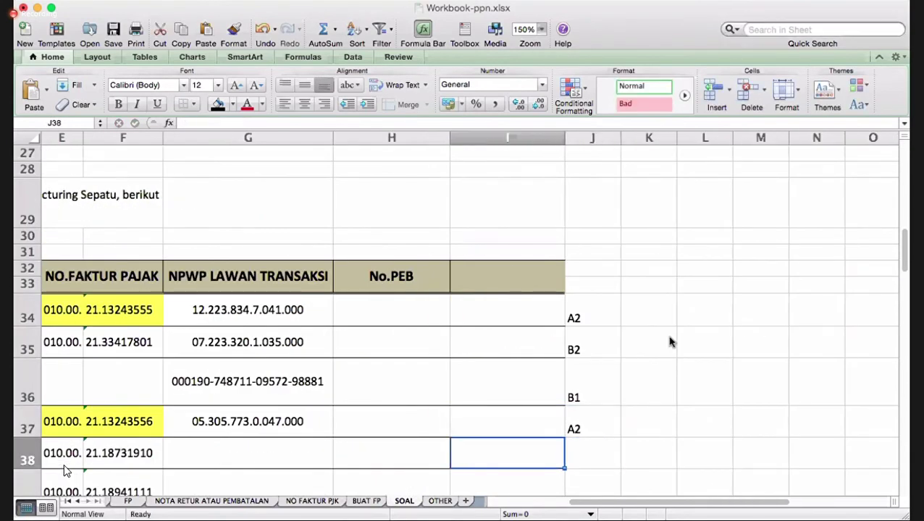
pyautogui.press('Left')
pyautogui.press('Left')
pyautogui.press('Left')
pyautogui.press('Left')
pyautogui.press('Left')
pyautogui.press('Left')
pyautogui.press('Left')
pyautogui.press('Left')
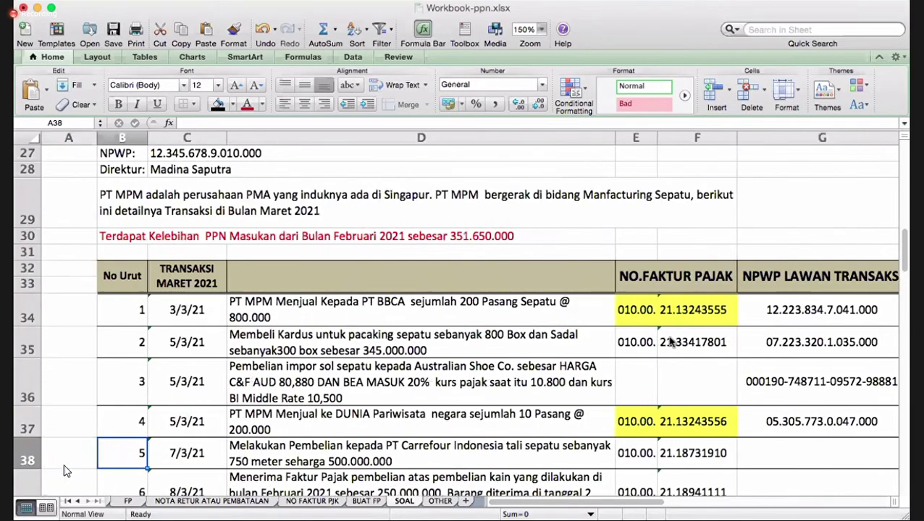
pyautogui.press('Right')
pyautogui.press('Right')
pyautogui.press('Right')
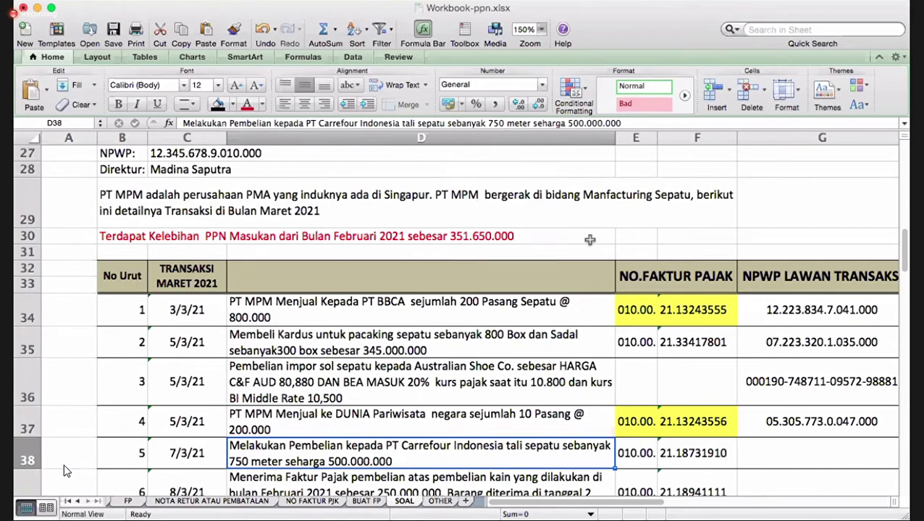
# - Append ' Dan ditambahan PPN 10%' to the 7/3/21 purchase description in D38, replacing an uppercase first try
pyautogui.click(622, 123)
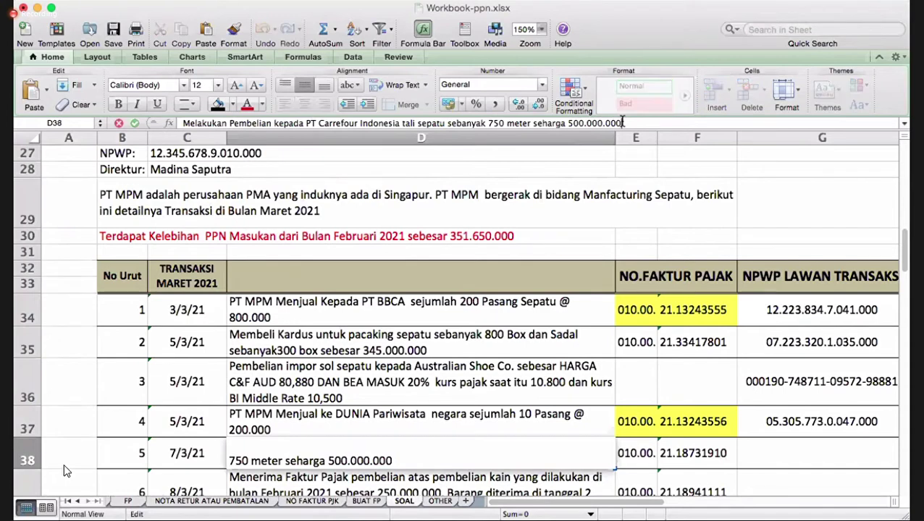
pyautogui.write('DAN DITAMBAHAN')
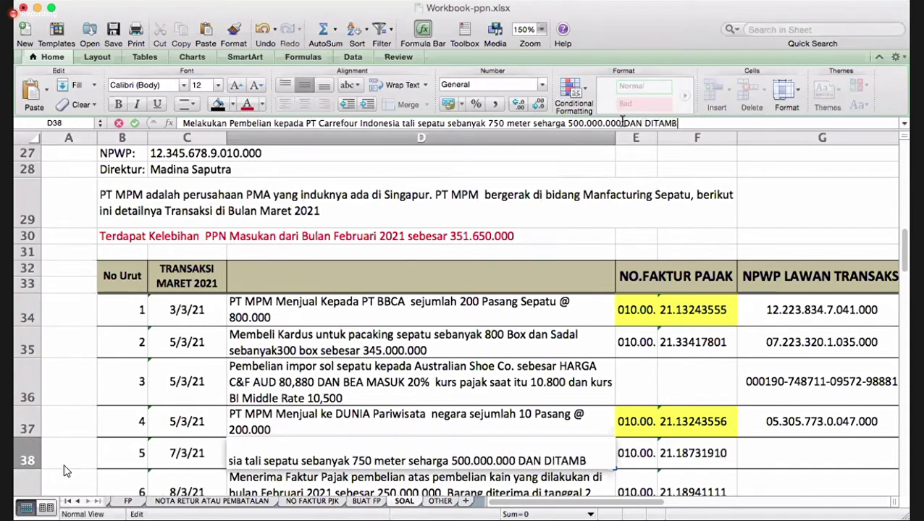
pyautogui.press('BackSpace')
pyautogui.press('BackSpace')
pyautogui.press('BackSpace')
pyautogui.press('BackSpace')
pyautogui.press('BackSpace')
pyautogui.press('BackSpace')
pyautogui.press('BackSpace')
pyautogui.press('BackSpace')
pyautogui.press('BackSpace')
pyautogui.press('BackSpace')
pyautogui.press('BackSpace')
pyautogui.press('BackSpace')
pyautogui.press('BackSpace')
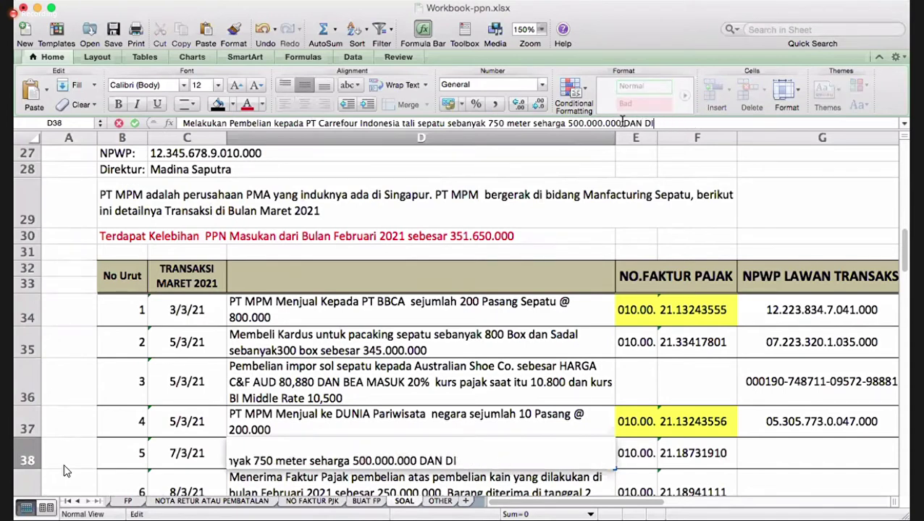
pyautogui.write('an ditambahan PPN')
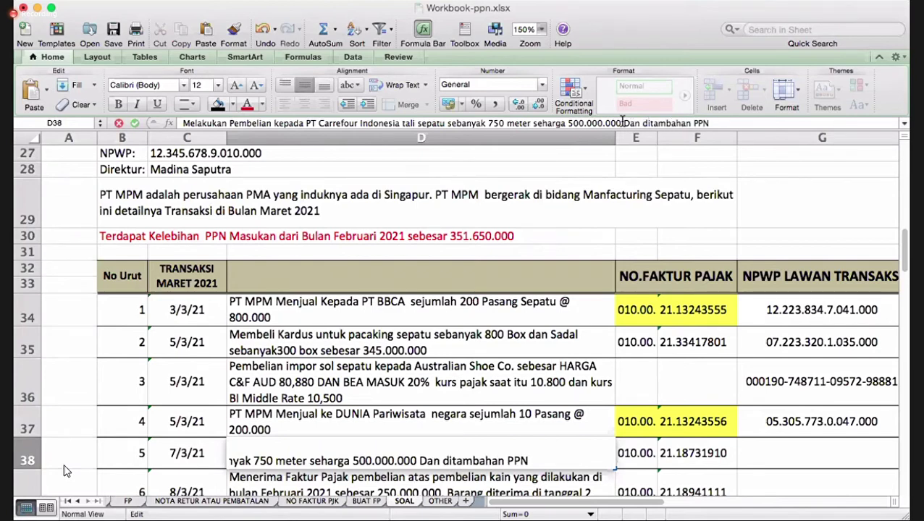
pyautogui.write(' 10%')
pyautogui.press('Return')
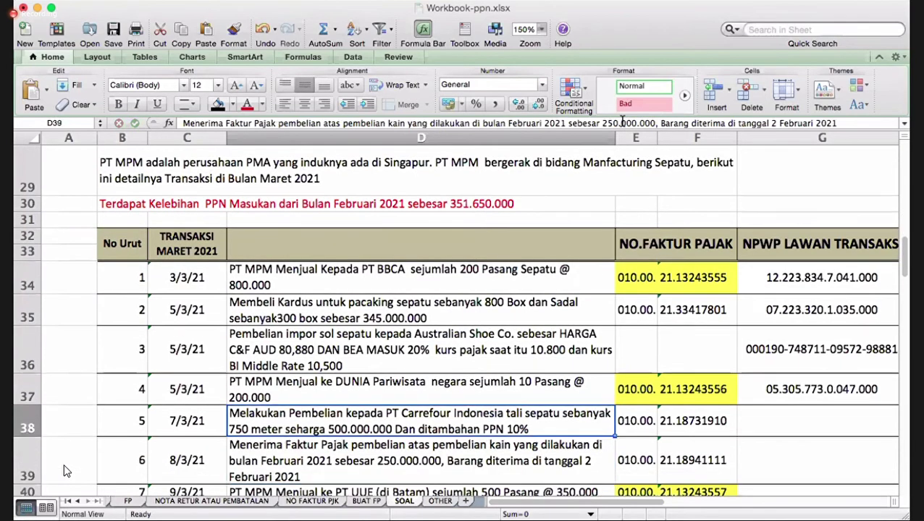
pyautogui.press('Up')
pyautogui.press('Right')
pyautogui.press('Right')
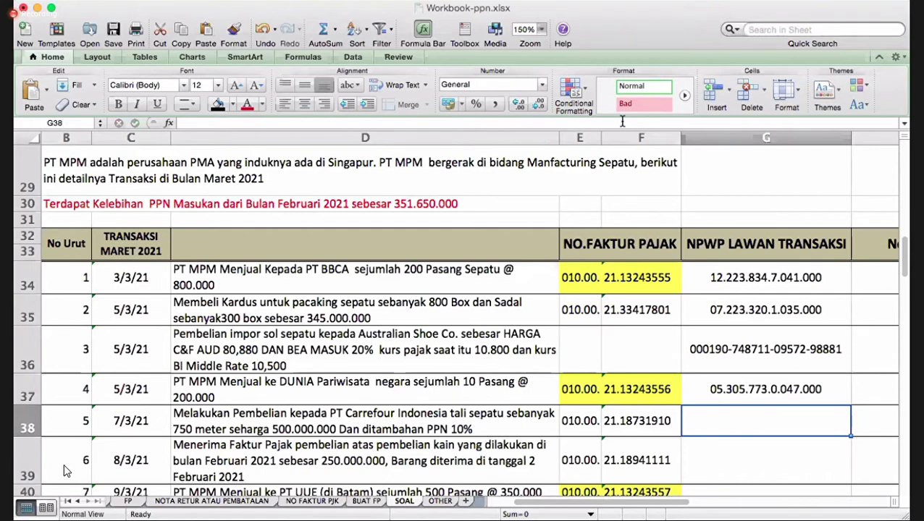
# - Step along row 38 past the faktur number, empty NPWP G38 and No.PEB cells toward column J
pyautogui.press('Left')
pyautogui.press('Left')
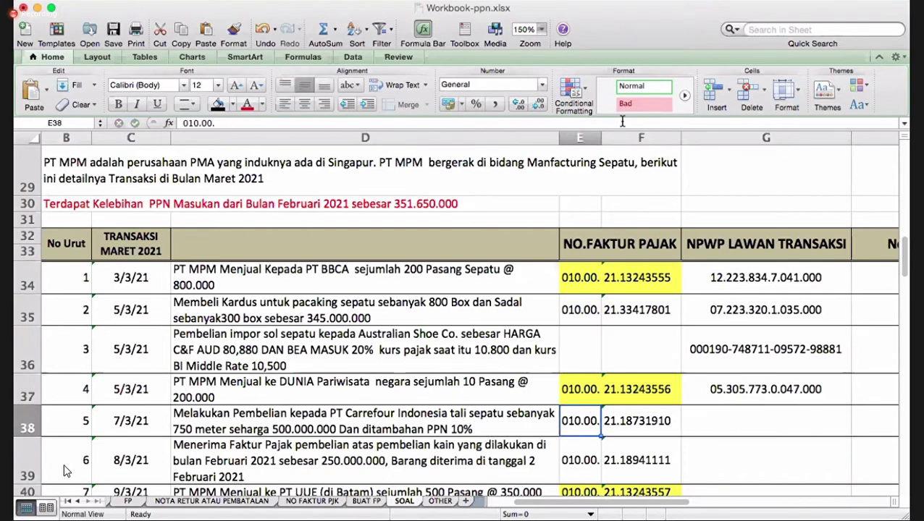
pyautogui.press('Right')
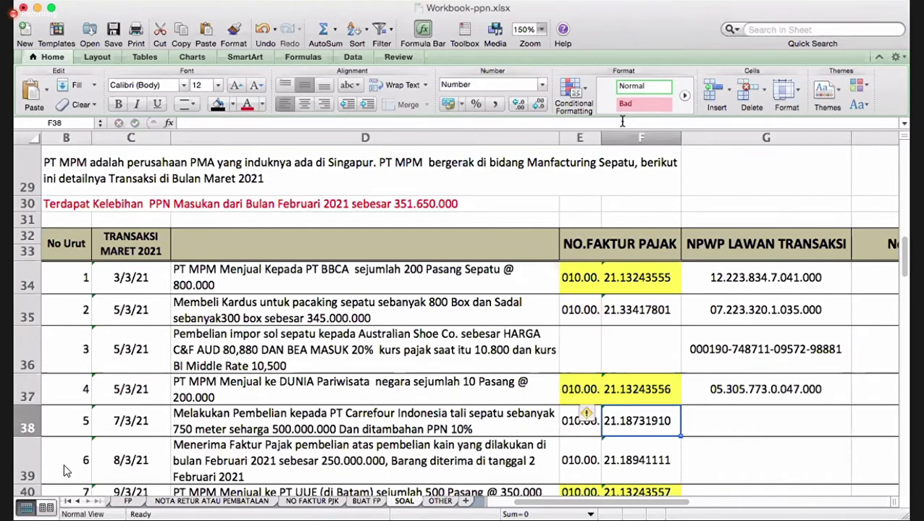
pyautogui.press('Left')
pyautogui.press('Right')
pyautogui.press('Right')
pyautogui.press('Left')
pyautogui.press('Left')
pyautogui.press('Right')
pyautogui.press('Right')
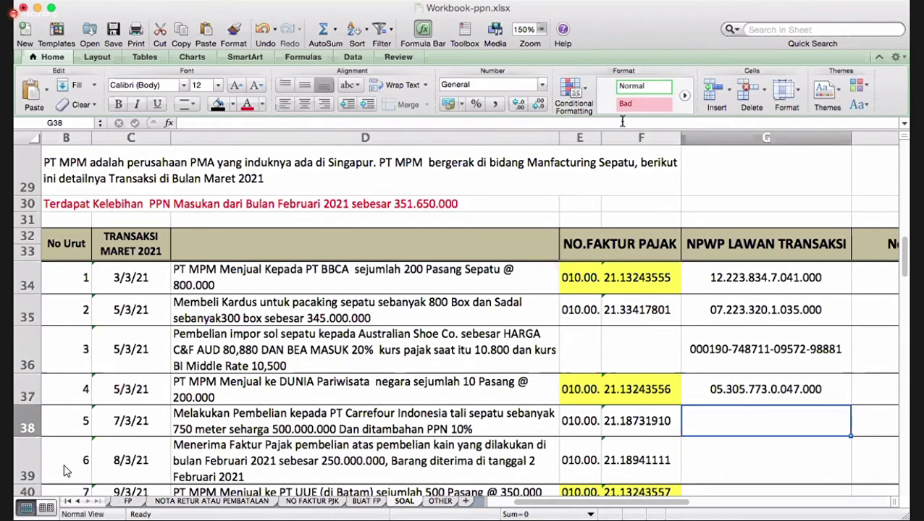
pyautogui.press('Right')
pyautogui.press('Right')
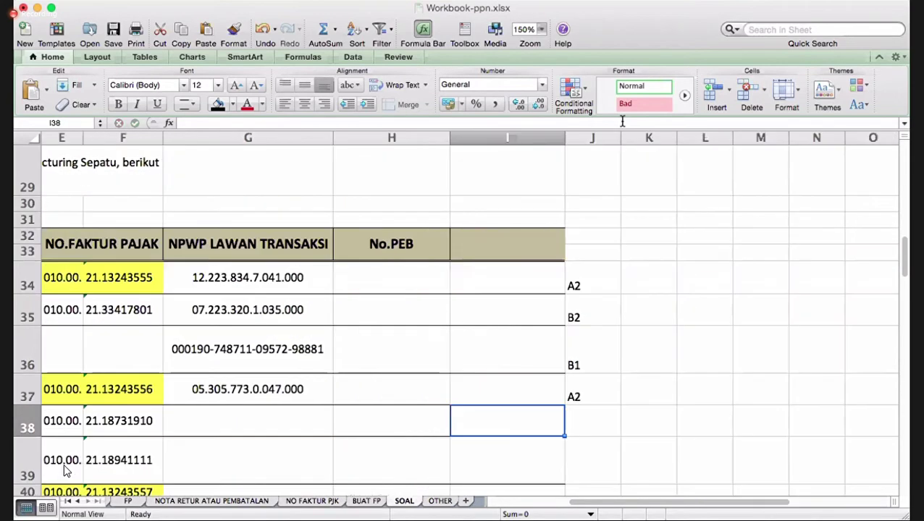
pyautogui.press('Right')
# - Enter category code B2 in J38, replacing a mistyped lowercase b
pyautogui.write('b')
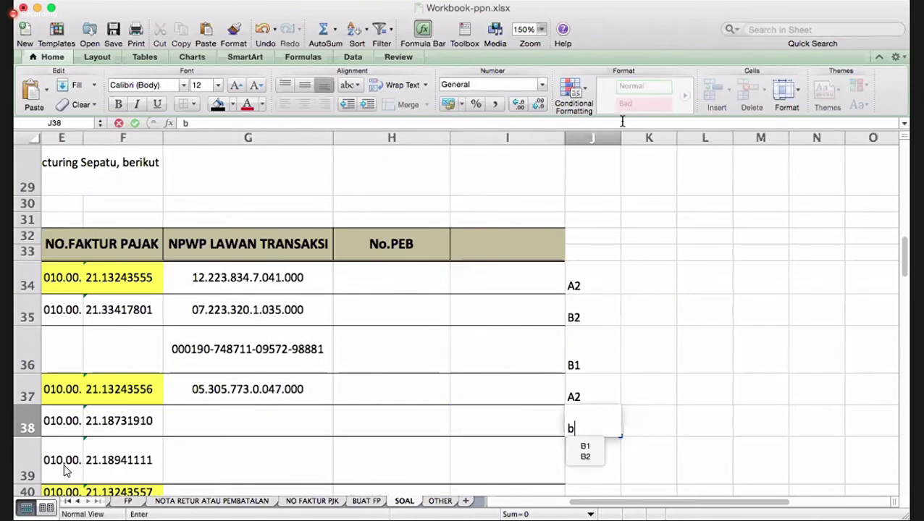
pyautogui.press('BackSpace')
pyautogui.write('B2')
pyautogui.press('Return')
pyautogui.press('Up')
pyautogui.press('Up')
pyautogui.press('Up')
pyautogui.press('Up')
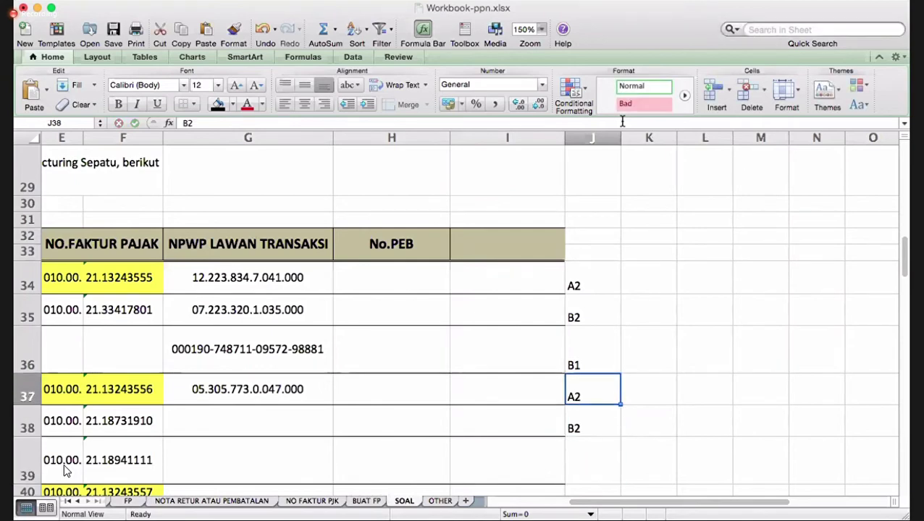
pyautogui.press('Left')
pyautogui.press('Left')
pyautogui.press('Left')
pyautogui.press('Left')
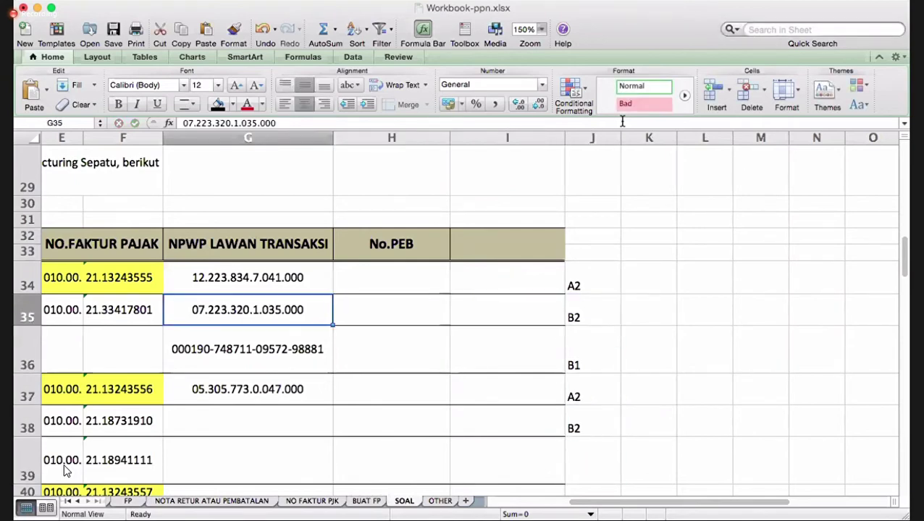
# - Review row 35's NPWP and the rows below, then return to the empty NPWP cell G38
pyautogui.press('Left')
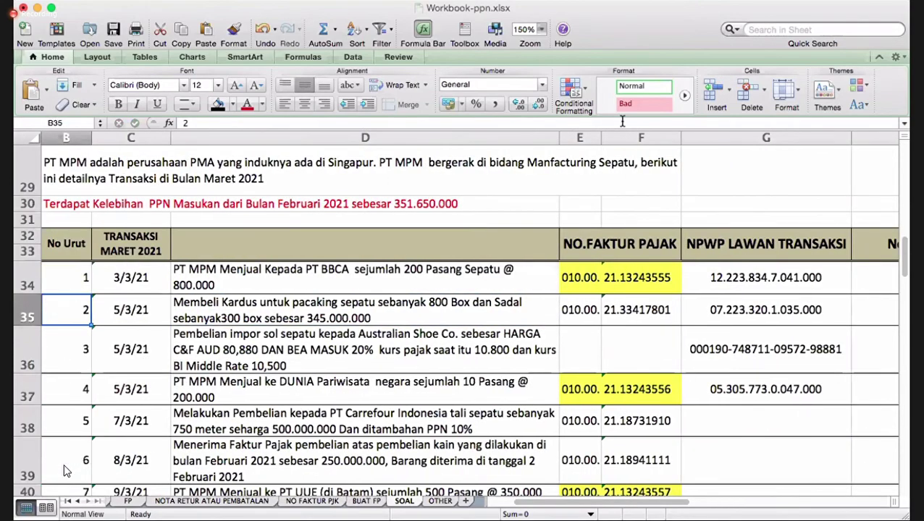
pyautogui.press('Right')
pyautogui.press('Right')
pyautogui.press('Right')
pyautogui.press('Left')
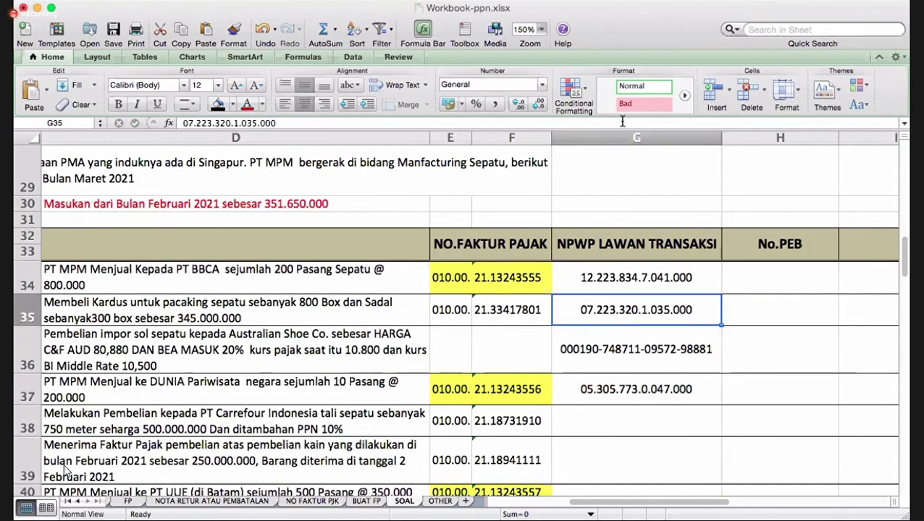
pyautogui.press('Down')
pyautogui.press('Down')
pyautogui.press('Down')
pyautogui.press('Down')
pyautogui.press('Down')
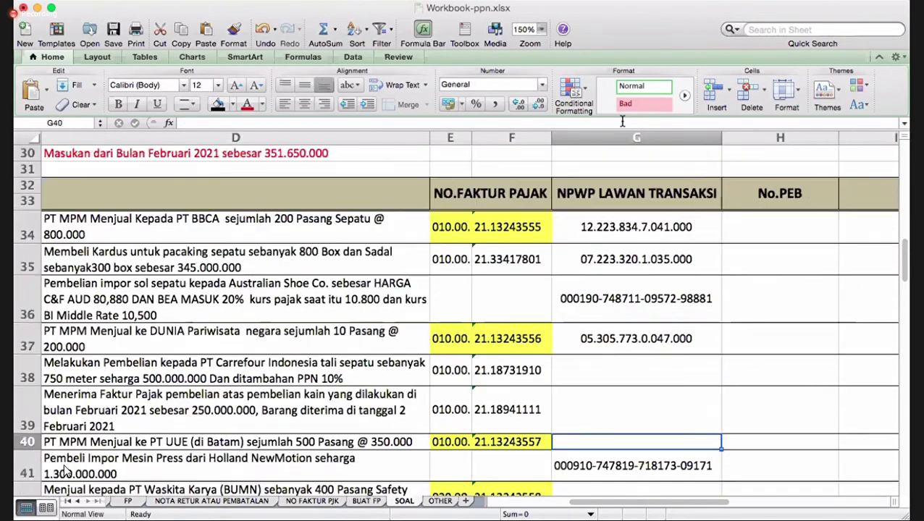
pyautogui.press('Up')
pyautogui.press('Up')
pyautogui.press('Left')
pyautogui.press('Left')
pyautogui.press('Left')
pyautogui.press('Left')
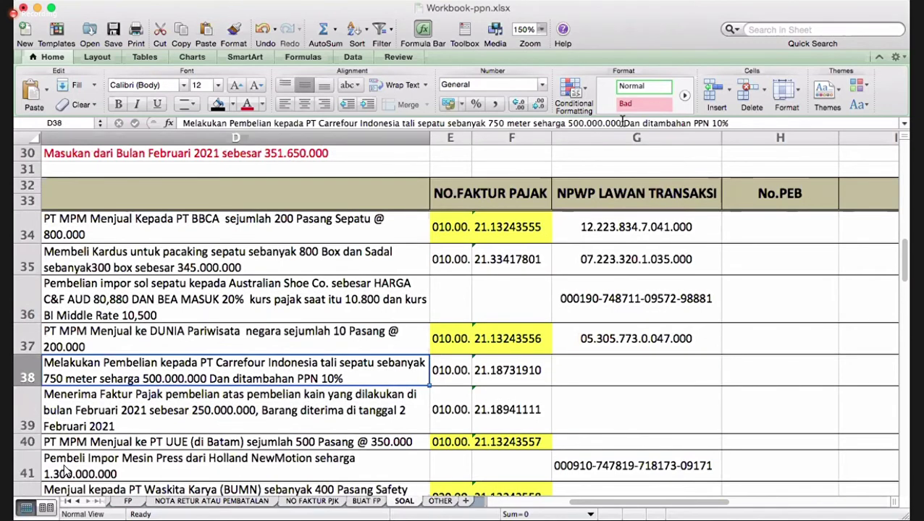
pyautogui.press('Down')
pyautogui.press('Down')
pyautogui.press('Down')
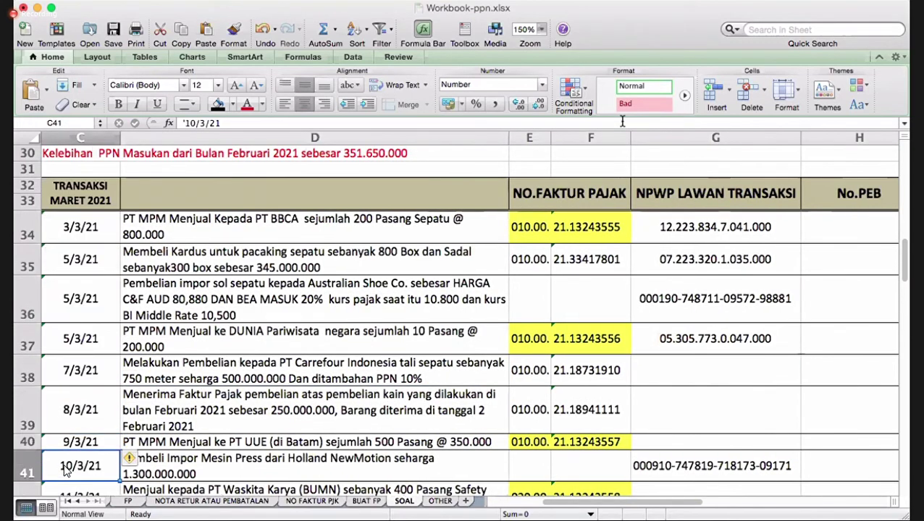
pyautogui.press('Up')
pyautogui.press('Up')
pyautogui.press('Right')
pyautogui.press('Right')
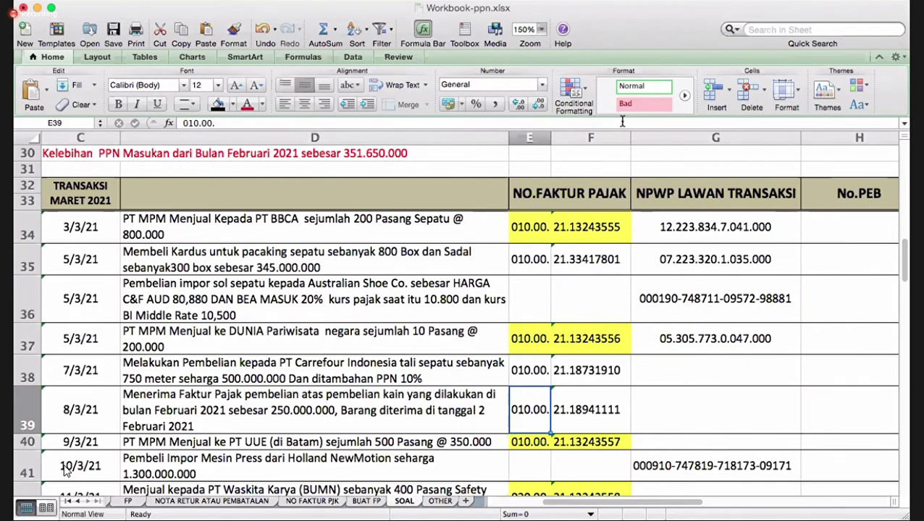
pyautogui.press('Right')
pyautogui.press('Right')
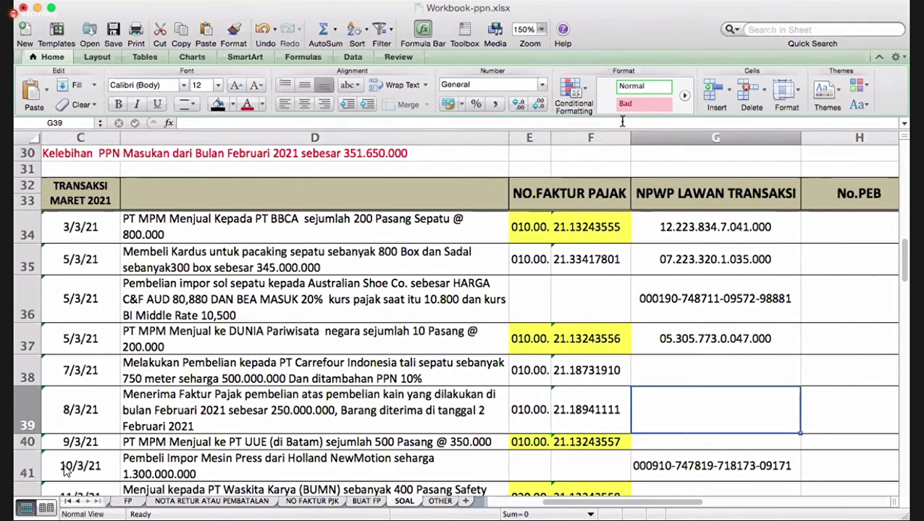
pyautogui.press('Up')
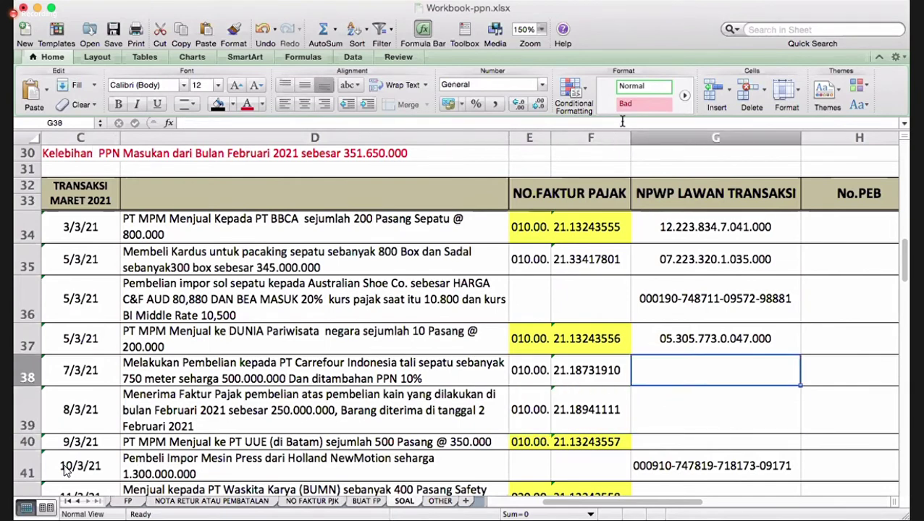
# - Enter the Carrefour counterparty's NPWP in G38, removing a stray 0 first
pyautogui.write('0')
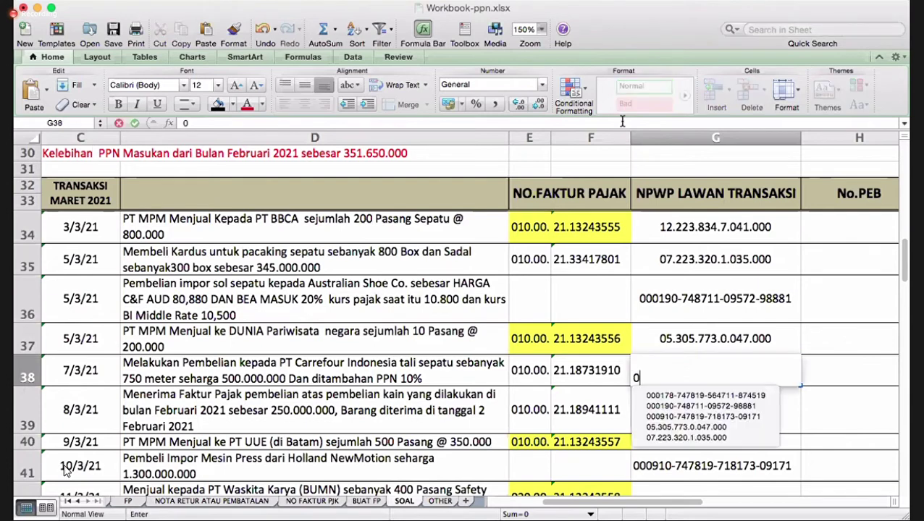
pyautogui.press('BackSpace')
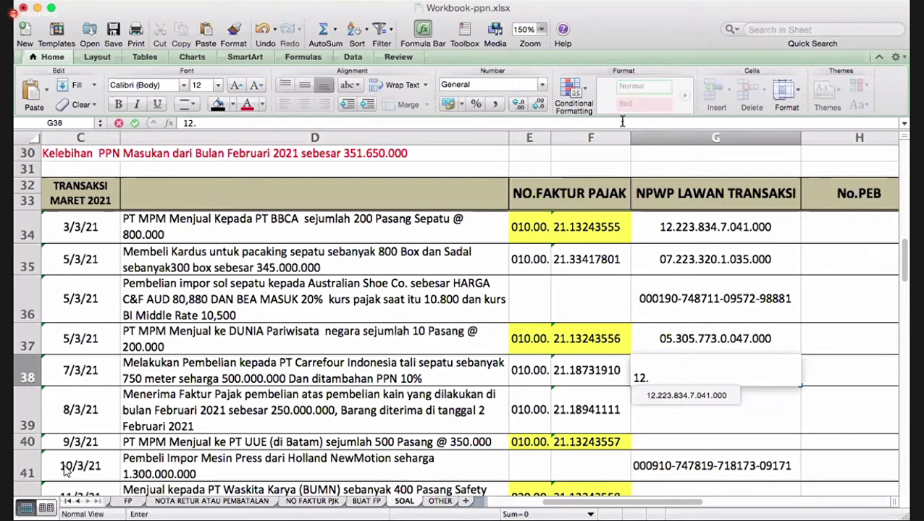
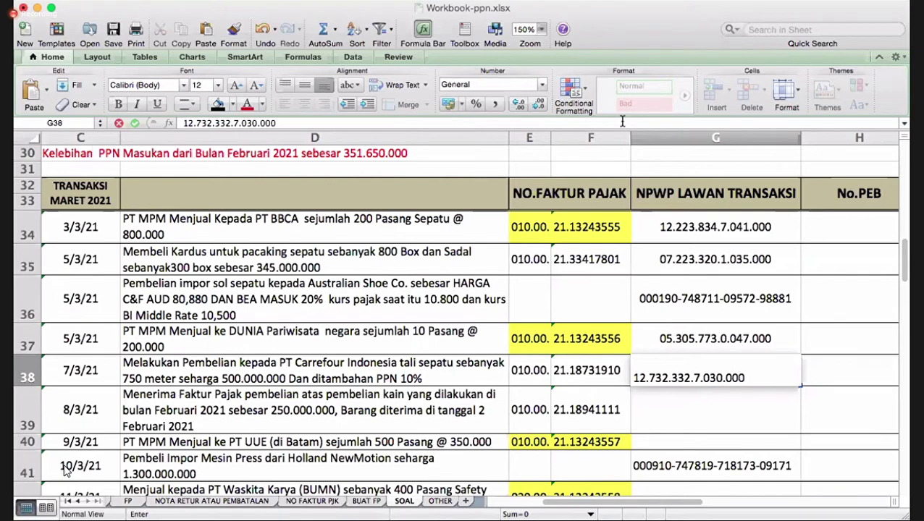
pyautogui.press('Return')
pyautogui.press('Up')
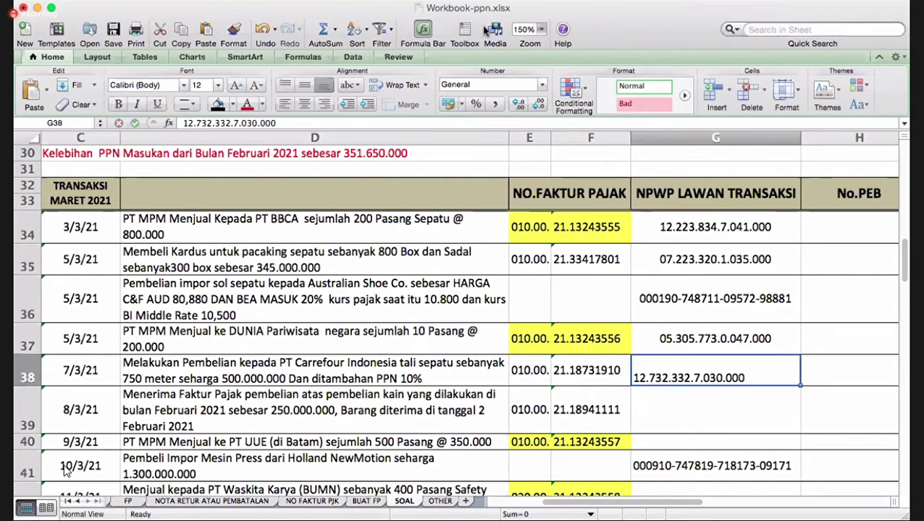
# - Vertically centre the NPWP in G38, then move down to the row 39 description in D39
pyautogui.click(305, 105)
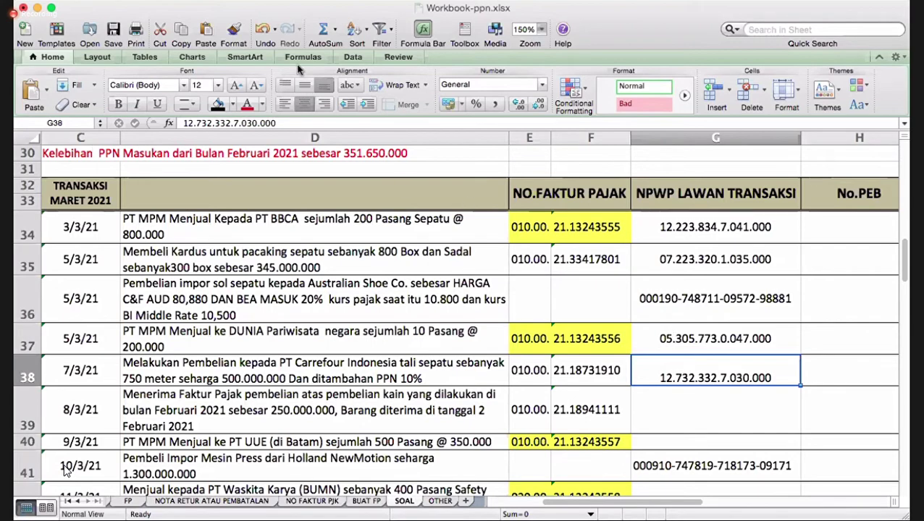
pyautogui.click(305, 85)
pyautogui.press('Right')
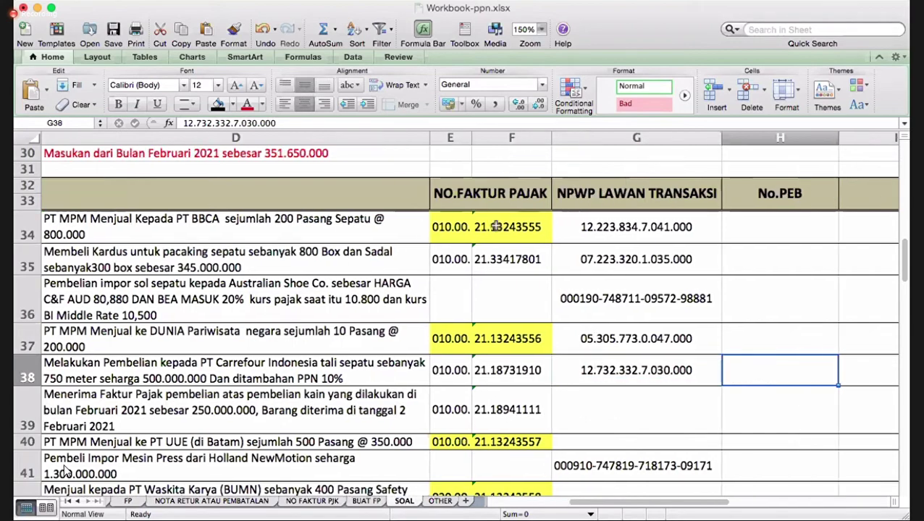
pyautogui.press('Right')
pyautogui.press('Down')
pyautogui.press('Left')
pyautogui.press('Left')
pyautogui.press('Left')
pyautogui.press('Left')
pyautogui.press('Left')
pyautogui.press('Left')
pyautogui.press('Left')
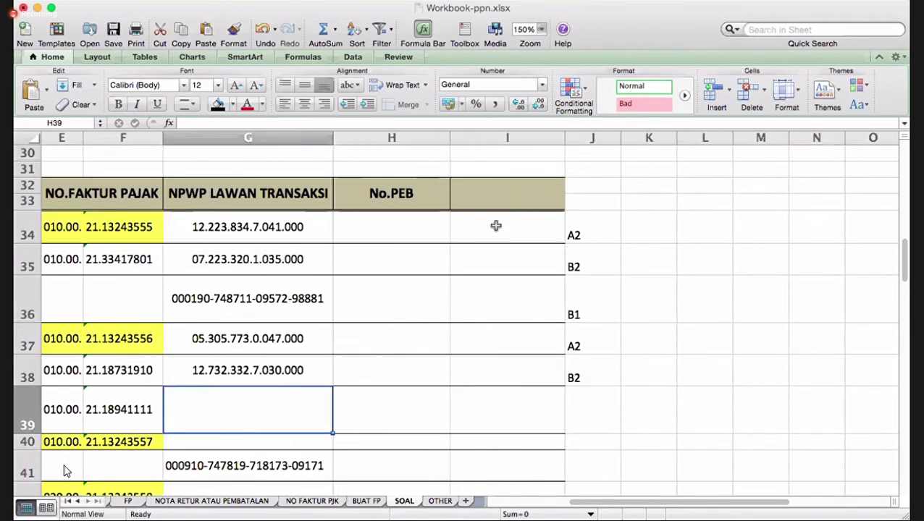
pyautogui.press('Right')
pyautogui.press('Right')
pyautogui.press('Right')
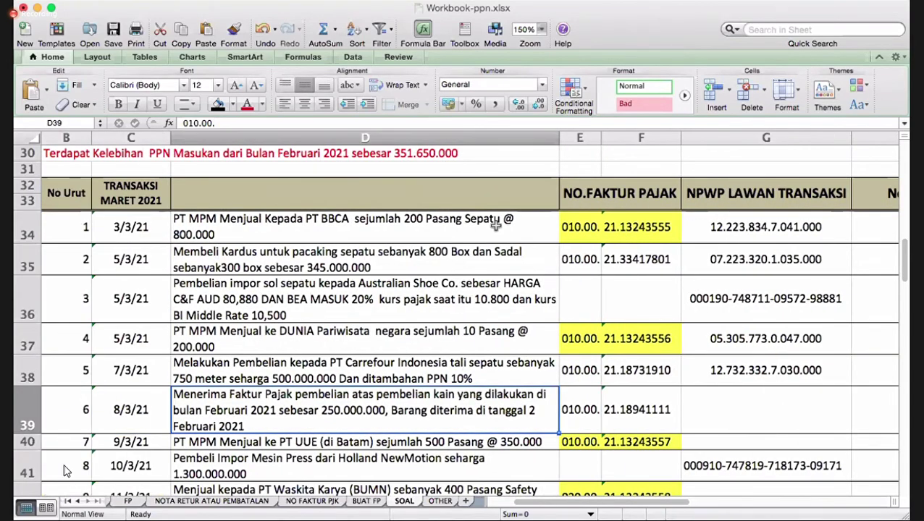
pyautogui.press('Left')
pyautogui.press('Right')
pyautogui.press('Right')
pyautogui.press('Right')
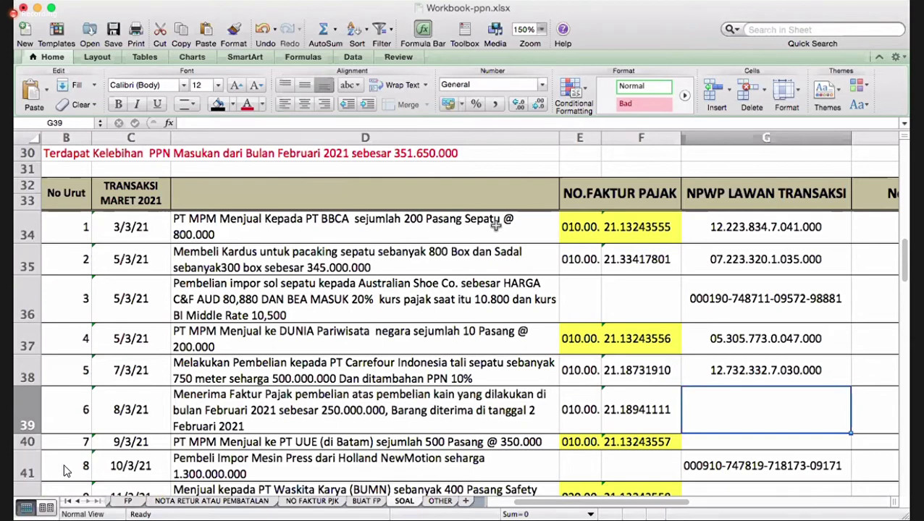
pyautogui.press('Left')
pyautogui.press('Left')
pyautogui.press('Left')
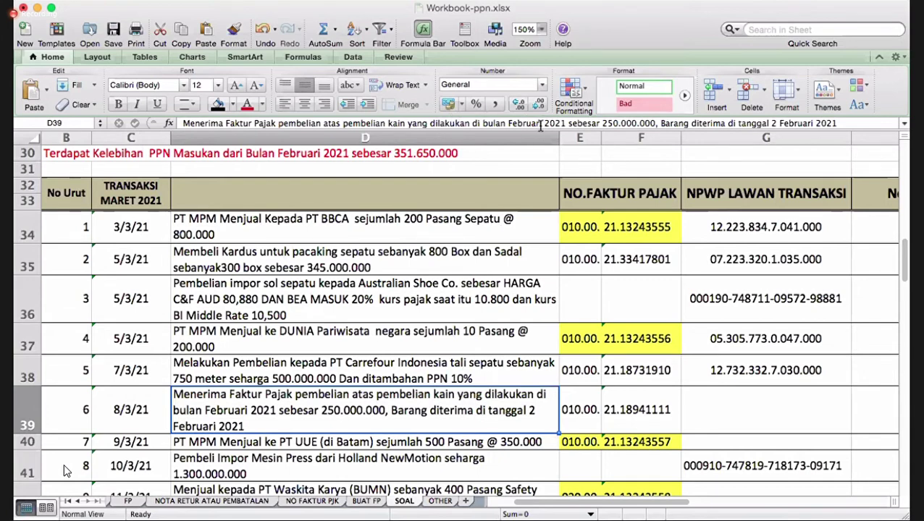
# - Change the month in D39's fabric-purchase description from Februari to Mareti
pyautogui.click(540, 125)
pyautogui.press('BackSpace')
pyautogui.press('BackSpace')
pyautogui.press('BackSpace')
pyautogui.press('BackSpace')
pyautogui.press('BackSpace')
pyautogui.press('BackSpace')
pyautogui.press('BackSpace')
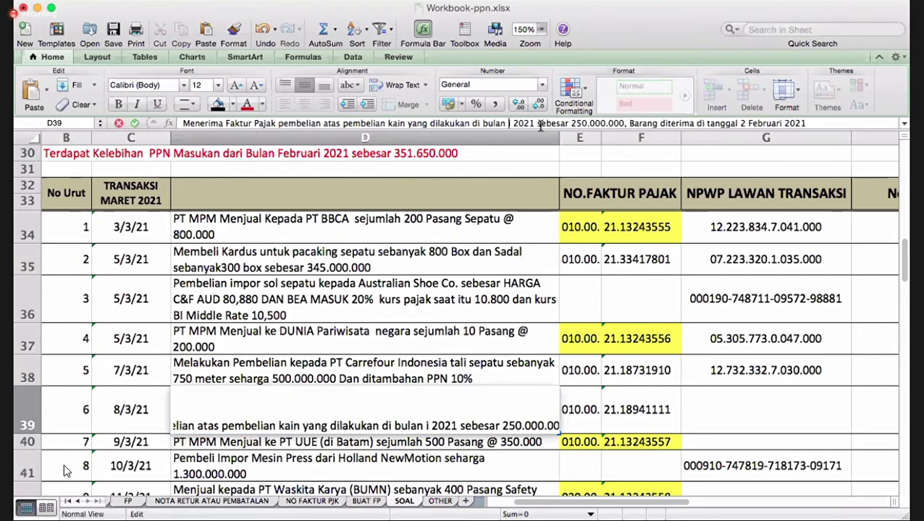
pyautogui.write('MARE')
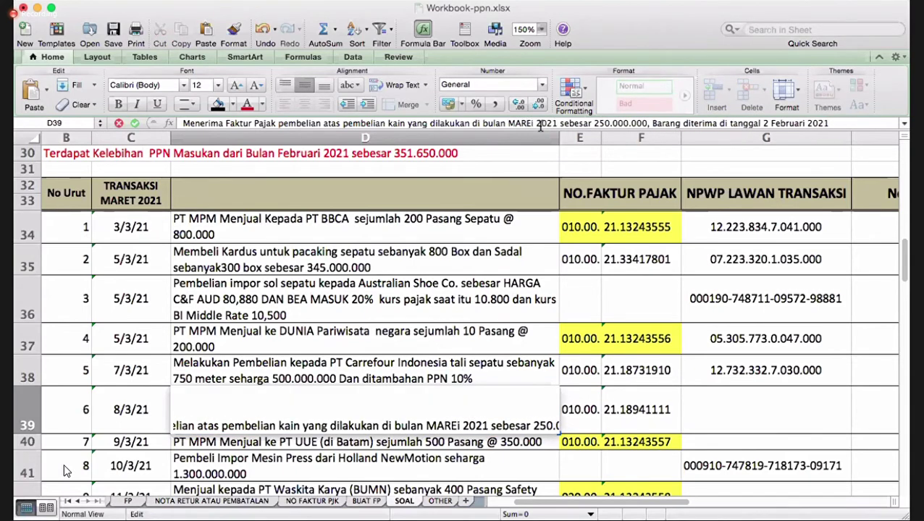
pyautogui.press('BackSpace')
pyautogui.press('BackSpace')
pyautogui.press('BackSpace')
pyautogui.write('a')
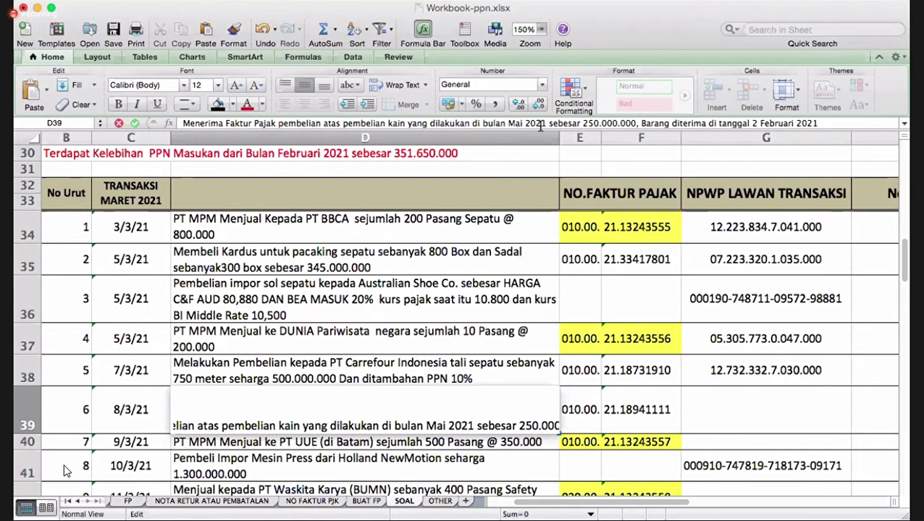
pyautogui.write('e')
pyautogui.press('BackSpace')
pyautogui.write('ret')
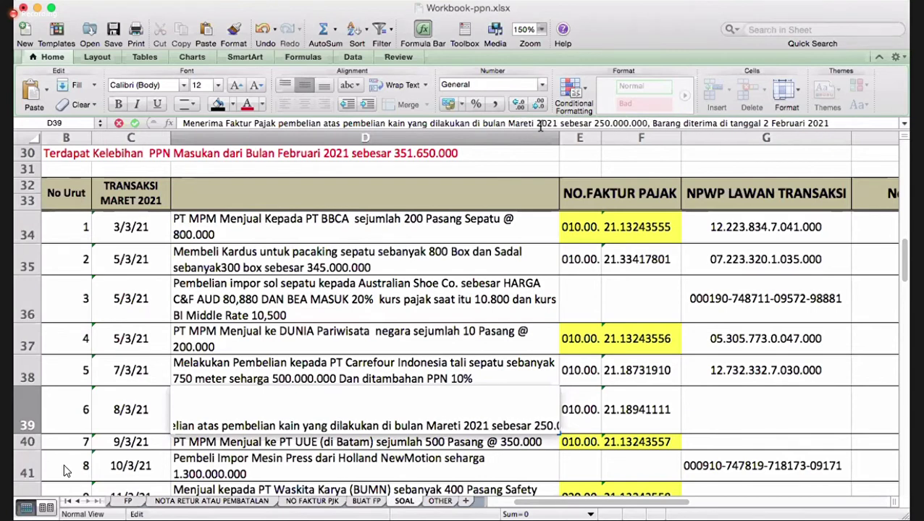
# - Replace the receipt date in D39's description with 10 Maret and confirm the edit
pyautogui.click(801, 123)
pyautogui.press('BackSpace')
pyautogui.press('BackSpace')
pyautogui.press('BackSpace')
pyautogui.press('BackSpace')
pyautogui.press('BackSpace')
pyautogui.press('BackSpace')
pyautogui.press('BackSpace')
pyautogui.press('BackSpace')
pyautogui.press('BackSpace')
pyautogui.press('BackSpace')
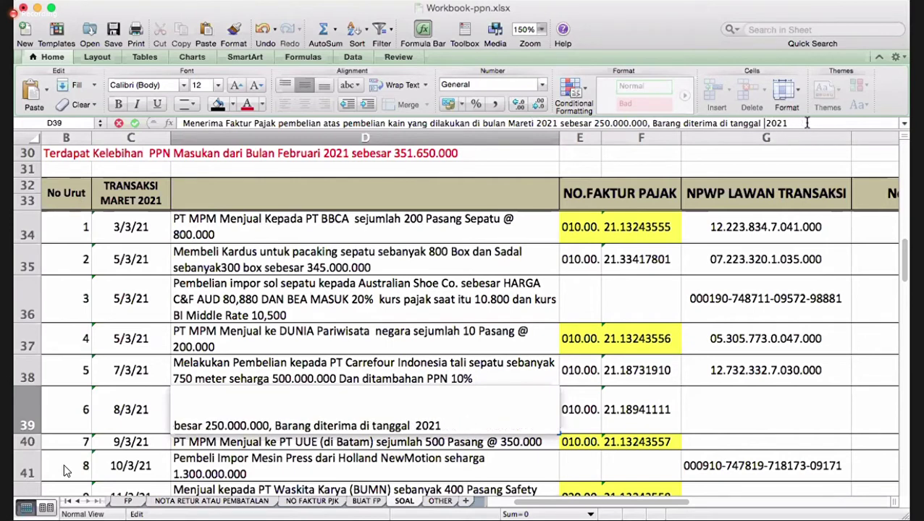
pyautogui.write('10 Mare')
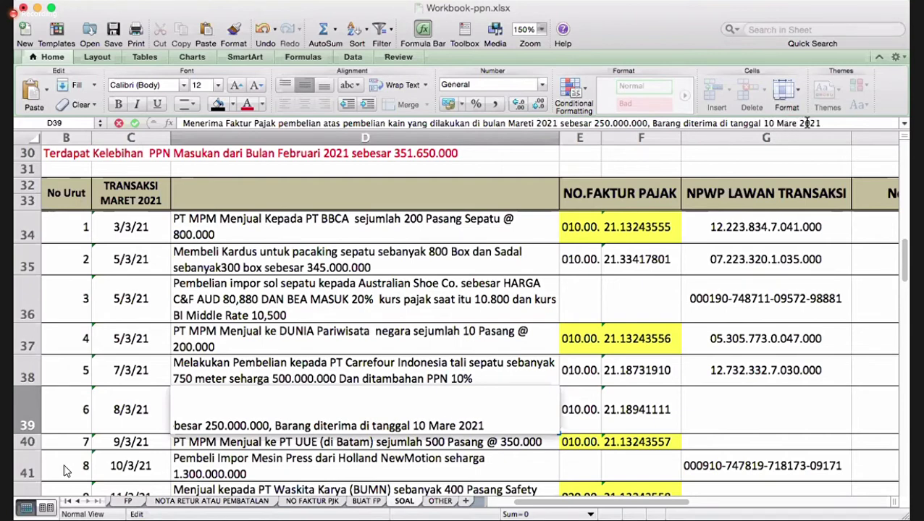
pyautogui.write('t')
pyautogui.press('Return')
pyautogui.press('Up')
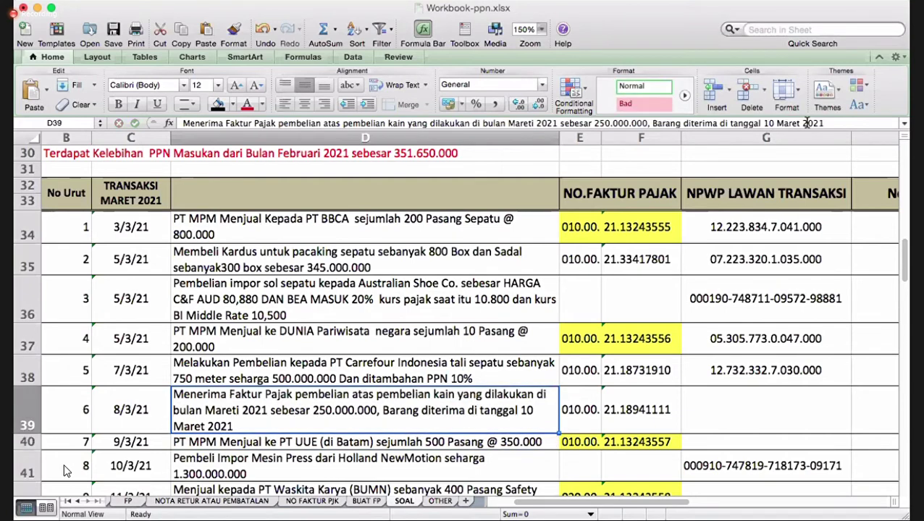
pyautogui.press('Right')
pyautogui.press('Right')
# - Copy the NPWP from G38 and paste it into G39
pyautogui.hscroll(2, 807, 123)
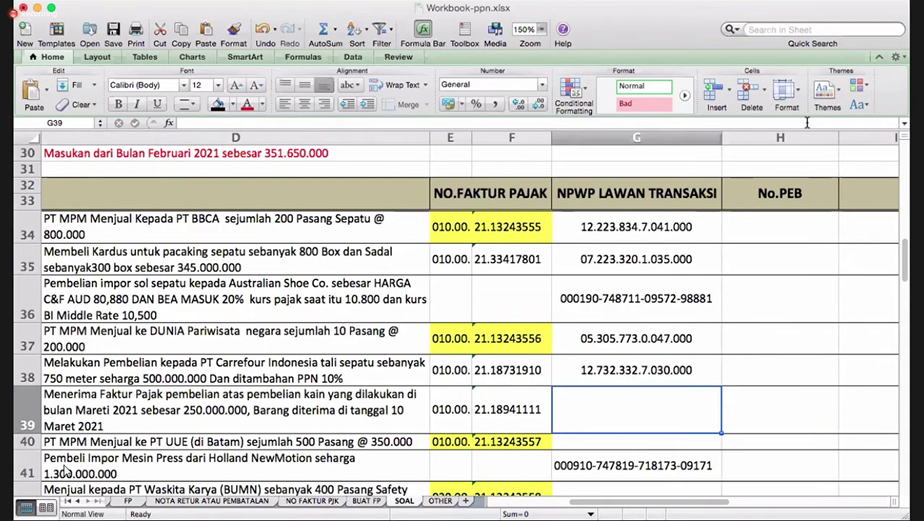
pyautogui.rightClick(692, 369)
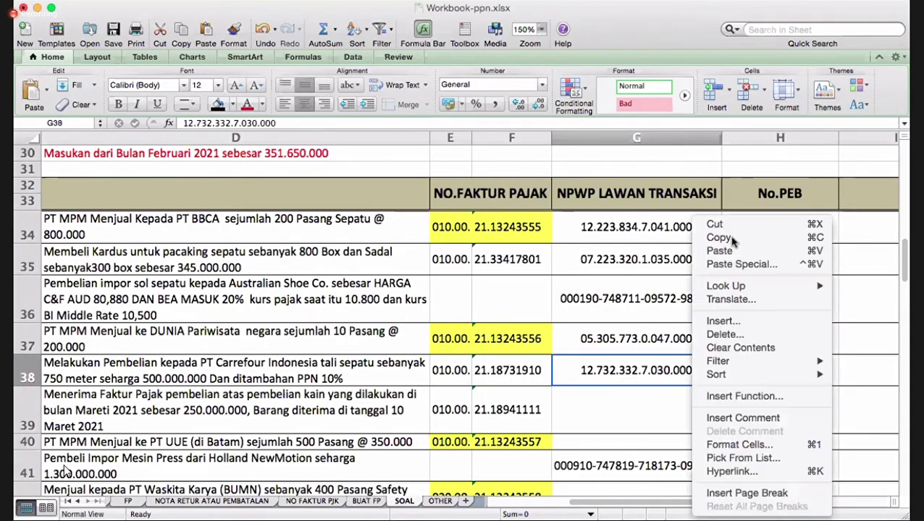
pyautogui.click(628, 413)
pyautogui.press('cmd+c')
pyautogui.click(628, 413)
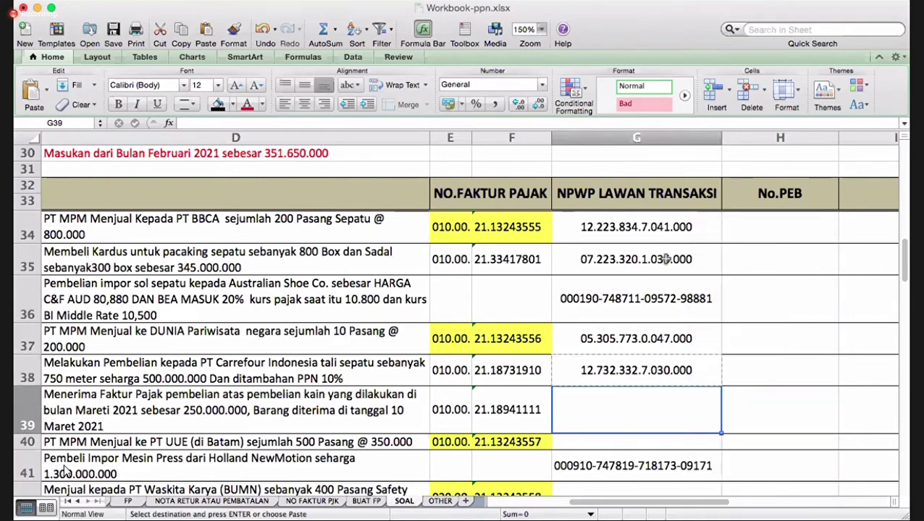
pyautogui.rightClick(609, 415)
pyautogui.press('super+v')
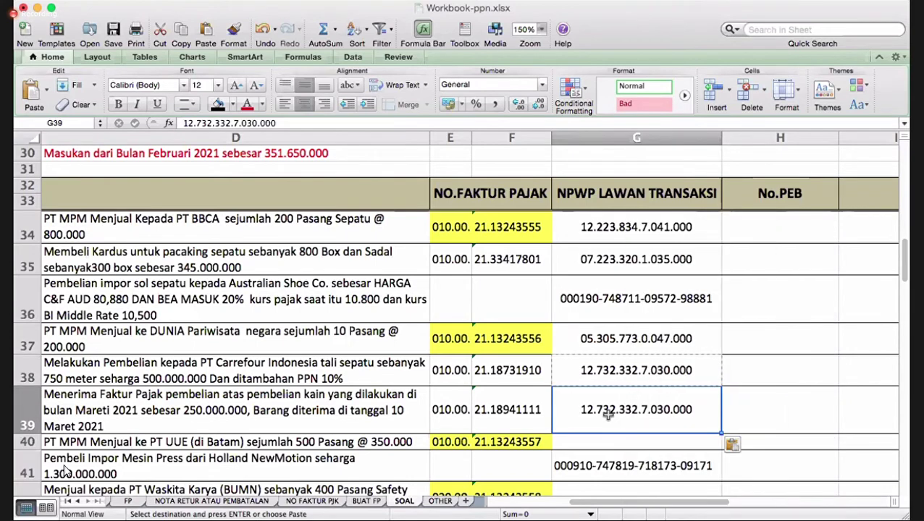
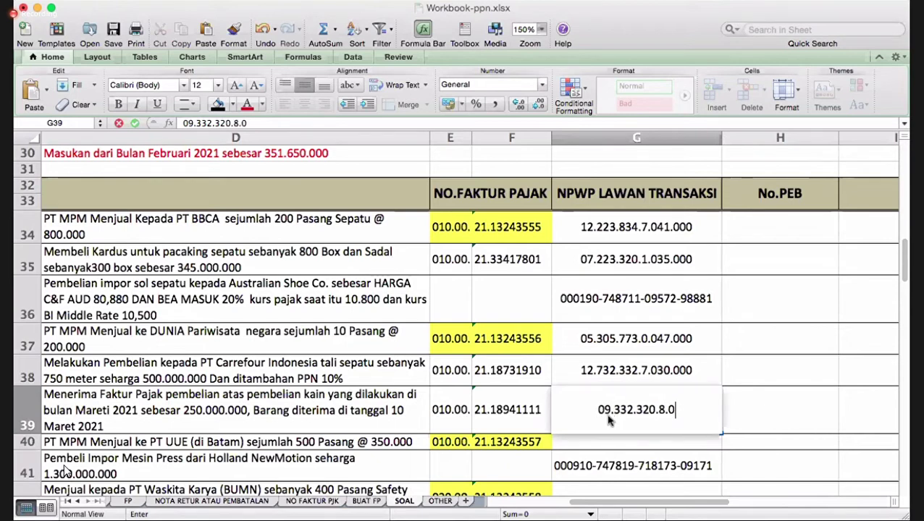
# - Overwrite G39 with the fabric supplier's own NPWP, correcting a mistyped digit
pyautogui.press('Return')
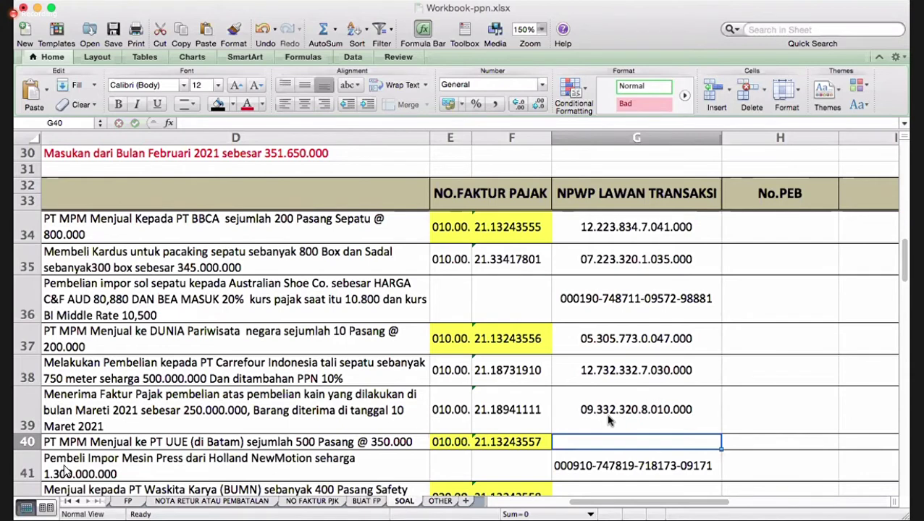
# - Check row 40's description and invoice number, then reach its empty NPWP cell G40
pyautogui.press('Left')
pyautogui.press('Left')
pyautogui.press('Left')
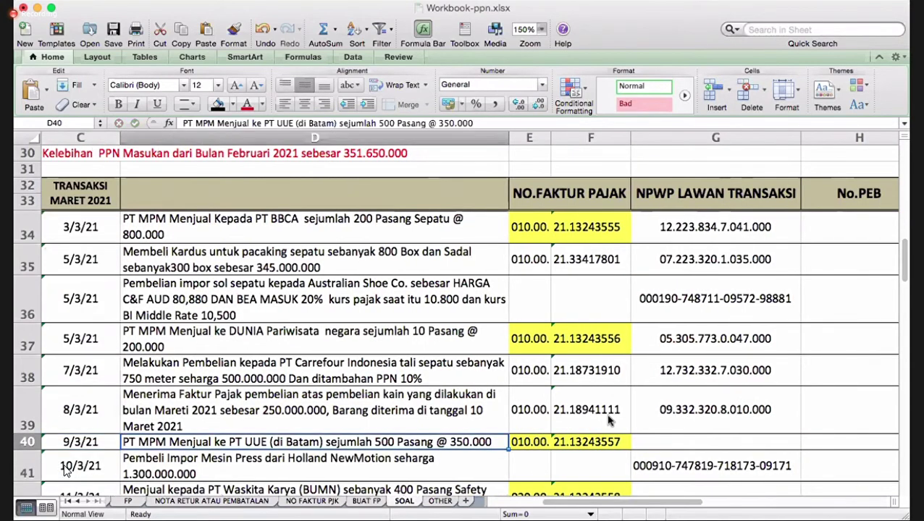
pyautogui.press('Right')
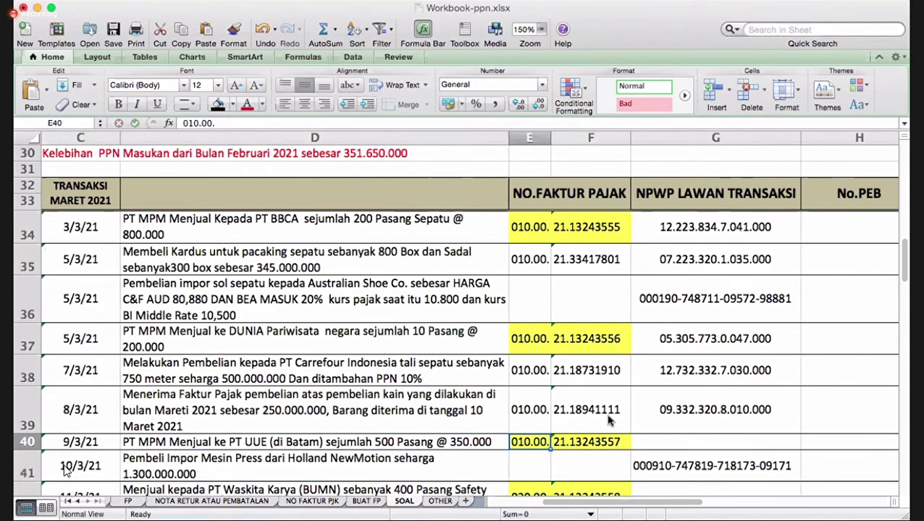
pyautogui.press('Left')
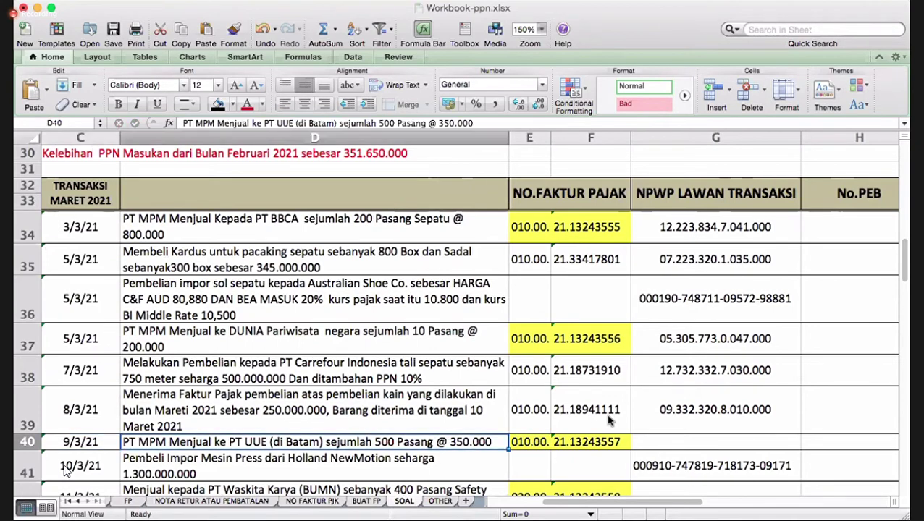
pyautogui.press('Right')
pyautogui.press('Right')
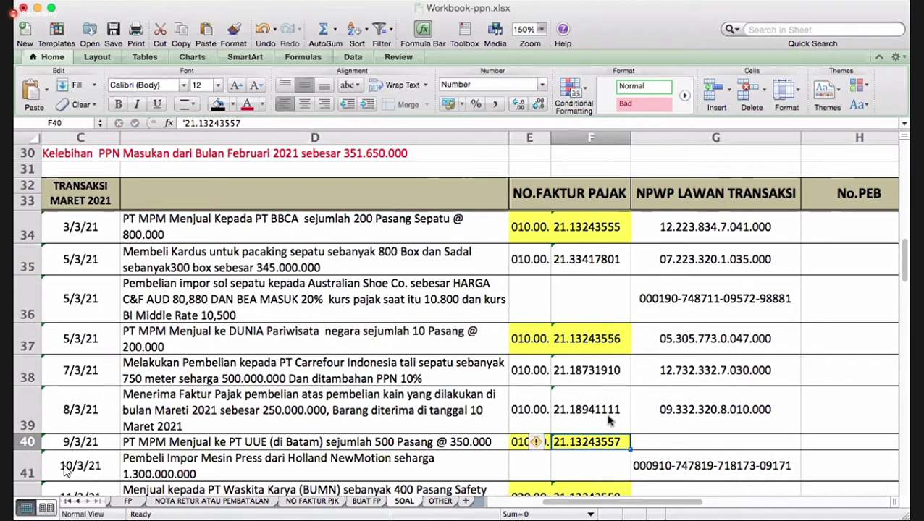
pyautogui.press('Right')
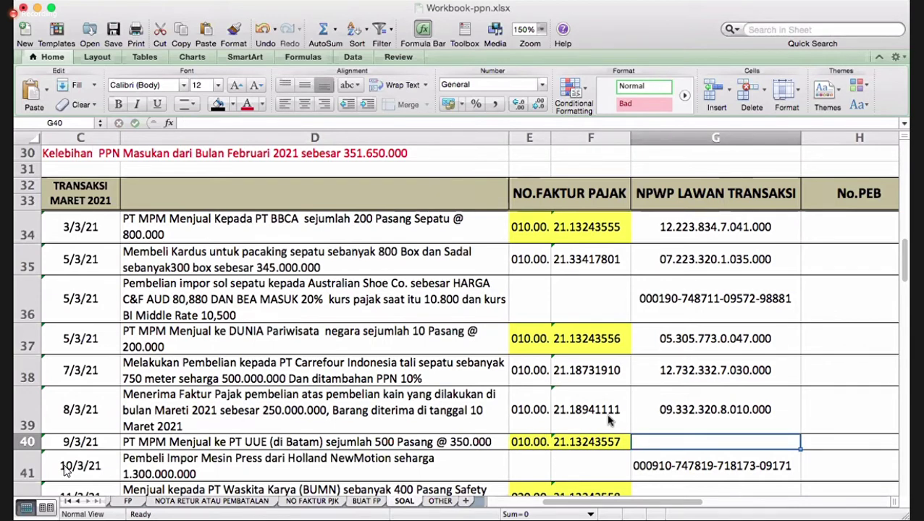
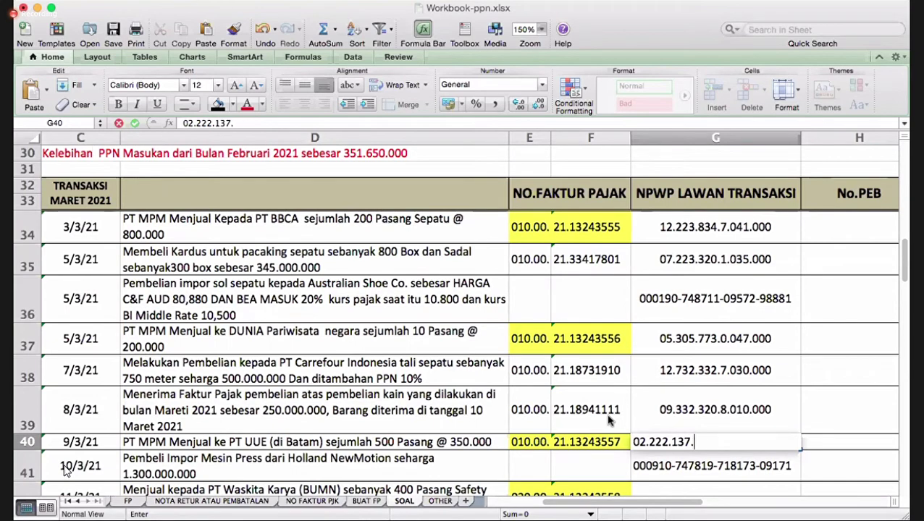
# - Enter the Batam buyer's NPWP in G40 and centre it horizontally
pyautogui.press('Return')
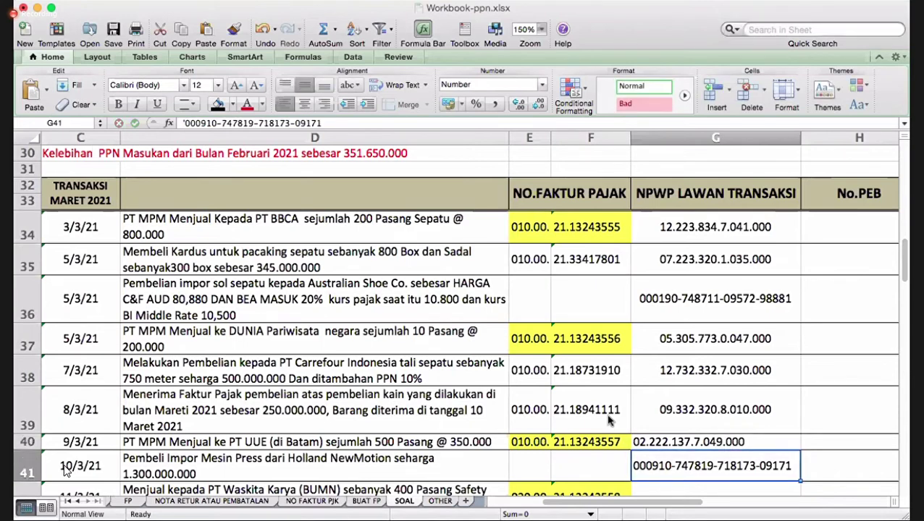
pyautogui.press('Up')
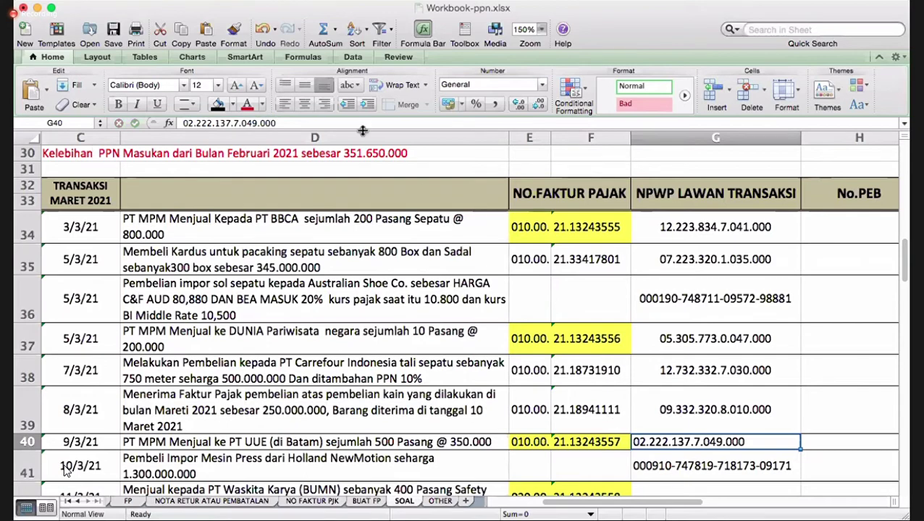
pyautogui.click(304, 104)
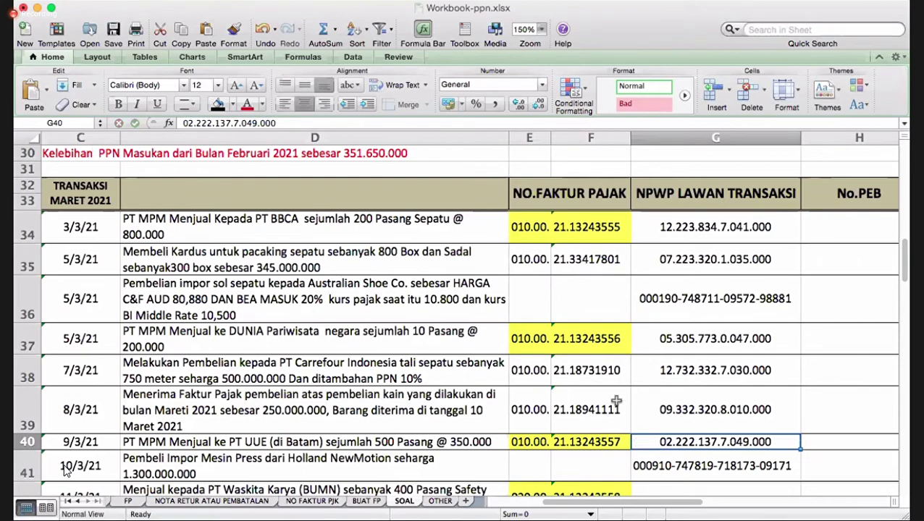
pyautogui.scroll(-3, 616, 406)
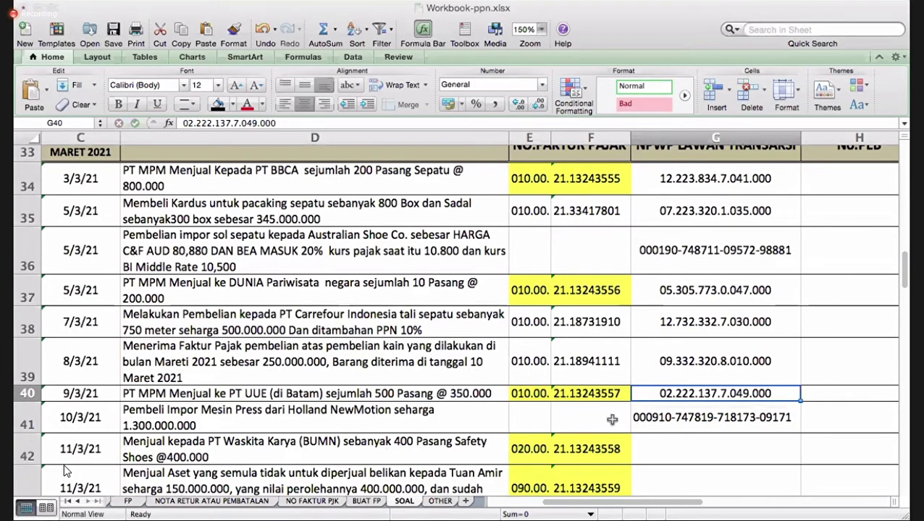
# - Add ', dapat fasilitas tidak dikenakan PPN' to the end of D41's press-machine import description, fixing the typo 'pon'
pyautogui.click(592, 419)
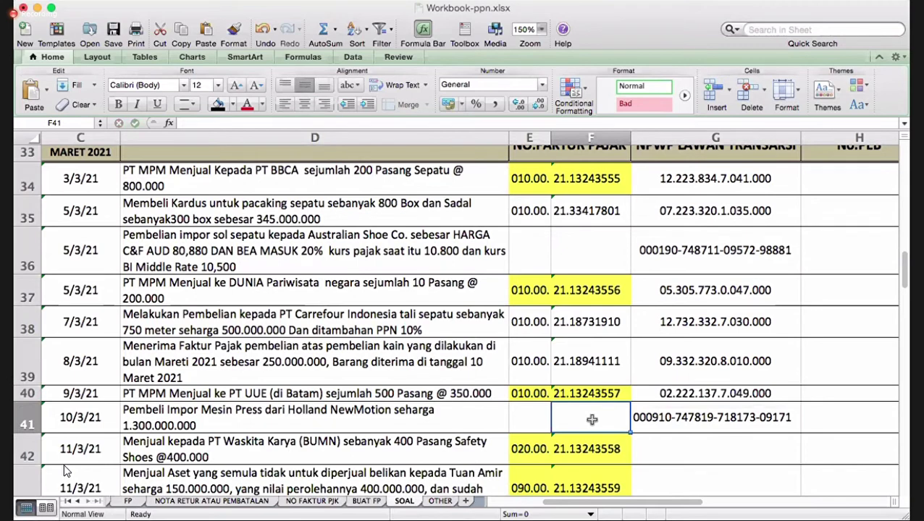
pyautogui.press('Left')
pyautogui.press('Left')
pyautogui.press('Right')
pyautogui.press('Right')
pyautogui.press('Right')
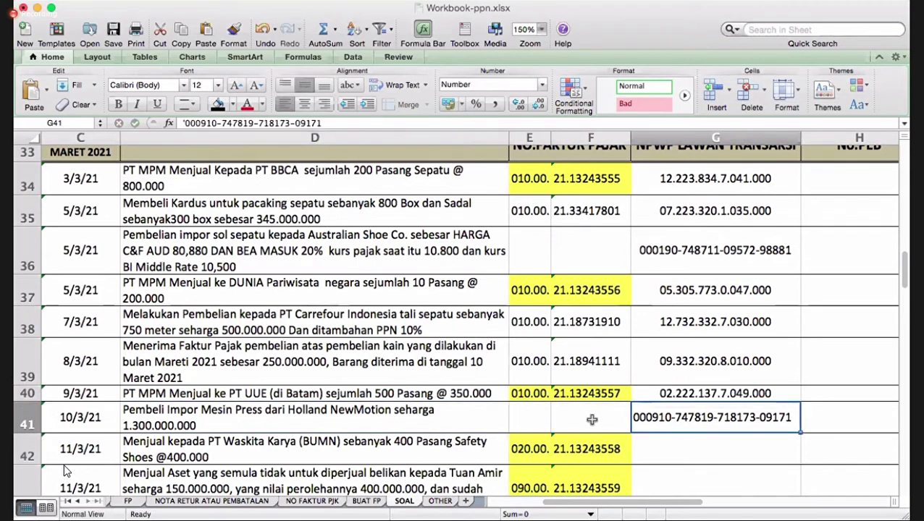
pyautogui.press('Left')
pyautogui.press('Left')
pyautogui.press('Left')
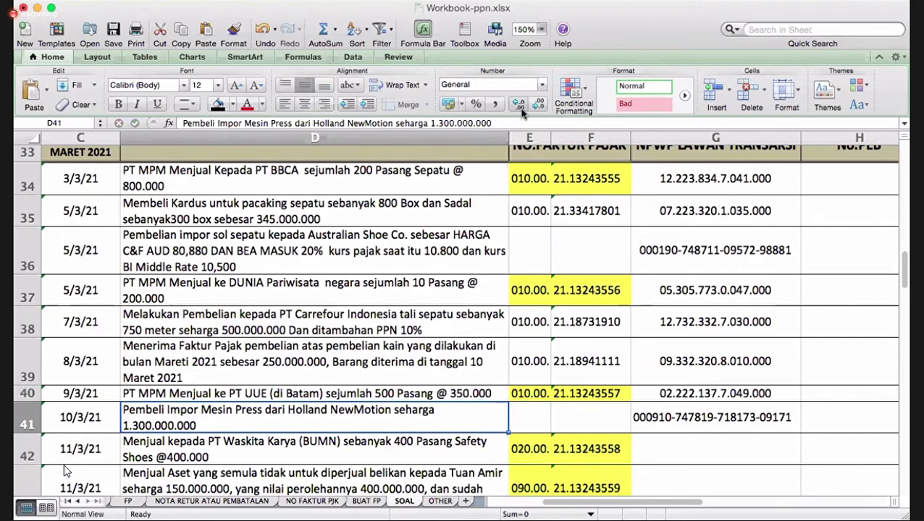
pyautogui.click(499, 123)
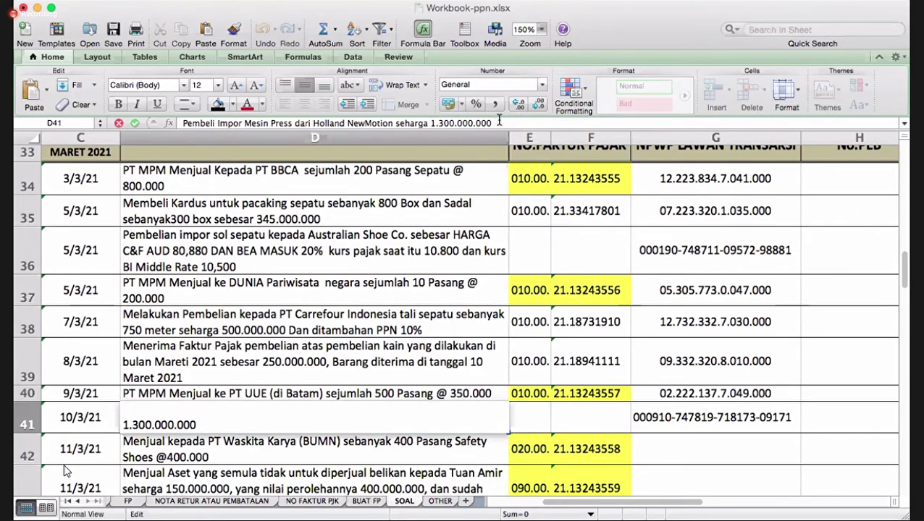
pyautogui.write(', dapat')
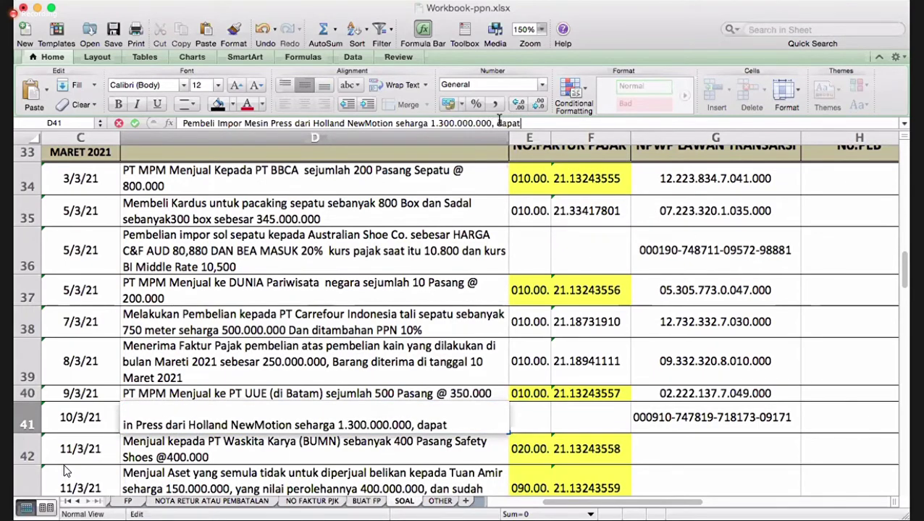
pyautogui.write(' fasilitas')
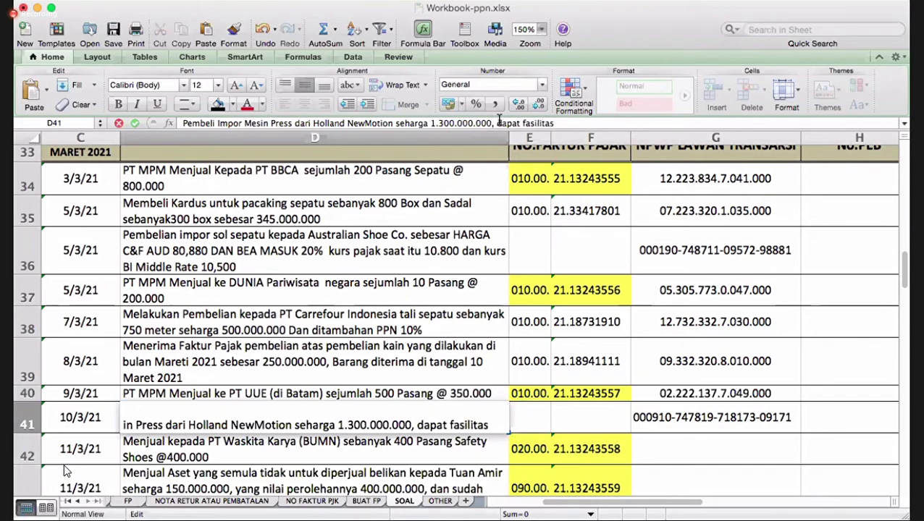
pyautogui.write(' tidak')
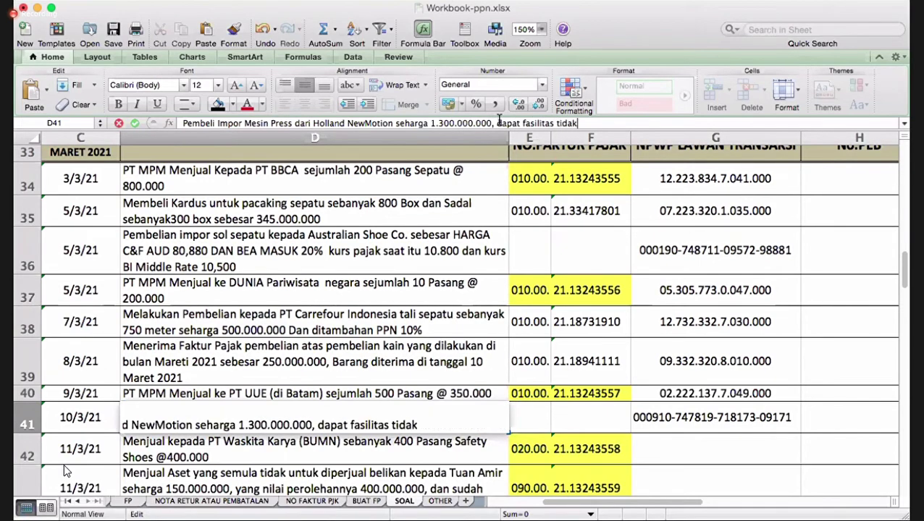
pyautogui.write(' dikenakan pon')
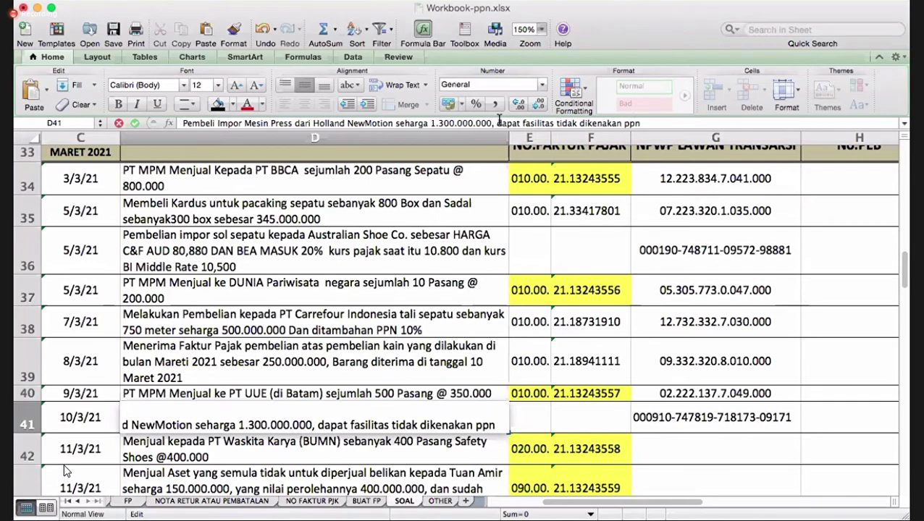
pyautogui.press('BackSpace')
pyautogui.press('BackSpace')
pyautogui.press('BackSpace')
pyautogui.write('PPN')
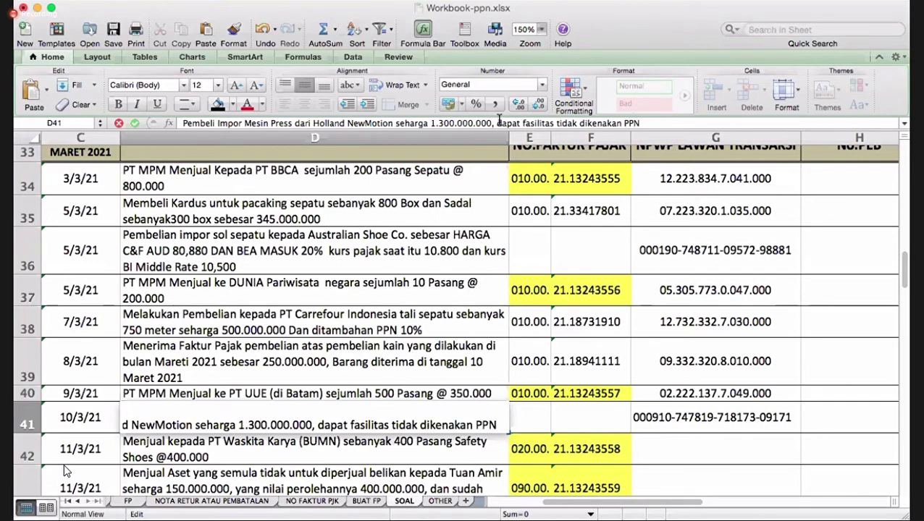
pyautogui.press('Return')
pyautogui.press('Up')
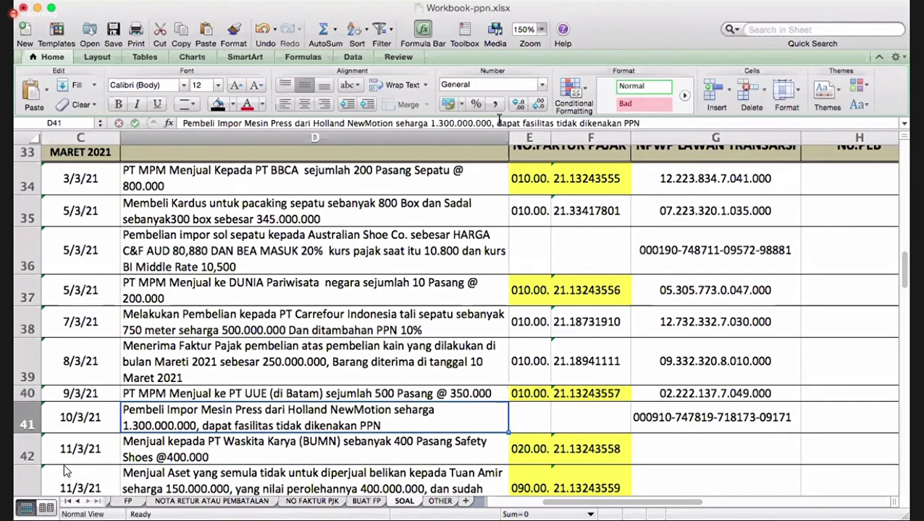
pyautogui.press('Right')
pyautogui.press('Right')
pyautogui.press('Right')
pyautogui.press('Right')
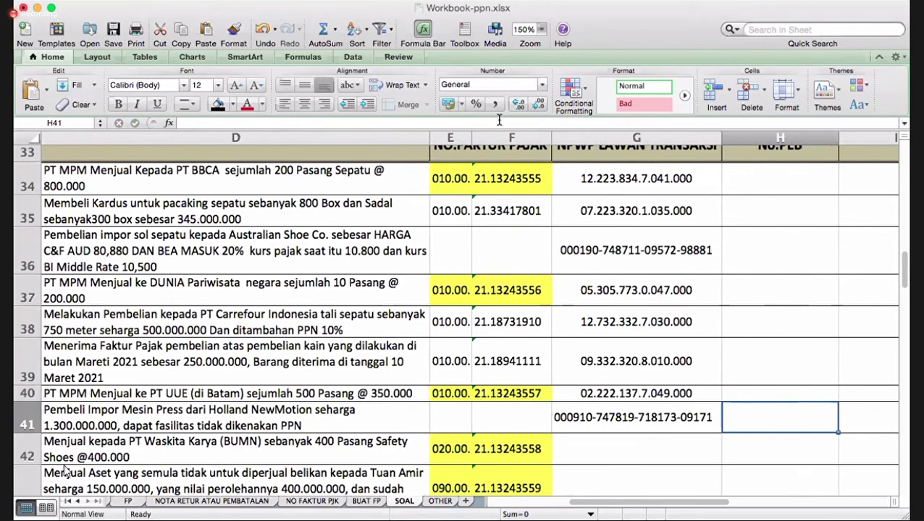
# - Enter category code B2 for transaction 6 in J39
pyautogui.press('Right')
pyautogui.press('Up')
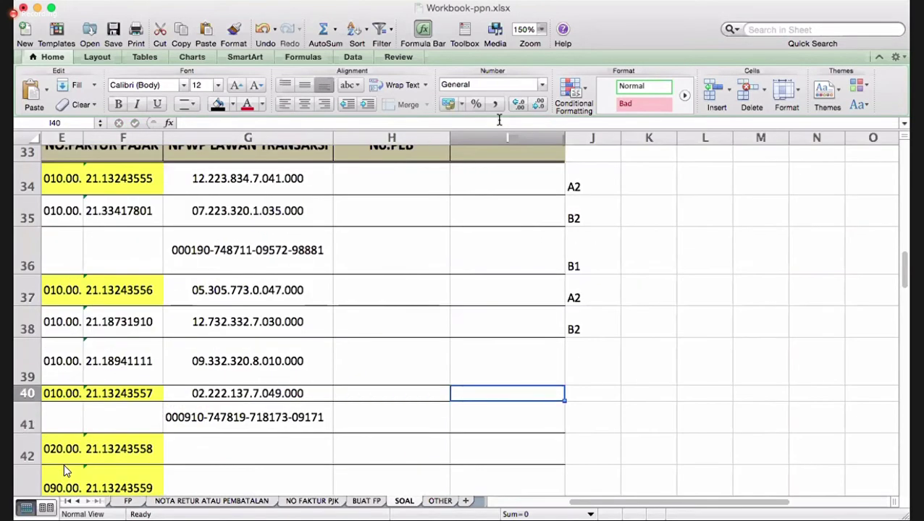
pyautogui.press('Up')
pyautogui.press('Left')
pyautogui.press('Left')
pyautogui.press('Left')
pyautogui.press('Left')
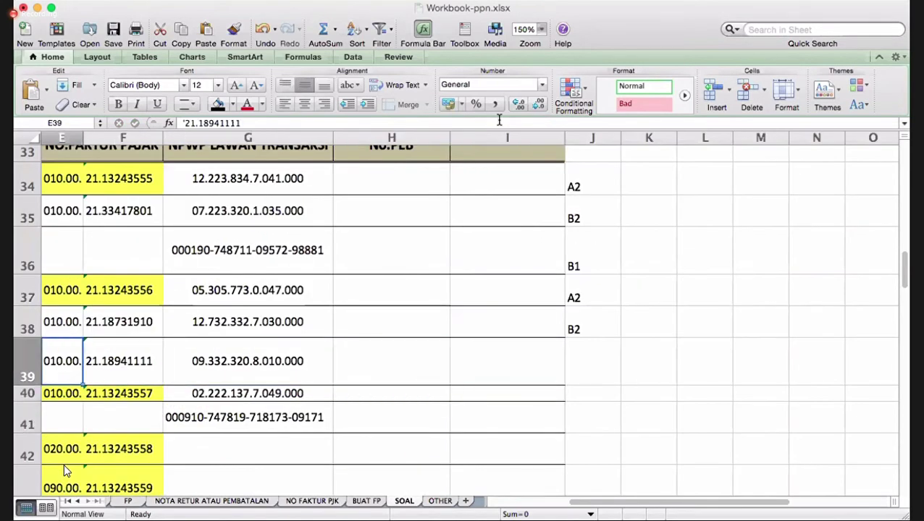
pyautogui.press('Left')
pyautogui.press('Left')
pyautogui.press('Left')
pyautogui.press('Left')
pyautogui.press('Right')
pyautogui.press('Right')
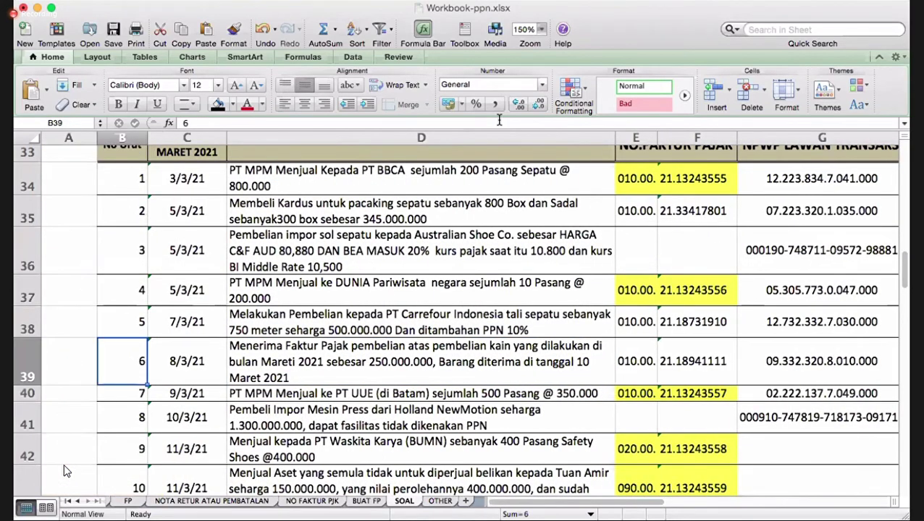
pyautogui.press('Right')
pyautogui.press('Right')
pyautogui.press('Right')
pyautogui.press('Right')
pyautogui.press('Right')
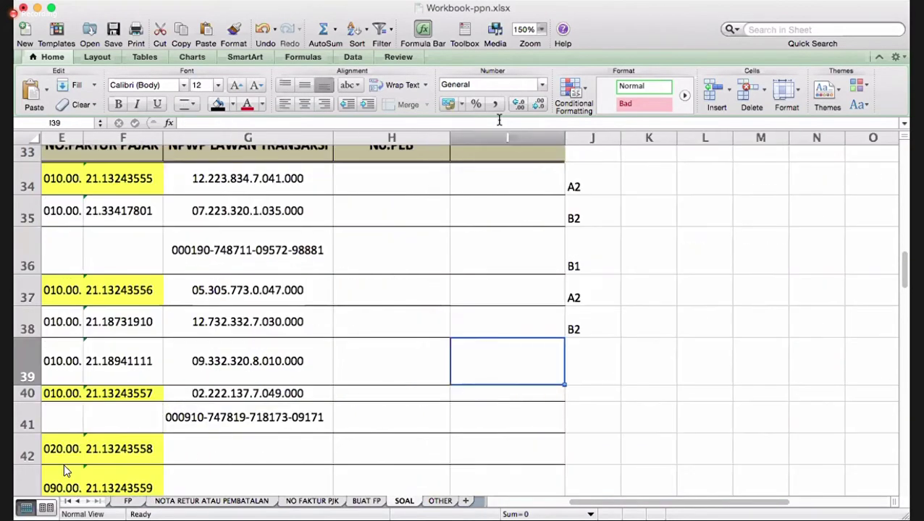
pyautogui.press('Right')
pyautogui.write('b')
pyautogui.press('BackSpace')
pyautogui.write('B23')
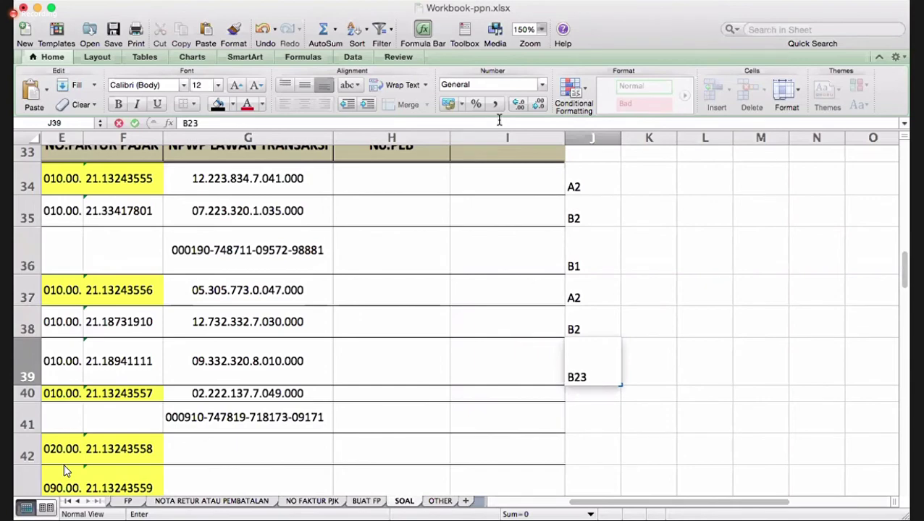
pyautogui.press('Return')
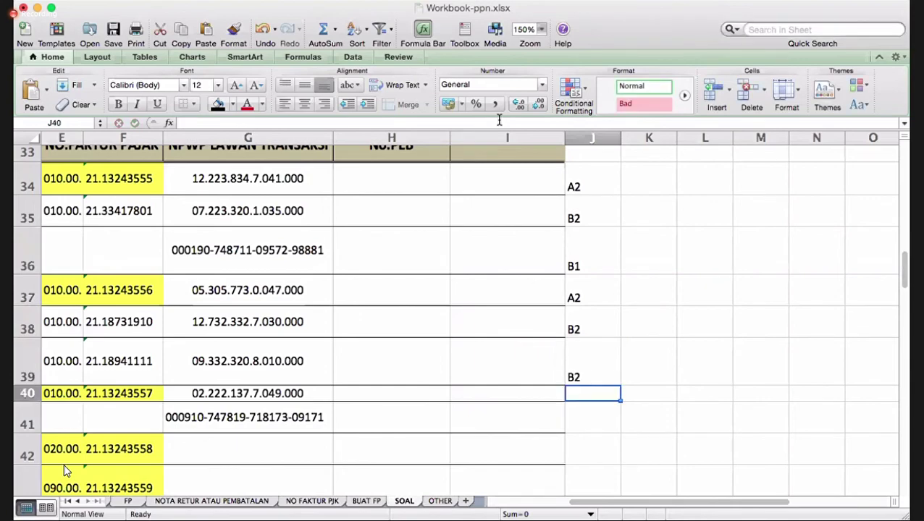
# - Enter category code A2 for transaction 7 in J40
pyautogui.press('Left')
pyautogui.press('Left')
pyautogui.press('Left')
pyautogui.press('Left')
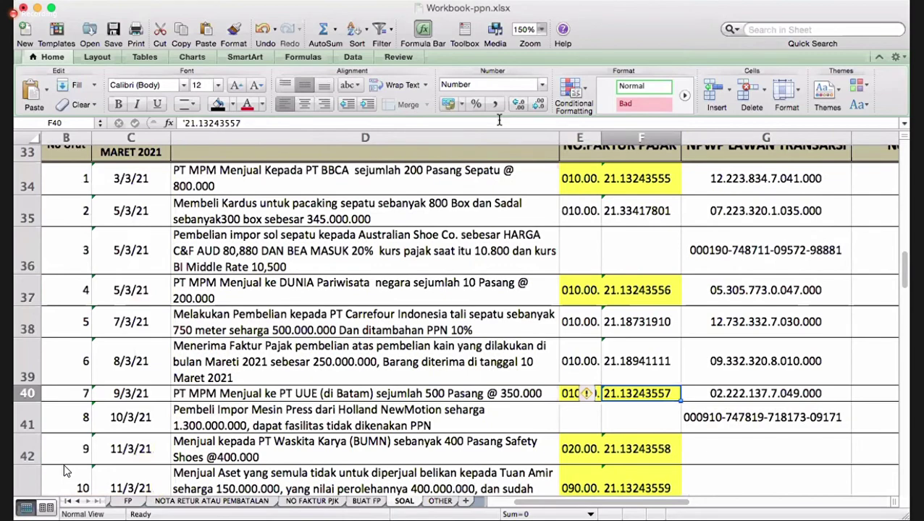
pyautogui.press('Right')
pyautogui.press('Right')
pyautogui.press('Right')
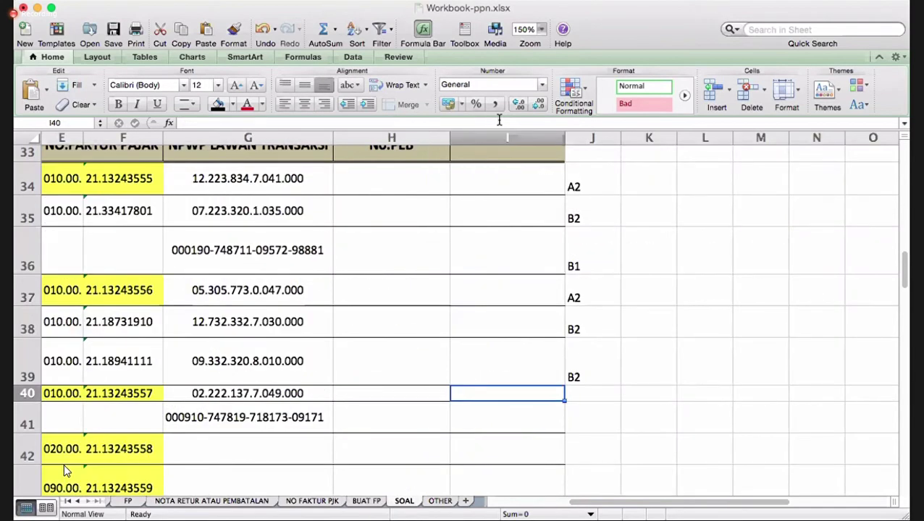
pyautogui.press('Right')
pyautogui.press('Left')
pyautogui.press('Left')
pyautogui.press('Left')
pyautogui.press('Left')
pyautogui.press('Left')
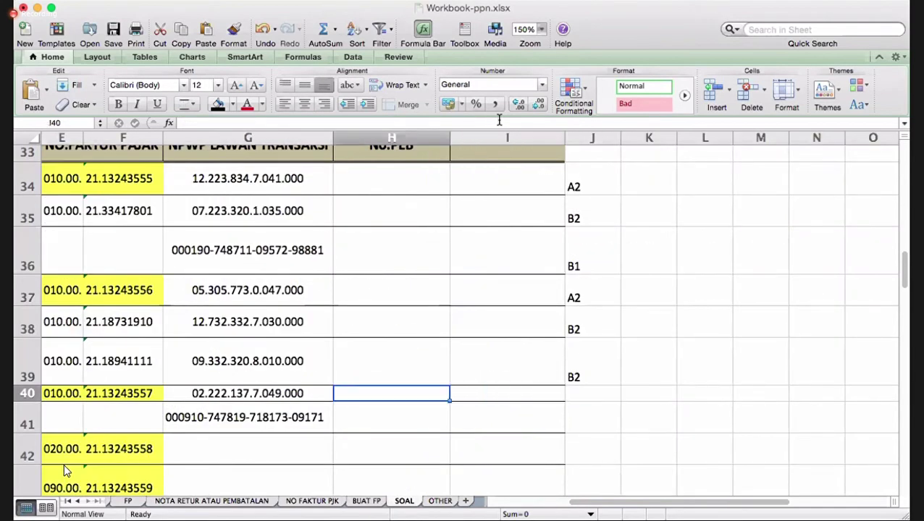
pyautogui.press('Home')
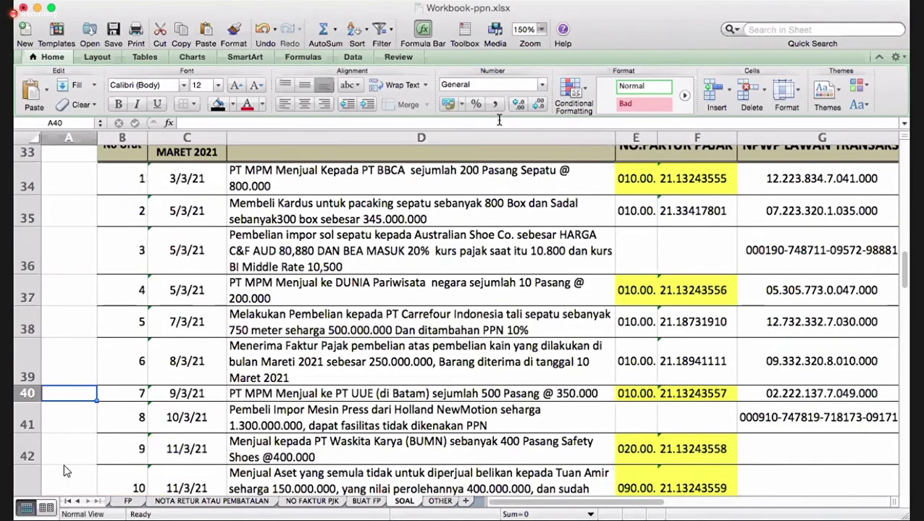
pyautogui.press('Right')
pyautogui.press('Right')
pyautogui.press('Right')
pyautogui.press('Right')
pyautogui.press('Right')
pyautogui.press('Right')
pyautogui.press('Right')
pyautogui.press('Right')
pyautogui.press('Right')
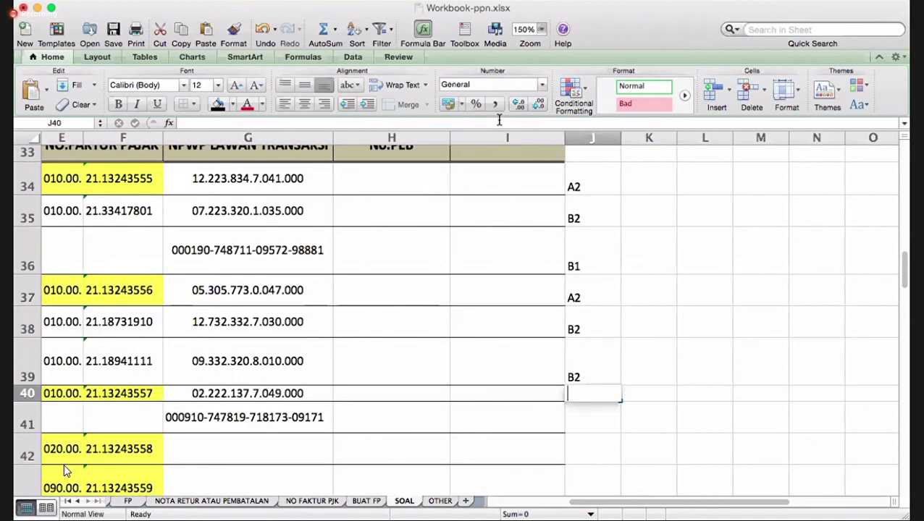
pyautogui.write('A2')
pyautogui.press('Return')
# - Review row 41's description and NPWP, then move to row 42's empty NPWP cell
pyautogui.press('Left')
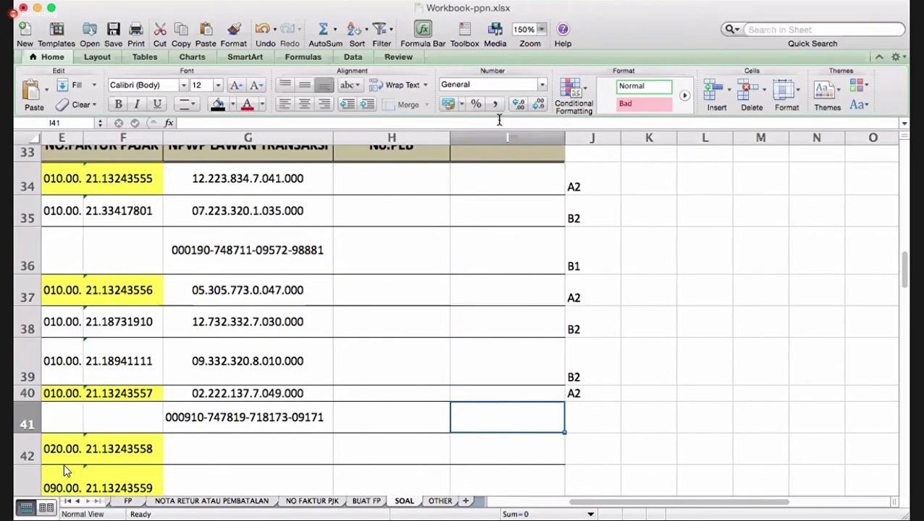
pyautogui.press('Left')
pyautogui.press('Left')
pyautogui.press('Left')
pyautogui.press('Left')
pyautogui.press('Left')
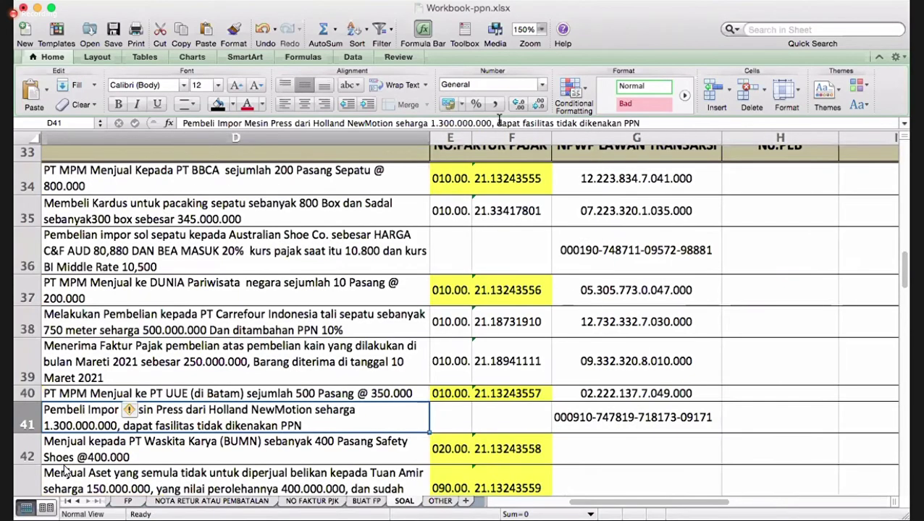
pyautogui.press('Left')
pyautogui.press('Left')
pyautogui.press('Right')
pyautogui.press('Right')
pyautogui.press('Right')
pyautogui.press('Right')
pyautogui.press('Right')
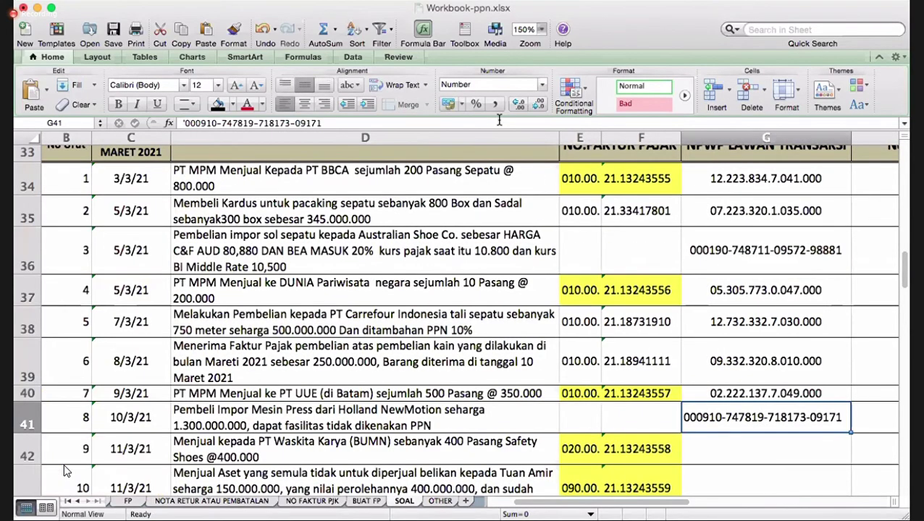
pyautogui.press('Right')
pyautogui.press('Right')
pyautogui.press('Right')
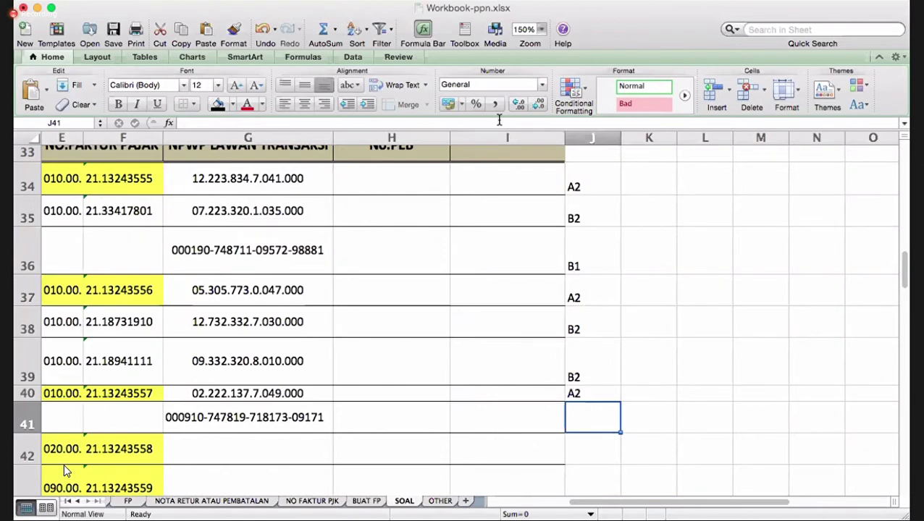
pyautogui.press('Down')
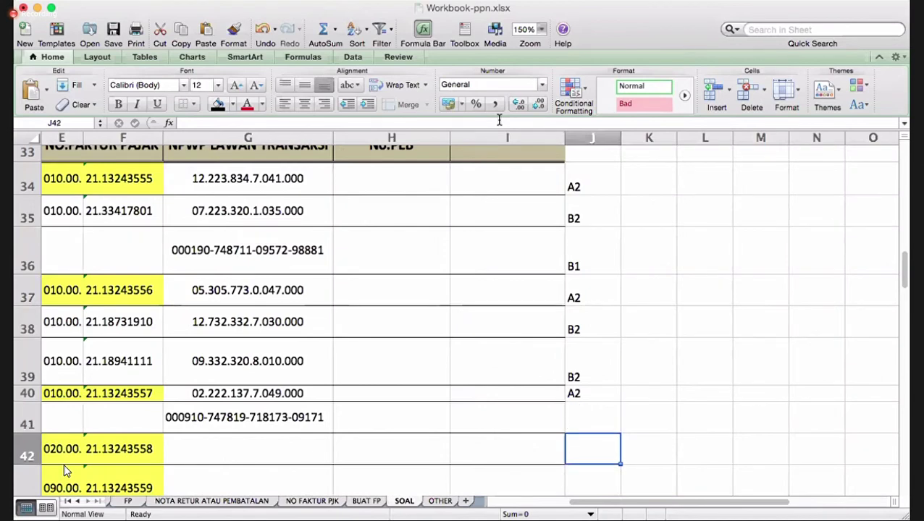
pyautogui.press('Left')
pyautogui.press('Left')
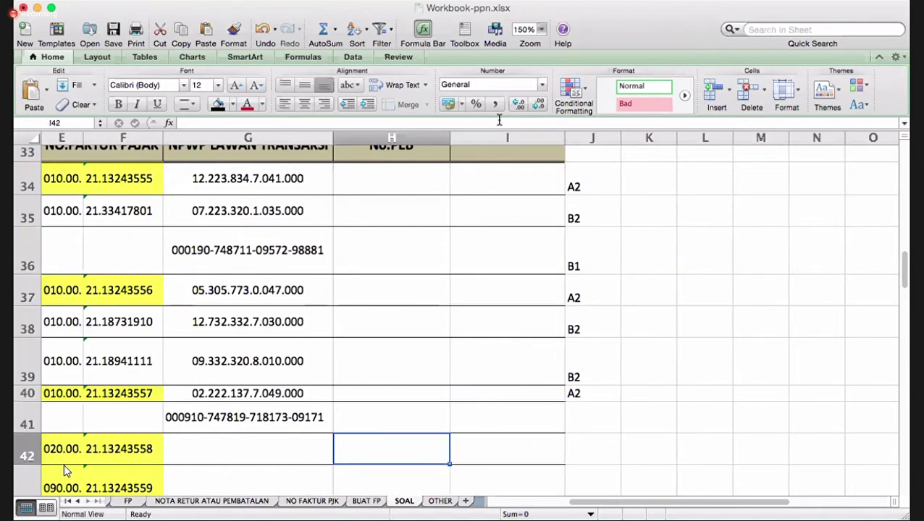
pyautogui.press('Left')
pyautogui.press('Left')
pyautogui.press('Left')
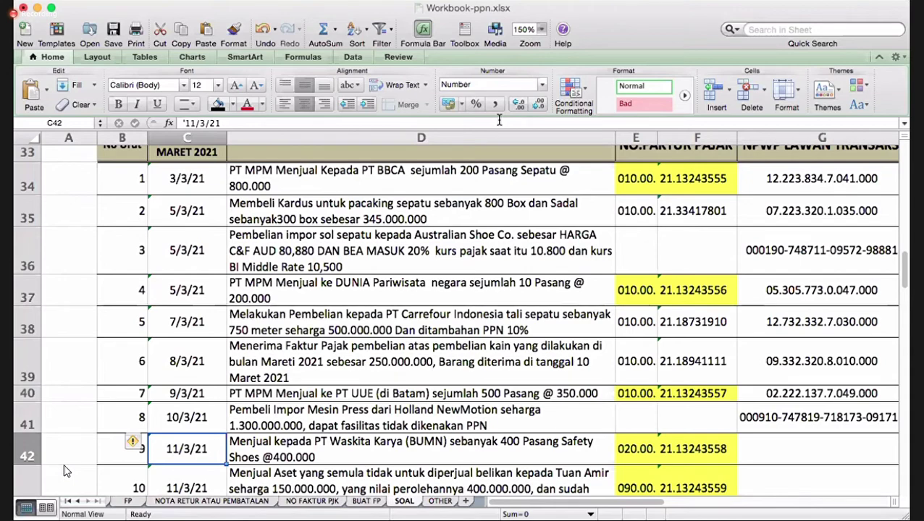
pyautogui.press('Right')
pyautogui.press('Right')
pyautogui.press('Right')
pyautogui.press('Right')
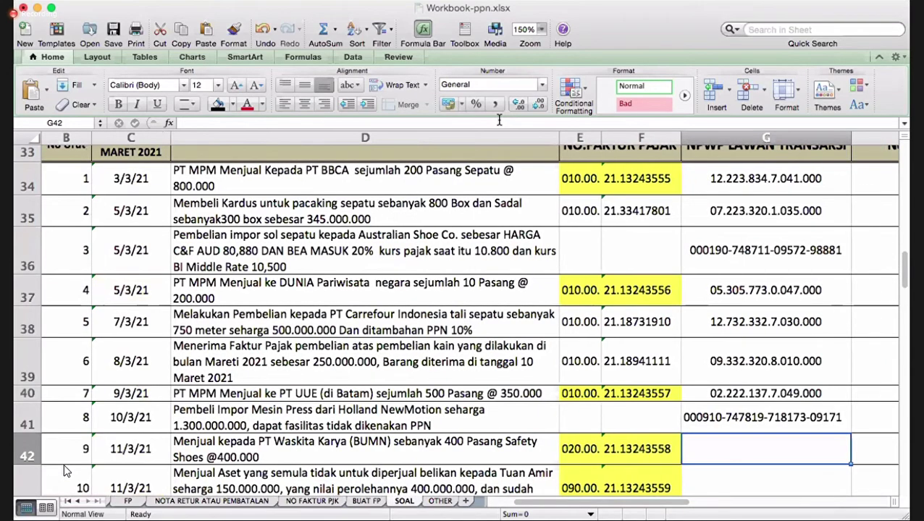
# - Copy transaction 6's NPWP from G39 and select G42 as the destination
pyautogui.click(735, 362)
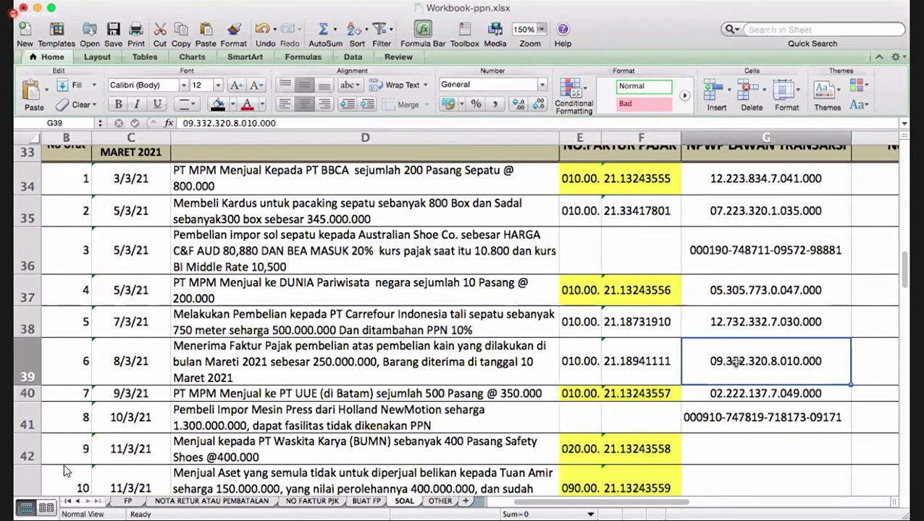
pyautogui.rightClick(734, 362)
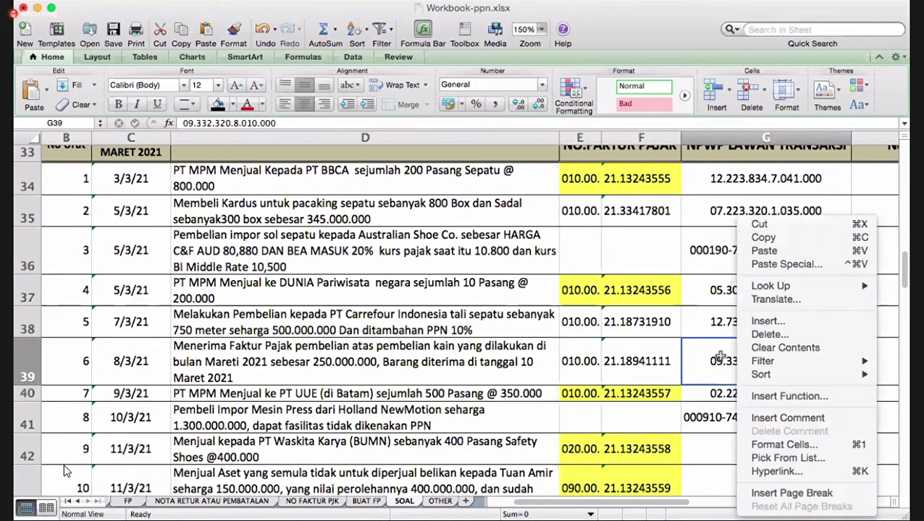
pyautogui.click(765, 239)
pyautogui.click(724, 452)
# - Paste into G42 and overwrite it with the Waskita Karya counterparty's NPWP, correcting mistyped digits
pyautogui.rightClick(725, 453)
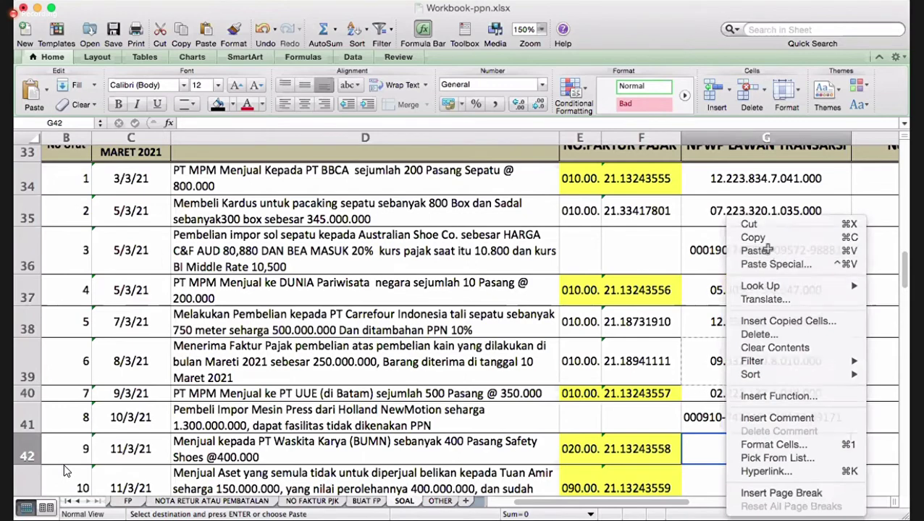
pyautogui.click(767, 251)
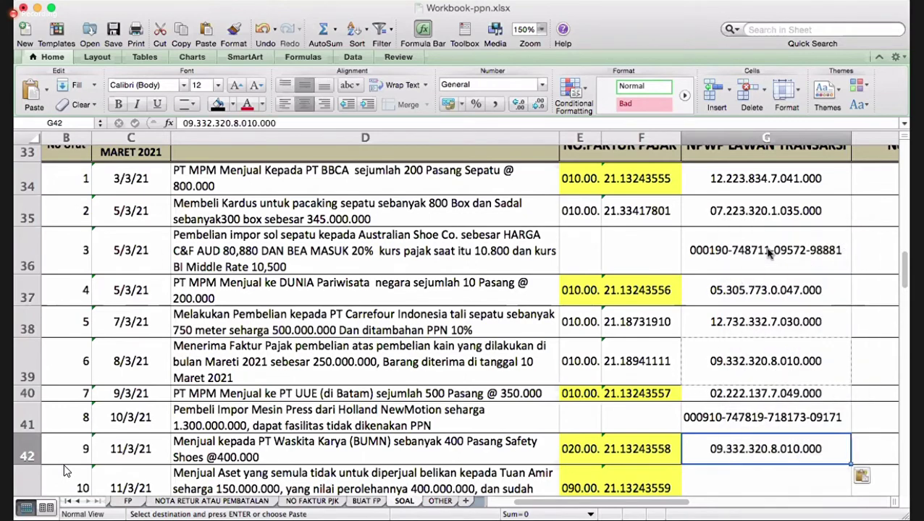
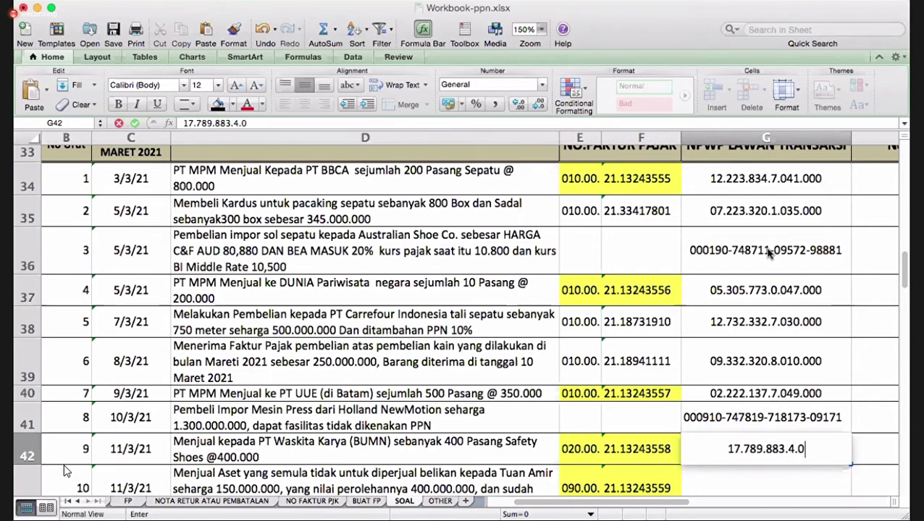
pyautogui.press('Return')
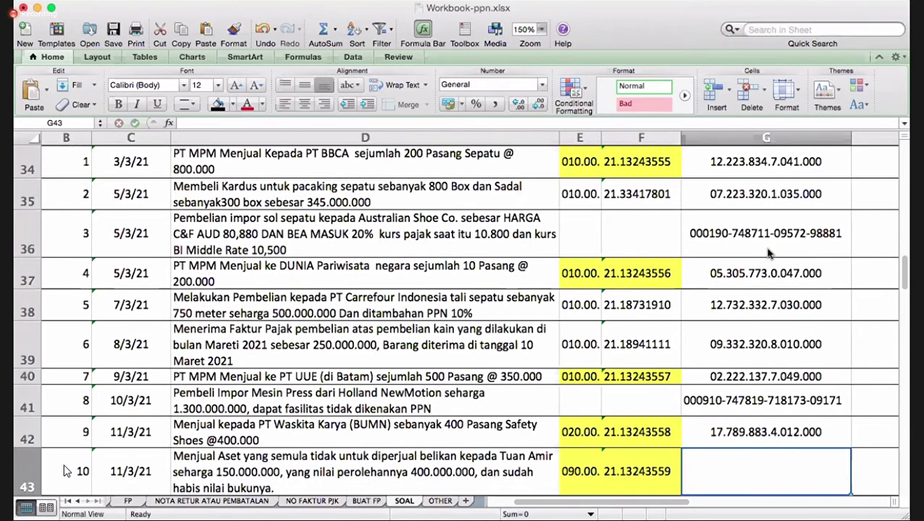
pyautogui.press('Up')
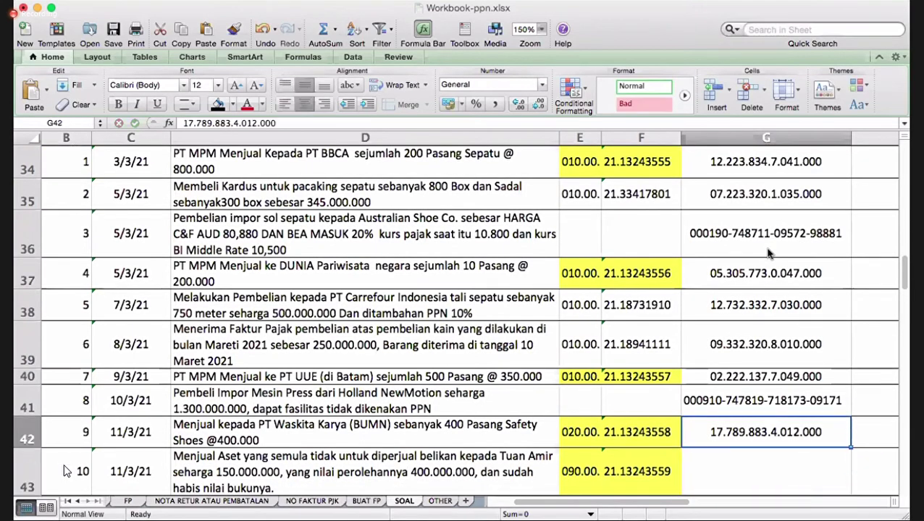
# - Enter category code A2 in J42
pyautogui.press('Right')
pyautogui.press('Right')
pyautogui.press('Right')
pyautogui.write('A2')
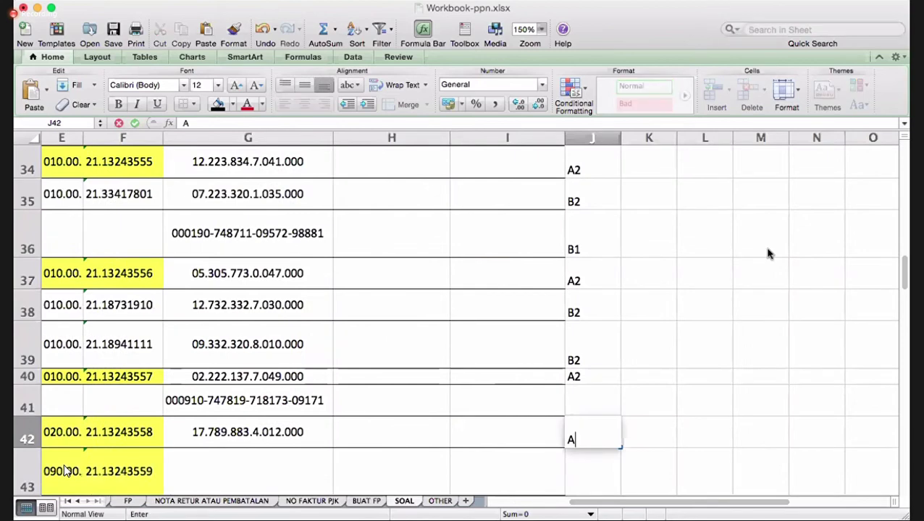
pyautogui.press('Return')
pyautogui.press('Left')
pyautogui.press('Left')
pyautogui.press('Left')
pyautogui.press('Left')
pyautogui.press('Left')
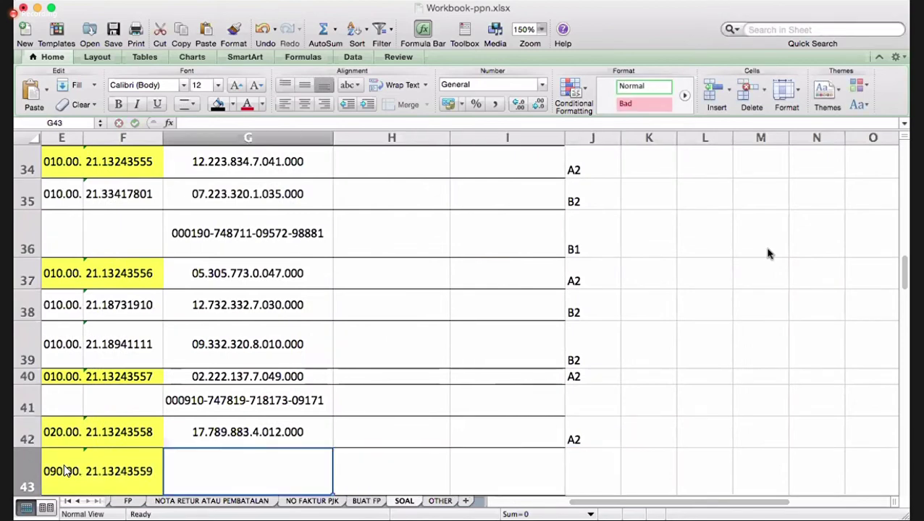
# - Copy transaction 9's NPWP from G42 into G43 as a starting point
pyautogui.press('Left')
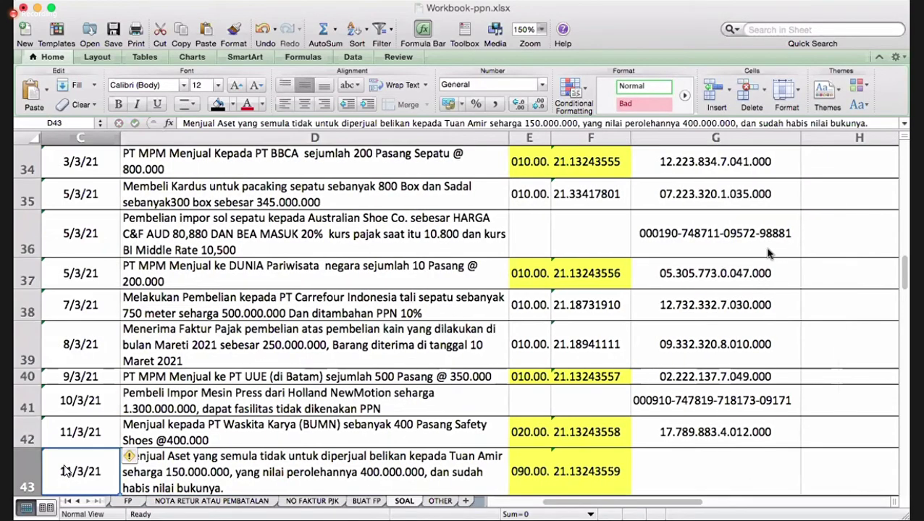
pyautogui.press('Down')
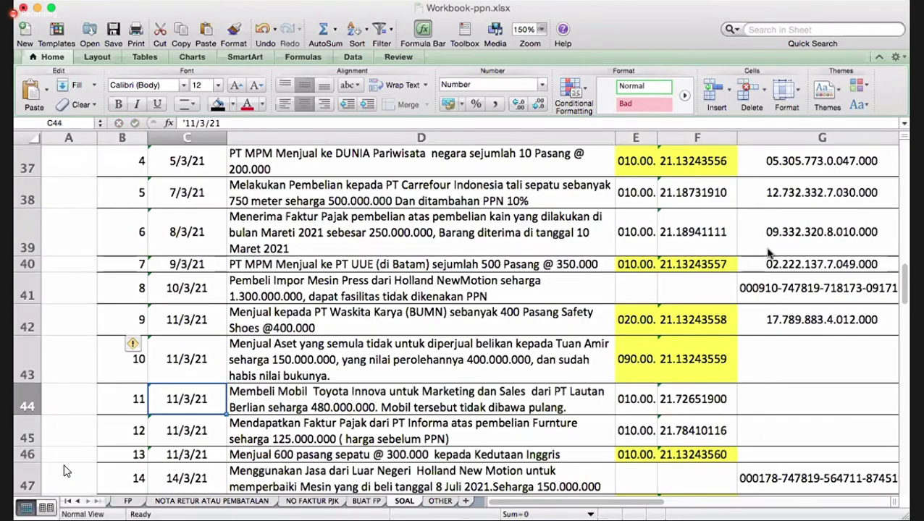
pyautogui.press('Up')
pyautogui.press('Right')
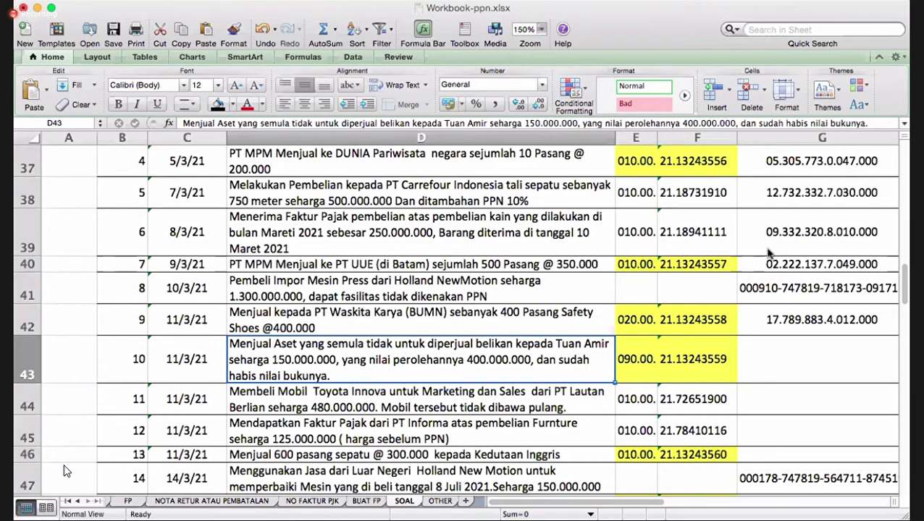
pyautogui.press('Right')
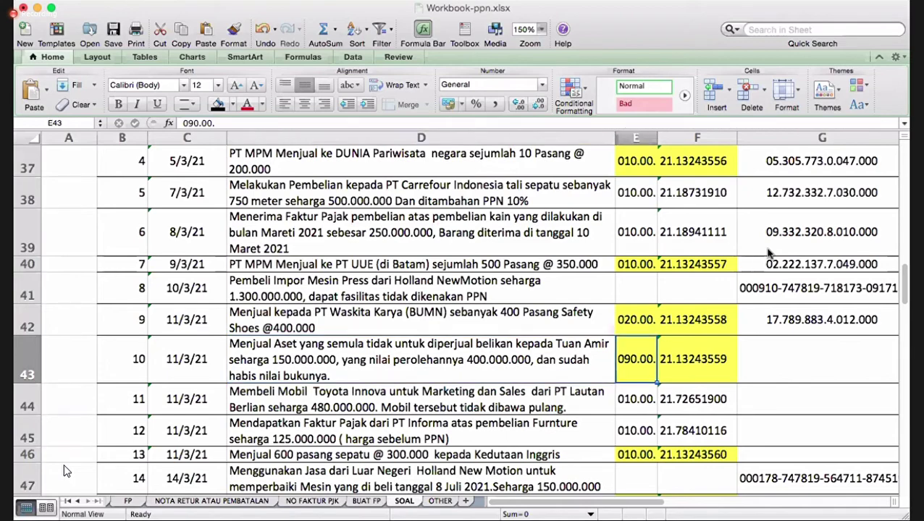
pyautogui.press('Right')
pyautogui.press('Right')
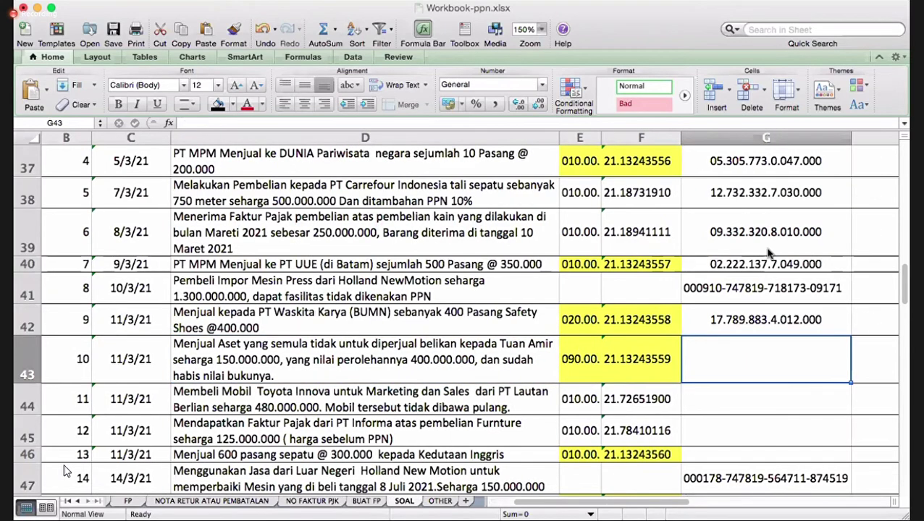
pyautogui.press('Right')
pyautogui.click(659, 317)
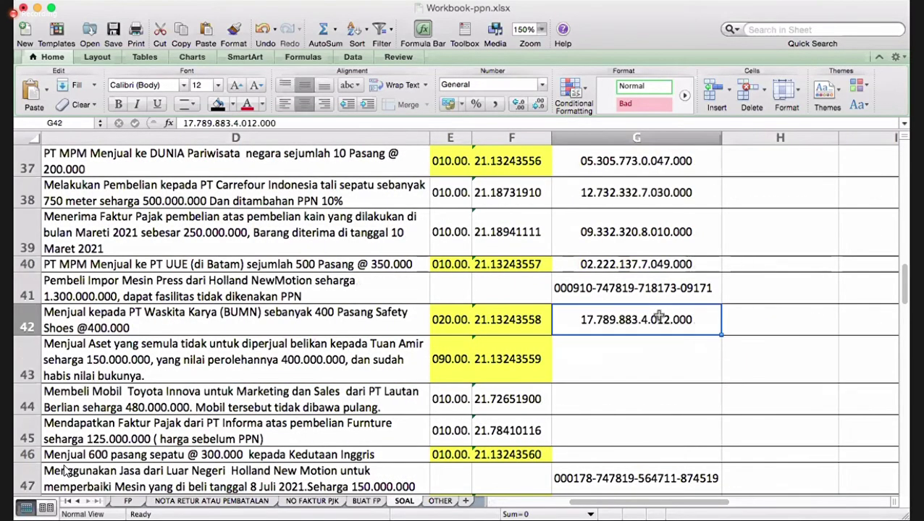
pyautogui.rightClick(659, 318)
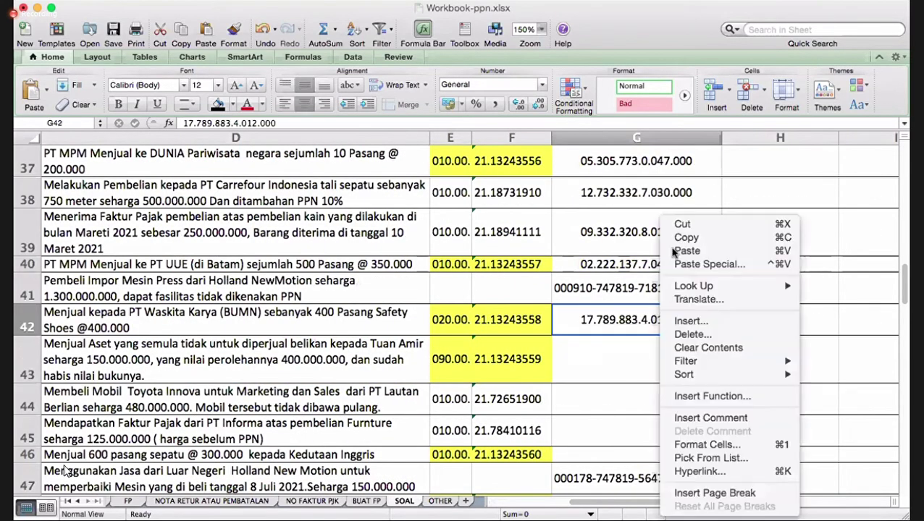
pyautogui.rightClick(612, 351)
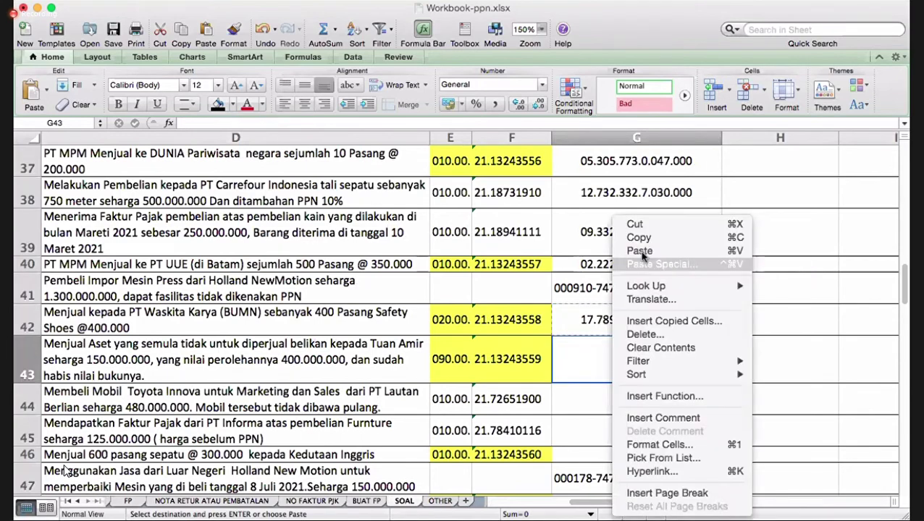
pyautogui.click(637, 193)
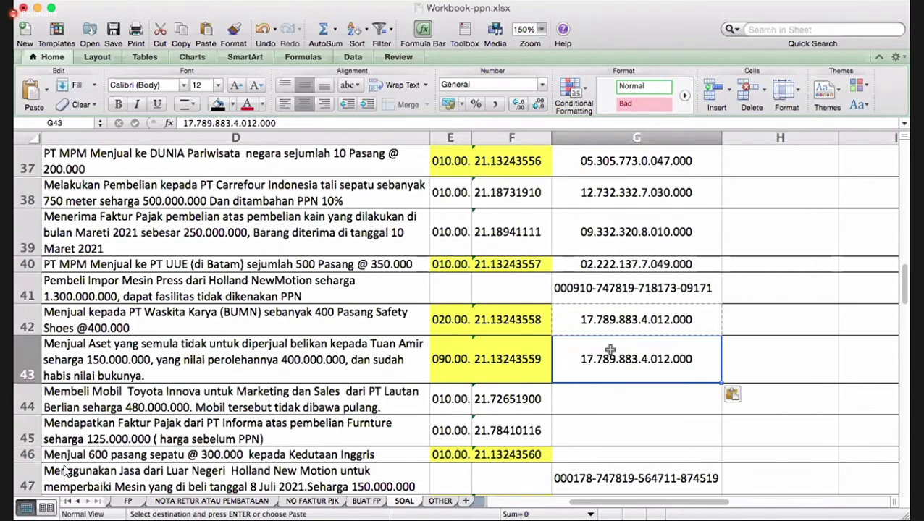
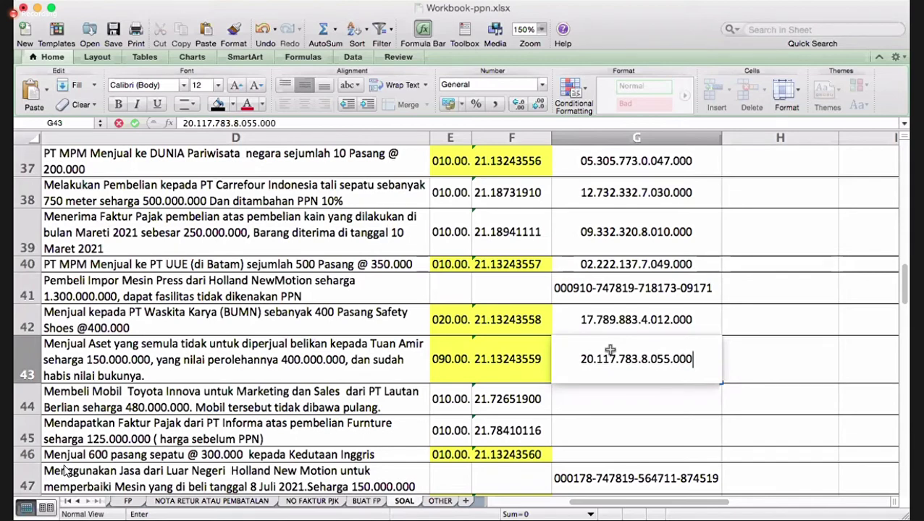
# - Overwrite G43 with the asset buyer's own NPWP and commit it
pyautogui.press('Return')
pyautogui.press('Left')
pyautogui.press('Left')
pyautogui.press('Left')
pyautogui.press('Left')
pyautogui.press('Left')
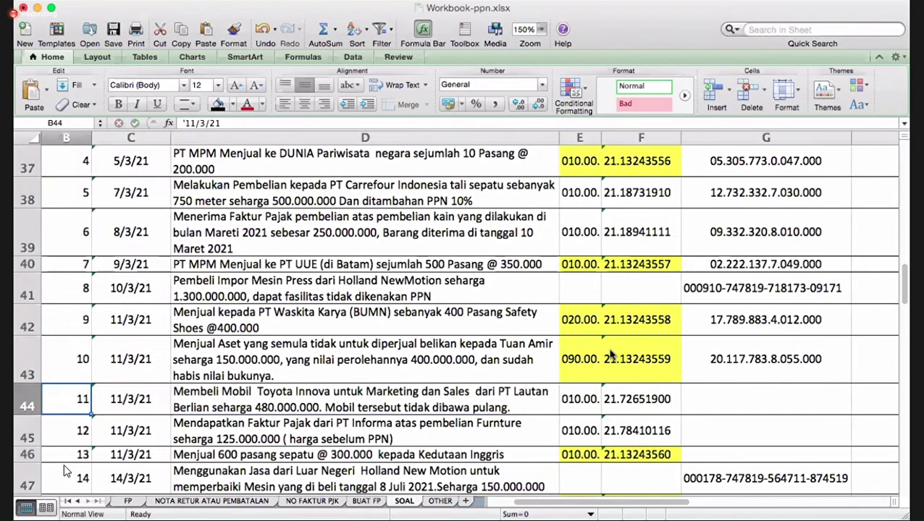
# - Enter category code B3 in J44 for the Toyota Innova car purchase, correcting an initial A3
pyautogui.press('Right')
pyautogui.press('Right')
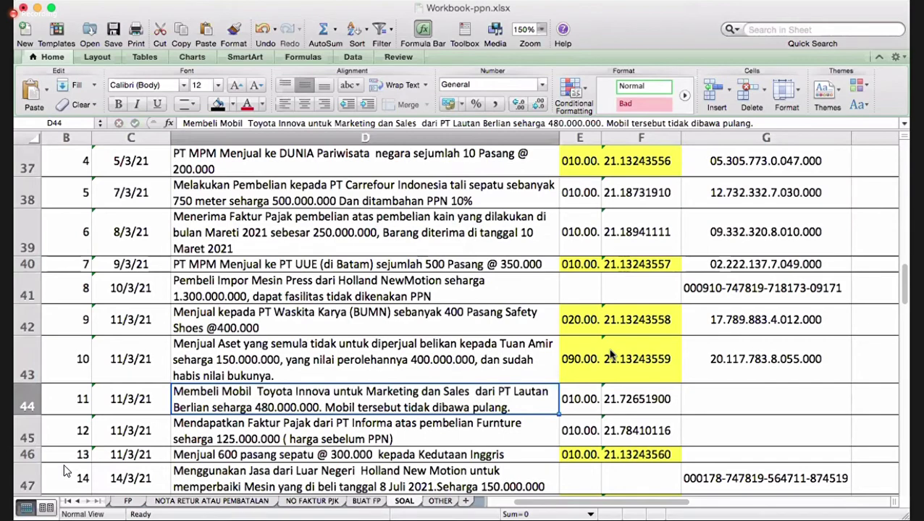
pyautogui.press('Right')
pyautogui.press('Right')
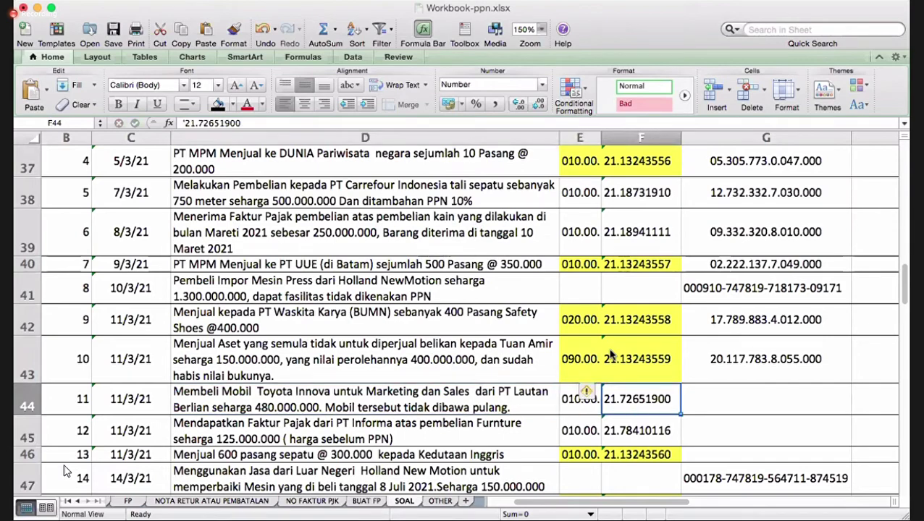
pyautogui.press('Left')
pyautogui.press('Left')
pyautogui.press('Left')
pyautogui.press('Right')
pyautogui.press('Right')
pyautogui.press('Right')
pyautogui.press('Right')
pyautogui.press('Left')
pyautogui.press('Left')
pyautogui.press('Left')
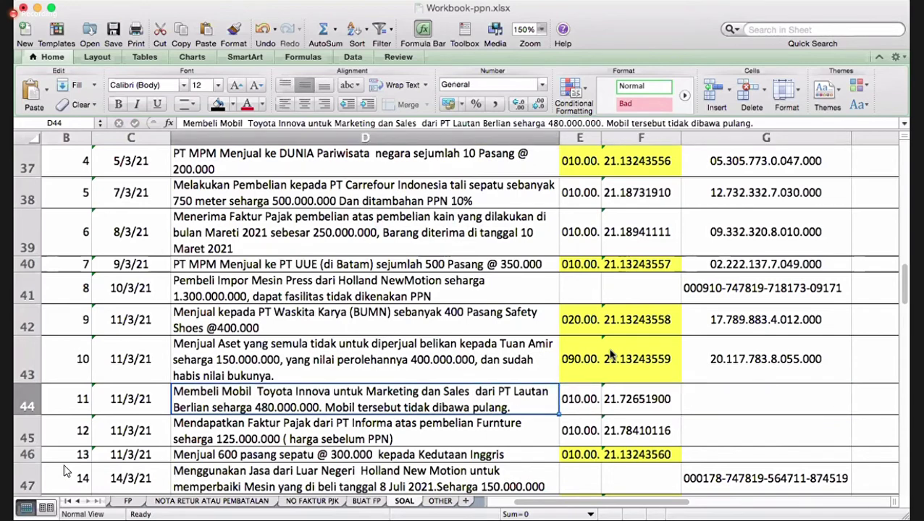
pyautogui.press('Right')
pyautogui.press('Right')
pyautogui.press('Right')
pyautogui.press('Right')
pyautogui.press('Right')
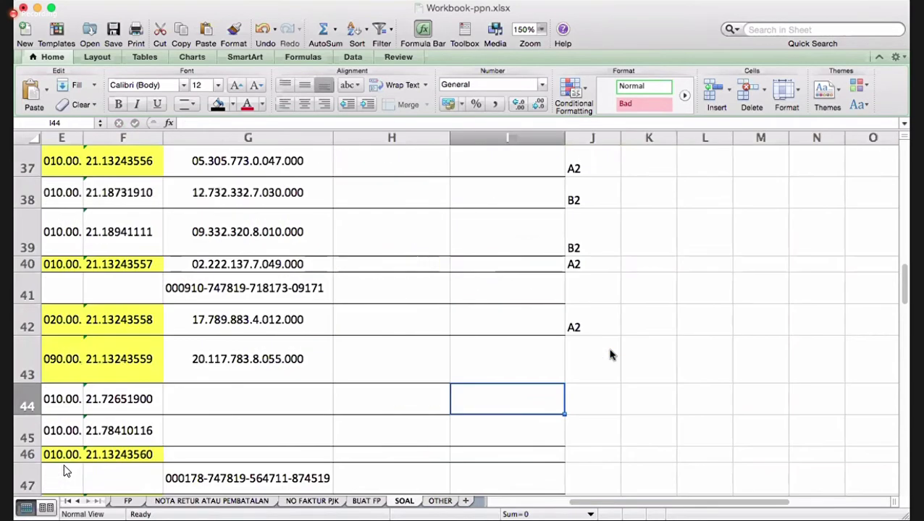
pyautogui.press('Right')
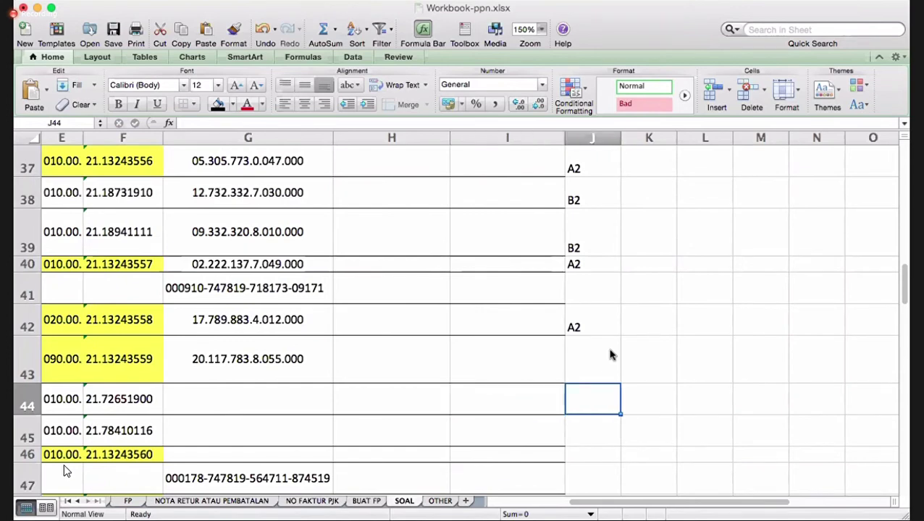
pyautogui.write('A3')
pyautogui.press('Return')
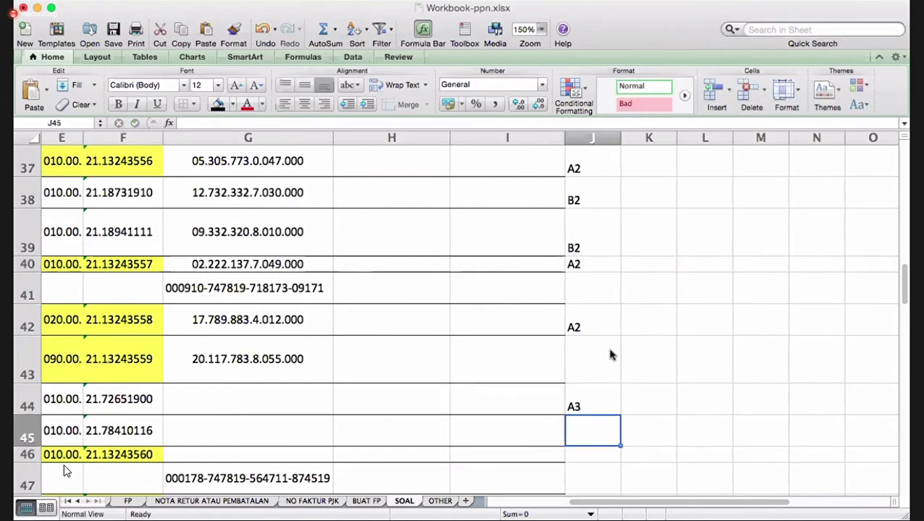
pyautogui.press('Up')
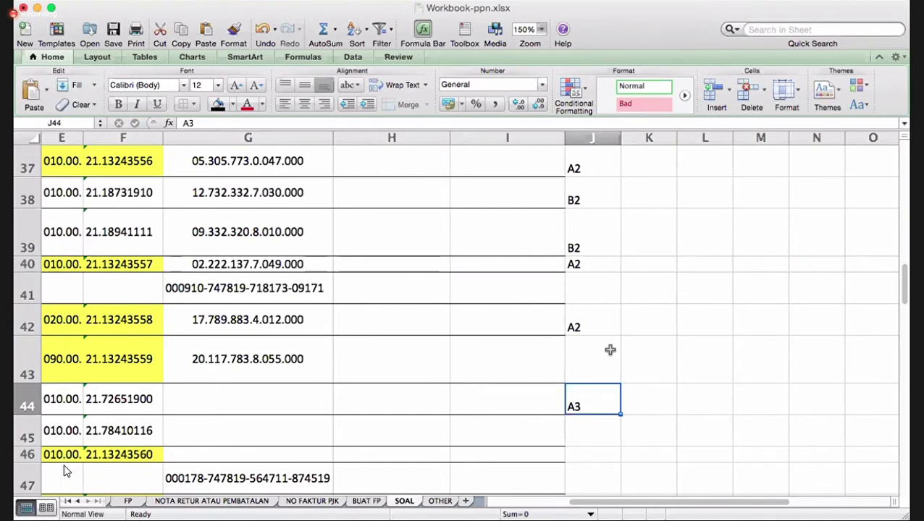
pyautogui.write('B3')
pyautogui.press('Return')
# - Copy G43's NPWP into G44
pyautogui.press('Up')
pyautogui.press('Left')
pyautogui.press('Left')
pyautogui.press('Left')
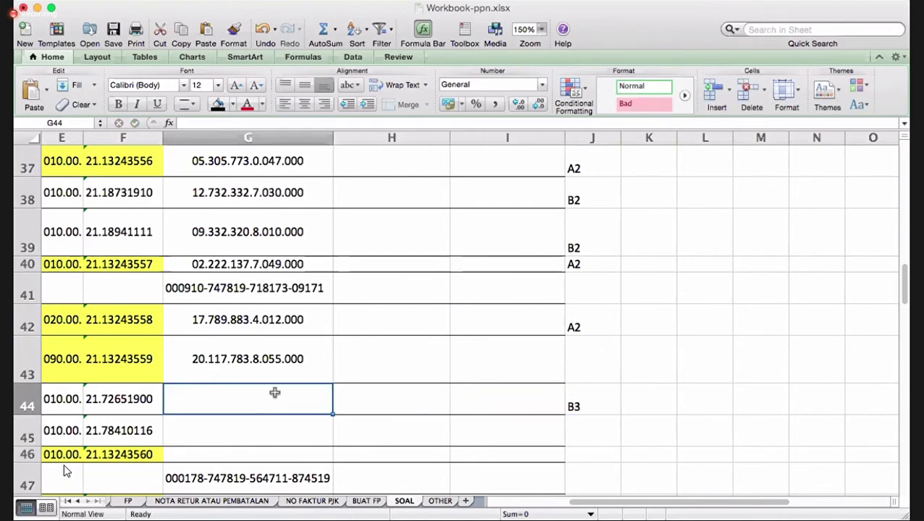
pyautogui.click(280, 366)
pyautogui.rightClick(281, 370)
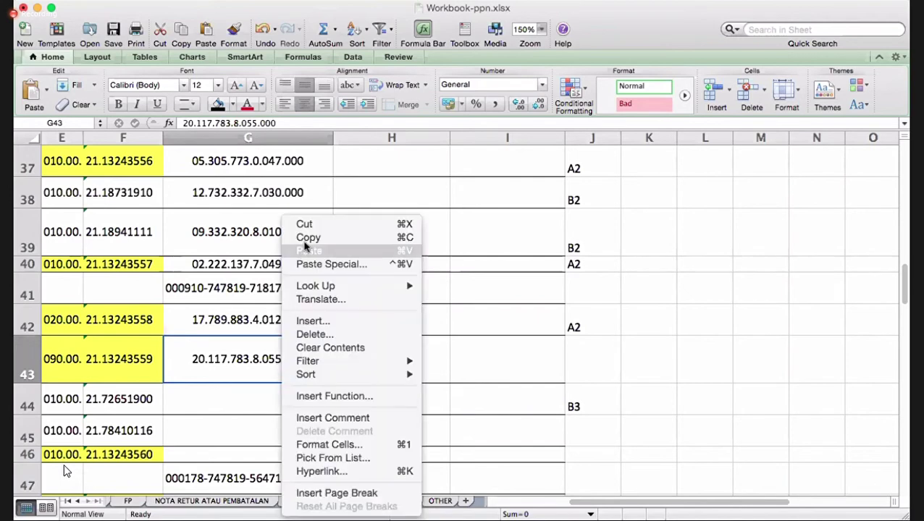
pyautogui.click(303, 238)
pyautogui.click(240, 405)
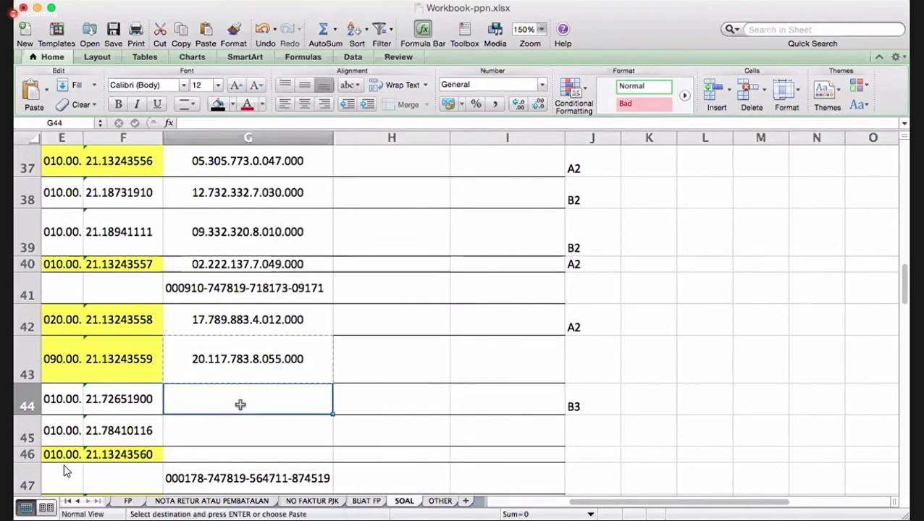
pyautogui.rightClick(241, 404)
pyautogui.click(288, 252)
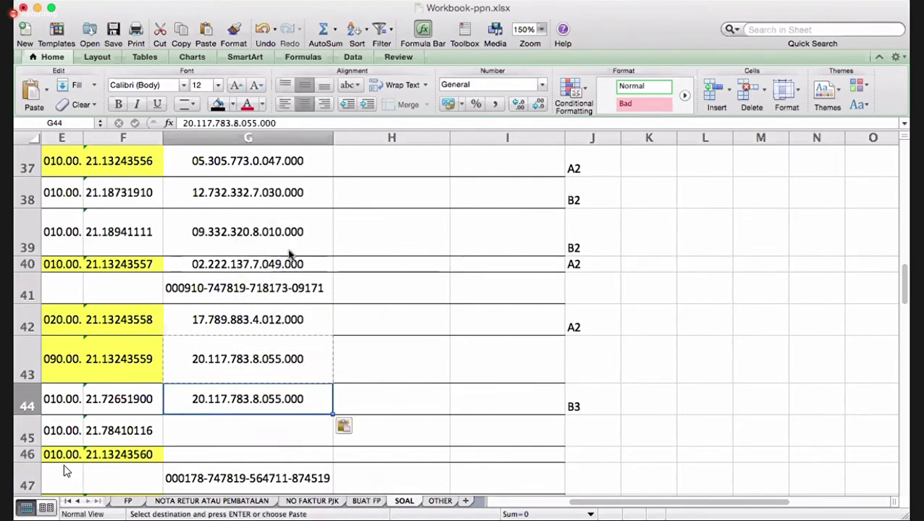
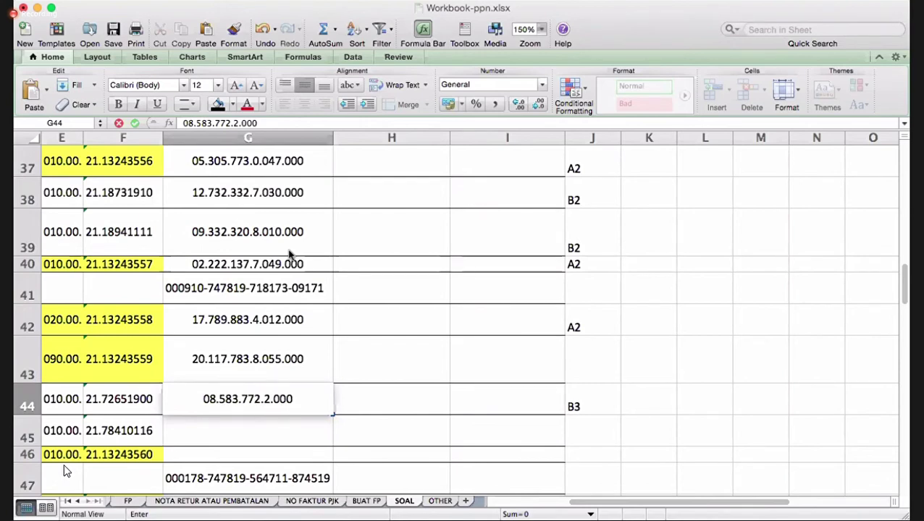
# - Replace G44's pasted value with the car seller's own NPWP
pyautogui.press('Return')
pyautogui.press('Left')
pyautogui.press('Left')
pyautogui.press('Left')
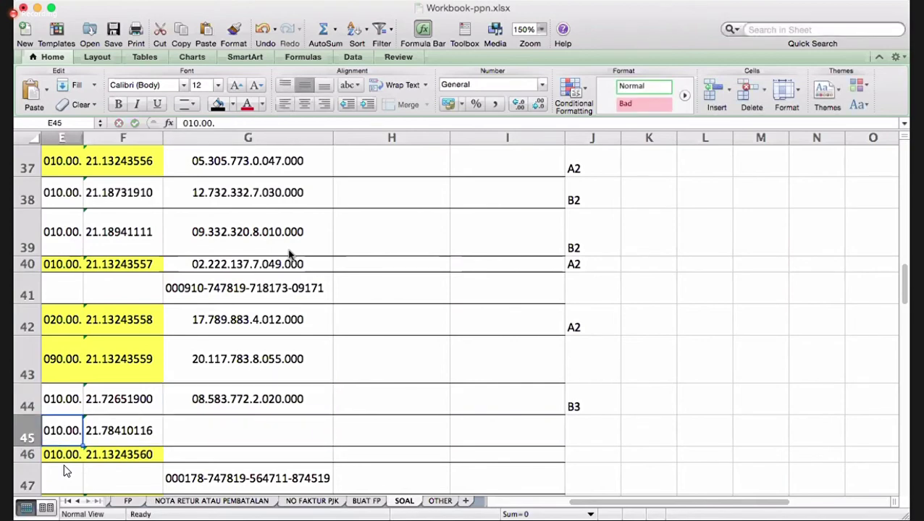
pyautogui.press('Left')
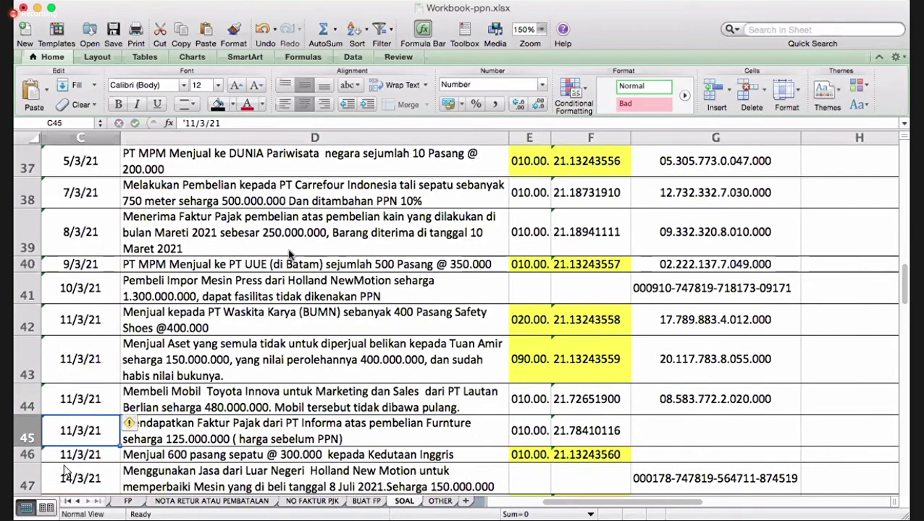
pyautogui.press('Right')
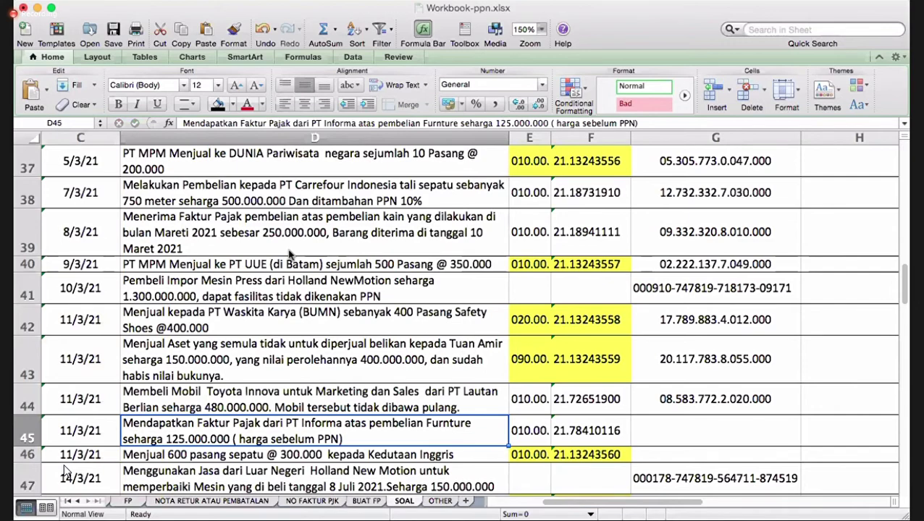
# - Copy G44's NPWP into G45 for the Informa furniture purchase
pyautogui.press('Down')
pyautogui.press('Down')
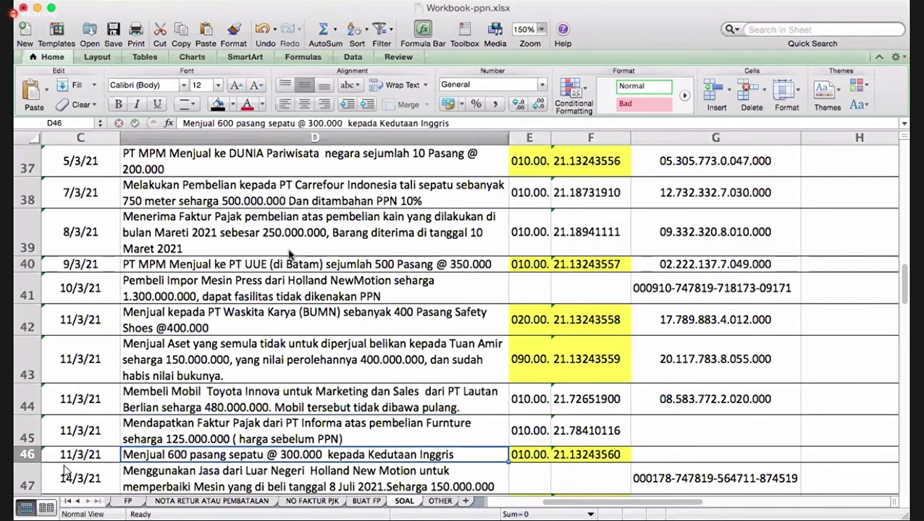
pyautogui.press('Up')
pyautogui.press('Up')
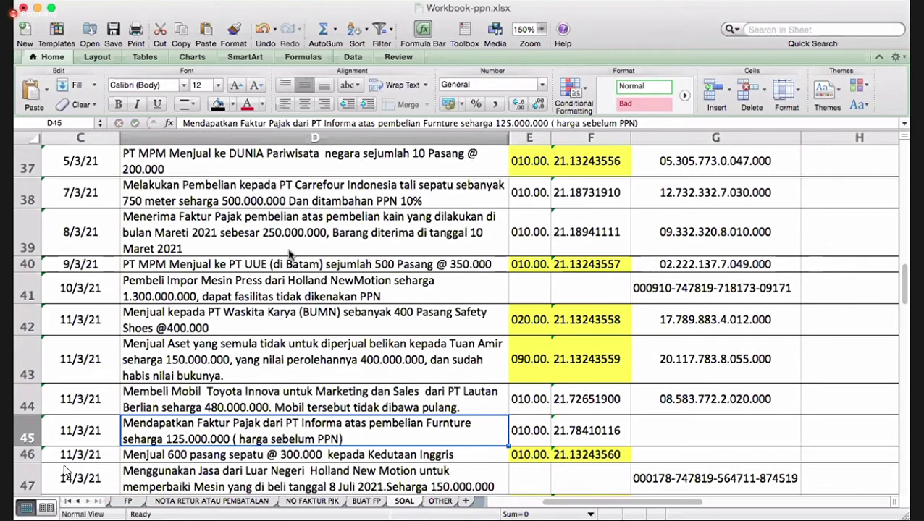
pyautogui.press('Right')
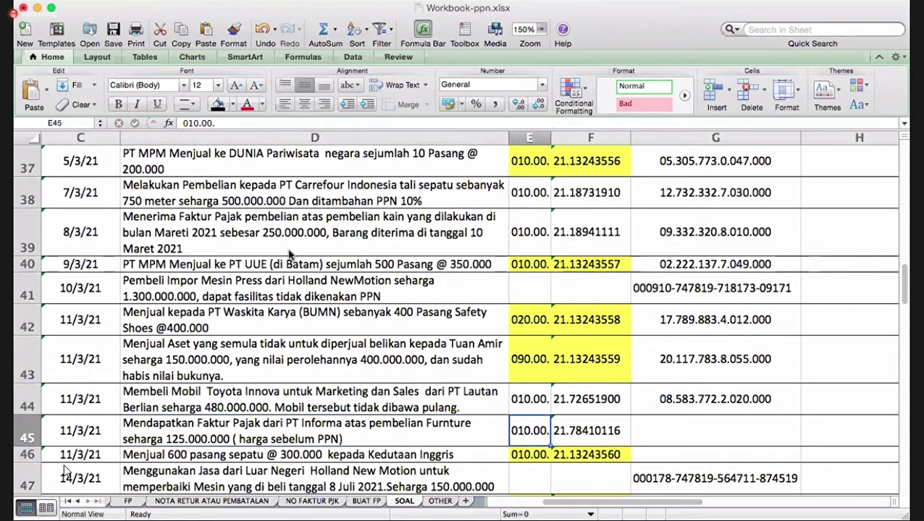
pyautogui.press('Right')
pyautogui.press('Right')
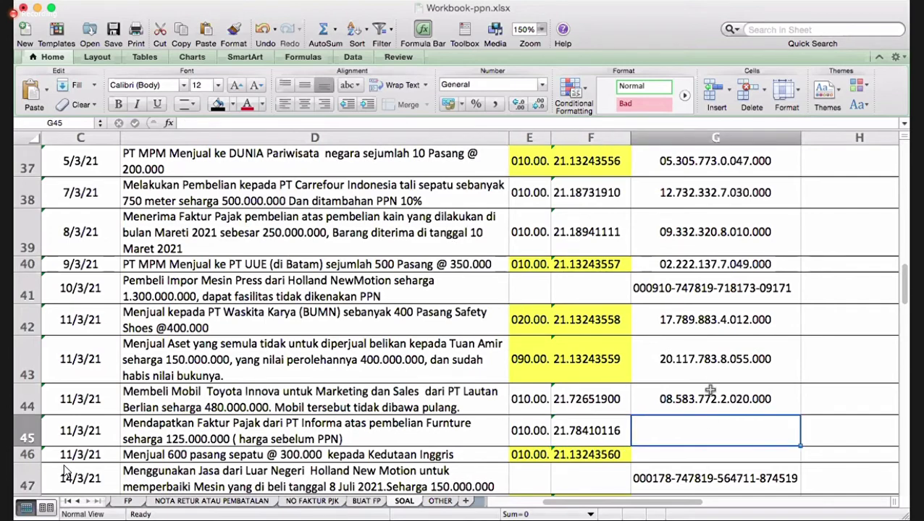
pyautogui.click(710, 392)
pyautogui.rightClick(710, 393)
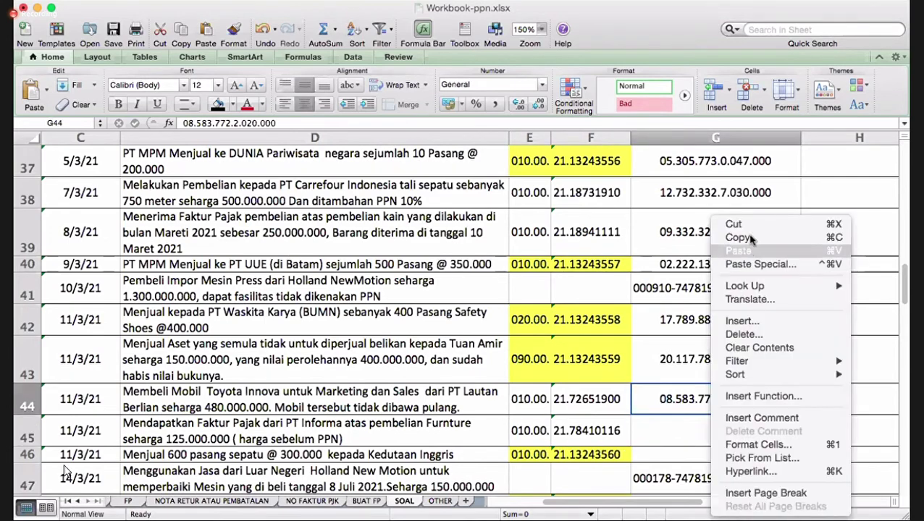
pyautogui.click(742, 238)
pyautogui.click(695, 435)
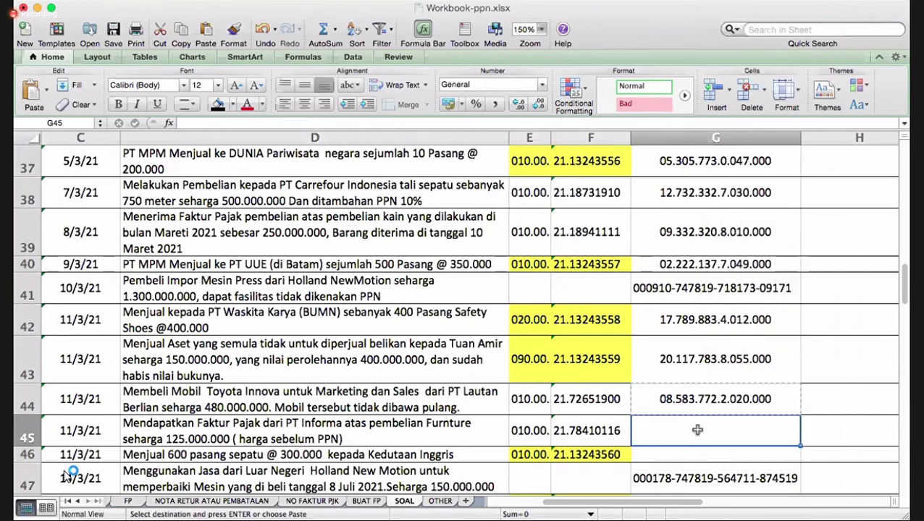
pyautogui.rightClick(698, 434)
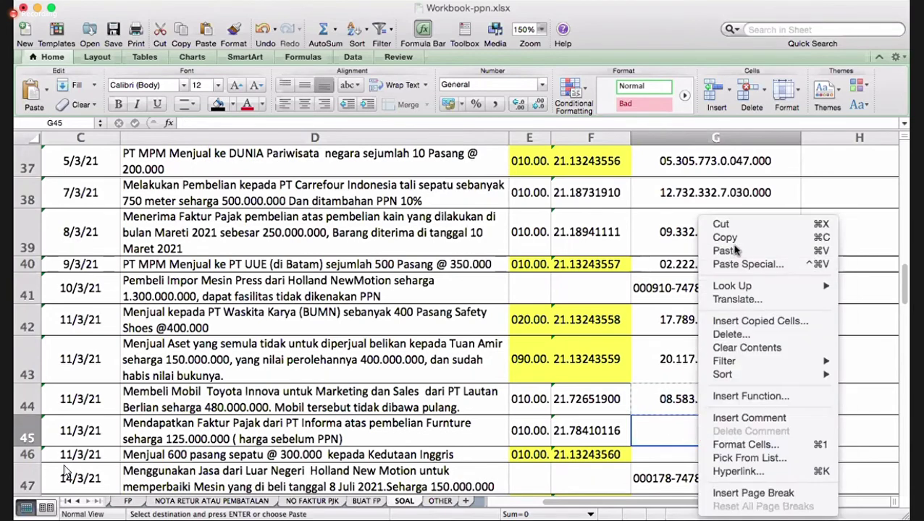
pyautogui.click(726, 190)
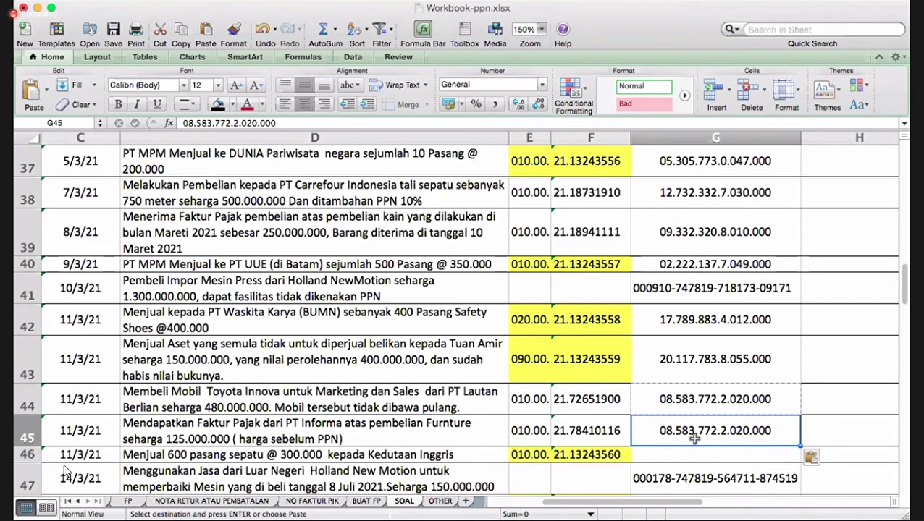
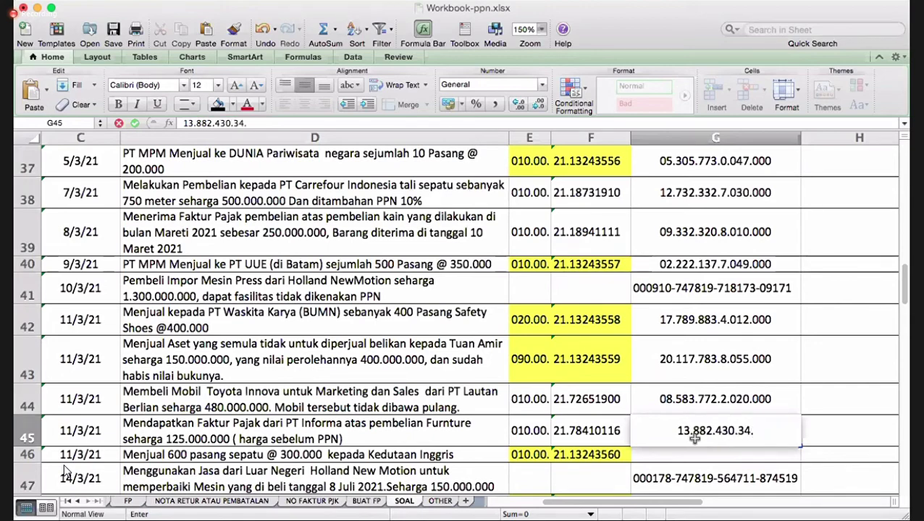
# - Overwrite G45 with the furniture seller's own NPWP
pyautogui.press('Return')
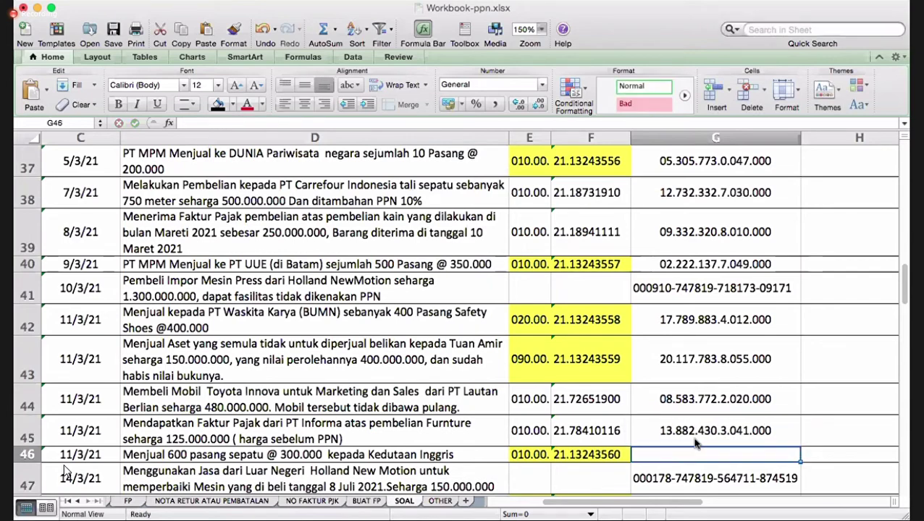
# - Set J45's category code to B2, replacing the initially entered B3
pyautogui.press('Left')
pyautogui.press('Left')
pyautogui.press('Left')
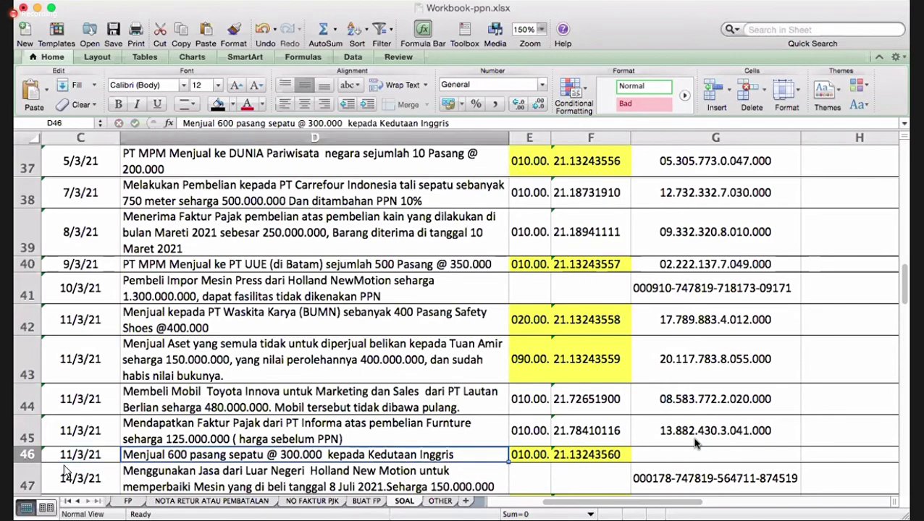
pyautogui.press('Right')
pyautogui.press('Right')
pyautogui.press('Up')
pyautogui.press('Right')
pyautogui.press('Right')
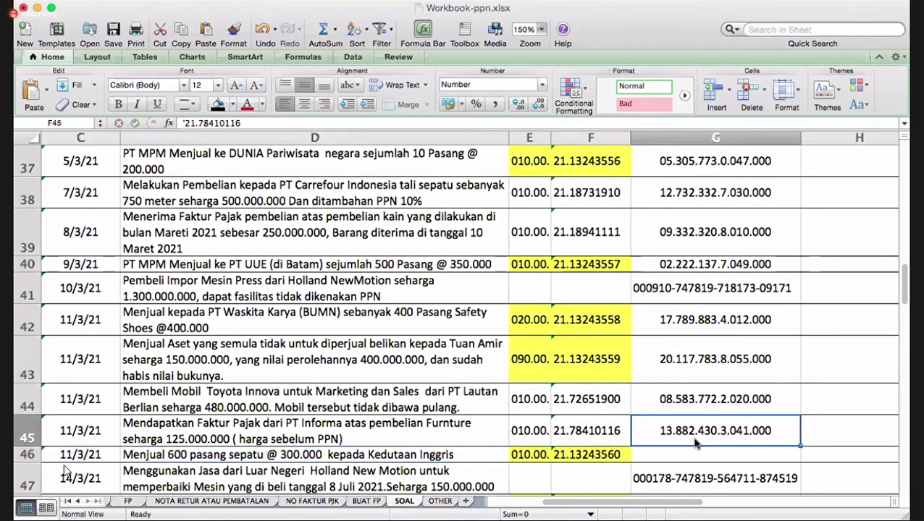
pyautogui.press('Right')
pyautogui.press('Right')
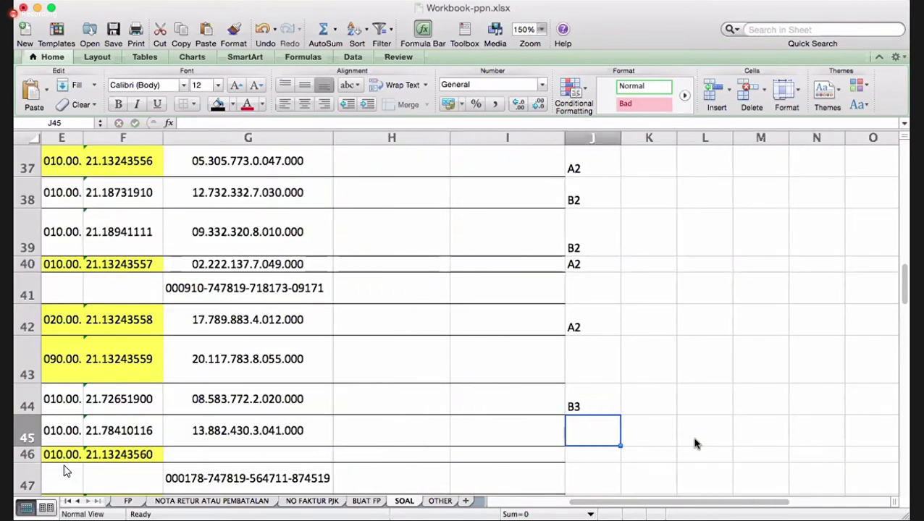
pyautogui.write('B3')
pyautogui.press('Return')
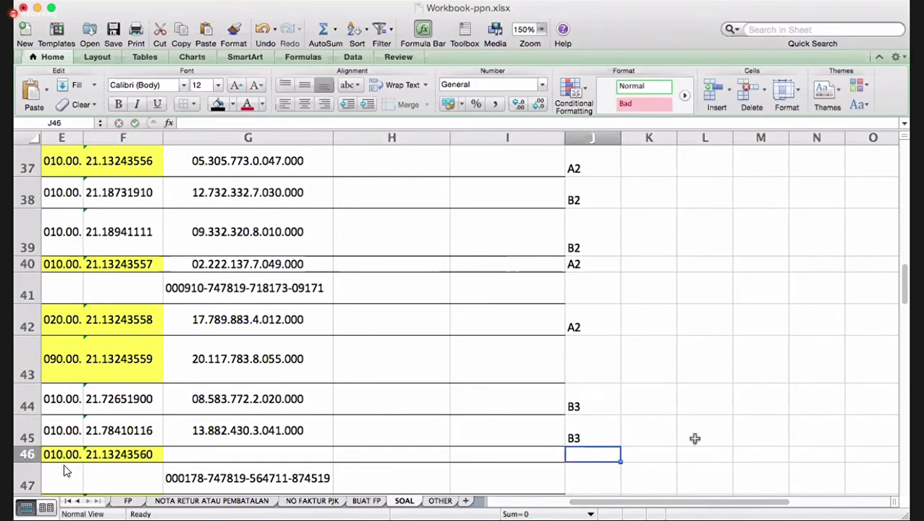
pyautogui.press('Up')
pyautogui.write('B2')
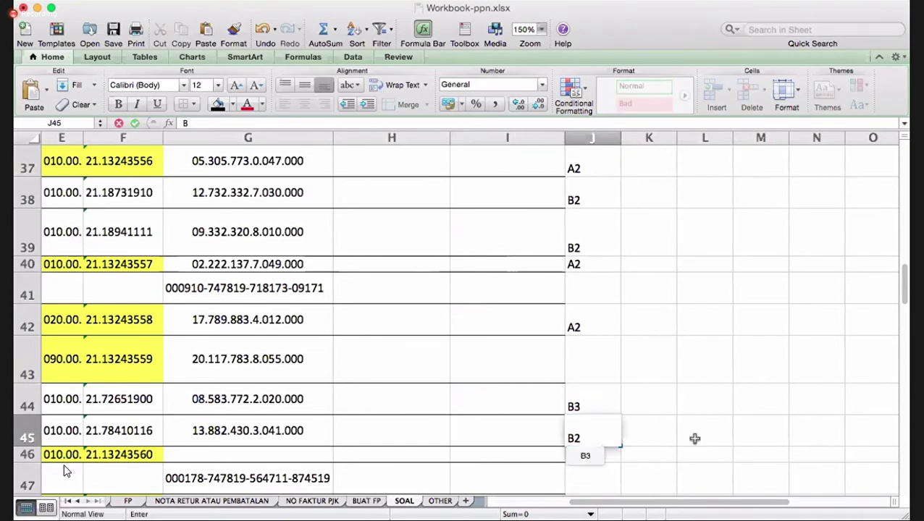
pyautogui.press('Return')
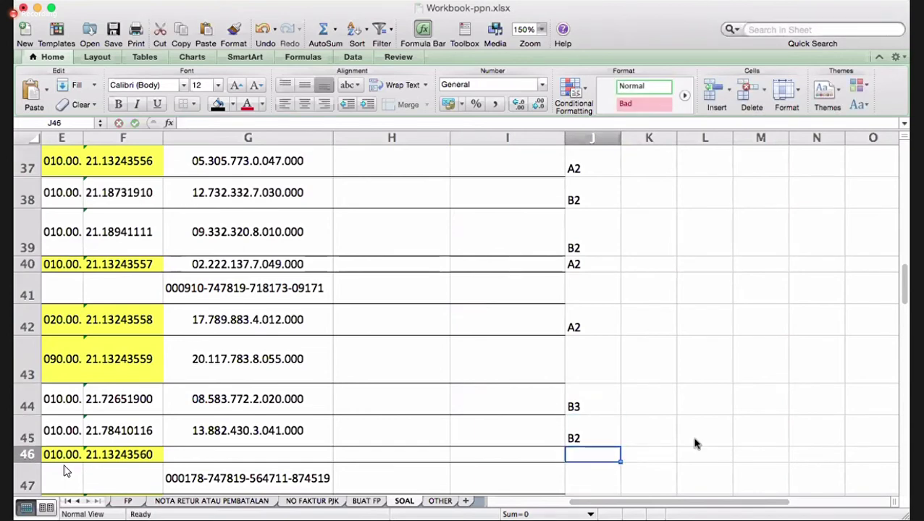
pyautogui.press('Left')
pyautogui.press('Left')
pyautogui.press('Left')
pyautogui.press('Left')
pyautogui.press('Left')
pyautogui.press('Left')
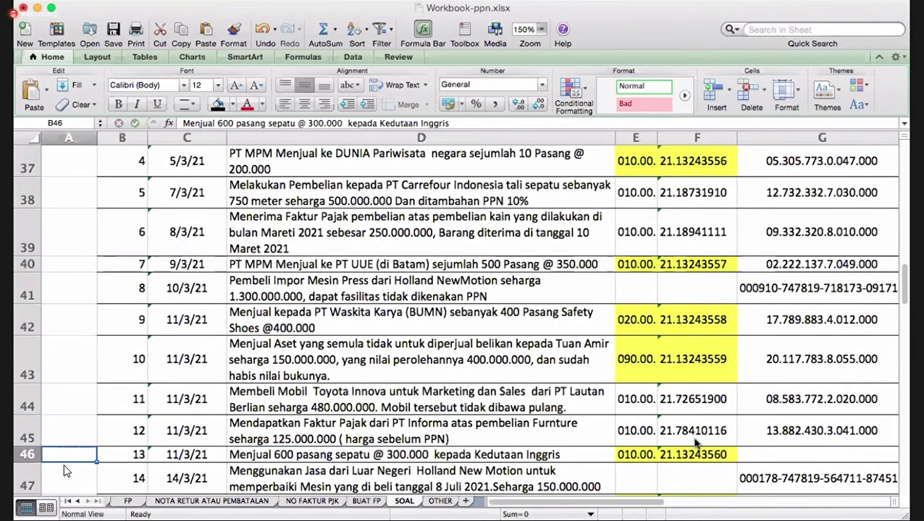
# - Fill G46 down from G45, then overwrite it with the British Embassy's NPWP
pyautogui.press('Right')
pyautogui.press('Right')
pyautogui.press('Right')
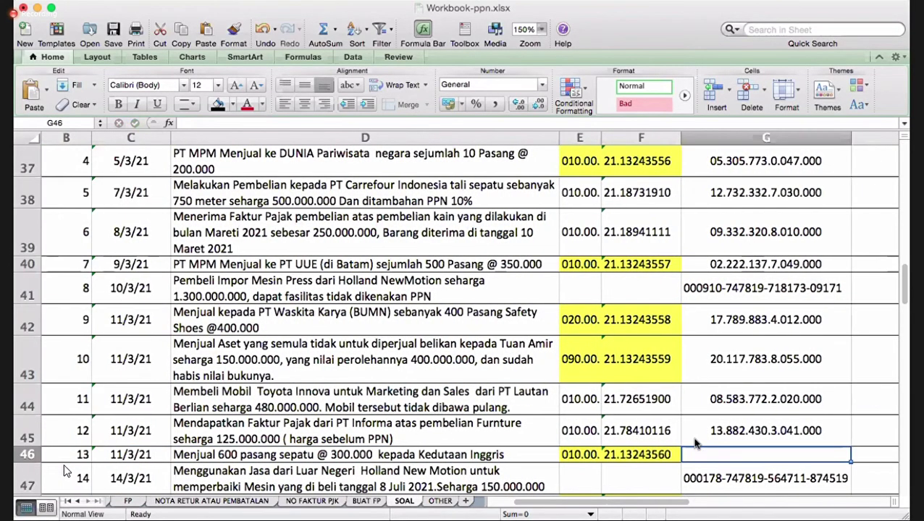
pyautogui.press('Right')
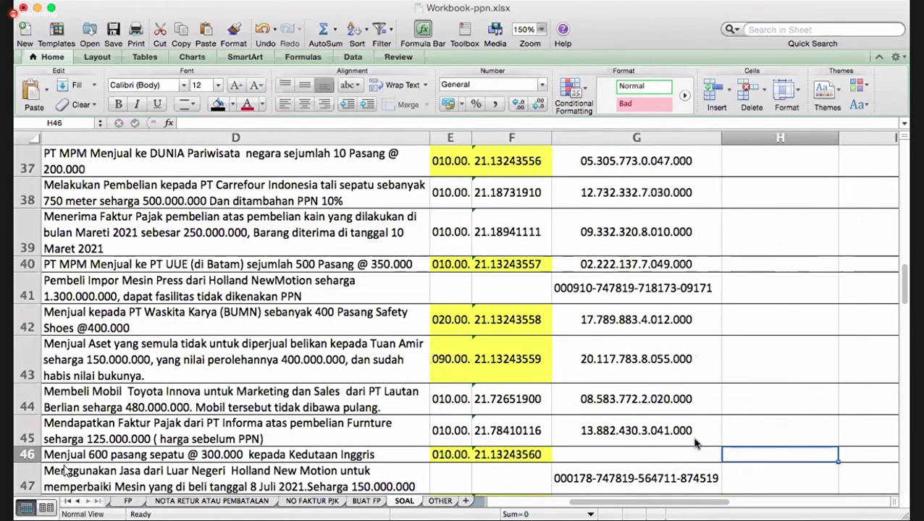
pyautogui.click(680, 439)
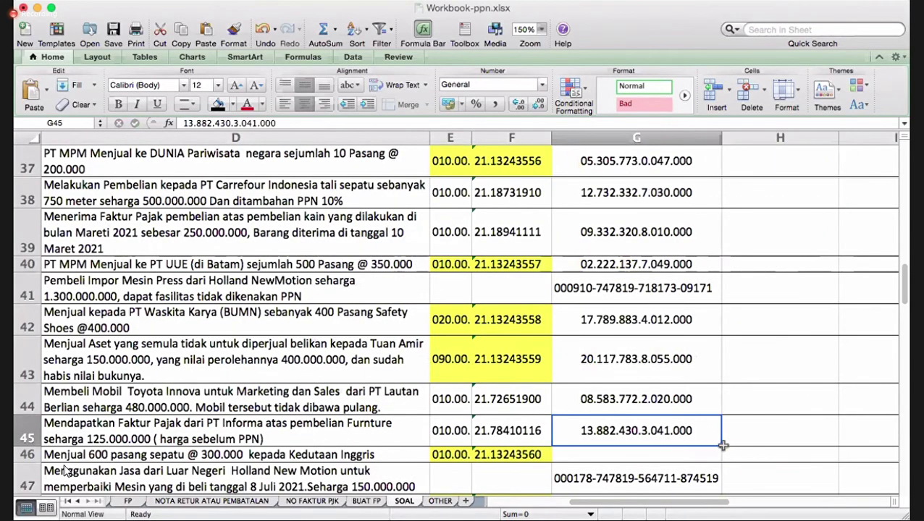
pyautogui.moveTo(721, 467); pyautogui.dragTo(721, 470)
pyautogui.click(667, 455)
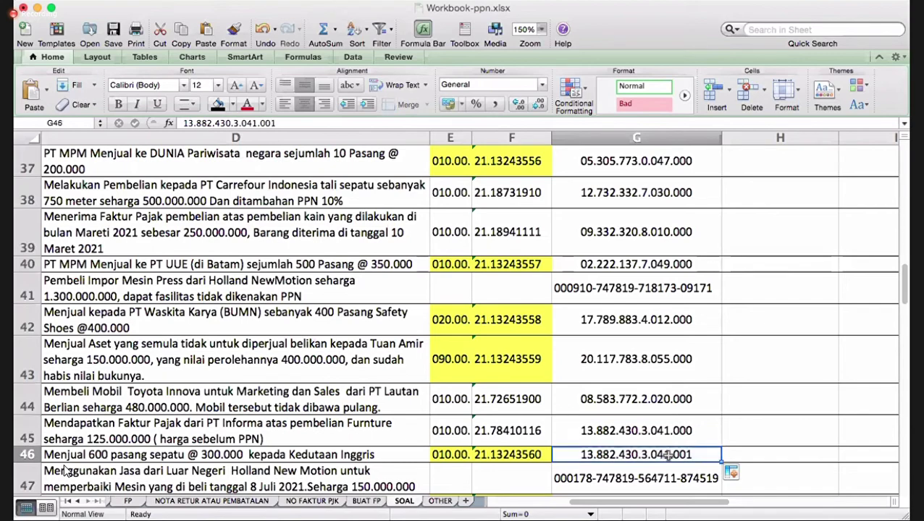
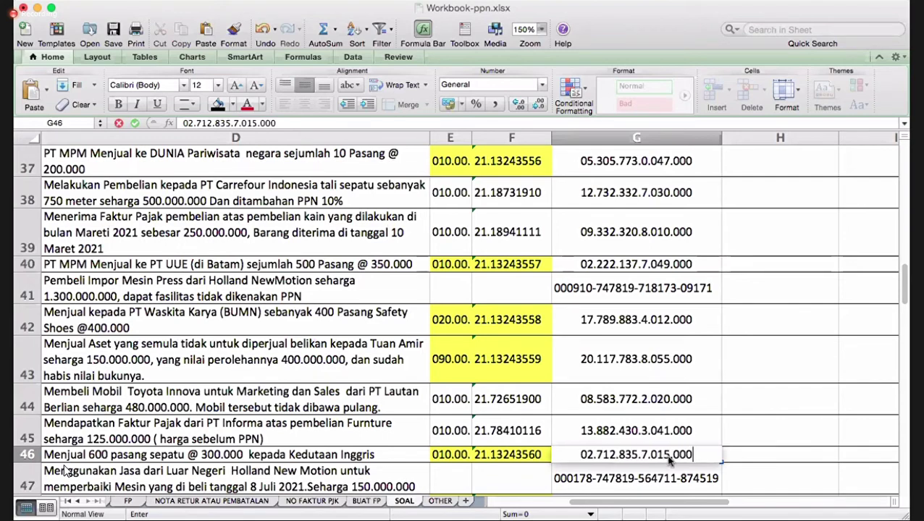
pyautogui.press('Return')
# - Enter category code A2 in J46 for the shoe sale
pyautogui.scroll(-2, 669, 459)
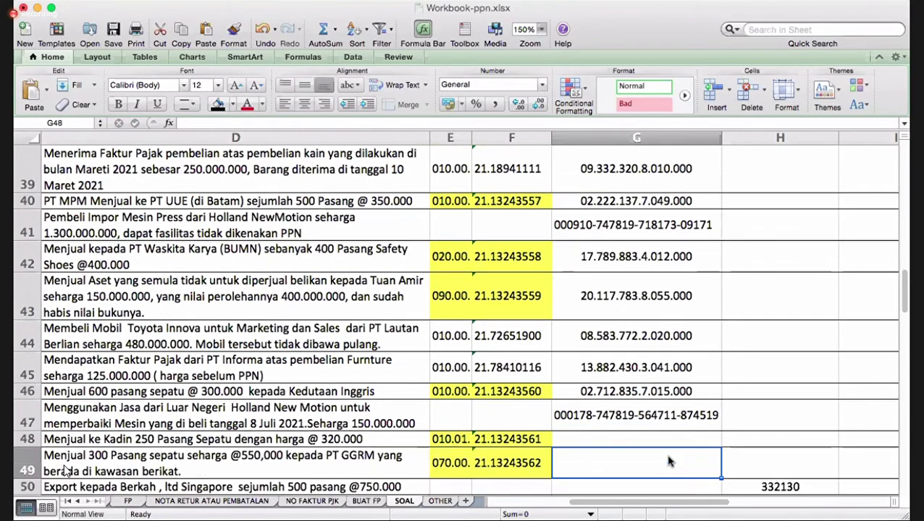
pyautogui.press('Up')
pyautogui.press('Right')
pyautogui.press('Right')
pyautogui.press('Right')
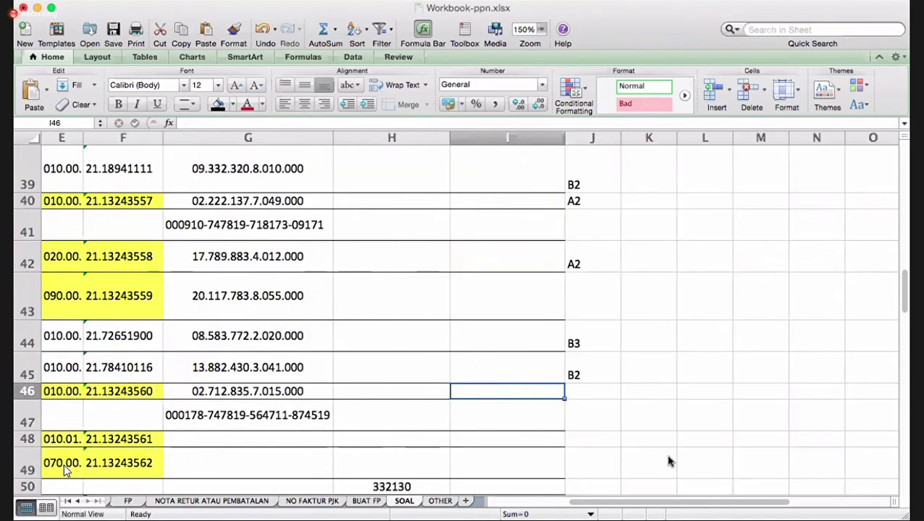
pyautogui.write('A2')
pyautogui.press('Return')
pyautogui.press('Left')
pyautogui.press('Left')
pyautogui.press('Left')
pyautogui.press('Left')
pyautogui.press('Left')
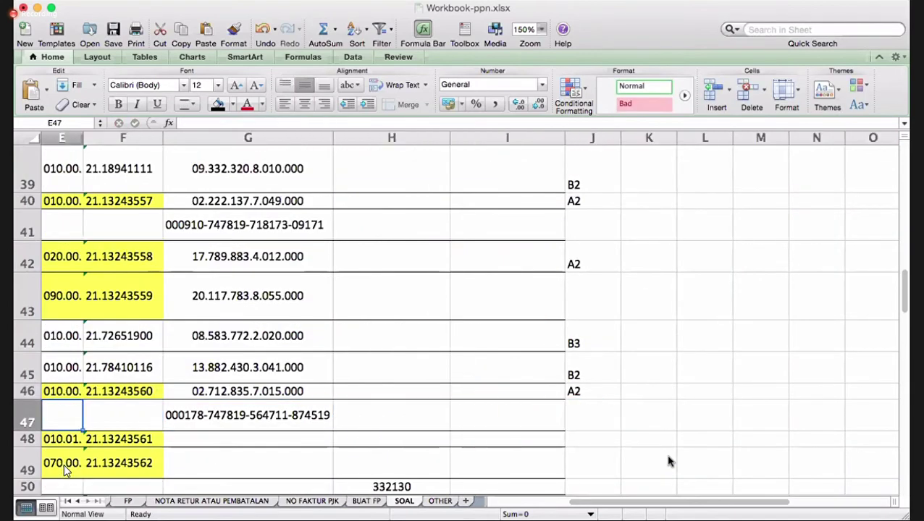
# - Give the Holland New Motion repair service category code B1 in J47
pyautogui.press('Left')
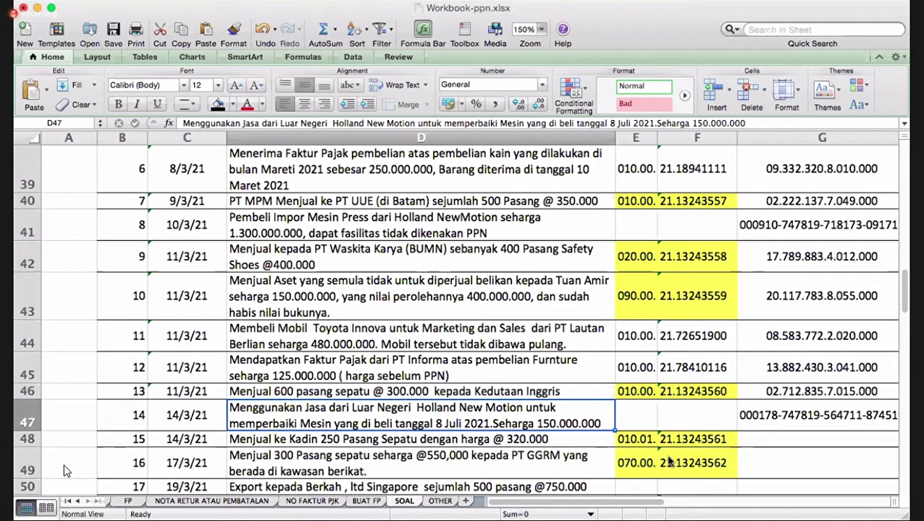
pyautogui.press('Right')
pyautogui.press('Right')
pyautogui.press('Right')
pyautogui.press('Right')
pyautogui.press('Right')
pyautogui.press('Right')
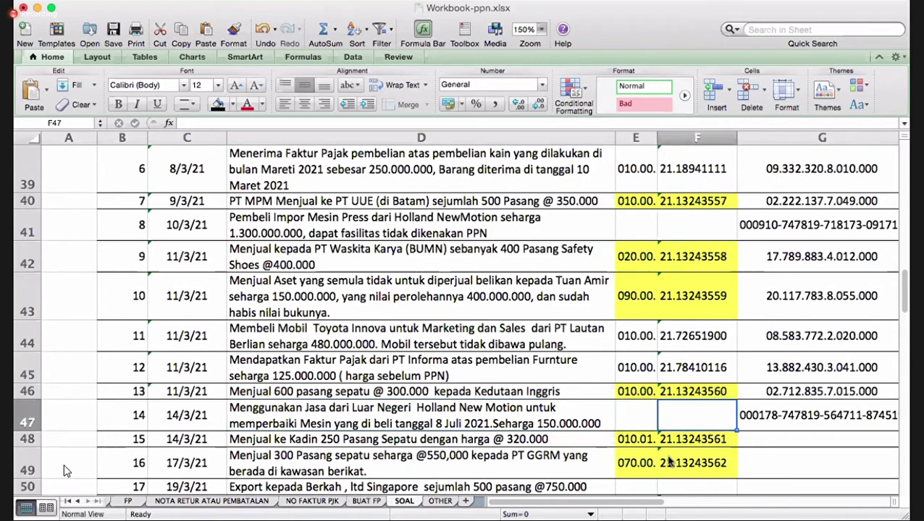
pyautogui.write('B1')
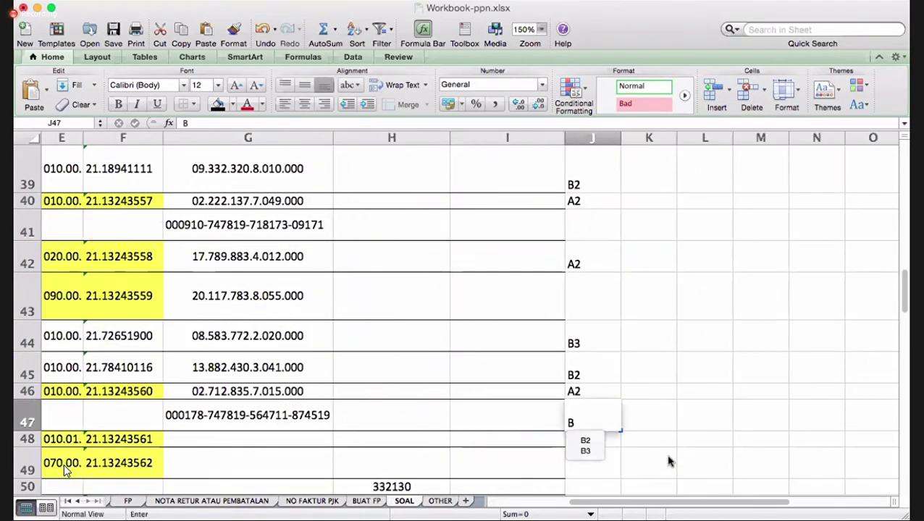
pyautogui.press('Return')
pyautogui.press('Left')
pyautogui.press('Left')
pyautogui.press('Left')
pyautogui.press('Left')
pyautogui.press('Left')
pyautogui.press('Left')
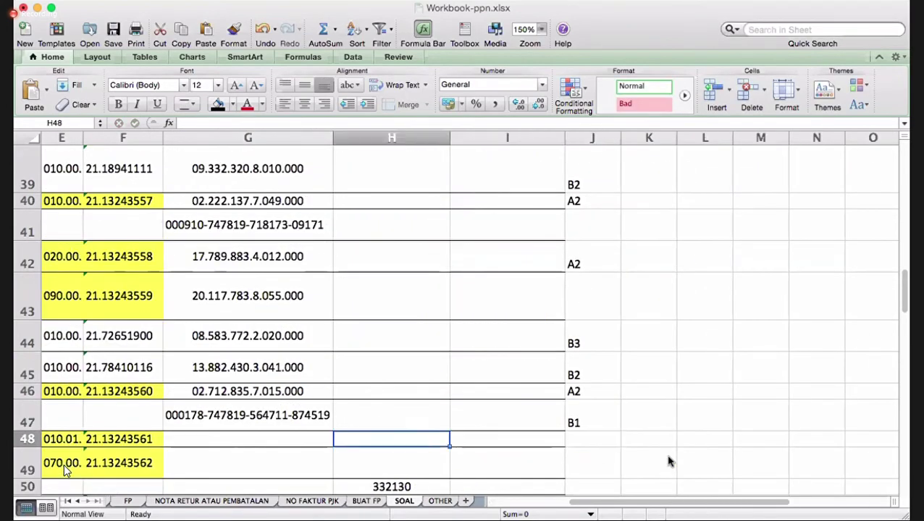
# - Copy row 45's NPWP and paste it into G48:G49
pyautogui.hscroll(-3, 64, 469)
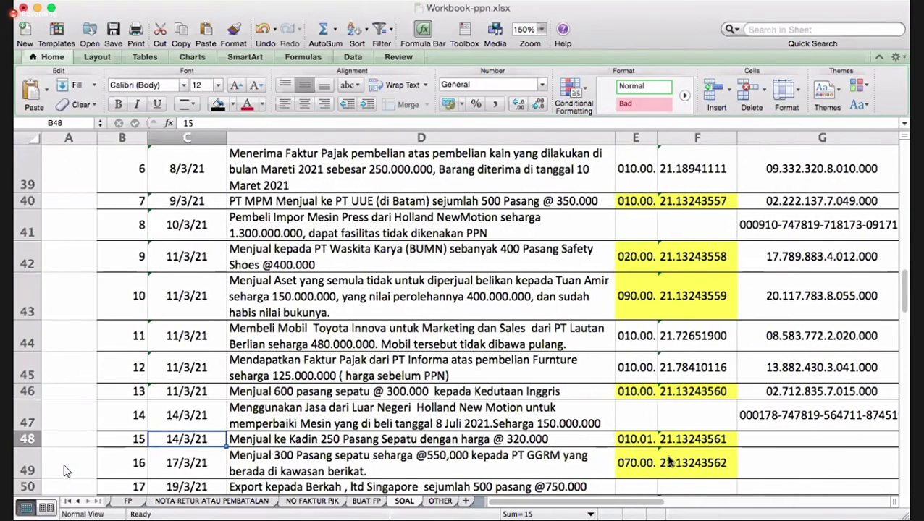
pyautogui.press('Down')
pyautogui.press('Down')
pyautogui.press('Down')
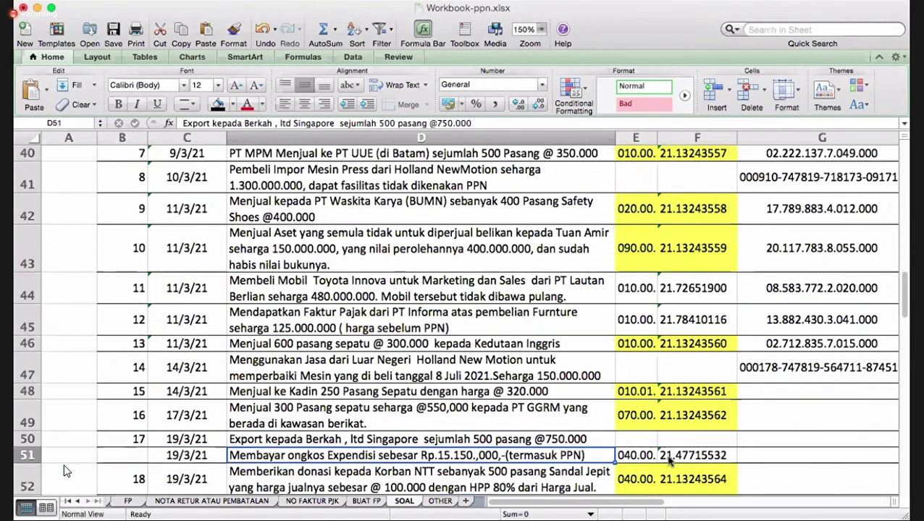
pyautogui.press('Up')
pyautogui.press('Up')
pyautogui.press('Up')
pyautogui.press('Right')
pyautogui.press('Right')
pyautogui.press('Right')
pyautogui.press('Right')
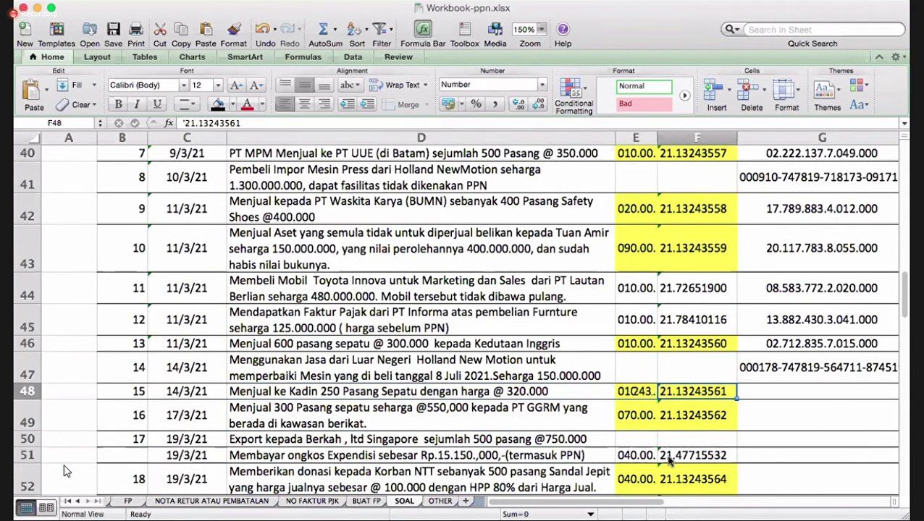
pyautogui.press('Left')
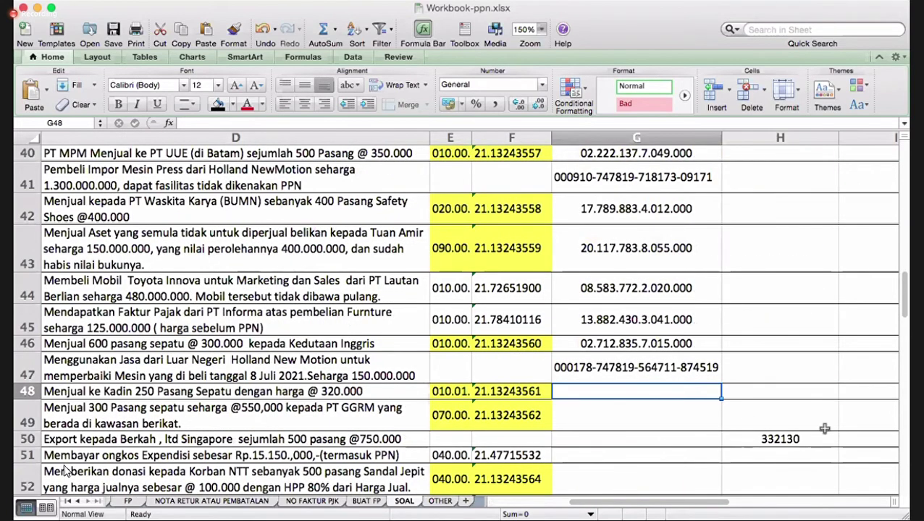
pyautogui.click(659, 346)
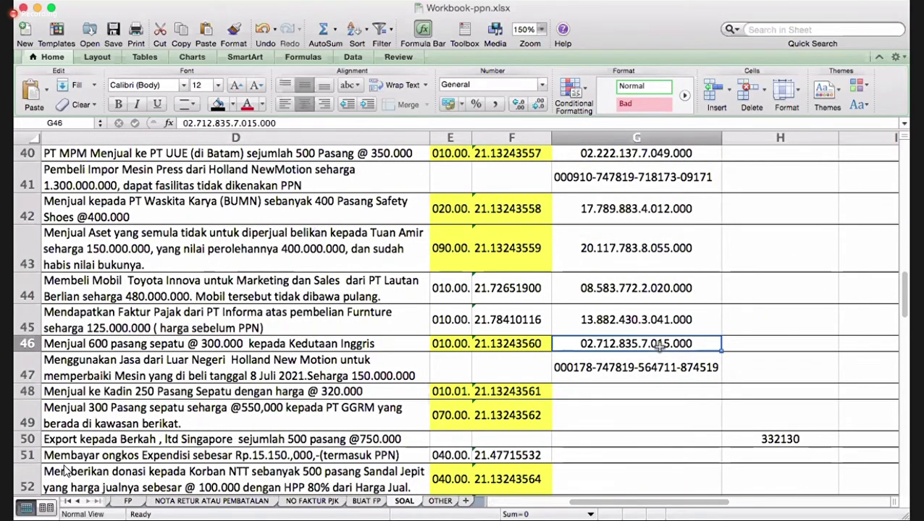
pyautogui.rightClick(659, 346)
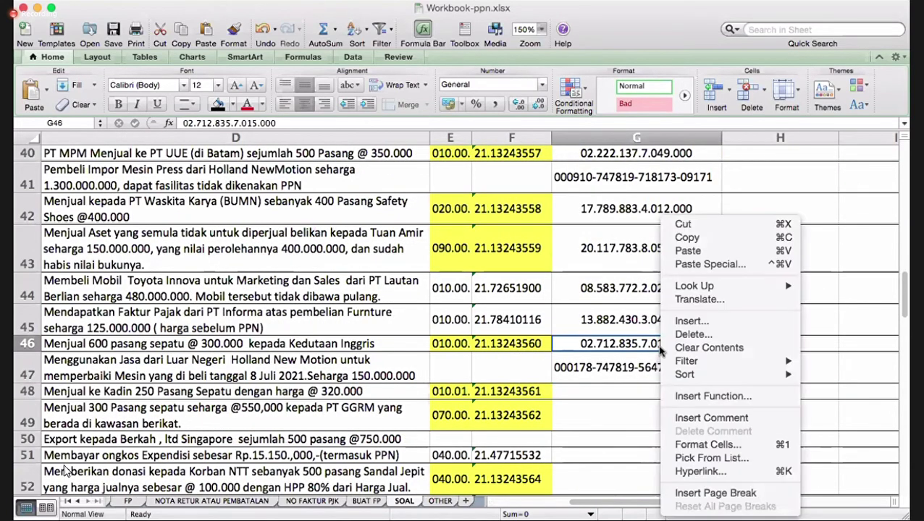
pyautogui.click(619, 321)
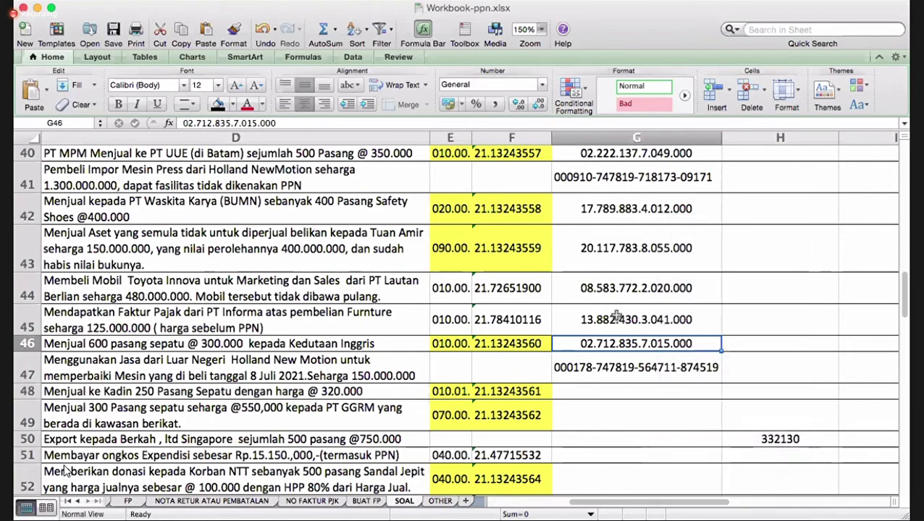
pyautogui.click(615, 319)
pyautogui.rightClick(615, 319)
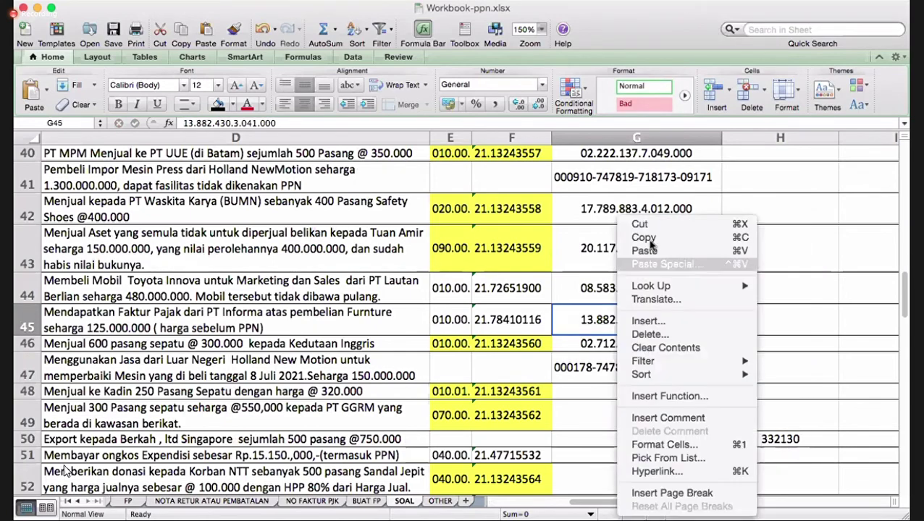
pyautogui.click(629, 181)
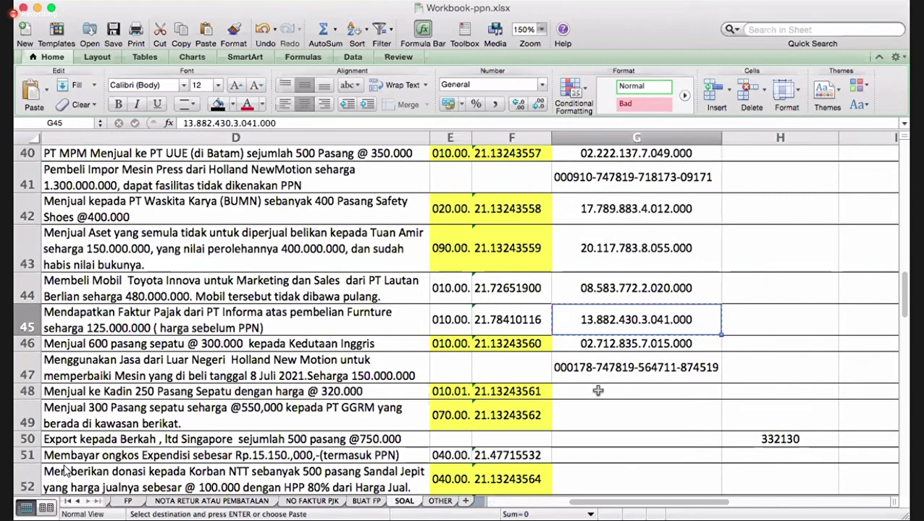
pyautogui.click(599, 391)
pyautogui.rightClick(600, 392)
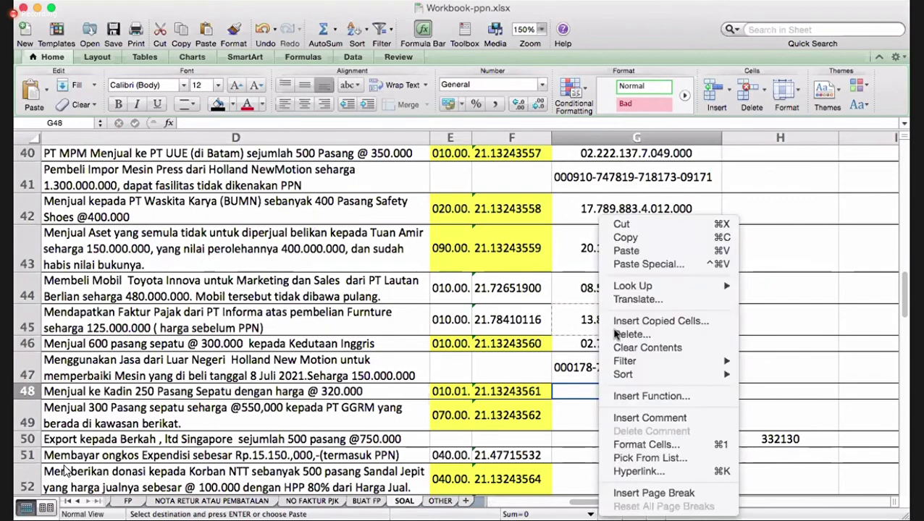
pyautogui.press('Escape')
pyautogui.keyDown('shift'); pyautogui.click(596, 412); pyautogui.keyUp('shift')
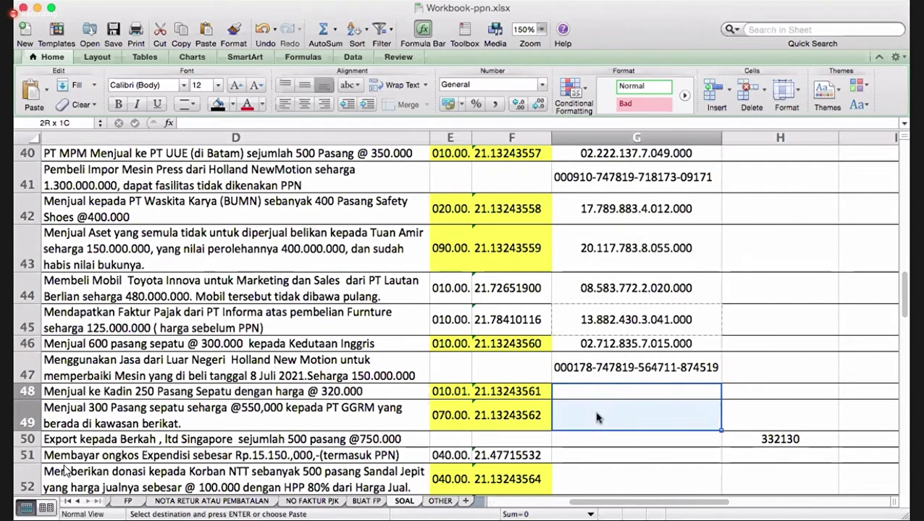
pyautogui.rightClick(596, 412)
pyautogui.click(630, 254)
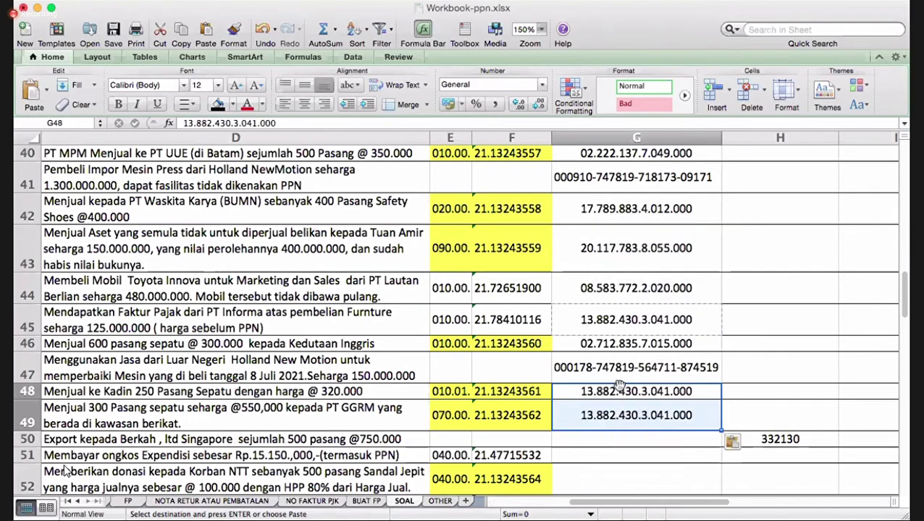
# - Replace G48's pasted value with the Kadin shoe buyer's own NPWP
pyautogui.click(612, 392)
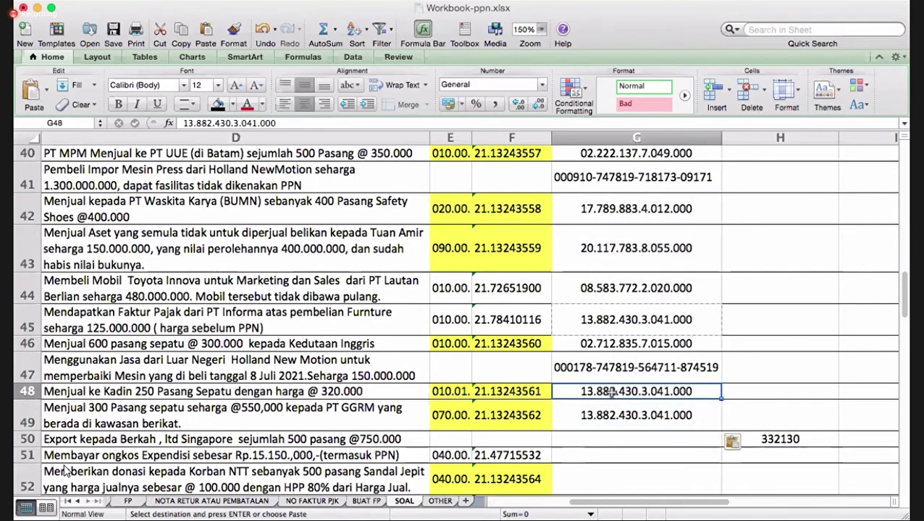
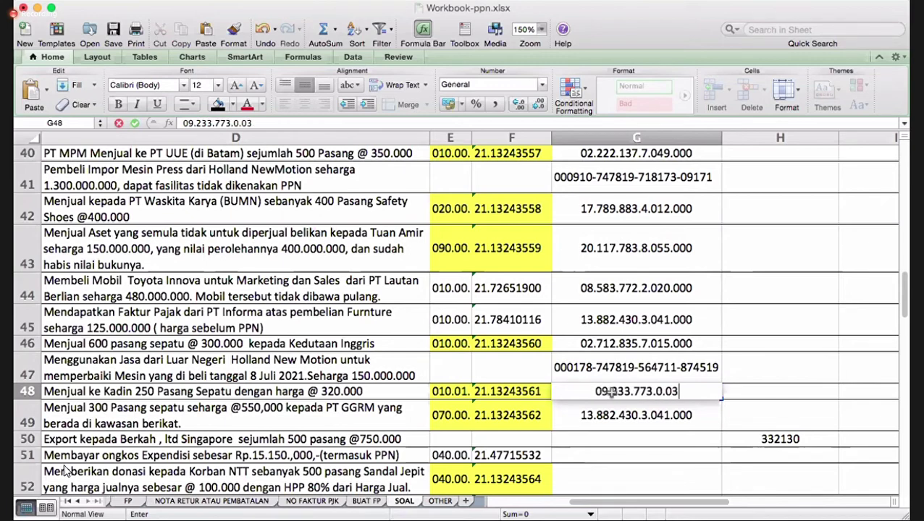
pyautogui.press('Return')
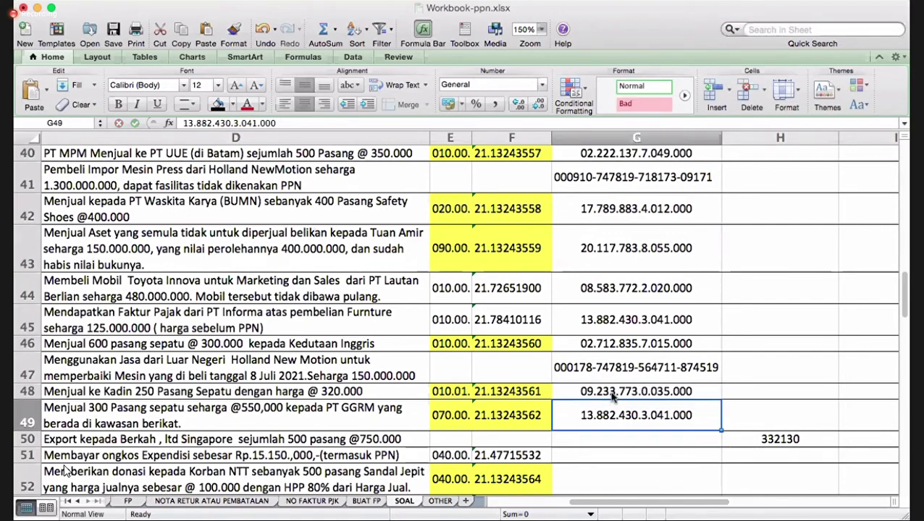
pyautogui.hotkey('alt', 'Down')
# - Type PT GGRM's own NPWP into G49, fixing typos before committing it
pyautogui.press('Escape')
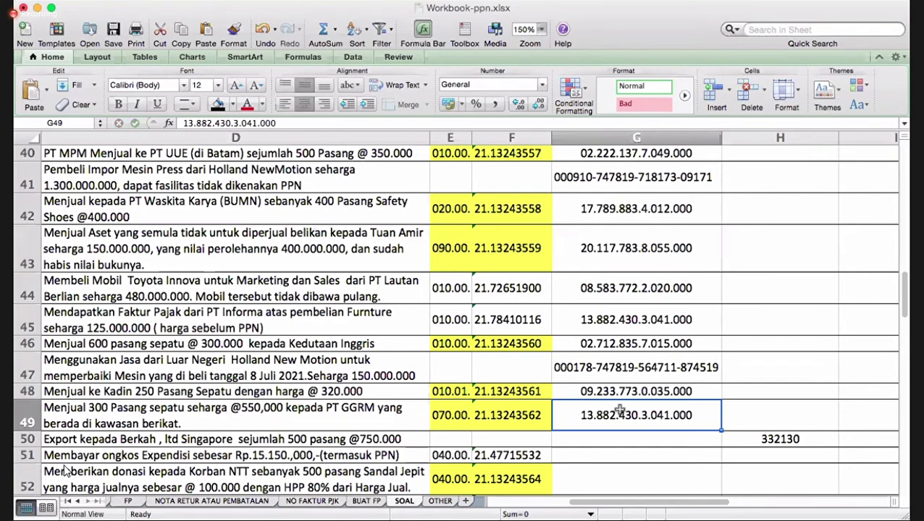
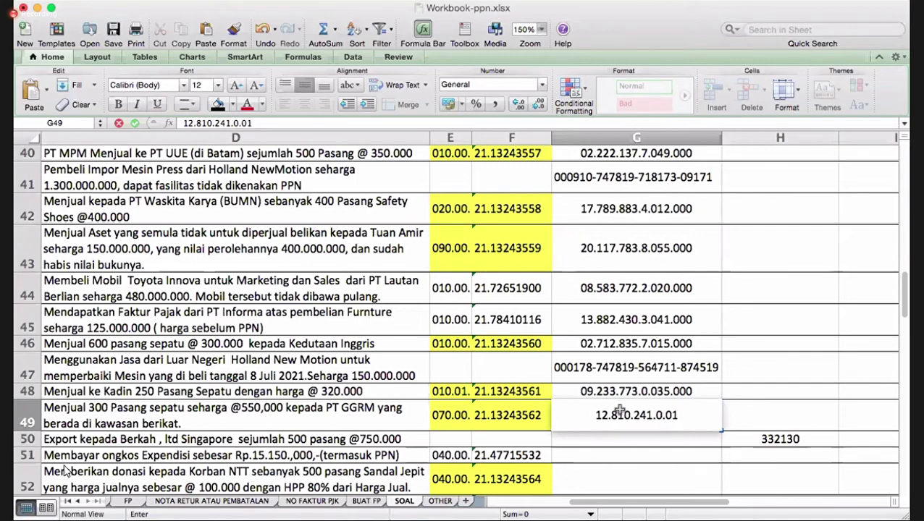
pyautogui.press('Return')
pyautogui.press('Return')
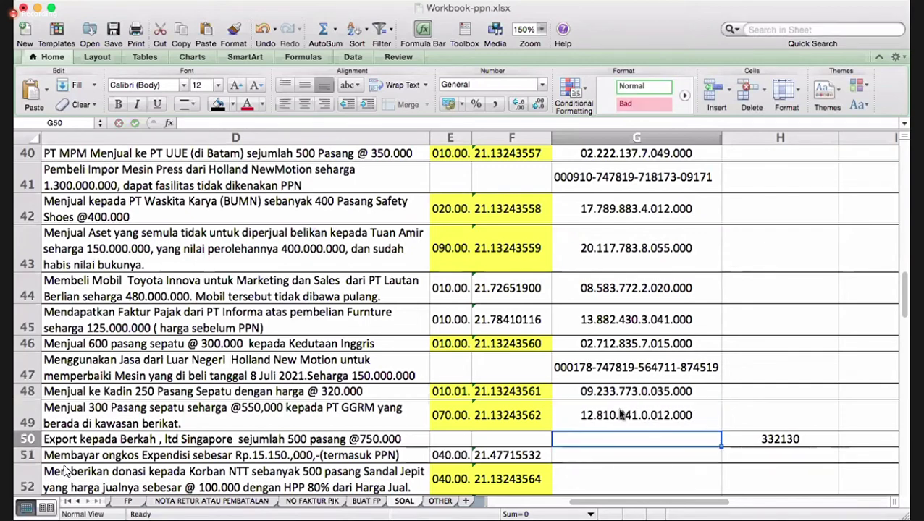
pyautogui.press('Down')
pyautogui.press('Down')
pyautogui.press('Down')
pyautogui.press('Down')
# - Enter category code A2 in J48 and J49 for transactions 15 and 16
pyautogui.press('Up')
pyautogui.press('Up')
pyautogui.press('Up')
pyautogui.press('Up')
pyautogui.press('Up')
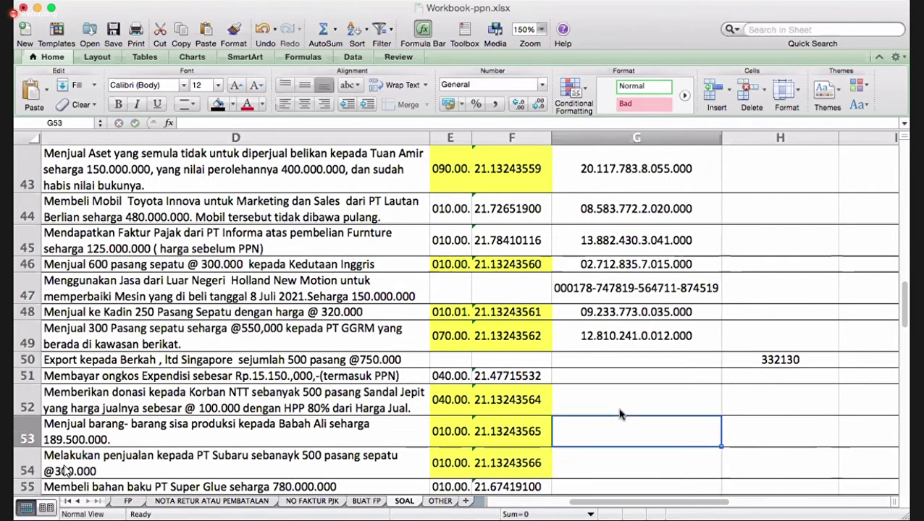
pyautogui.press('Up')
pyautogui.press('Right')
pyautogui.press('Right')
pyautogui.press('Right')
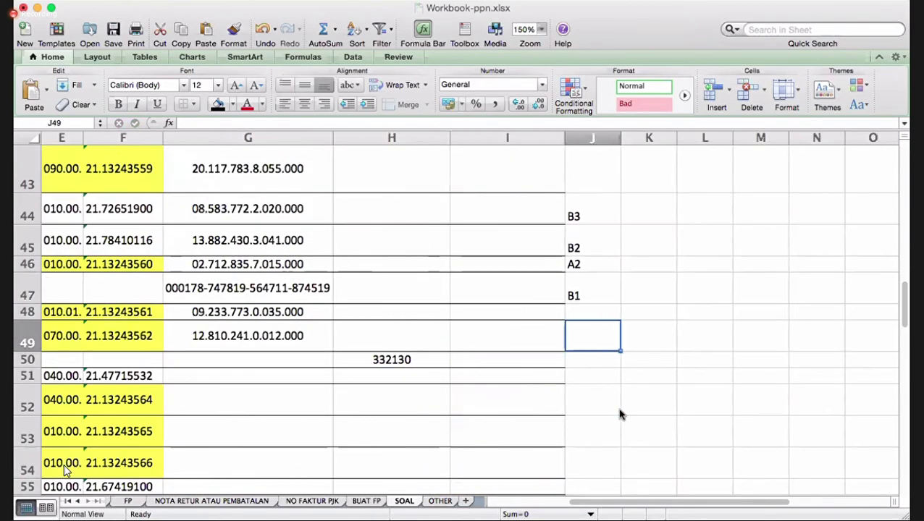
pyautogui.press('Up')
pyautogui.write('A2')
pyautogui.press('Return')
pyautogui.write('A2')
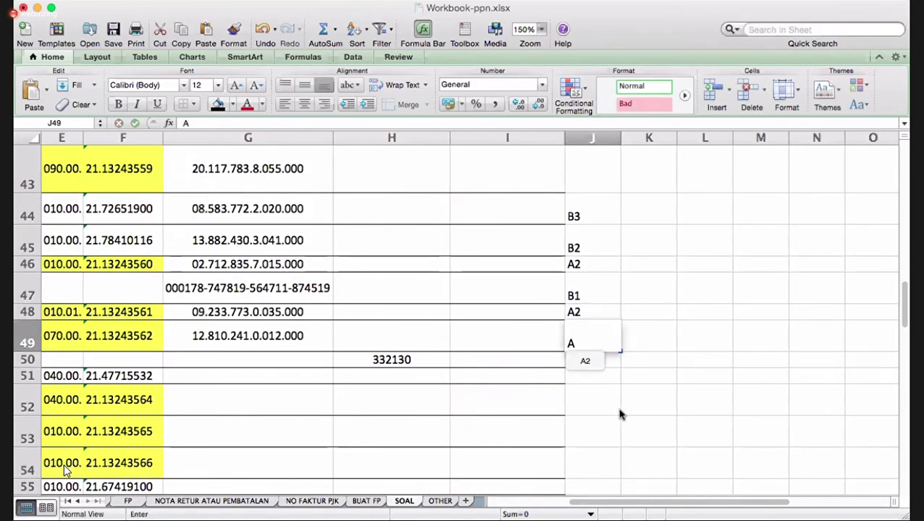
pyautogui.press('Return')
# - Look over the cells of row 50, the export transaction
pyautogui.press('Left')
pyautogui.press('Left')
pyautogui.press('Left')
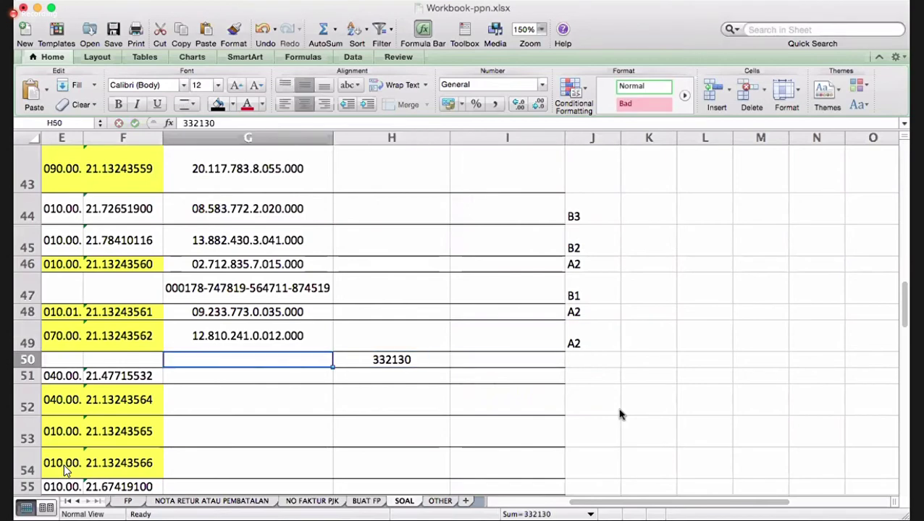
pyautogui.press('Left')
pyautogui.press('Left')
pyautogui.hscroll(-6, 619, 414)
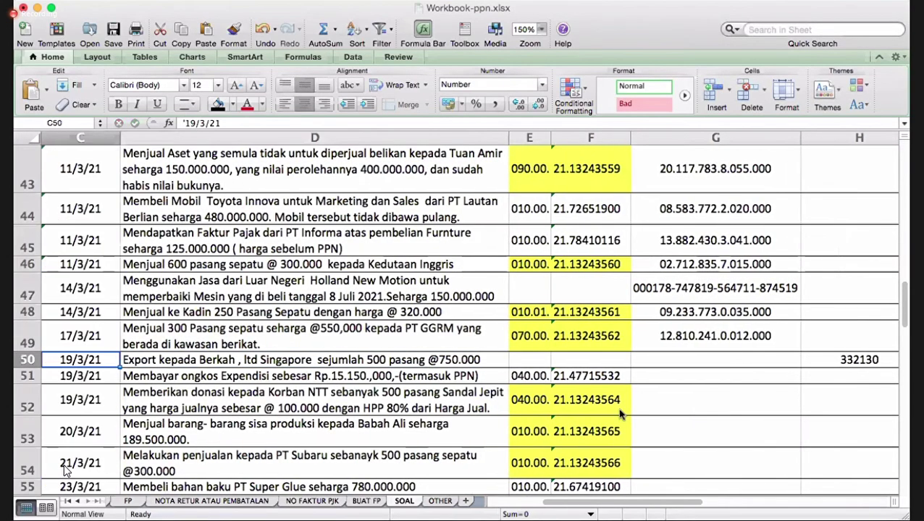
pyautogui.press('Right')
pyautogui.press('Right')
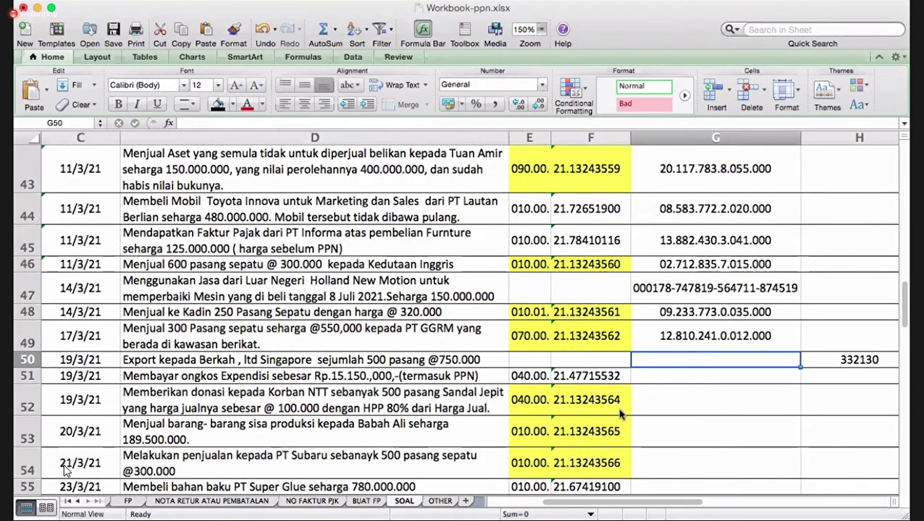
pyautogui.press('Right')
pyautogui.hscroll(6, 619, 415)
pyautogui.press('Right')
pyautogui.press('Left')
pyautogui.press('Left')
pyautogui.press('Left')
pyautogui.press('Left')
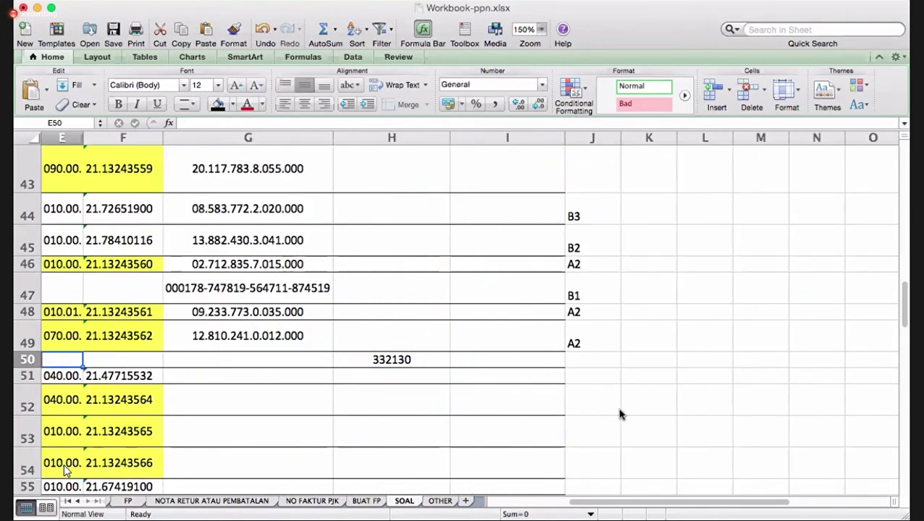
pyautogui.press('Left')
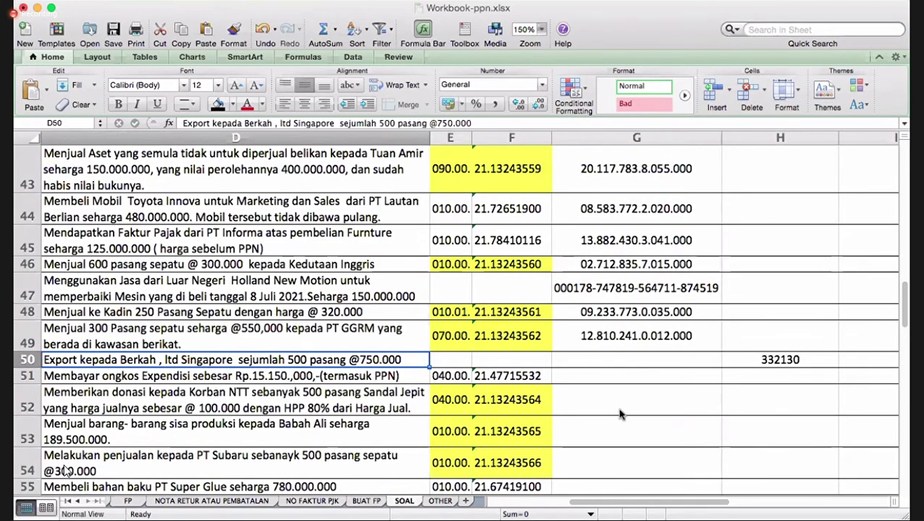
# - Append ', NO PEB 332130' to D50's export description and clear the stray 332130 from H50
pyautogui.click(477, 124)
pyautogui.write(',')
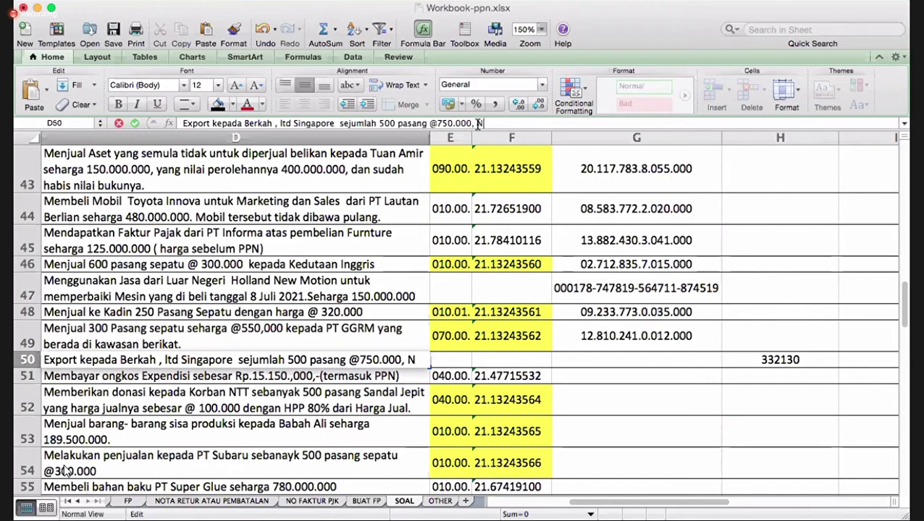
pyautogui.write(' NO PEB')
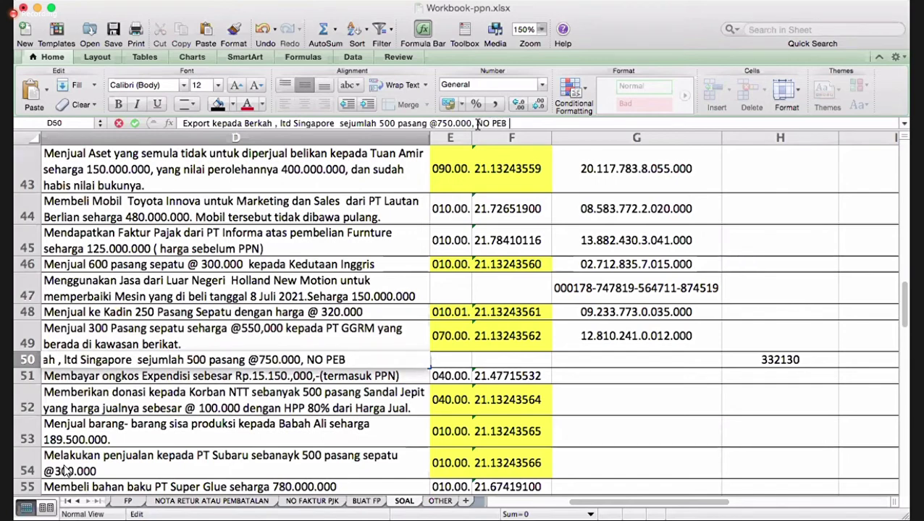
pyautogui.write(' 332130')
pyautogui.press('Return')
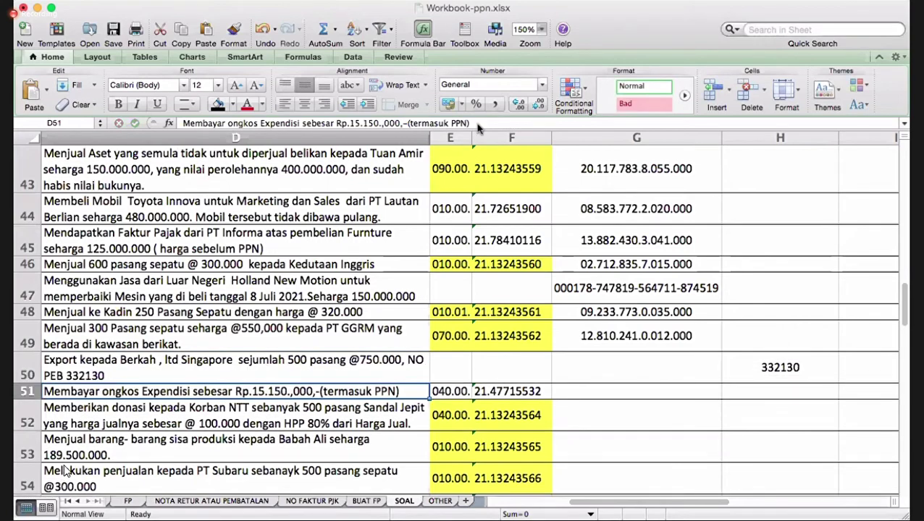
pyautogui.press('Up')
pyautogui.press('Right')
pyautogui.press('Right')
pyautogui.press('Right')
pyautogui.press('Right')
pyautogui.press('BackSpace')
# - Add the PEB date 'Tgl.15 Maret 2021' to the end of D50's description
pyautogui.press('Left')
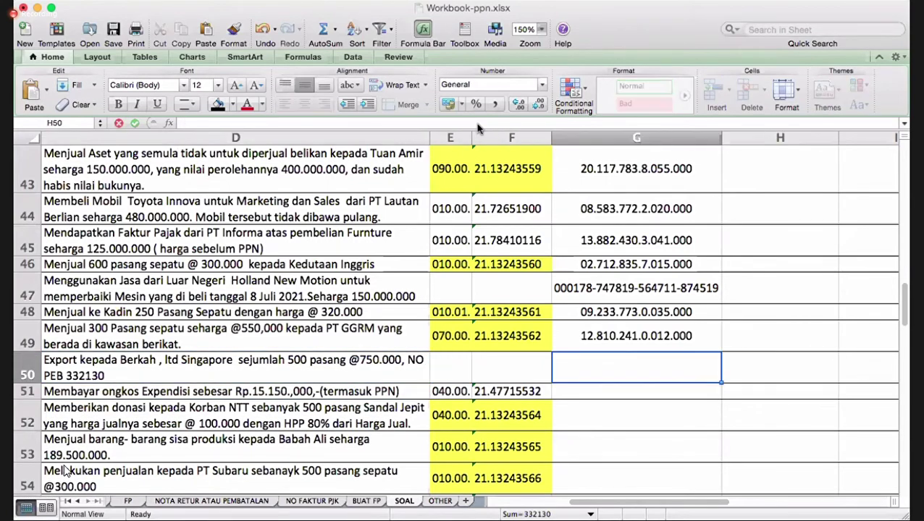
pyautogui.press('Left')
pyautogui.press('Left')
pyautogui.press('Left')
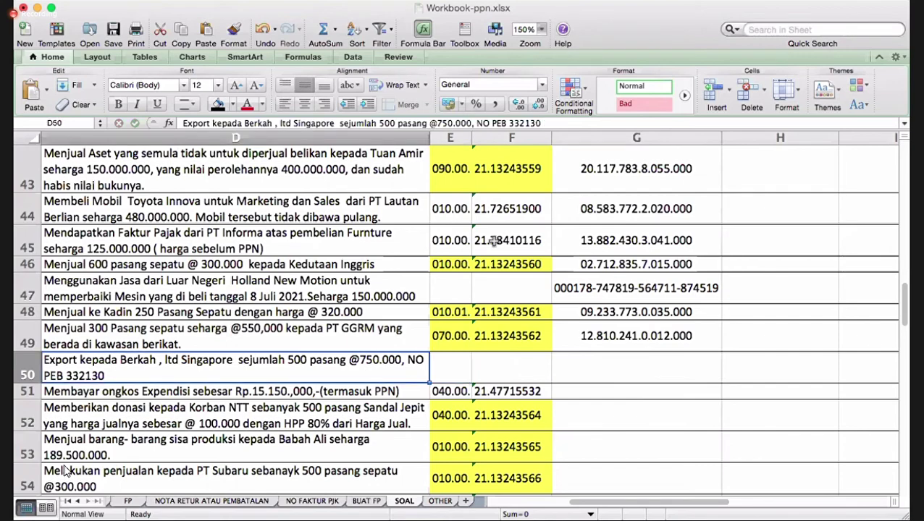
pyautogui.press('Left')
pyautogui.press('Right')
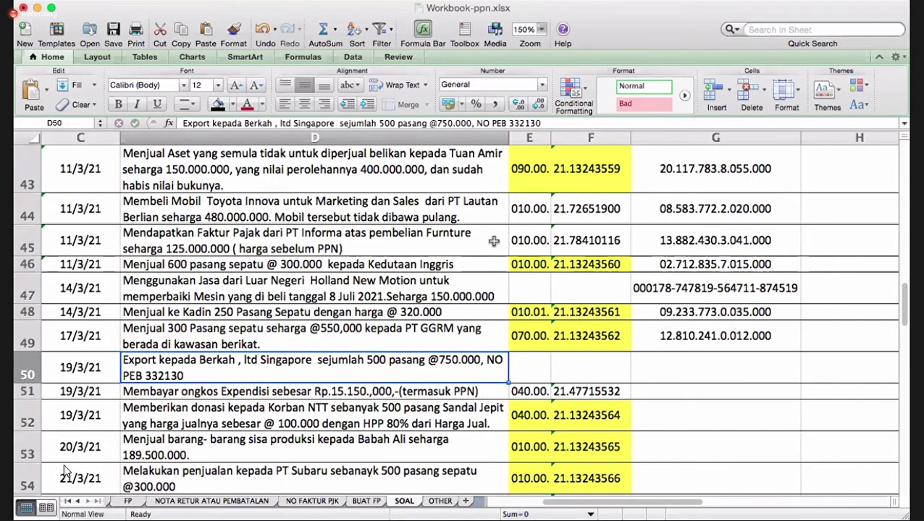
pyautogui.click(552, 124)
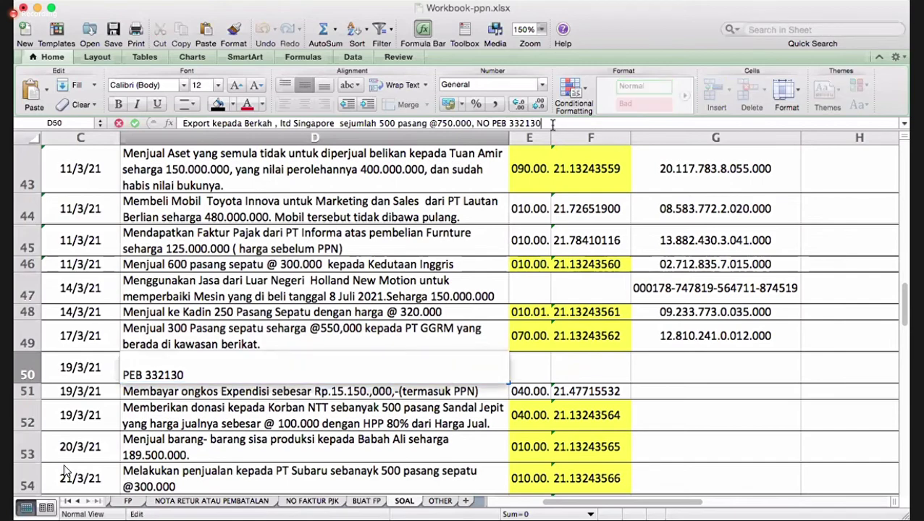
pyautogui.write('TGL.')
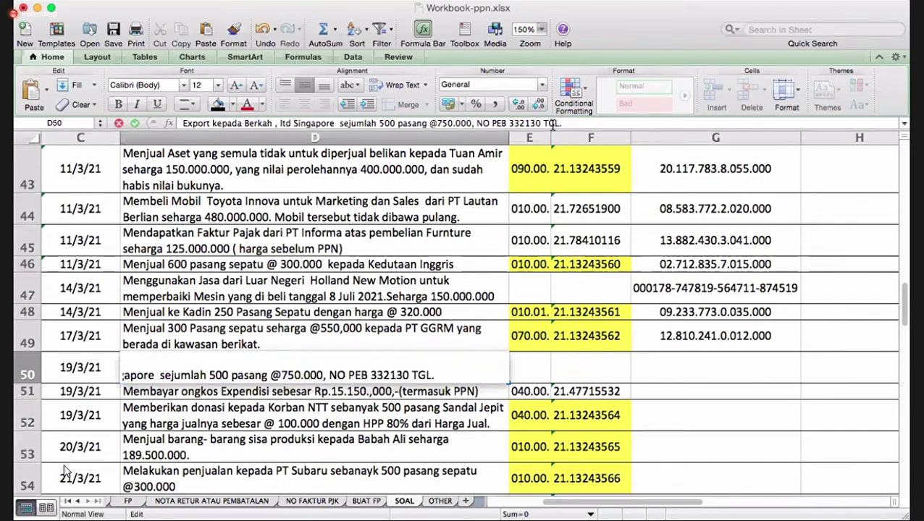
pyautogui.press('BackSpace')
pyautogui.press('BackSpace')
pyautogui.press('BackSpace')
pyautogui.write('gl.')
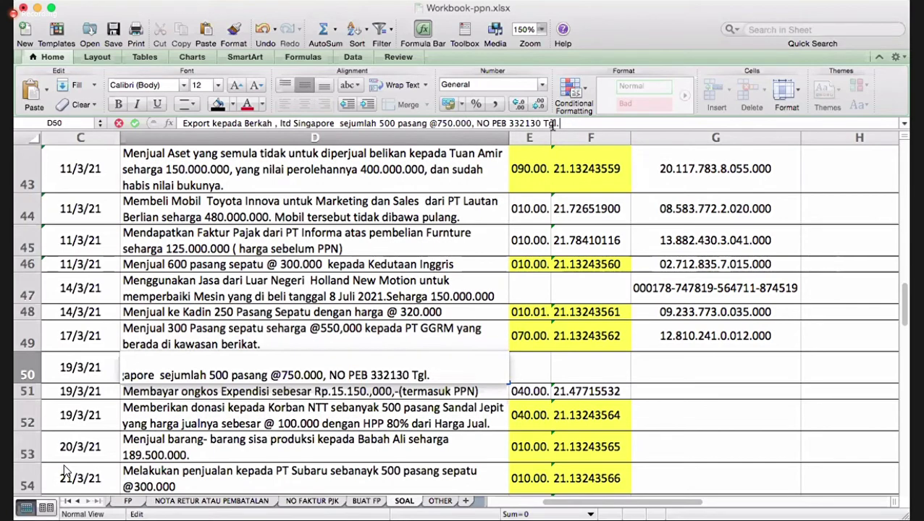
pyautogui.write('15 Maret 20')
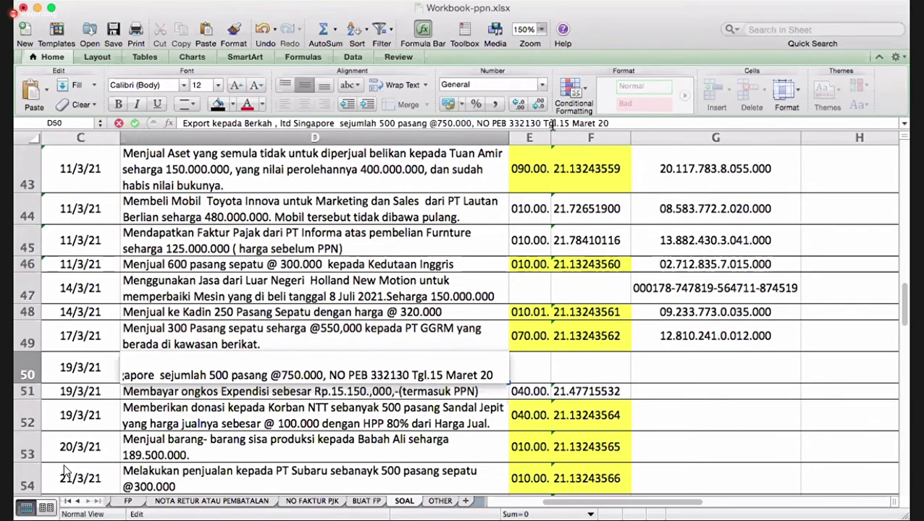
pyautogui.write('21')
pyautogui.press('Return')
pyautogui.press('Up')
# - Enter category code A1 in J50, correcting a mistyped a2
pyautogui.press('Right')
pyautogui.press('Right')
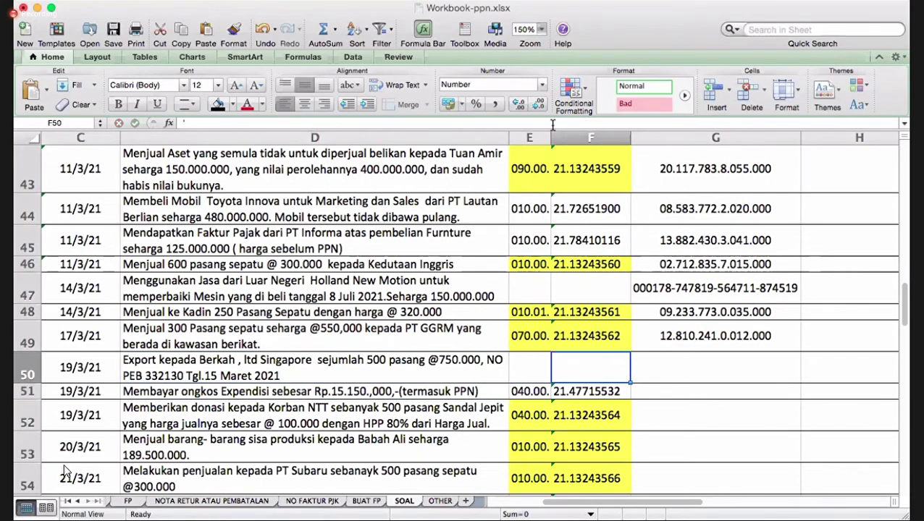
pyautogui.press('Right')
pyautogui.press('Right')
pyautogui.press('Right')
pyautogui.press('Right')
pyautogui.write('a2')
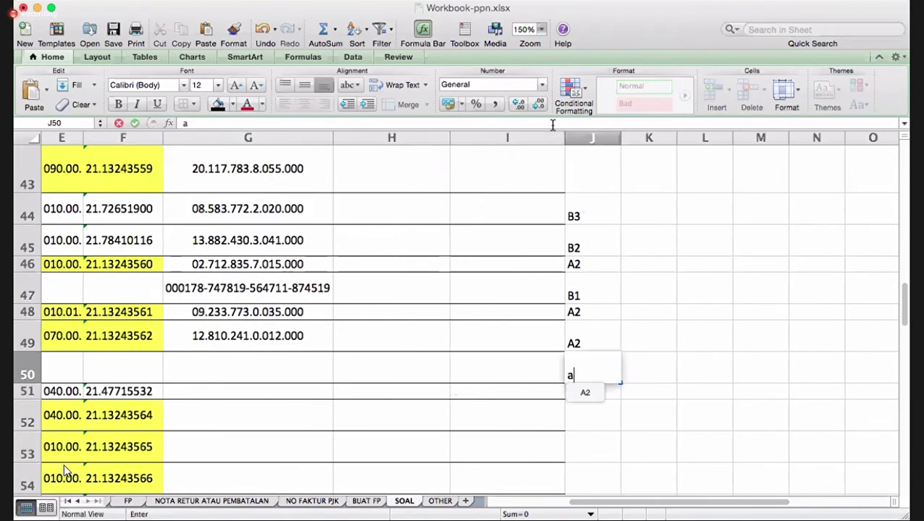
pyautogui.press('BackSpace')
pyautogui.press('BackSpace')
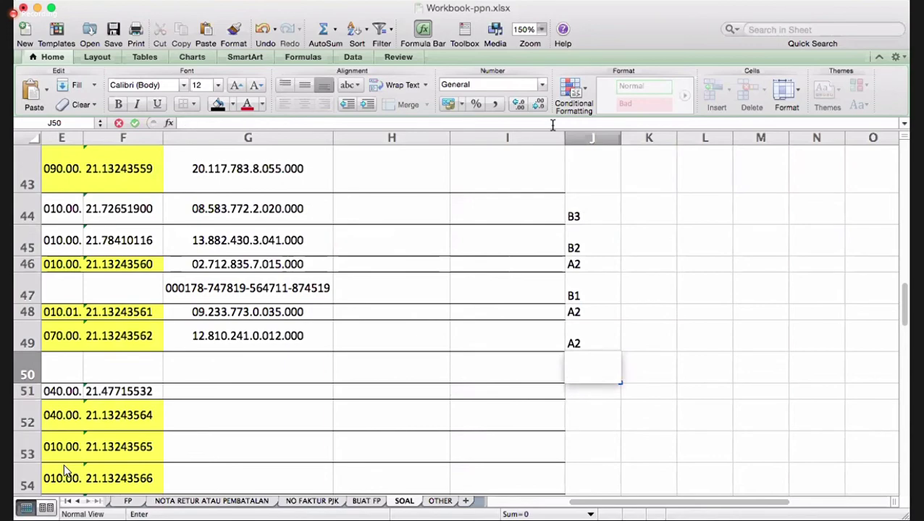
pyautogui.write('A1')
pyautogui.press('Return')
# - Check row 51's expedition-fee payment and its invoice code cells
pyautogui.press('Left')
pyautogui.press('Left')
pyautogui.press('Left')
pyautogui.press('Left')
pyautogui.press('Left')
pyautogui.press('Left')
pyautogui.press('Left')
pyautogui.press('Left')
pyautogui.press('Left')
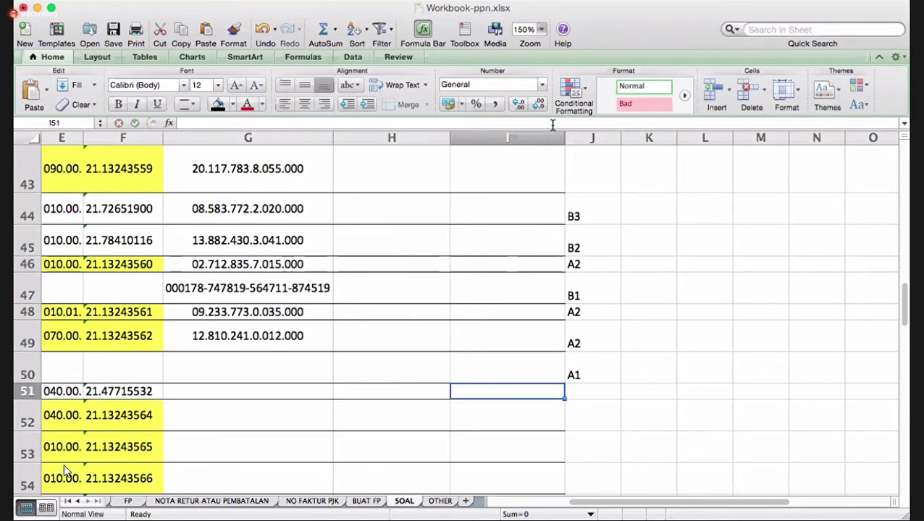
pyautogui.press('Right')
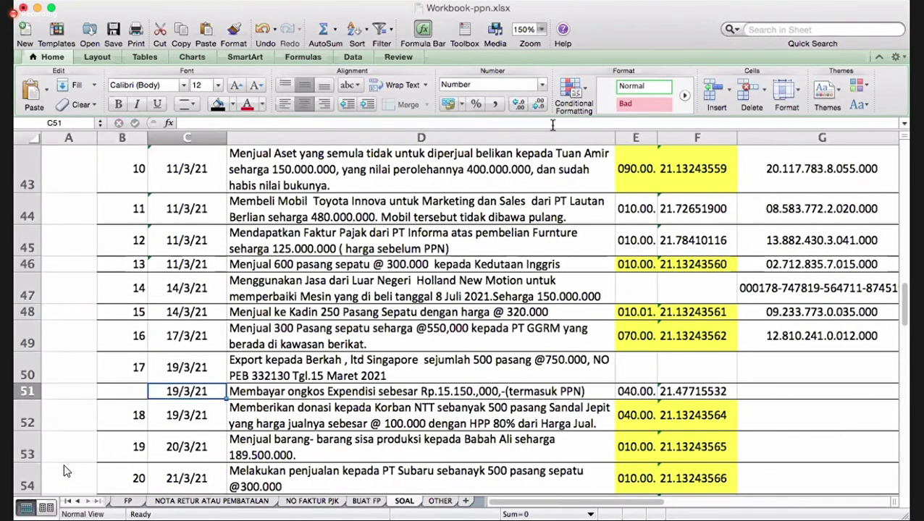
pyautogui.press('Right')
pyautogui.press('Right')
pyautogui.press('Right')
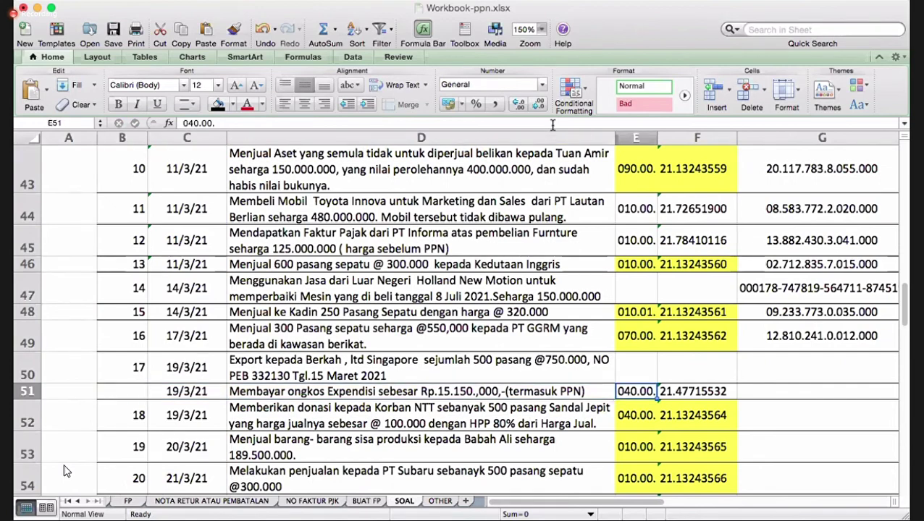
pyautogui.press('Left')
pyautogui.press('Left')
pyautogui.press('Right')
pyautogui.press('Right')
pyautogui.press('Right')
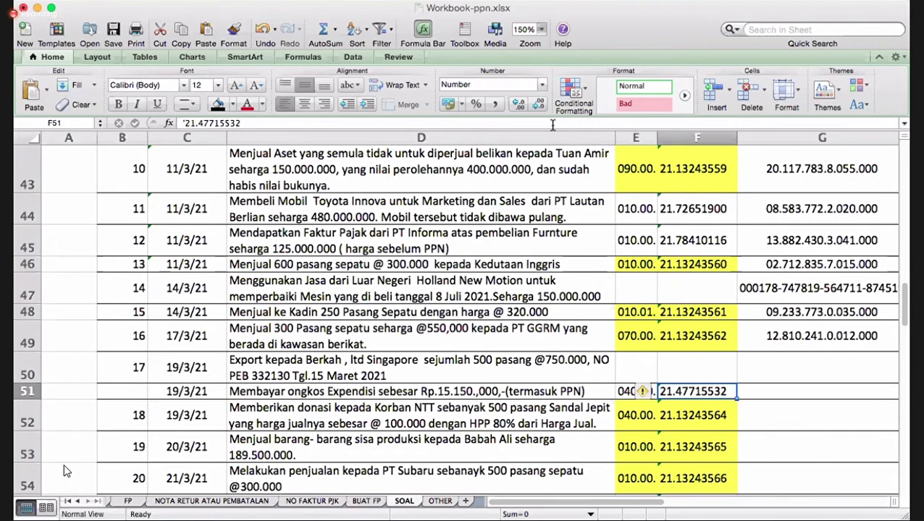
pyautogui.press('Left')
pyautogui.press('Left')
pyautogui.press('Left')
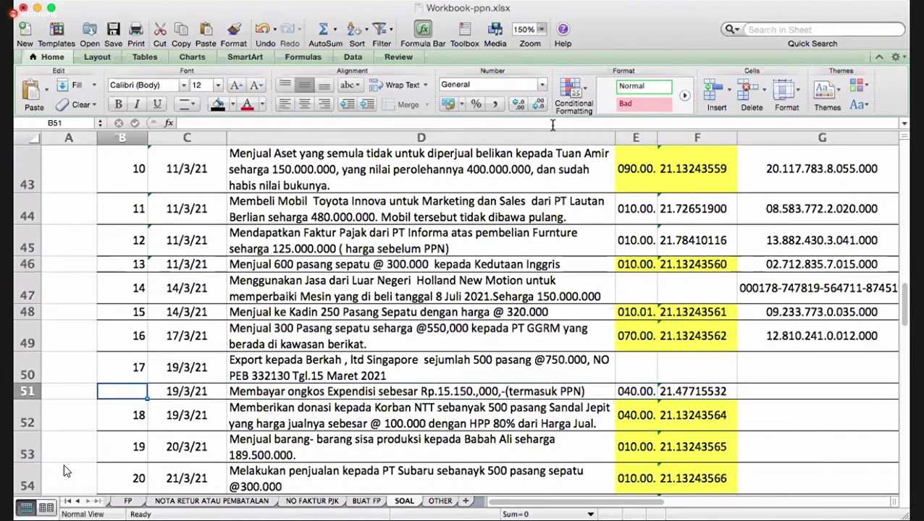
pyautogui.press('Right')
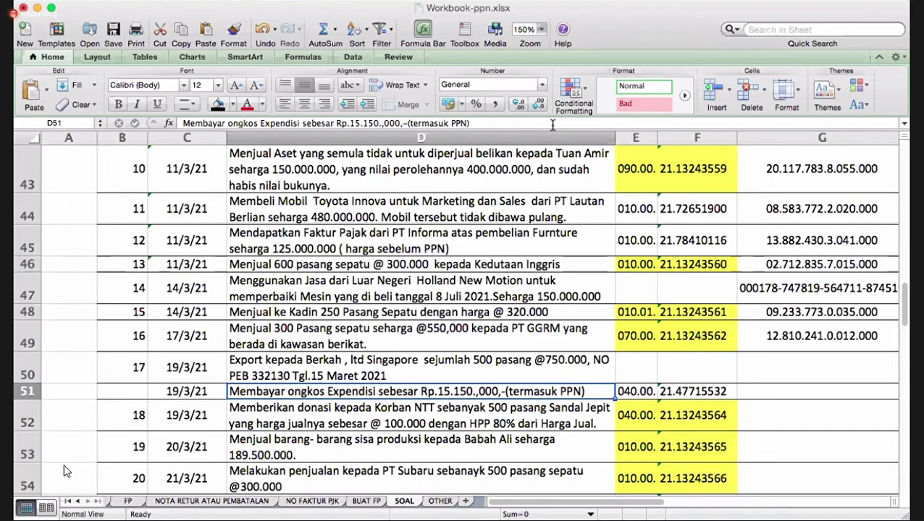
pyautogui.press('Right')
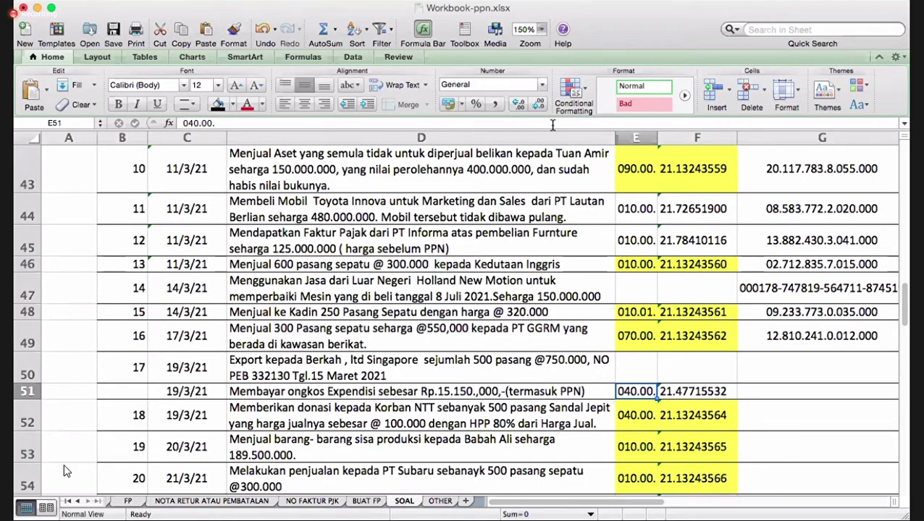
# - Enter category code B2/B3 in J51 for the shipping-cost payment
pyautogui.press('Right')
pyautogui.press('Right')
pyautogui.press('Right')
pyautogui.press('Right')
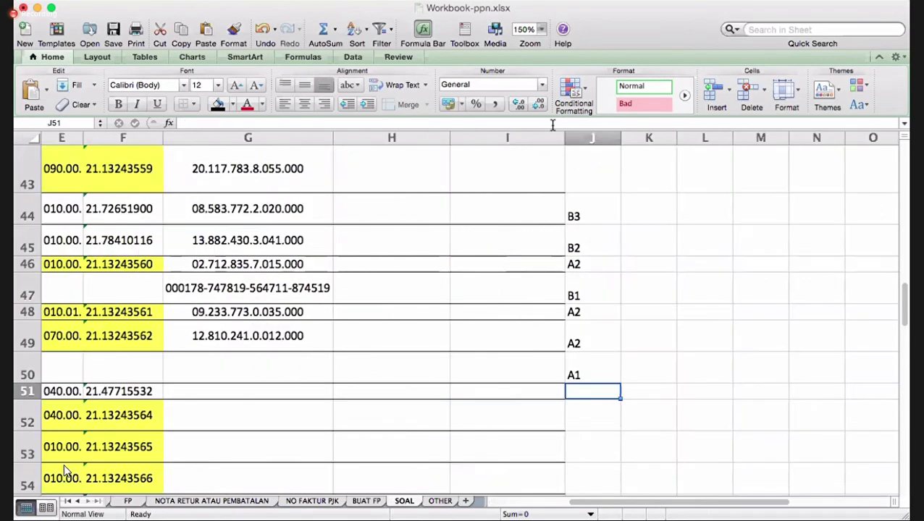
pyautogui.press('Right')
pyautogui.write('B2/')
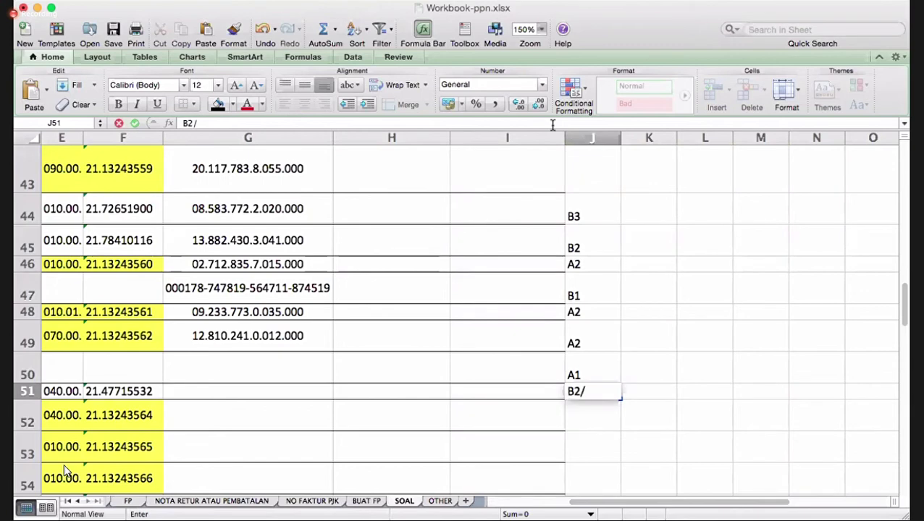
pyautogui.write('B3')
pyautogui.press('Return')
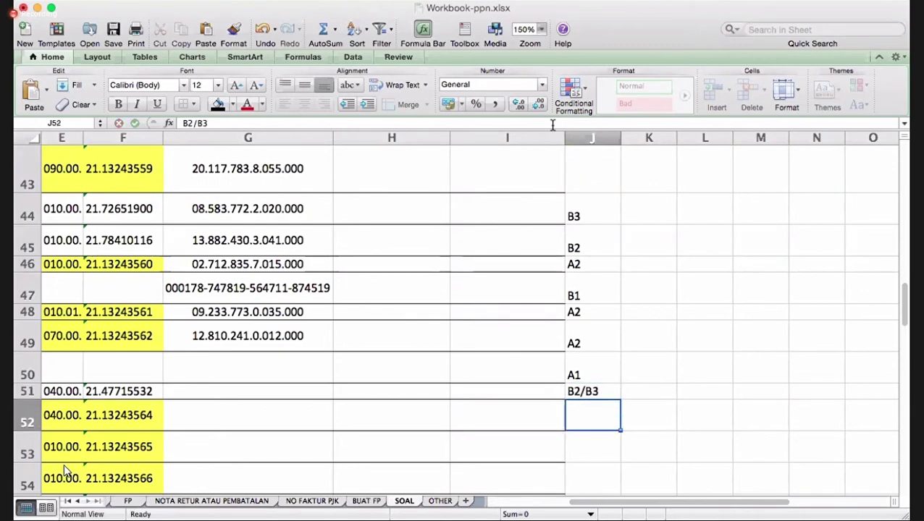
pyautogui.press('Left')
pyautogui.press('Left')
pyautogui.press('Left')
pyautogui.press('Left')
pyautogui.press('Left')
pyautogui.press('Left')
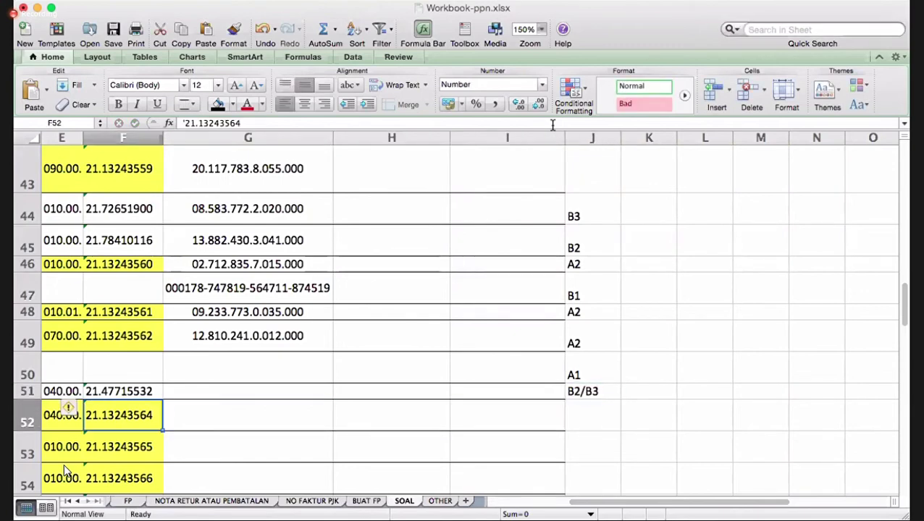
pyautogui.press('Right')
pyautogui.press('Right')
pyautogui.press('Right')
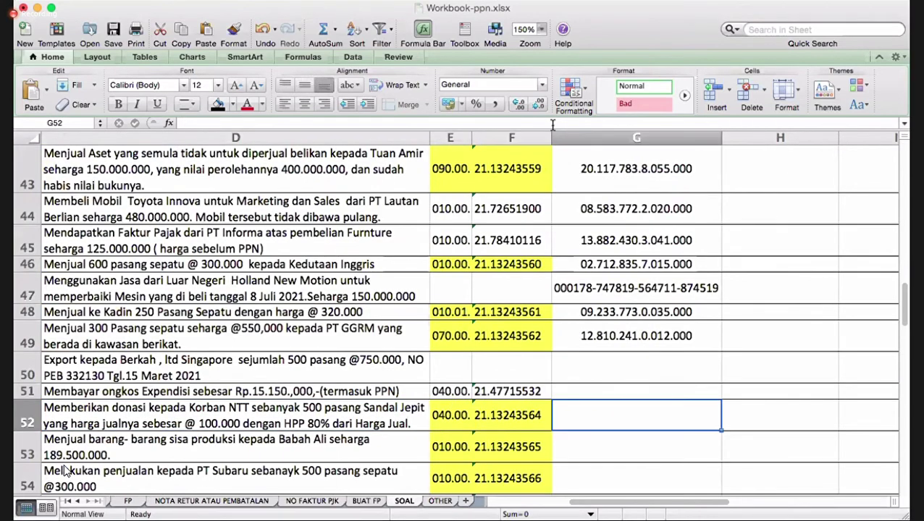
pyautogui.click(614, 335)
pyautogui.rightClick(614, 335)
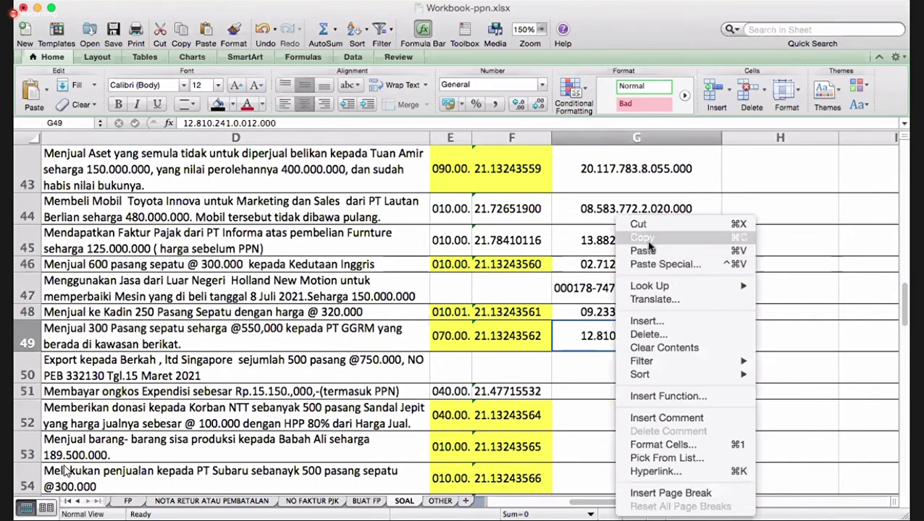
pyautogui.click(665, 293)
pyautogui.click(599, 391)
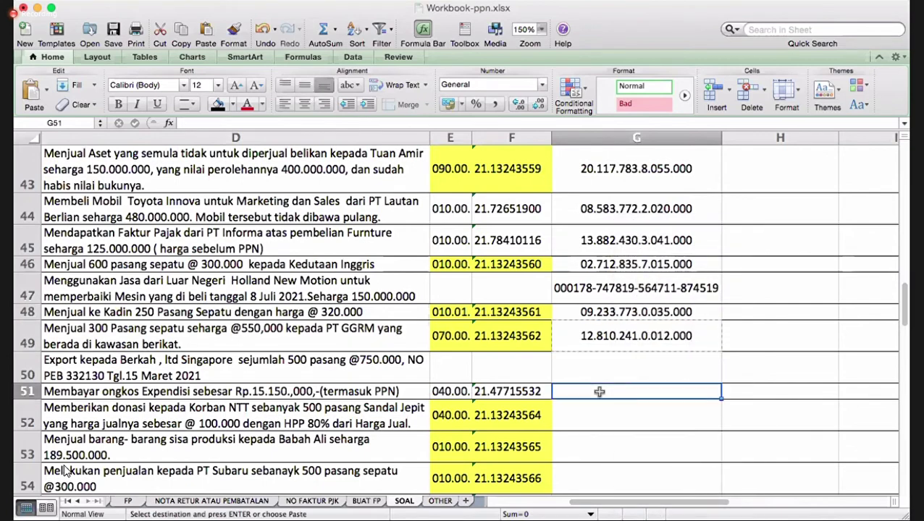
pyautogui.rightClick(601, 391)
pyautogui.click(627, 251)
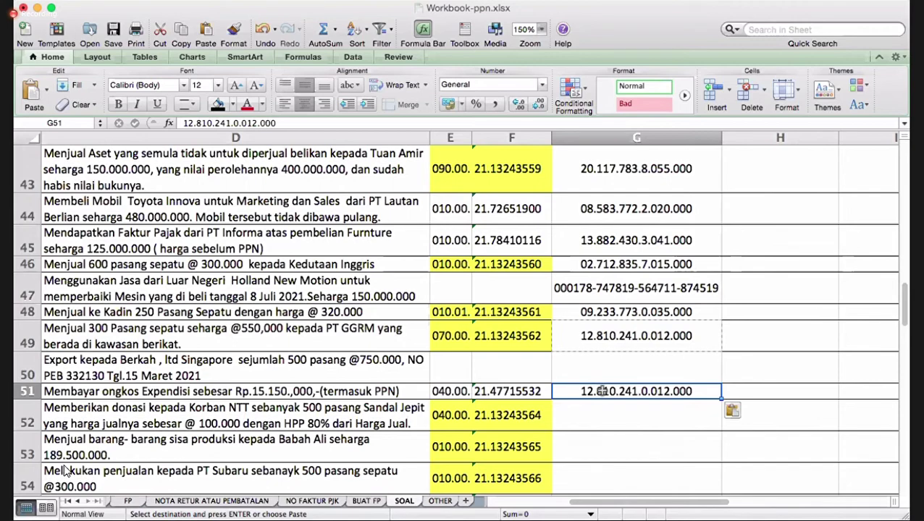
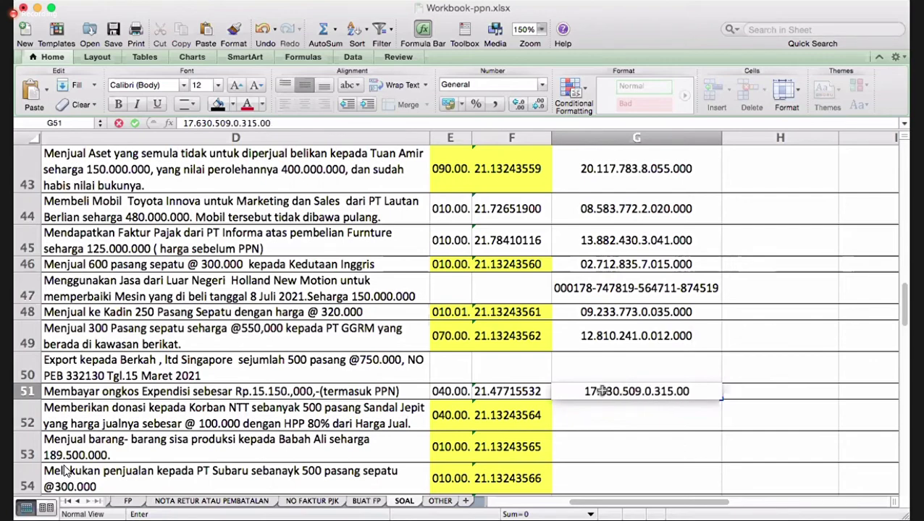
pyautogui.press('Return')
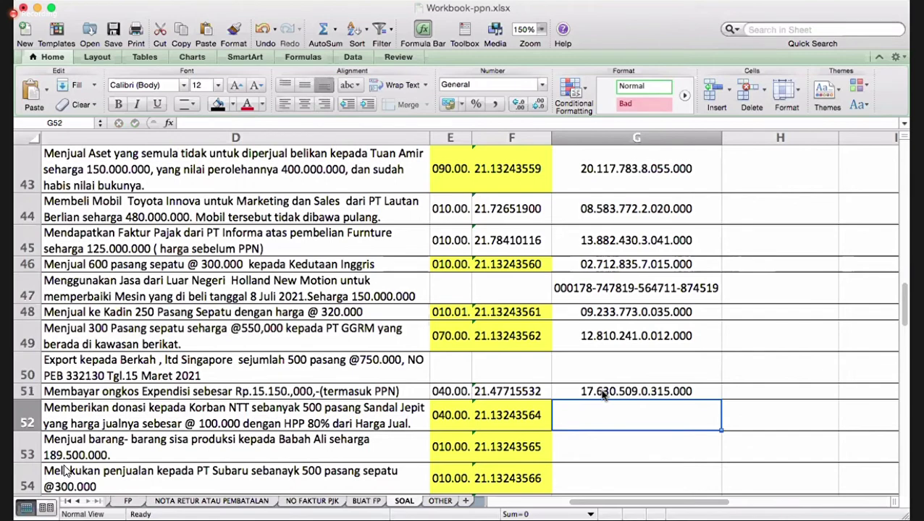
# - Review row 52's details and fill G51's NPWP down through row 54
pyautogui.press('Left')
pyautogui.press('Left')
pyautogui.press('Left')
pyautogui.press('Left')
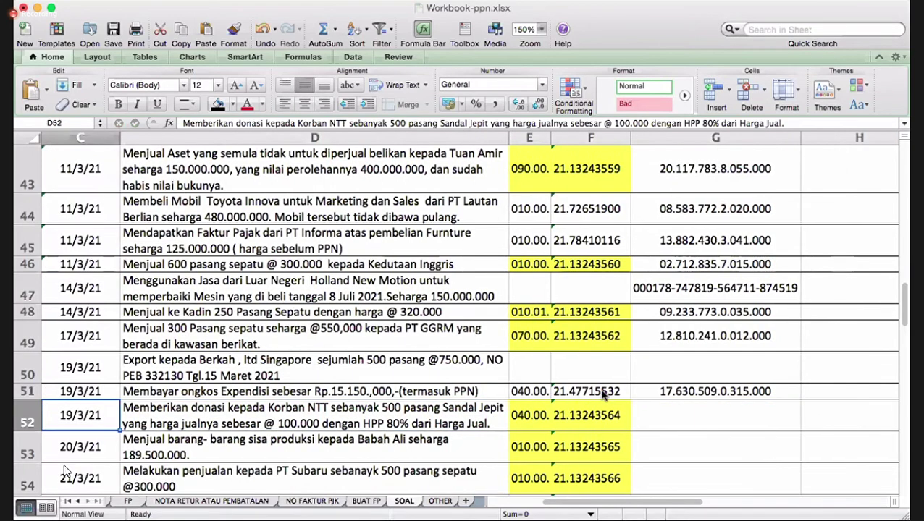
pyautogui.press('Right')
pyautogui.press('Right')
pyautogui.press('Right')
pyautogui.press('Right')
pyautogui.press('Right')
pyautogui.press('Left')
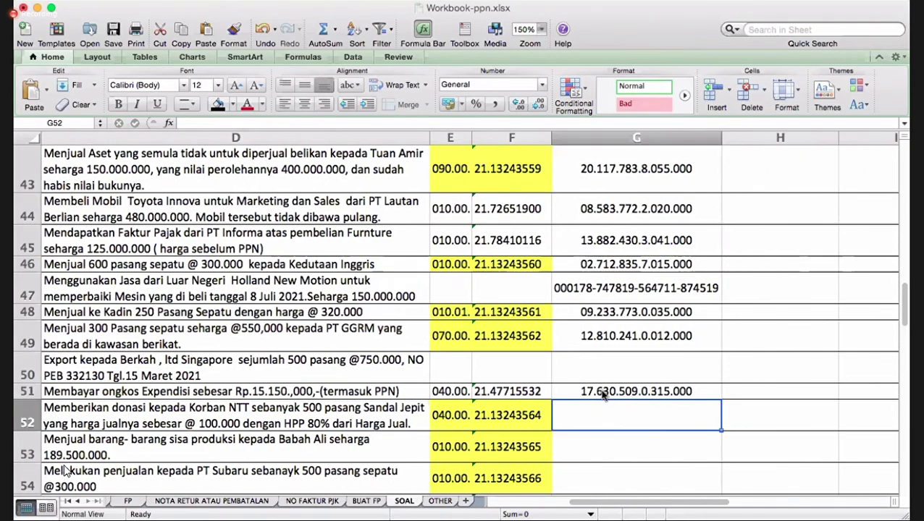
pyautogui.press('Down')
pyautogui.press('Down')
pyautogui.press('Down')
pyautogui.press('Down')
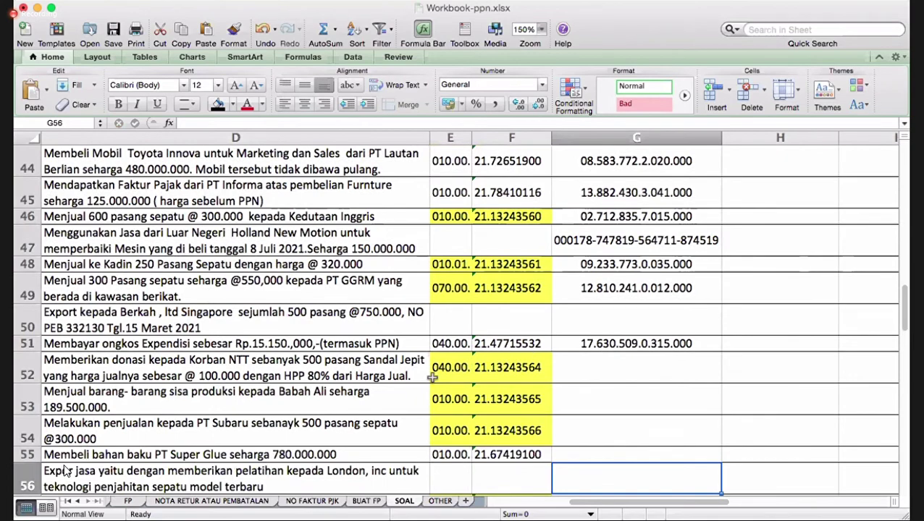
pyautogui.click(444, 366)
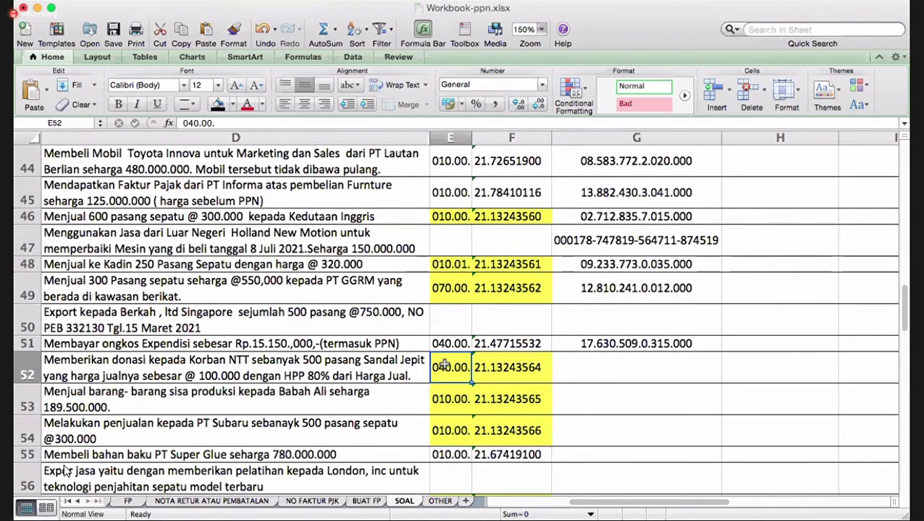
pyautogui.click(607, 343)
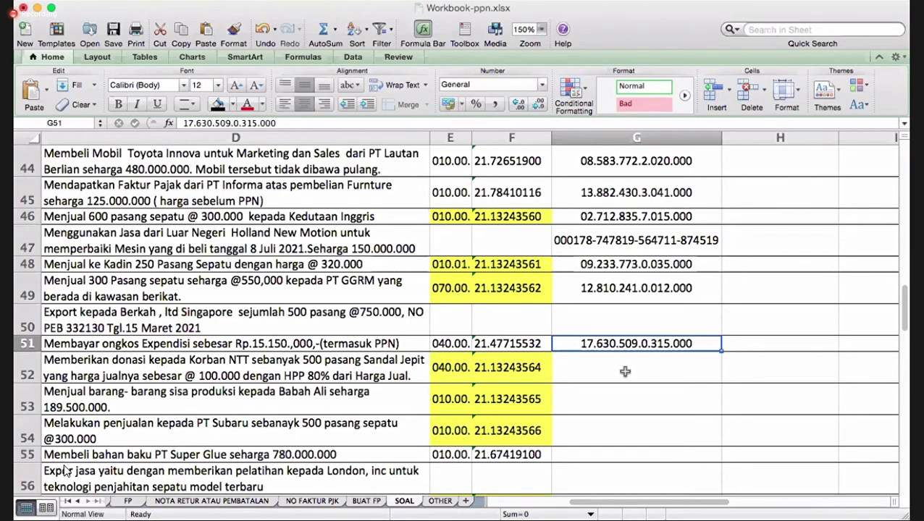
pyautogui.click(372, 369)
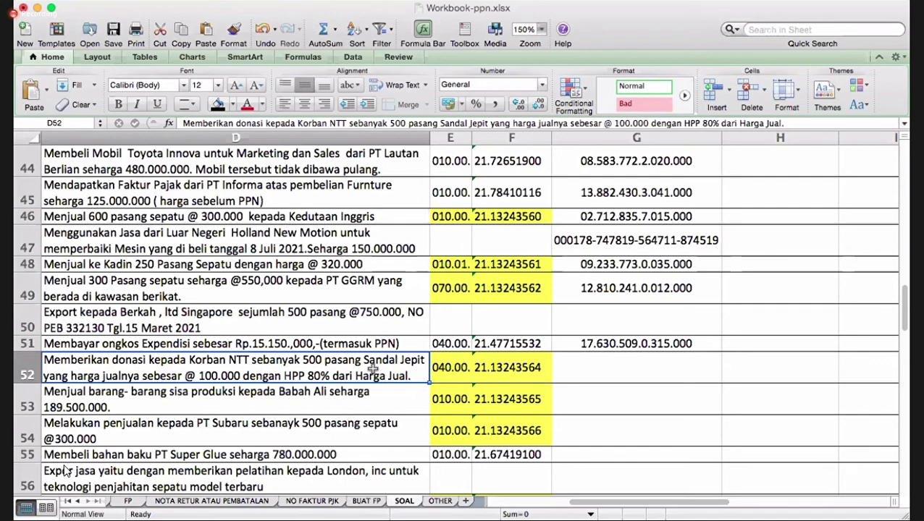
pyautogui.click(620, 347)
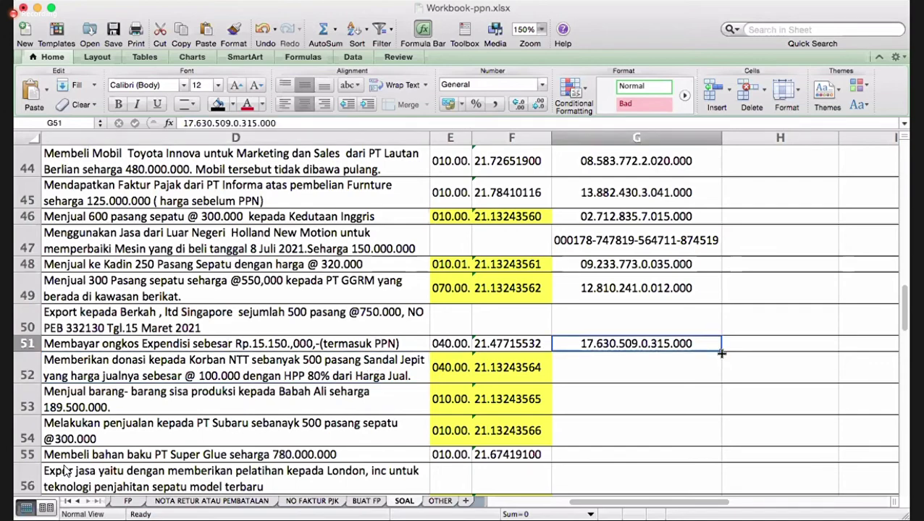
pyautogui.moveTo(721, 354); pyautogui.dragTo(715, 442)
pyautogui.click(643, 369)
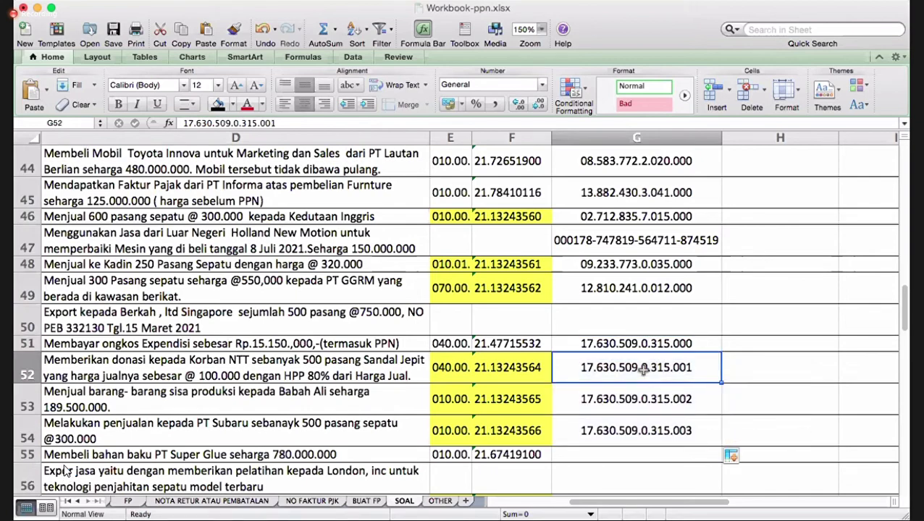
pyautogui.press('BackSpace')
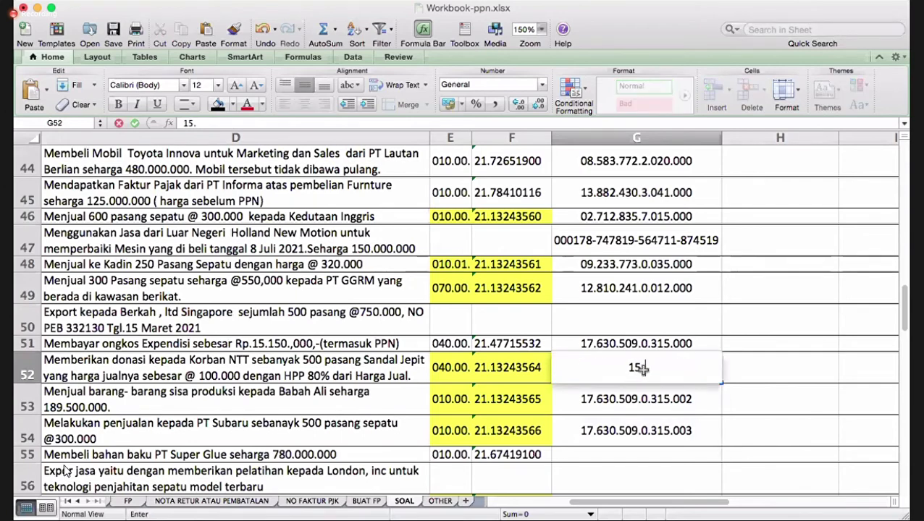
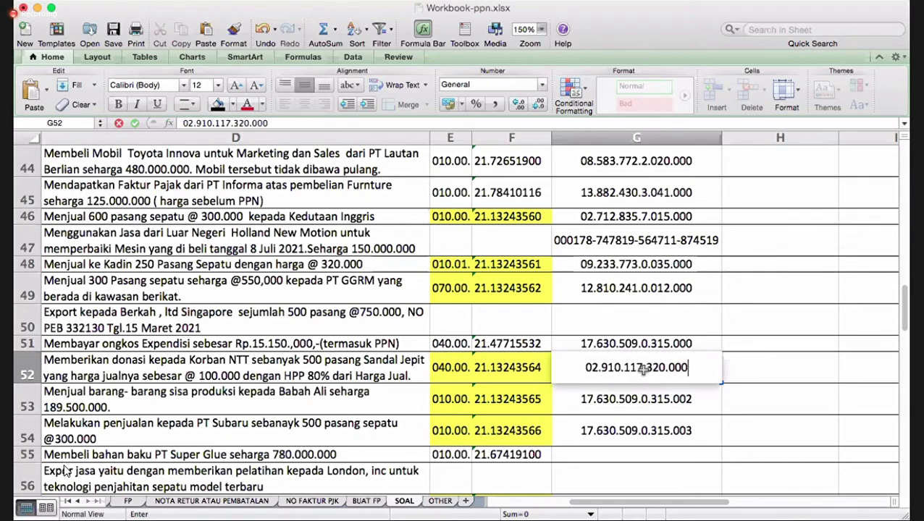
pyautogui.press('Return')
pyautogui.click(643, 373)
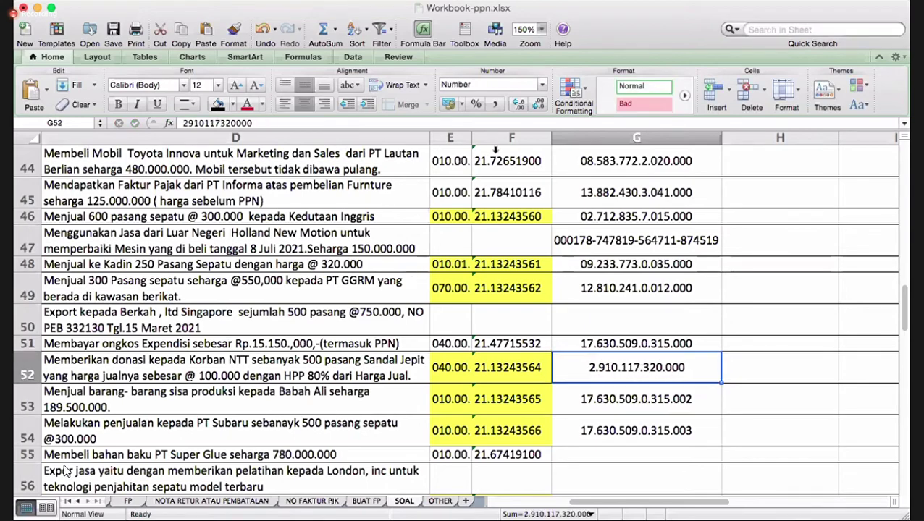
pyautogui.click(183, 123)
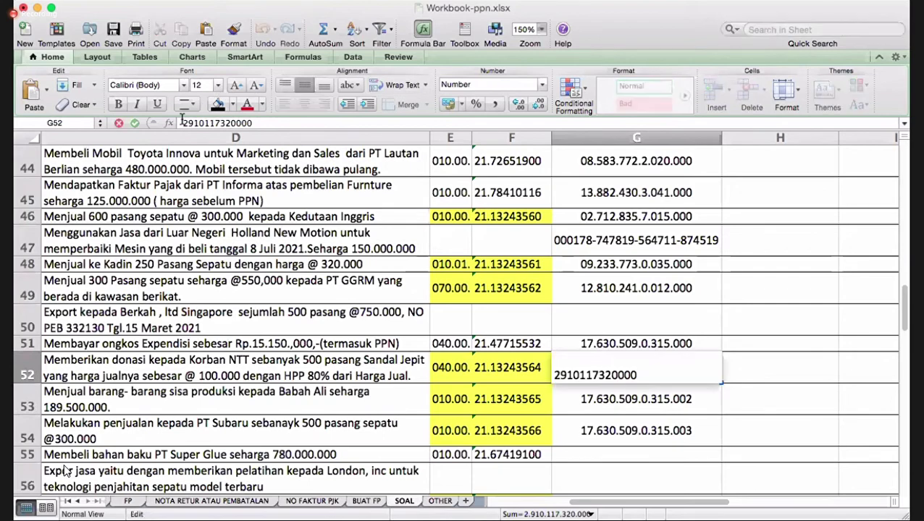
pyautogui.write('0')
pyautogui.press('Return')
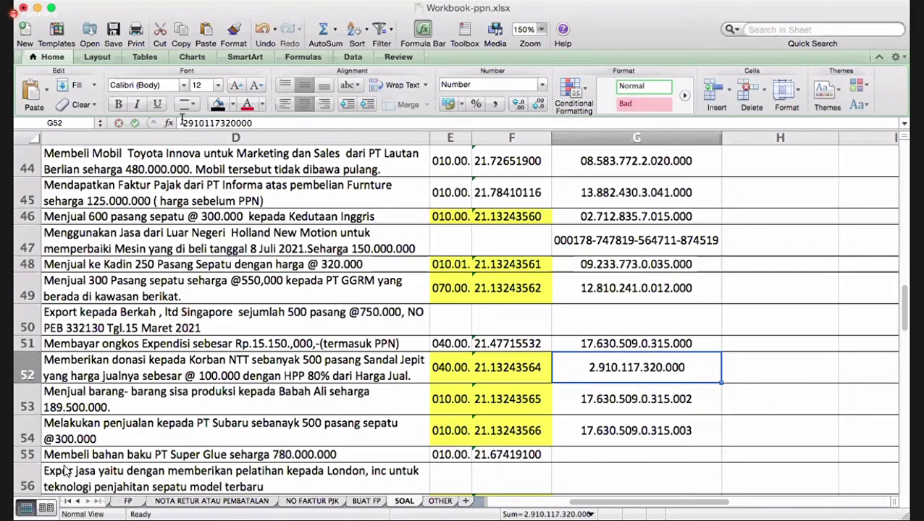
pyautogui.click(183, 123)
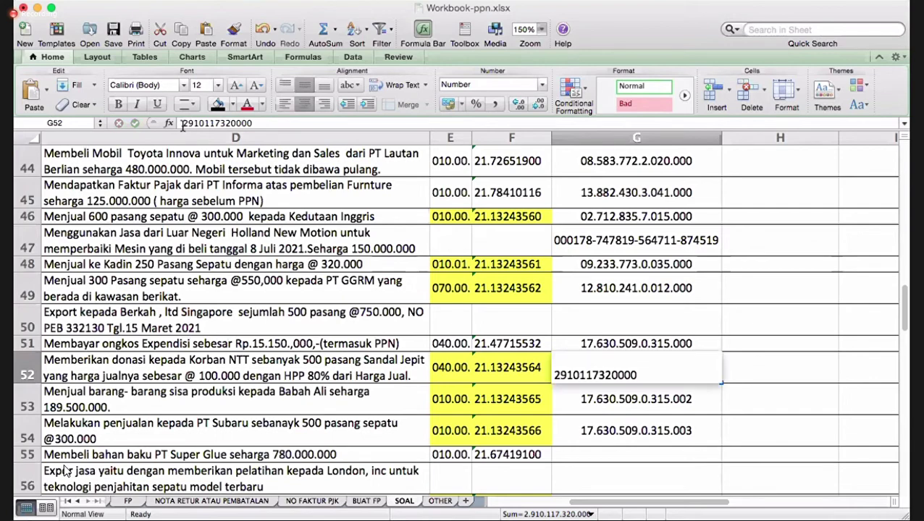
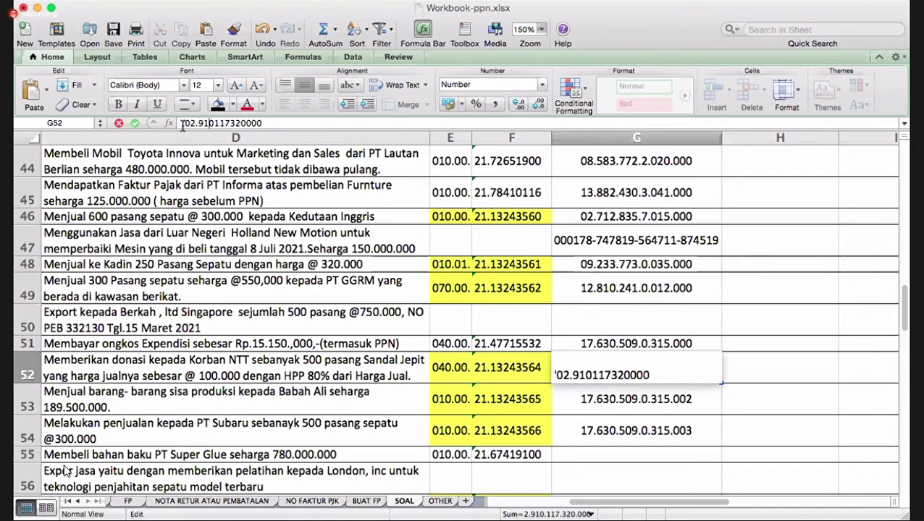
pyautogui.press('Right')
pyautogui.press('Right')
pyautogui.press('Right')
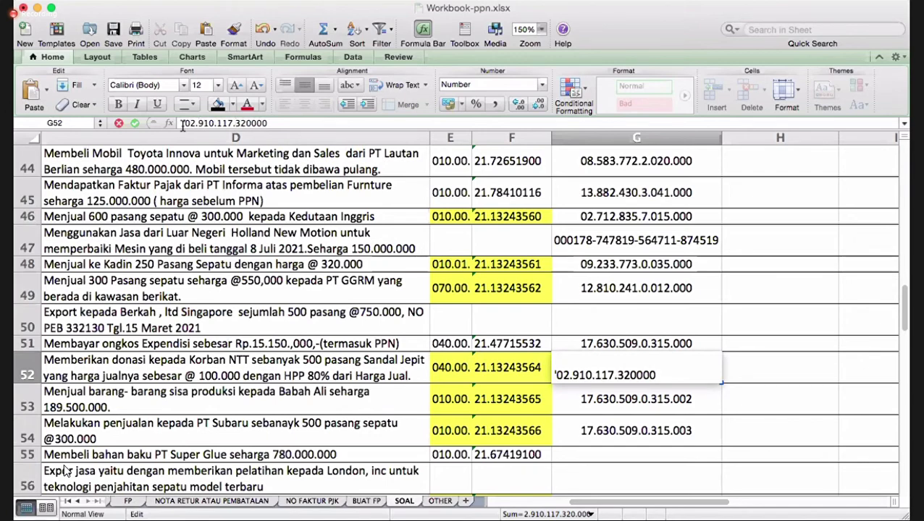
pyautogui.press('Right')
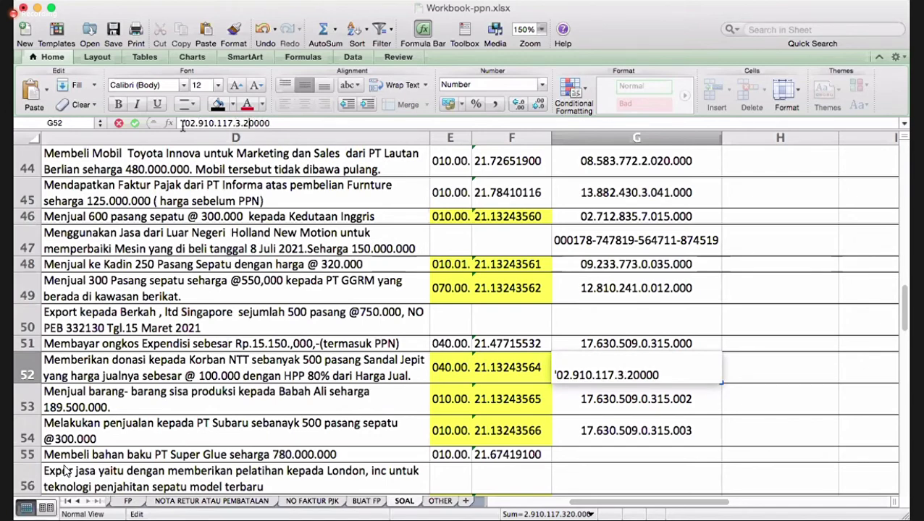
pyautogui.press('Right')
pyautogui.press('Delete')
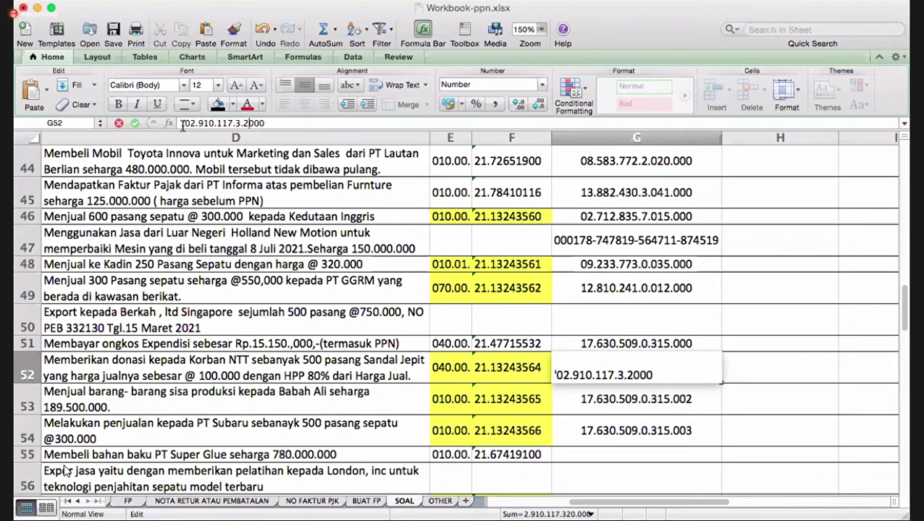
pyautogui.press('BackSpace')
pyautogui.press('Return')
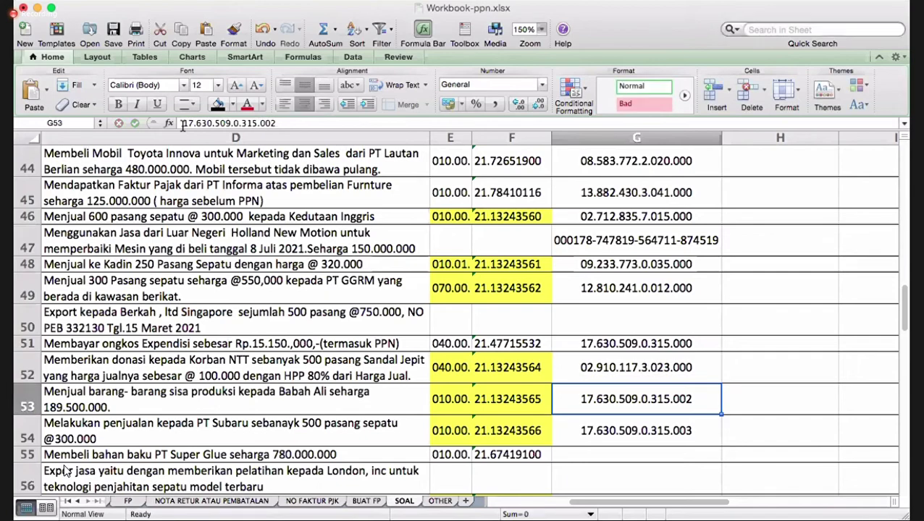
pyautogui.press('Down')
pyautogui.press('Up')
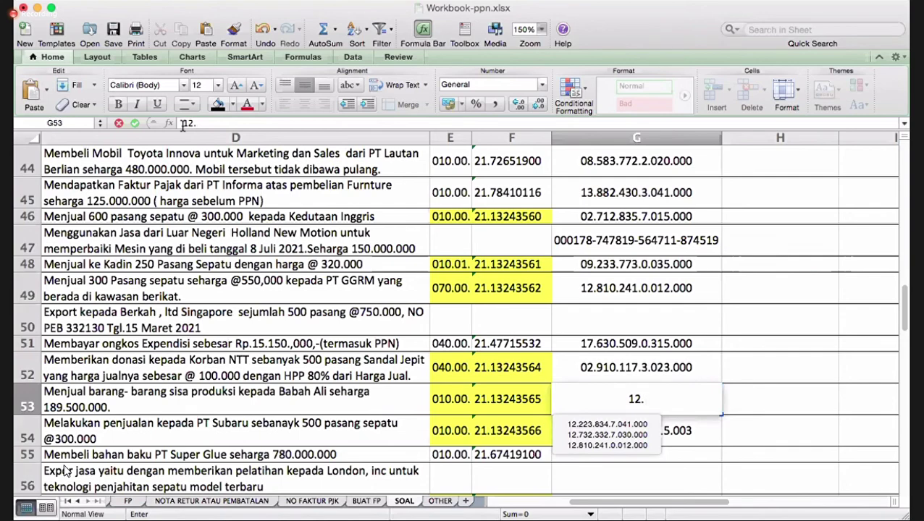
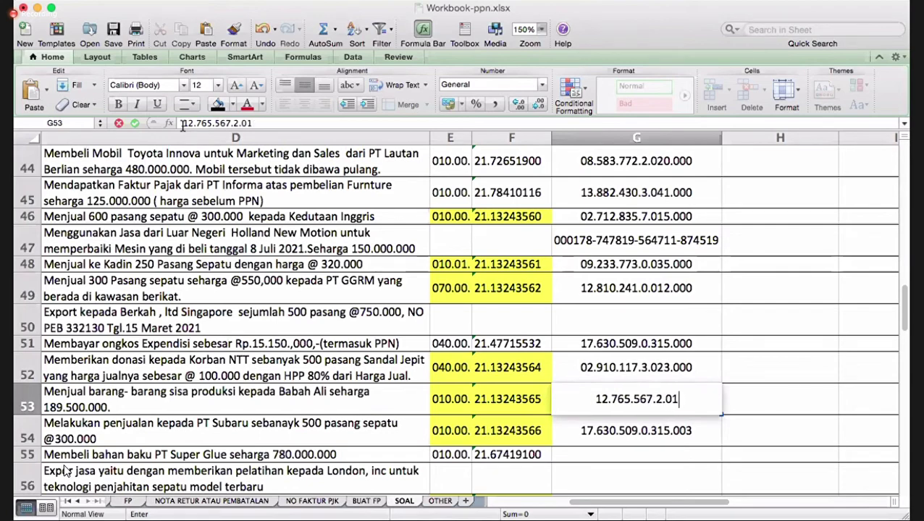
pyautogui.press('Return')
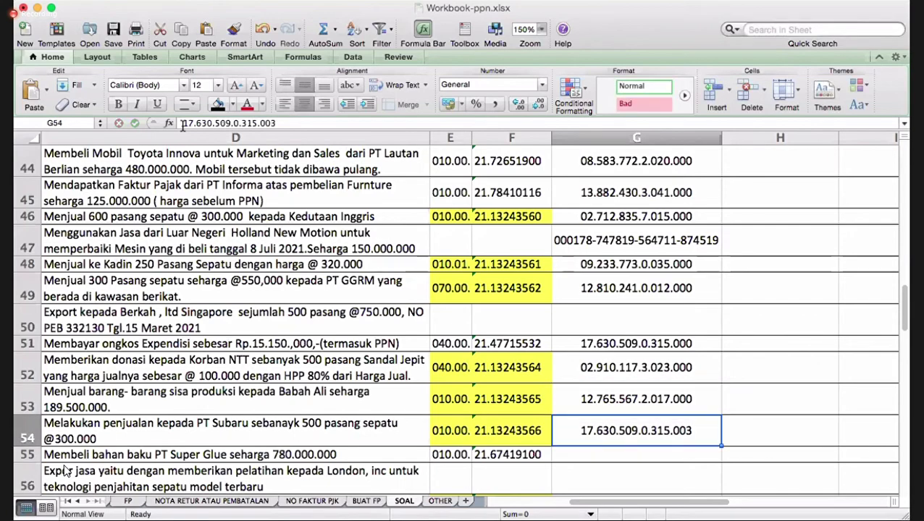
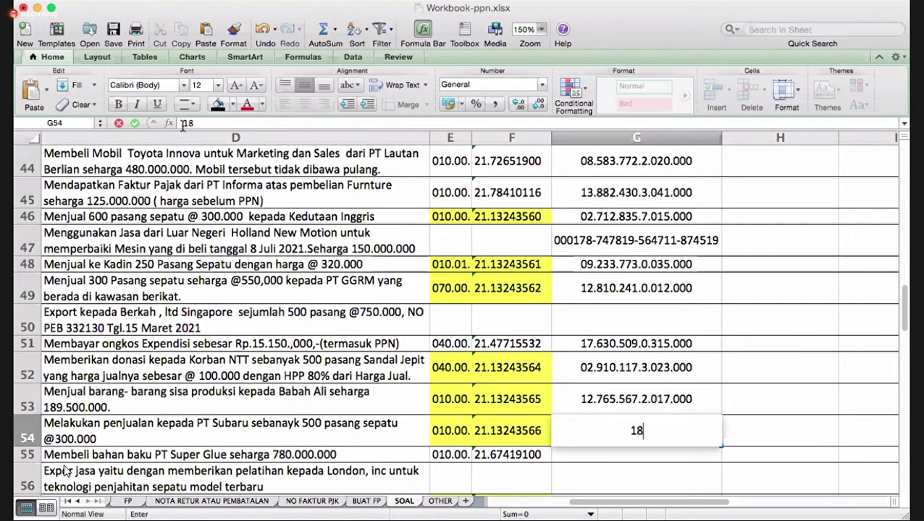
pyautogui.press('BackSpace')
pyautogui.press('BackSpace')
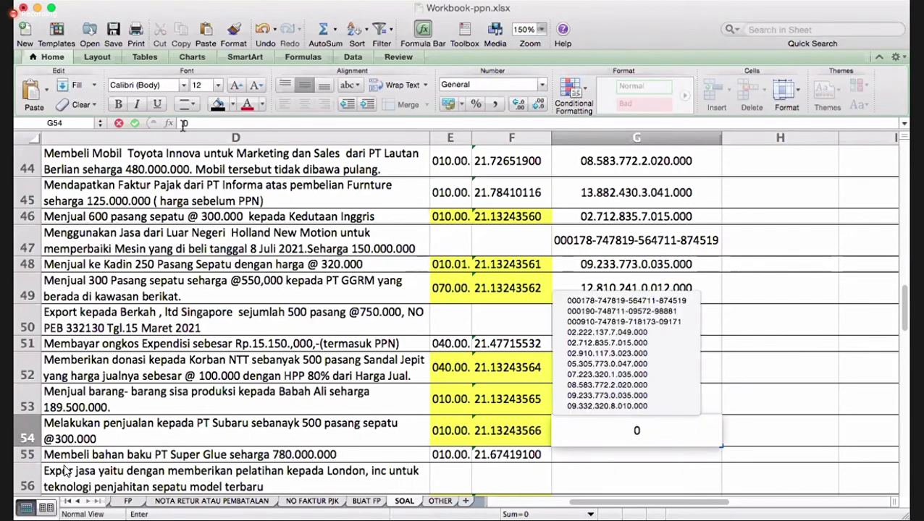
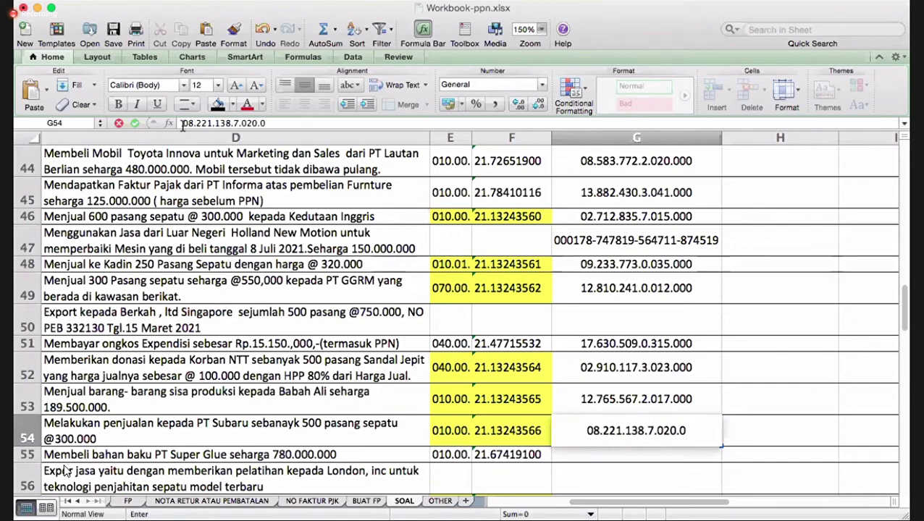
pyautogui.press('Return')
pyautogui.press('Up')
pyautogui.press('Up')
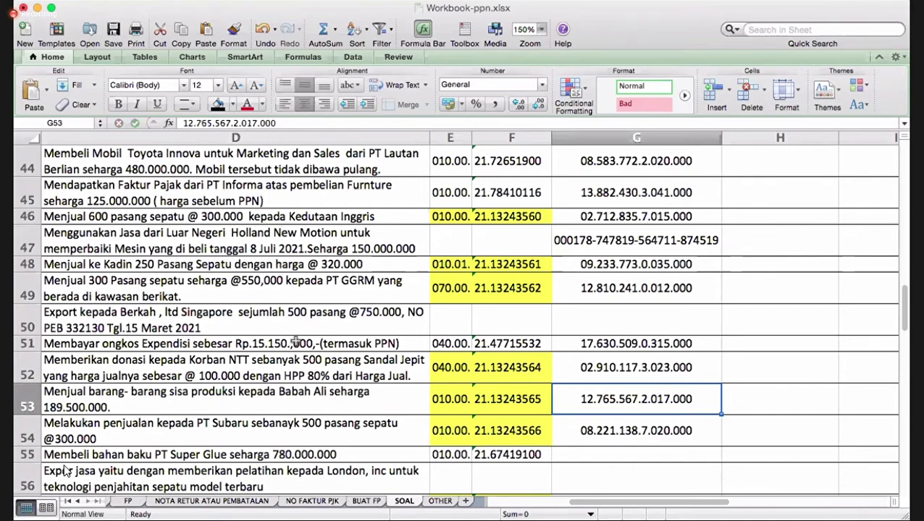
# - Enter category code A2 in J52, J53 and J54
pyautogui.scroll(-3, 422, 355)
pyautogui.scroll(-1, 424, 357)
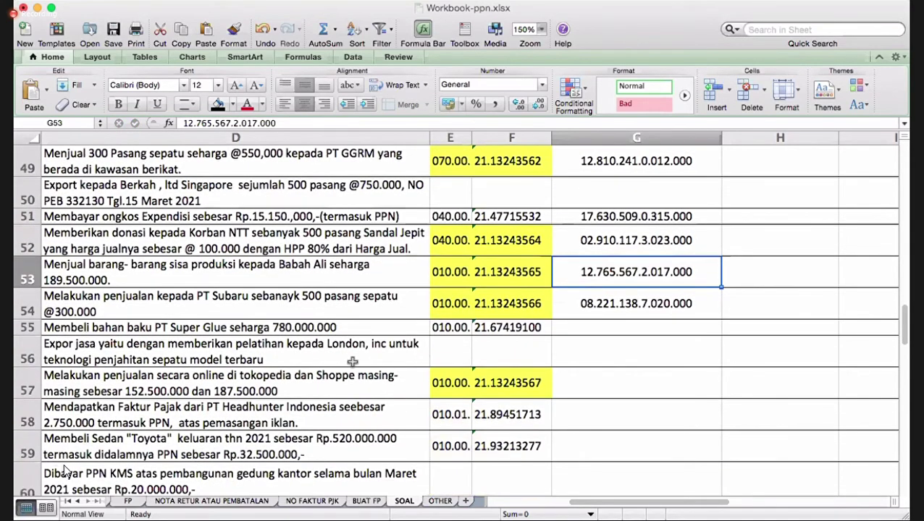
pyautogui.press('Up')
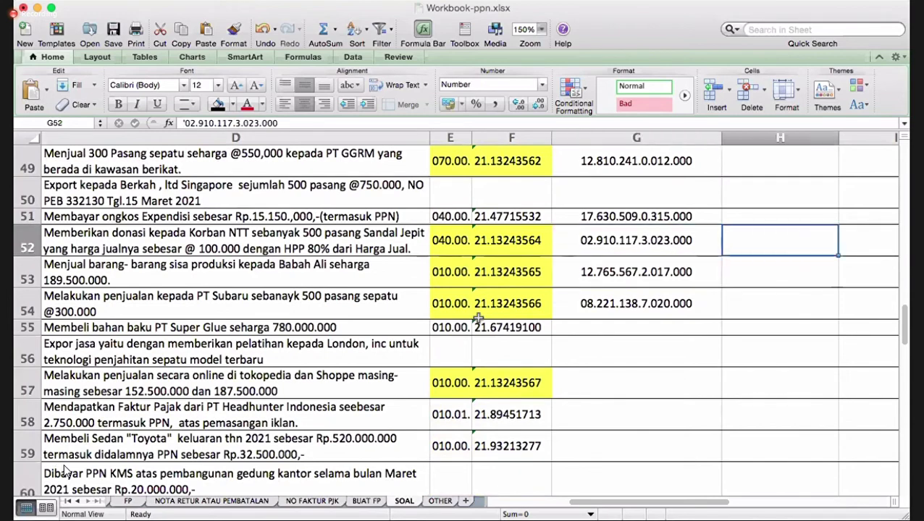
pyautogui.press('Right')
pyautogui.press('Right')
pyautogui.press('Right')
pyautogui.write('A')
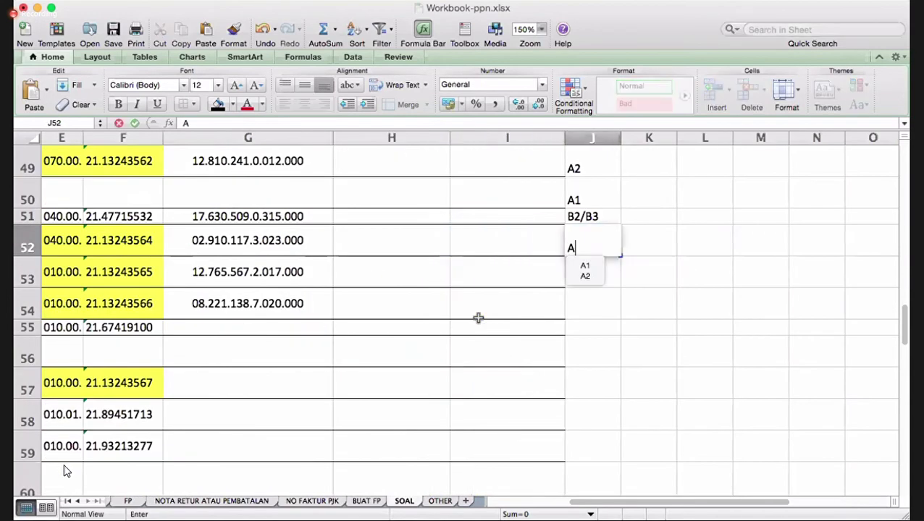
pyautogui.write('2')
pyautogui.press('Return')
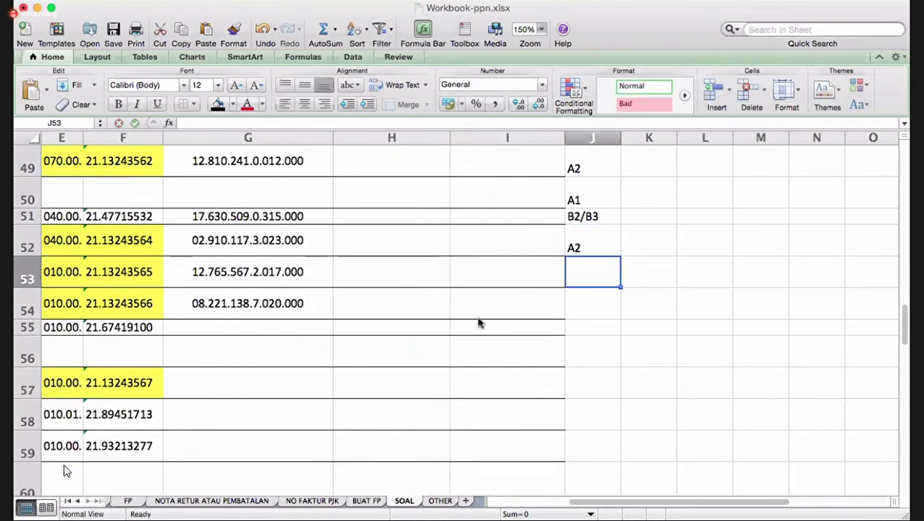
pyautogui.write('A2')
pyautogui.press('Return')
pyautogui.write('2')
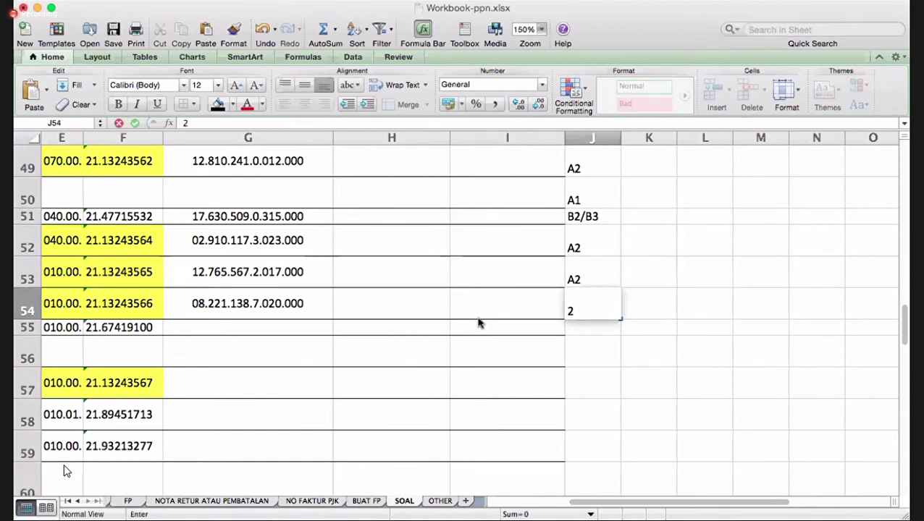
pyautogui.press('BackSpace')
pyautogui.write('A2')
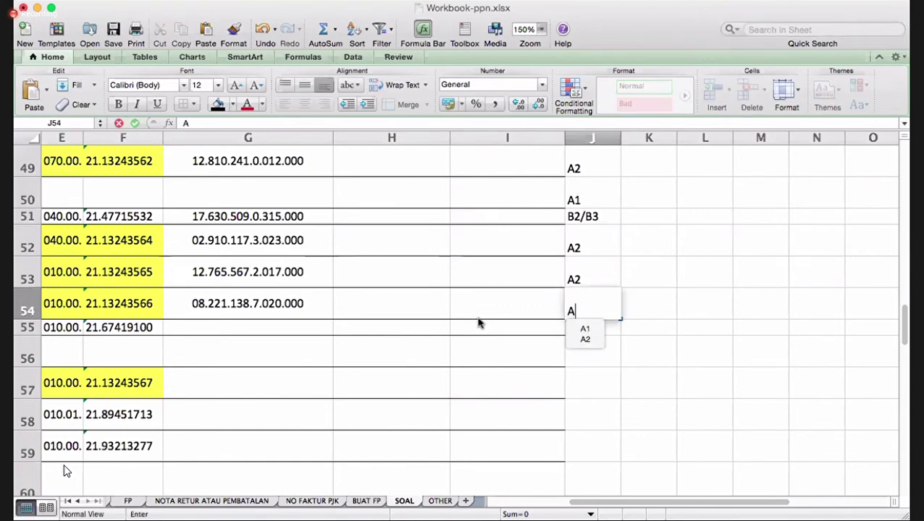
pyautogui.press('Return')
pyautogui.press('Left')
pyautogui.press('Left')
pyautogui.press('Left')
pyautogui.press('Left')
pyautogui.press('Left')
pyautogui.press('Left')
pyautogui.press('Left')
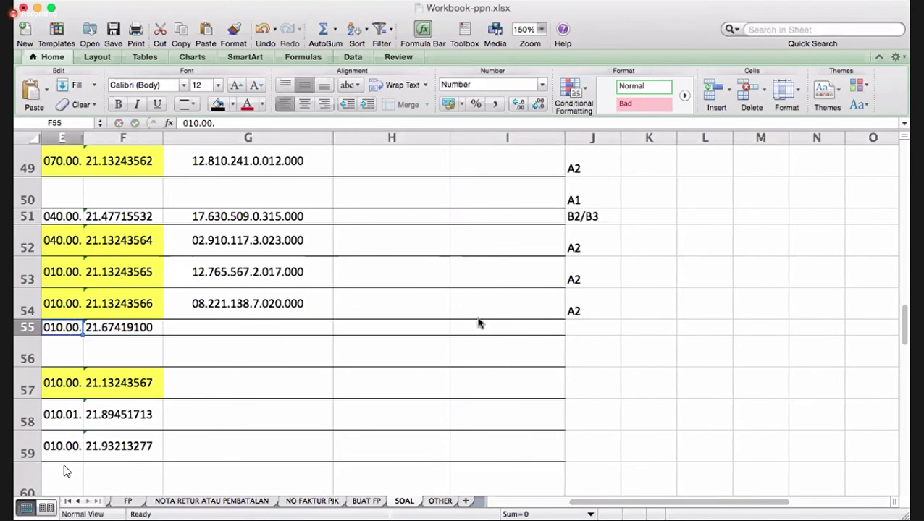
# - Replace the trailing comma in D55's Super Glue description with 'Ditambah PPN 10%'
pyautogui.press('Right')
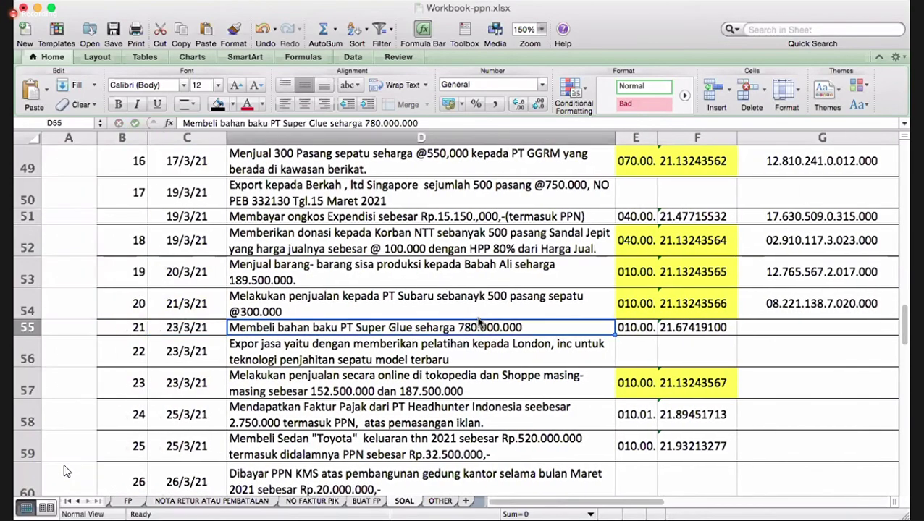
pyautogui.press('Right')
pyautogui.press('Right')
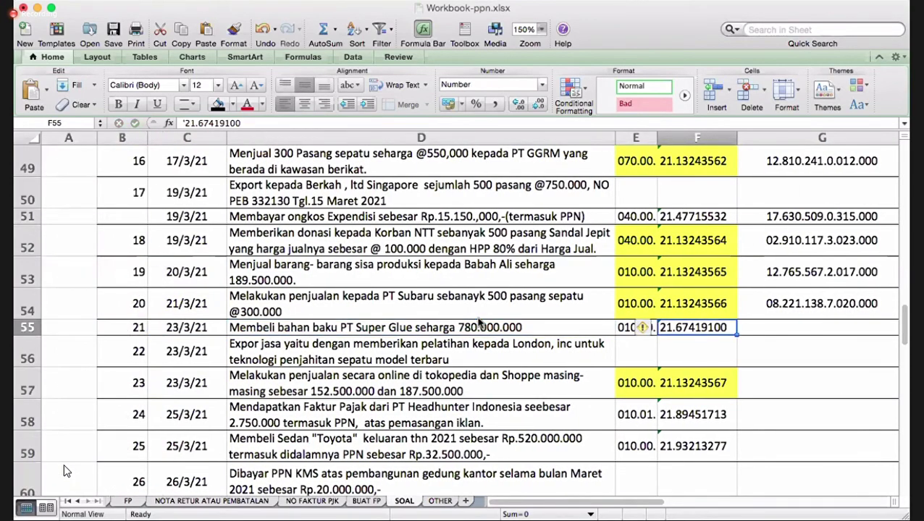
pyautogui.press('Left')
pyautogui.press('Left')
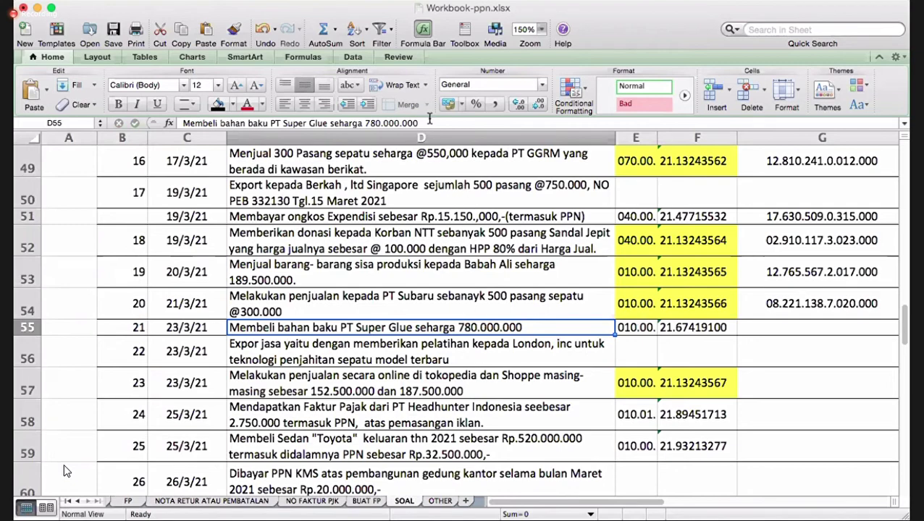
pyautogui.click(429, 123)
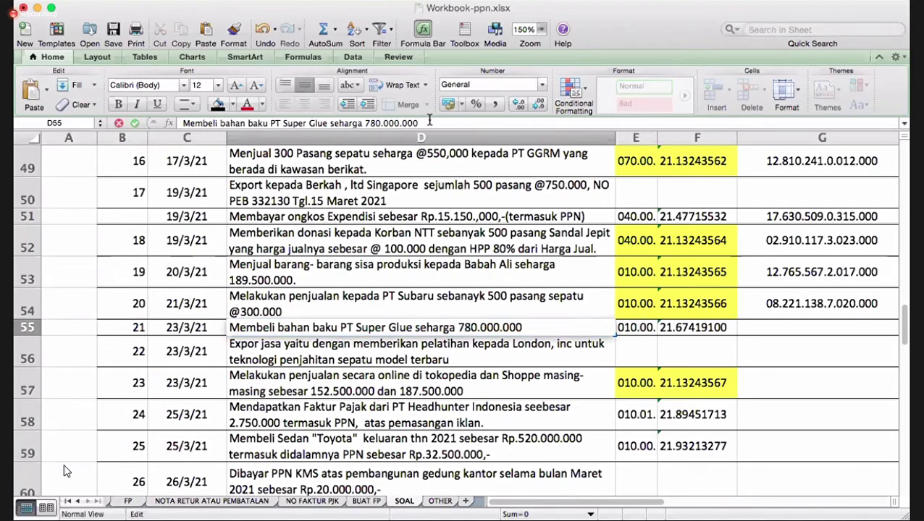
pyautogui.press('BackSpace')
pyautogui.press('BackSpace')
pyautogui.write('DITAMBAH')
pyautogui.press('BackSpace')
pyautogui.press('BackSpace')
pyautogui.press('BackSpace')
pyautogui.press('BackSpace')
pyautogui.press('BackSpace')
pyautogui.press('BackSpace')
pyautogui.press('BackSpace')
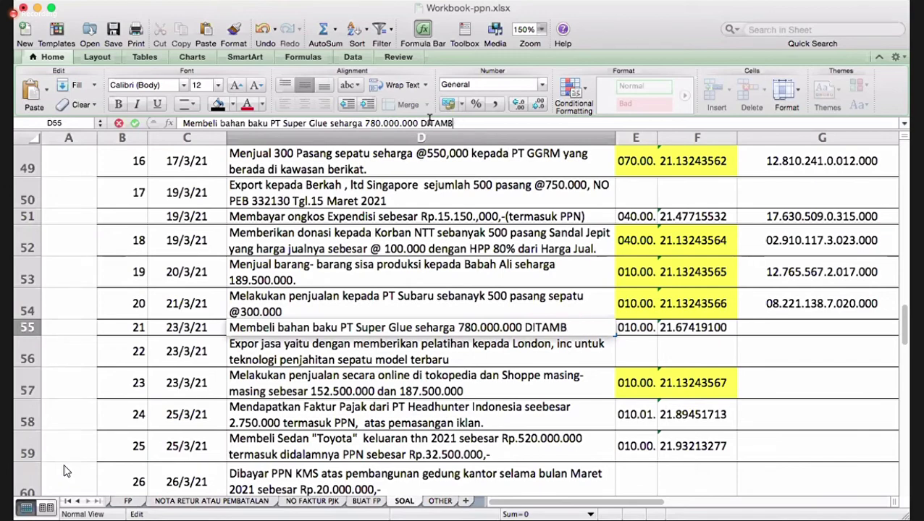
pyautogui.write('itambah PPn 10')
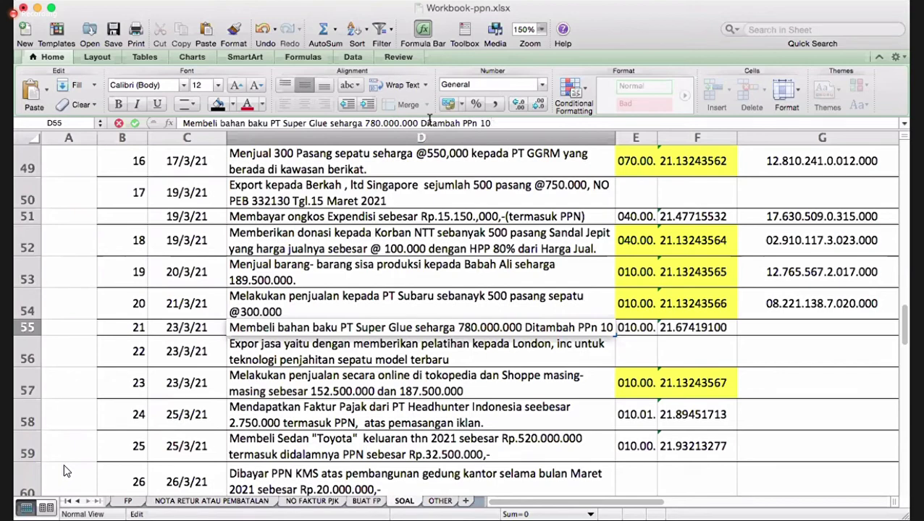
pyautogui.press('BackSpace')
pyautogui.press('BackSpace')
pyautogui.press('BackSpace')
pyautogui.press('BackSpace')
pyautogui.write('N 10%')
pyautogui.press('Return')
pyautogui.press('Up')
pyautogui.press('Right')
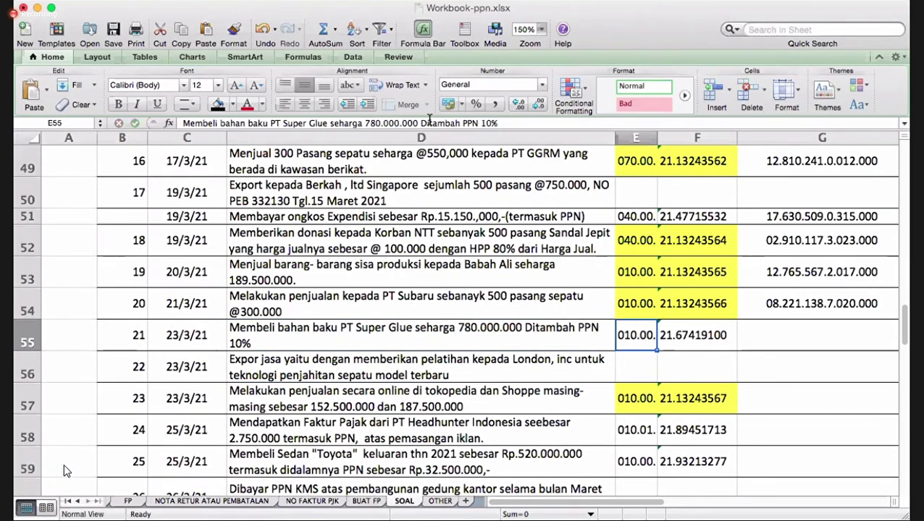
pyautogui.press('Right')
pyautogui.press('Right')
pyautogui.press('Right')
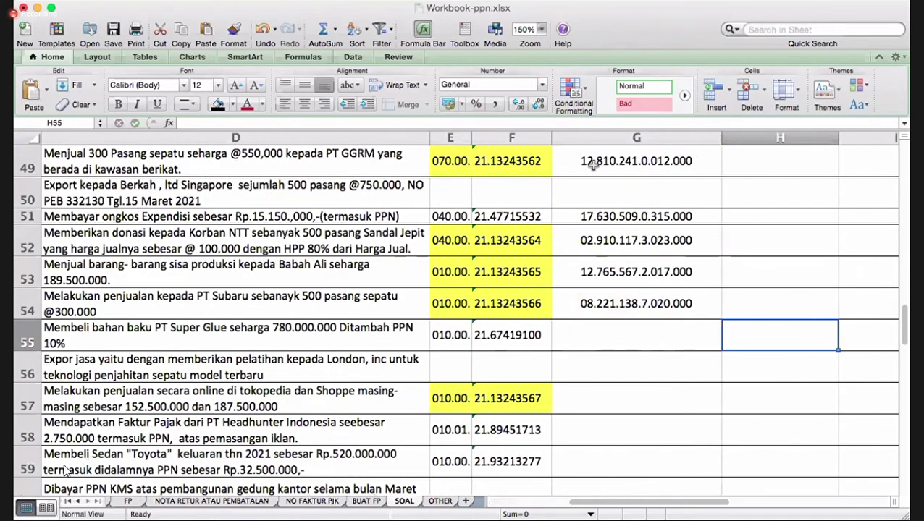
pyautogui.press('Left')
pyautogui.click(626, 309)
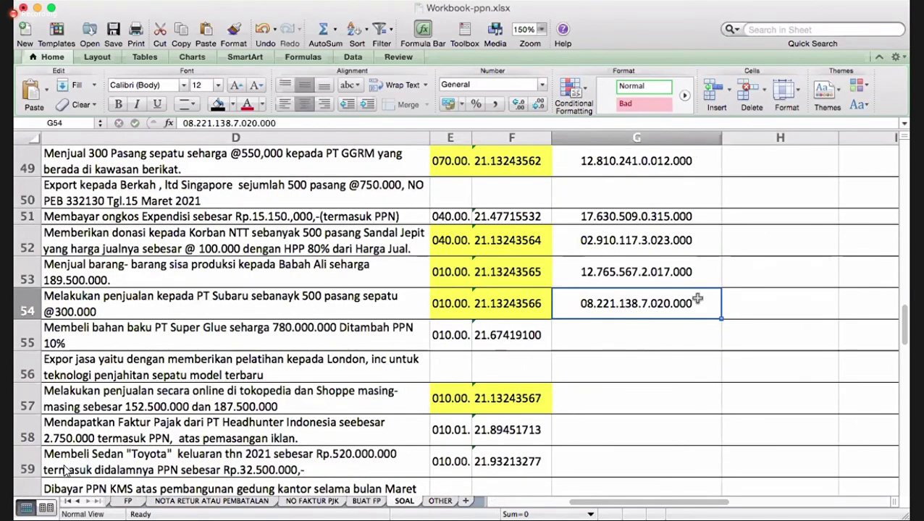
pyautogui.moveTo(721, 319); pyautogui.dragTo(720, 352)
pyautogui.click(643, 335)
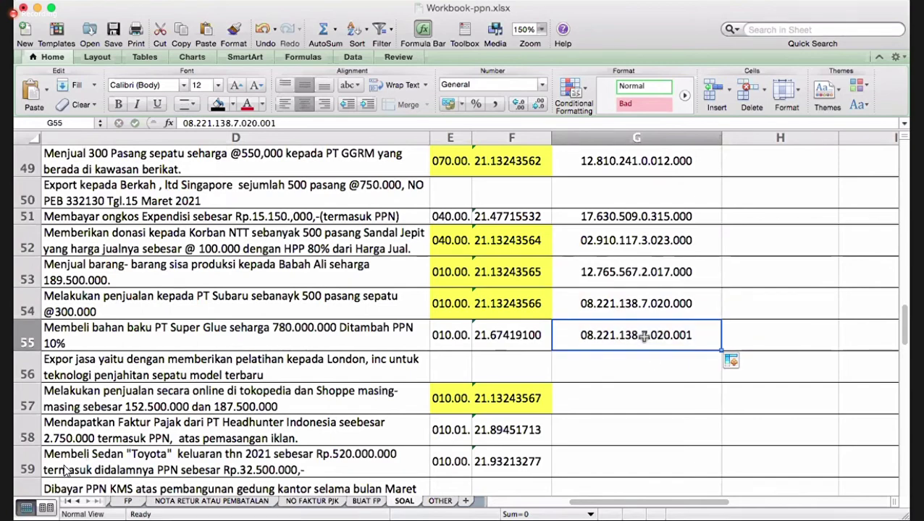
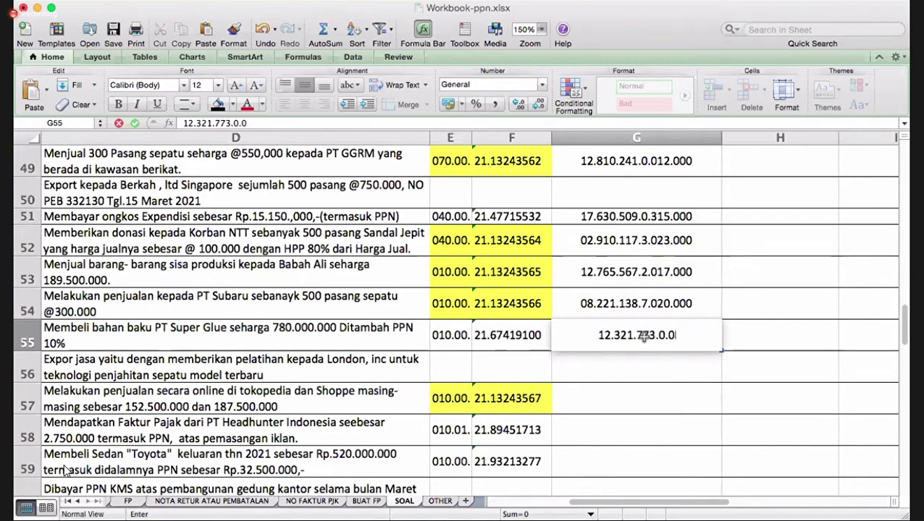
pyautogui.press('Return')
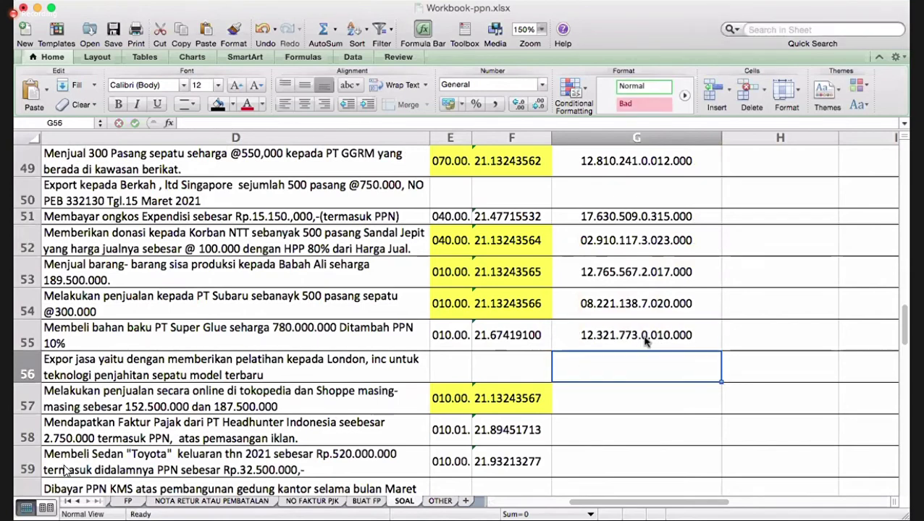
pyautogui.press('Left')
pyautogui.press('Left')
pyautogui.press('Left')
pyautogui.hscroll(-3, 64, 463)
pyautogui.press('Left')
pyautogui.press('Right')
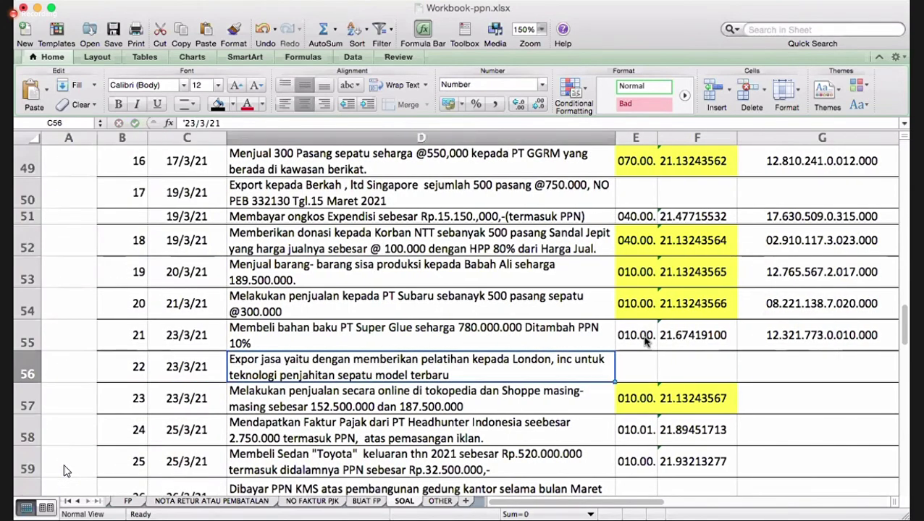
pyautogui.press('Up')
pyautogui.press('Right')
pyautogui.press('Right')
pyautogui.press('Right')
pyautogui.press('Right')
pyautogui.press('Right')
pyautogui.press('Right')
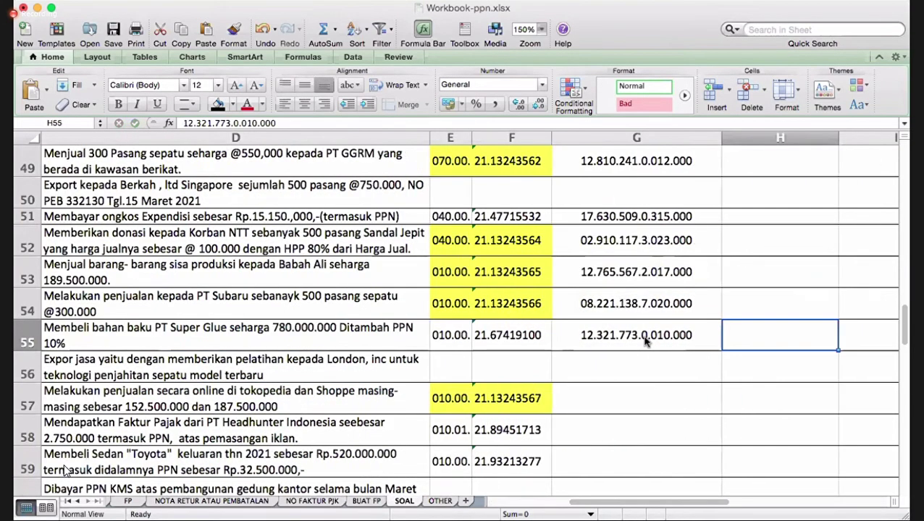
# - Enter category code B2 in J55 and A2 in J56
pyautogui.write('b')
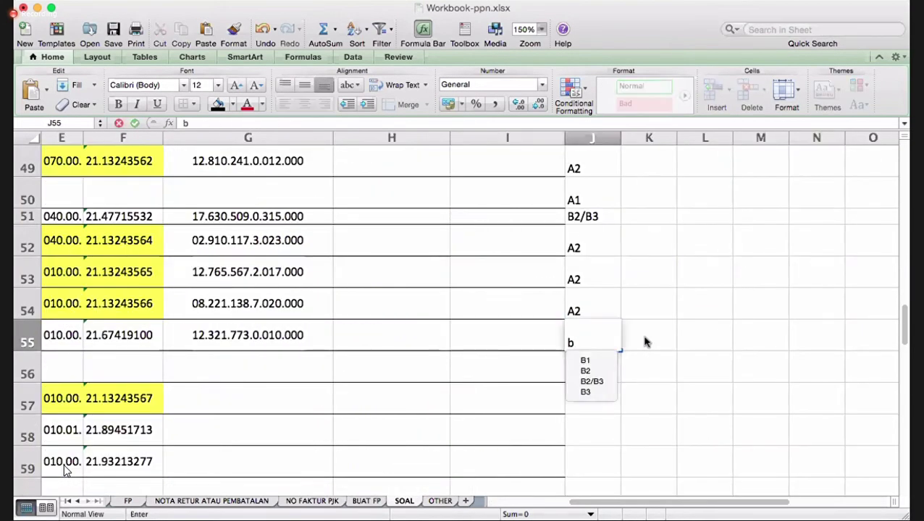
pyautogui.write('2')
pyautogui.press('Return')
pyautogui.press('Left')
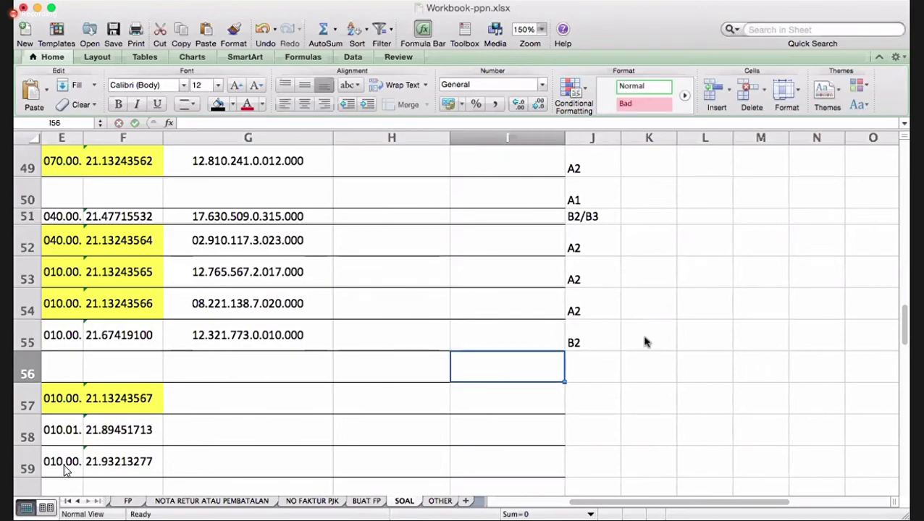
pyautogui.press('Left')
pyautogui.press('Left')
pyautogui.press('Left')
pyautogui.press('Left')
pyautogui.press('Left')
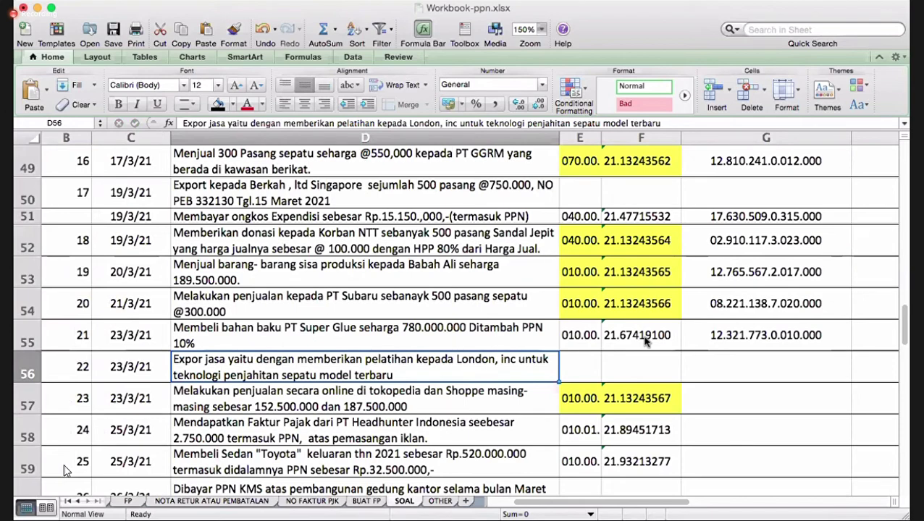
pyautogui.press('Right')
pyautogui.press('Right')
pyautogui.press('Right')
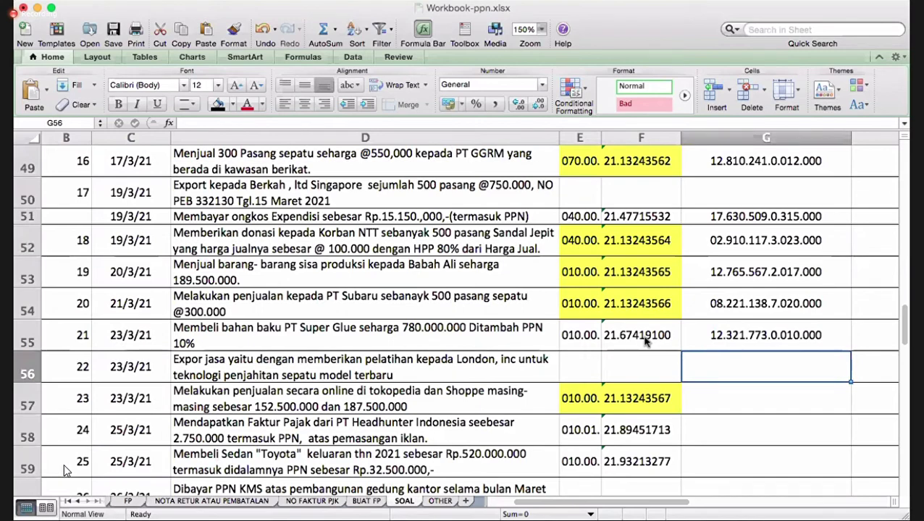
pyautogui.press('Right')
pyautogui.press('Right')
pyautogui.press('Right')
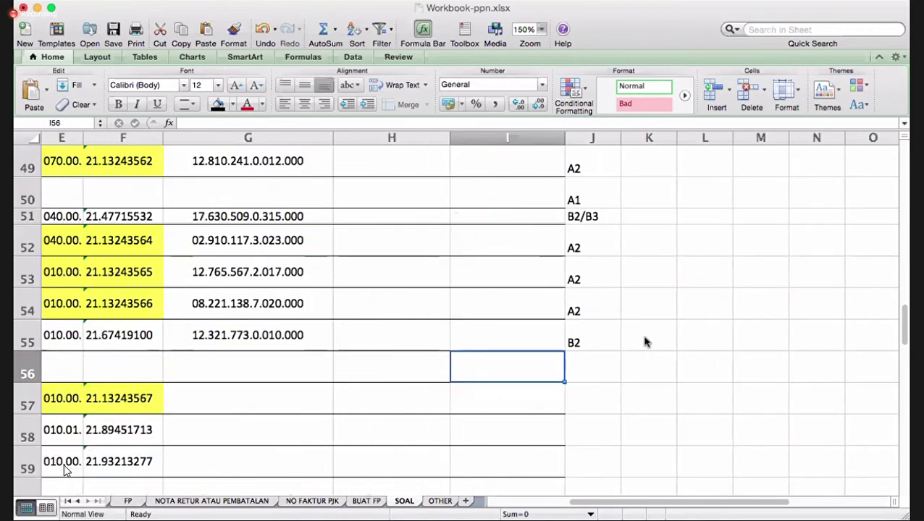
pyautogui.write('A')
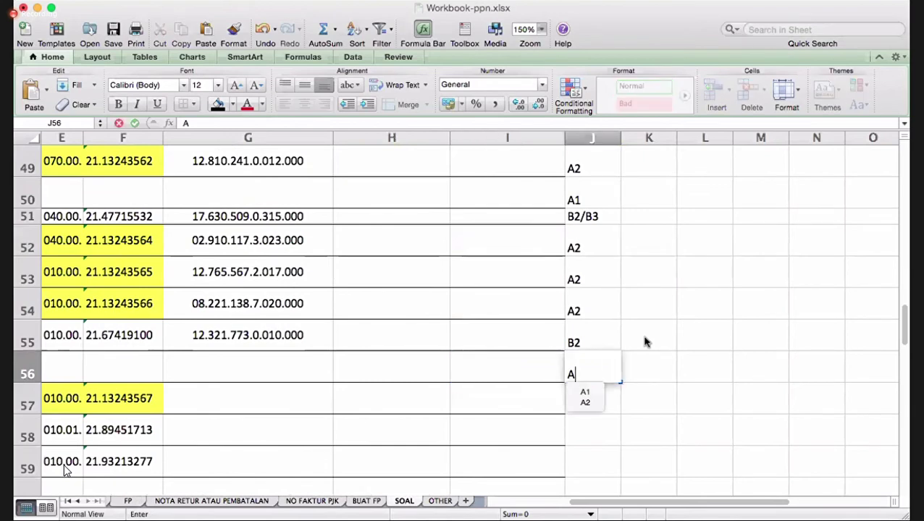
pyautogui.write('2')
pyautogui.press('Return')
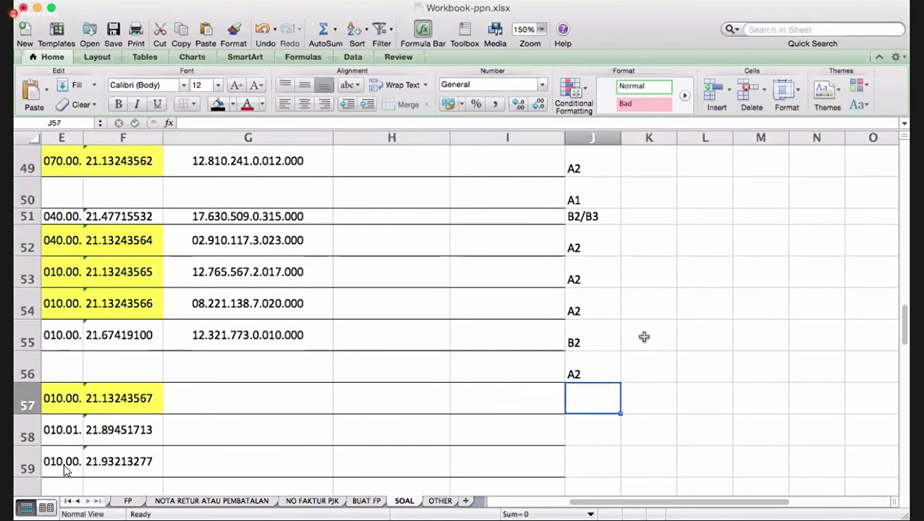
# - Revise J56's category code, changing it from A2 to A1
pyautogui.press('Up')
pyautogui.write('A')
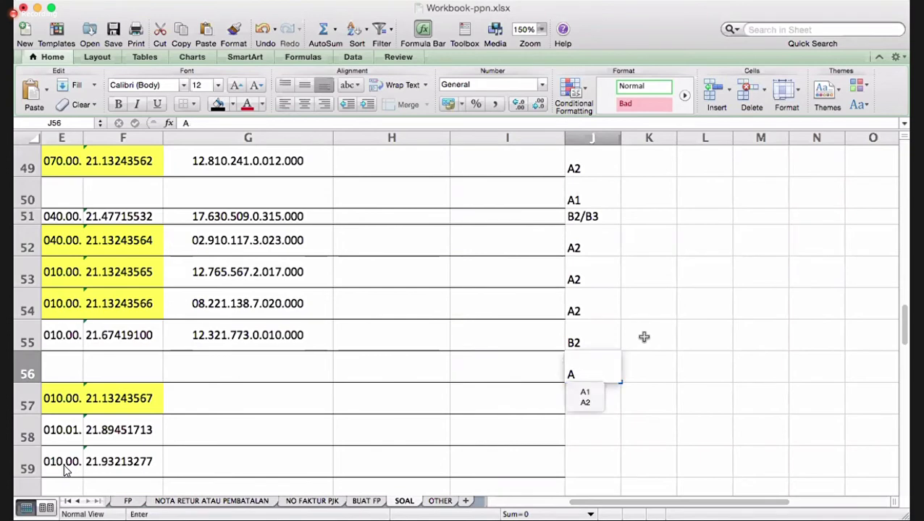
pyautogui.write('2')
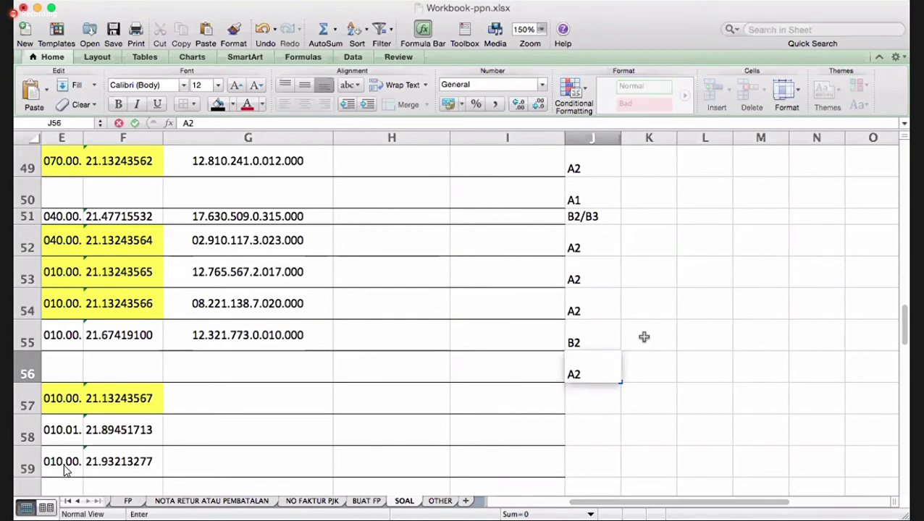
pyautogui.press('Return')
pyautogui.press('Up')
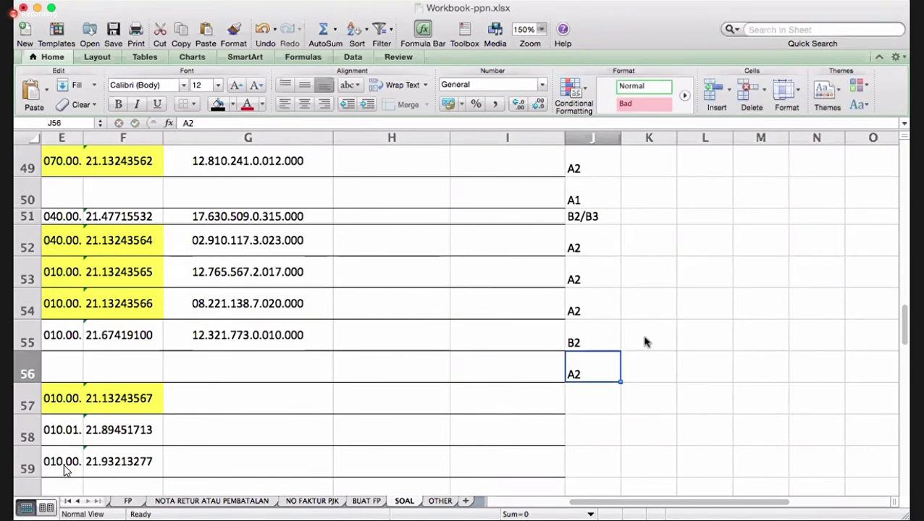
pyautogui.write('A1')
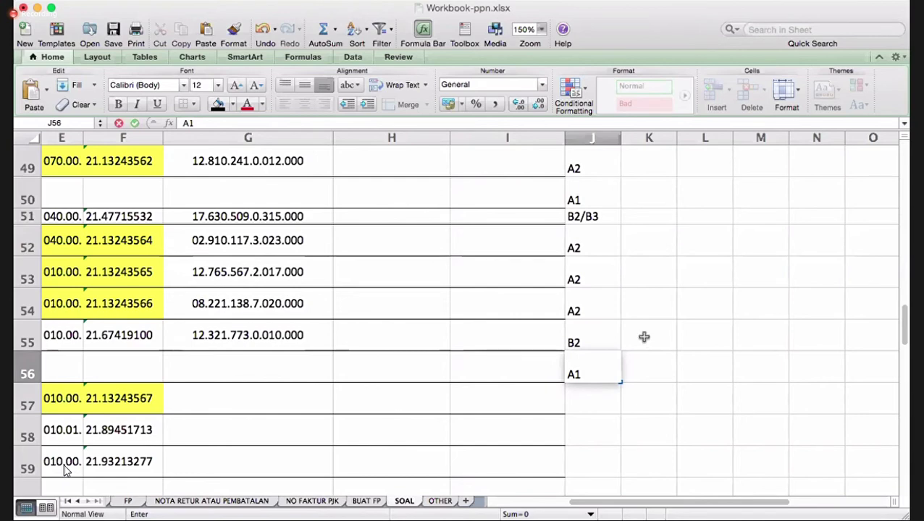
pyautogui.press('Return')
# - Re-read row 56's export description and set J56's code back to A2
pyautogui.press('Left')
pyautogui.press('Left')
pyautogui.press('Left')
pyautogui.press('Left')
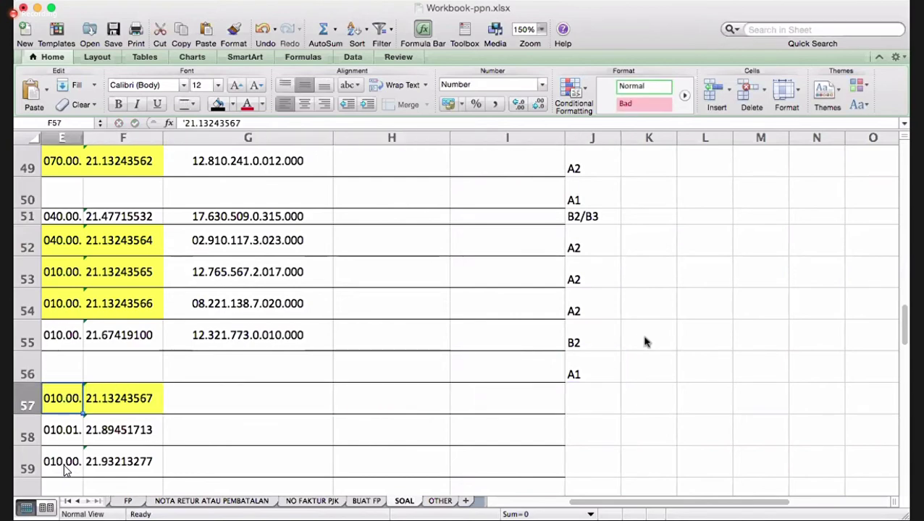
pyautogui.press('Left')
pyautogui.press('Left')
pyautogui.press('Up')
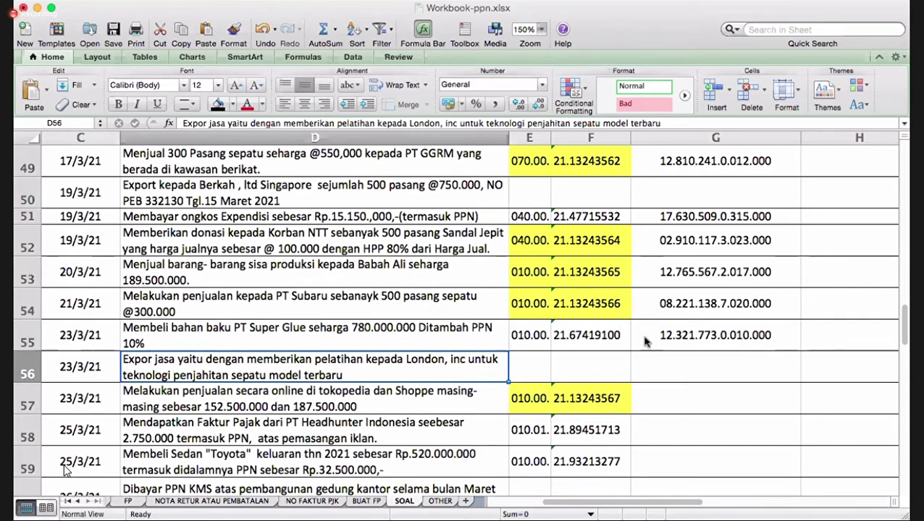
pyautogui.press('Right')
pyautogui.press('Right')
pyautogui.press('Right')
pyautogui.press('Right')
pyautogui.press('Right')
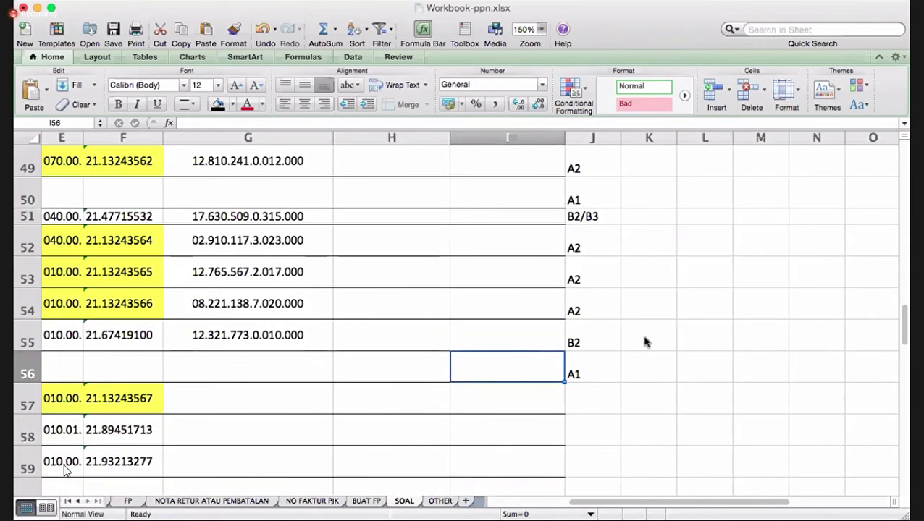
pyautogui.press('Right')
pyautogui.write('A2')
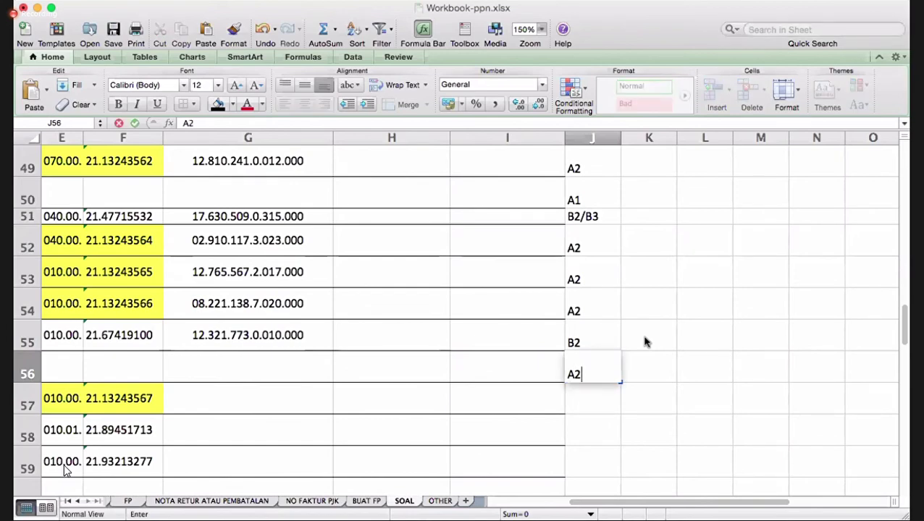
pyautogui.press('Return')
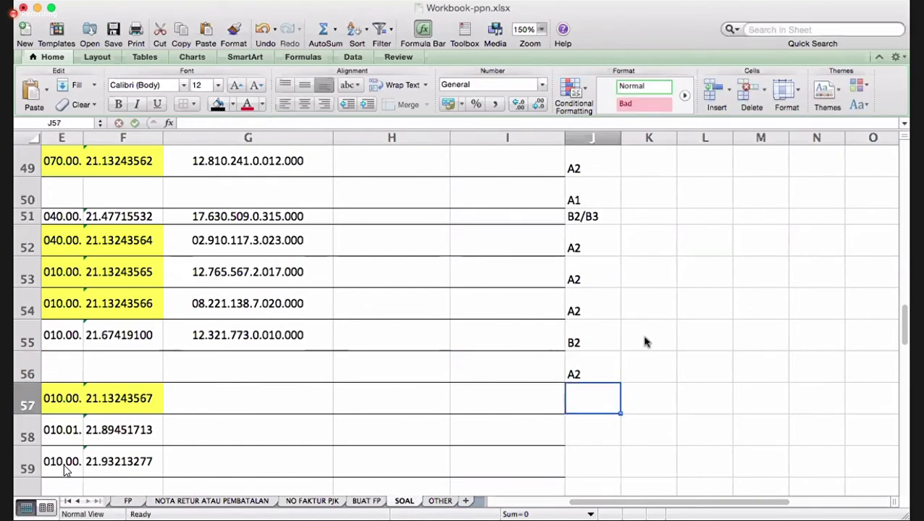
pyautogui.press('Left')
pyautogui.press('Left')
pyautogui.press('Left')
pyautogui.press('Left')
pyautogui.press('Left')
pyautogui.press('Left')
pyautogui.press('Left')
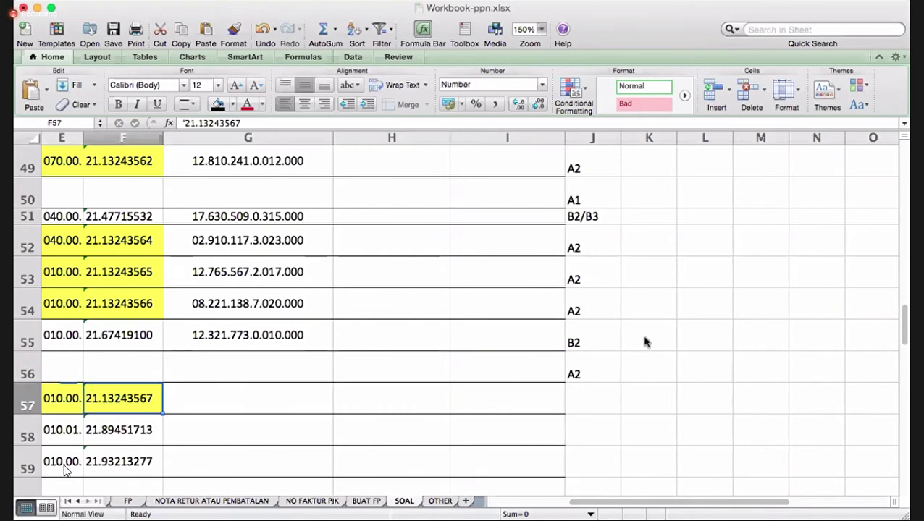
pyautogui.press('Right')
pyautogui.press('Up')
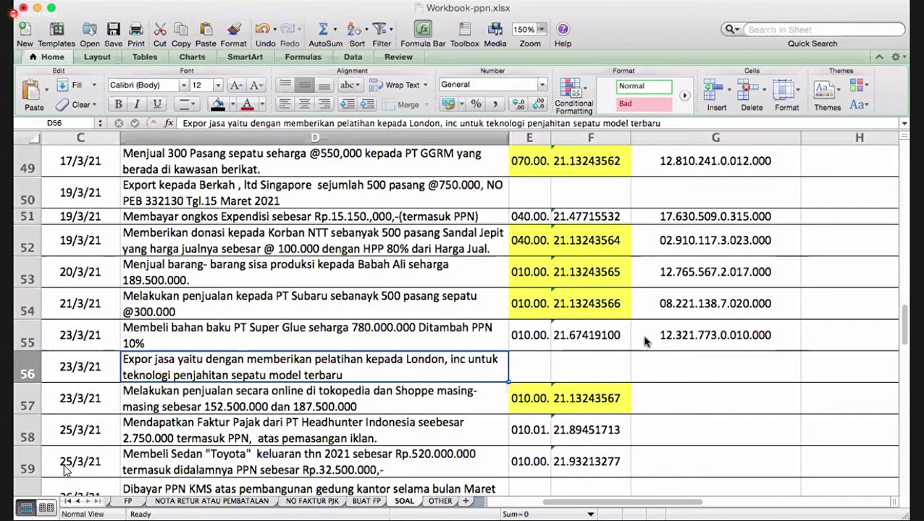
# - Type the note 'EXPORT YANG DIKENAKAN PPN' in K56
pyautogui.press('Right')
pyautogui.press('Right')
pyautogui.press('Right')
pyautogui.press('Right')
pyautogui.press('Right')
pyautogui.press('Right')
pyautogui.press('Right')
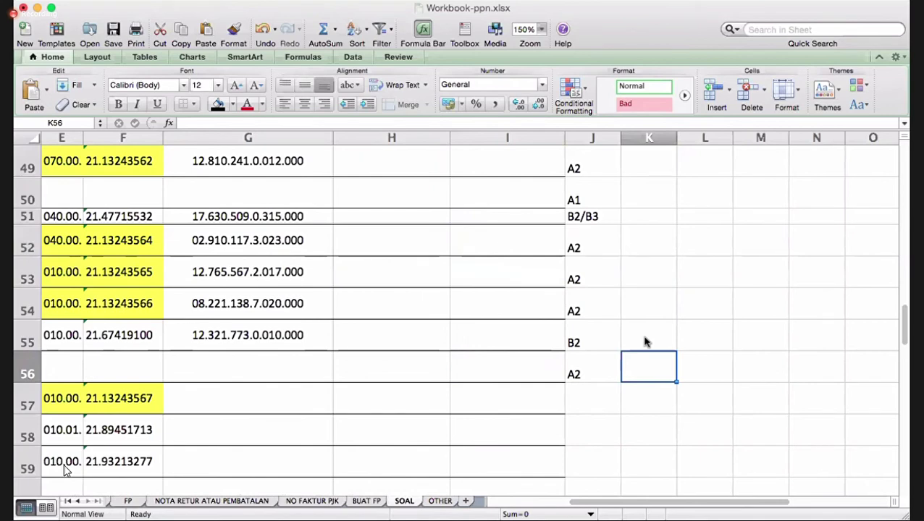
pyautogui.press('Right')
pyautogui.write('EXPOR')
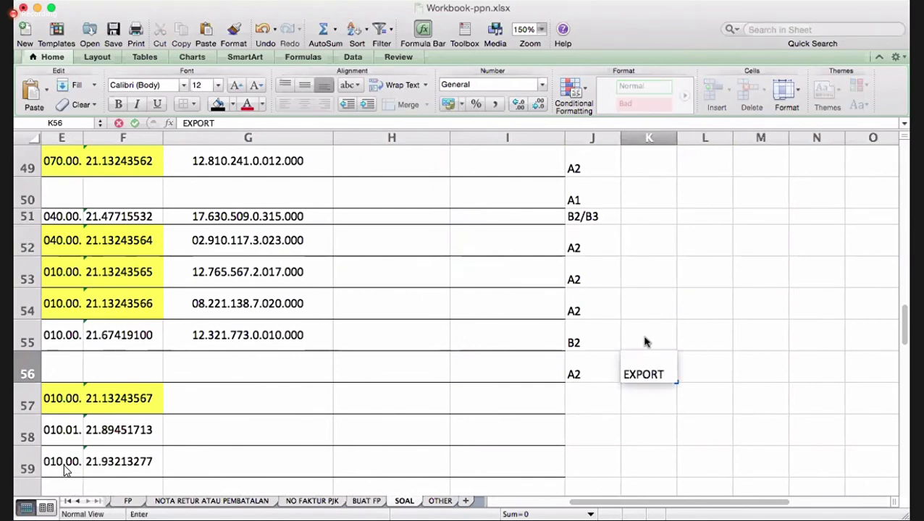
pyautogui.write('T YANG DIKENAKAN PPN')
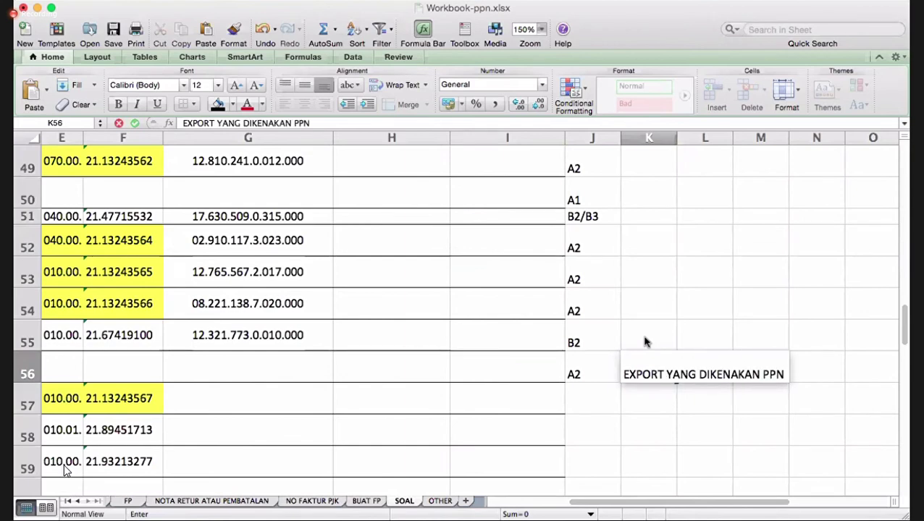
pyautogui.press('Return')
pyautogui.press('Left')
pyautogui.press('Left')
pyautogui.press('Left')
pyautogui.press('Left')
pyautogui.press('Left')
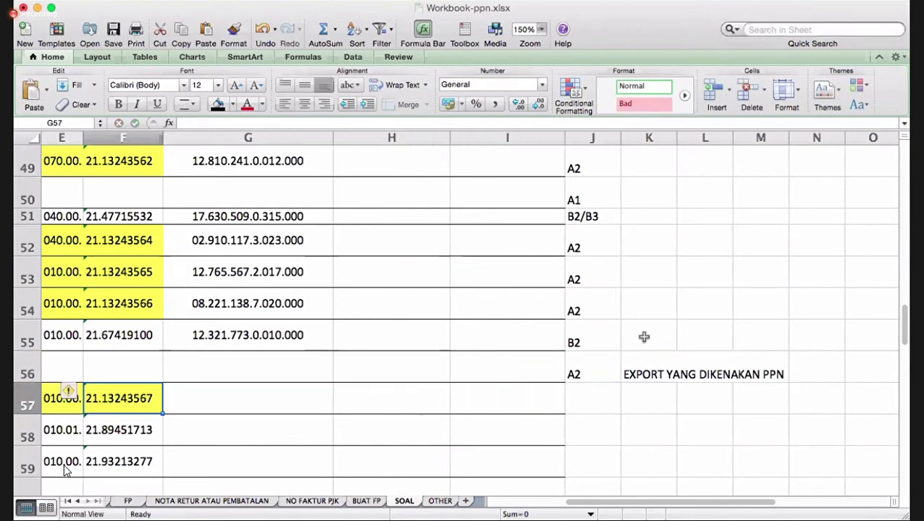
pyautogui.press('Right')
pyautogui.press('Right')
pyautogui.press('Right')
pyautogui.press('Right')
pyautogui.press('Up')
pyautogui.press('Right')
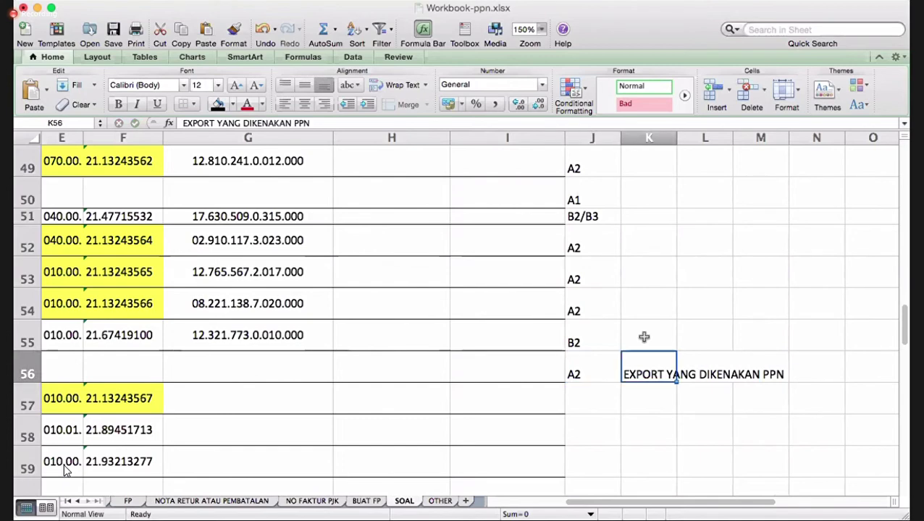
# - Append ', HARUS BUKA FP' to the K56 note
pyautogui.click(312, 123)
pyautogui.write(', ARJ')
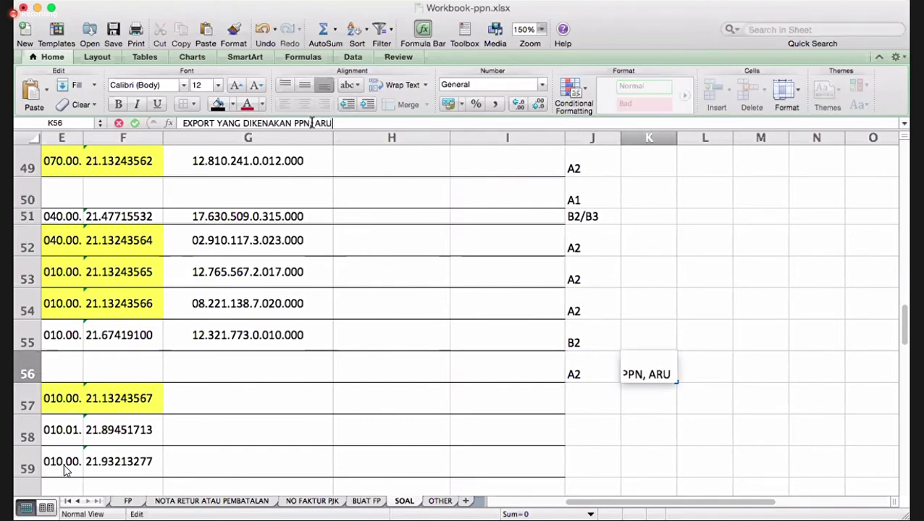
pyautogui.press('BackSpace')
pyautogui.press('BackSpace')
pyautogui.press('BackSpace')
pyautogui.write('HARUS')
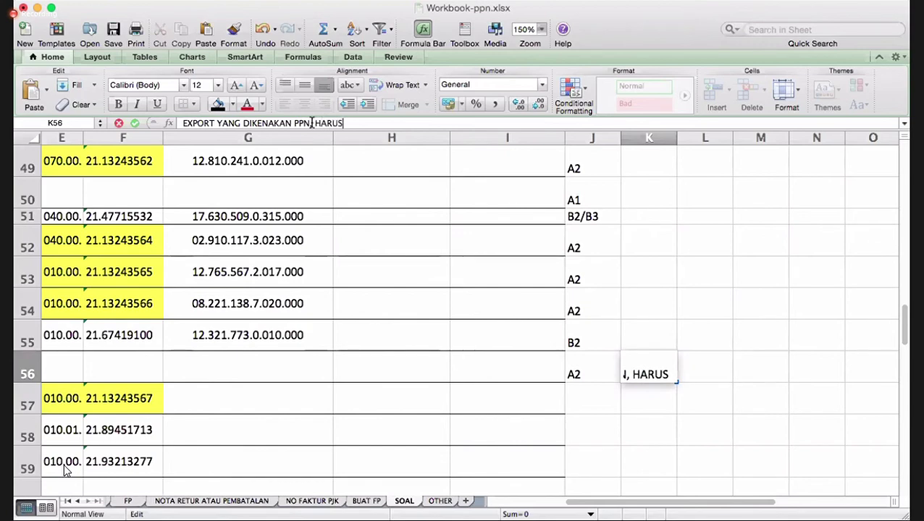
pyautogui.write(' BUKA F')
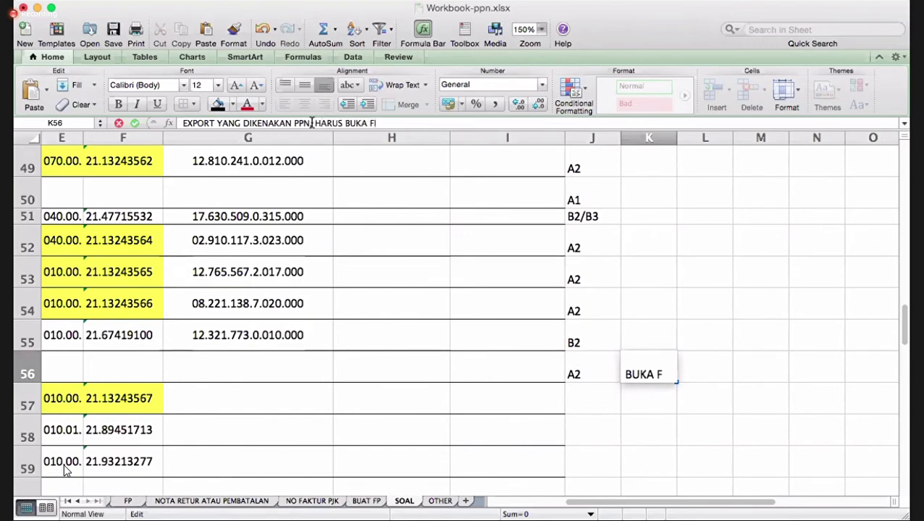
pyautogui.write('P')
pyautogui.press('Return')
pyautogui.press('Left')
pyautogui.press('Left')
pyautogui.press('Left')
pyautogui.press('Left')
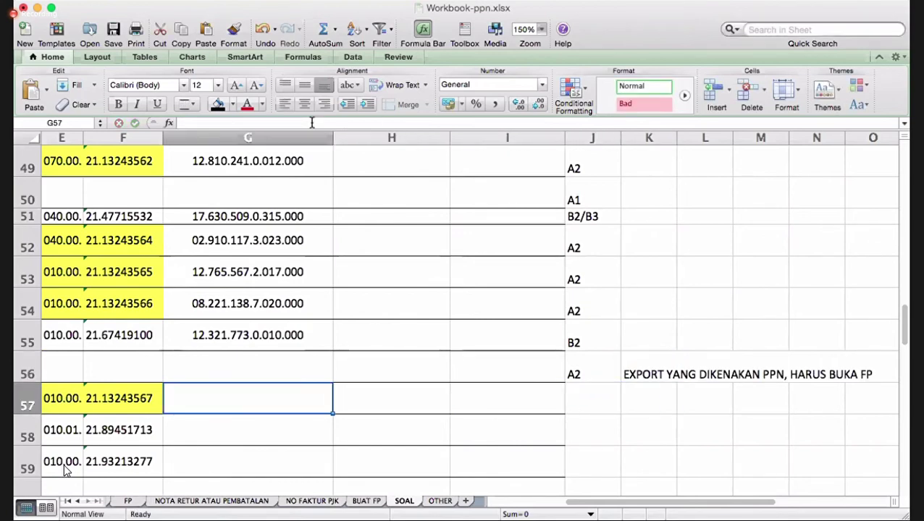
pyautogui.press('Left')
pyautogui.press('Left')
pyautogui.press('Left')
pyautogui.press('Left')
pyautogui.press('Left')
# - Review the later transactions and locate the NPWP in G55 and the empty cell G57
pyautogui.press('Right')
pyautogui.press('Right')
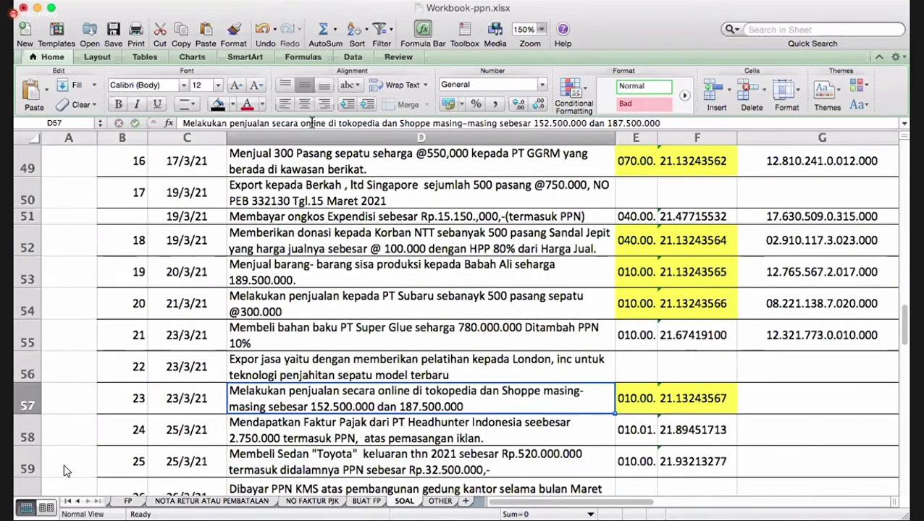
pyautogui.press('Down')
pyautogui.press('Down')
pyautogui.press('Down')
pyautogui.press('Down')
pyautogui.press('Down')
pyautogui.press('Down')
pyautogui.press('Down')
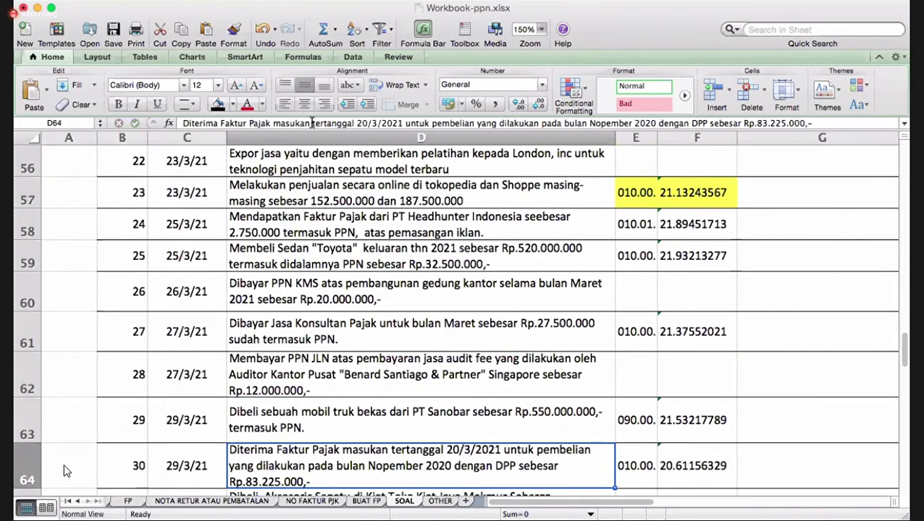
pyautogui.press('Up')
pyautogui.press('Up')
pyautogui.press('Up')
pyautogui.press('Down')
pyautogui.press('Down')
pyautogui.press('Down')
pyautogui.press('Down')
pyautogui.press('Down')
pyautogui.press('Down')
pyautogui.press('Down')
pyautogui.press('Down')
pyautogui.press('Down')
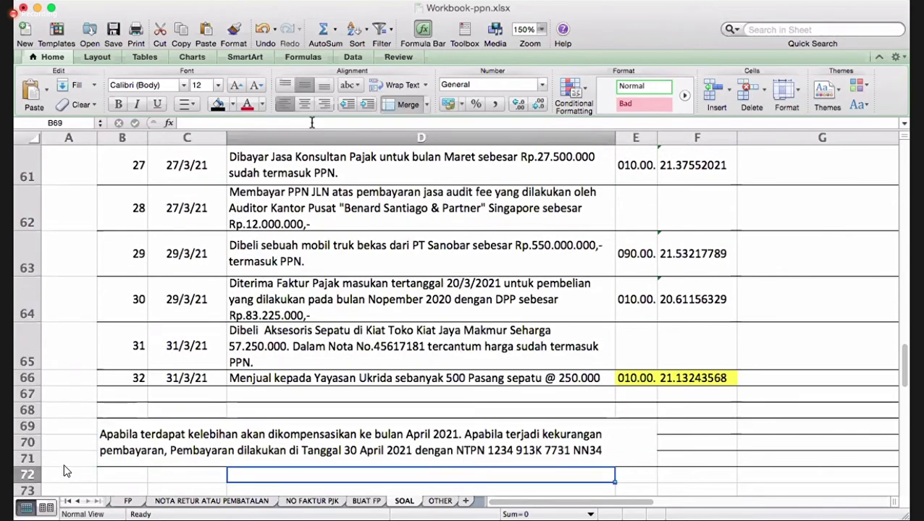
pyautogui.press('Up')
pyautogui.press('Up')
pyautogui.press('Up')
pyautogui.press('Up')
pyautogui.press('Up')
pyautogui.press('Up')
pyautogui.press('Up')
pyautogui.press('Up')
pyautogui.press('Up')
pyautogui.press('Up')
pyautogui.press('Up')
pyautogui.press('Up')
pyautogui.press('Up')
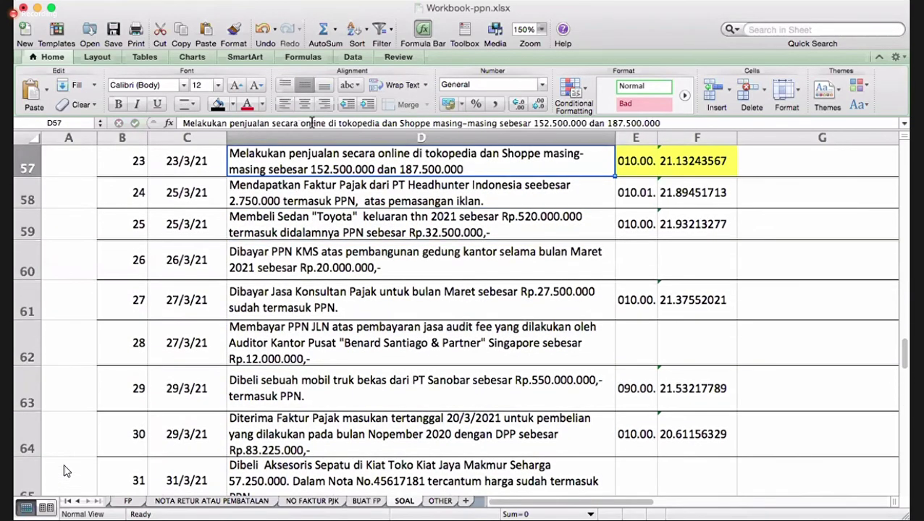
pyautogui.press('Up')
pyautogui.press('Up')
pyautogui.press('Right')
pyautogui.press('Right')
pyautogui.press('Right')
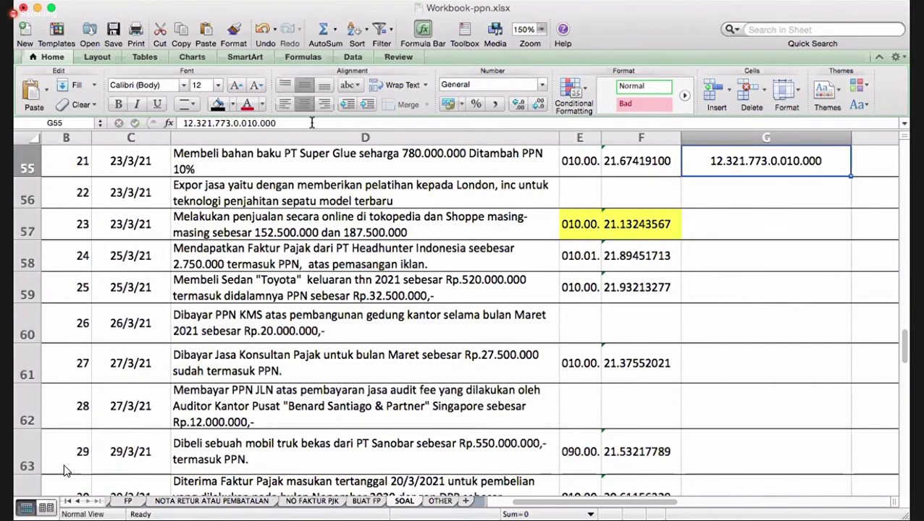
pyautogui.press('Down')
pyautogui.press('Down')
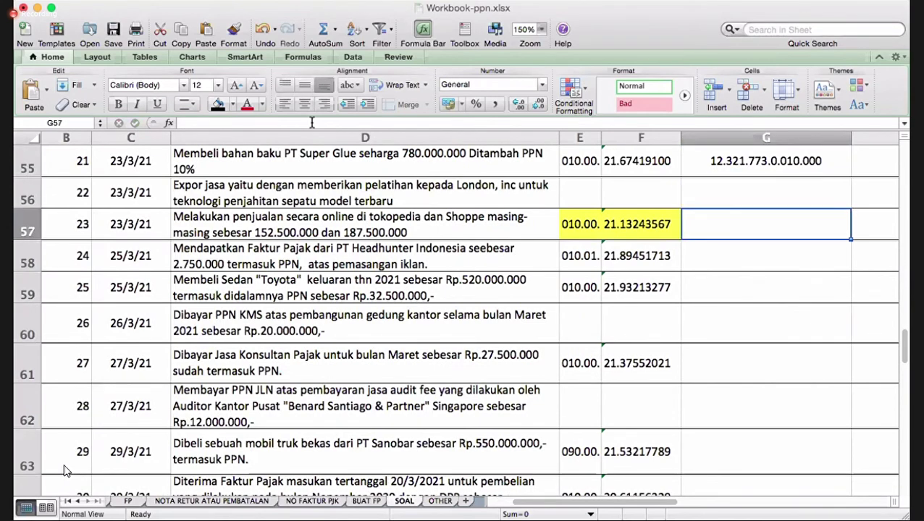
pyautogui.click(751, 164)
pyautogui.rightClick(751, 165)
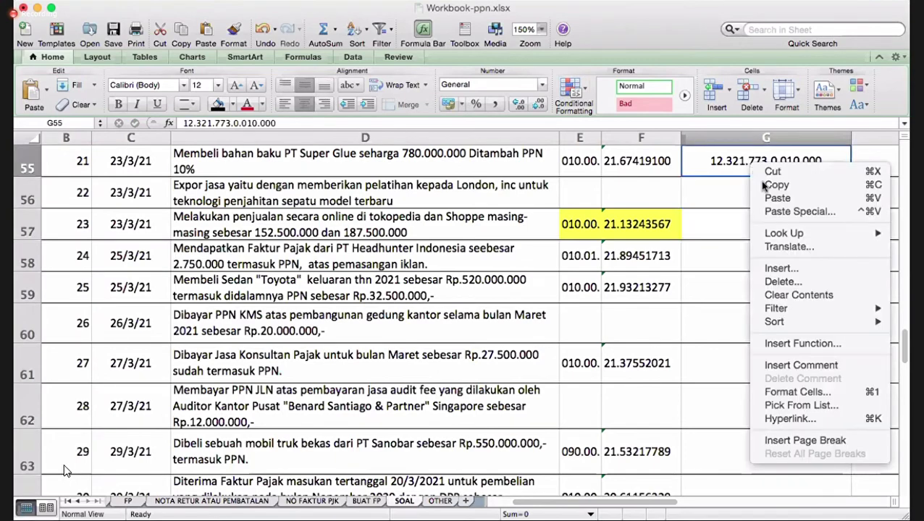
pyautogui.click(773, 186)
pyautogui.moveTo(739, 223); pyautogui.dragTo(735, 443)
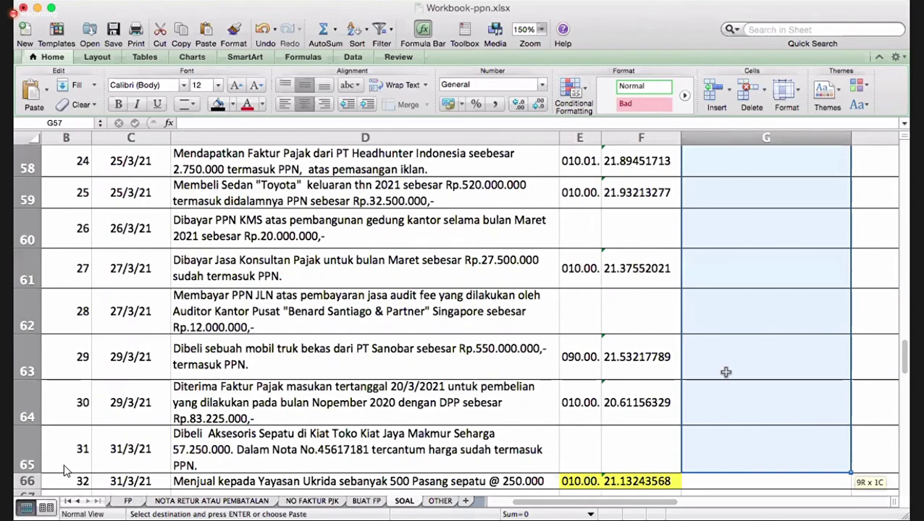
pyautogui.rightClick(723, 274)
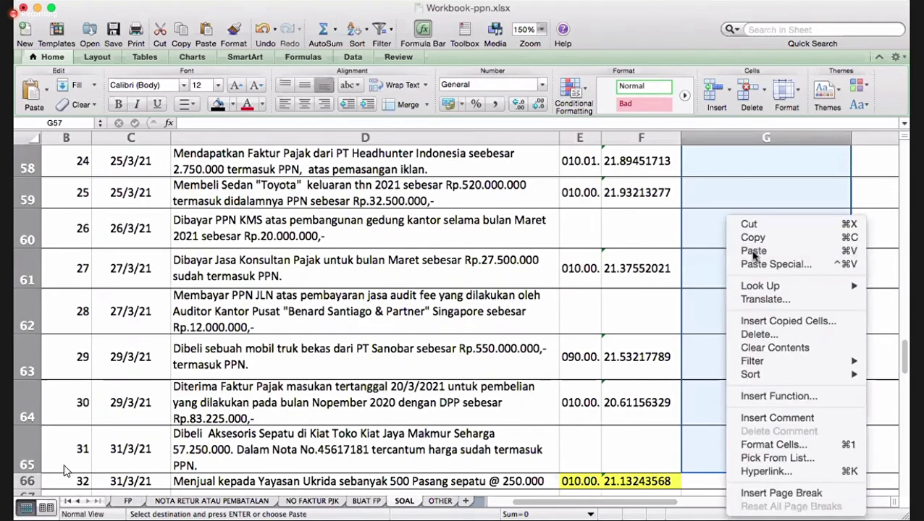
pyautogui.click(753, 250)
# - Reselect G57 and cancel an accidental '1' entry there
pyautogui.scroll(5, 737, 337)
pyautogui.click(735, 337)
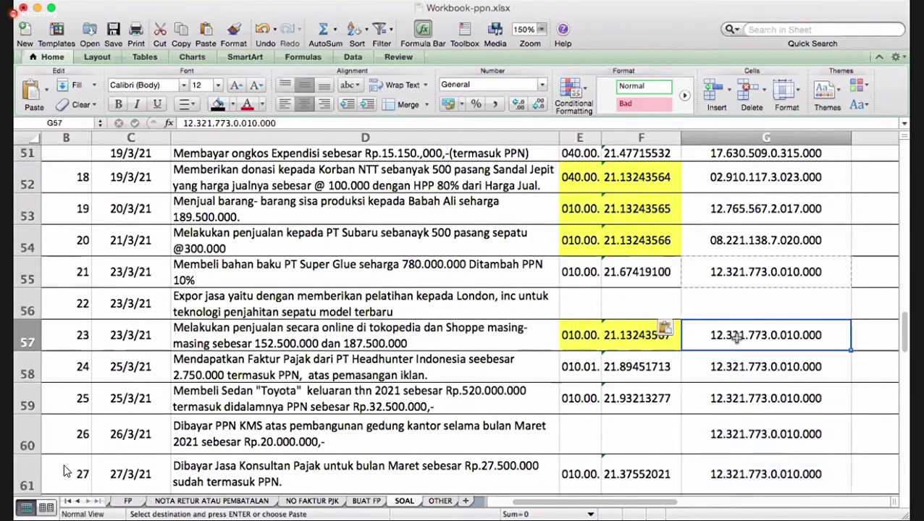
pyautogui.press('Down')
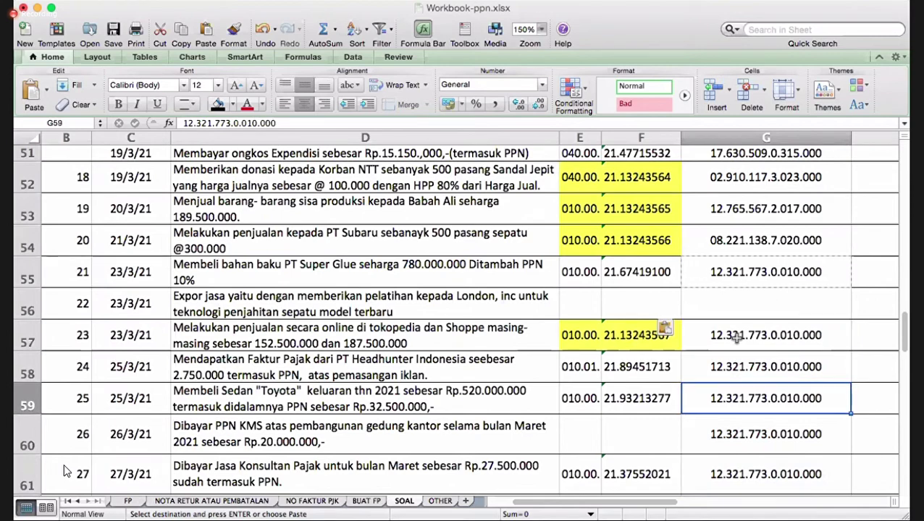
pyautogui.click(734, 337)
pyautogui.write('1')
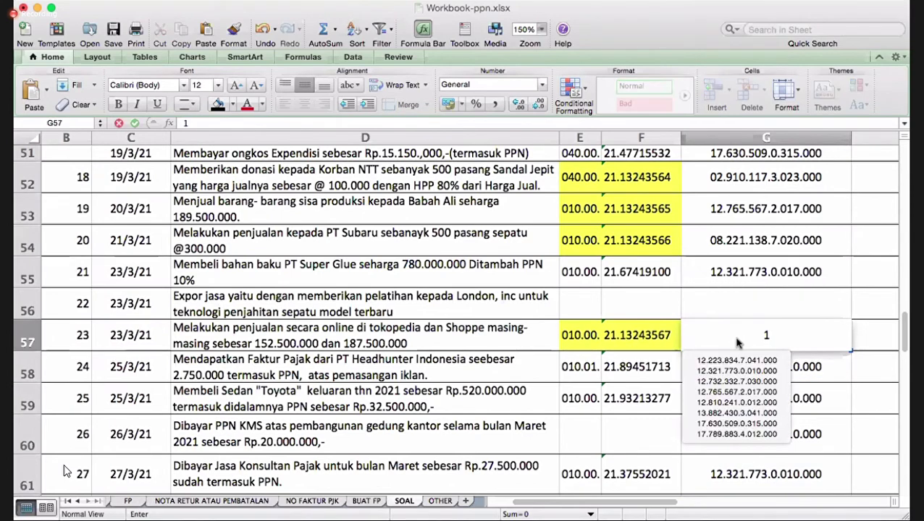
pyautogui.press('Escape')
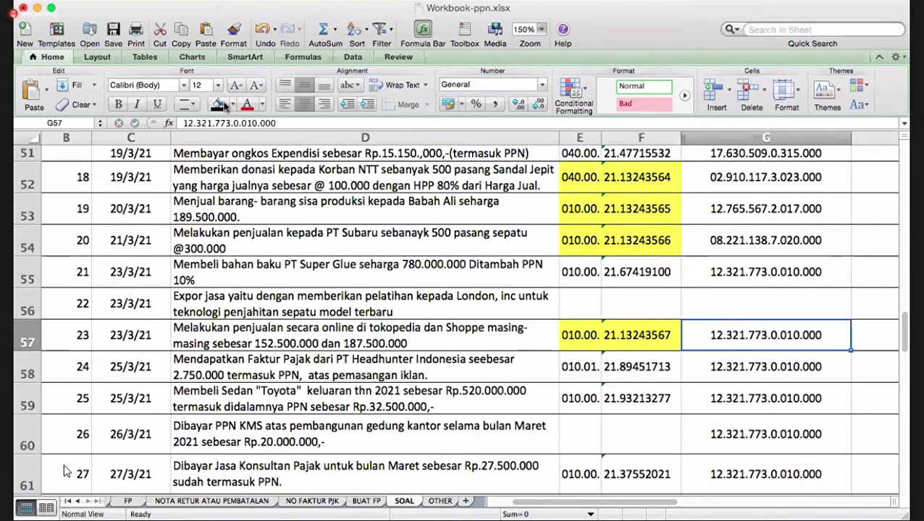
pyautogui.click(251, 123)
pyautogui.press('BackSpace')
pyautogui.write('5')
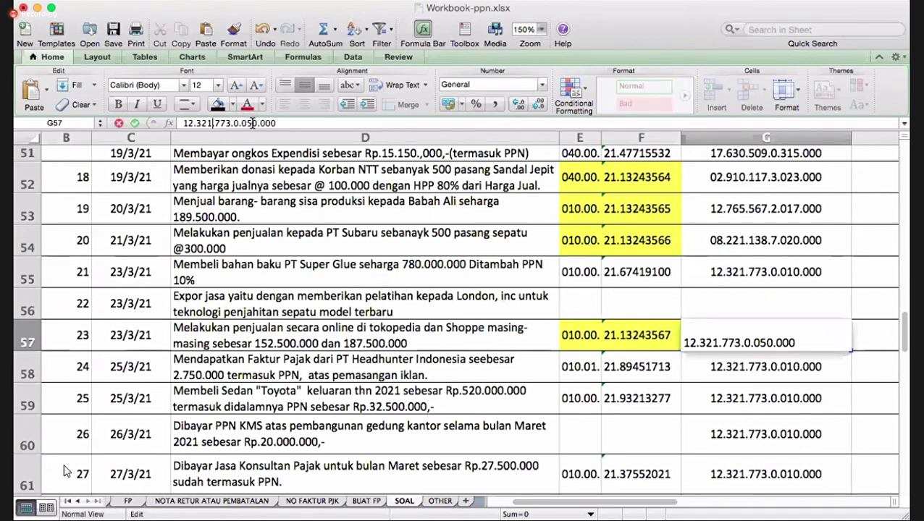
pyautogui.press('Left')
pyautogui.press('Left')
pyautogui.press('Left')
pyautogui.press('Left')
pyautogui.press('BackSpace')
pyautogui.write('5')
pyautogui.press('Left')
pyautogui.press('Left')
pyautogui.press('Left')
pyautogui.press('Left')
pyautogui.press('Left')
pyautogui.press('Left')
pyautogui.press('BackSpace')
pyautogui.write('1')
pyautogui.press('Return')
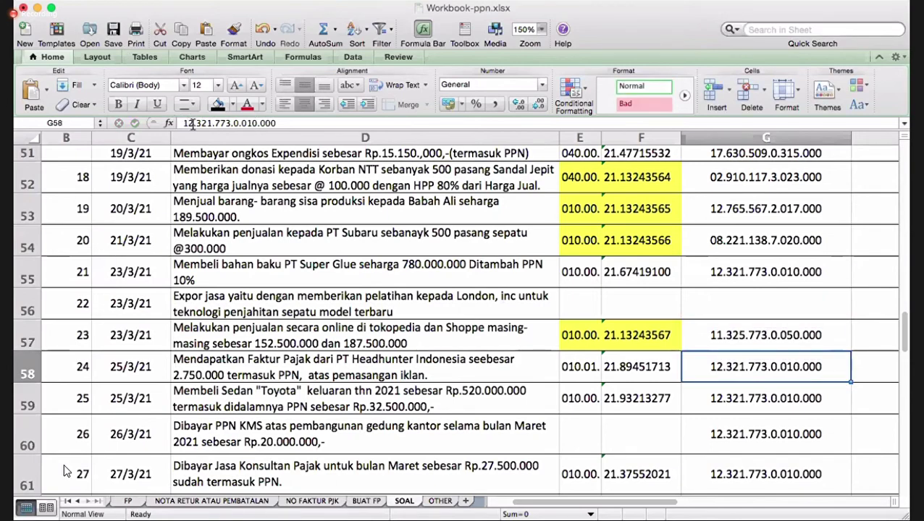
pyautogui.click(193, 123)
pyautogui.write('3')
pyautogui.press('BackSpace')
pyautogui.press('BackSpace')
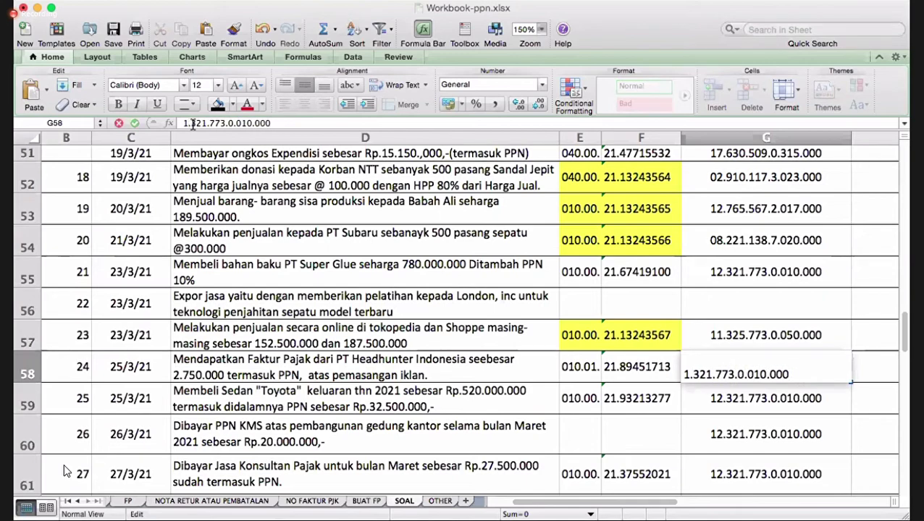
pyautogui.write('0')
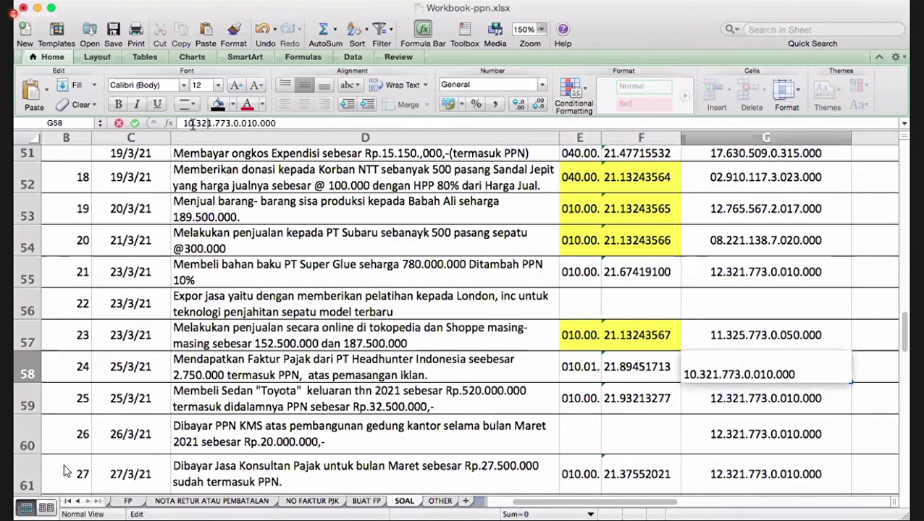
pyautogui.press('BackSpace')
pyautogui.press('BackSpace')
pyautogui.write('15')
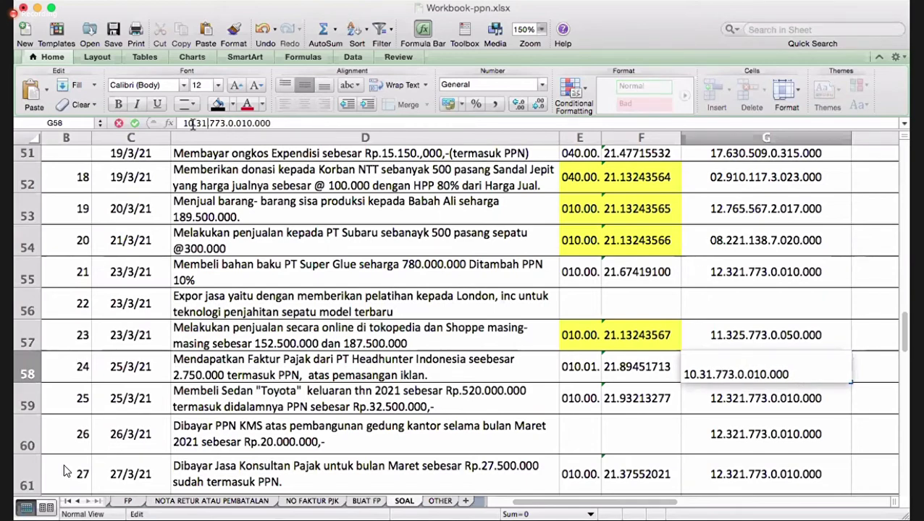
pyautogui.press('Right')
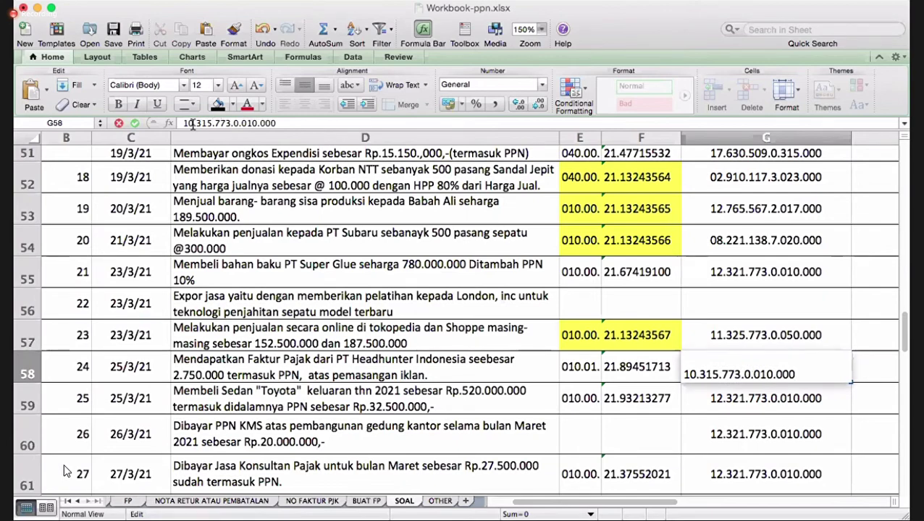
pyautogui.press('BackSpace')
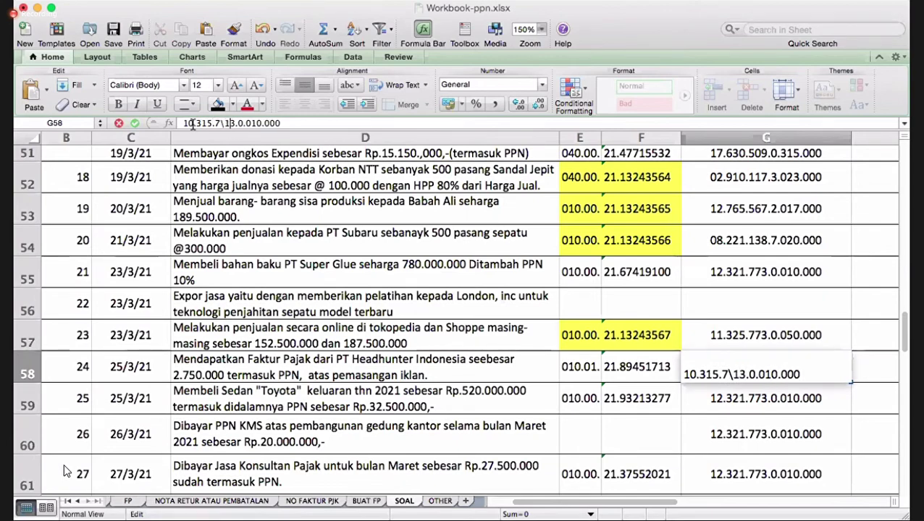
pyautogui.press('BackSpace')
pyautogui.write('15')
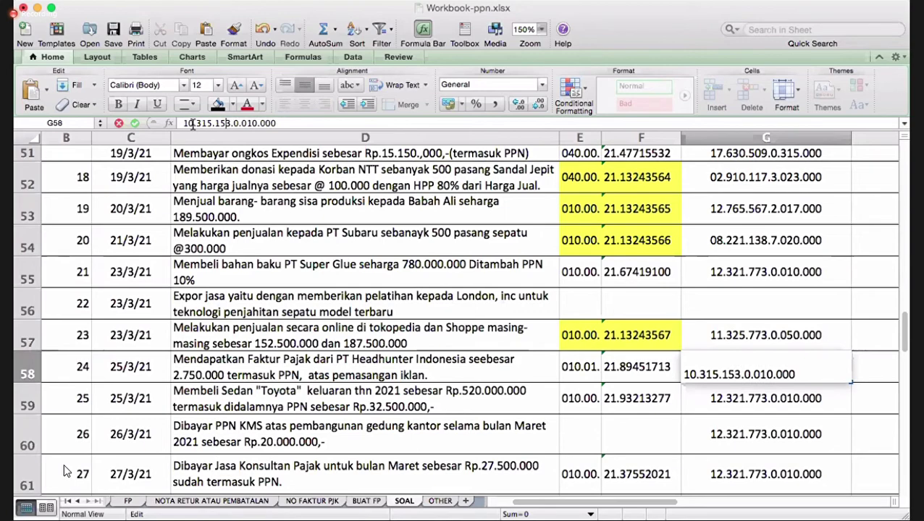
pyautogui.press('Right')
pyautogui.press('BackSpace')
pyautogui.write('65')
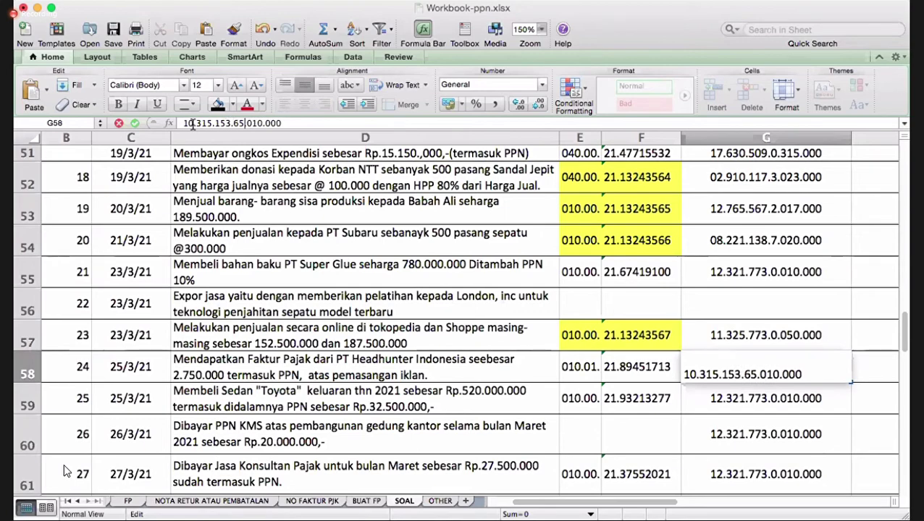
pyautogui.press('BackSpace')
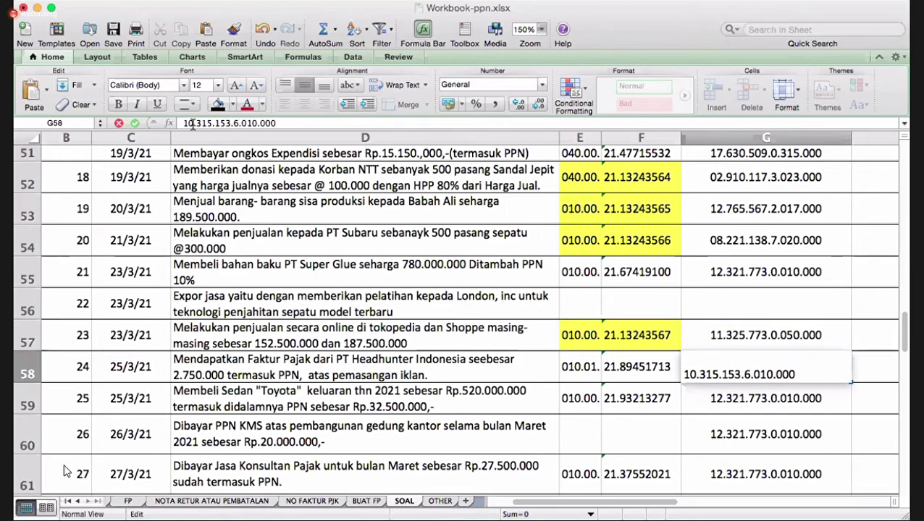
pyautogui.press('Right')
pyautogui.press('BackSpace')
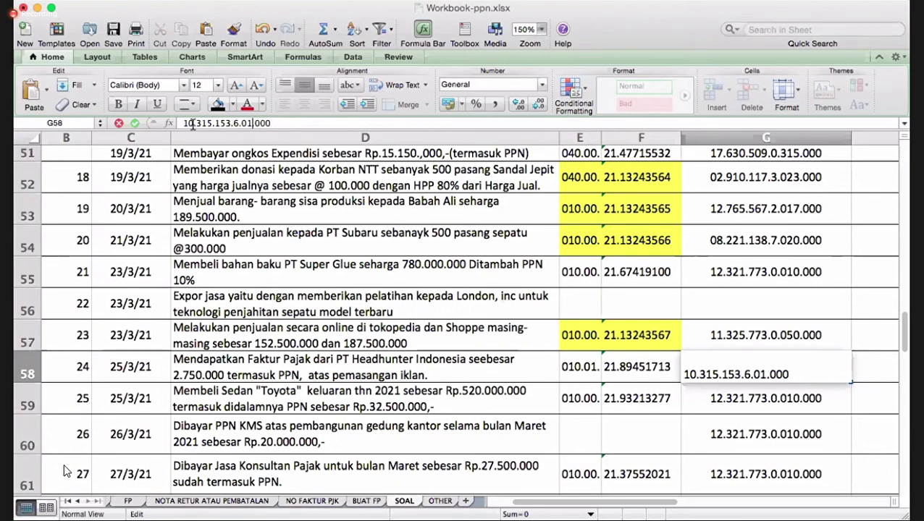
pyautogui.write('25')
pyautogui.press('Delete')
pyautogui.press('Return')
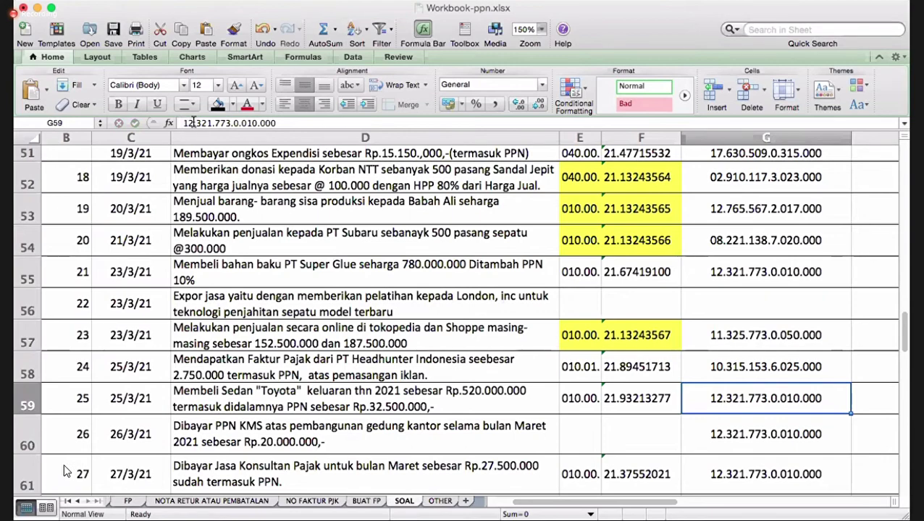
pyautogui.click(191, 123)
pyautogui.press('BackSpace')
pyautogui.press('BackSpace')
pyautogui.write('02')
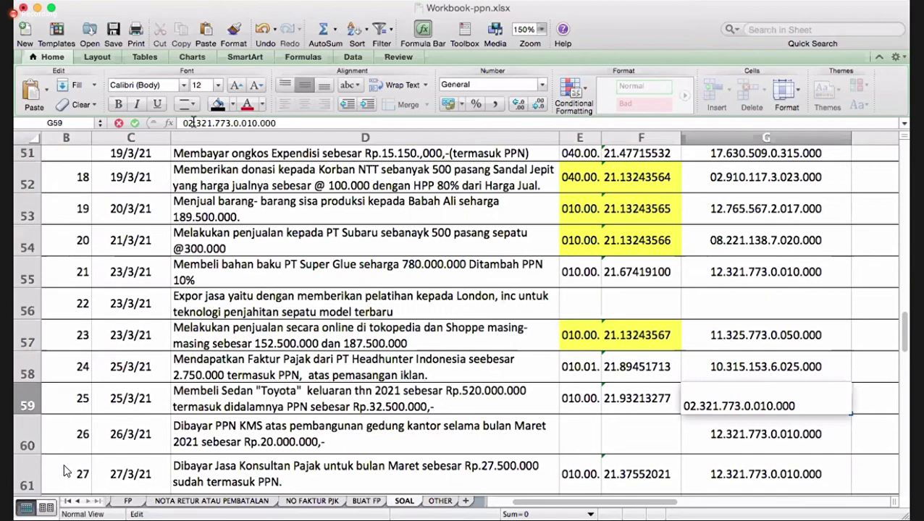
pyautogui.press('BackSpace')
pyautogui.write('5')
pyautogui.press('BackSpace')
pyautogui.press('BackSpace')
pyautogui.write('11')
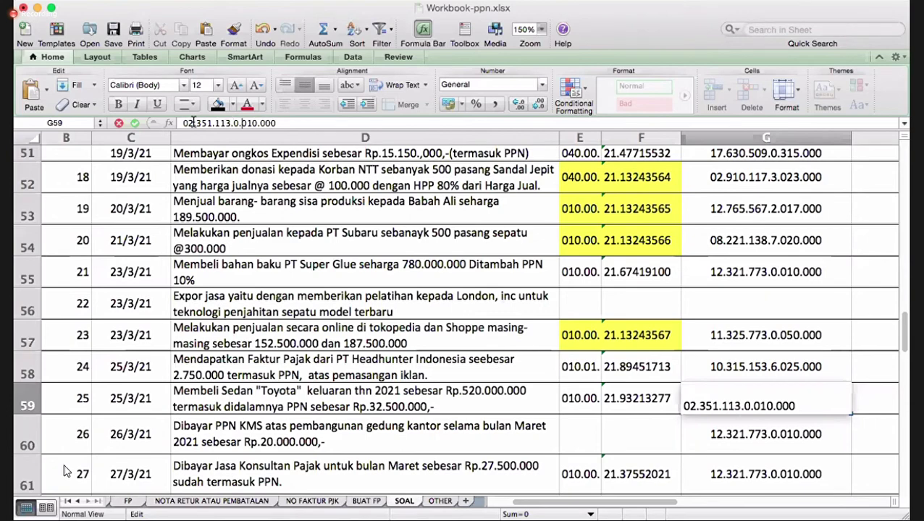
pyautogui.press('BackSpace')
pyautogui.write('5')
pyautogui.press('BackSpace')
pyautogui.write('3')
pyautogui.press('Return')
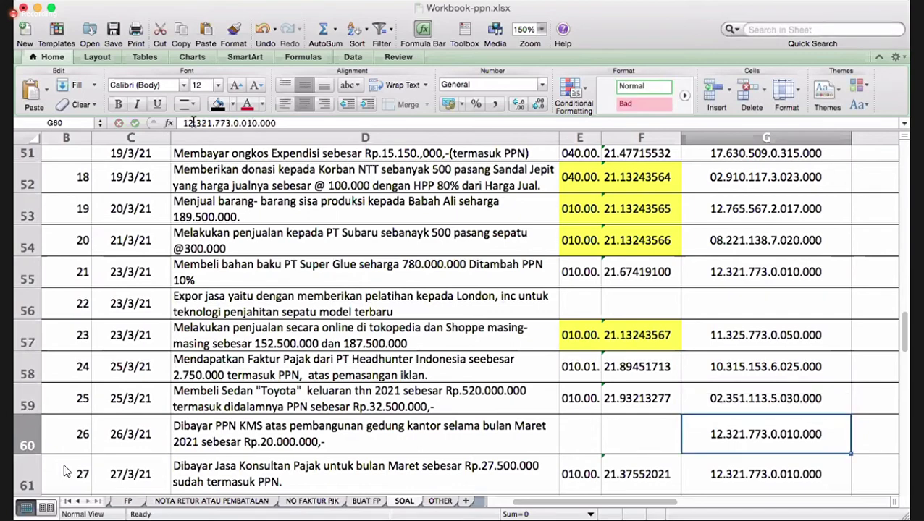
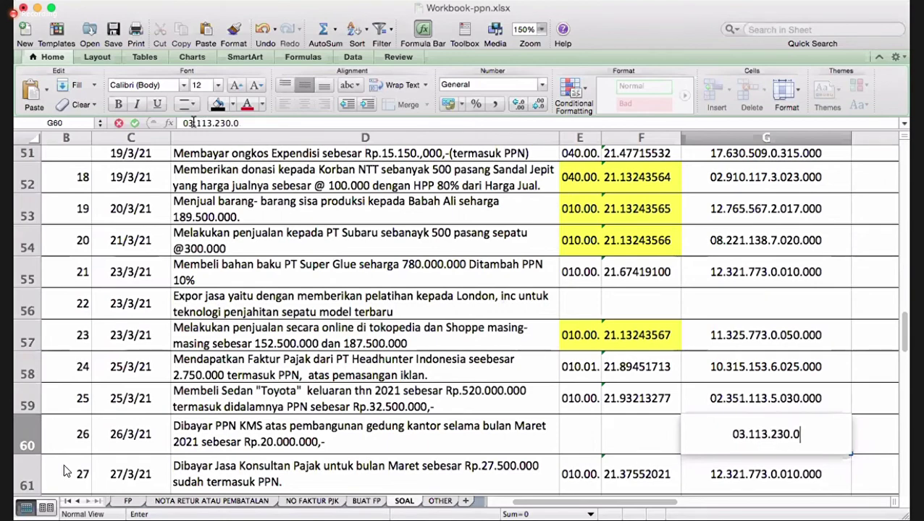
pyautogui.press('Return')
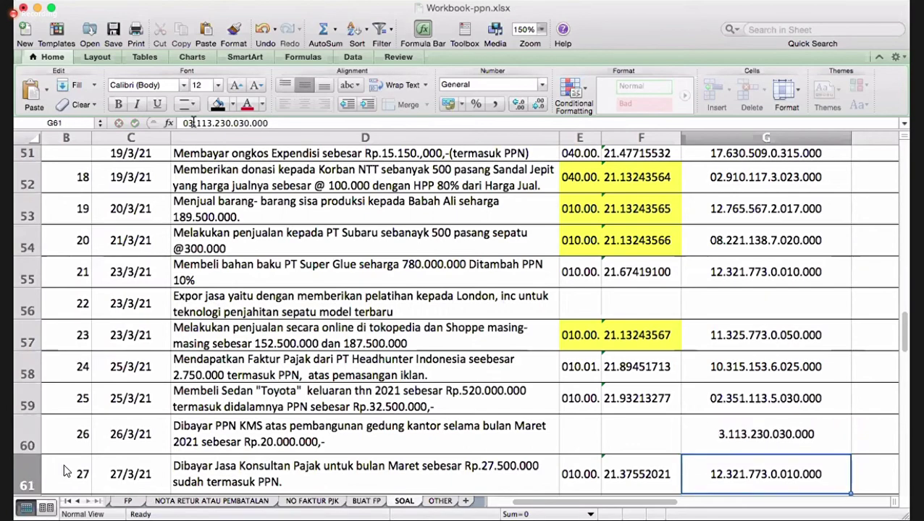
pyautogui.press('Down')
pyautogui.scroll(-3, 64, 472)
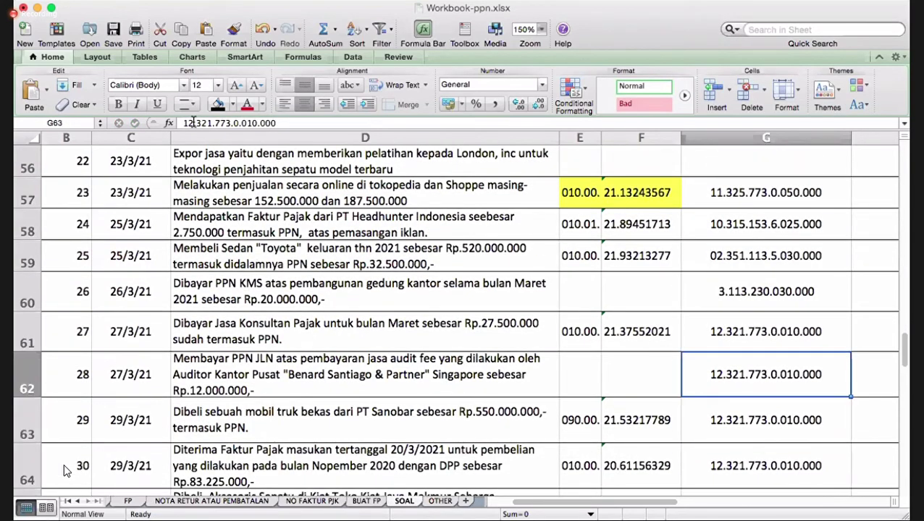
pyautogui.press('Down')
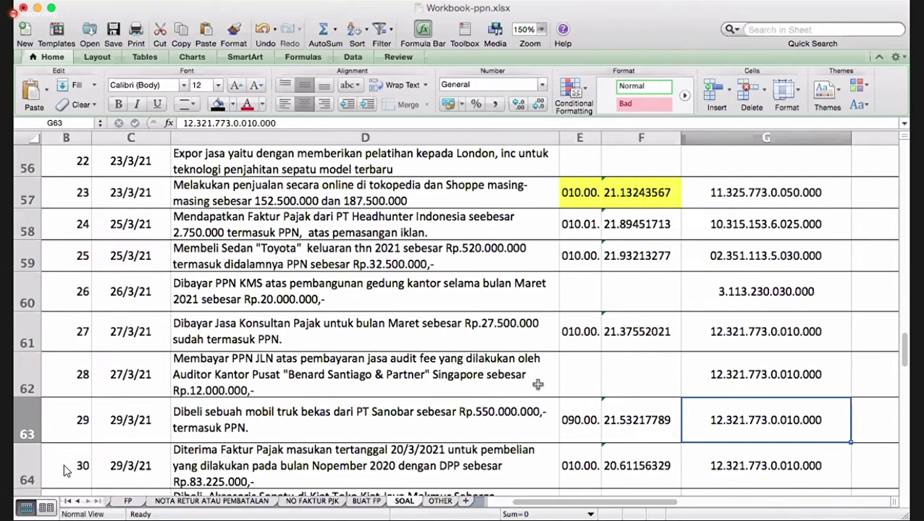
pyautogui.click(720, 376)
pyautogui.click(186, 123)
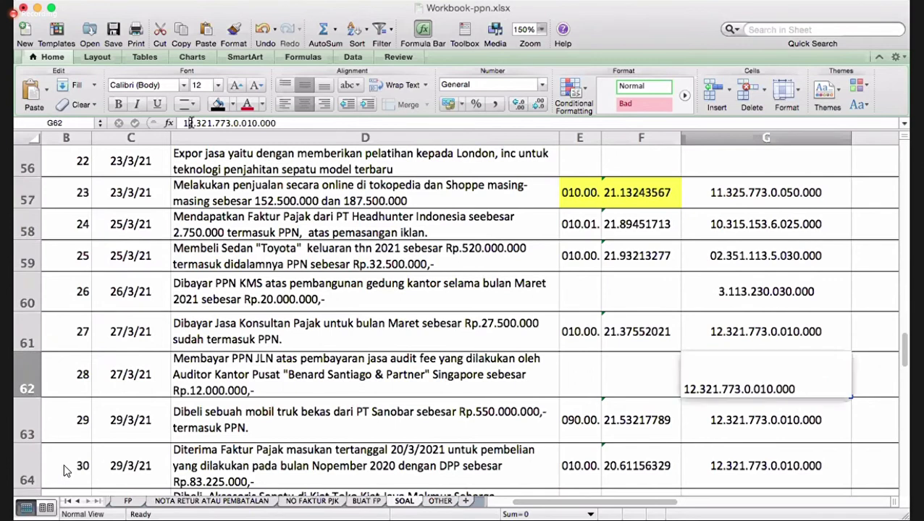
pyautogui.press('Right')
pyautogui.press('BackSpace')
pyautogui.press('BackSpace')
pyautogui.write('08')
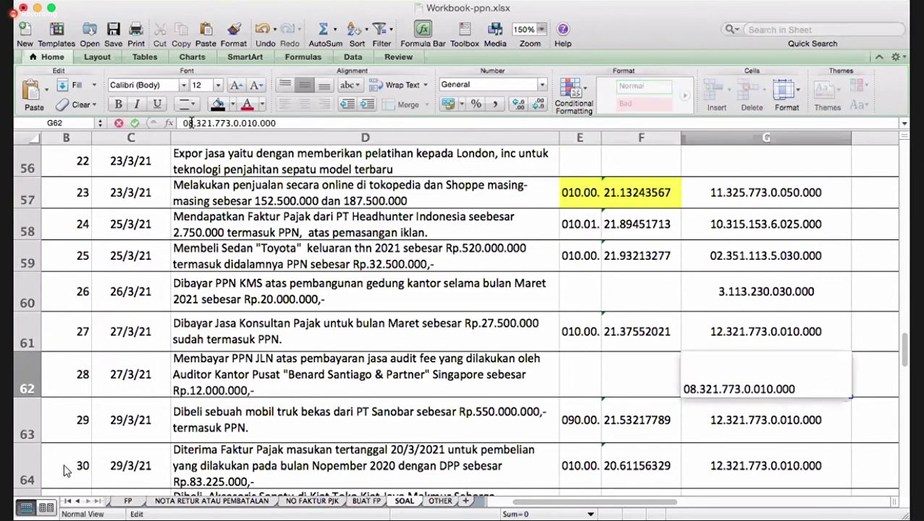
pyautogui.press('Return')
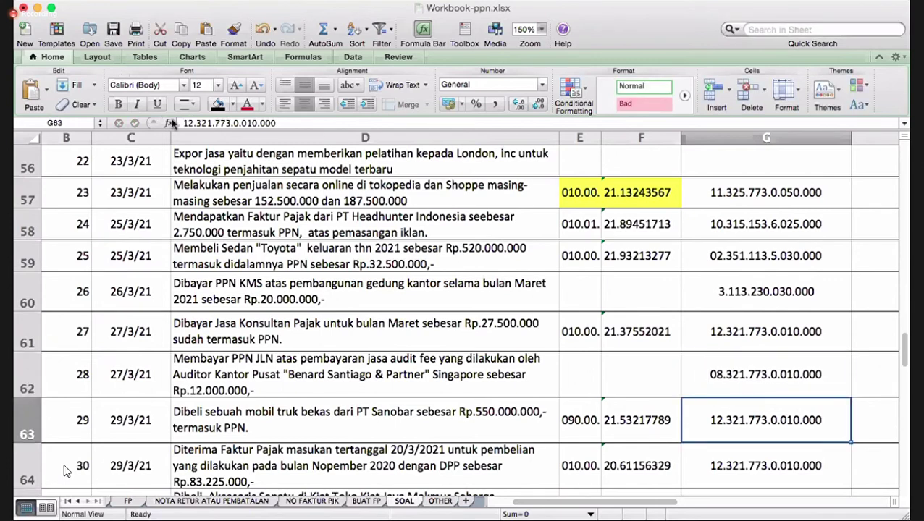
pyautogui.click(191, 123)
pyautogui.press('BackSpace')
pyautogui.press('BackSpace')
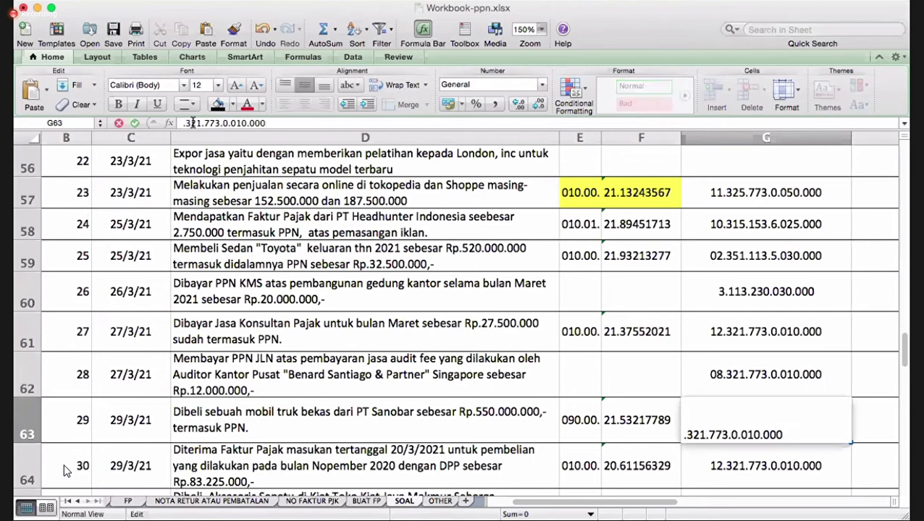
pyautogui.write('02')
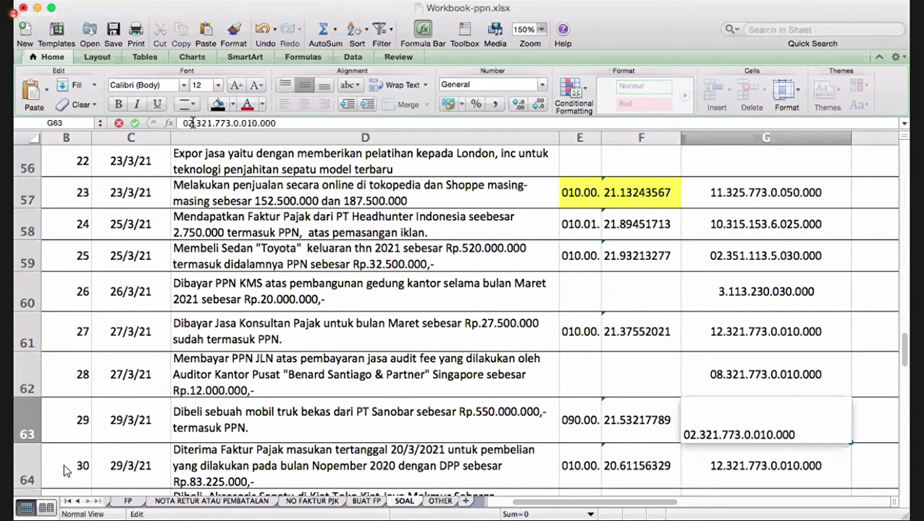
pyautogui.press('BackSpace')
pyautogui.press('BackSpace')
pyautogui.press('BackSpace')
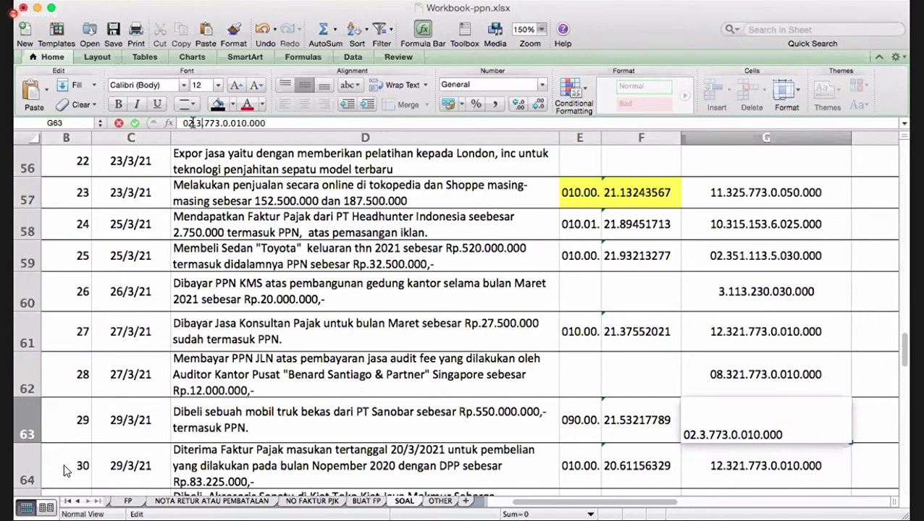
pyautogui.write('321')
pyautogui.press('BackSpace')
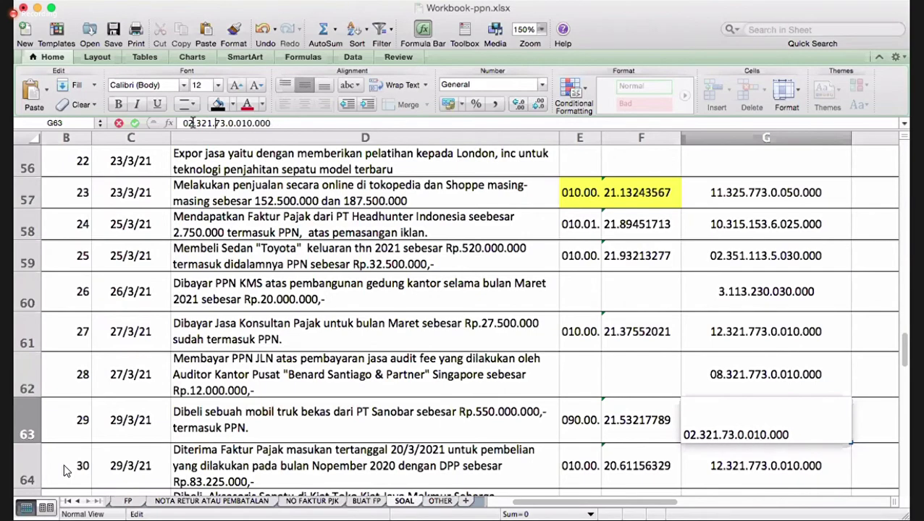
pyautogui.write('8')
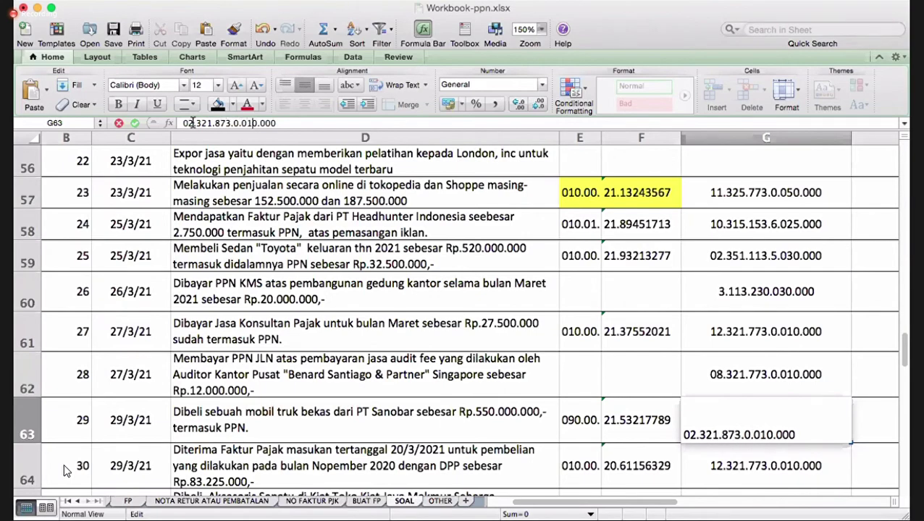
pyautogui.press('BackSpace')
pyautogui.write('6')
pyautogui.press('Return')
pyautogui.press('Return')
pyautogui.press('Return')
pyautogui.press('Up')
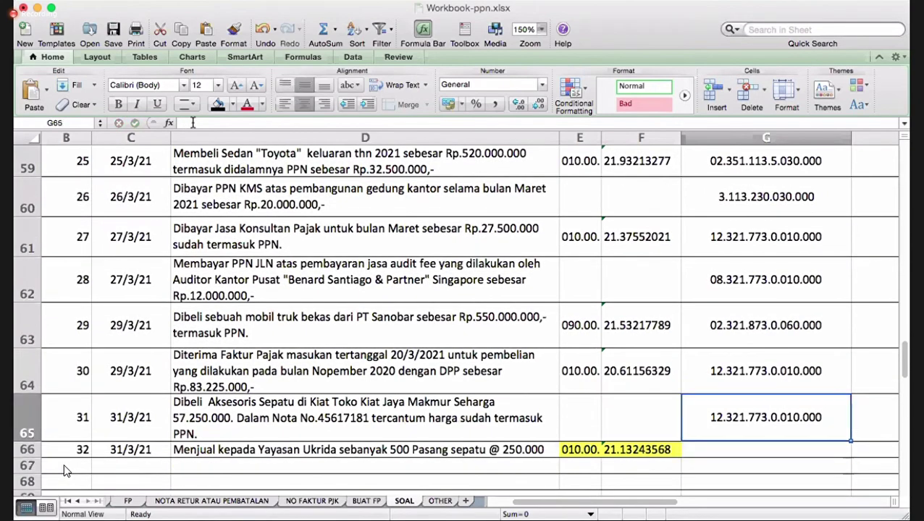
pyautogui.press('Up')
pyautogui.press('Up')
pyautogui.press('Down')
pyautogui.press('Down')
pyautogui.press('Up')
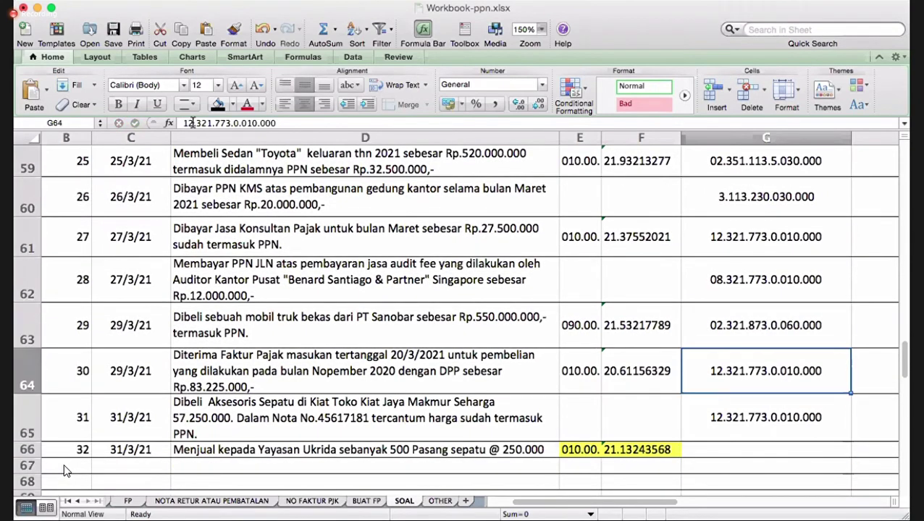
pyautogui.click(238, 123)
pyautogui.press('BackSpace')
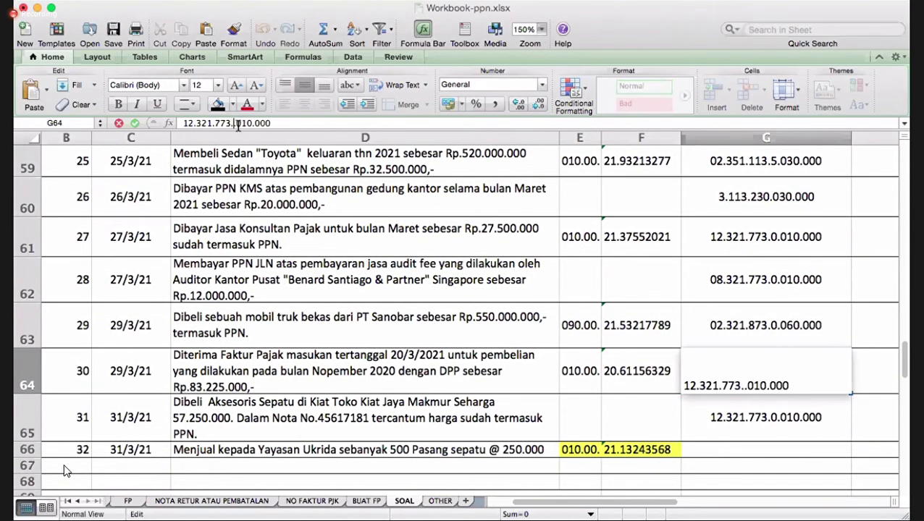
pyautogui.write('8')
pyautogui.press('Return')
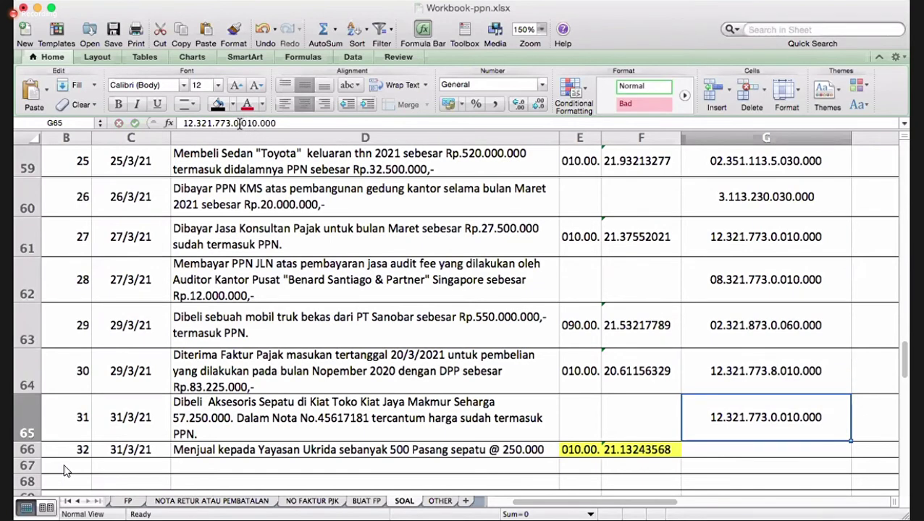
pyautogui.click(239, 123)
pyautogui.press('BackSpace')
pyautogui.write('5')
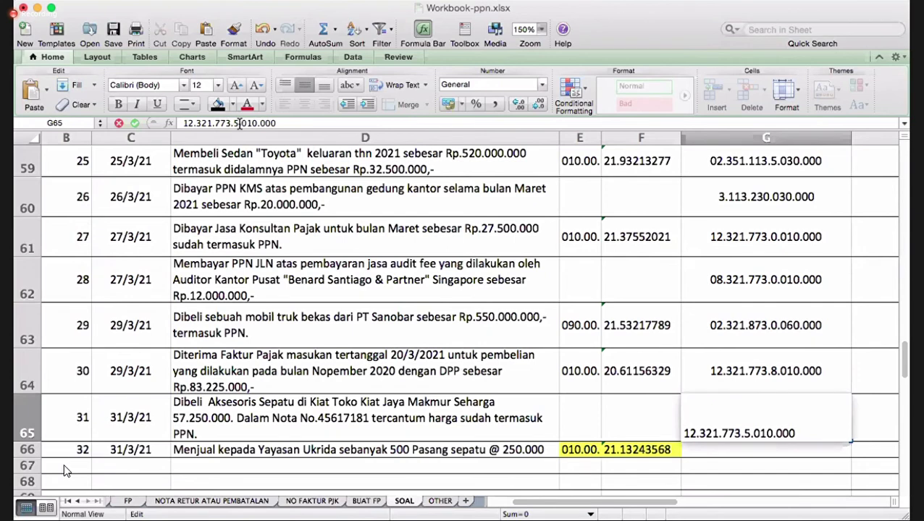
pyautogui.press('BackSpace')
pyautogui.press('BackSpace')
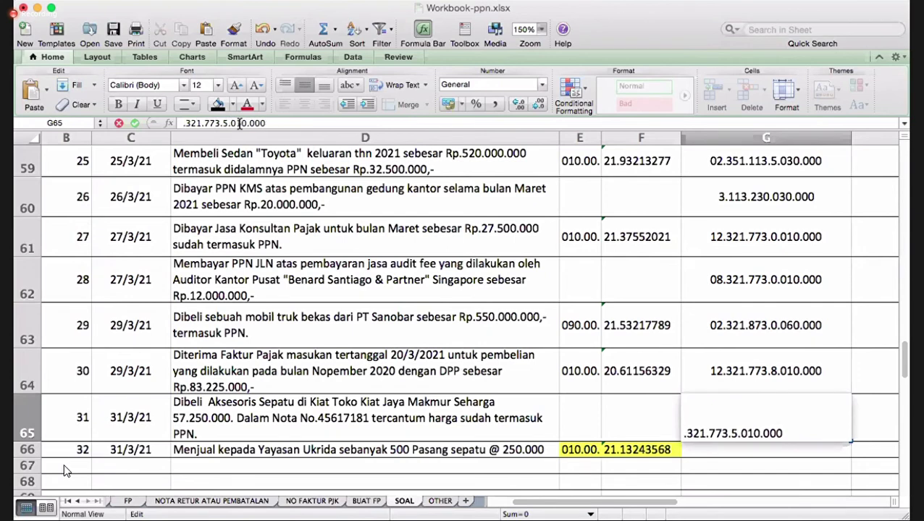
pyautogui.write('03')
pyautogui.press('Right')
pyautogui.press('BackSpace')
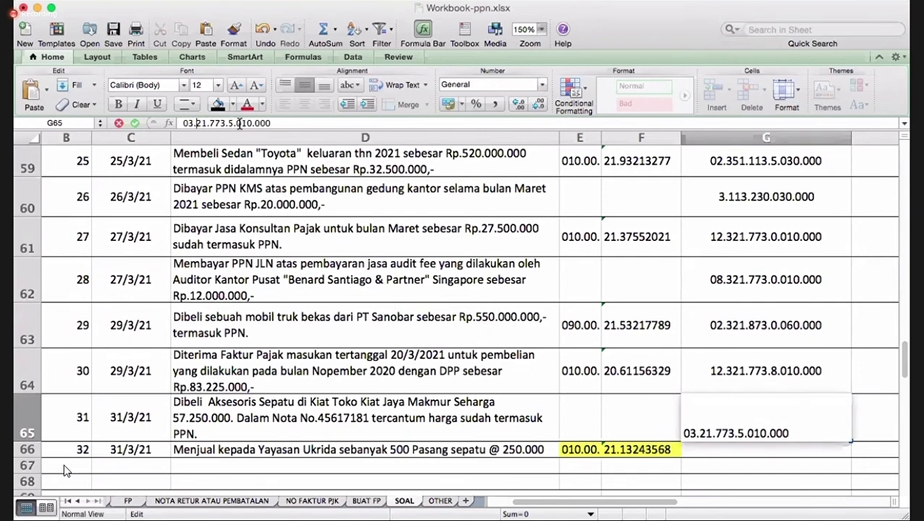
pyautogui.write('5')
pyautogui.press('BackSpace')
pyautogui.write('23')
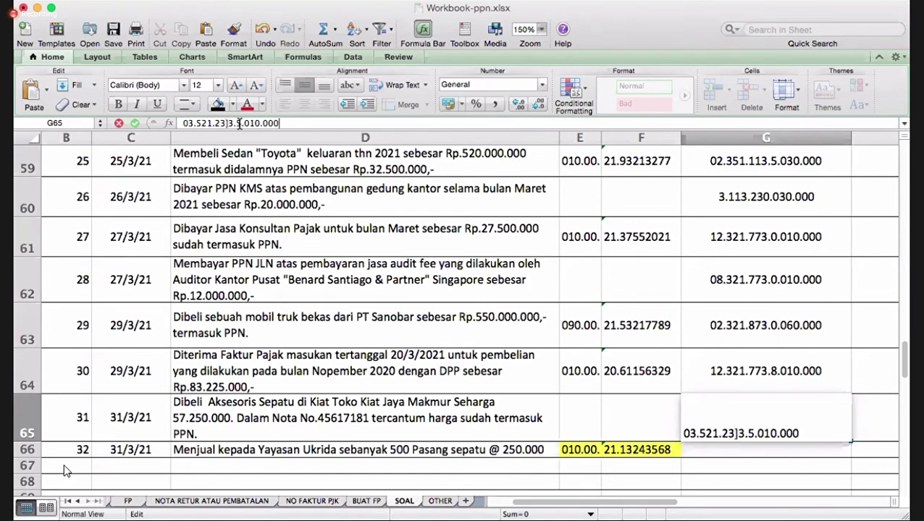
pyautogui.press('Return')
pyautogui.press('Up')
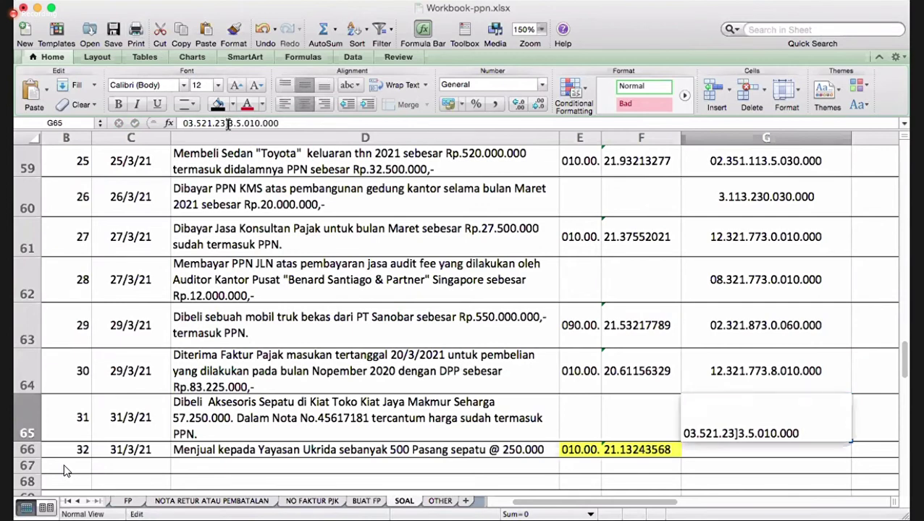
pyautogui.press('Return')
pyautogui.press('Return')
pyautogui.press('Return')
pyautogui.press('Return')
pyautogui.press('Up')
pyautogui.press('Up')
pyautogui.press('Up')
pyautogui.press('Up')
pyautogui.press('Up')
pyautogui.press('Up')
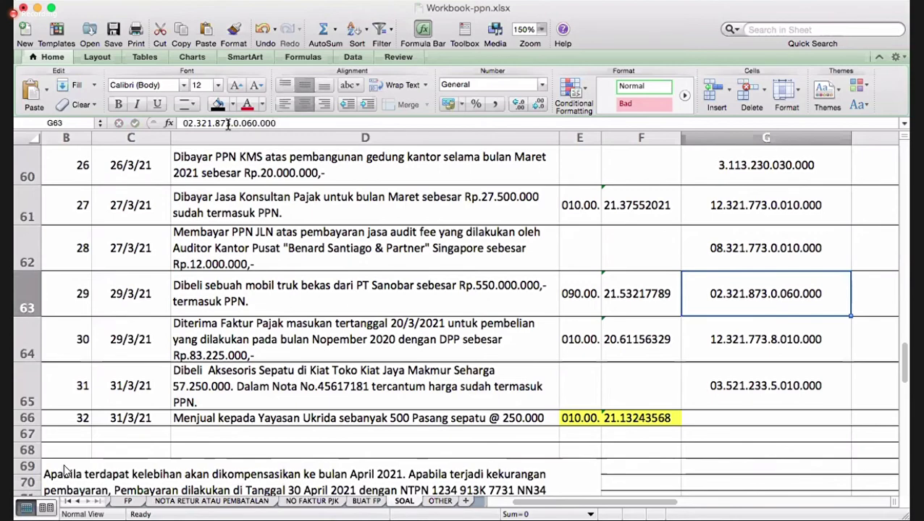
pyautogui.press('Up')
pyautogui.press('Up')
pyautogui.press('Up')
pyautogui.press('Up')
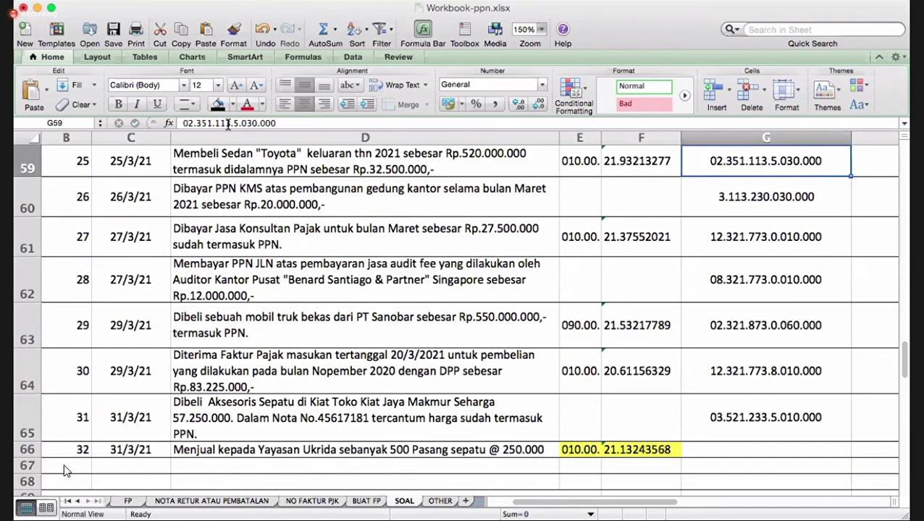
pyautogui.press('Right')
pyautogui.press('Right')
pyautogui.press('Right')
pyautogui.press('Up')
pyautogui.press('Up')
pyautogui.press('Up')
pyautogui.press('Up')
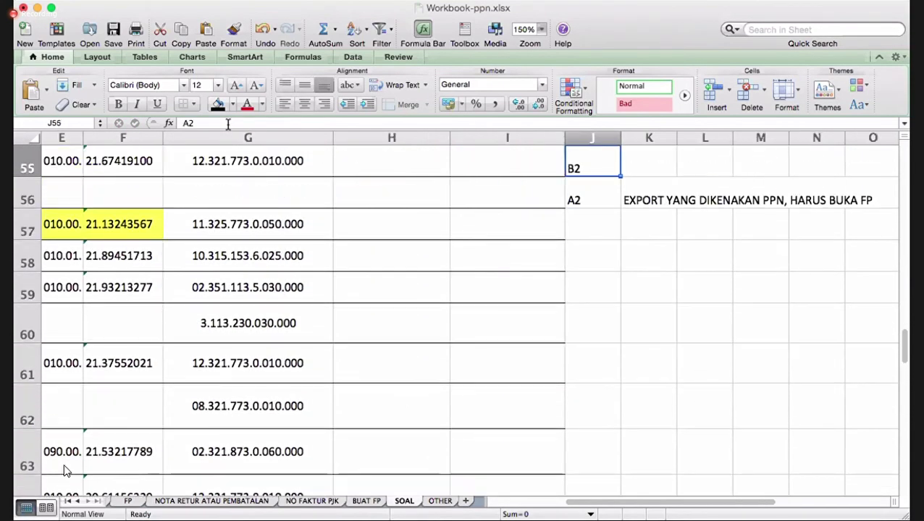
# - Enter category codes A2 for row 57 and B2 for row 58 in column J
pyautogui.press('Down')
pyautogui.press('Down')
pyautogui.press('Left')
pyautogui.press('Left')
pyautogui.press('Left')
pyautogui.press('Left')
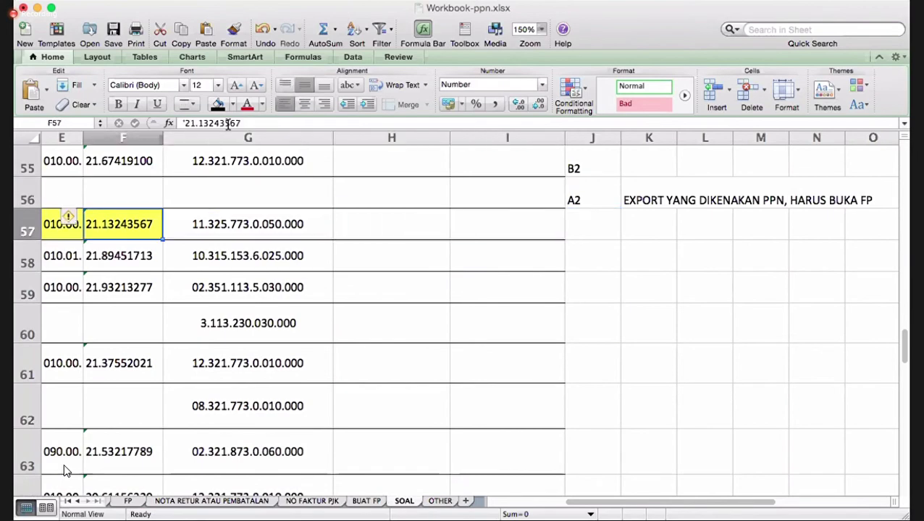
pyautogui.hscroll(-5, 64, 470)
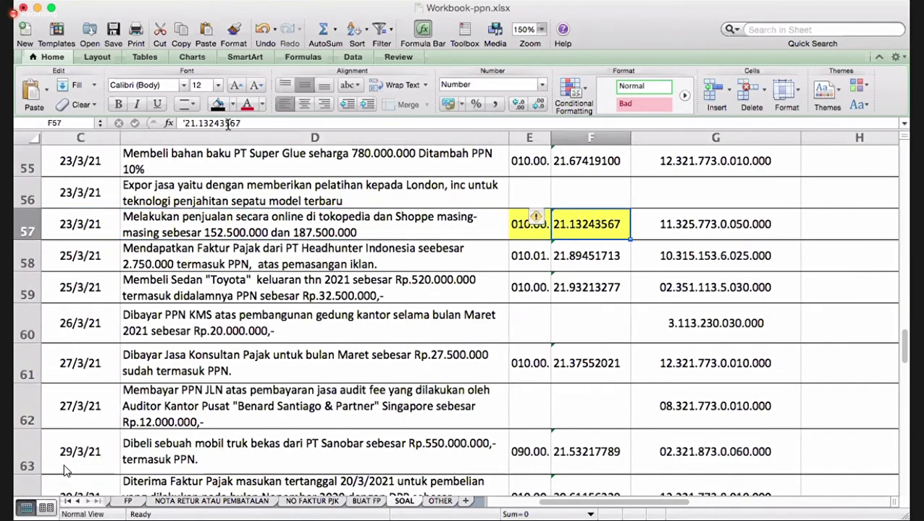
pyautogui.press('Right')
pyautogui.press('Right')
pyautogui.press('Right')
pyautogui.press('Right')
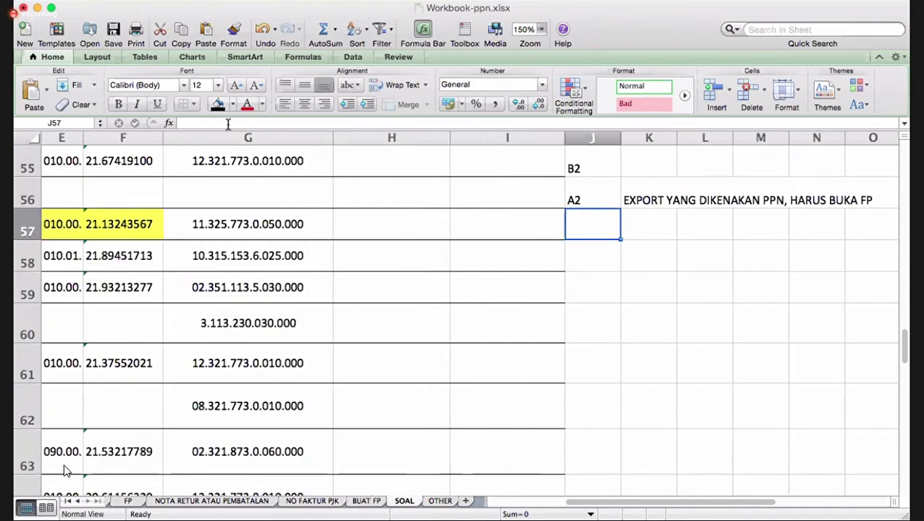
pyautogui.write('A2')
pyautogui.press('Return')
pyautogui.press('Left')
pyautogui.press('Left')
pyautogui.press('Left')
pyautogui.press('Left')
pyautogui.press('Left')
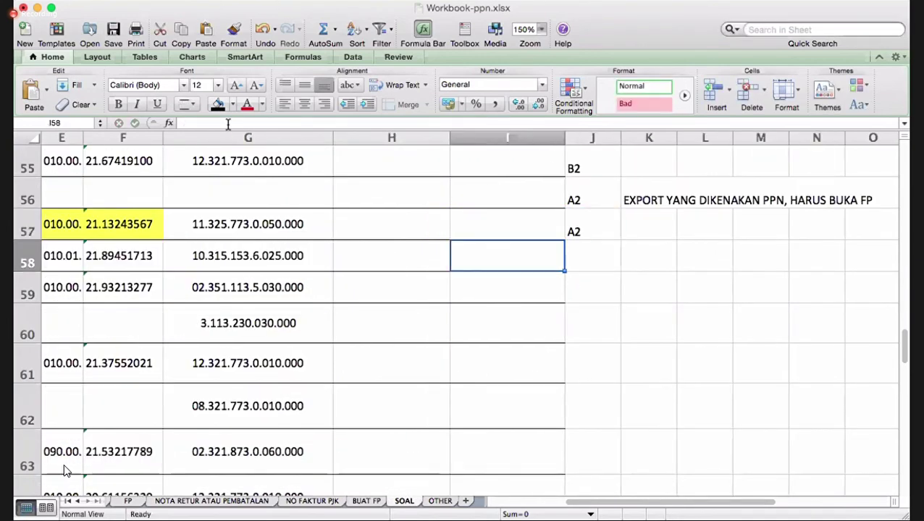
pyautogui.press('Left')
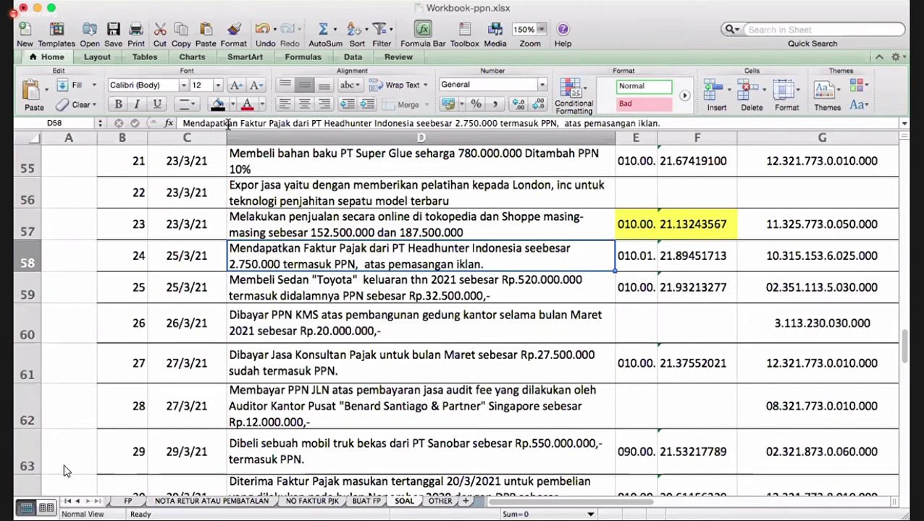
pyautogui.press('Right')
pyautogui.press('Right')
pyautogui.press('Right')
pyautogui.press('Right')
pyautogui.press('Right')
pyautogui.press('Right')
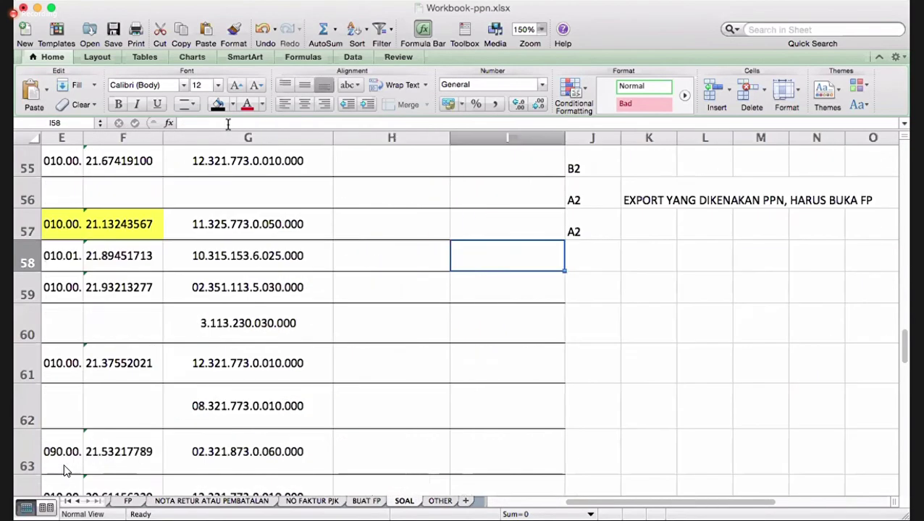
pyautogui.write('B2')
pyautogui.press('Return')
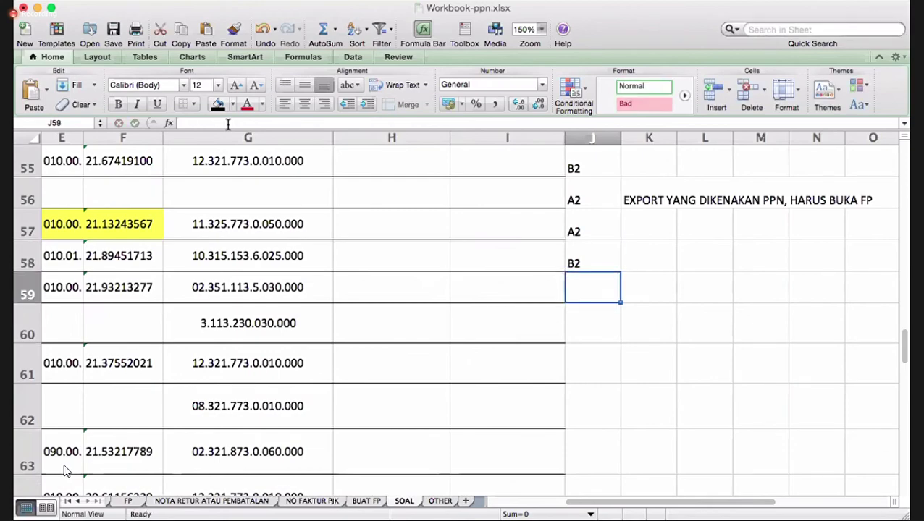
# - Enter category codes B3 for row 59 and INDUK for row 60 in column J
pyautogui.press('Left')
pyautogui.press('Left')
pyautogui.press('Left')
pyautogui.press('Left')
pyautogui.press('Left')
pyautogui.press('Left')
pyautogui.press('Left')
pyautogui.press('Left')
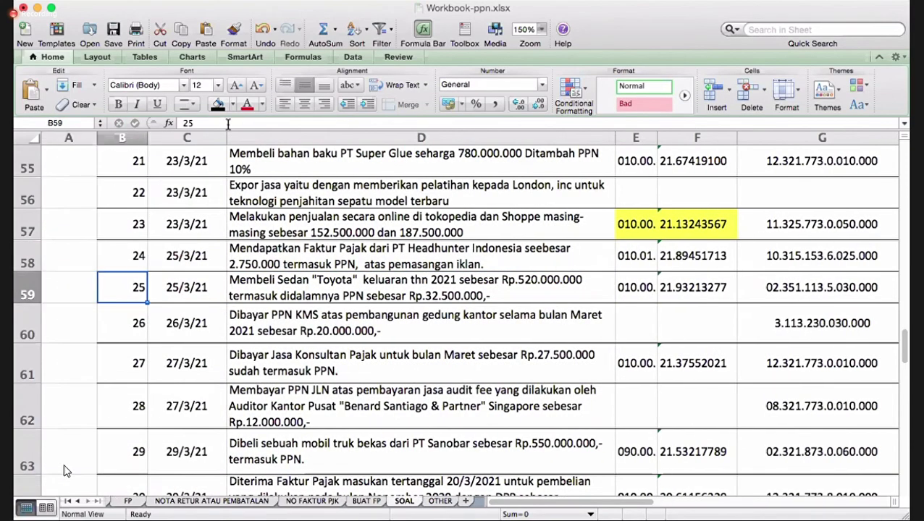
pyautogui.press('Right')
pyautogui.press('Right')
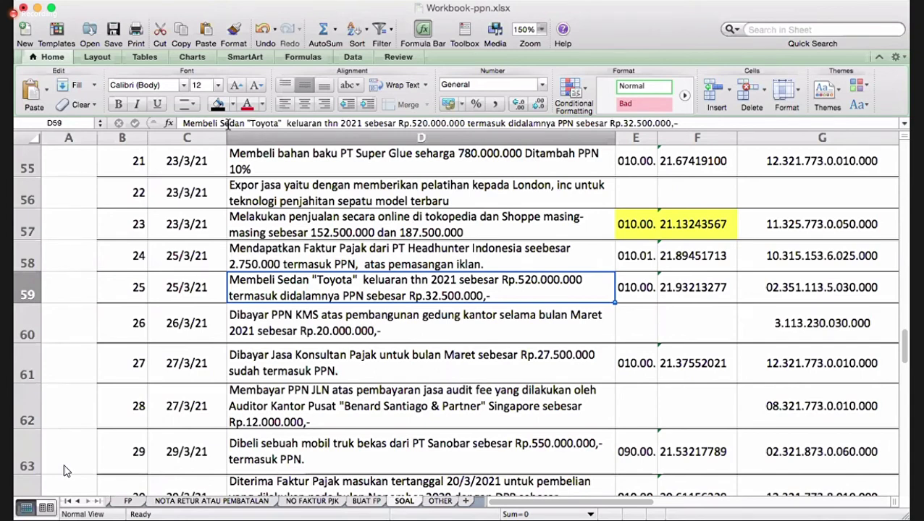
pyautogui.press('Right')
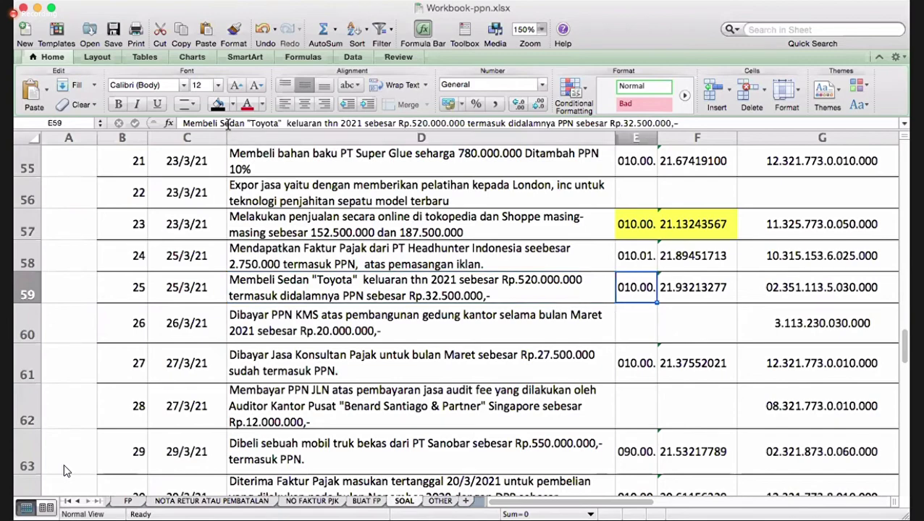
pyautogui.press('Right')
pyautogui.press('Right')
pyautogui.press('Right')
pyautogui.press('Right')
pyautogui.press('Right')
pyautogui.write('B')
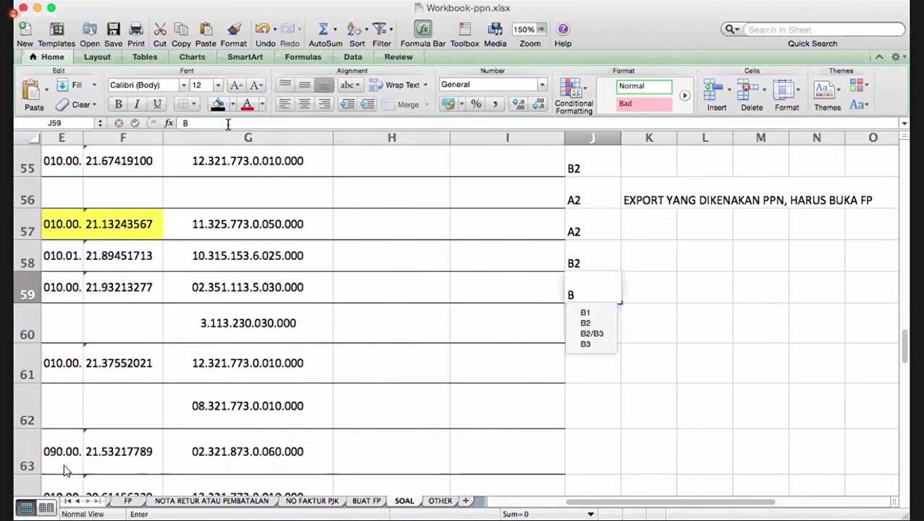
pyautogui.write('3')
pyautogui.press('Return')
pyautogui.press('Left')
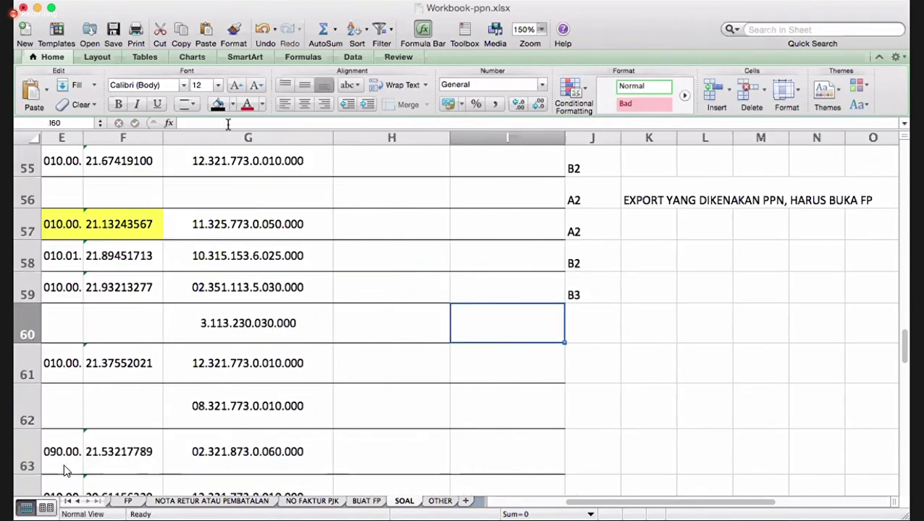
pyautogui.press('Left')
pyautogui.press('Left')
pyautogui.press('Left')
pyautogui.press('Left')
pyautogui.press('Left')
pyautogui.press('Left')
pyautogui.press('Left')
pyautogui.press('Right')
pyautogui.press('Right')
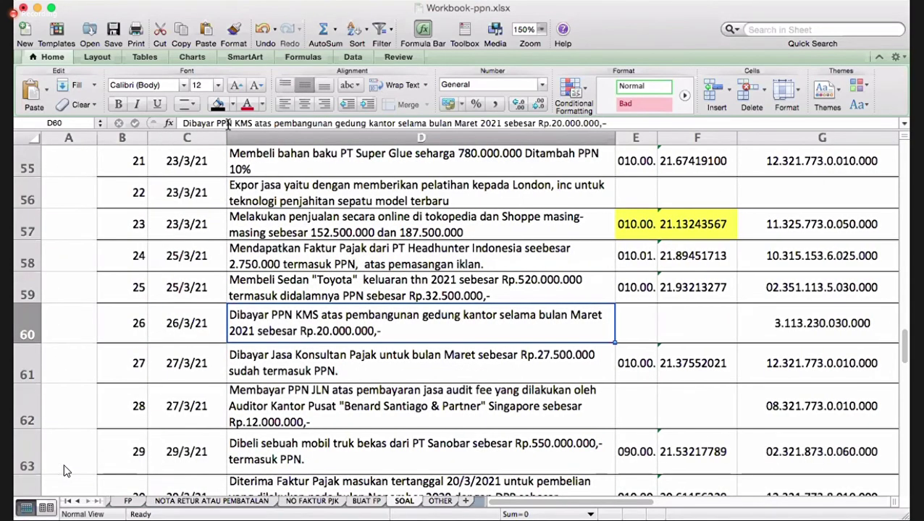
pyautogui.press('Right')
pyautogui.press('Right')
pyautogui.press('Right')
pyautogui.press('Right')
pyautogui.press('Right')
pyautogui.press('Right')
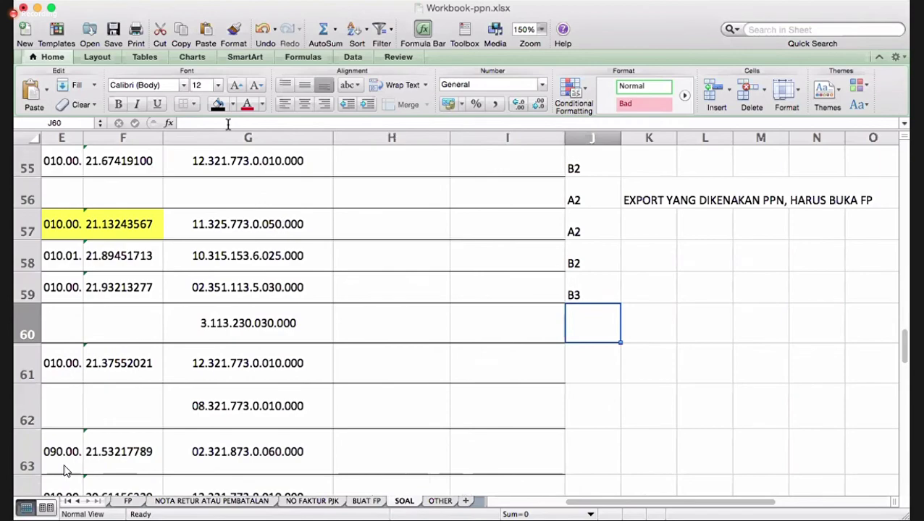
pyautogui.write('INDUK')
pyautogui.press('Return')
# - Give row 61 category code B2 in column J, correcting the initial B3
pyautogui.press('Left')
pyautogui.press('Left')
pyautogui.press('Left')
pyautogui.press('Left')
pyautogui.press('Left')
pyautogui.press('Left')
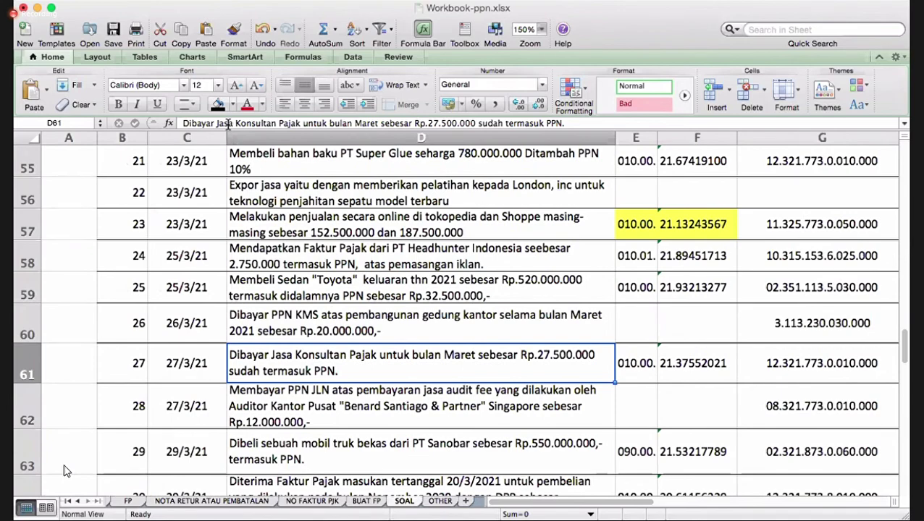
pyautogui.press('Right')
pyautogui.press('Right')
pyautogui.press('Right')
pyautogui.press('Right')
pyautogui.press('Right')
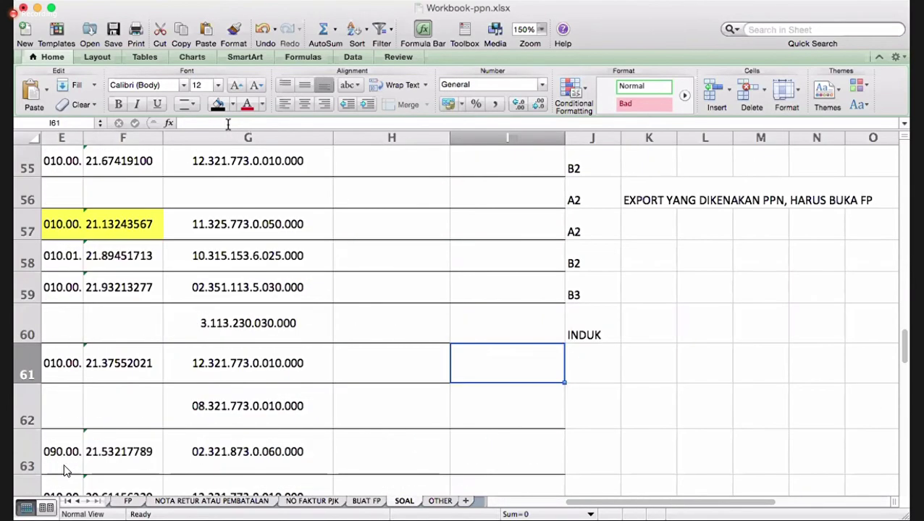
pyautogui.press('Right')
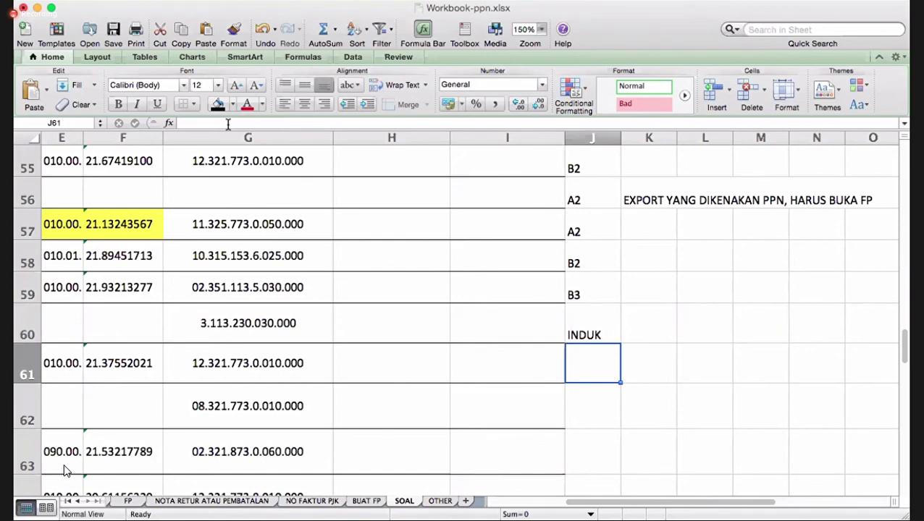
pyautogui.write('B3')
pyautogui.press('Return')
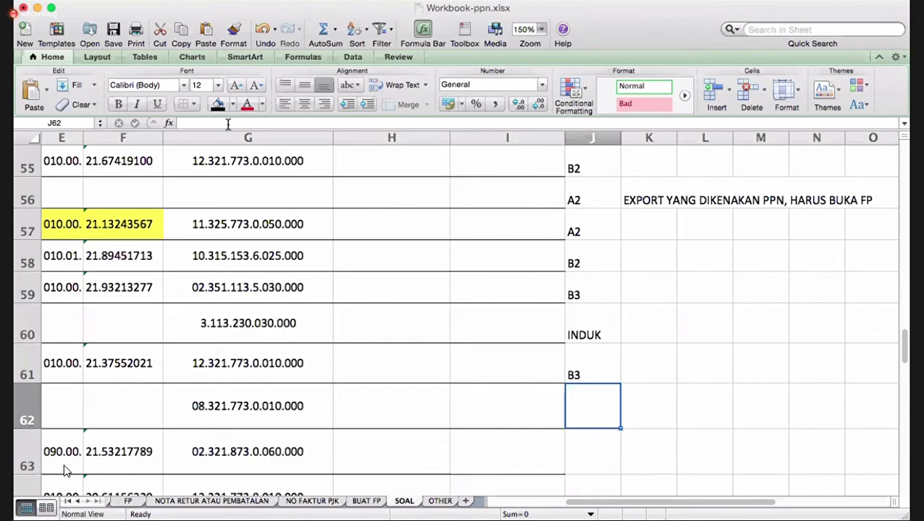
pyautogui.press('Up')
pyautogui.write('B2')
pyautogui.press('Return')
pyautogui.press('Left')
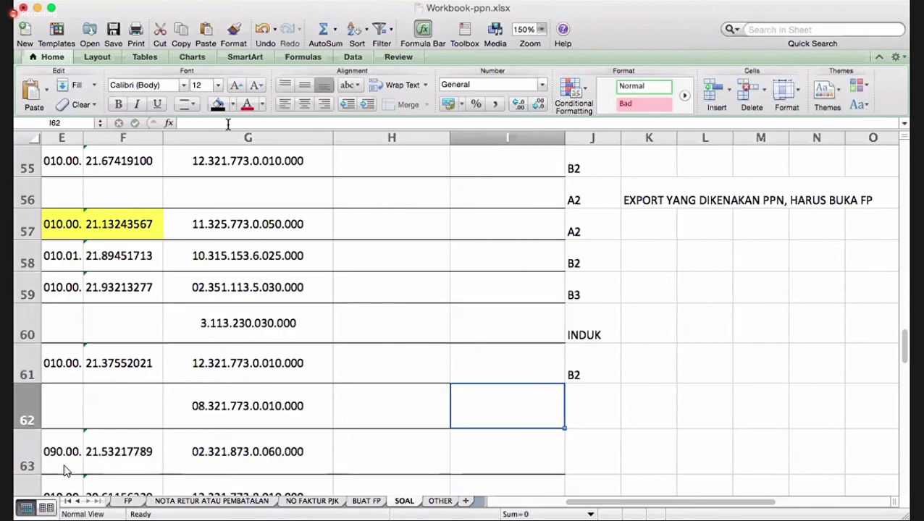
# - Enter B1 as row 62's category code after checking transaction 28
pyautogui.press('Left')
pyautogui.press('Left')
pyautogui.press('Left')
pyautogui.press('Left')
pyautogui.press('Left')
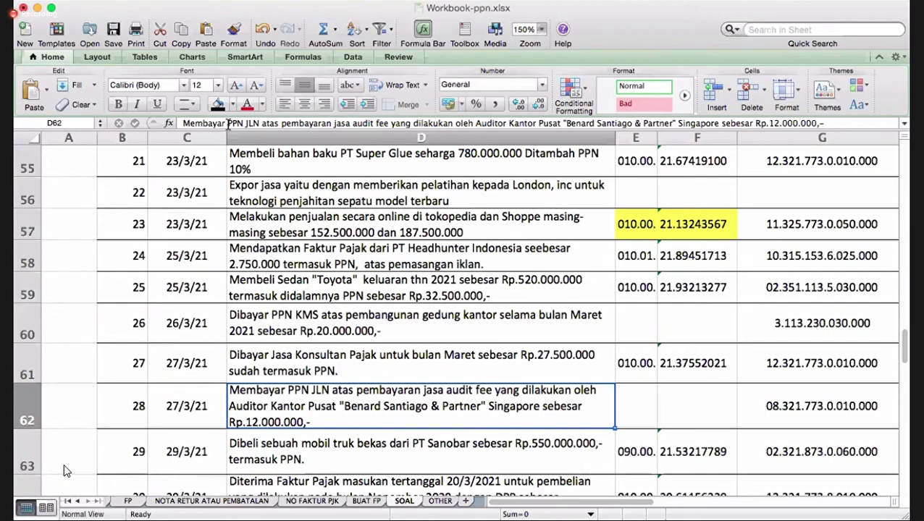
pyautogui.press('Right')
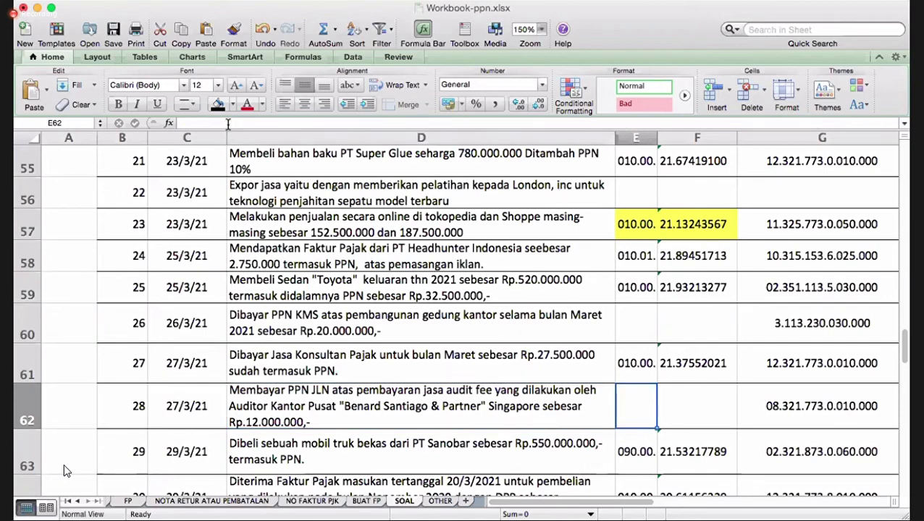
pyautogui.press('Right')
pyautogui.press('Right')
pyautogui.press('Right')
pyautogui.press('Right')
pyautogui.press('Right')
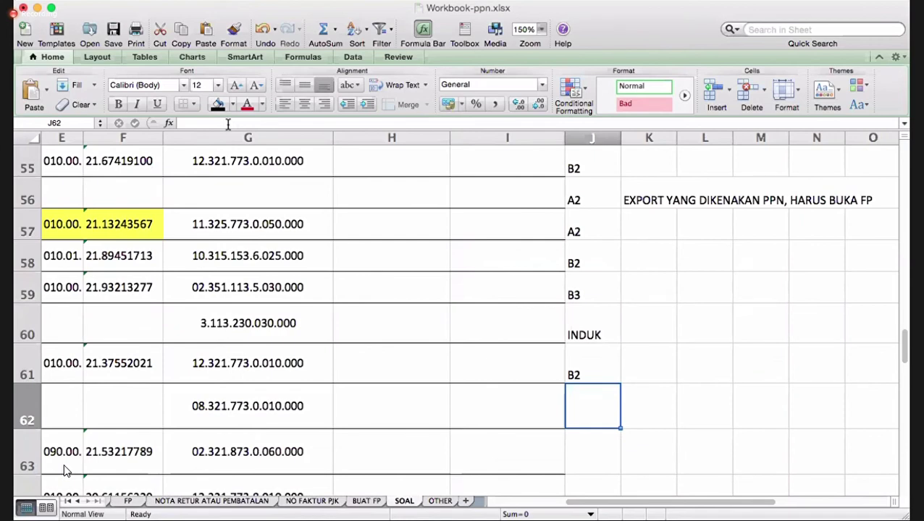
pyautogui.write('A')
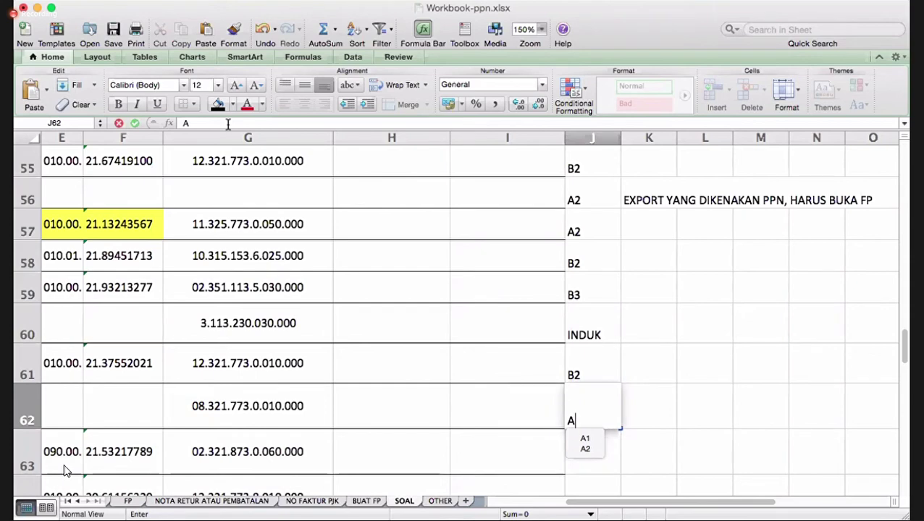
pyautogui.press('BackSpace')
pyautogui.write('B')
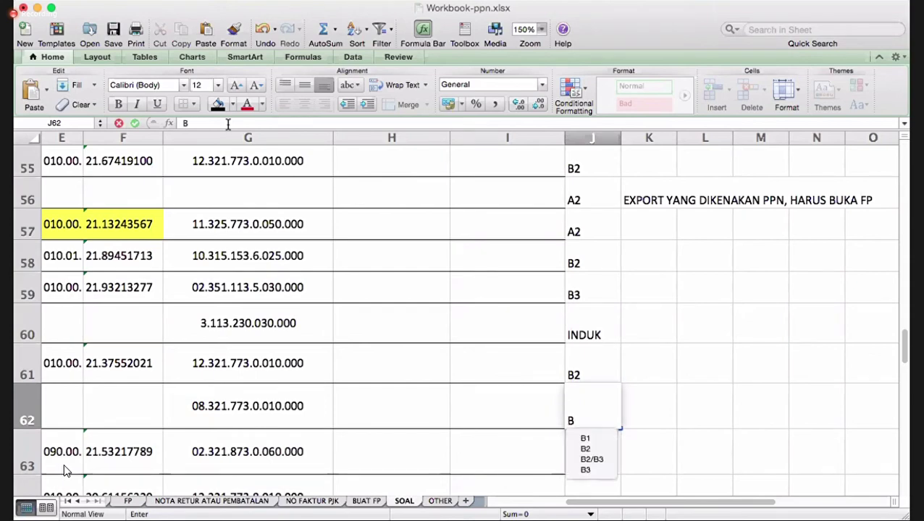
pyautogui.write('1')
pyautogui.press('Return')
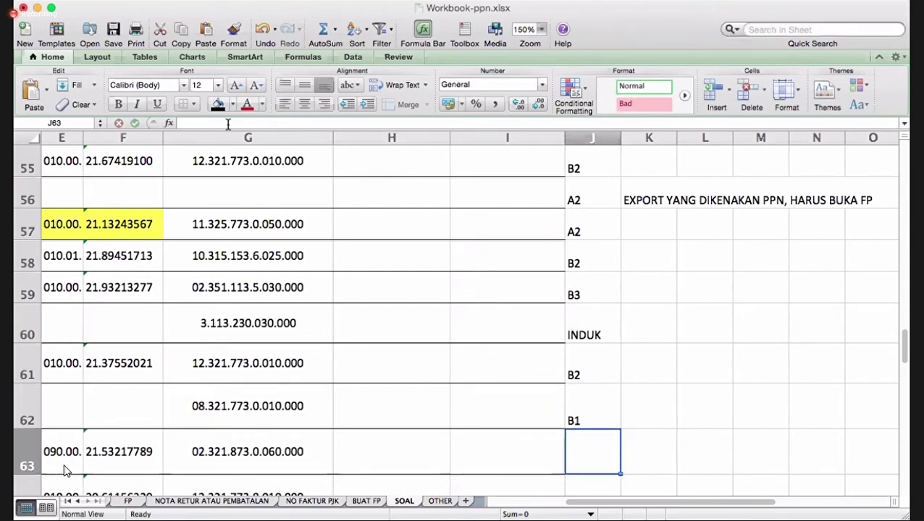
# - Review transaction 29's details and enter B2 in J63
pyautogui.press('Left')
pyautogui.press('Left')
pyautogui.press('Left')
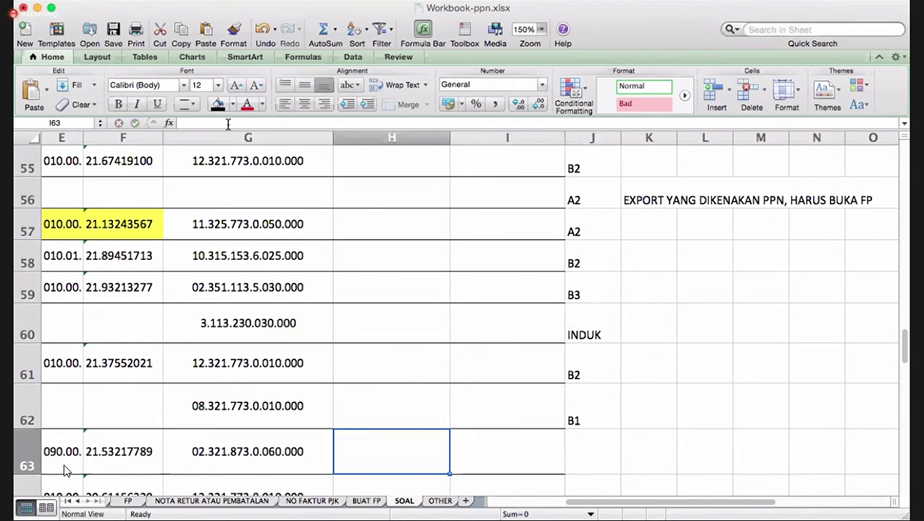
pyautogui.press('Left')
pyautogui.press('Left')
pyautogui.press('Left')
pyautogui.press('Left')
pyautogui.press('Left')
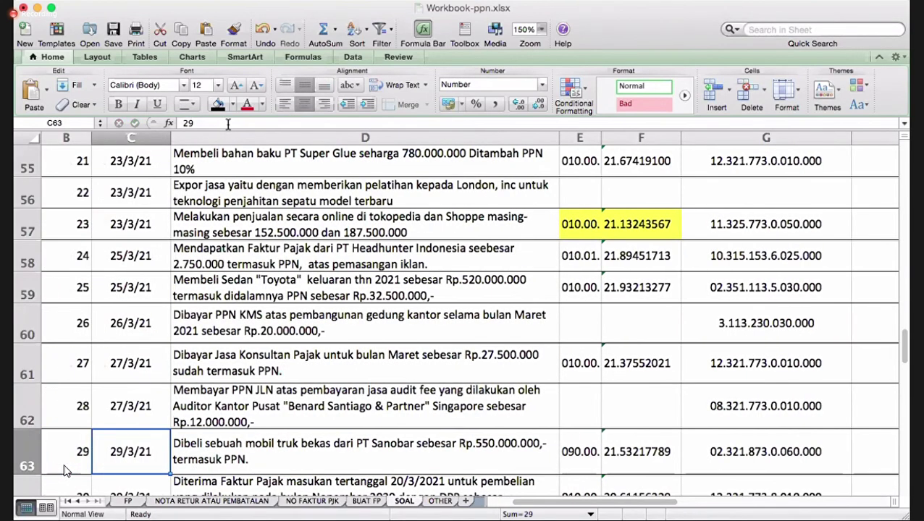
pyautogui.press('Right')
pyautogui.press('Right')
pyautogui.press('Right')
pyautogui.press('Right')
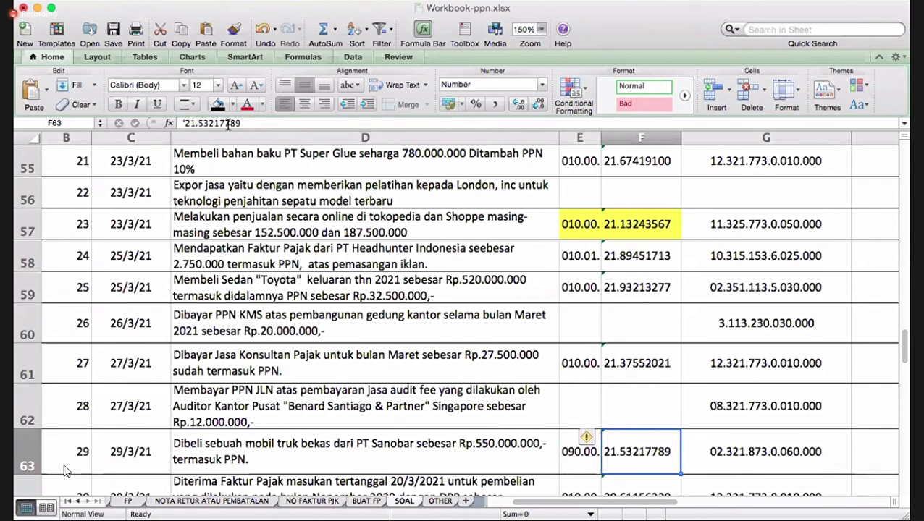
pyautogui.press('Left')
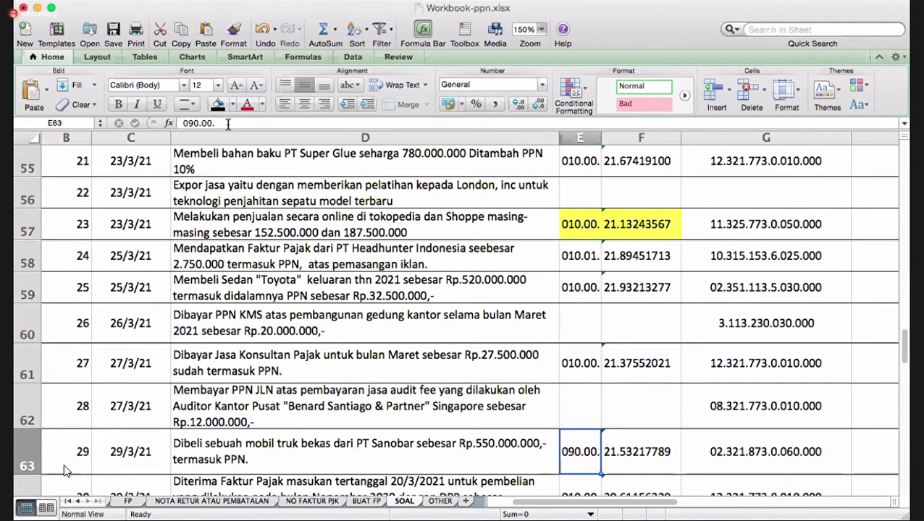
pyautogui.press('Right')
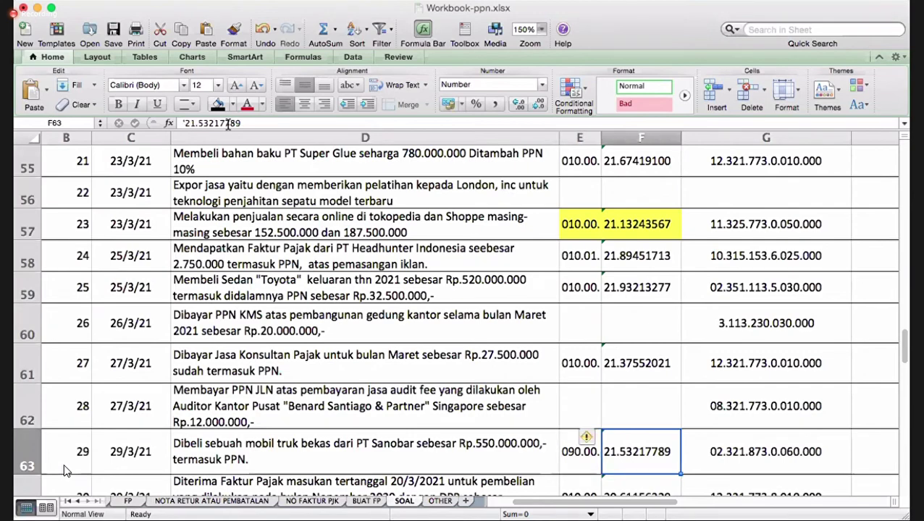
pyautogui.press('Right')
pyautogui.press('Right')
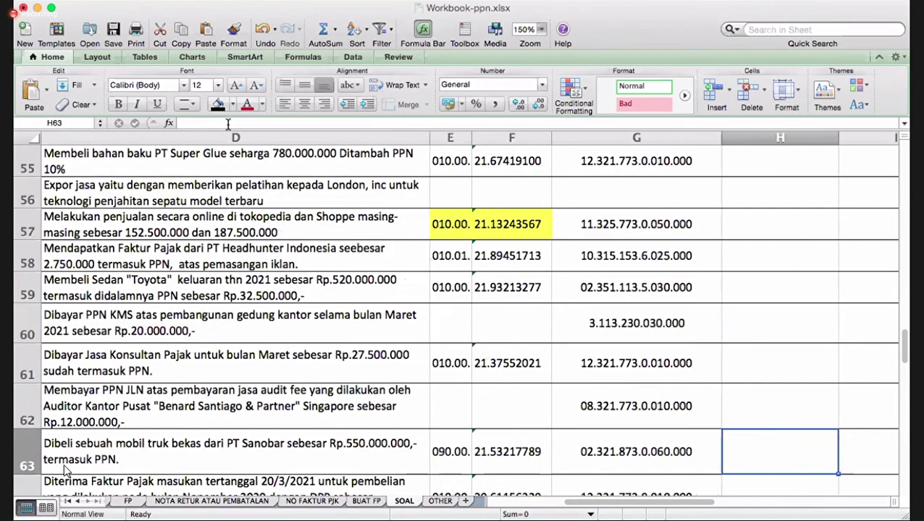
pyautogui.press('Right')
pyautogui.press('Right')
pyautogui.write('B')
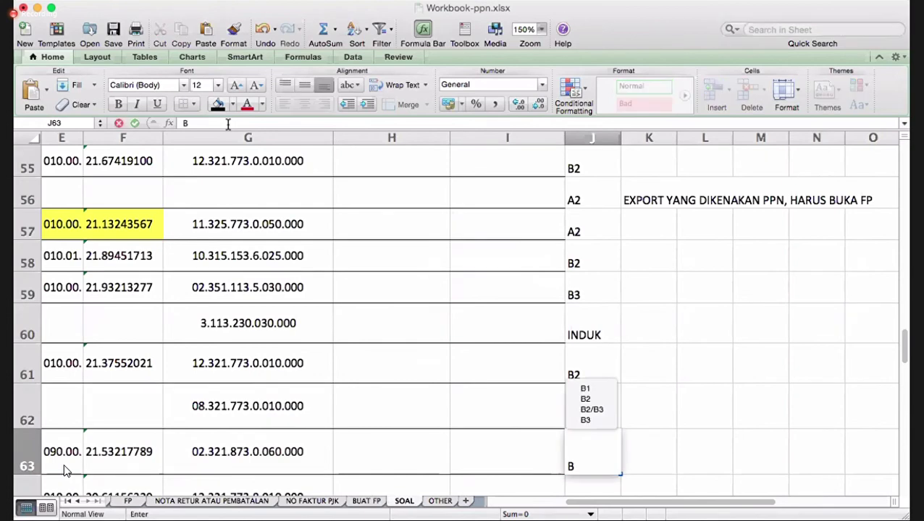
pyautogui.write('2')
pyautogui.press('Return')
# - Move back to row 64's description cell
pyautogui.press('Left')
pyautogui.press('Left')
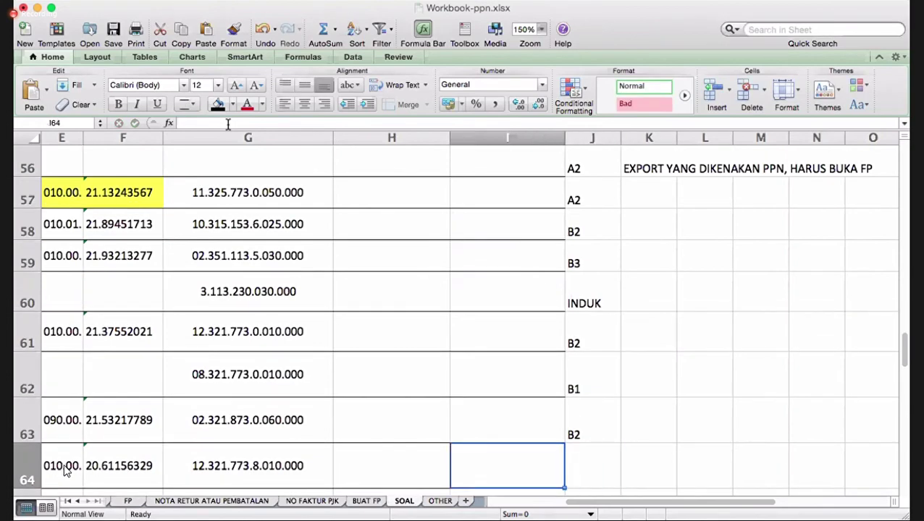
pyautogui.press('Left')
pyautogui.press('Left')
pyautogui.press('Left')
pyautogui.press('Left')
pyautogui.press('Left')
pyautogui.press('Left')
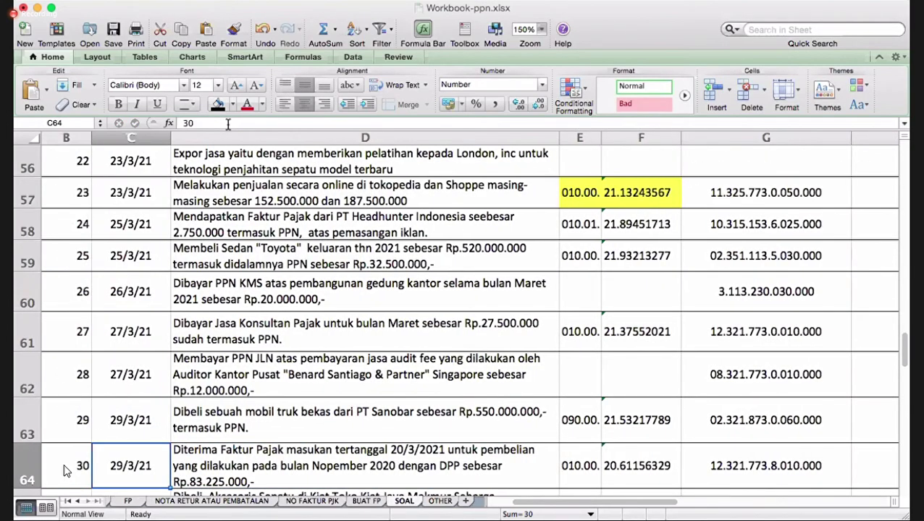
pyautogui.press('Right')
pyautogui.press('Right')
pyautogui.press('Down')
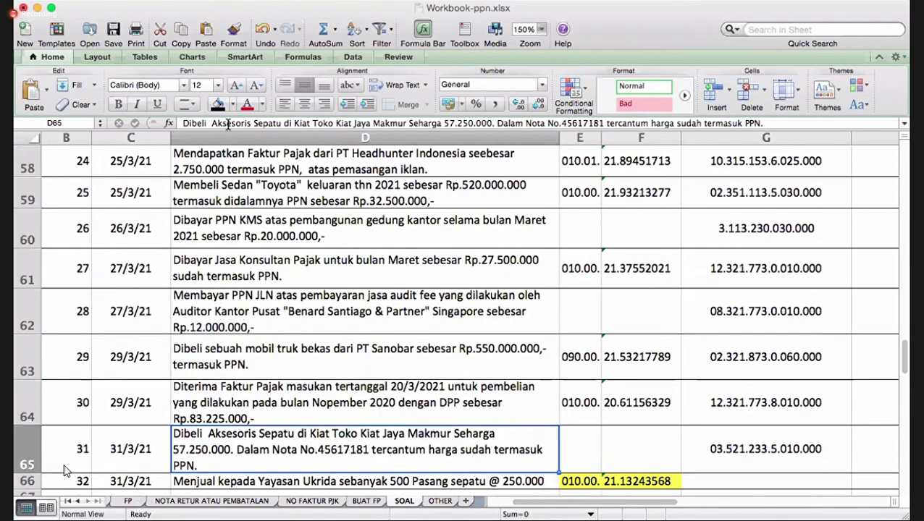
pyautogui.press('Up')
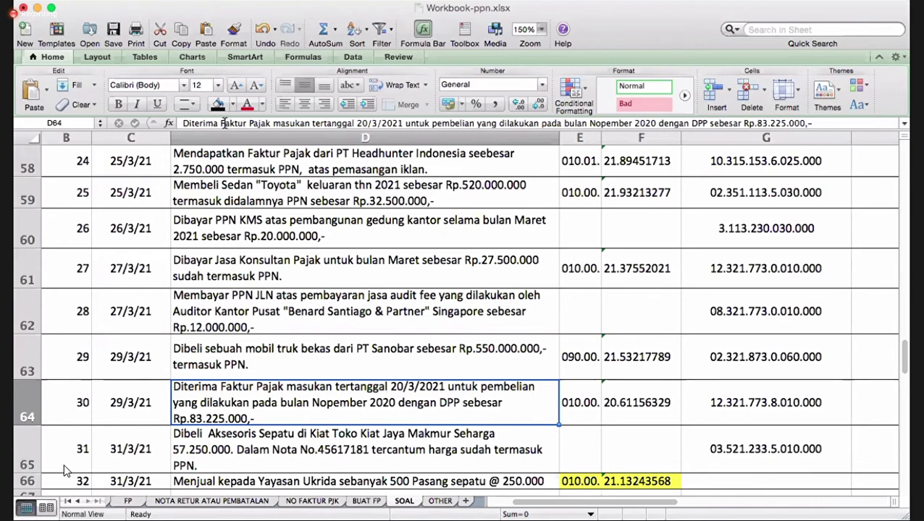
# - Append 'dan ppn 10%' to row 64's description in D64
pyautogui.click(813, 125)
pyautogui.write('DAN PP')
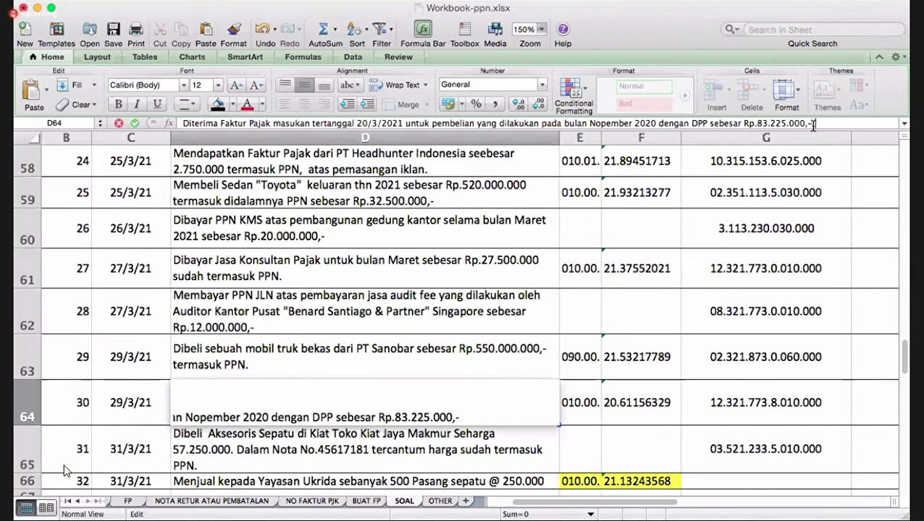
pyautogui.press('BackSpace')
pyautogui.press('BackSpace')
pyautogui.press('BackSpace')
pyautogui.press('BackSpace')
pyautogui.press('BackSpace')
pyautogui.press('BackSpace')
pyautogui.press('BackSpace')
pyautogui.write('DAN')
pyautogui.press('BackSpace')
pyautogui.press('BackSpace')
pyautogui.press('BackSpace')
pyautogui.press('BackSpace')
pyautogui.write('a')
pyautogui.press('BackSpace')
pyautogui.write('dan ppn ')
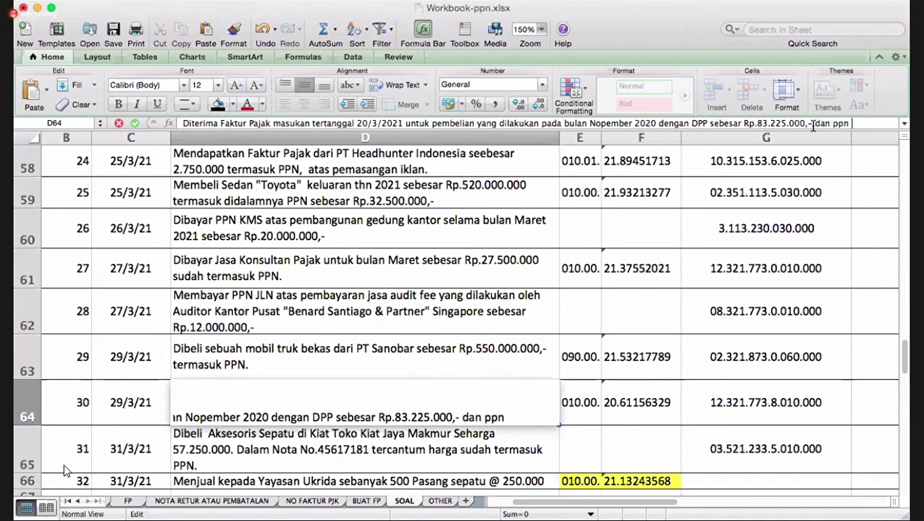
pyautogui.write('10%')
pyautogui.press('Return')
# - Enter category code B3 in J64
pyautogui.press('Up')
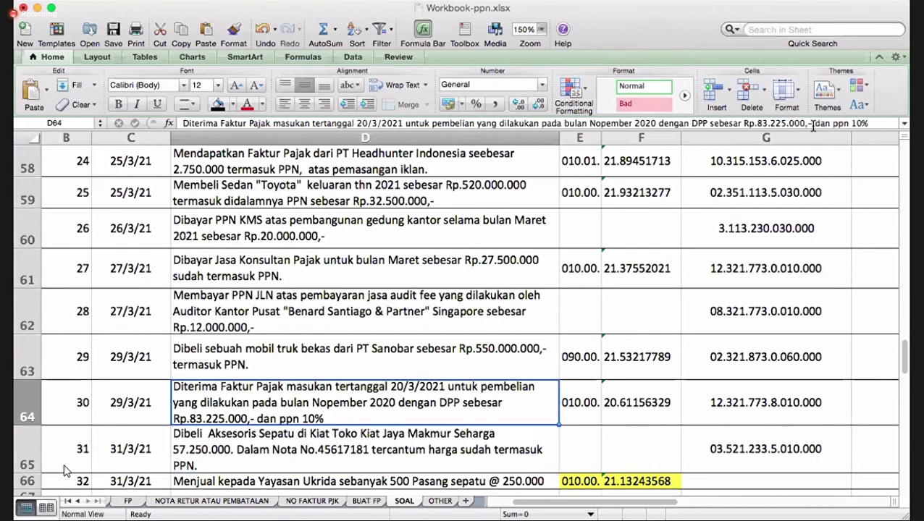
pyautogui.press('Right')
pyautogui.press('Right')
pyautogui.press('Right')
pyautogui.press('Right')
pyautogui.press('Right')
pyautogui.press('Right')
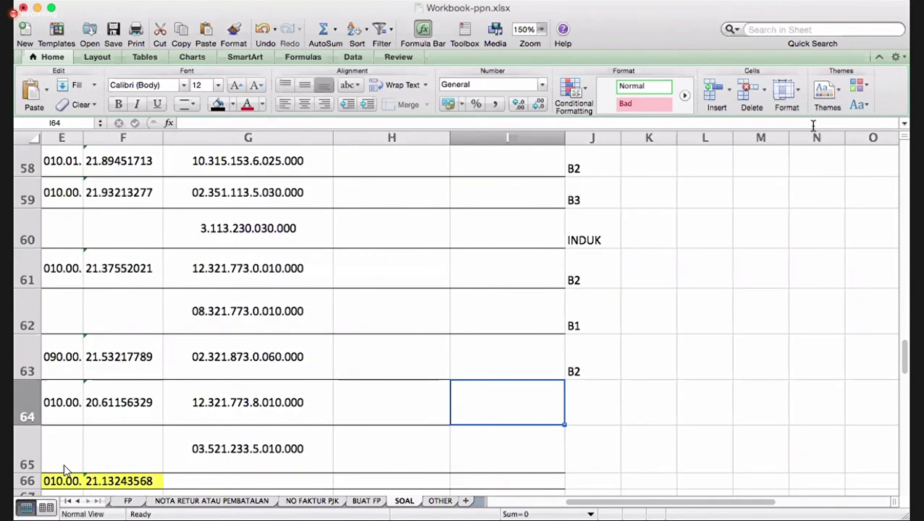
pyautogui.write('b3')
pyautogui.press('BackSpace')
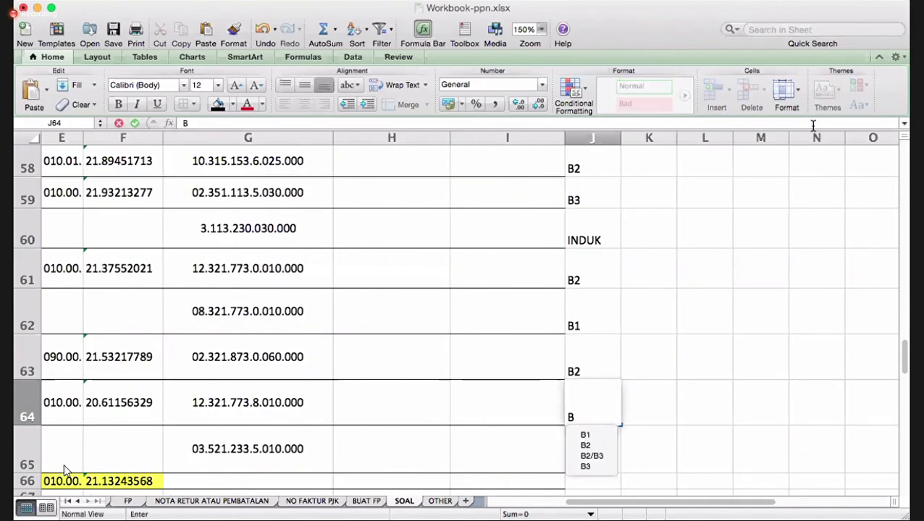
pyautogui.write('3')
pyautogui.press('Return')
# - Enter category code B2 in J65 for row 65's transaction
pyautogui.press('Left')
pyautogui.press('Left')
pyautogui.press('Left')
pyautogui.press('Left')
pyautogui.press('Left')
pyautogui.press('Left')
pyautogui.press('Left')
pyautogui.press('Left')
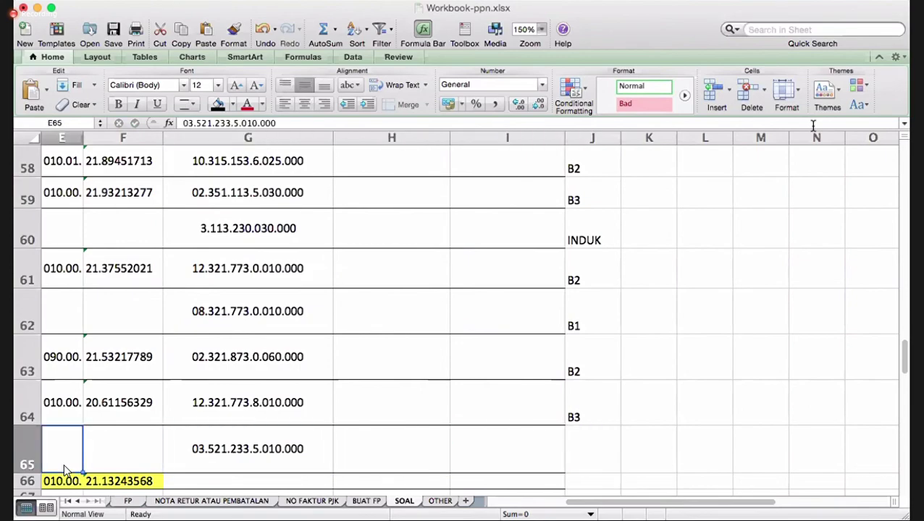
pyautogui.press('Right')
pyautogui.press('Right')
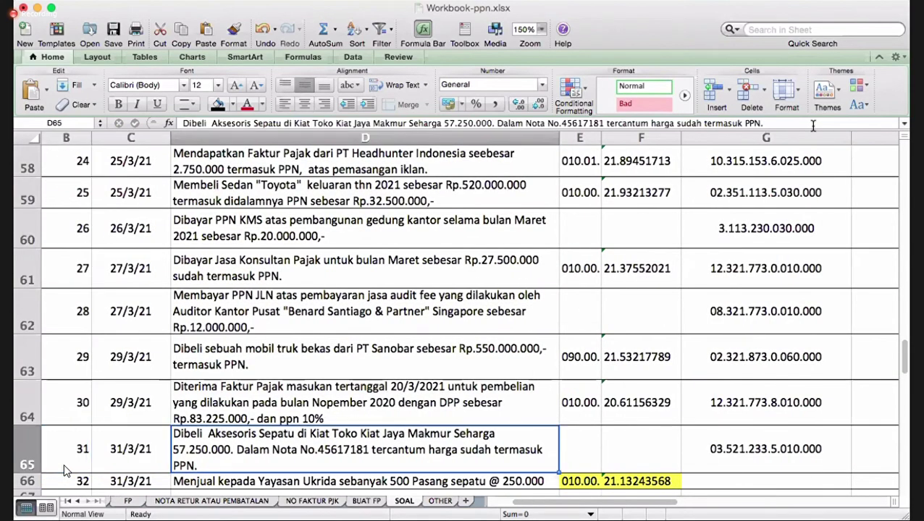
pyautogui.press('Right')
pyautogui.press('Right')
pyautogui.press('Right')
pyautogui.press('Right')
pyautogui.press('Right')
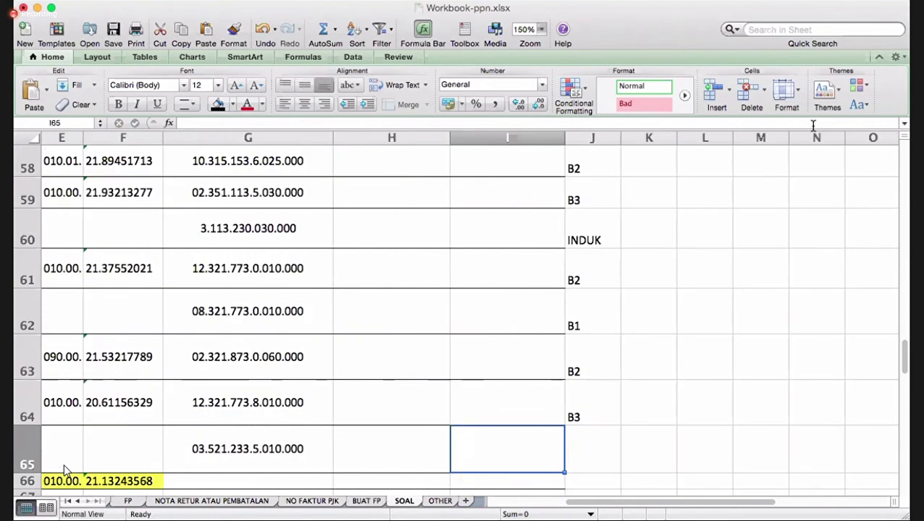
pyautogui.press('Left')
pyautogui.press('Left')
pyautogui.press('Right')
pyautogui.press('Right')
pyautogui.press('Left')
pyautogui.press('Right')
pyautogui.write('B')
pyautogui.press('Escape')
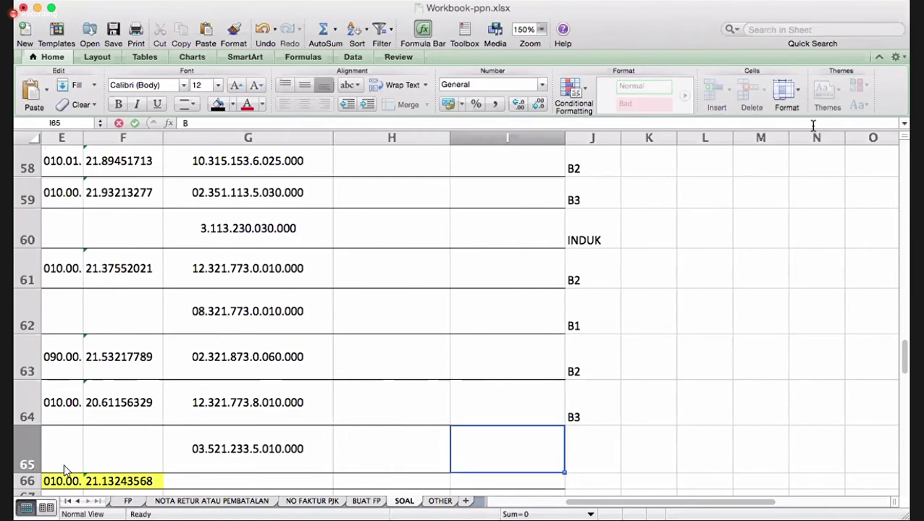
pyautogui.press('Right')
pyautogui.write('B32')
pyautogui.press('BackSpace')
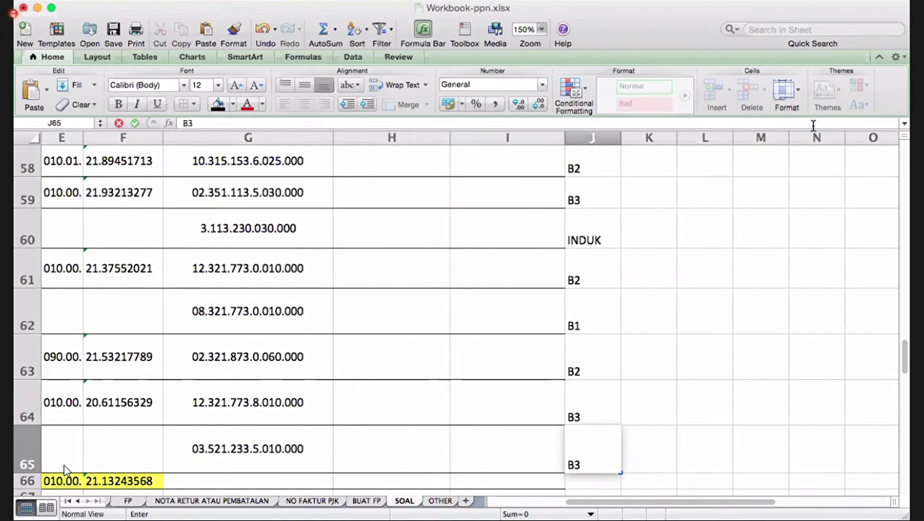
pyautogui.press('BackSpace')
pyautogui.write('2')
pyautogui.press('Return')
# - Enter category code A2 in J66 for the last transaction
pyautogui.press('Left')
pyautogui.press('Left')
pyautogui.press('Left')
pyautogui.press('Left')
pyautogui.press('Left')
pyautogui.press('Left')
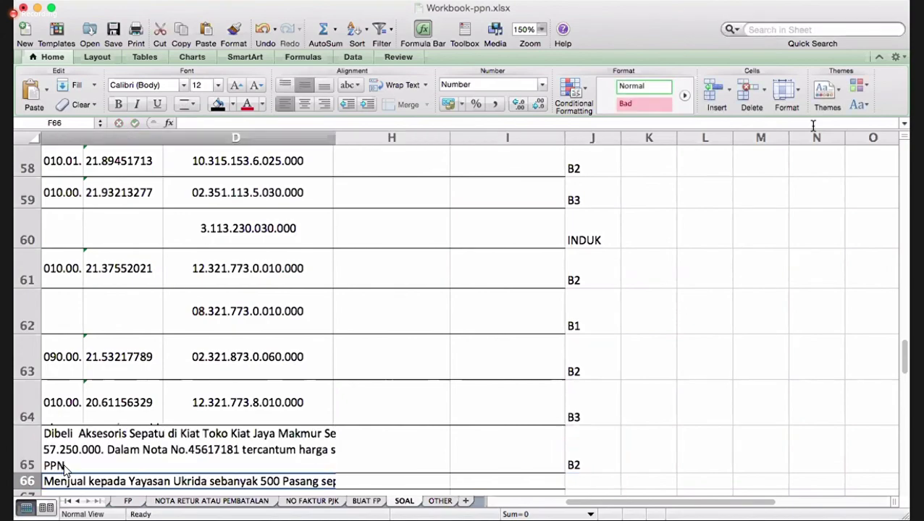
pyautogui.press('Left')
pyautogui.press('Right')
pyautogui.press('Right')
pyautogui.press('Right')
pyautogui.press('Right')
pyautogui.press('Right')
pyautogui.press('Right')
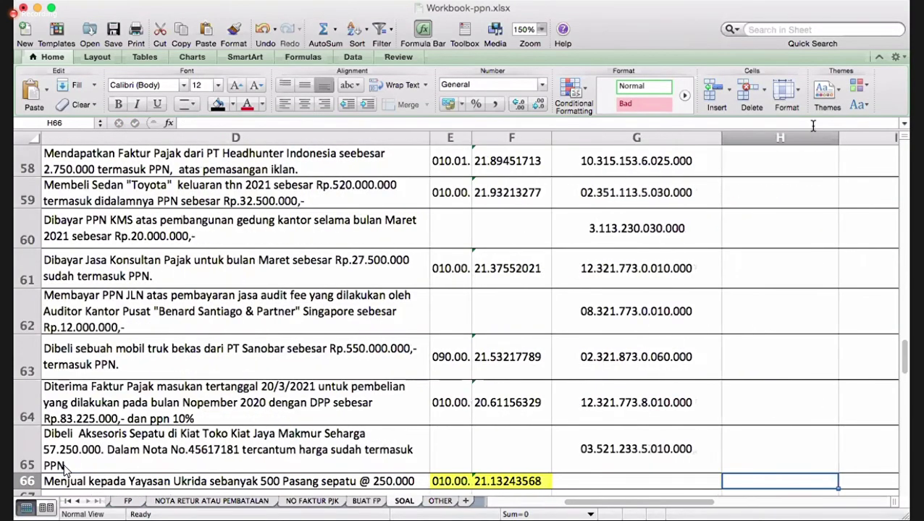
pyautogui.press('Right')
pyautogui.write('A')
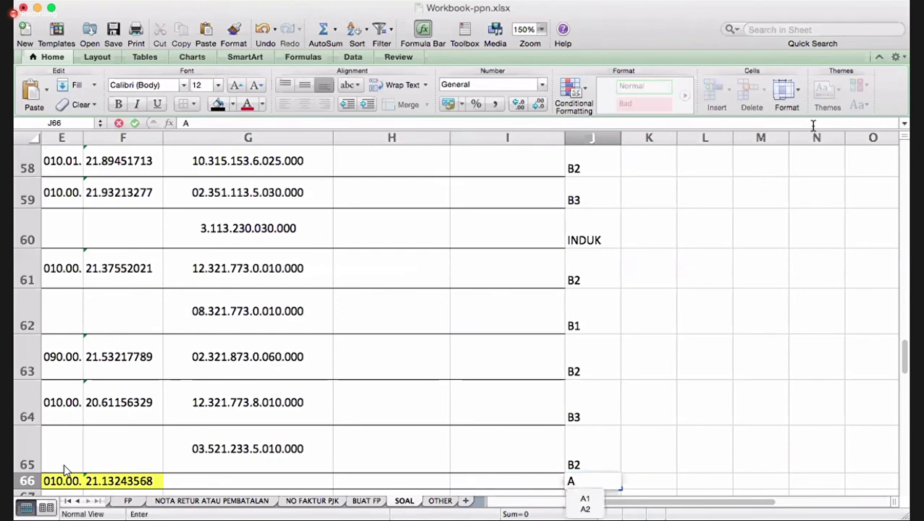
pyautogui.write('2')
pyautogui.press('Return')
pyautogui.press('Return')
pyautogui.press('Left')
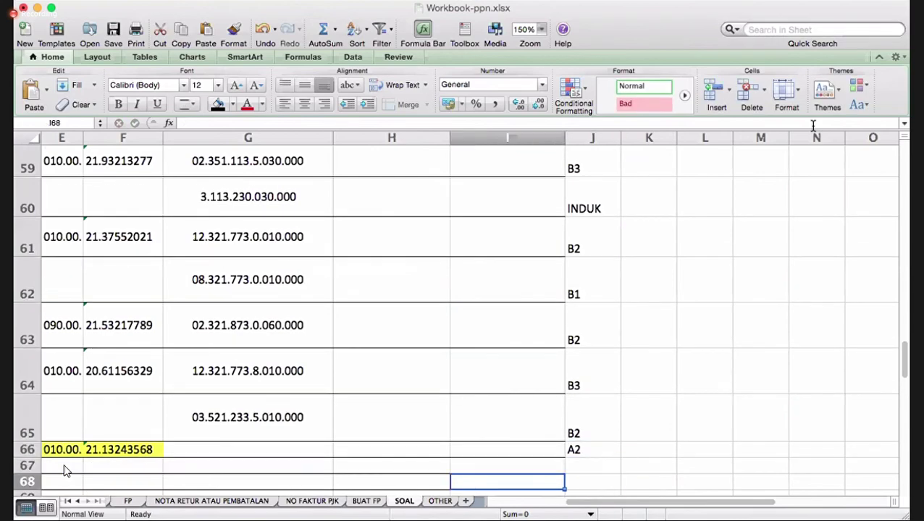
pyautogui.press('Left')
pyautogui.press('Left')
pyautogui.press('Left')
pyautogui.press('Left')
pyautogui.press('Left')
pyautogui.press('Left')
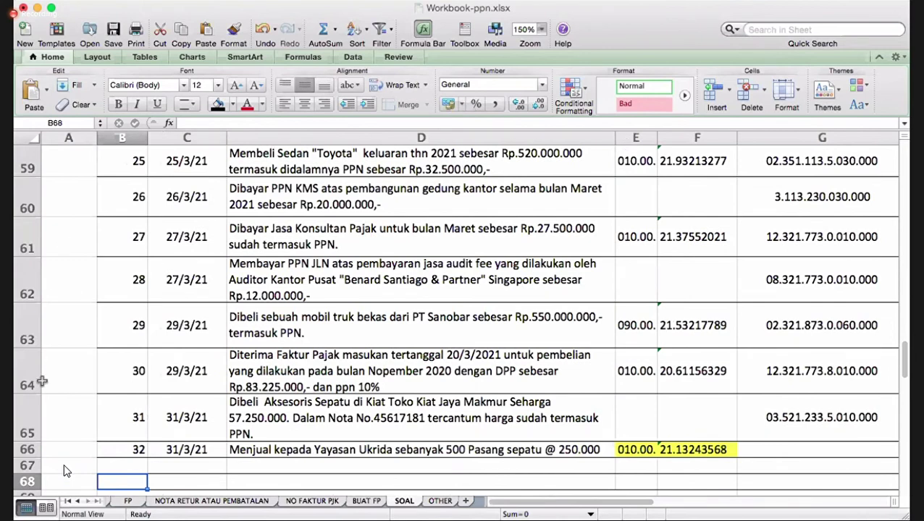
# - Insert a blank row 65 above transaction 31
pyautogui.click(27, 414)
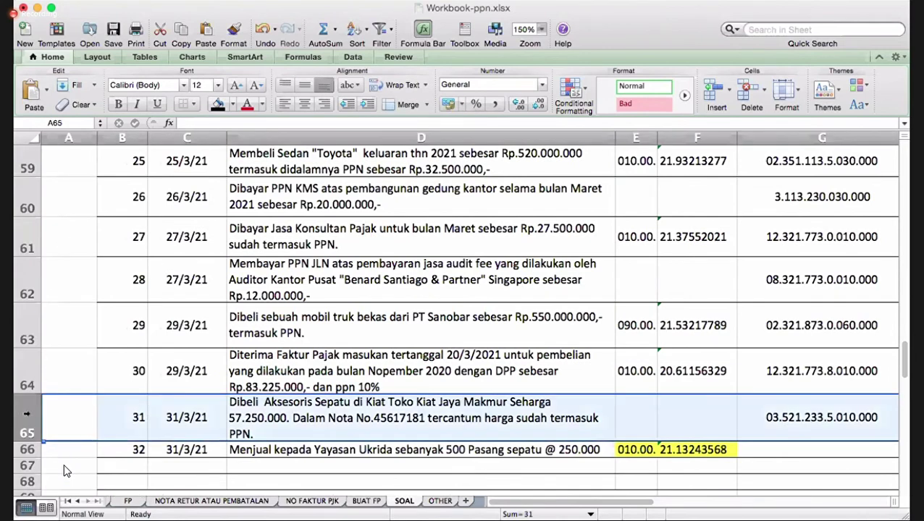
pyautogui.rightClick(27, 414)
pyautogui.click(73, 421)
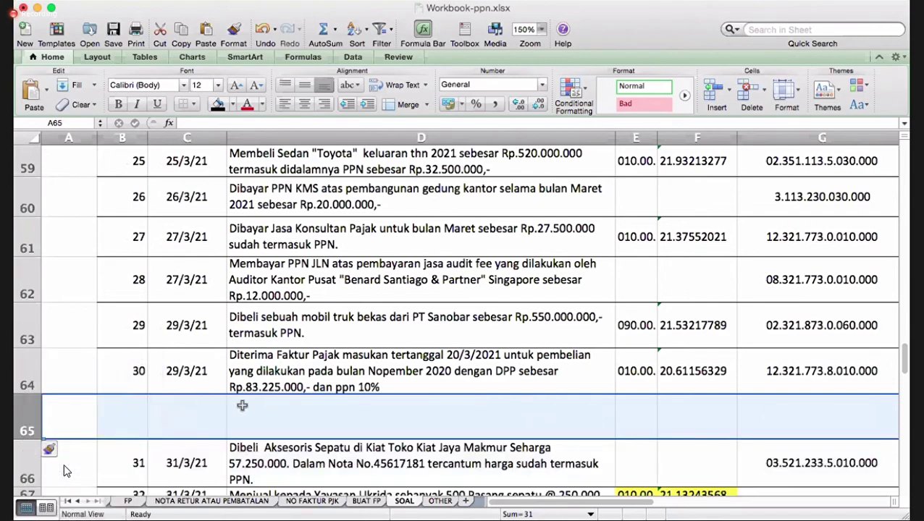
# - Type 'diterima nota retur atas penjualan sebesar Rp.27.500.000,- (termasuk PPN)' into D65
pyautogui.click(263, 418)
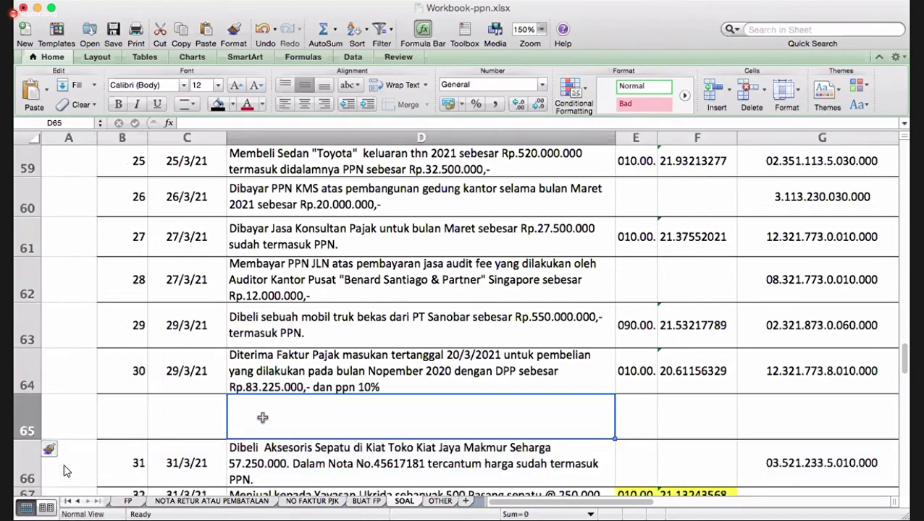
pyautogui.write('DIT')
pyautogui.press('BackSpace')
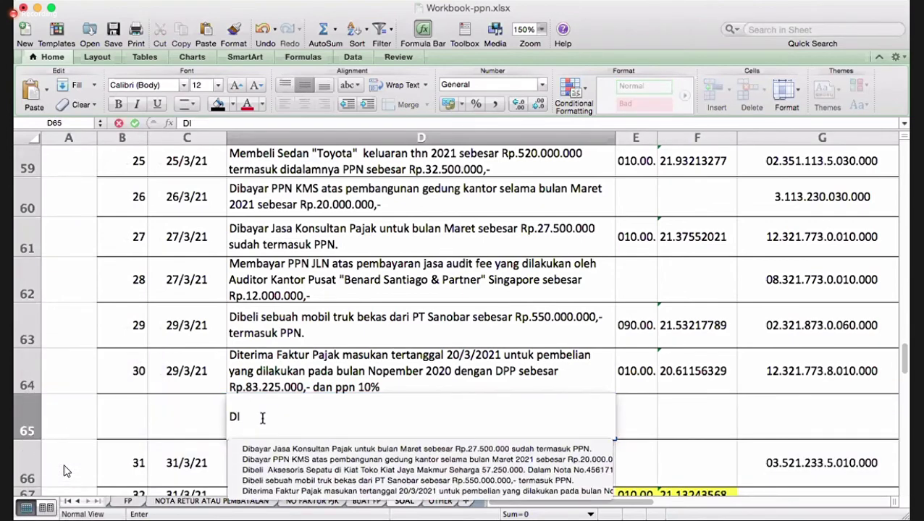
pyautogui.press('BackSpace')
pyautogui.write('dite')
pyautogui.press('BackSpace')
pyautogui.press('BackSpace')
pyautogui.press('BackSpace')
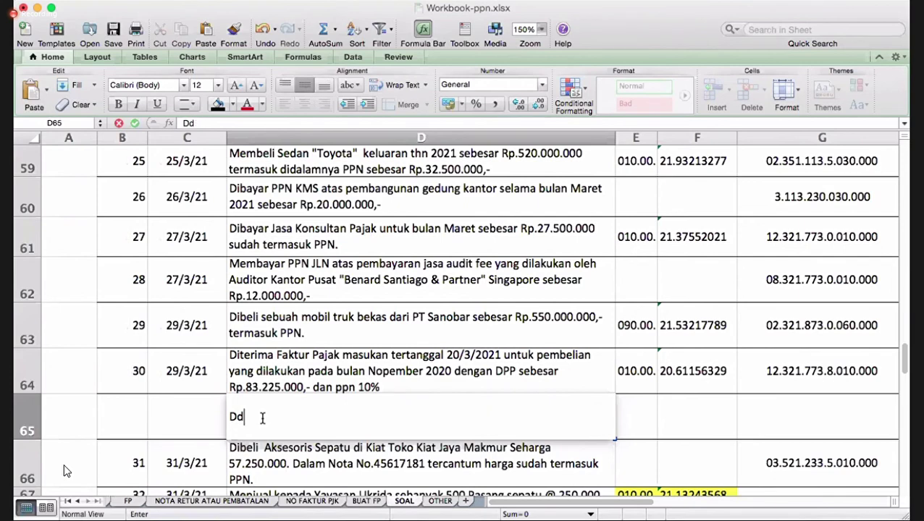
pyautogui.press('BackSpace')
pyautogui.write('iterima')
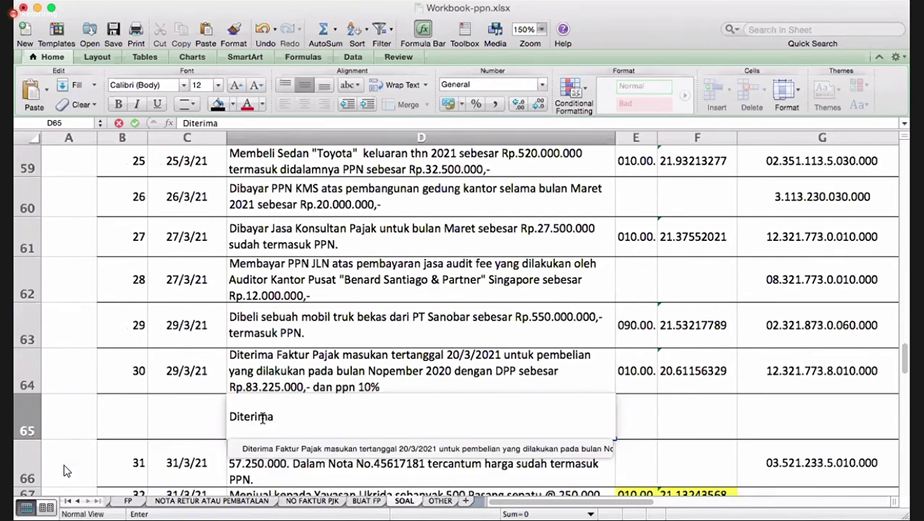
pyautogui.write(' nota retur')
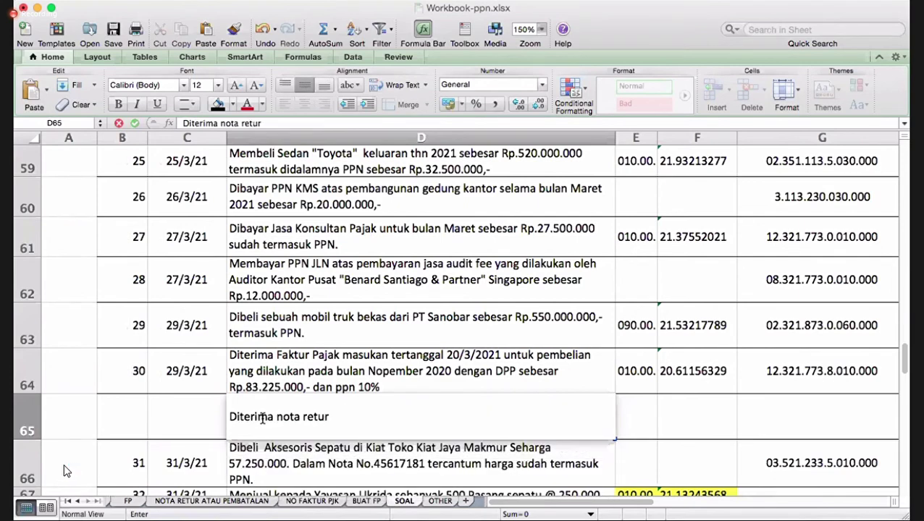
pyautogui.write(' atas pen')
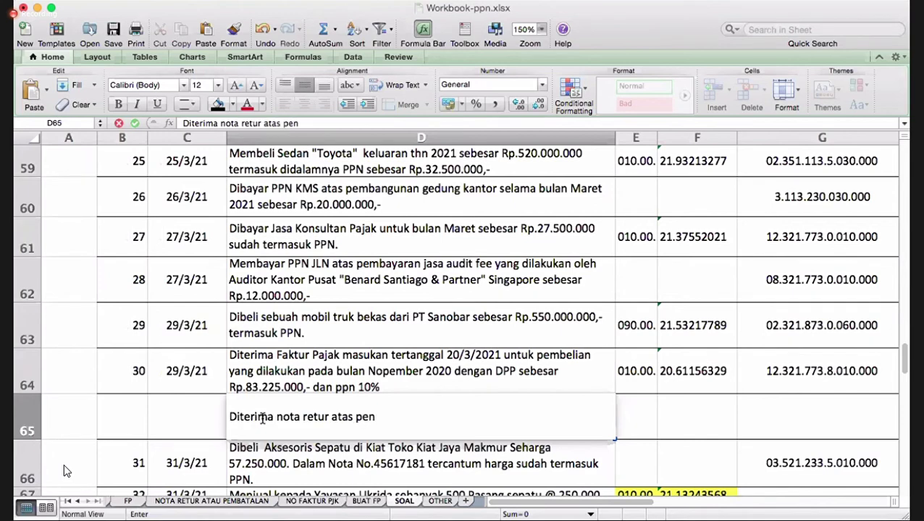
pyautogui.write('jualan sebsa')
pyautogui.press('BackSpace')
pyautogui.press('BackSpace')
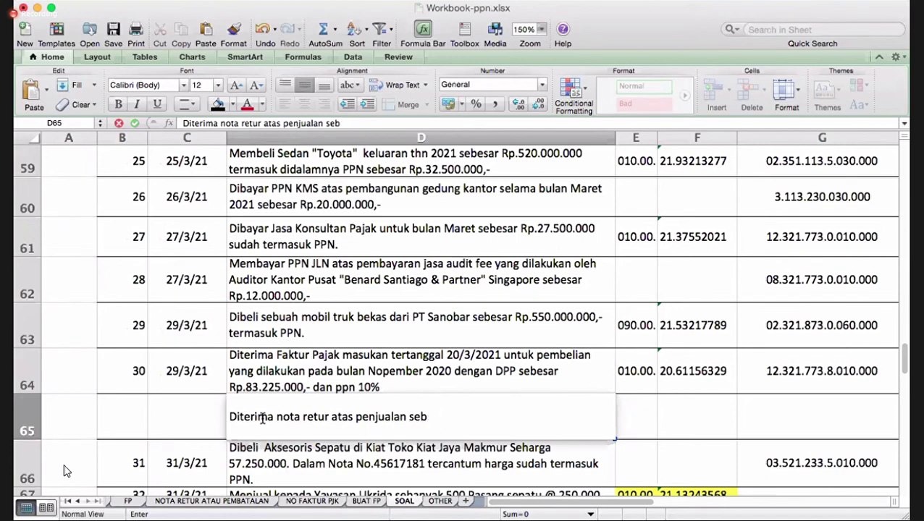
pyautogui.write('esar Rp.')
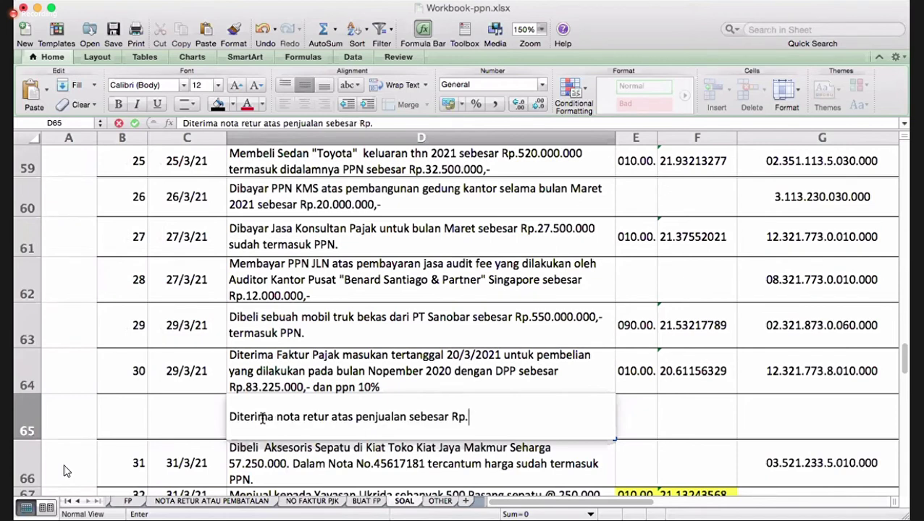
pyautogui.write('5')
pyautogui.write('56')
pyautogui.press('BackSpace')
pyautogui.press('BackSpace')
pyautogui.press('BackSpace')
pyautogui.write('27.500.000,-')
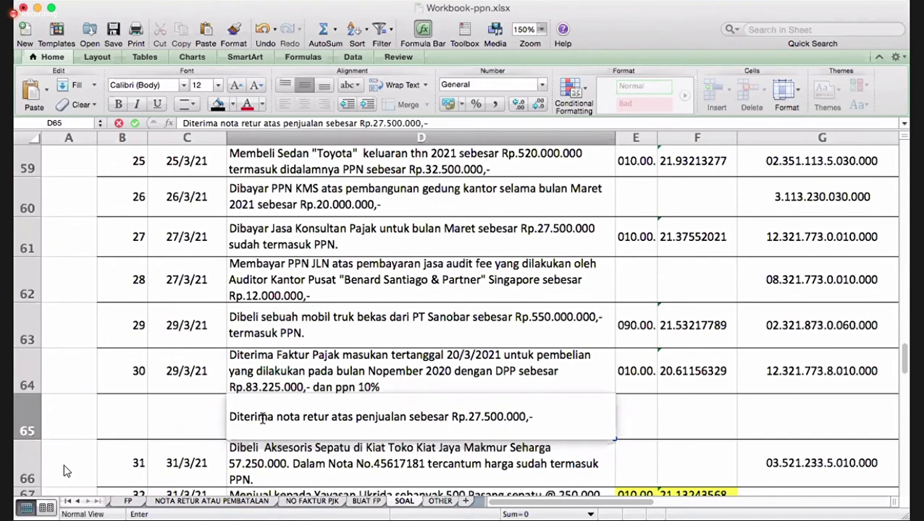
pyautogui.write(' (termasuk')
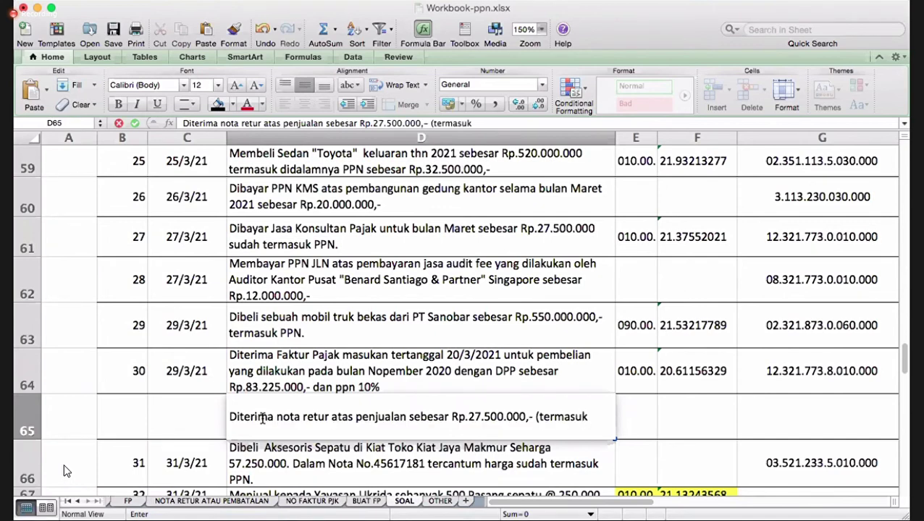
pyautogui.write(' PPN)')
pyautogui.press('Return')
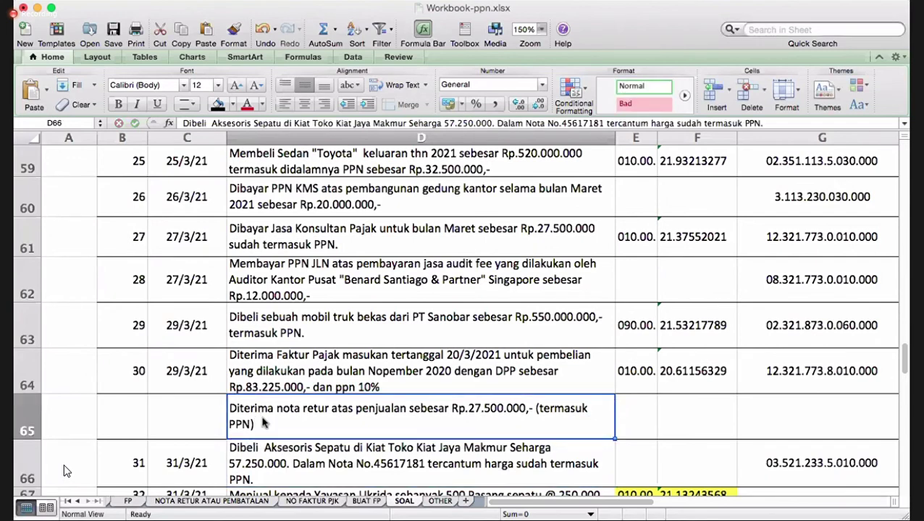
pyautogui.press('Up')
pyautogui.press('Left')
# - Date the return row 29/3/21 in C65
pyautogui.write('29/3/20')
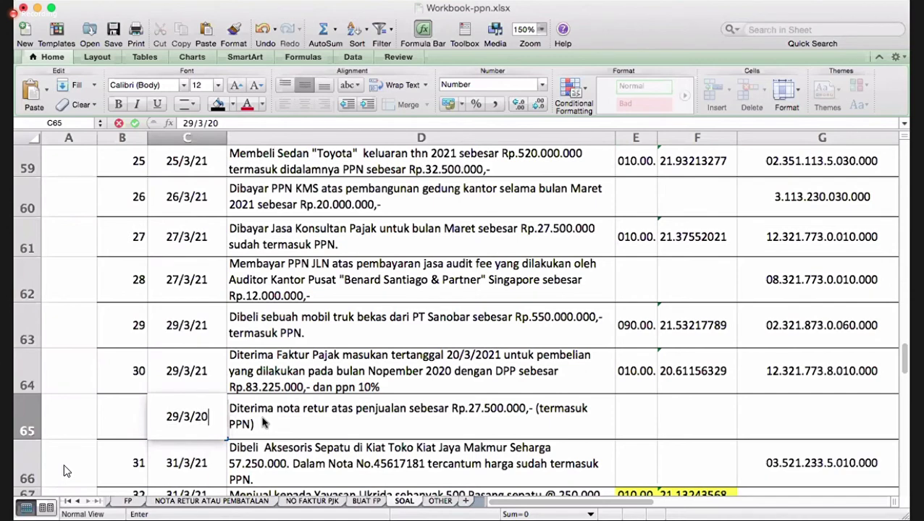
pyautogui.press('BackSpace')
pyautogui.write('1')
pyautogui.press('Return')
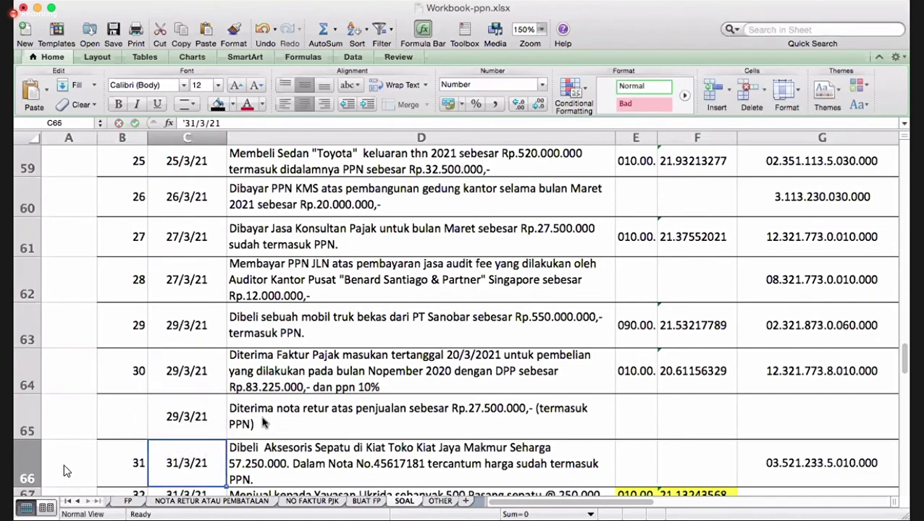
pyautogui.press('Up')
# - Number rows 65, 66 and 67 as 31, 32 and 33 in column B
pyautogui.click(138, 414)
pyautogui.write('30\\')
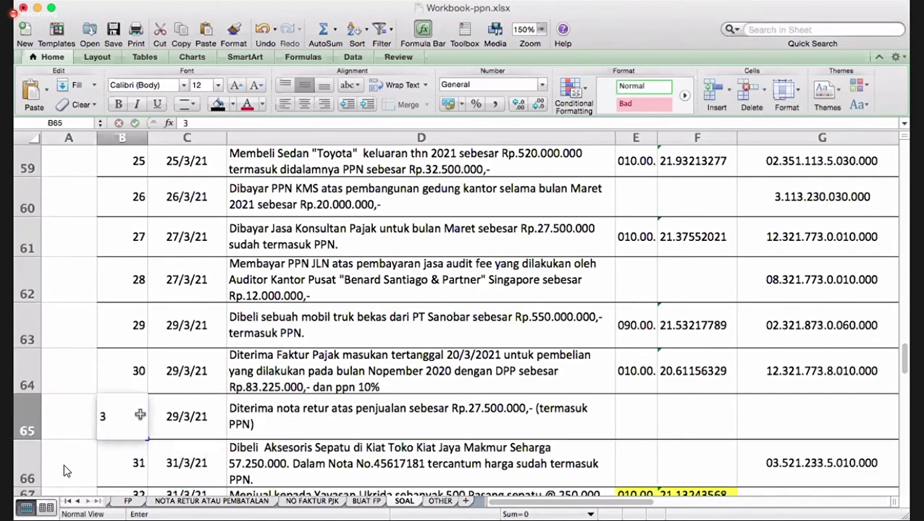
pyautogui.press('Return')
pyautogui.press('Up')
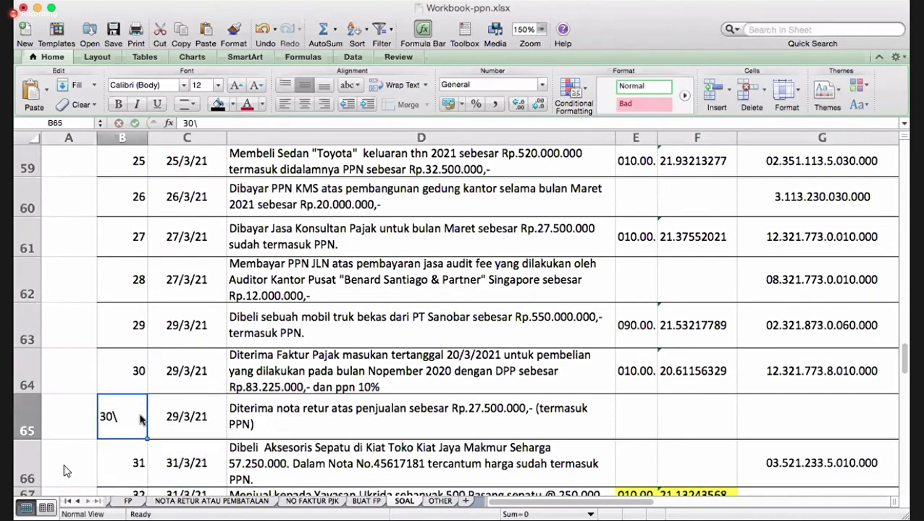
pyautogui.write('31')
pyautogui.press('Return')
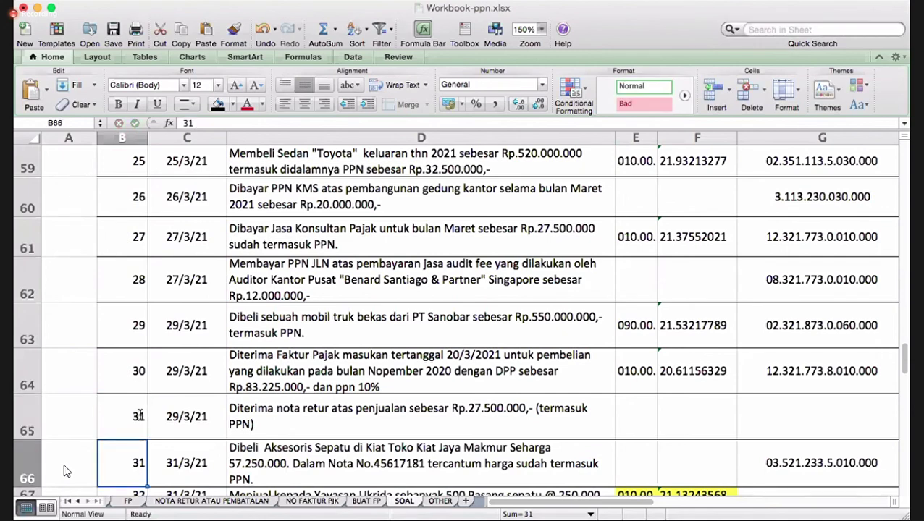
pyautogui.write('32')
pyautogui.press('Return')
pyautogui.write('33')
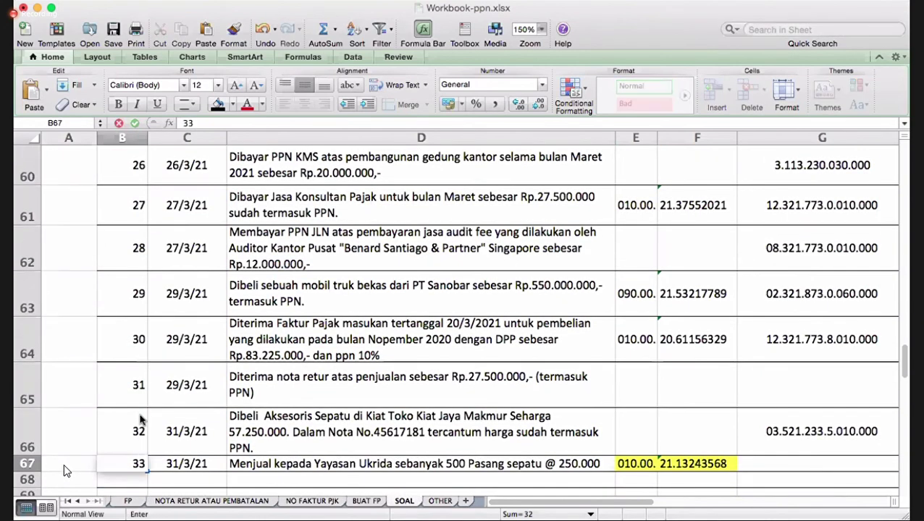
pyautogui.press('Return')
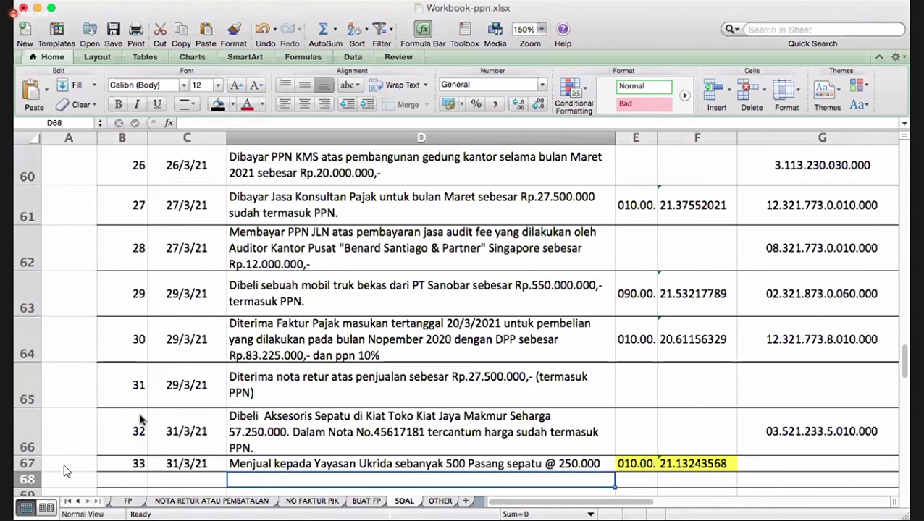
# - Move along row 65 toward the category column
pyautogui.press('Right')
pyautogui.press('Right')
pyautogui.press('Right')
pyautogui.press('Right')
pyautogui.press('Right')
pyautogui.press('Right')
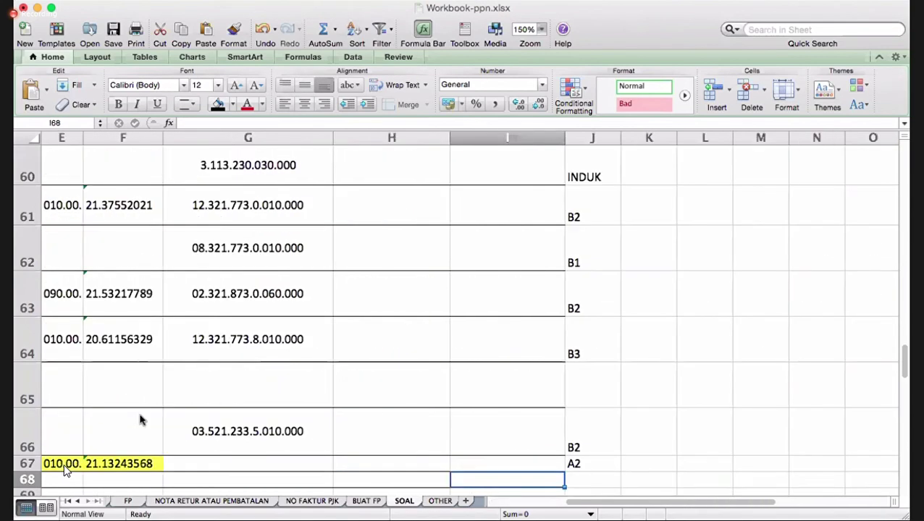
pyautogui.press('Up')
pyautogui.press('Up')
pyautogui.press('Up')
pyautogui.press('Left')
pyautogui.press('Left')
pyautogui.press('Left')
pyautogui.press('Left')
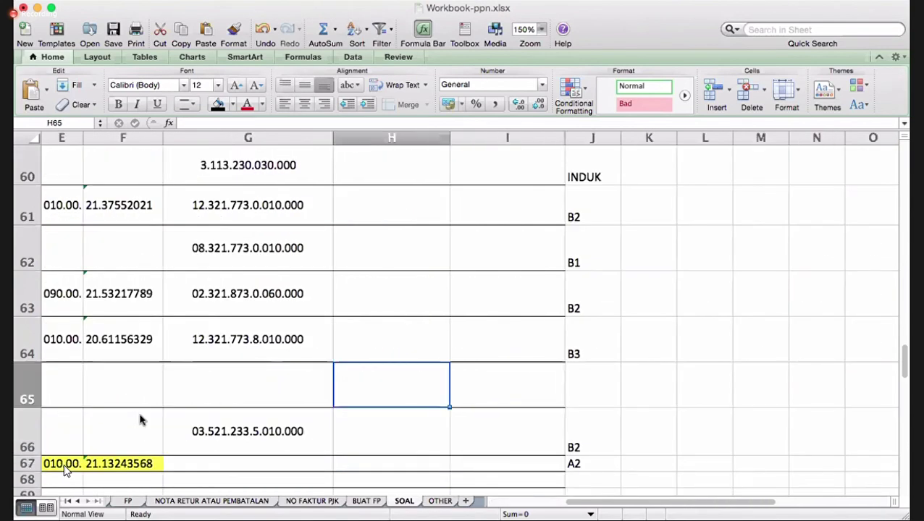
pyautogui.press('Left')
pyautogui.press('Left')
pyautogui.press('Right')
pyautogui.press('Right')
pyautogui.press('Right')
pyautogui.press('Right')
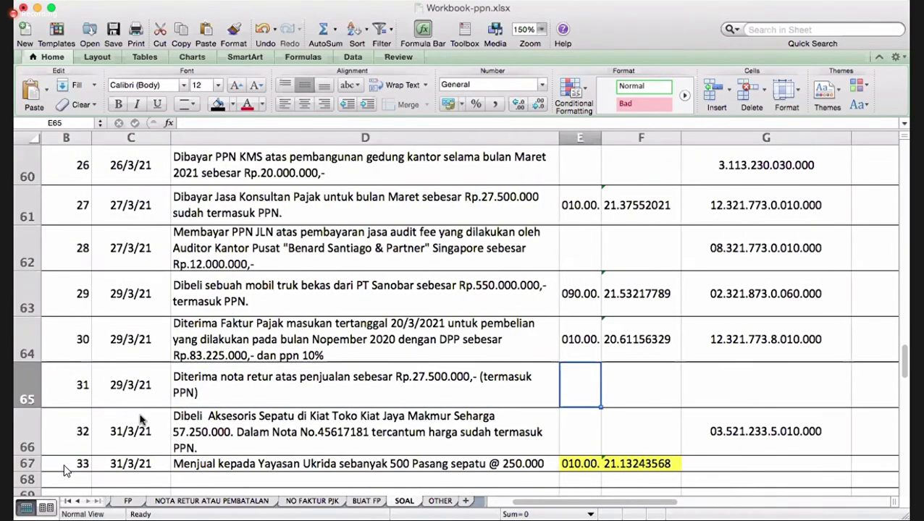
pyautogui.press('Right')
pyautogui.press('Right')
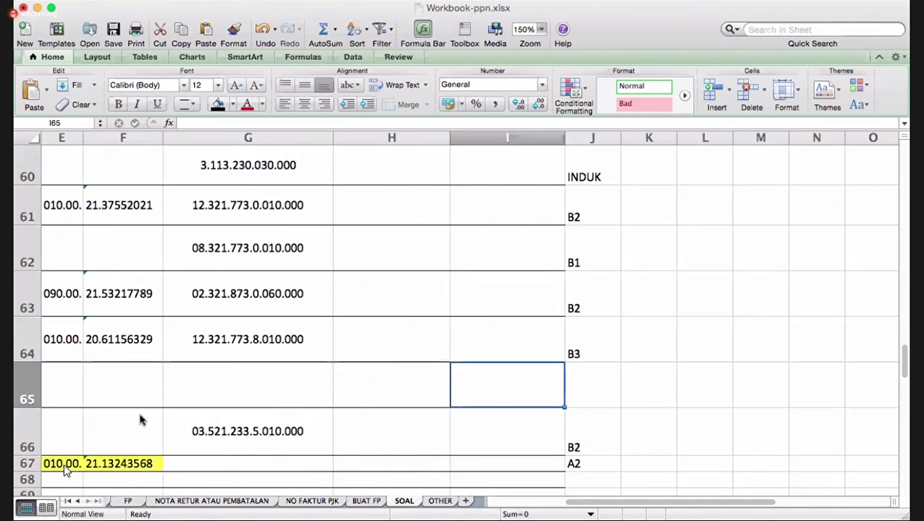
# - Enter A2 in J65 and extend it to 'A2 SBG PENGURANG'
pyautogui.press('Right')
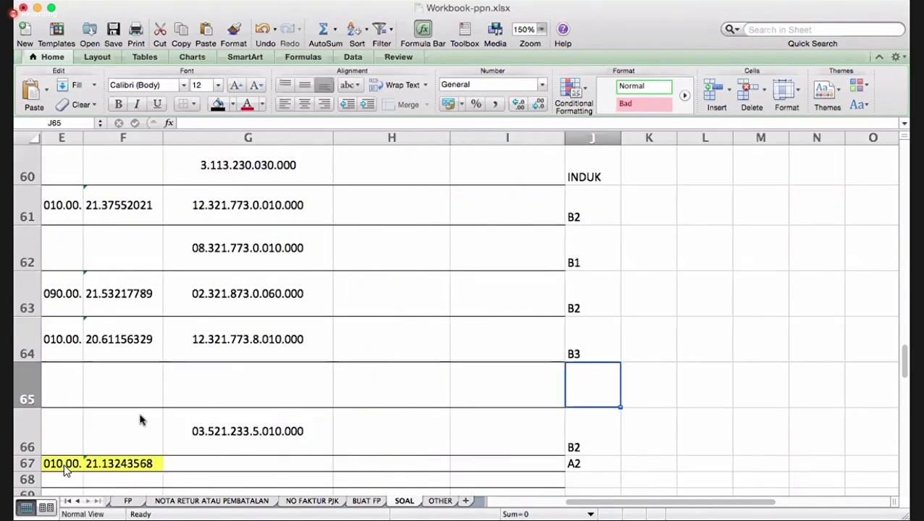
pyautogui.write('a')
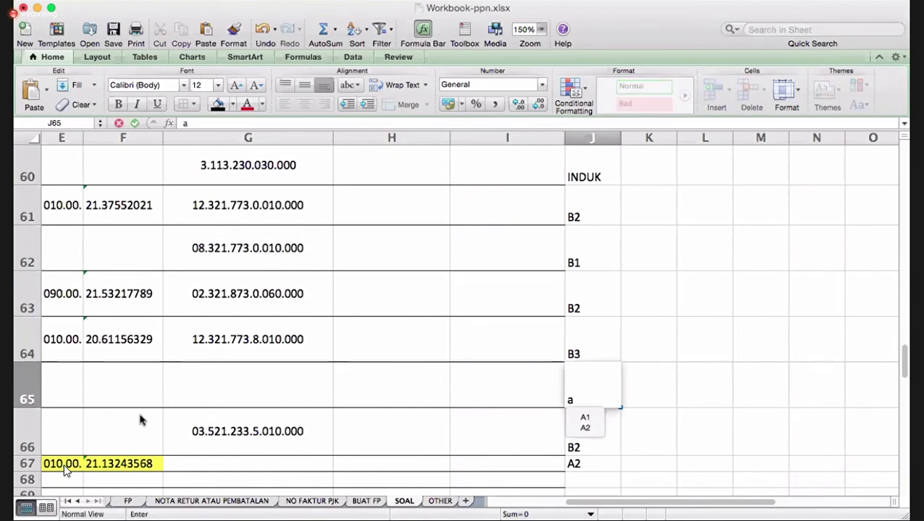
pyautogui.press('BackSpace')
pyautogui.write('a2')
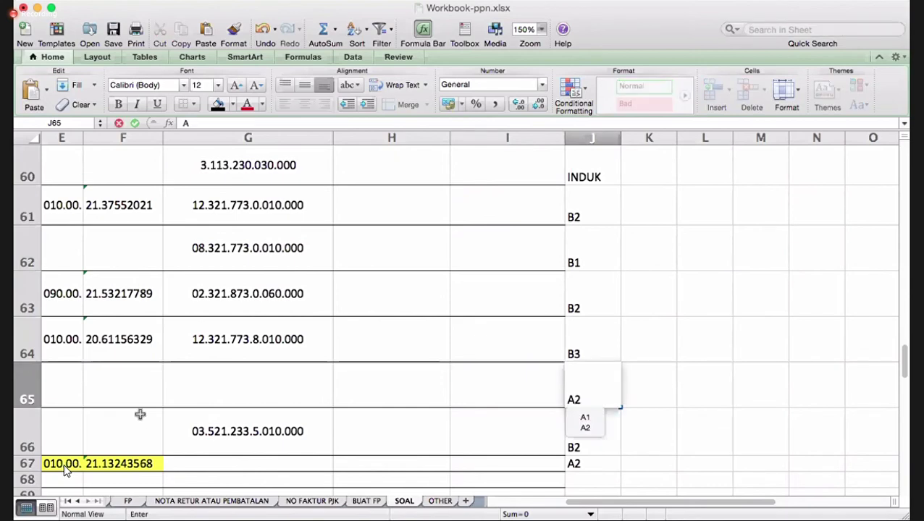
pyautogui.press('Return')
pyautogui.press('Up')
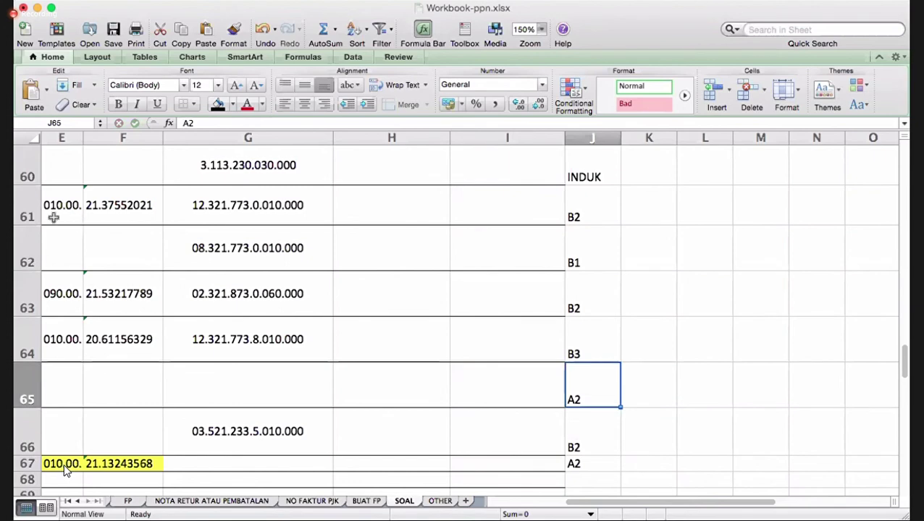
pyautogui.click(214, 124)
pyautogui.write('SB')
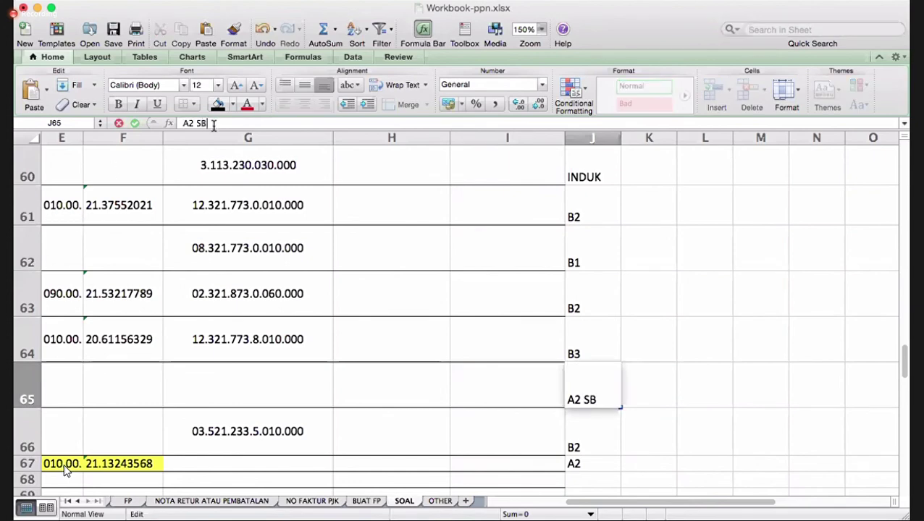
pyautogui.write('G PENGURANG')
pyautogui.press('Return')
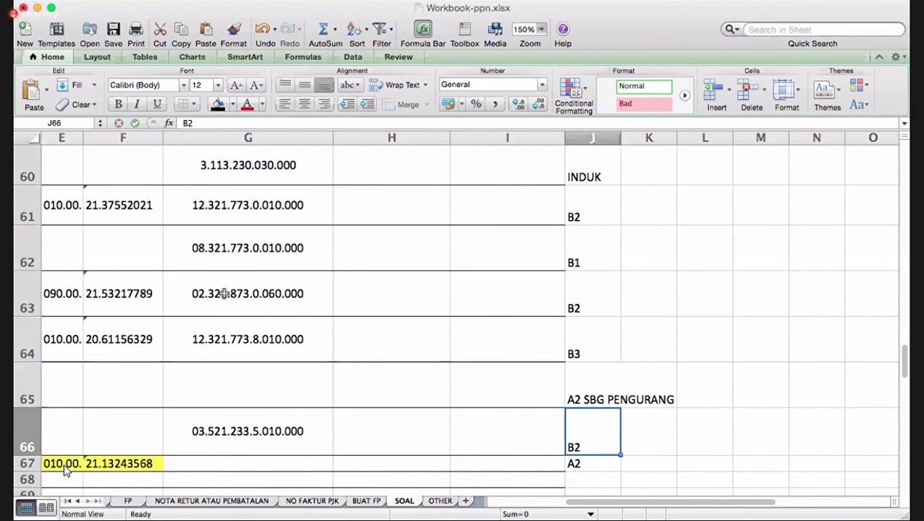
# - Save the workbook
pyautogui.hscroll(-5, 224, 293)
pyautogui.scroll(-5, 223, 293)
pyautogui.scroll(4, 224, 293)
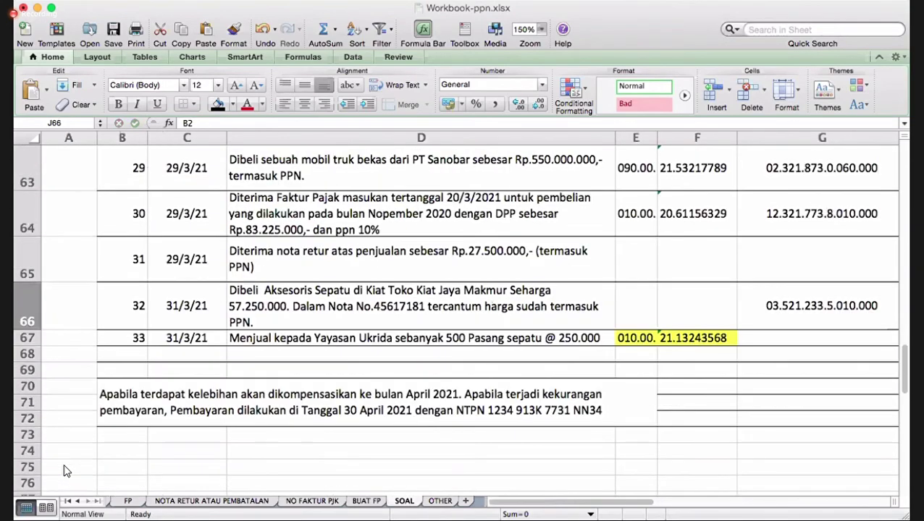
pyautogui.click(113, 29)
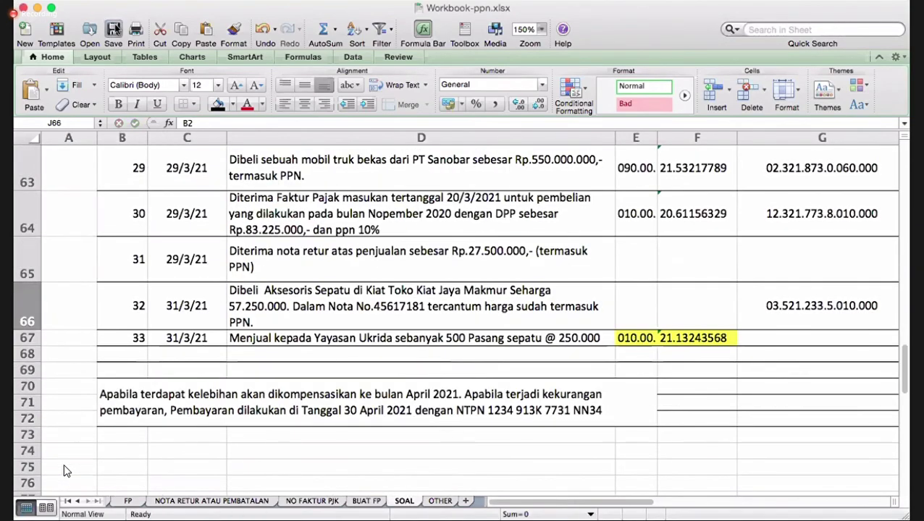
# - Scroll down to the overpayment compensation note below row 67
pyautogui.scroll(10, 463, 287)
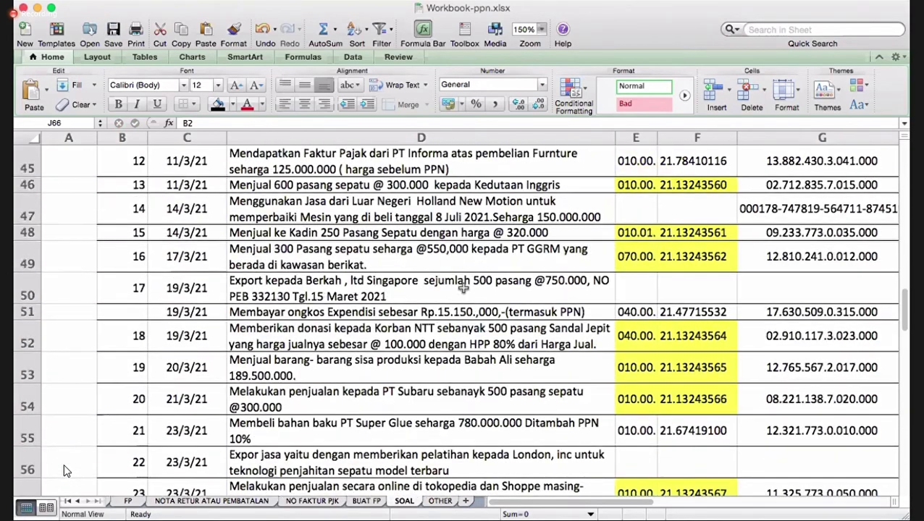
pyautogui.scroll(8, 463, 287)
pyautogui.scroll(-5, 463, 287)
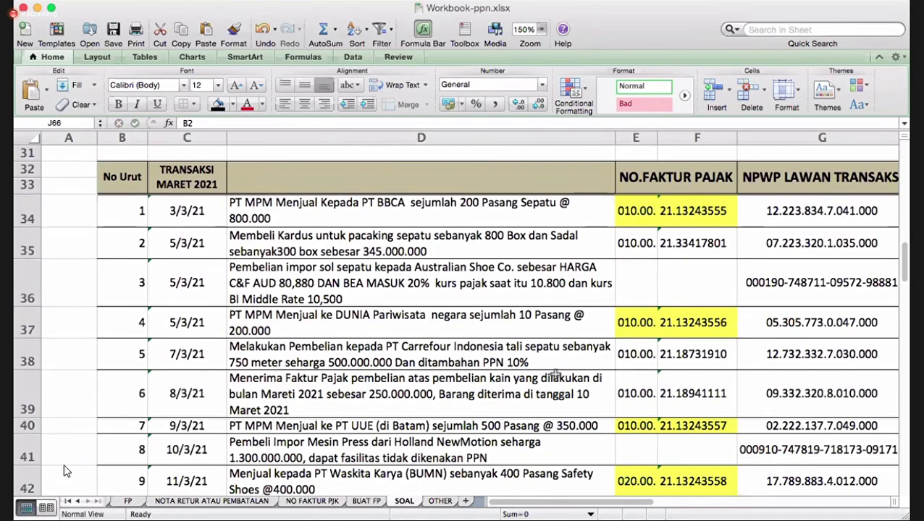
pyautogui.scroll(-10, 554, 375)
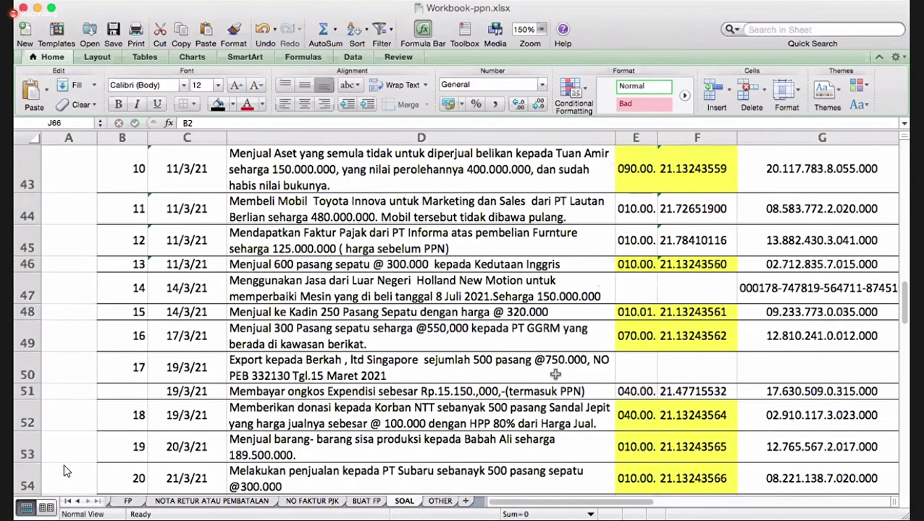
pyautogui.hscroll(2, 555, 374)
pyautogui.scroll(-12, 555, 374)
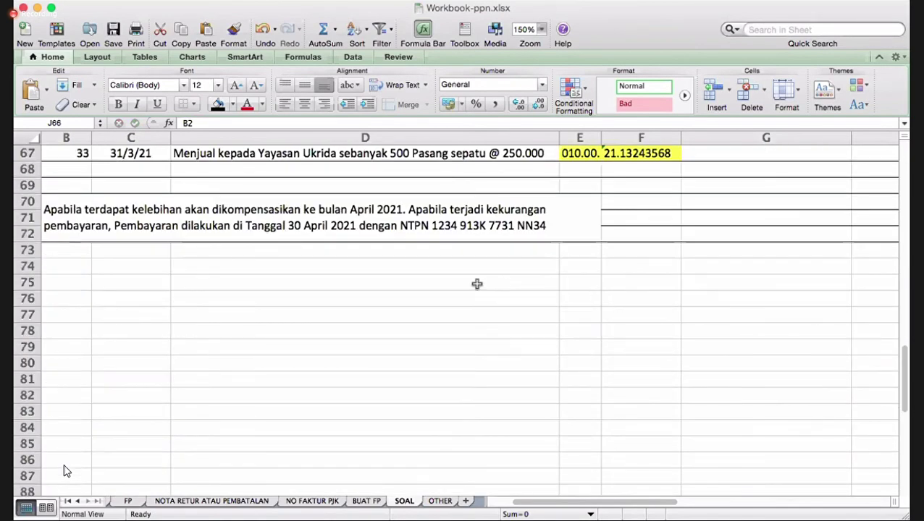
pyautogui.click(446, 277)
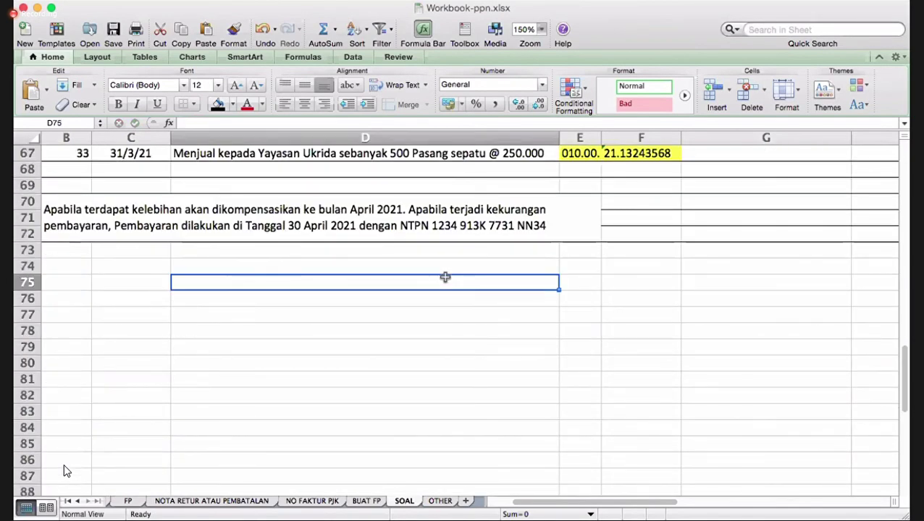
pyautogui.write('EMA')
pyautogui.press('BackSpace')
pyautogui.press('BackSpace')
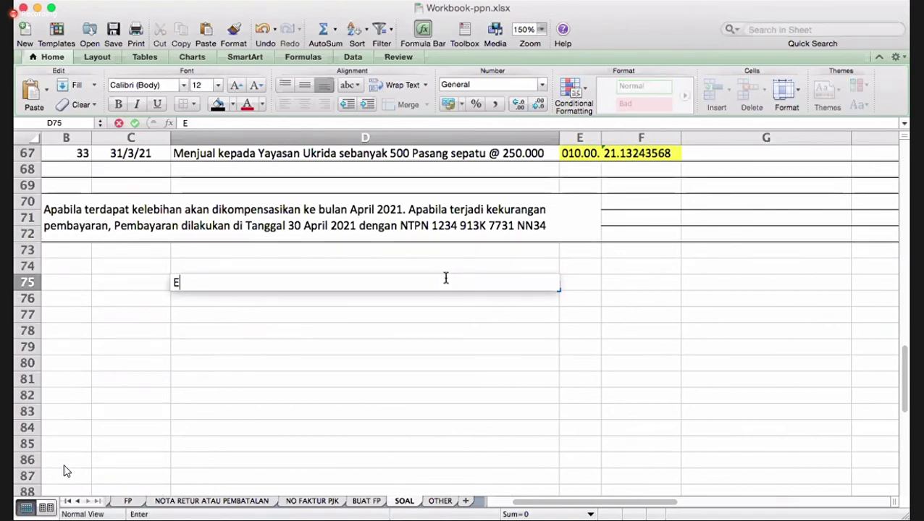
pyautogui.write('mail kapus.')
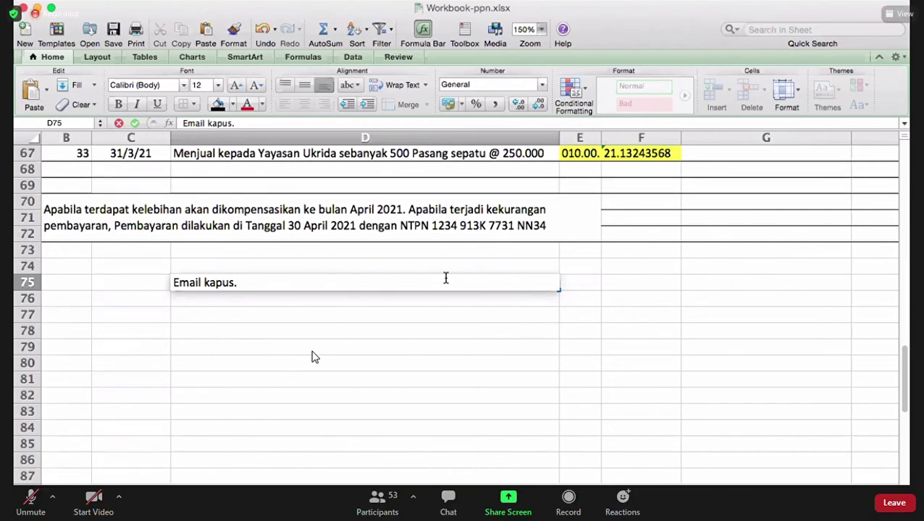
pyautogui.press('BackSpace')
pyautogui.press('BackSpace')
pyautogui.press('BackSpace')
pyautogui.press('BackSpace')
pyautogui.press('BackSpace')
pyautogui.press('BackSpace')
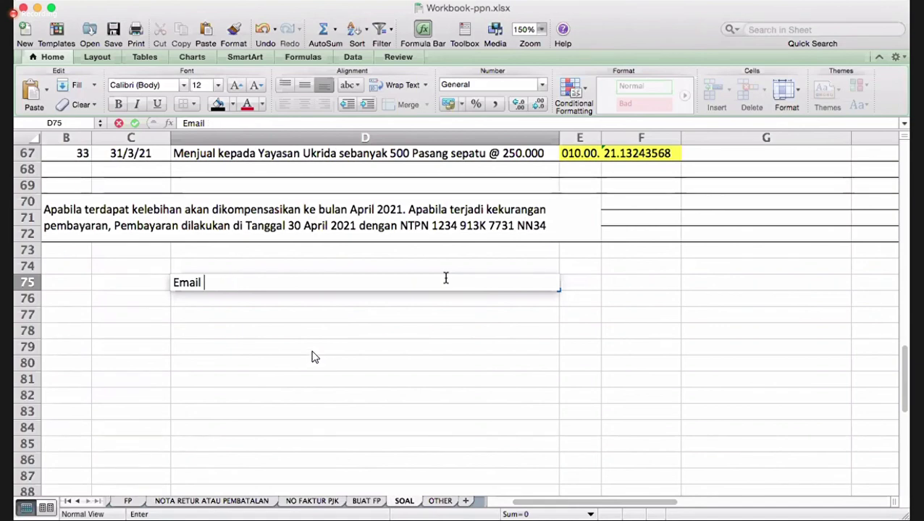
pyautogui.press('BackSpace')
pyautogui.press('BackSpace')
pyautogui.press('BackSpace')
pyautogui.press('BackSpace')
pyautogui.press('BackSpace')
pyautogui.press('BackSpace')
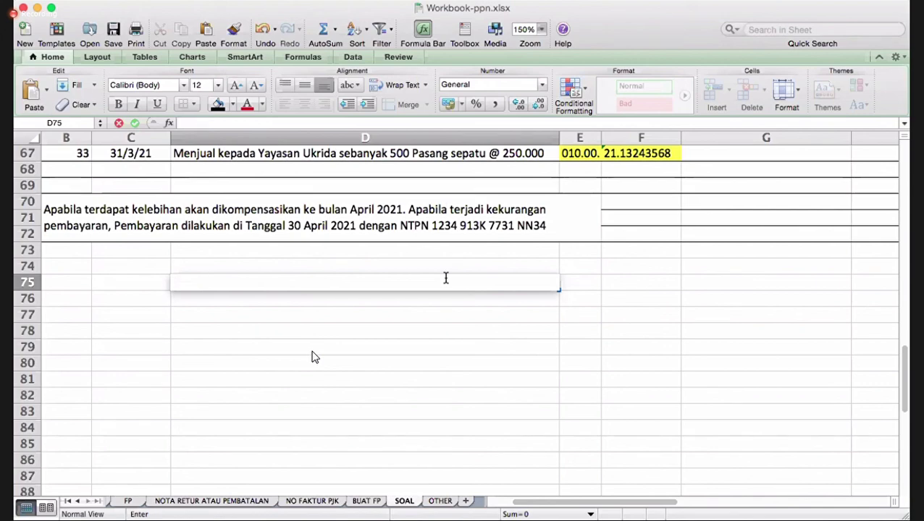
pyautogui.press('Return')
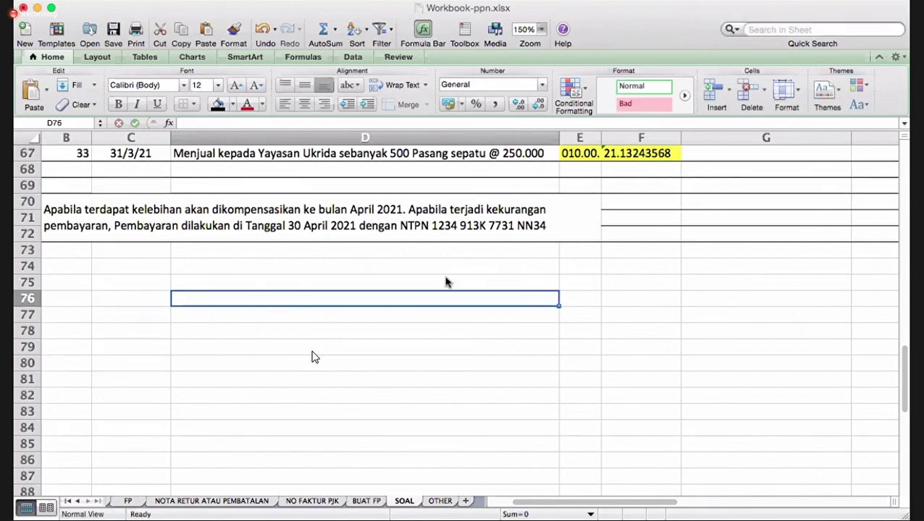
pyautogui.click(446, 282)
# - Type 'kterangan :' into B69 above the merged payment note
pyautogui.scroll(2, 494, 357)
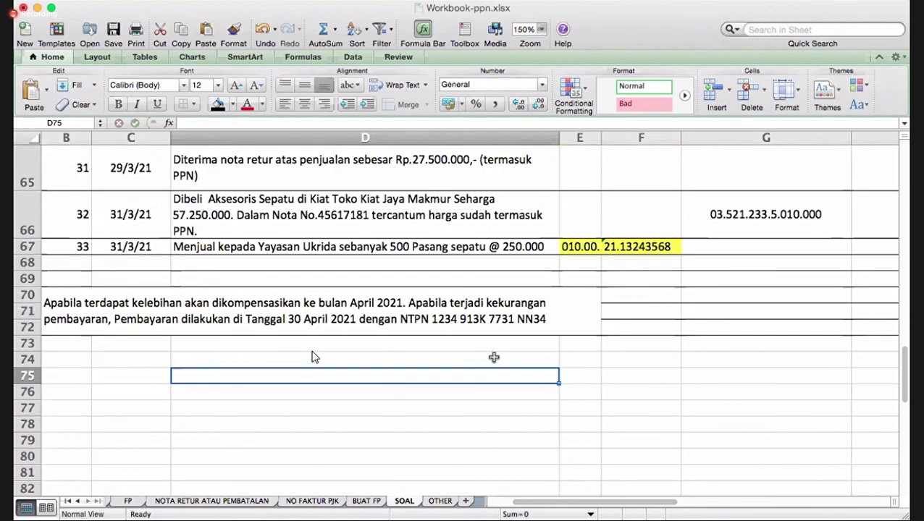
pyautogui.hscroll(-2, 494, 357)
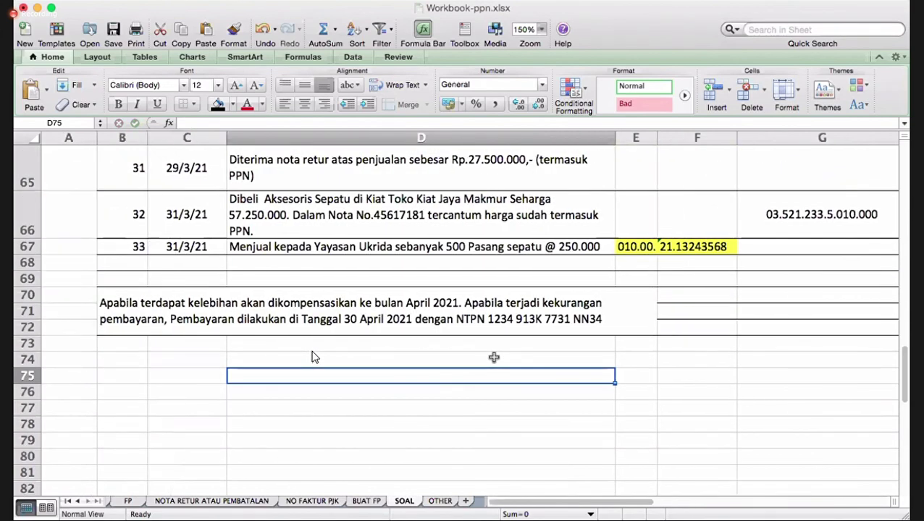
pyautogui.click(358, 329)
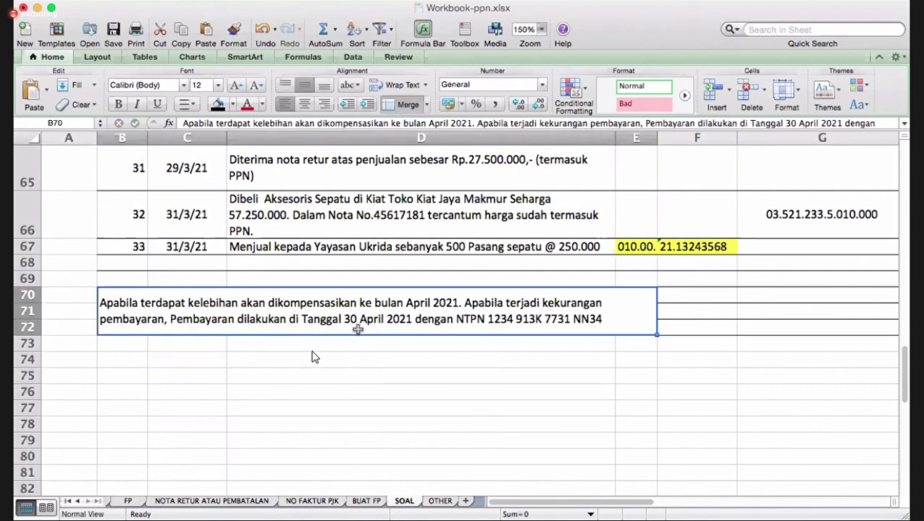
pyautogui.click(118, 282)
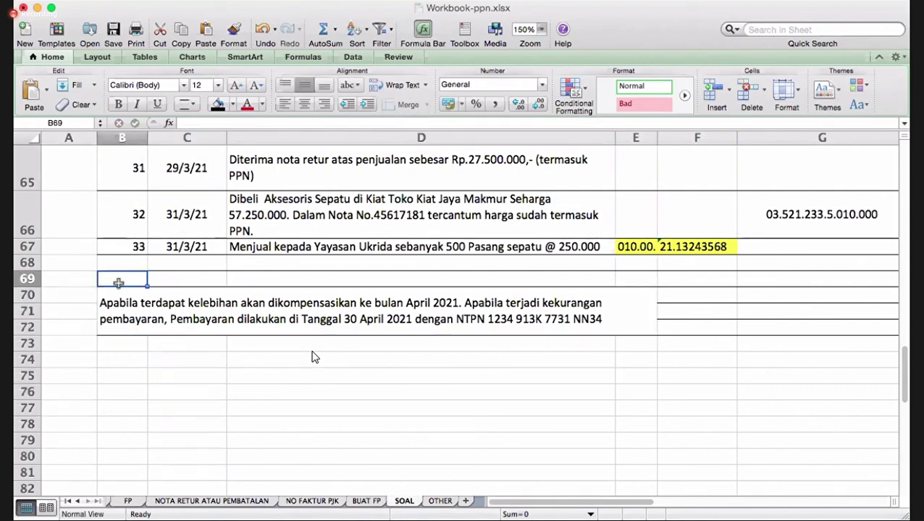
pyautogui.write('kterangan')
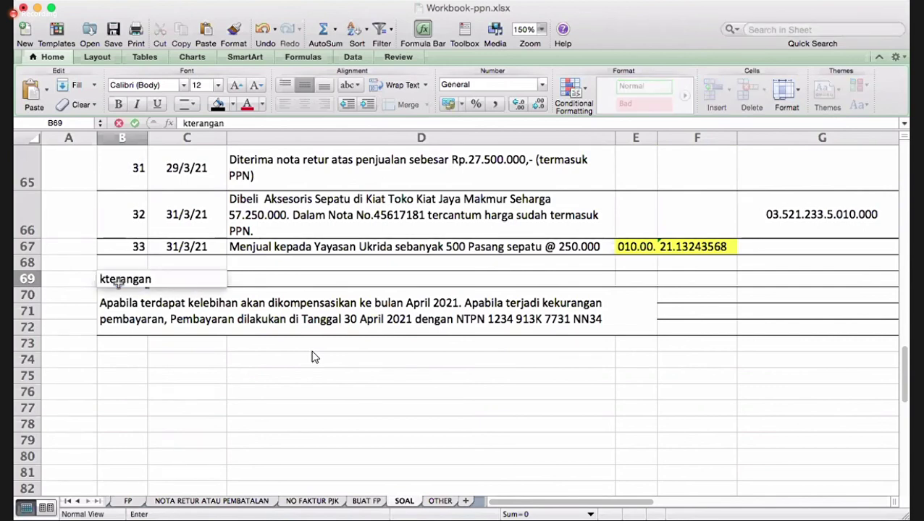
pyautogui.write(' :')
pyautogui.press('Return')
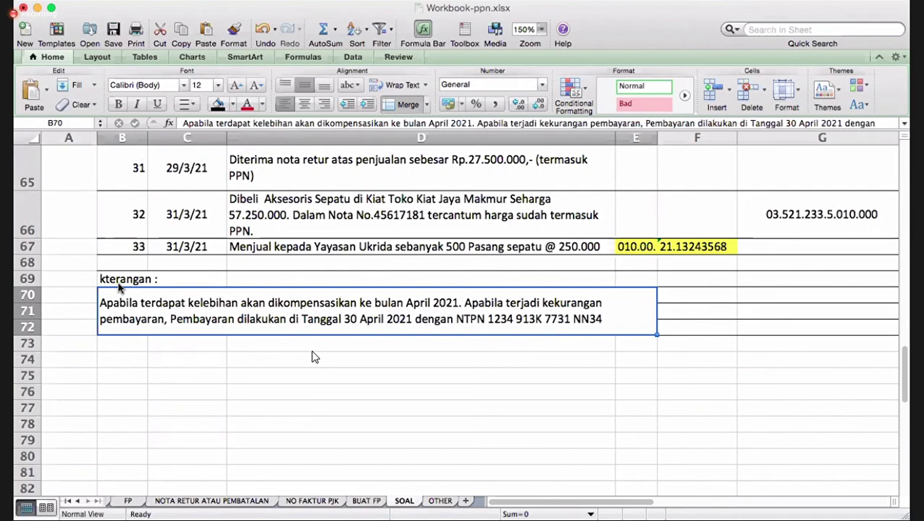
# - Copy the NPWP from G66 and paste it into G67
pyautogui.click(773, 229)
pyautogui.rightClick(774, 230)
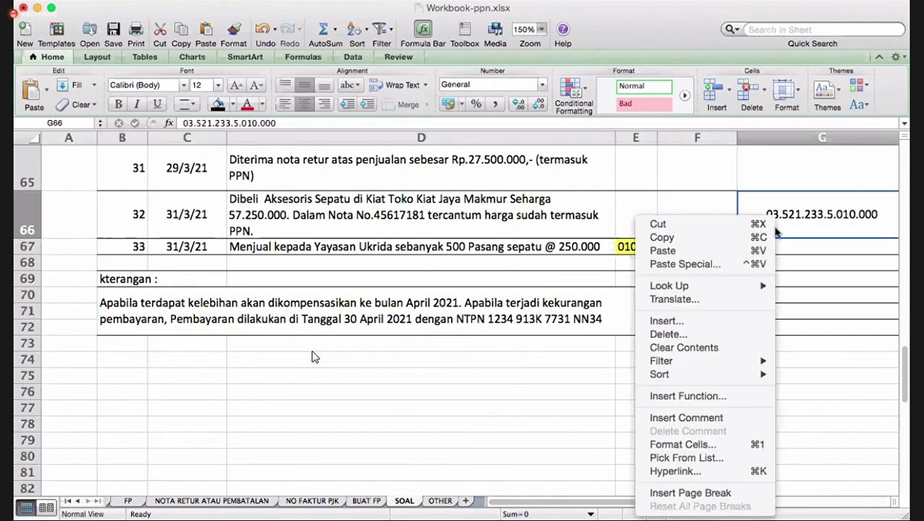
pyautogui.click(661, 237)
pyautogui.hscroll(5, 745, 243)
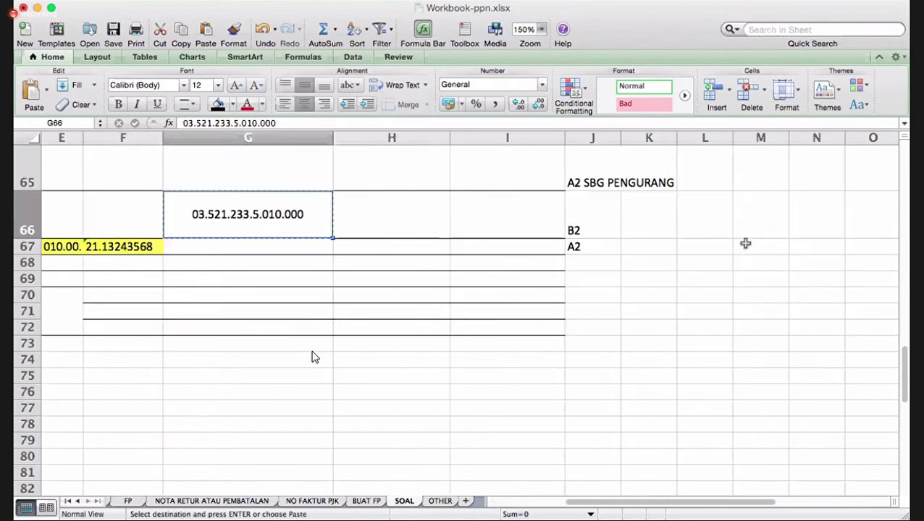
pyautogui.click(284, 245)
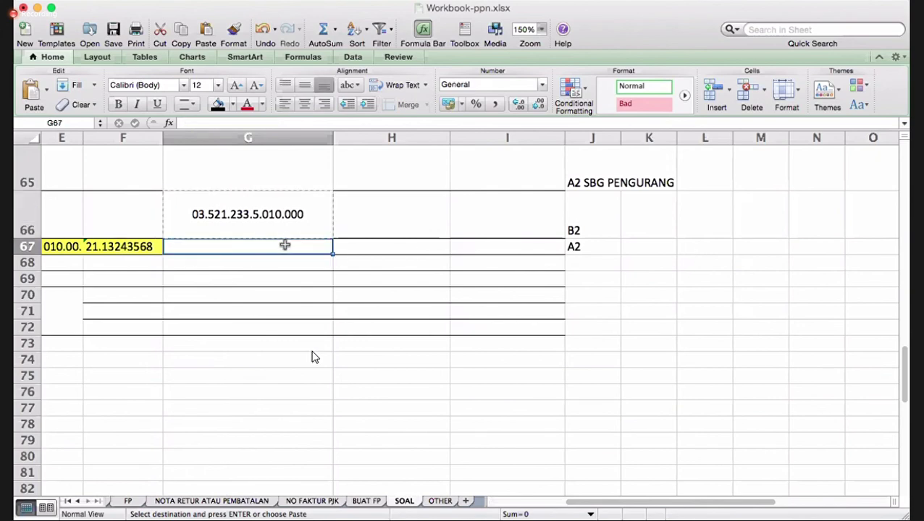
pyautogui.rightClick(284, 246)
pyautogui.click(304, 251)
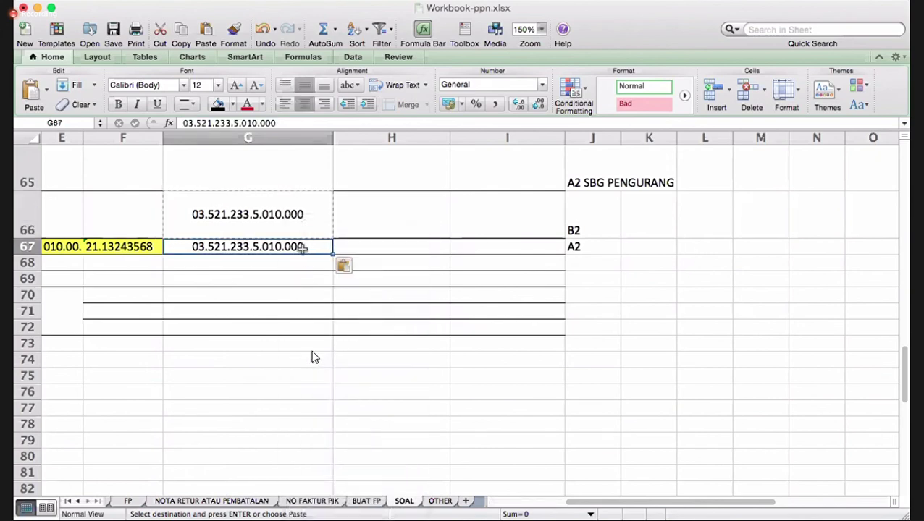
pyautogui.click(193, 123)
pyautogui.press('BackSpace')
pyautogui.press('BackSpace')
pyautogui.write('12')
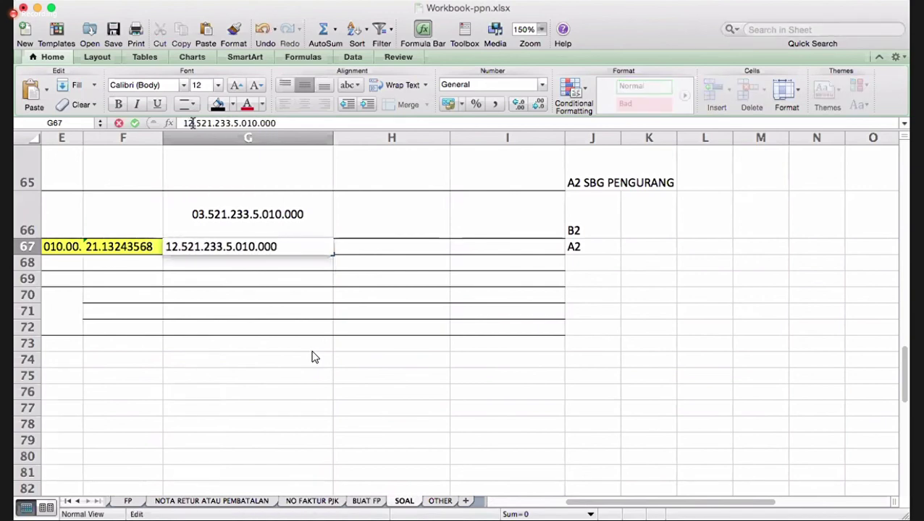
pyautogui.press('Right')
pyautogui.press('Right')
pyautogui.press('Right')
pyautogui.press('BackSpace')
pyautogui.press('BackSpace')
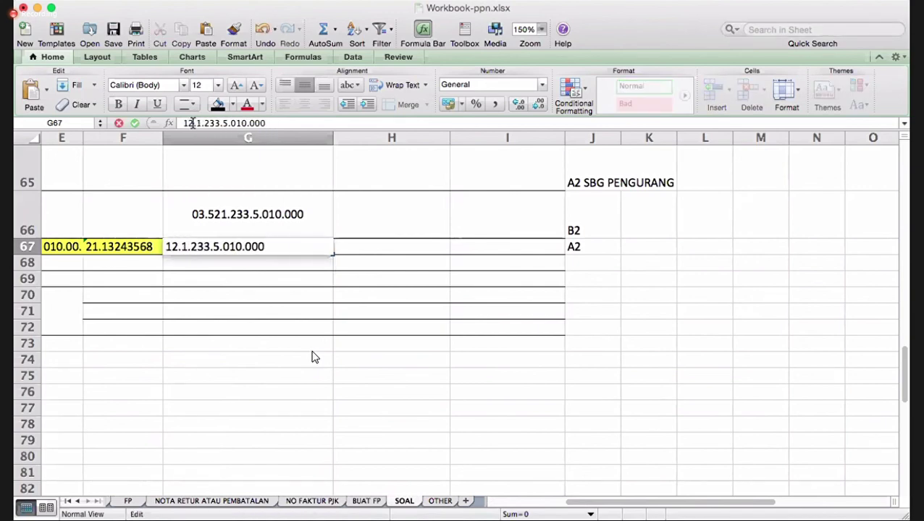
pyautogui.write('11')
pyautogui.press('Right')
pyautogui.press('Right')
pyautogui.press('Right')
pyautogui.press('Right')
pyautogui.press('Right')
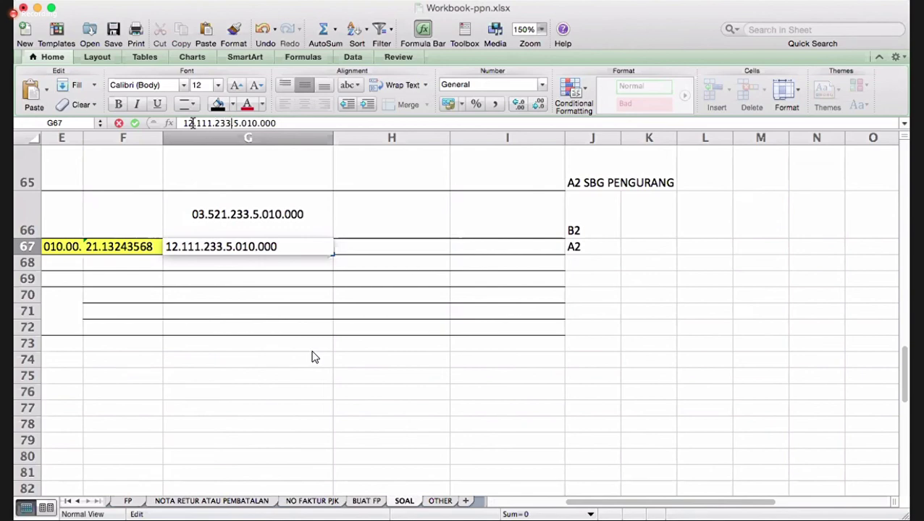
pyautogui.press('BackSpace')
pyautogui.press('BackSpace')
pyautogui.press('BackSpace')
pyautogui.write('335')
pyautogui.press('Right')
pyautogui.press('Right')
pyautogui.press('BackSpace')
pyautogui.write('65')
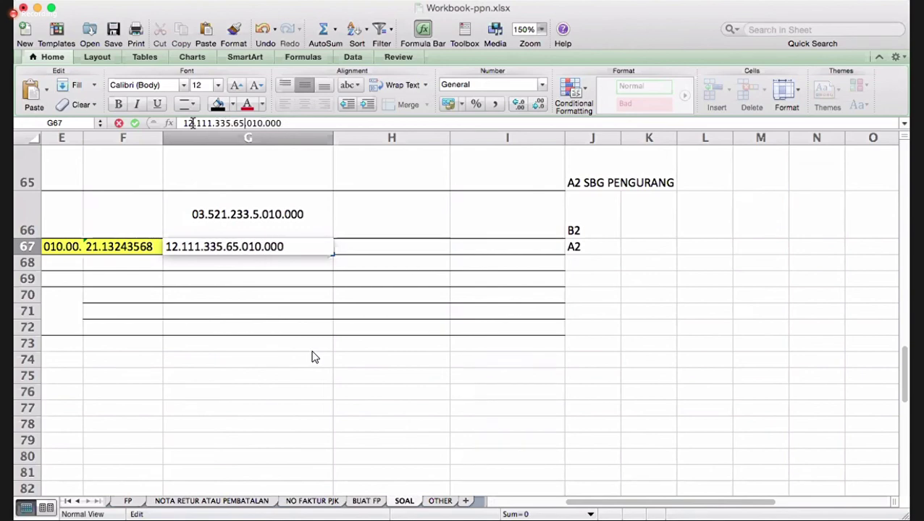
pyautogui.press('BackSpace')
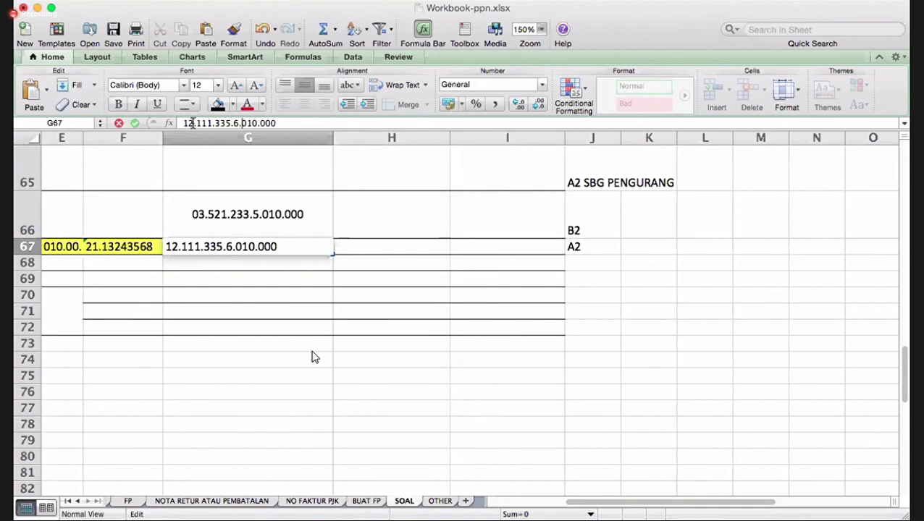
pyautogui.press('Right')
pyautogui.press('Delete')
pyautogui.write('4')
pyautogui.press('Return')
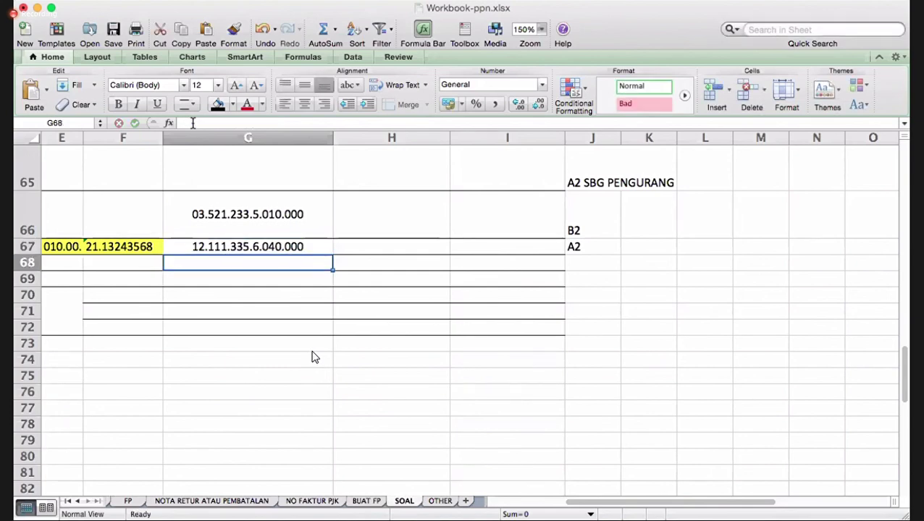
pyautogui.press('Left')
pyautogui.press('Left')
pyautogui.press('Left')
pyautogui.press('Left')
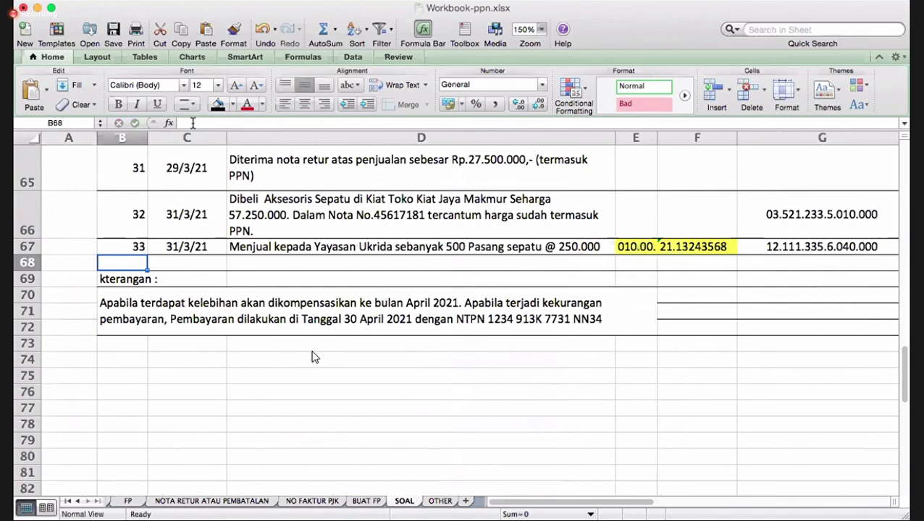
# - Return to the top of the SOAL sheet and save the workbook from the toolbar
pyautogui.press('Down')
pyautogui.press('Down')
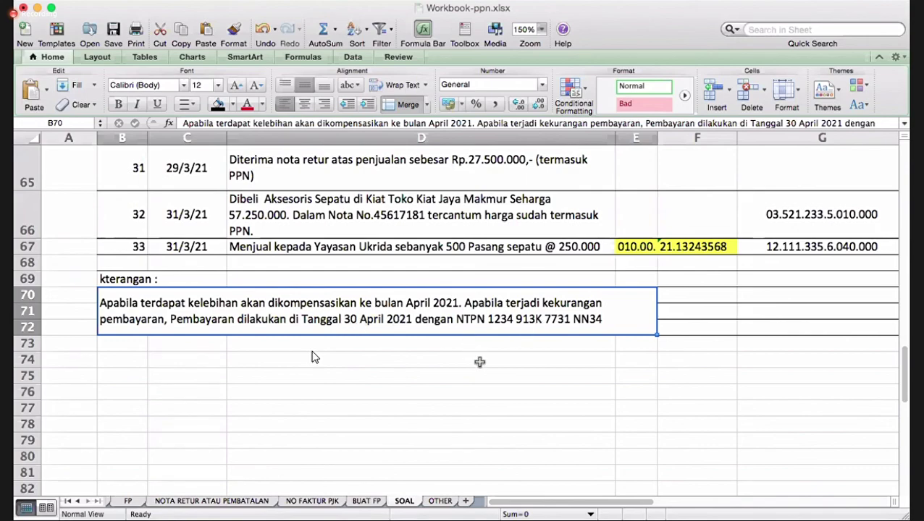
pyautogui.scroll(10, 479, 362)
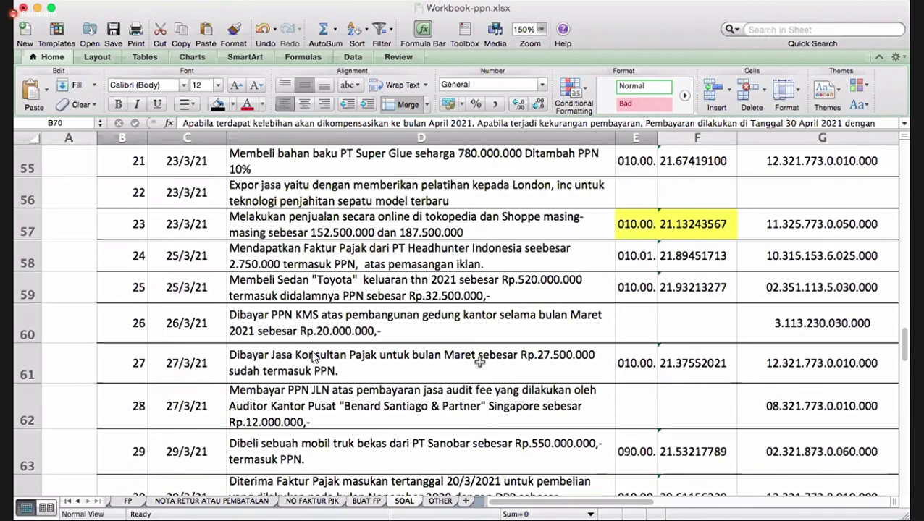
pyautogui.scroll(15, 313, 358)
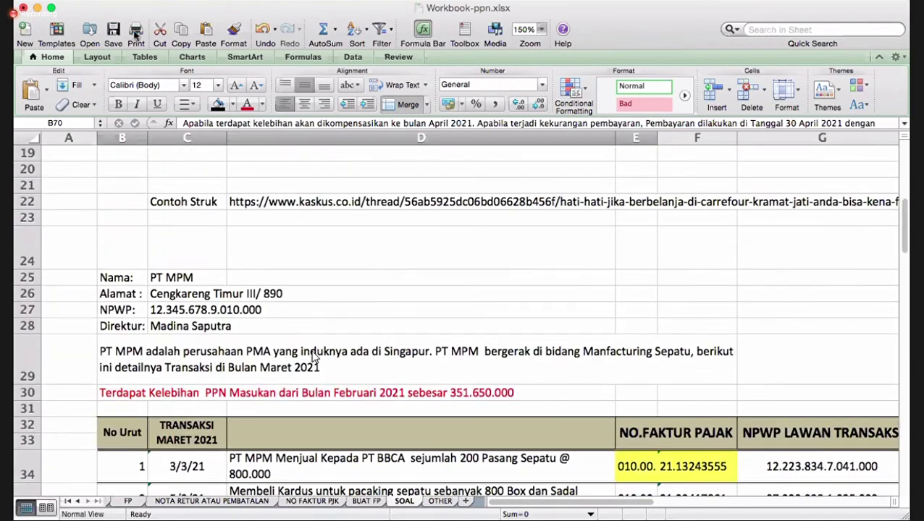
pyautogui.click(112, 31)
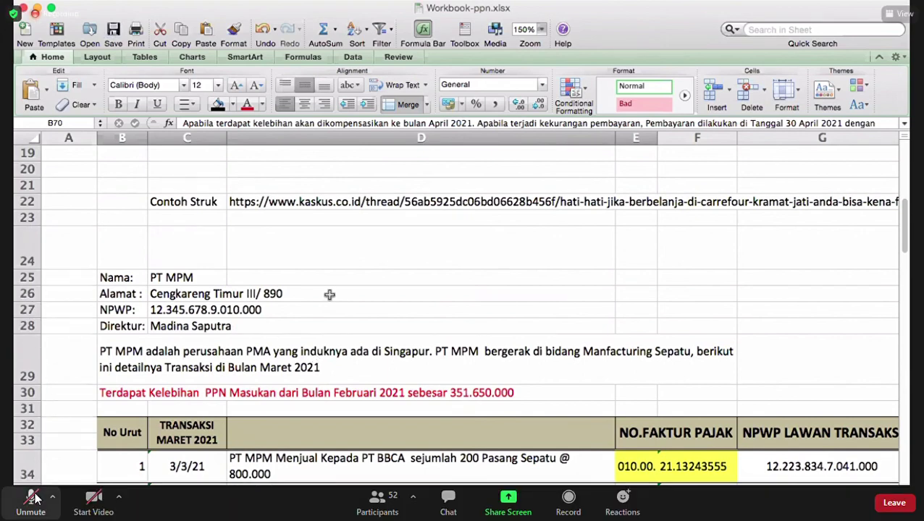
pyautogui.scroll(-1, 35, 499)
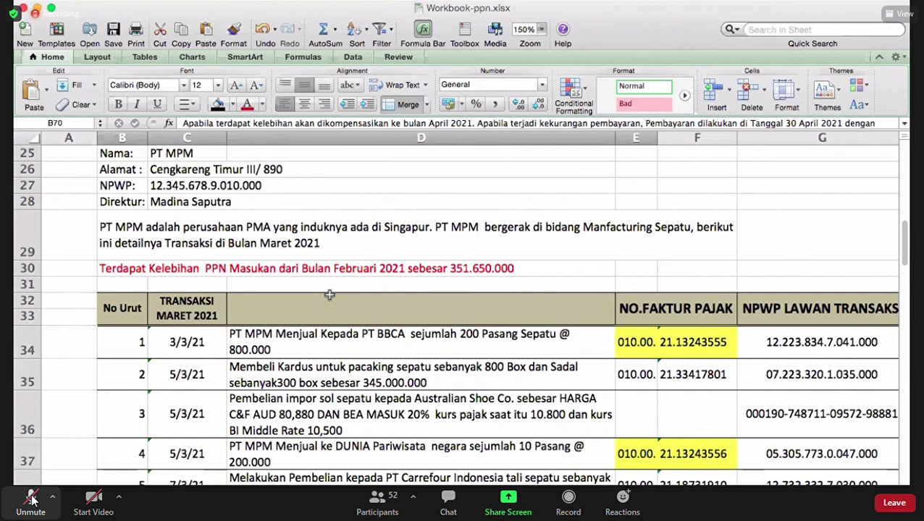
# - Unmute the meeting microphone, then mute it again
pyautogui.moveTo(31, 504)
pyautogui.click(30, 499)
pyautogui.click(30, 501)
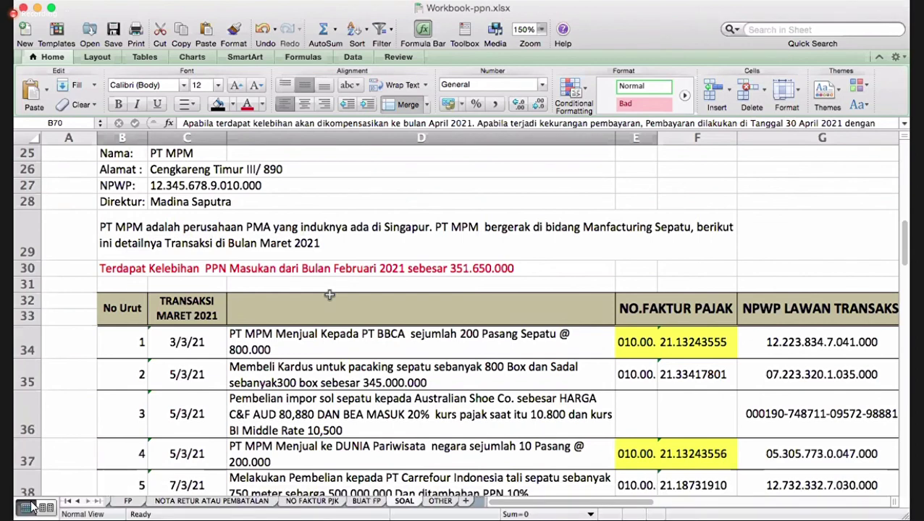
pyautogui.moveTo(32, 505)
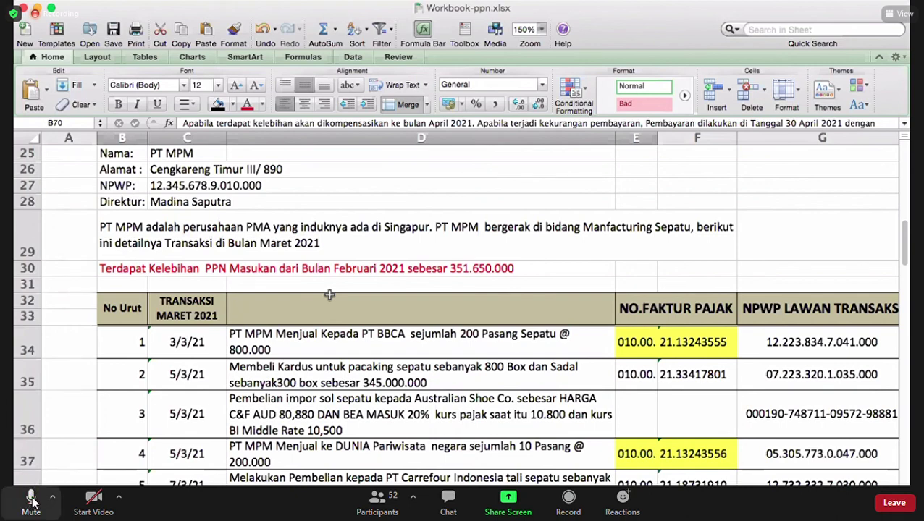
# - Operate the meeting controls at the bottom-left of the screen
pyautogui.click(31, 500)
pyautogui.moveTo(32, 507)
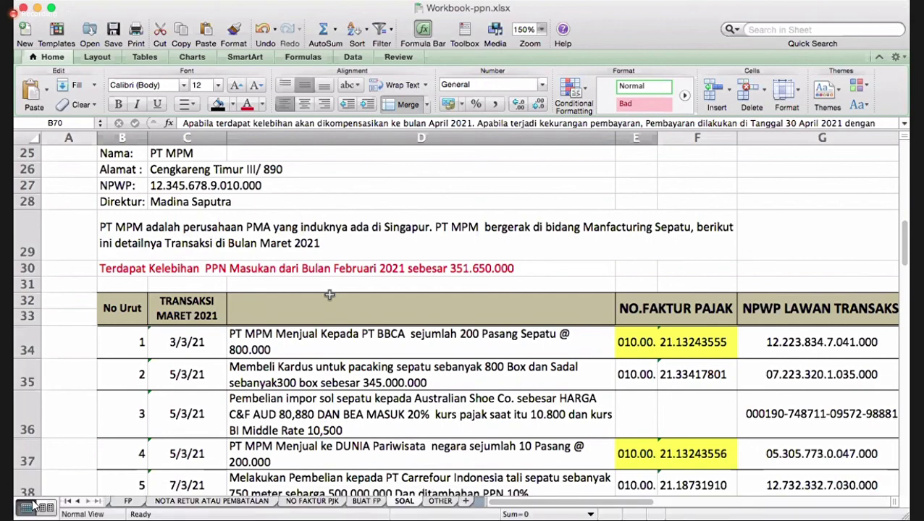
pyautogui.moveTo(30, 503)
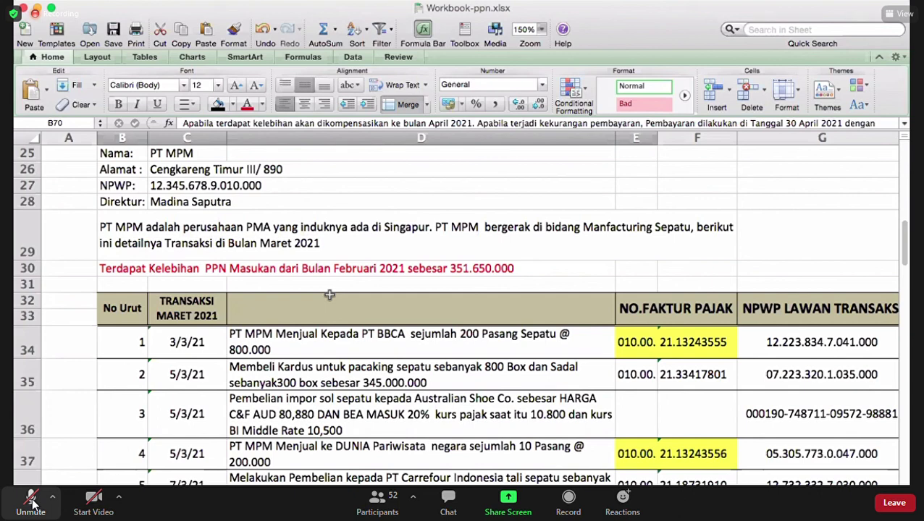
pyautogui.click(31, 499)
pyautogui.click(31, 500)
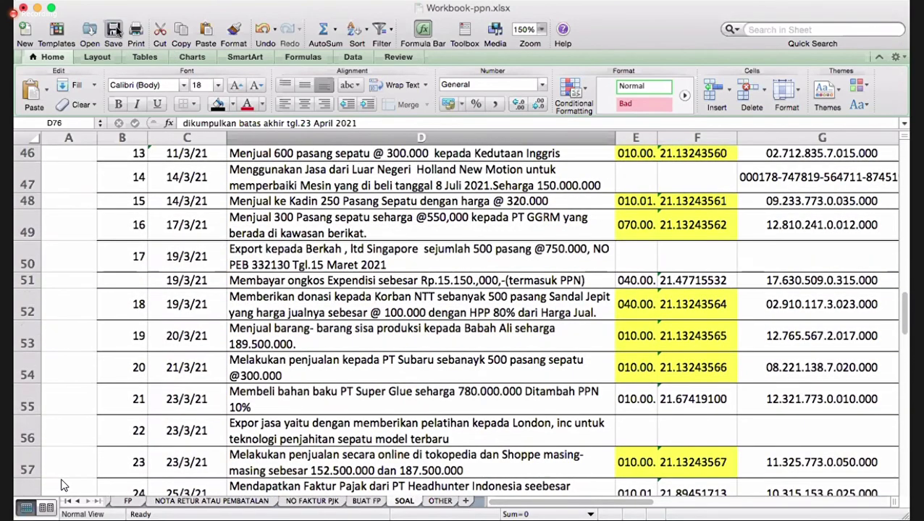
# - Save the workbook and select the used truck purchase description in D63
pyautogui.click(114, 29)
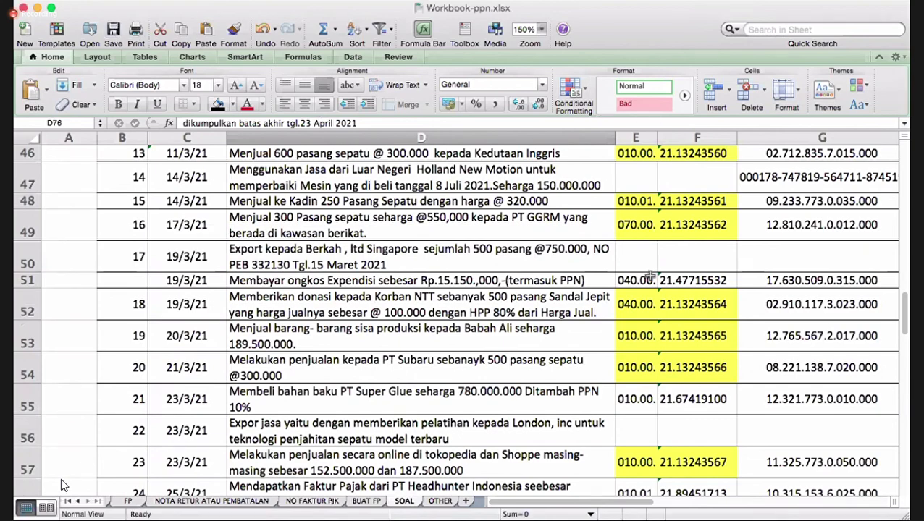
pyautogui.scroll(-1, 651, 275)
pyautogui.scroll(-4, 651, 275)
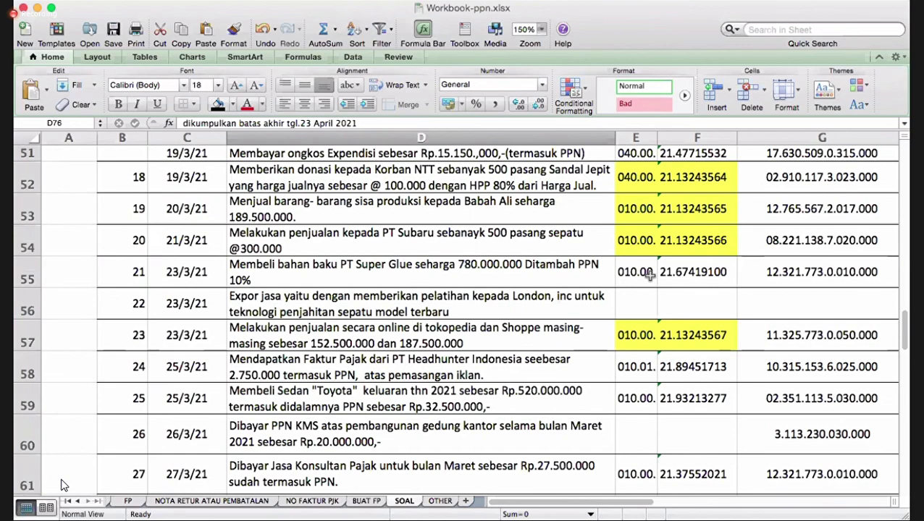
pyautogui.scroll(-10, 650, 275)
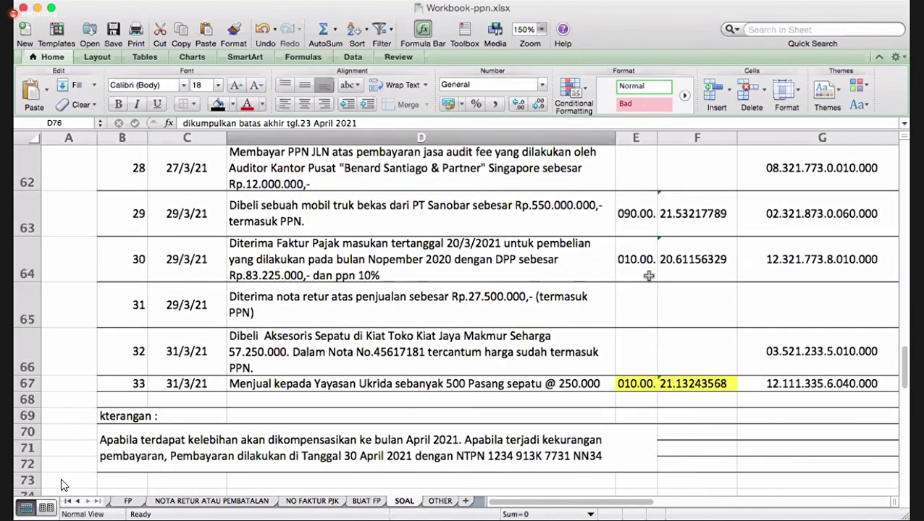
pyautogui.click(480, 200)
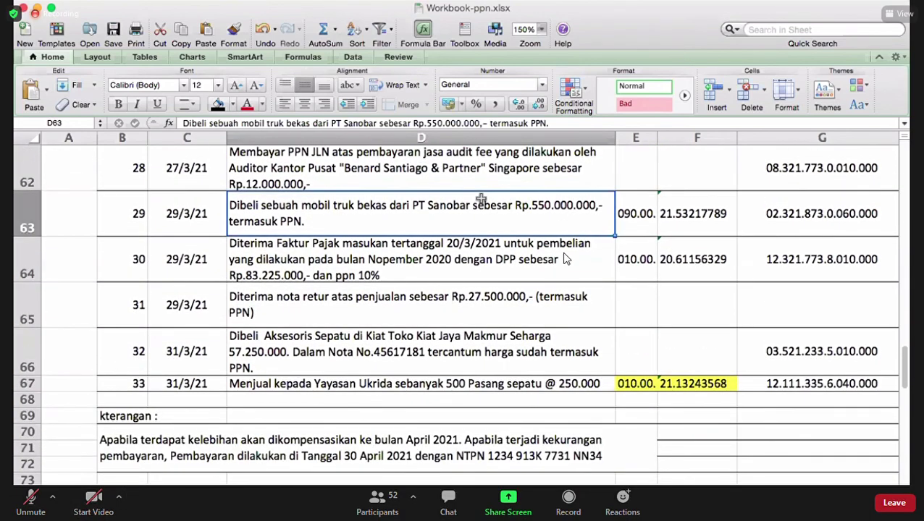